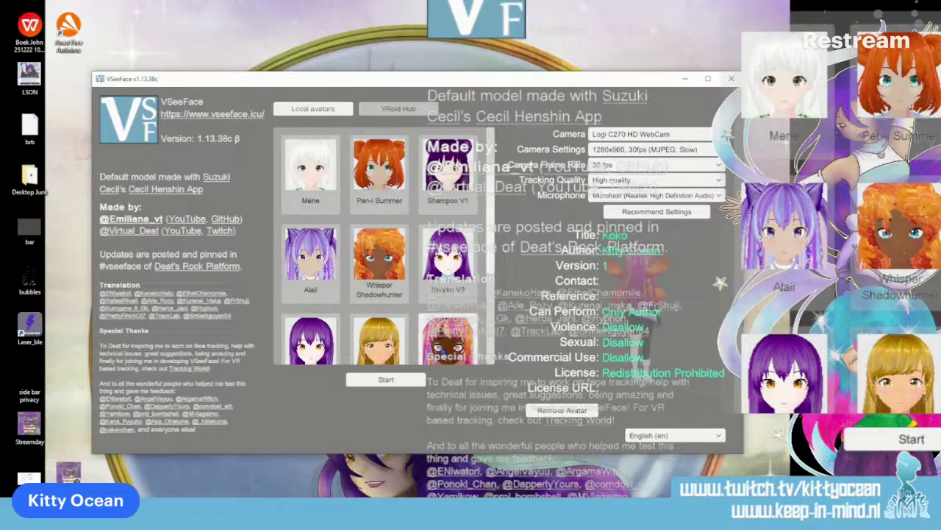
Step: Start the Koko avatar in VSeeFace and hide the interface so only the avatar shows on a transparent background
click(391, 381)
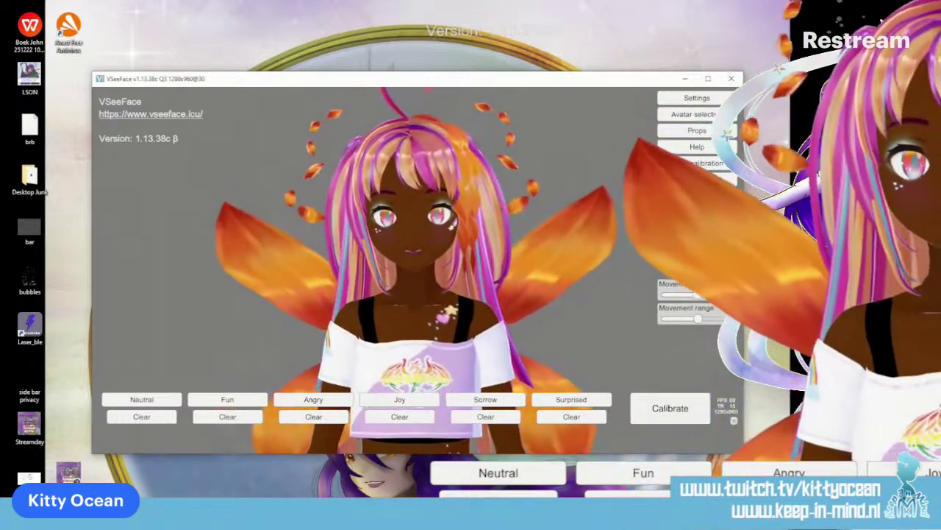
click(734, 421)
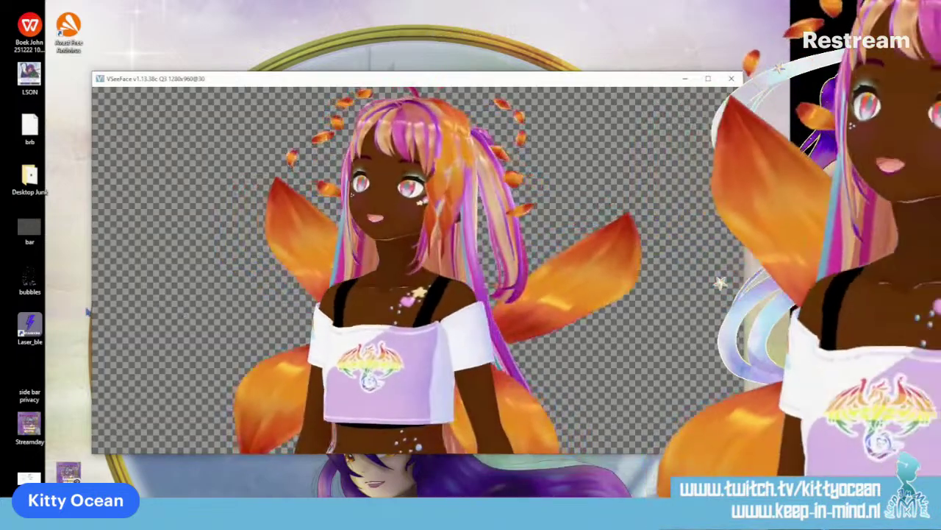
Step: Narrow the VSeeFace window from its left edge and put the window away
drag(92, 312, 255, 315)
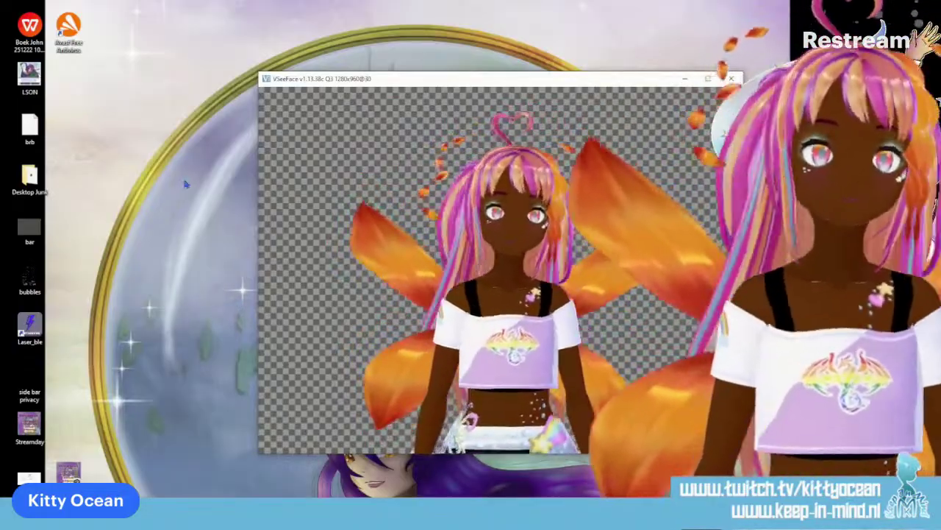
drag(256, 304, 309, 304)
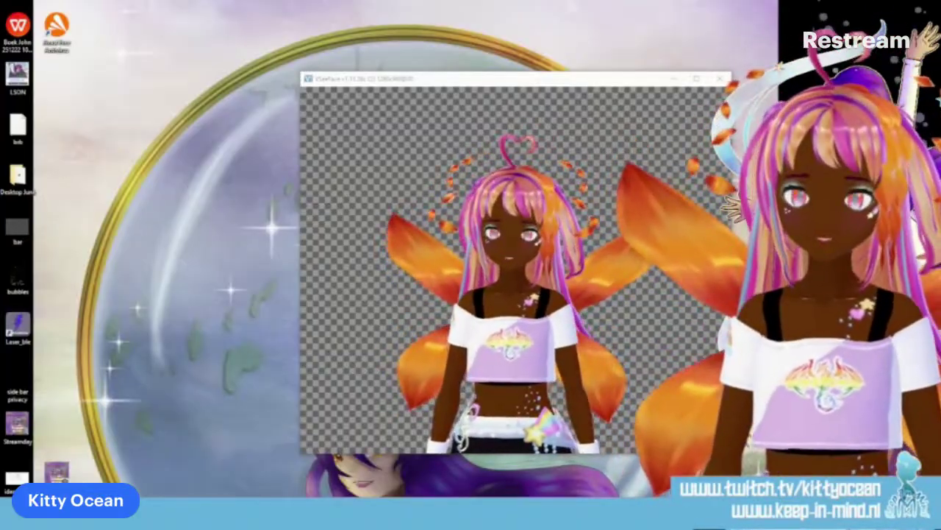
click(721, 78)
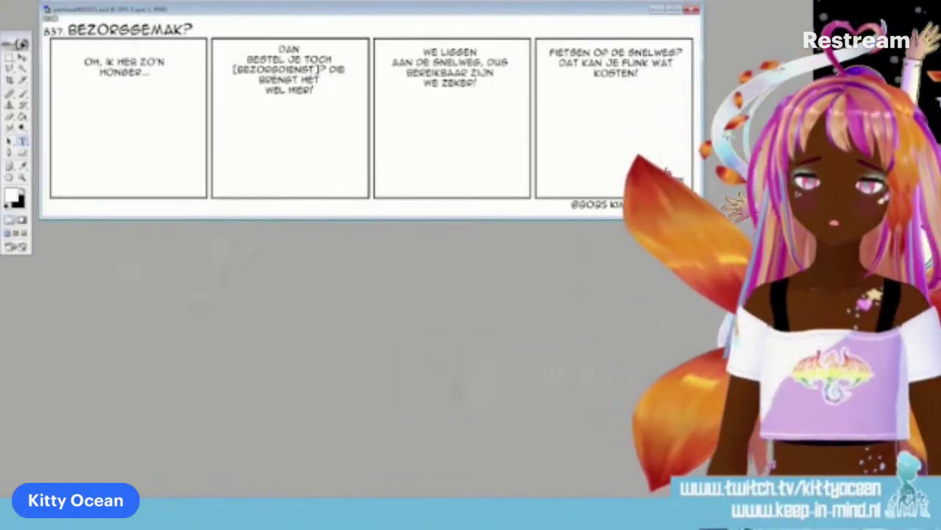
Step: Maximize the comic strip document and change the strip number in front of the title to 891
click(672, 10)
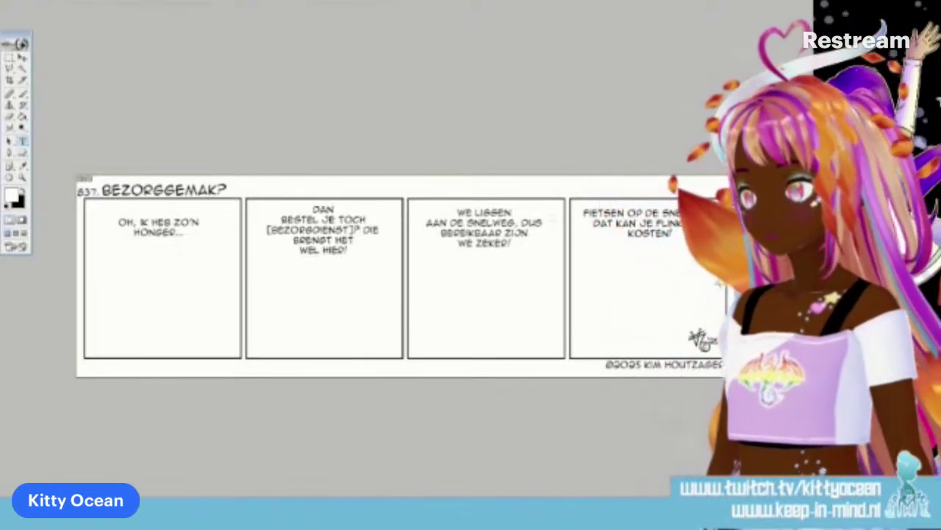
click(19, 1)
click(57, 68)
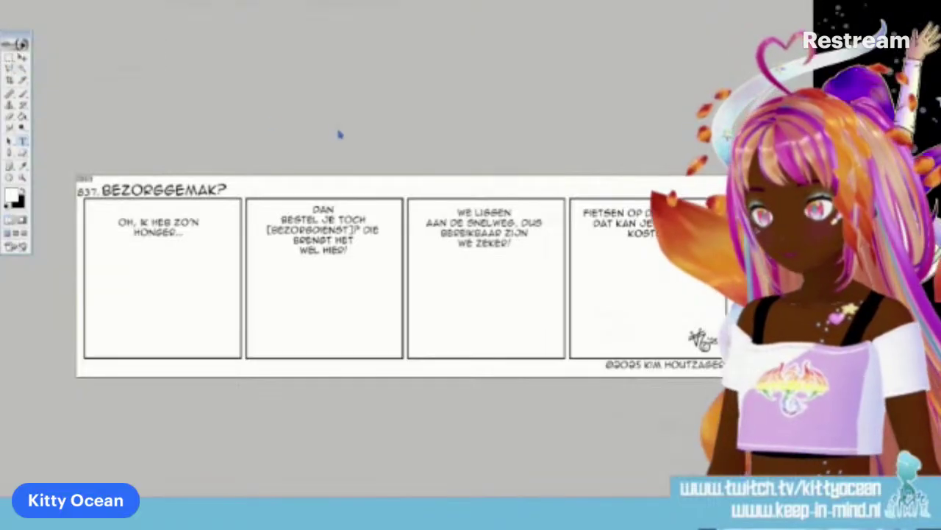
key(Return)
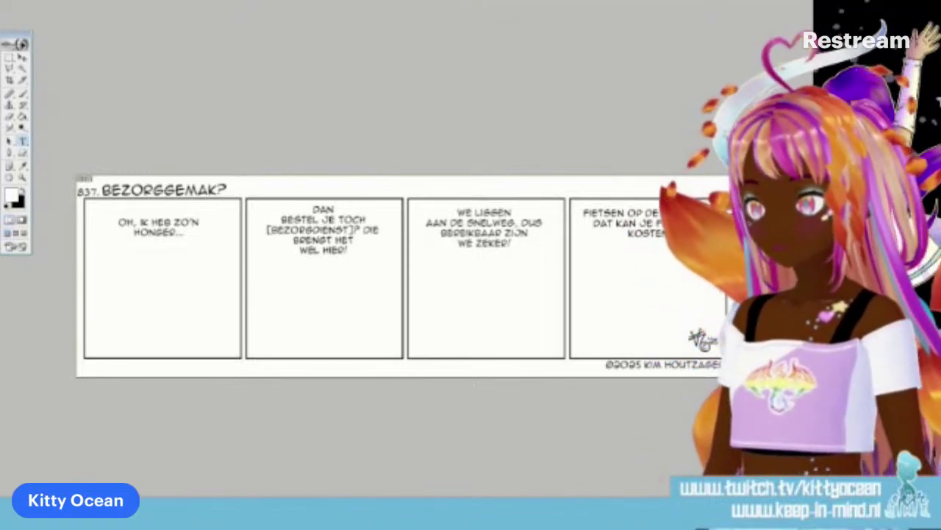
drag(78, 191, 97, 193)
text(845)
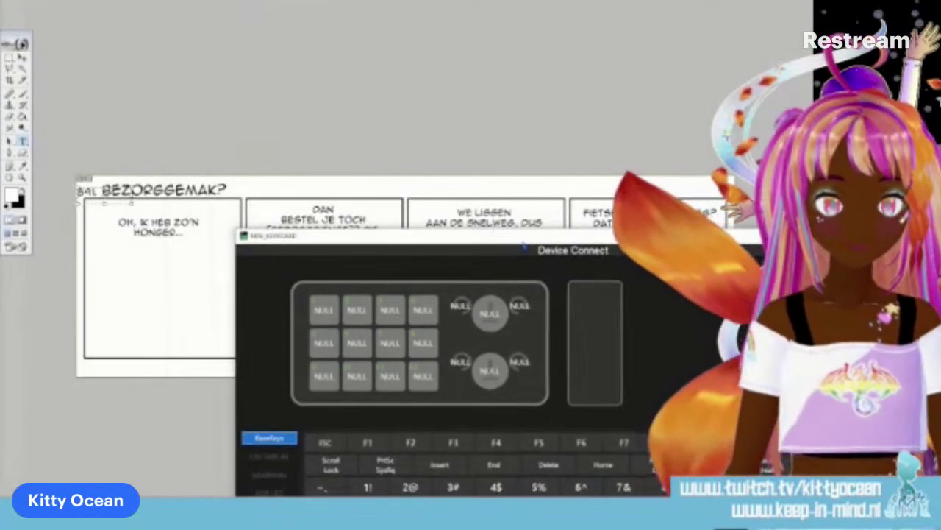
Step: Move the MINI_KEYBOARD window out of the way so the comic strip is uncovered
drag(523, 249, 312, 90)
drag(23, 242, 90, 241)
drag(537, 87, 0, 110)
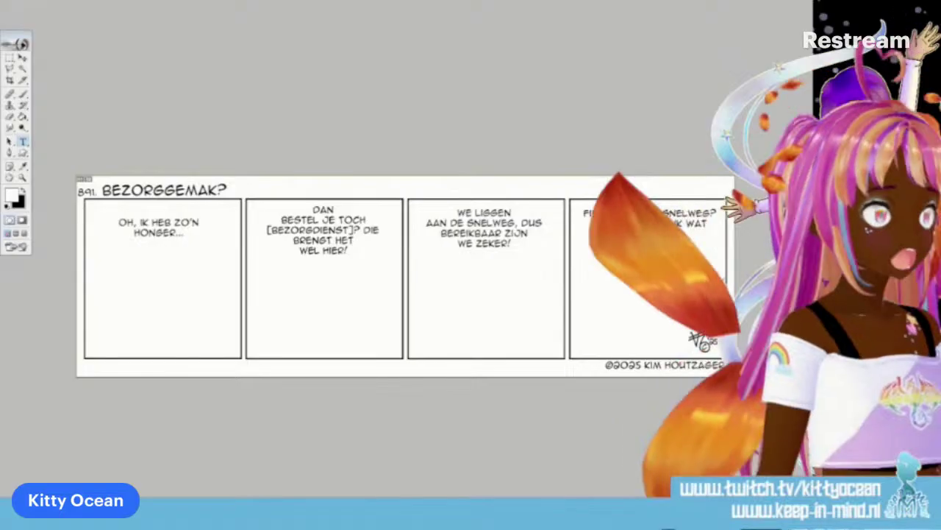
Step: Replace the first panel's dialogue with "PRACHTIG DING, MAAR STAAT WEL IN DE WEG..."
click(158, 226)
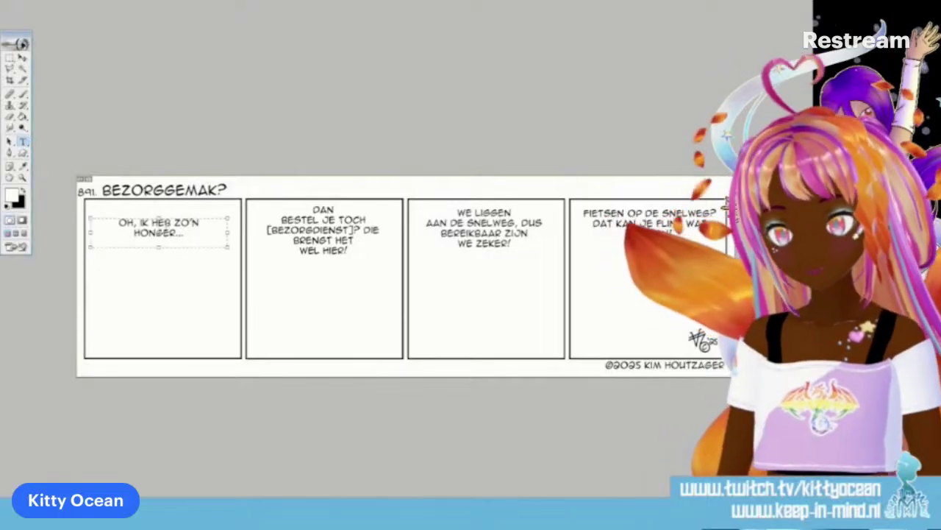
key(ctrl+a)
text(OPR)
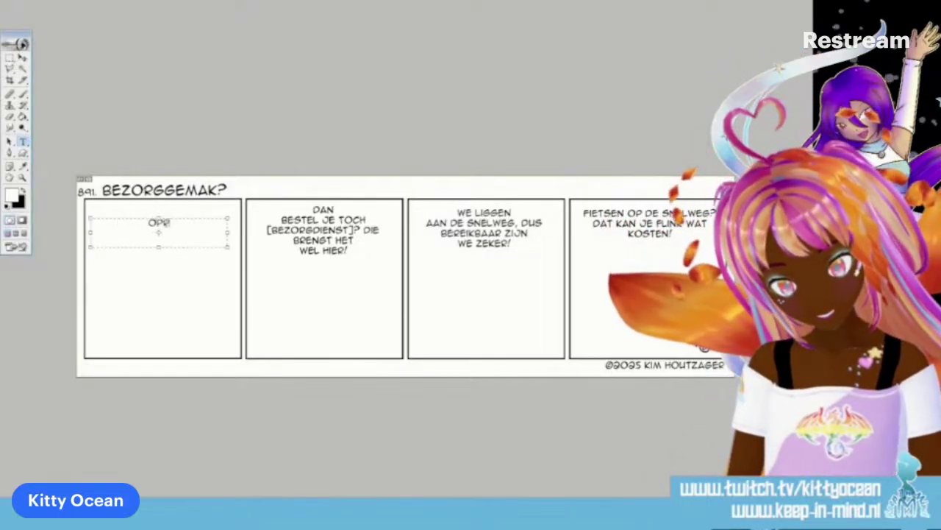
key(BackSpace)
key(BackSpace)
key(BackSpace)
text(PRACHTIG)
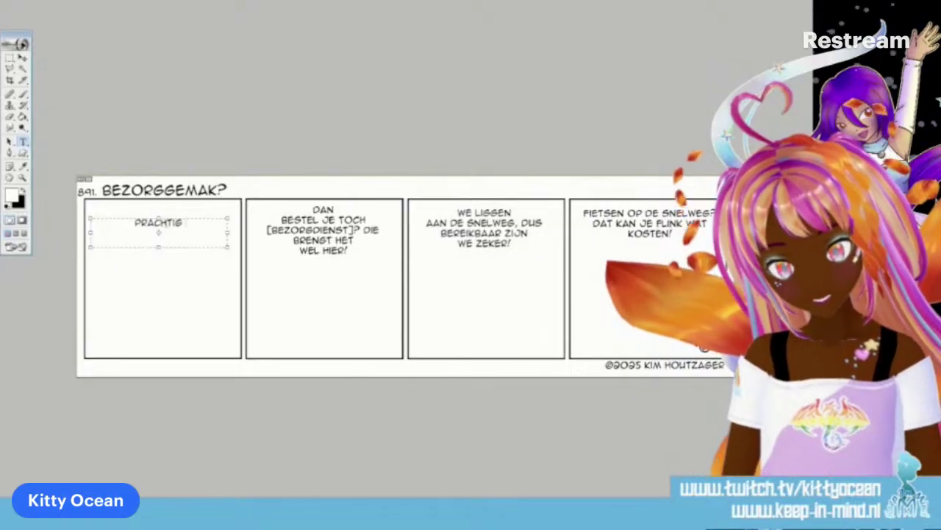
text( DING, MAAR STA)
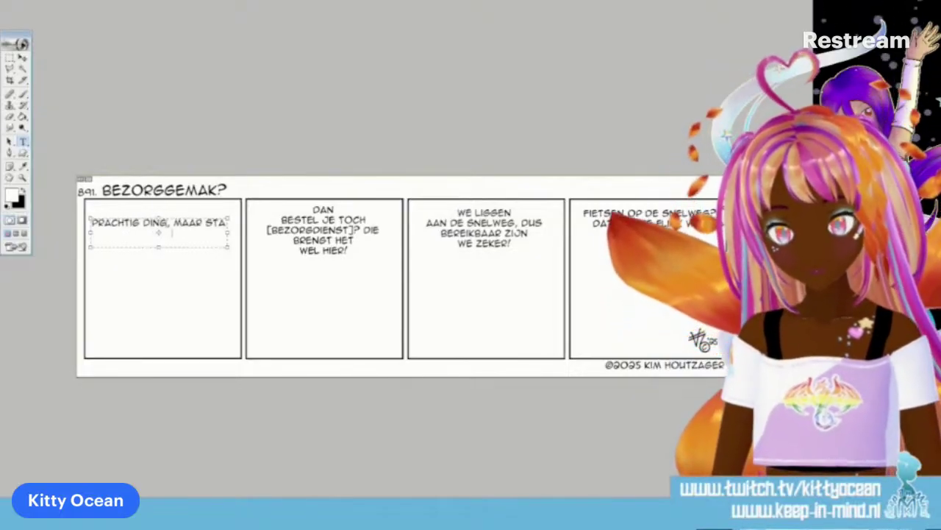
text(AT WEL IN DE WEG...)
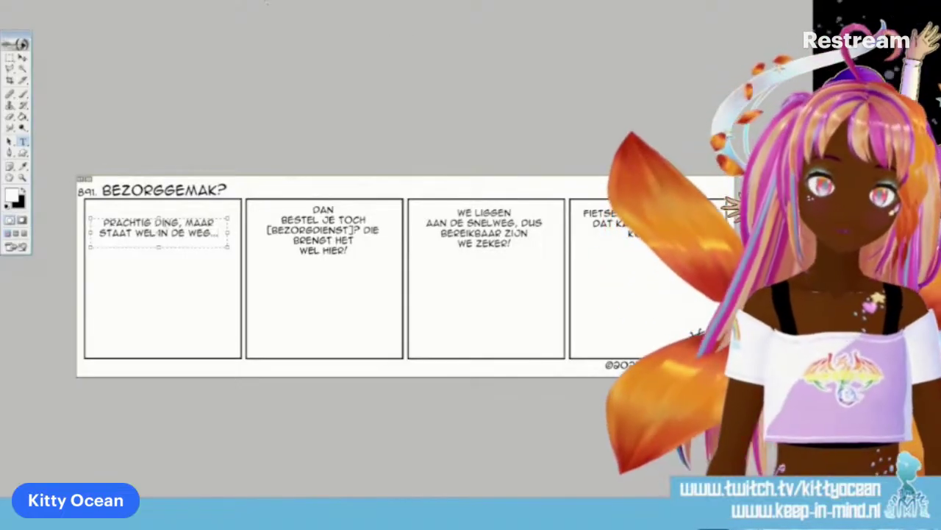
Step: Replace the second panel's dialogue with "BAAS, BAAS! EEN MUSEUM IN FRIESLAND WIL DE TRAMKOP WEL!"
click(326, 235)
key(ctrl+a)
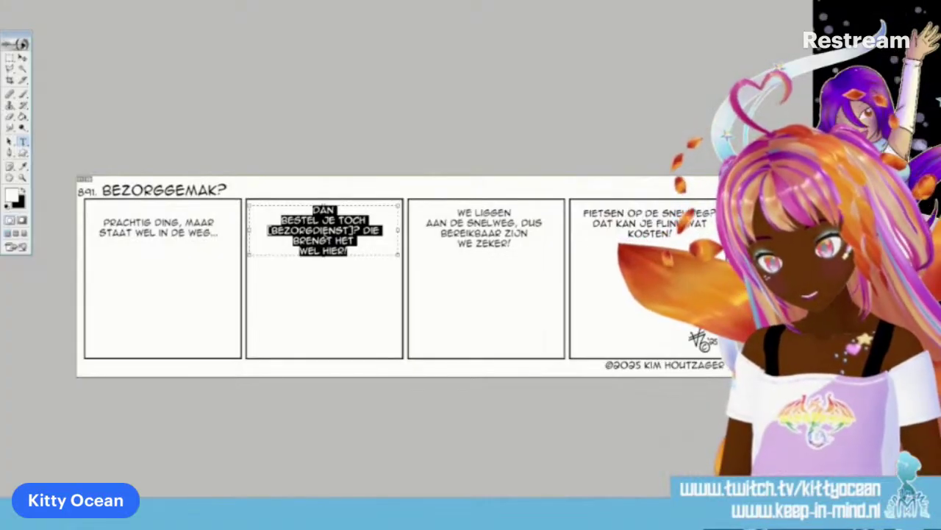
text(BAAS!)
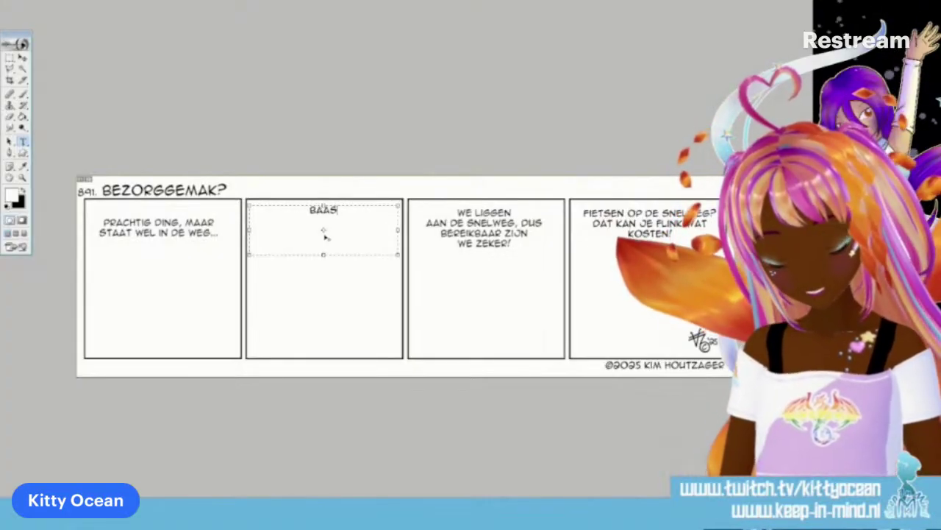
key(BackSpace)
text(, BAAS!)
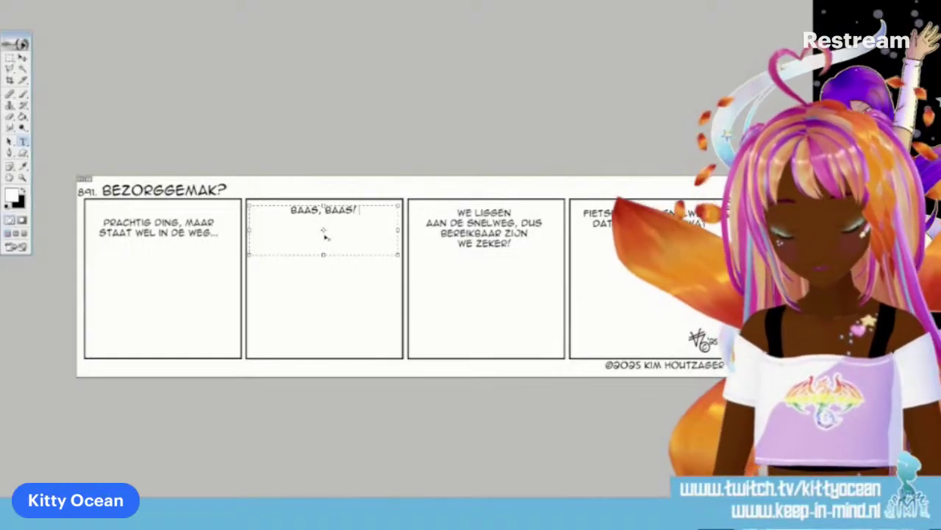
text( EEN MUSEUM)
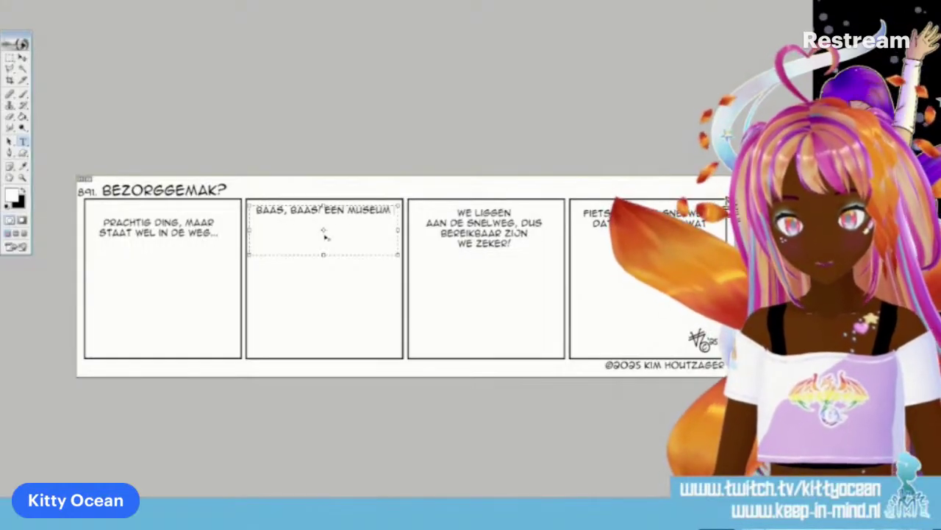
text( IN FRIES)
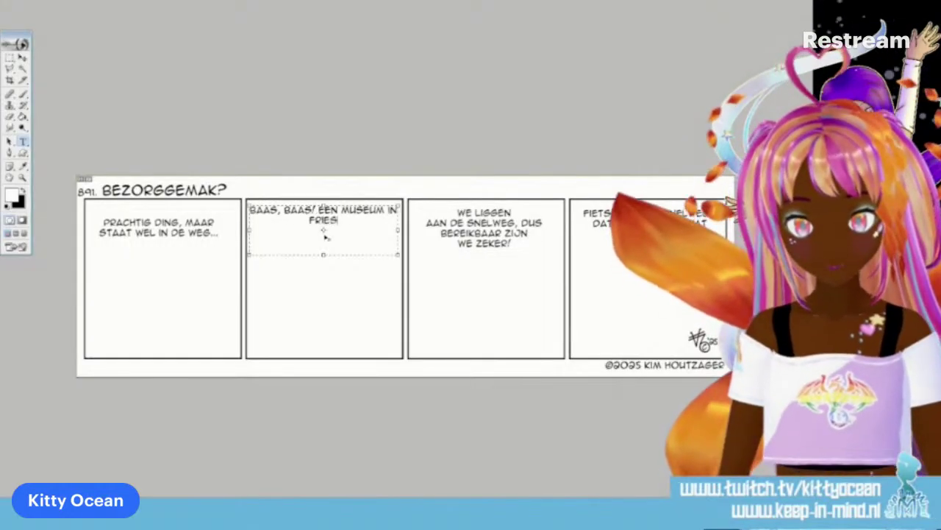
text(LAND)
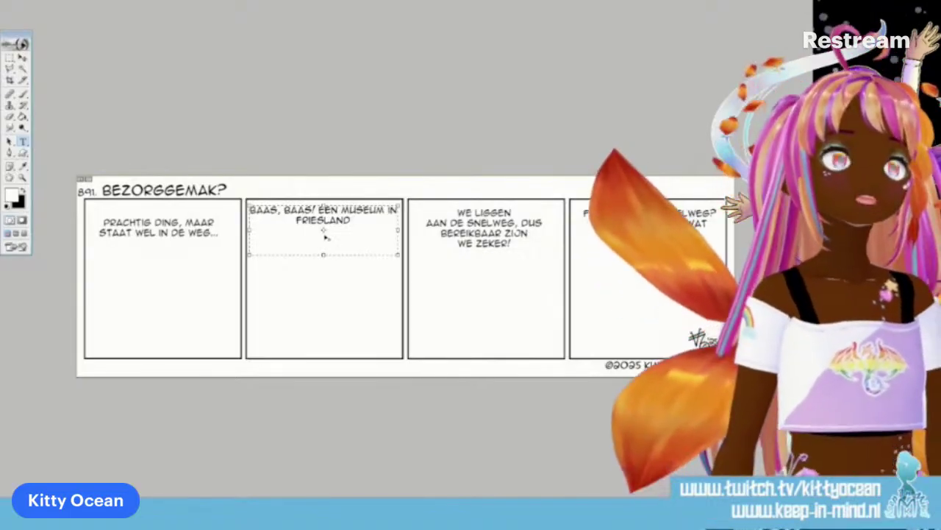
text(WIL)
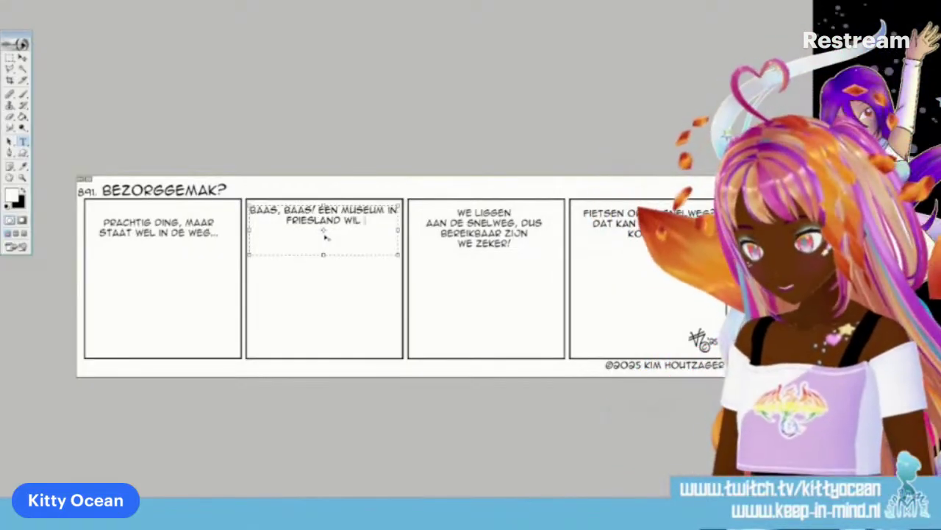
text( DE TRAMKOP WEL!)
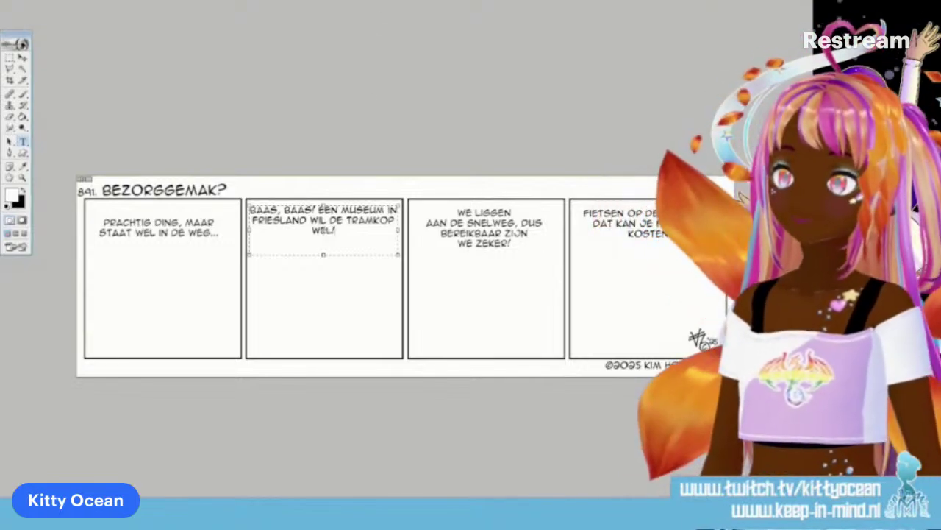
key(ctrl+Return)
Step: Add a small text box near the bottom of the second panel reading "ECHT WAAR?!"
drag(310, 311, 370, 337)
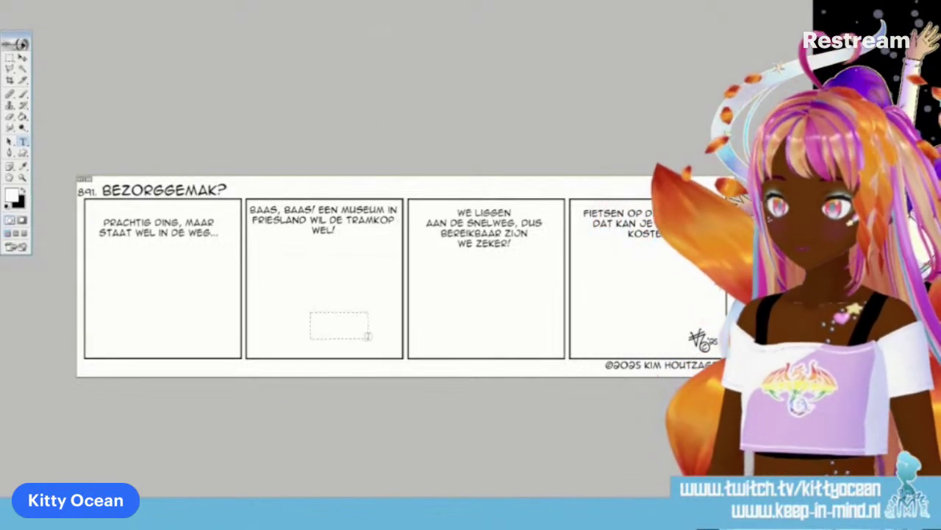
text(ECHT W)
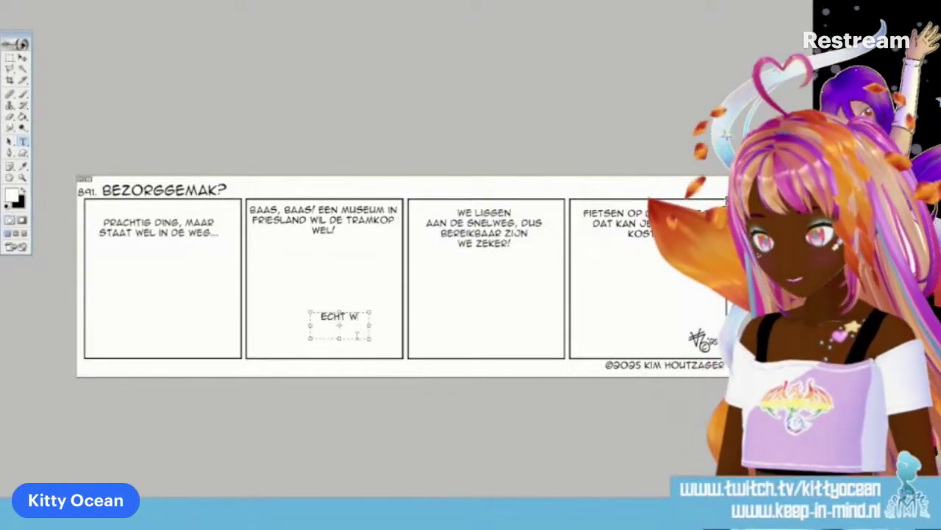
text(AAR?!)
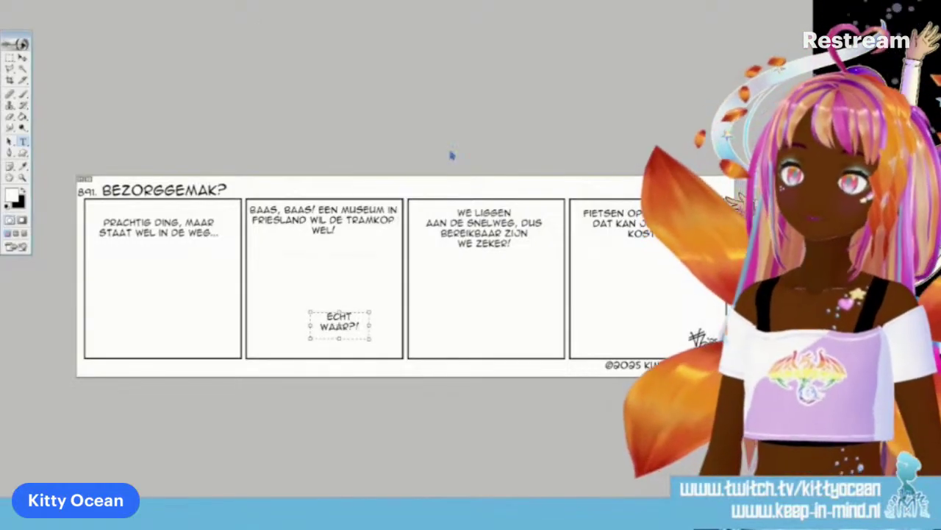
key(ctrl+Return)
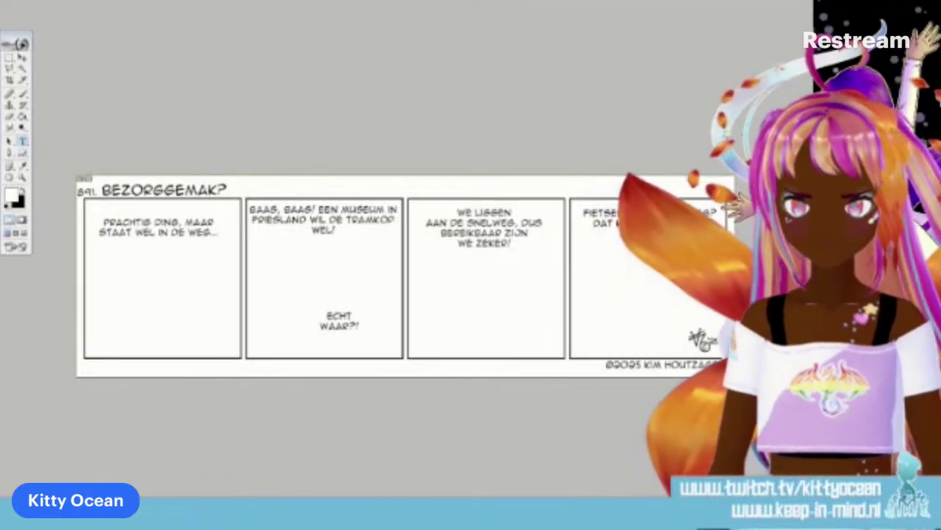
Step: Replace the third panel's dialogue with "EEN STUKJE NIEUWEGEIN IN FRIESLAND... IK GA JE MISSEN, JONGEN..."
click(489, 236)
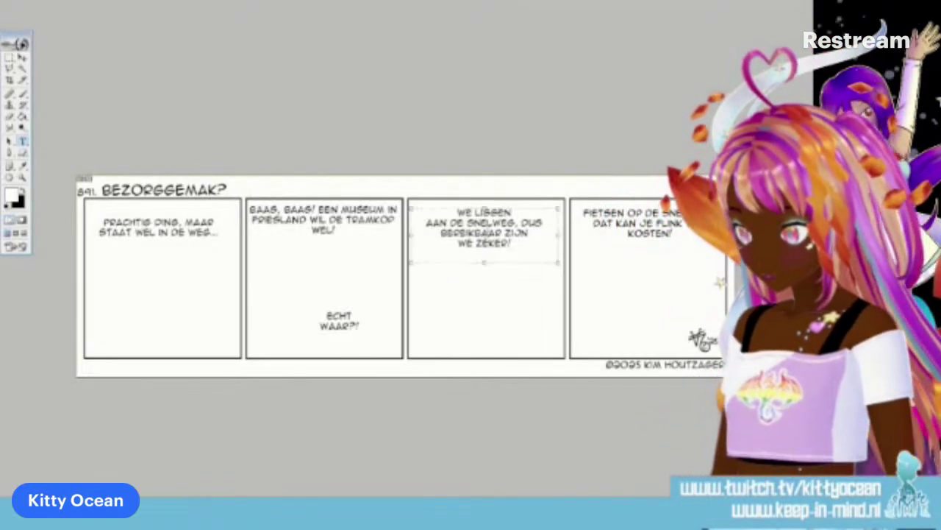
key(ctrl+a)
text(EEN S)
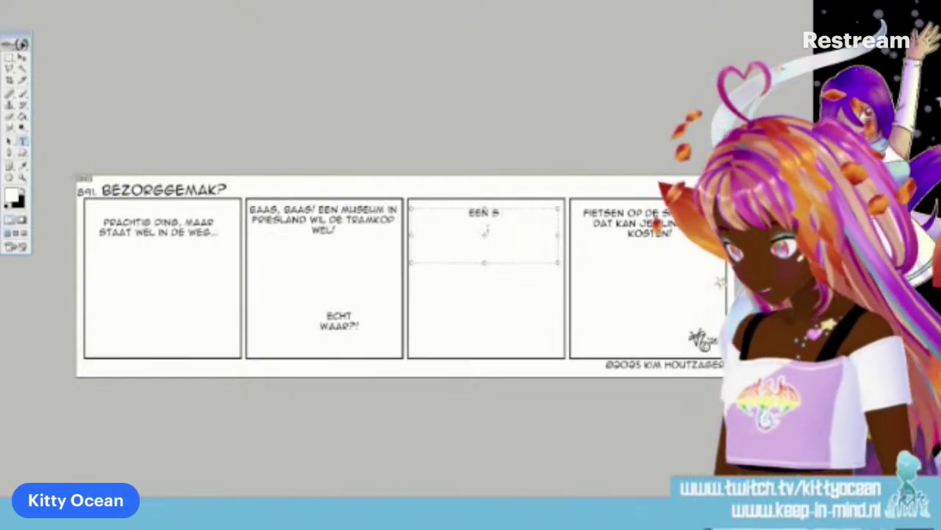
text(TUKJE NIEUWEGEIN)
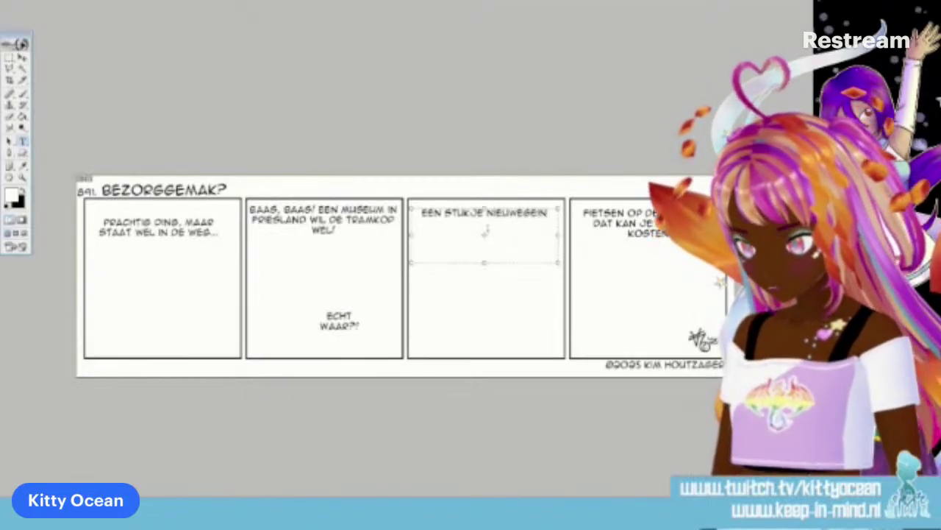
text( IN FRIESLAND...)
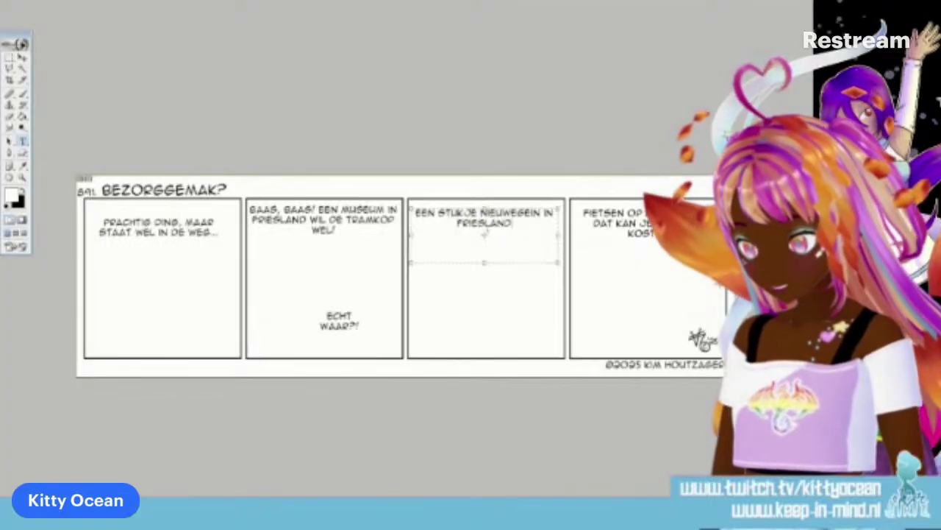
text( IK GA)
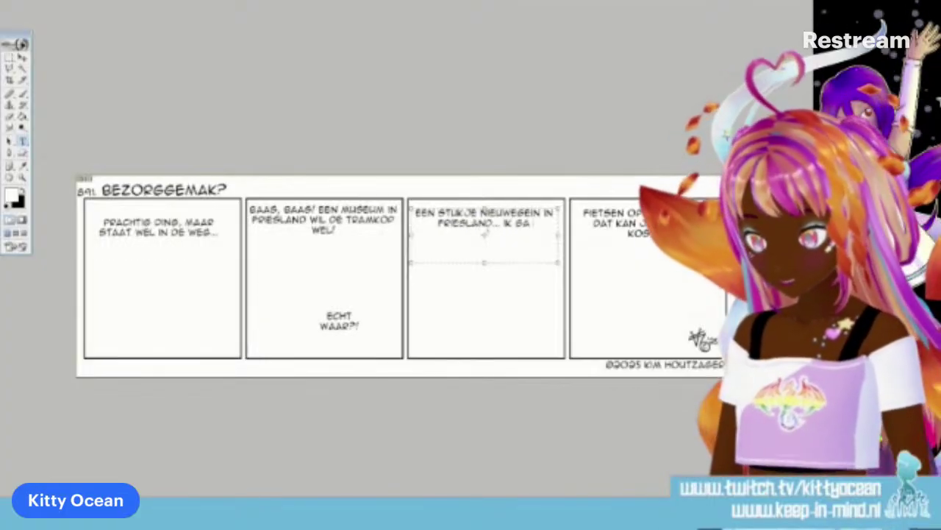
text( JE MIS)
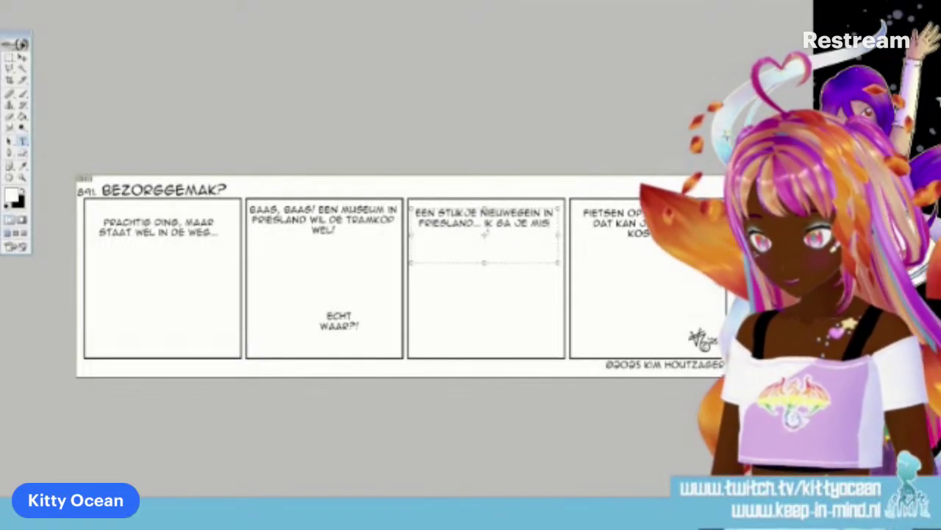
text(SEN, JONGEN...)
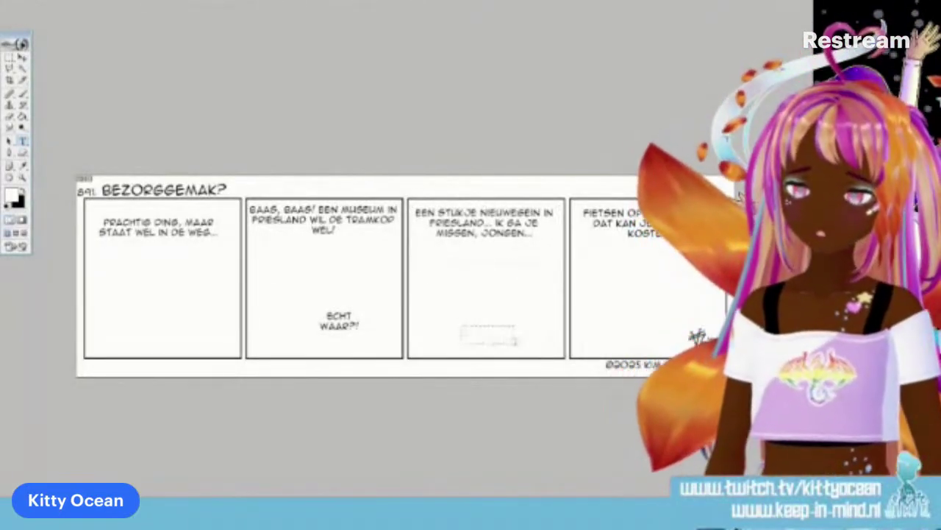
Step: Add a small text box near the bottom of the third panel reading "NIET AANRAKEN!", split over two lines
drag(460, 325, 517, 344)
text(NIET AANDAKEN!)
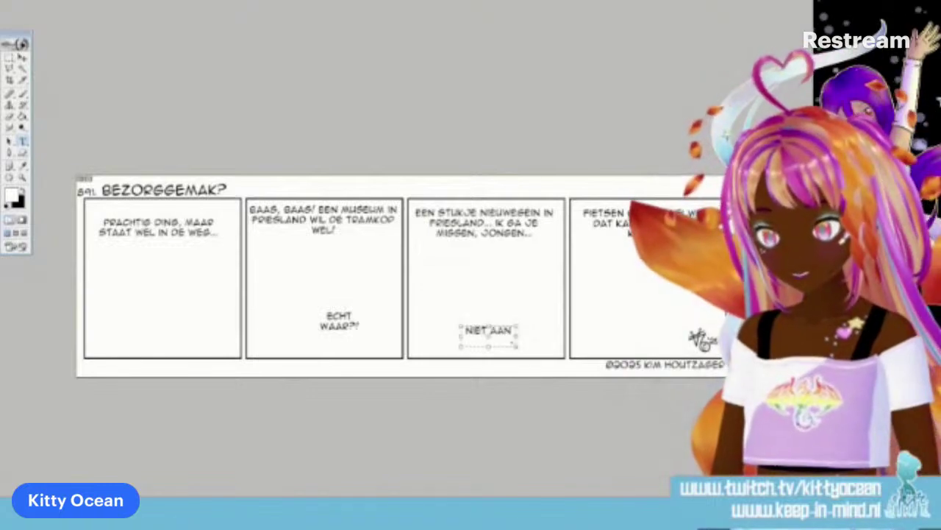
drag(518, 344, 535, 351)
click(500, 330)
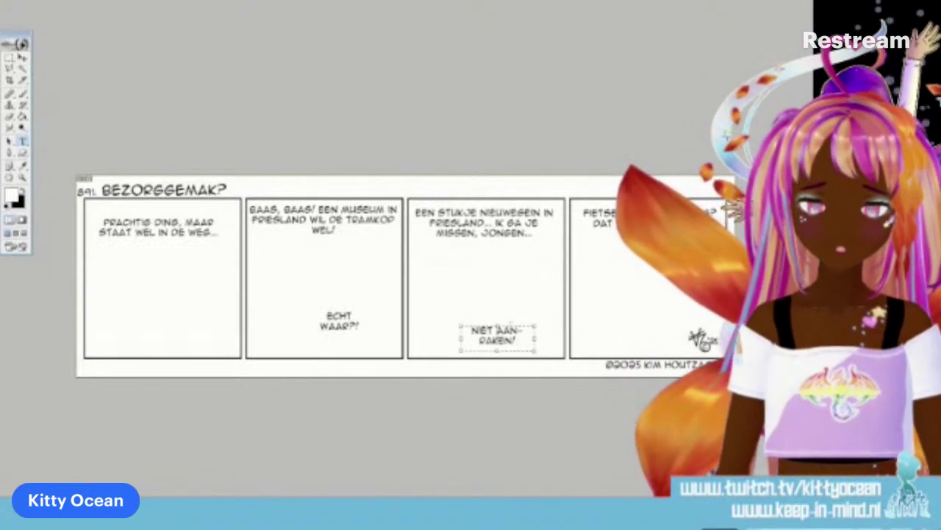
key(BackSpace)
key(Return)
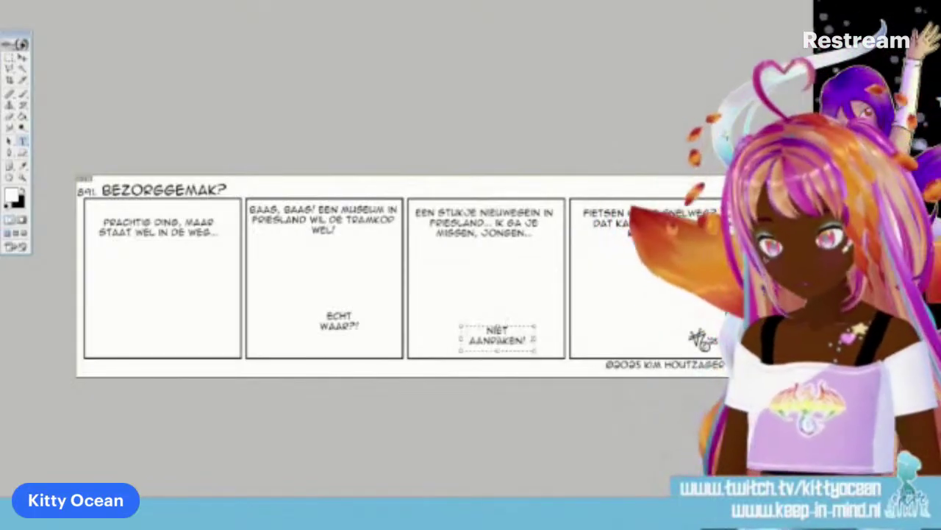
Step: Add "CHROOM-6!" as a new line below "NIET AANRAKEN!" in the third panel's lower text box
key(Return)
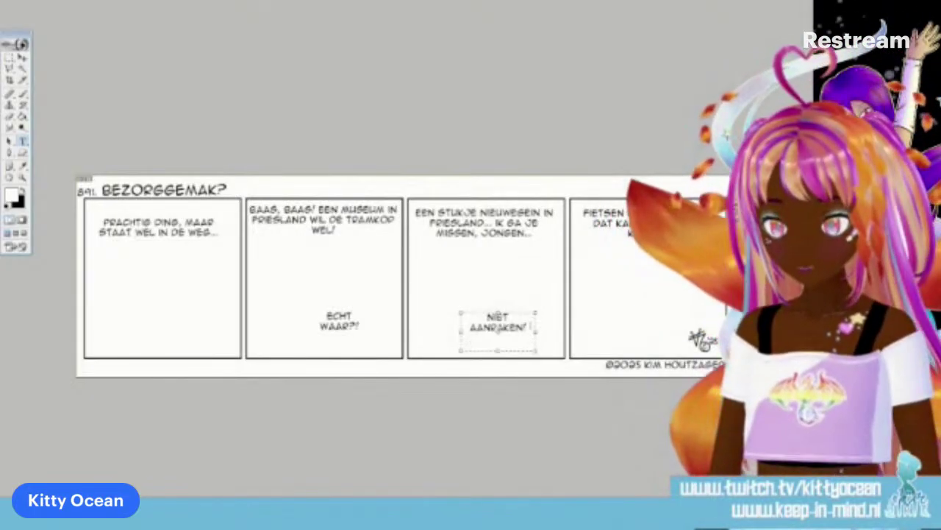
text(CHROOM)
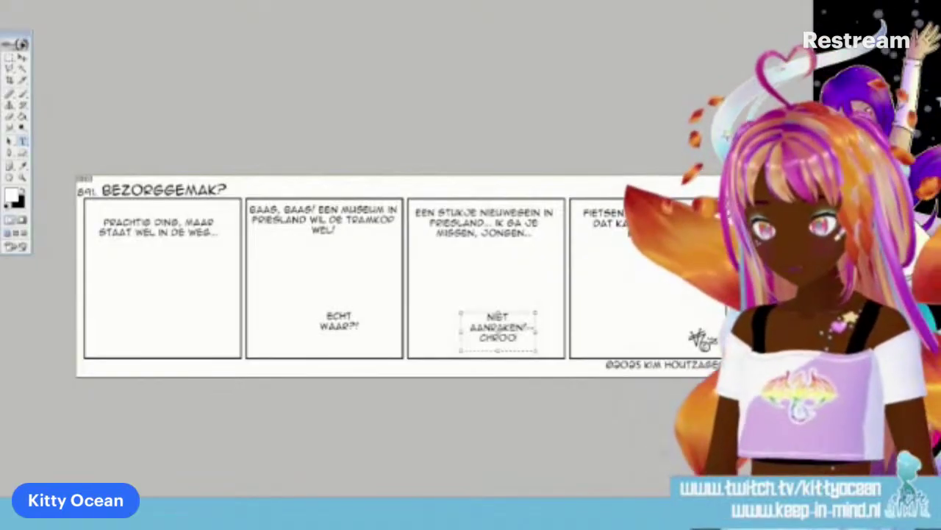
text(-B)
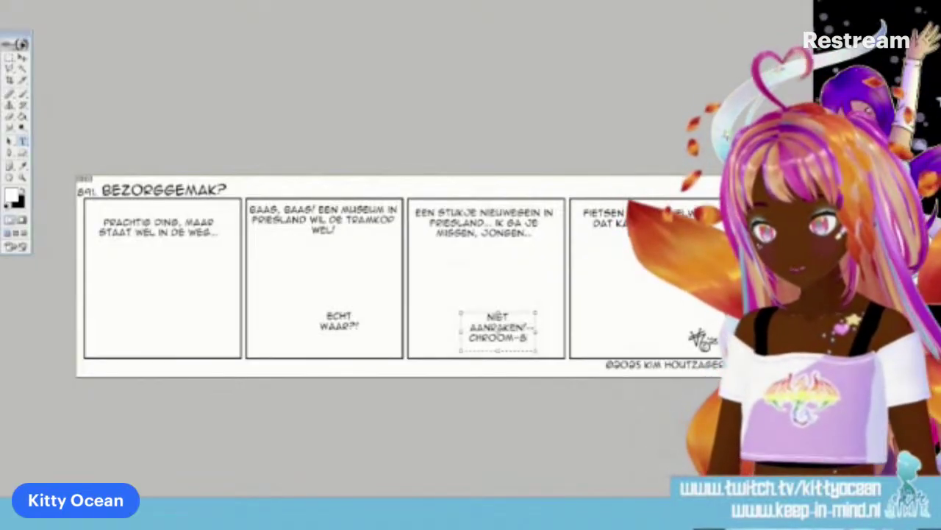
text(!)
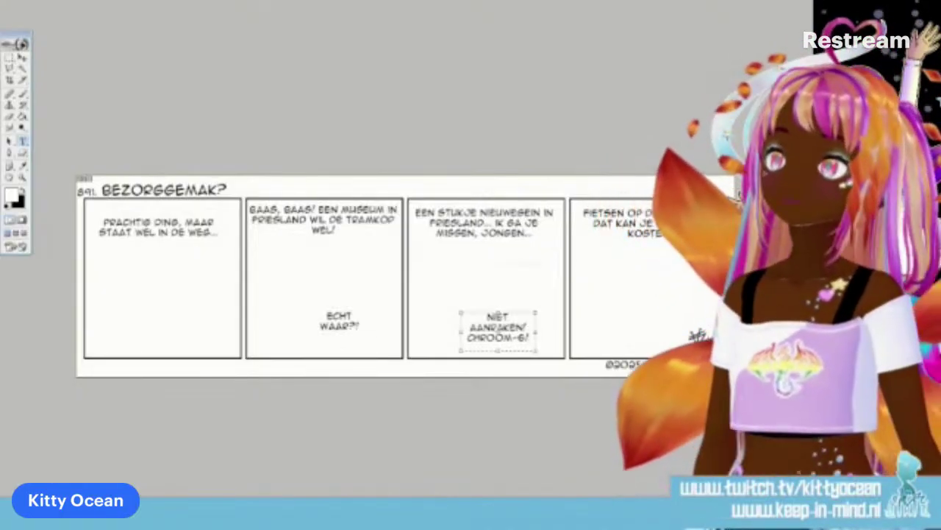
key(ctrl+Return)
Step: Replace the fourth panel's dialogue with "FIJN DAT JULLIE HEM KOMEN OPHALEN. GAAT HIJ ZO MEE OF MOET IK HEM INPAKKEN?"
click(645, 213)
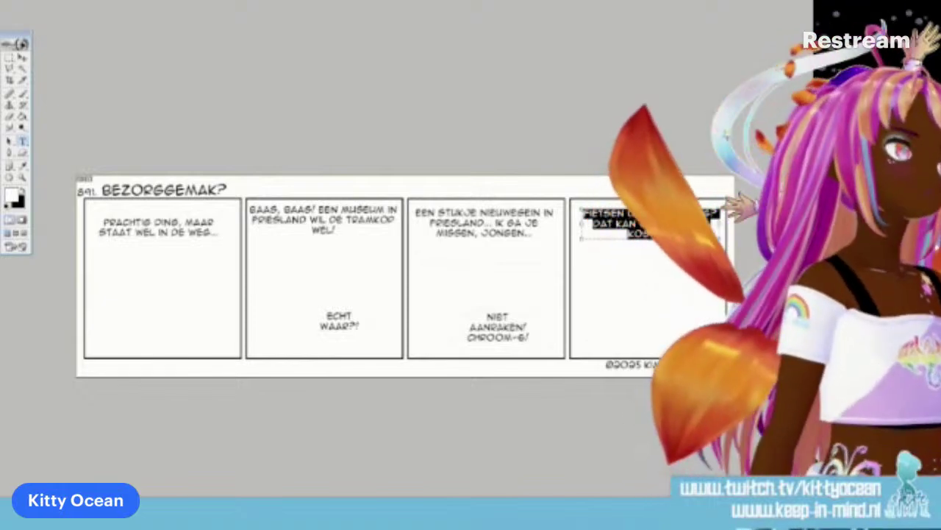
key(BackSpace)
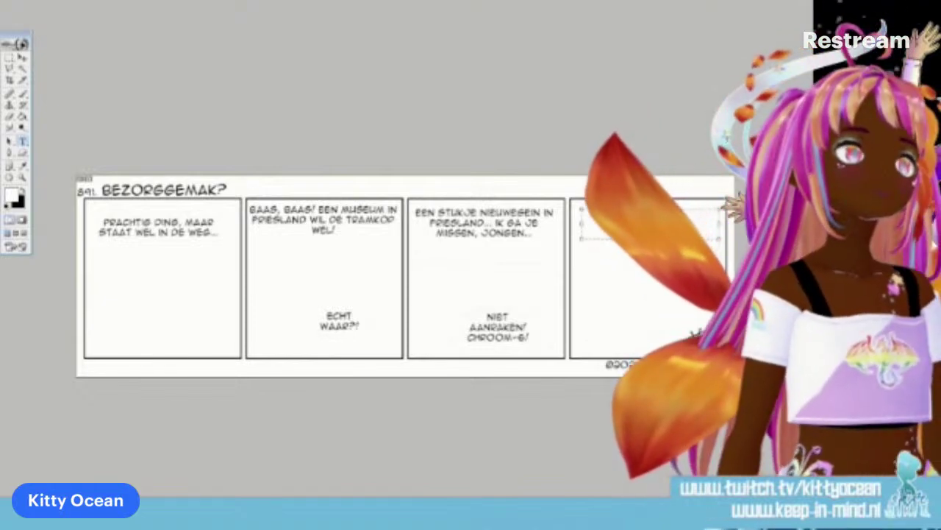
text(P)
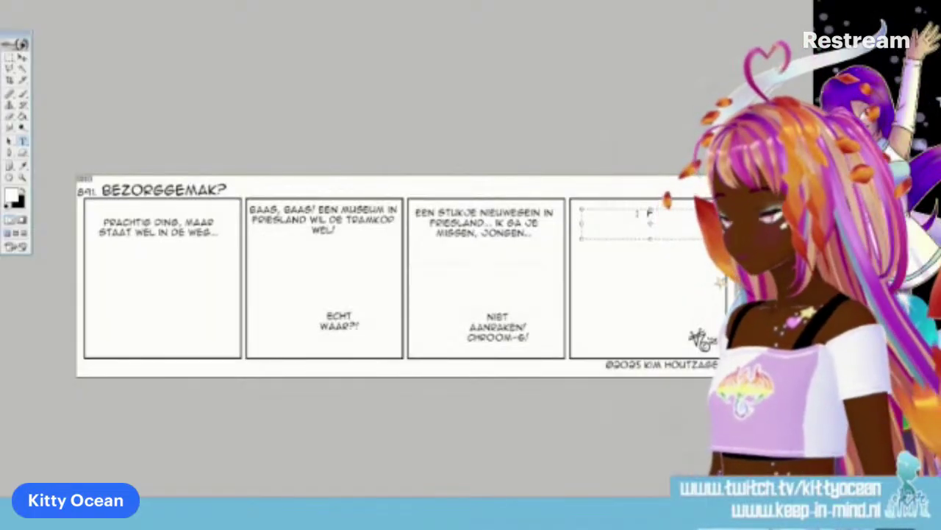
text(IJ)
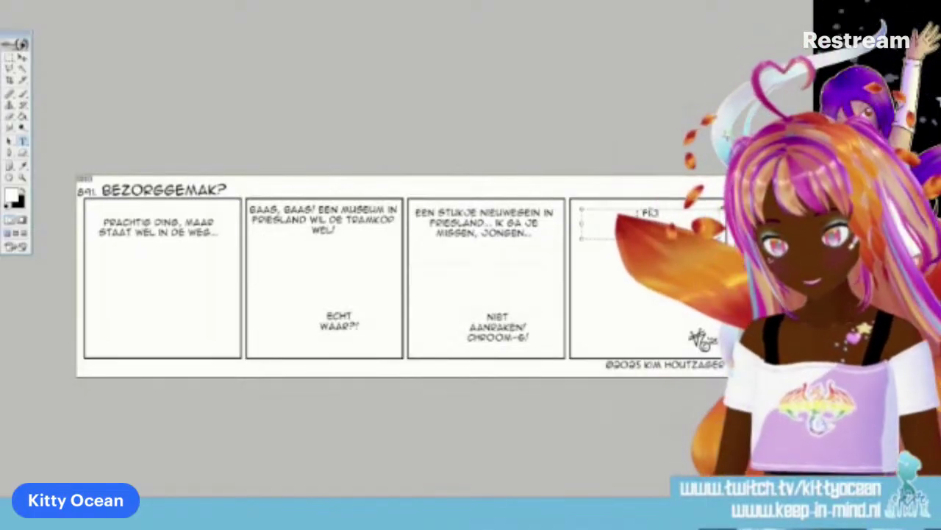
text(N DAT JULLIE)
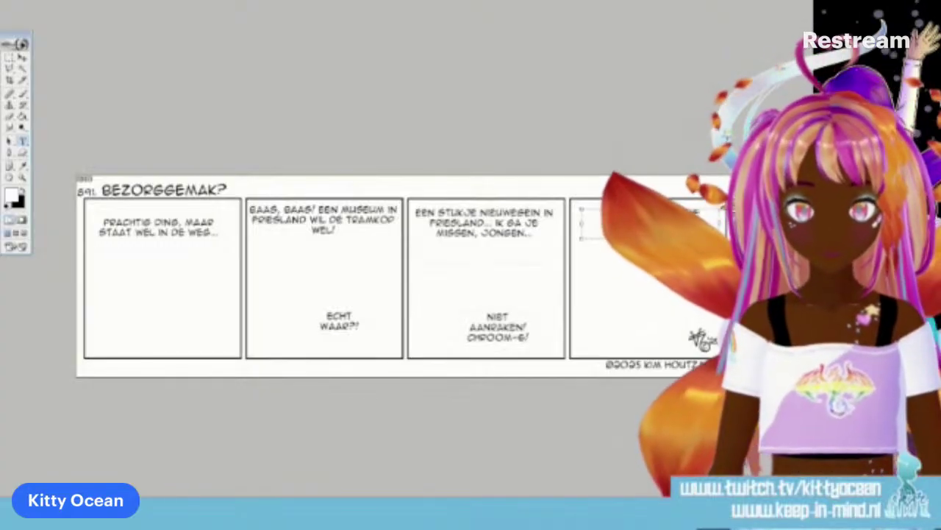
text( HEM KOMEN HALEN)
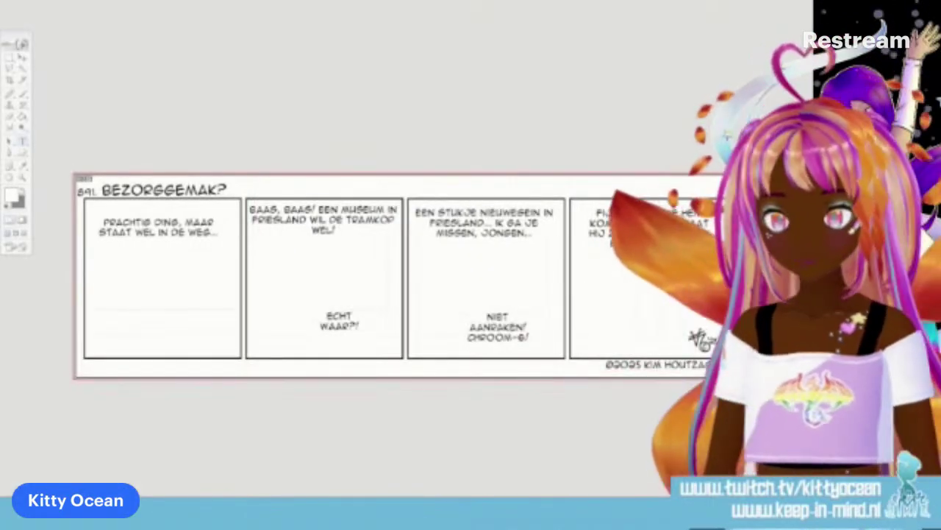
Step: Capture the whole comic strip with Snipping Tool, then close the capture window
drag(737, 381, 737, 379)
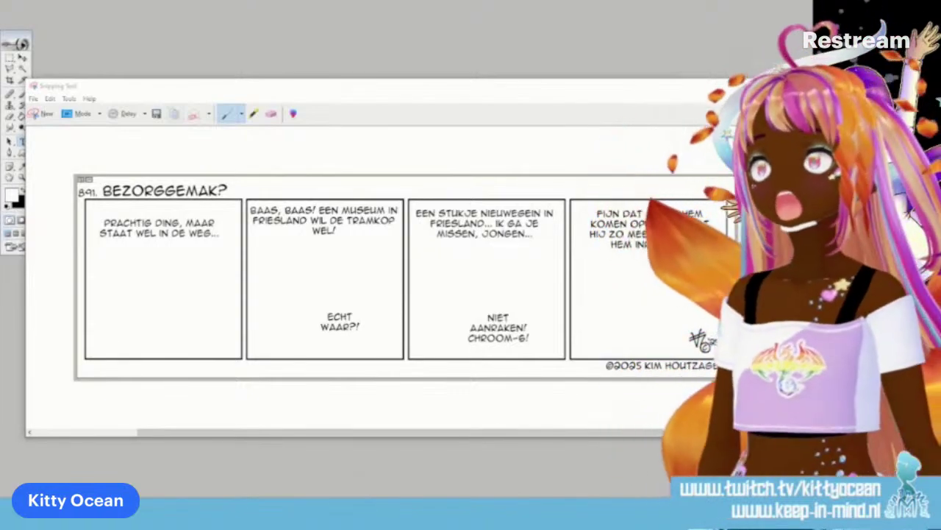
click(713, 86)
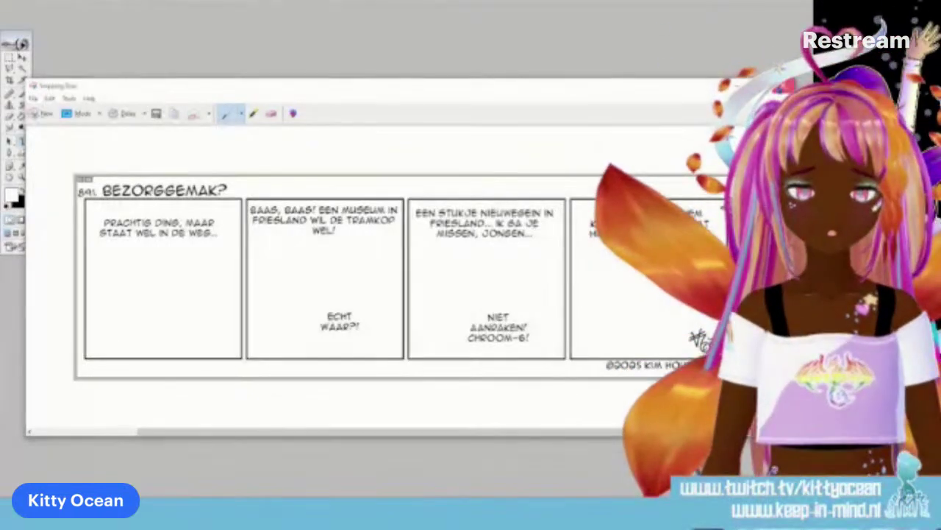
click(453, 270)
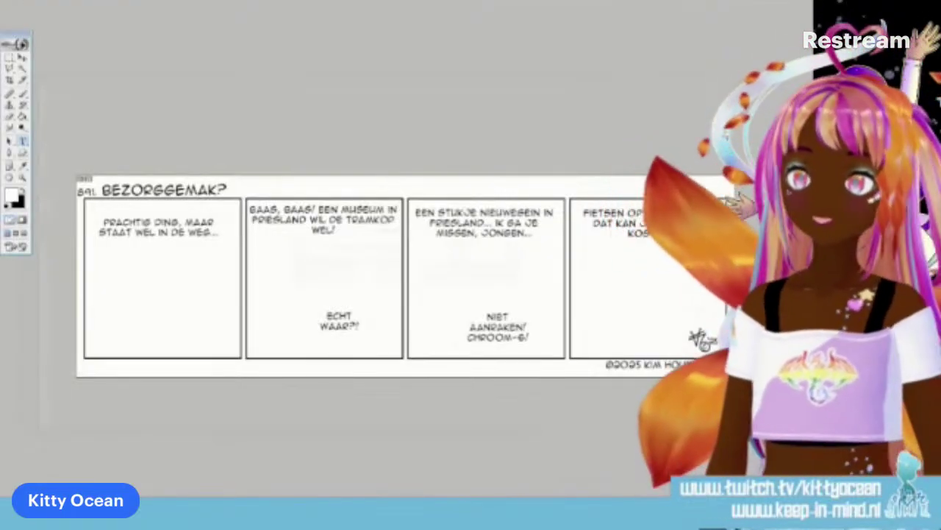
Step: Restore the fourth panel's new dialogue, "FIJN DAT JULLIE HEM KOMEN OPHALEN. GAAT HIJ ZO MEE OF MOET IK HEM INPAKKEN?"
click(27, 2)
click(64, 9)
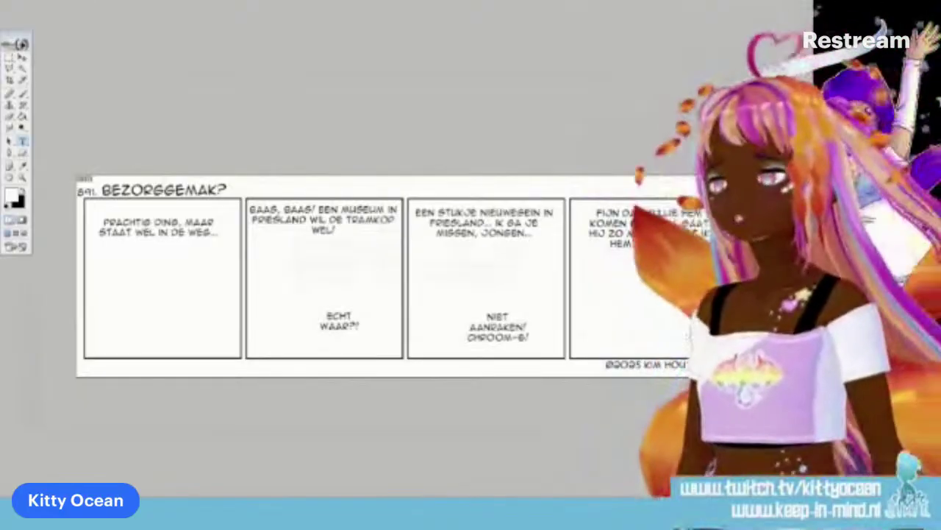
Step: Change the foreground colour to a muted dark red for sketching
click(12, 195)
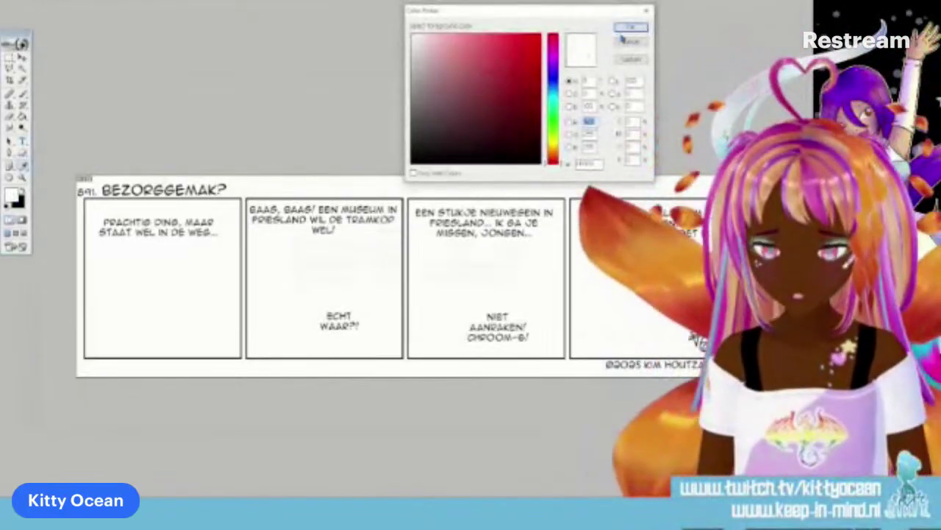
click(480, 77)
click(631, 28)
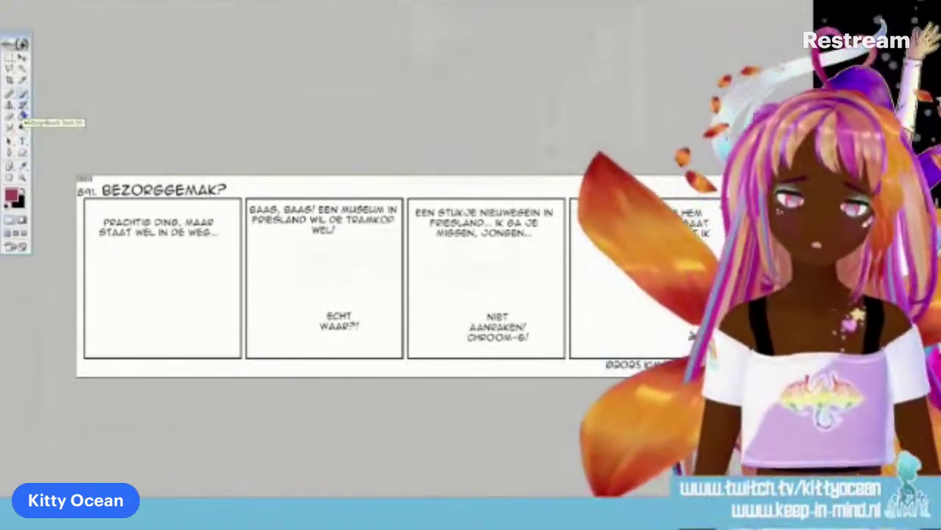
Step: Choose a small hard round brush preset with tapered strokes for the Brush tool
key(F5)
drag(576, 15, 577, 33)
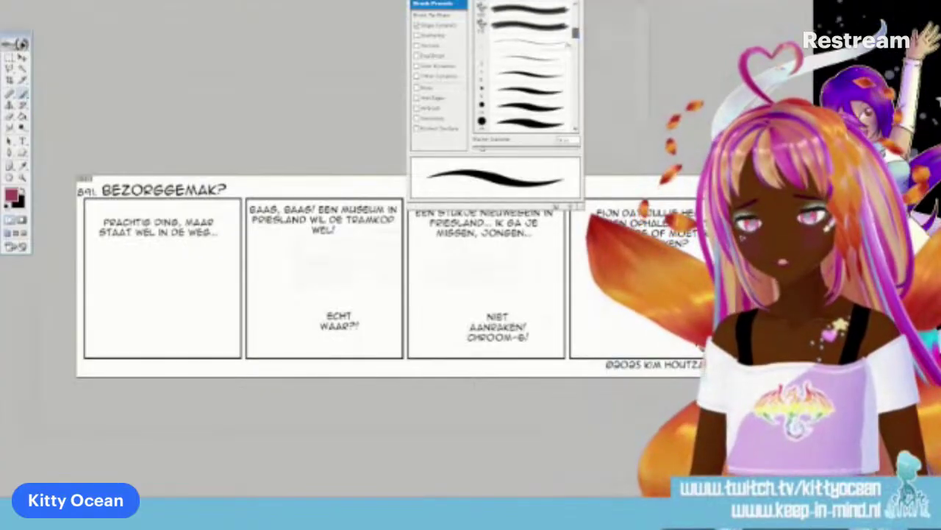
click(527, 90)
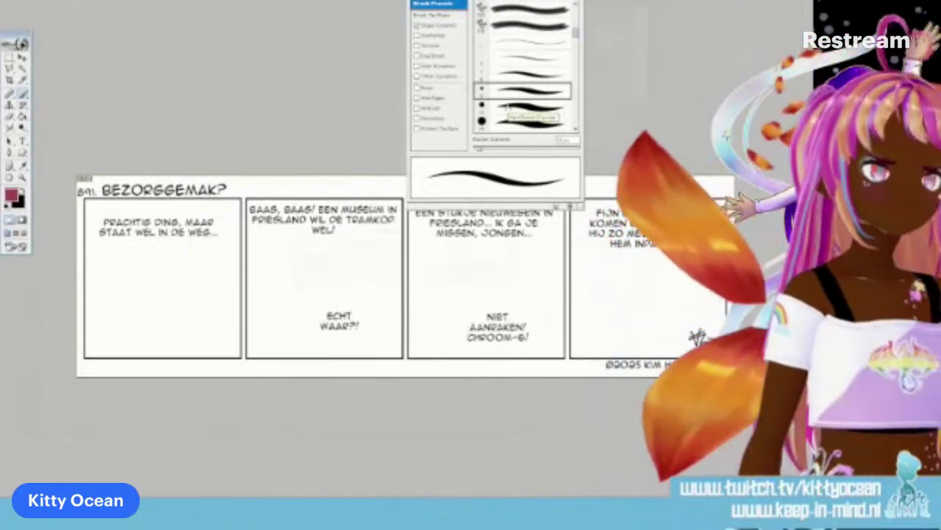
key(F5)
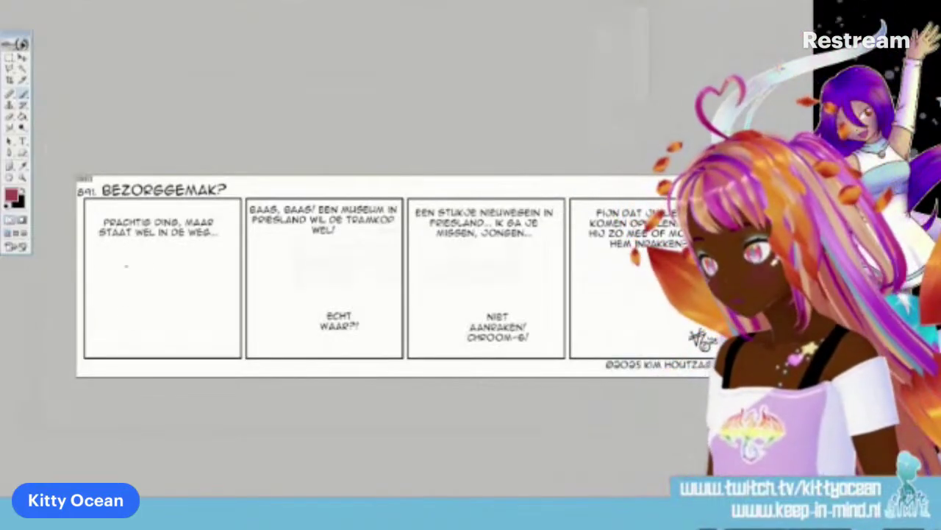
Step: Sketch the tram's front in the first panel as a tall rounded rectangle below the dialogue, reinforcing its sides with repeated strokes
drag(107, 266, 100, 339)
mouse_move(106, 282)
mouse_down()
mouse_move(100, 347)
mouse_move(112, 358)
mouse_move(148, 356)
mouse_up()
mouse_move(118, 253)
mouse_down()
mouse_move(175, 252)
mouse_move(194, 294)
mouse_up()
drag(189, 261, 188, 356)
drag(195, 285, 177, 359)
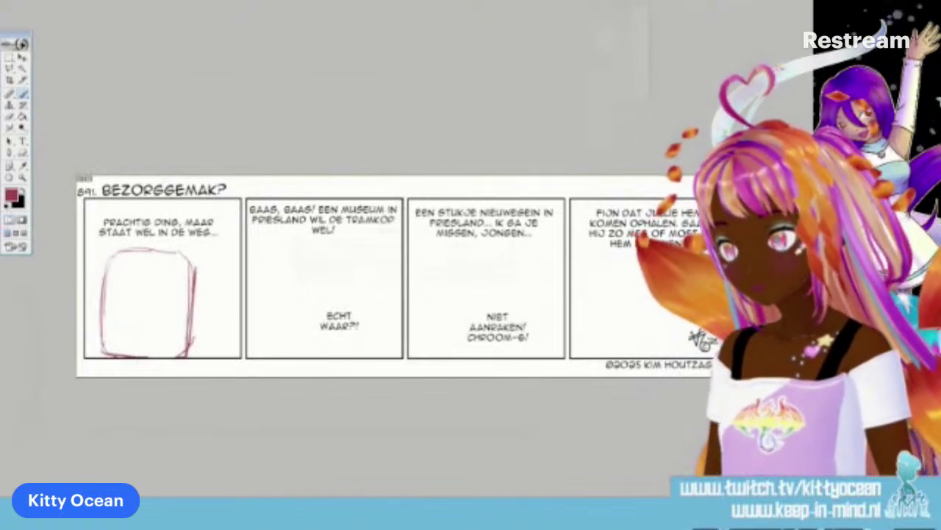
drag(195, 259, 194, 337)
mouse_move(142, 253)
mouse_down()
mouse_move(185, 253)
mouse_move(108, 250)
mouse_up()
drag(108, 263, 103, 356)
drag(107, 288, 101, 356)
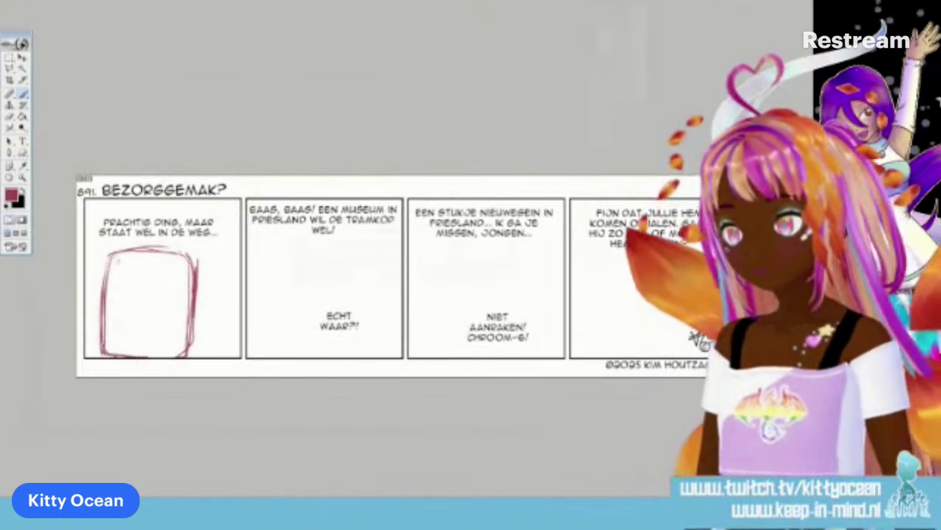
Step: Sketch the tram's roof above the front and its upper side lines receding to the first panel's right edge
mouse_move(112, 236)
mouse_down()
mouse_move(111, 260)
mouse_move(193, 231)
mouse_up()
drag(192, 232, 192, 297)
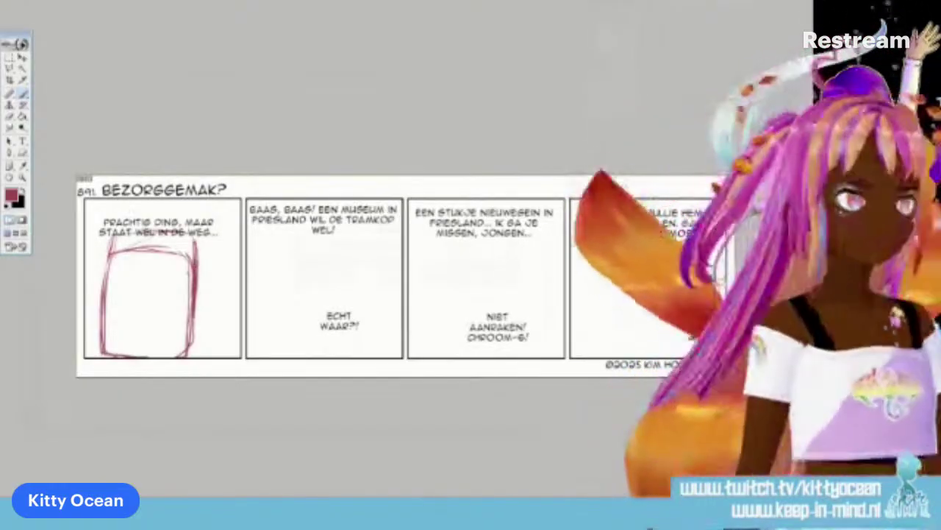
drag(194, 233, 237, 222)
drag(197, 261, 241, 239)
drag(112, 235, 156, 216)
drag(150, 217, 241, 215)
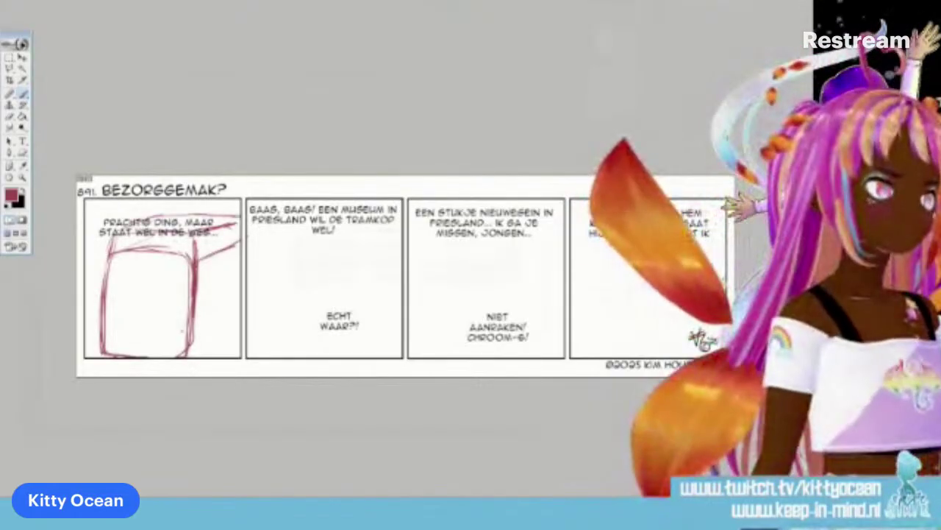
Step: Sketch the line below the windscreen, the two round headlights and the tram's receding lower side edges
mouse_move(105, 335)
mouse_down()
mouse_move(193, 336)
mouse_move(241, 307)
mouse_up()
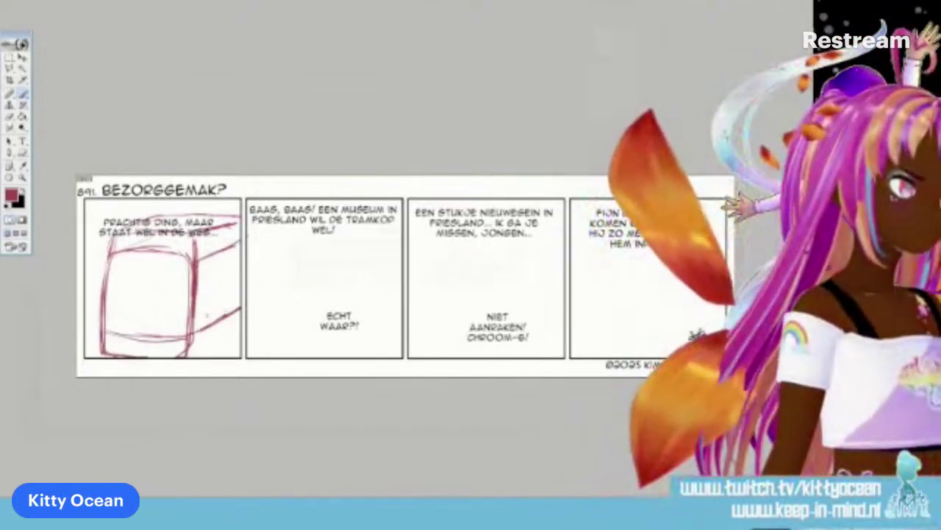
mouse_move(112, 342)
mouse_down()
mouse_move(103, 354)
mouse_move(114, 343)
mouse_up()
mouse_move(174, 344)
mouse_down()
mouse_move(166, 358)
mouse_move(175, 346)
mouse_move(237, 337)
mouse_up()
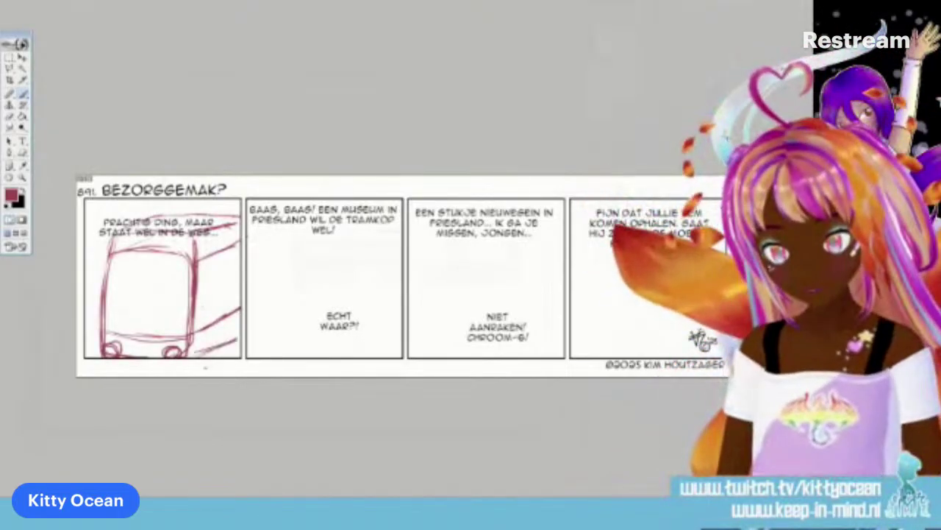
Step: Move the tram sketch slightly left within the first panel and extend its side lines to the panel's right border
click(23, 57)
mouse_move(193, 279)
mouse_down()
mouse_move(169, 279)
mouse_move(181, 280)
mouse_up()
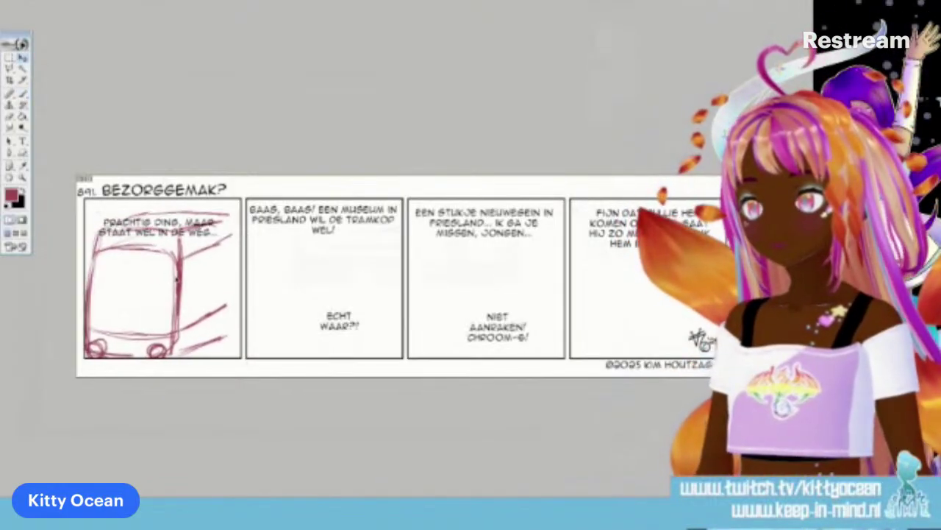
click(23, 93)
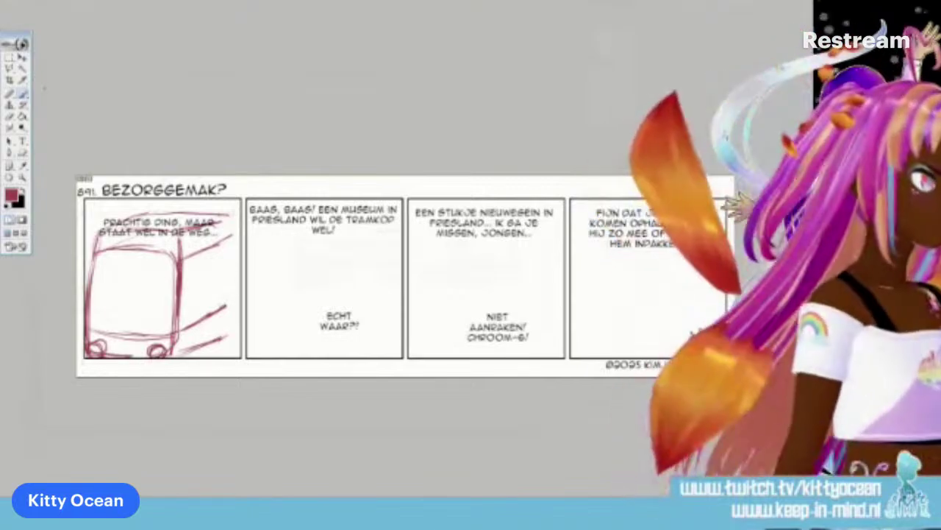
drag(220, 305, 240, 287)
drag(225, 243, 240, 234)
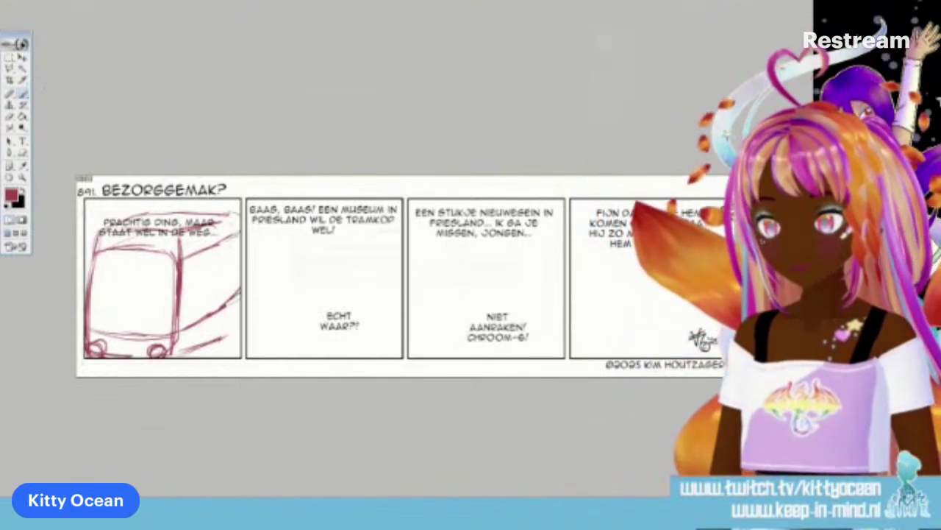
drag(215, 338, 241, 322)
drag(212, 340, 243, 317)
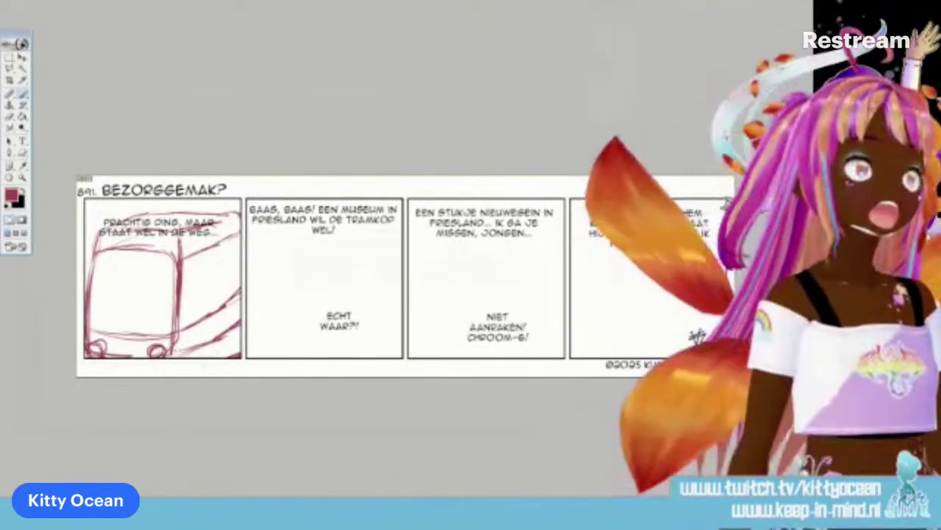
Step: Sketch a band beneath the windscreen continuing along the tram's side, and add two diagonal windscreen wipers
mouse_move(91, 322)
mouse_down()
mouse_move(176, 328)
mouse_move(242, 292)
mouse_up()
mouse_move(88, 329)
mouse_down()
mouse_move(177, 339)
mouse_move(240, 304)
mouse_up()
mouse_move(175, 340)
mouse_down()
mouse_move(240, 302)
mouse_move(103, 330)
mouse_up()
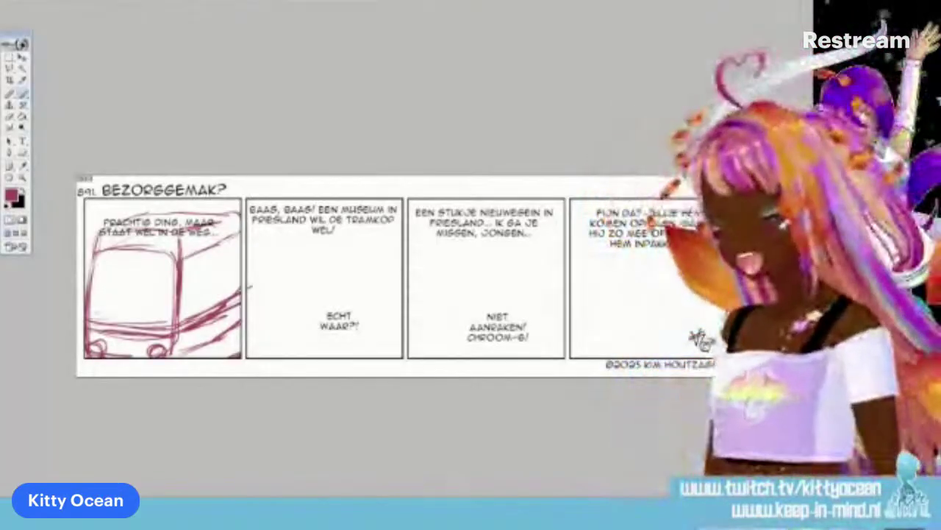
drag(141, 311, 156, 326)
drag(92, 311, 102, 322)
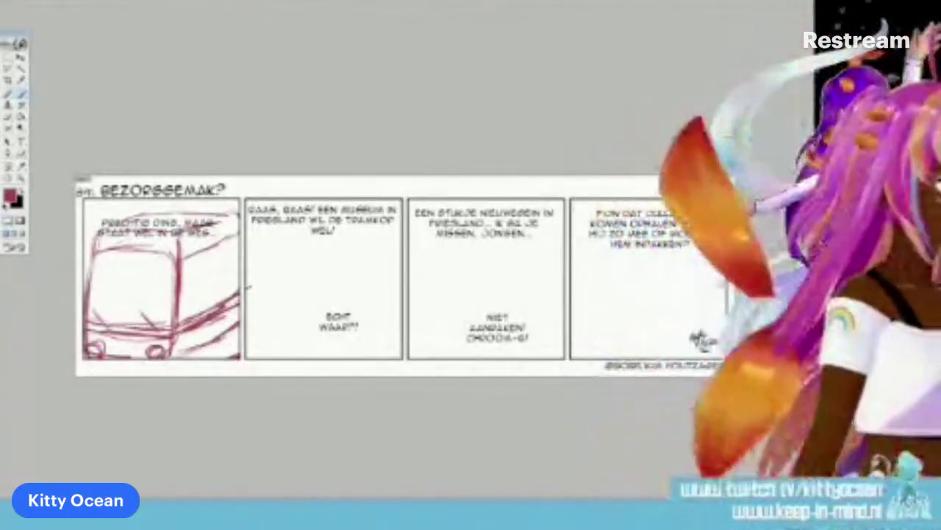
Step: Make black the drawing colour and choose the thinner Hard Round 5 pixel brush preset for inking
key(ctrl+plus)
key(ctrl+plus)
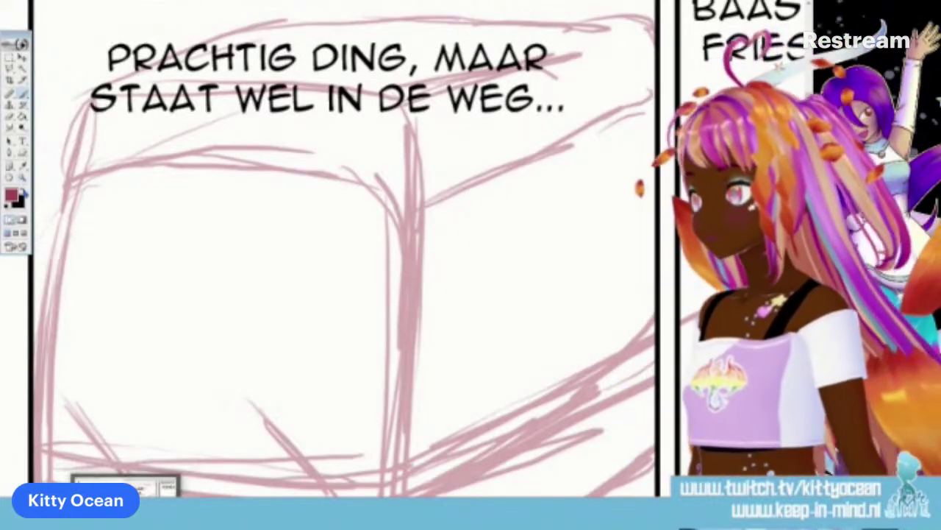
key(x)
key(F5)
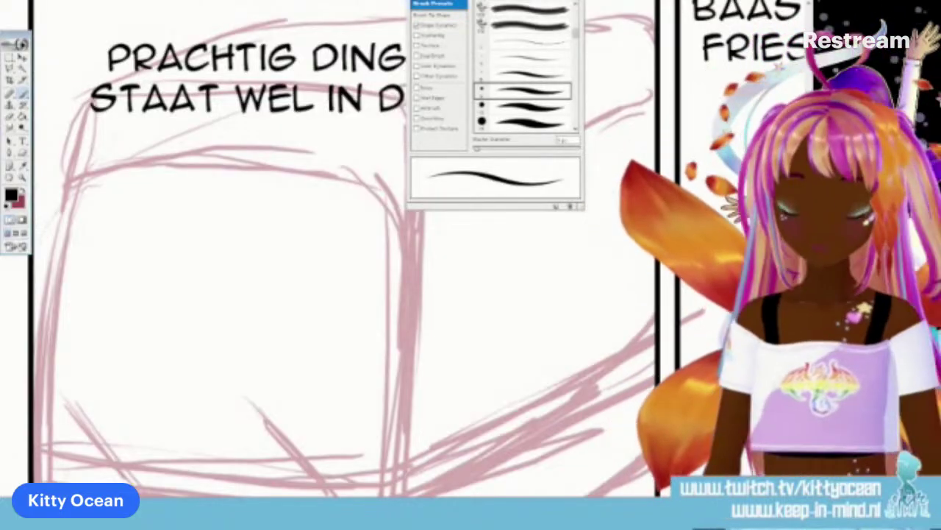
click(526, 74)
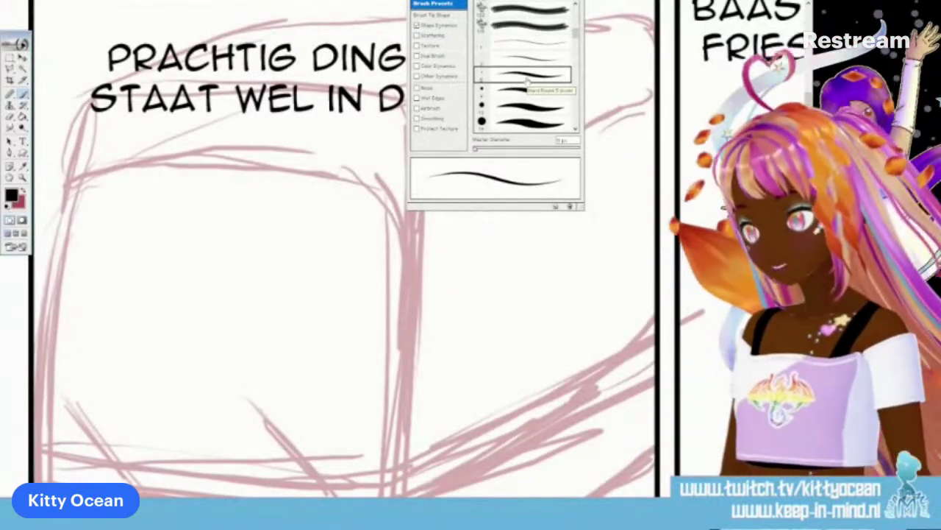
key(F5)
Step: Ink the rounded windscreen outline and the two diagonal wipers in black over the tram sketch in the first panel
scroll(346, 250, down, 3)
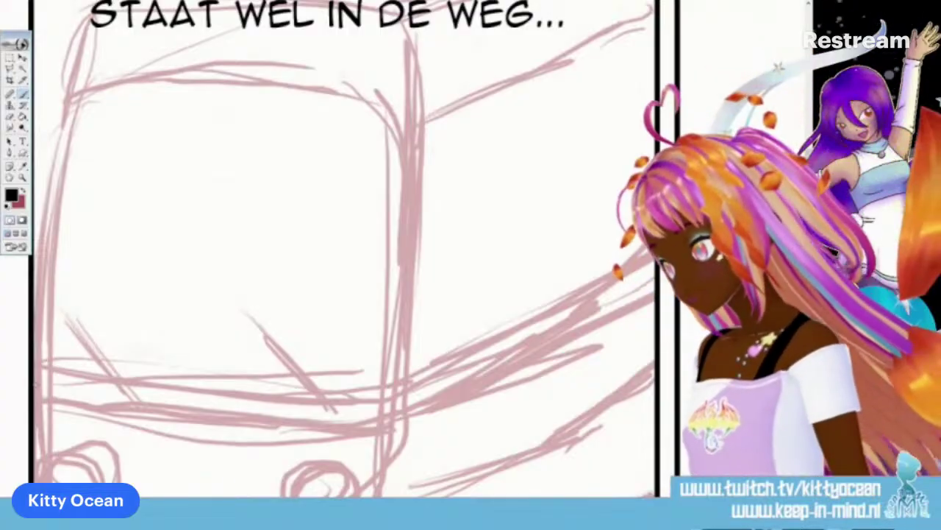
drag(44, 373, 199, 391)
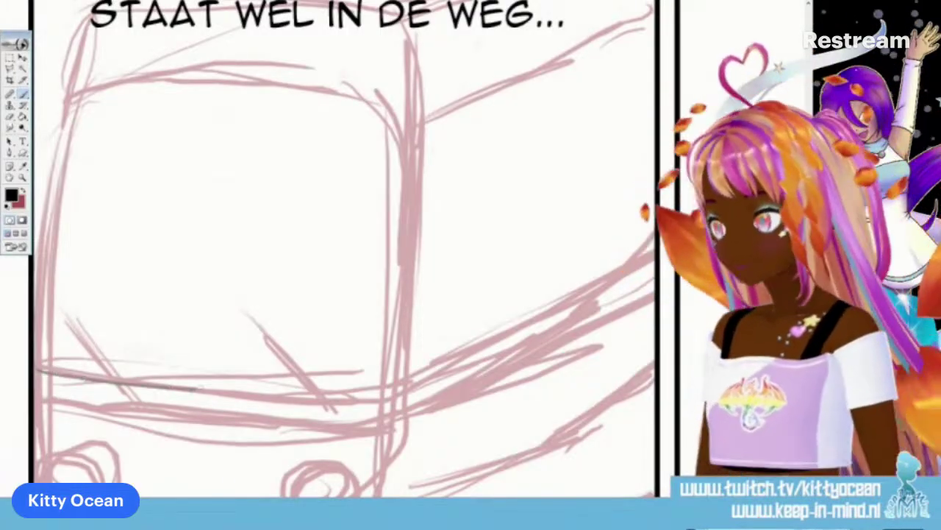
key(ctrl+z)
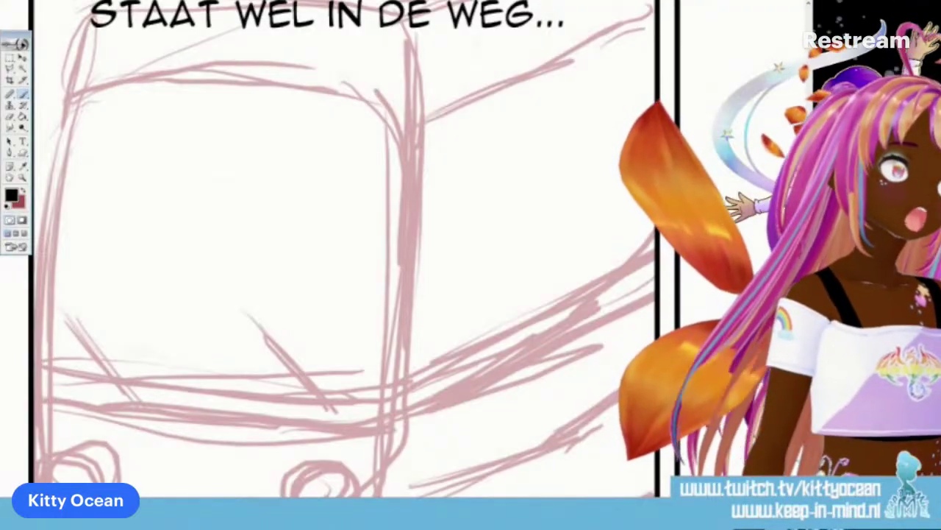
mouse_move(33, 400)
mouse_down()
mouse_move(134, 412)
mouse_move(385, 410)
mouse_move(406, 217)
mouse_move(408, 124)
mouse_move(398, 106)
mouse_move(322, 78)
mouse_move(77, 81)
mouse_move(51, 164)
mouse_move(35, 396)
mouse_up()
drag(72, 319, 140, 418)
drag(250, 316, 334, 423)
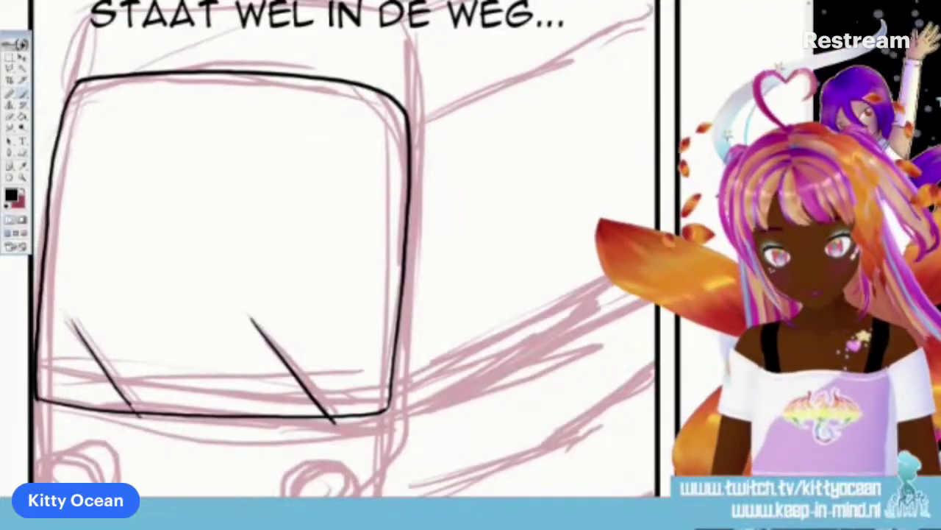
Step: Ink the tram's front corner edge below the windscreen and the arcs of the two round headlights
drag(392, 410, 383, 496)
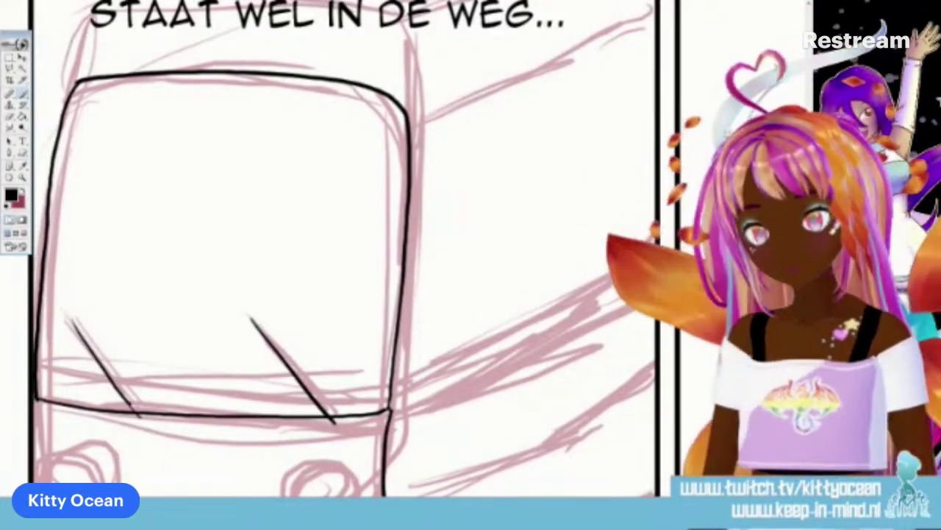
mouse_move(342, 467)
mouse_down()
mouse_move(300, 471)
mouse_move(291, 494)
mouse_up()
drag(328, 462, 358, 488)
mouse_move(44, 480)
mouse_down()
mouse_move(73, 449)
mouse_move(109, 480)
mouse_up()
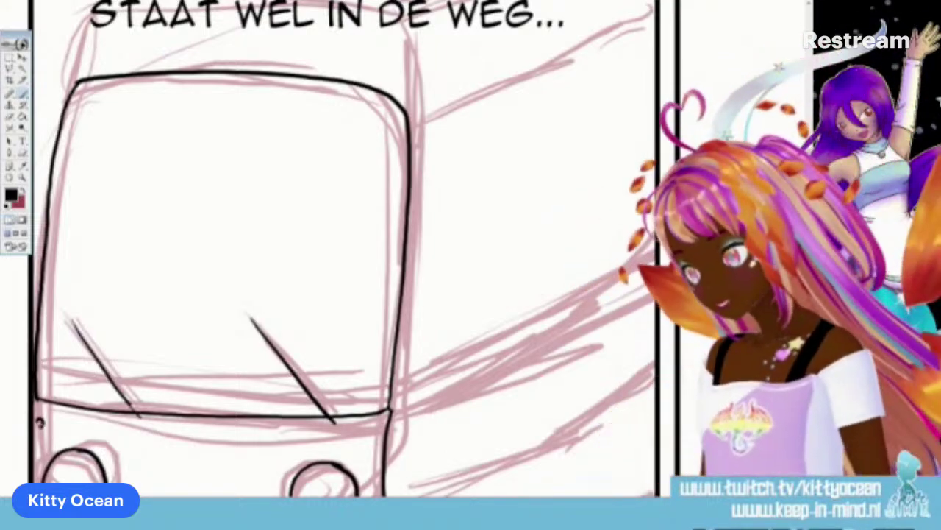
Step: Draw a bold 3 at the tram front's left edge and a row of short slits with a solid black bar above the right headlight
mouse_move(44, 426)
mouse_down()
mouse_move(35, 439)
mouse_move(46, 435)
mouse_move(42, 416)
mouse_up()
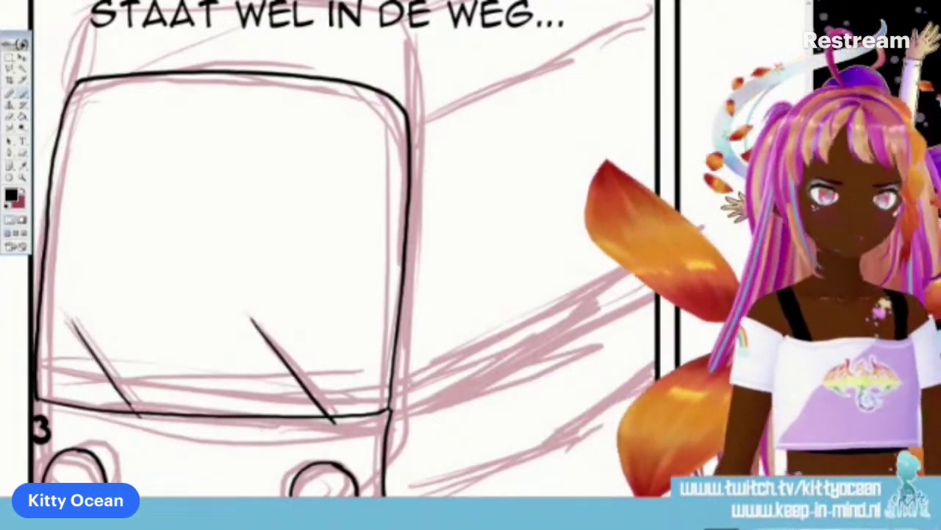
mouse_move(280, 445)
mouse_down()
mouse_move(281, 460)
mouse_move(323, 460)
mouse_up()
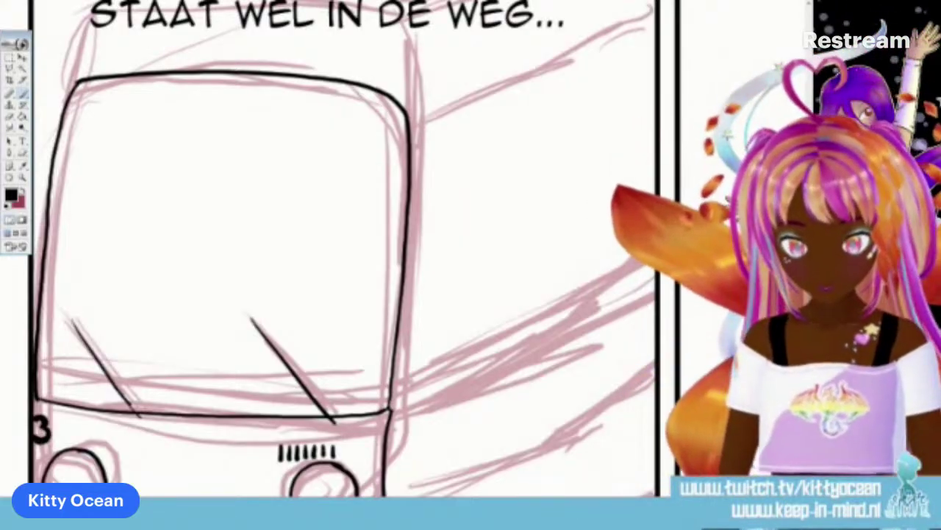
drag(342, 447, 381, 449)
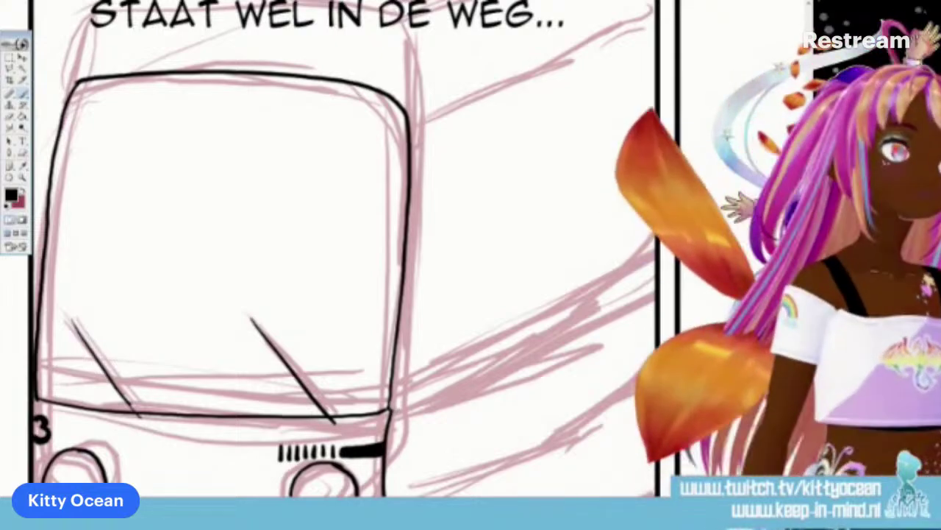
Step: Ink the tram's receding side lines, the section above the windscreen and the curved roof up to the first panel's right border
drag(388, 407, 654, 298)
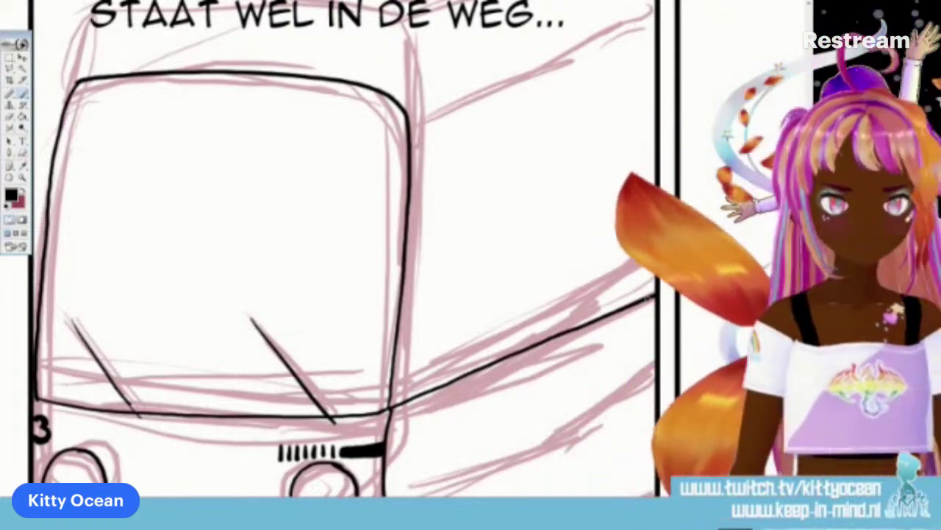
drag(474, 496, 651, 414)
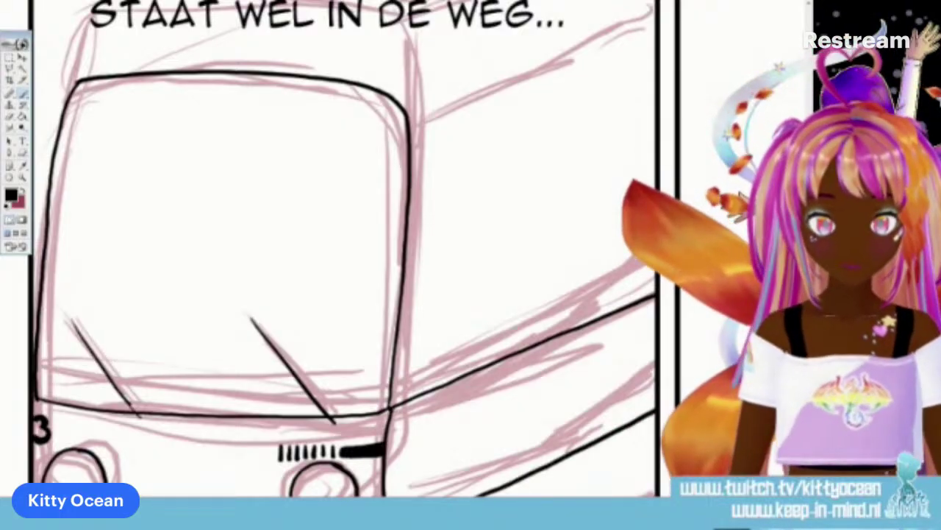
scroll(346, 250, up, 5)
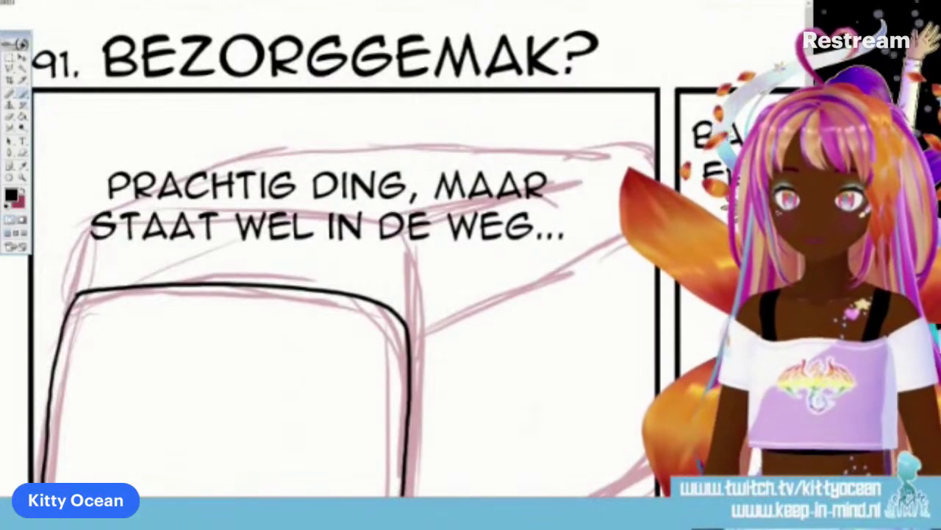
mouse_move(409, 351)
mouse_down()
mouse_move(409, 222)
mouse_move(261, 203)
mouse_move(96, 213)
mouse_move(72, 268)
mouse_move(65, 327)
mouse_up()
drag(406, 222, 595, 174)
drag(410, 337, 631, 240)
mouse_move(93, 219)
mouse_down()
mouse_move(259, 152)
mouse_move(312, 144)
mouse_move(651, 149)
mouse_up()
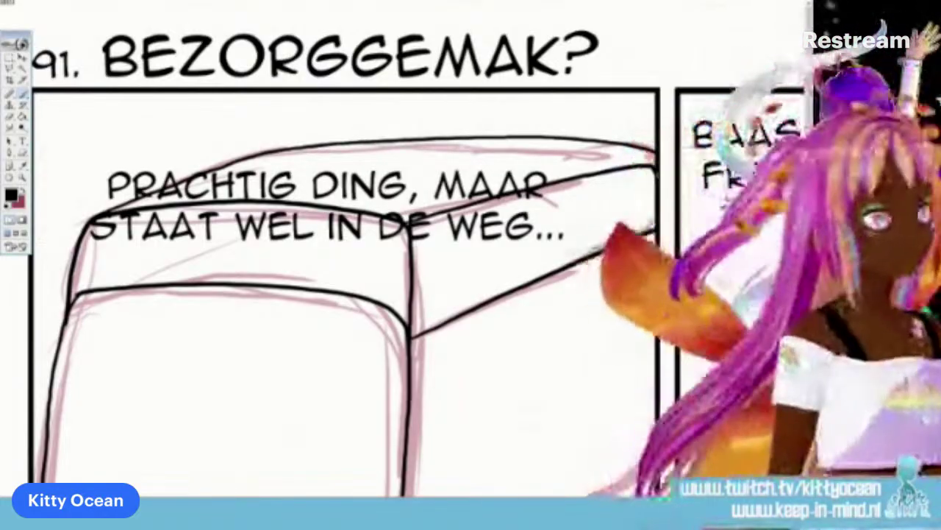
Step: Hide the red rough sketch and the dialogue text, keeping the strip's title shown
key(ctrl+0)
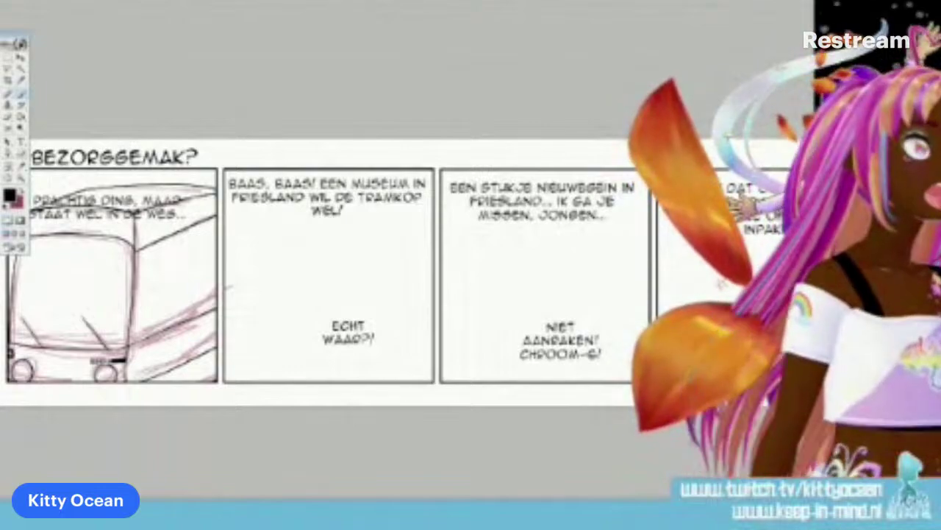
click(318, 152)
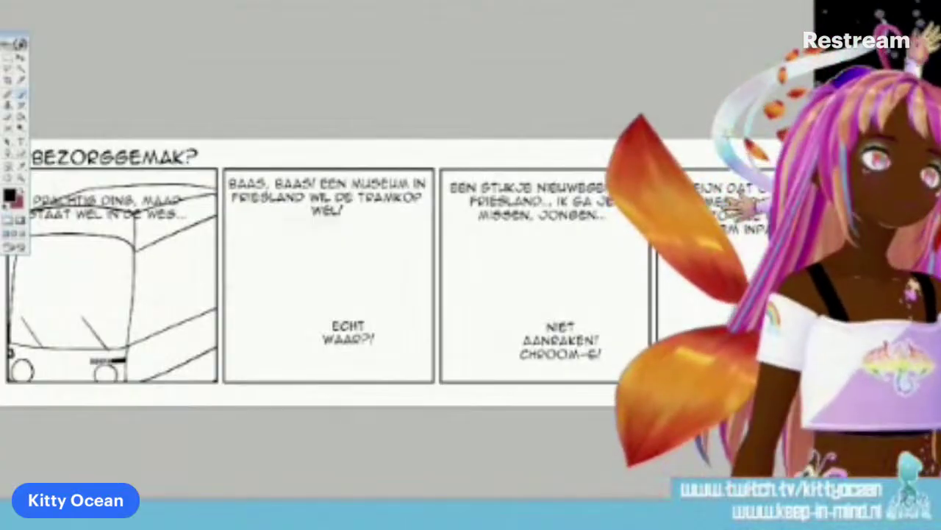
key(ctrl+comma)
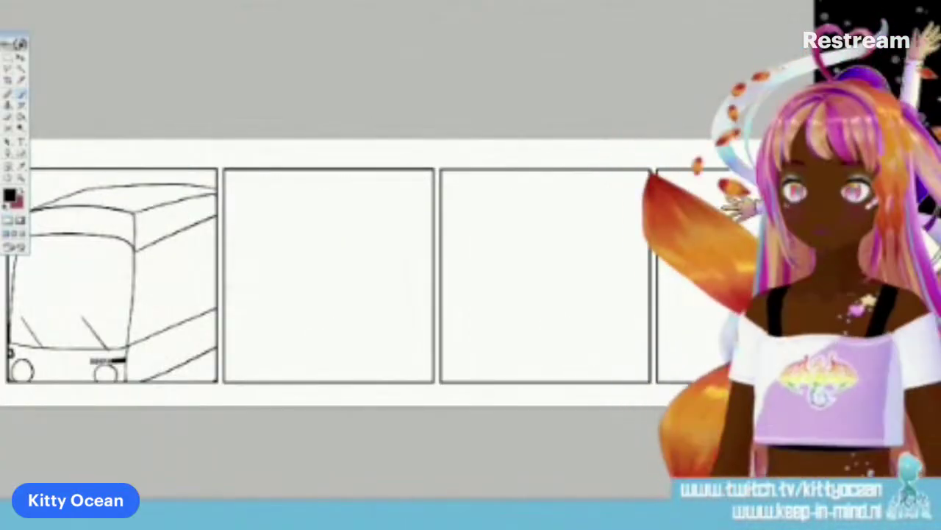
key(ctrl+comma)
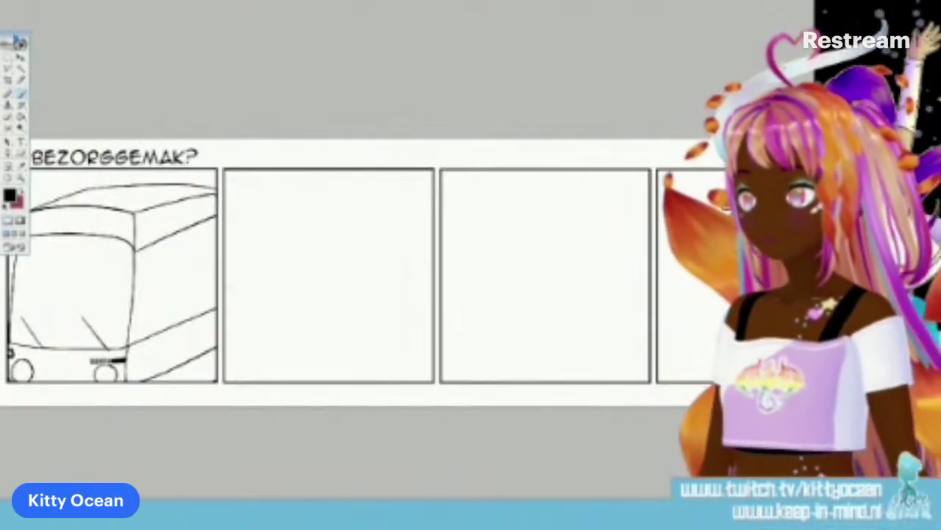
Step: Replace the strip's title with "INPAKKEN EN WEGWEZEN" and hide the title text
drag(19, 40, 103, 39)
click(107, 142)
drag(31, 158, 198, 157)
text(INPA)
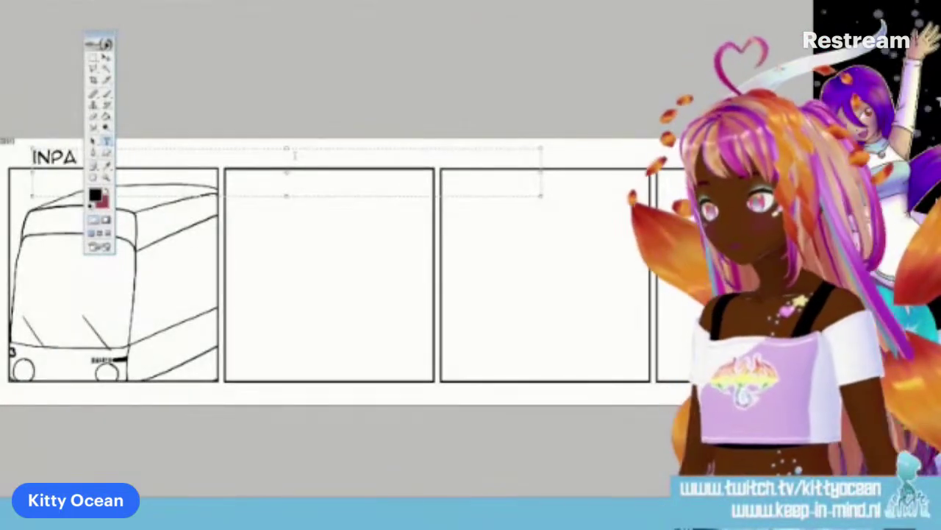
text(KKEN EN WEGWEZEN)
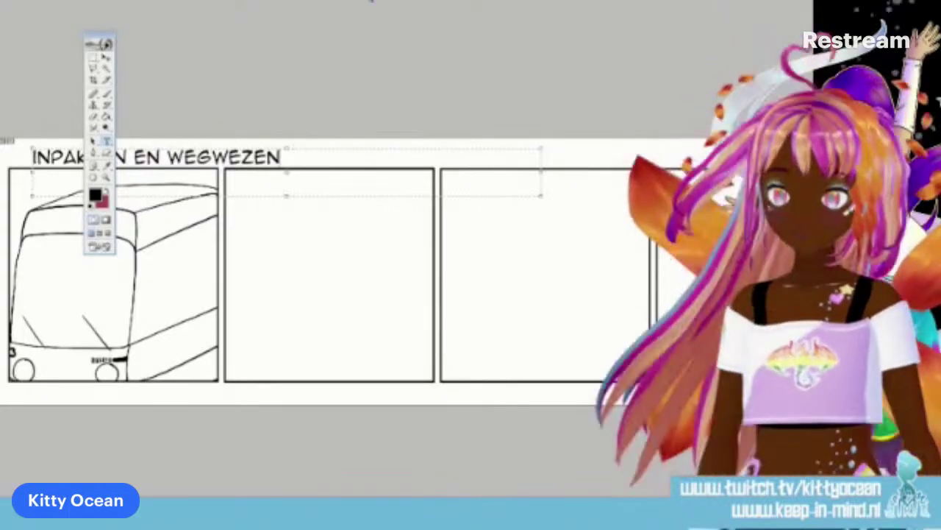
key(ctrl+Return)
key(ctrl+z)
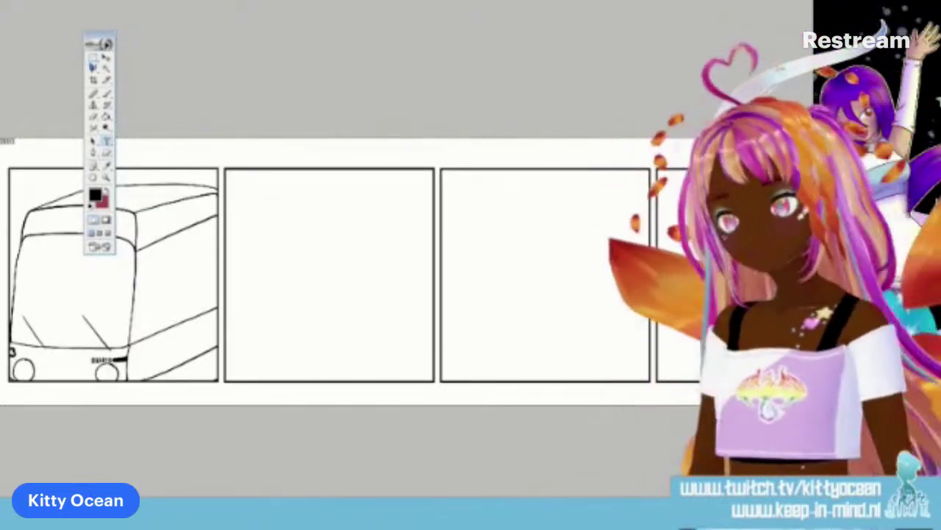
Step: Set the foreground colour to a medium grey for colouring the tram
key(ctrl+minus)
key(ctrl+minus)
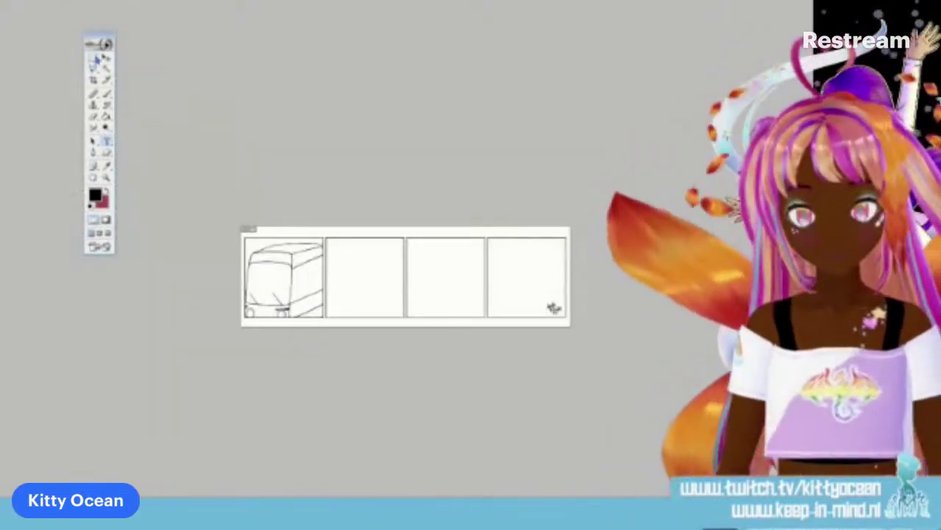
key(ctrl+plus)
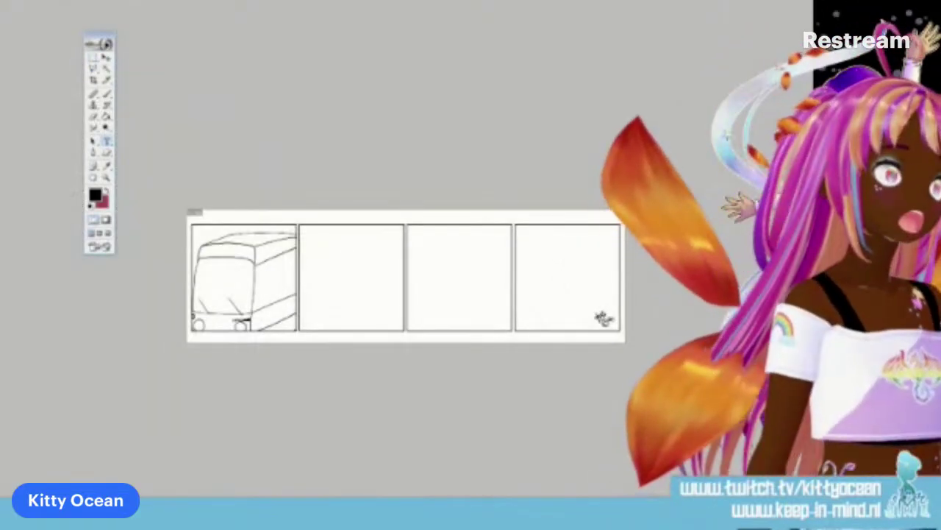
key(m)
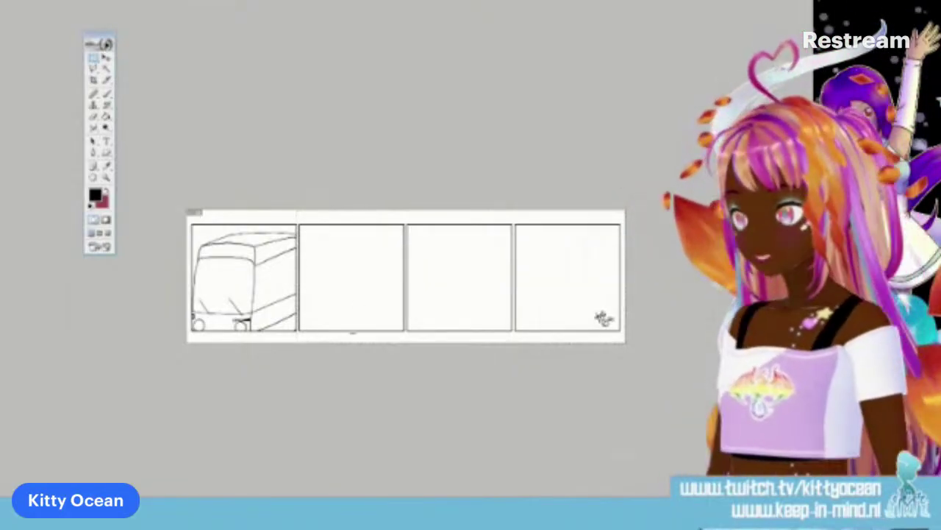
click(95, 194)
click(437, 110)
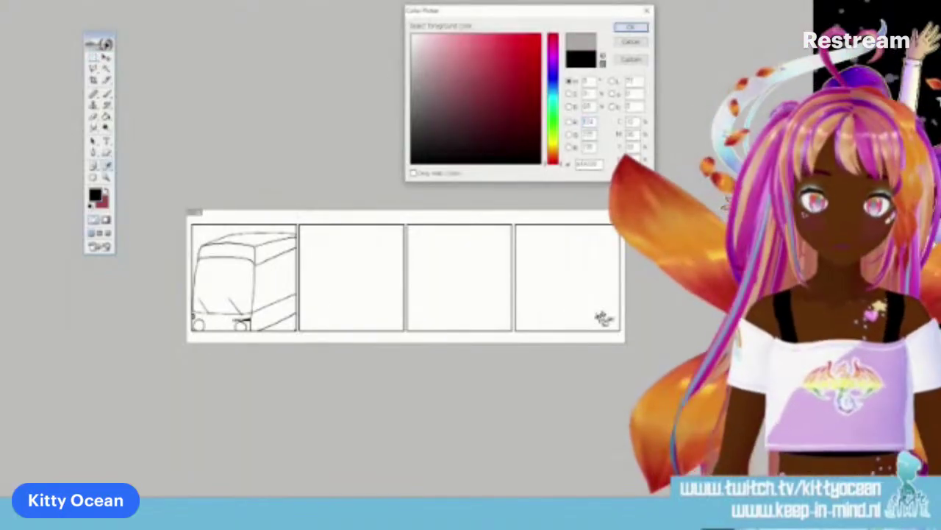
click(630, 27)
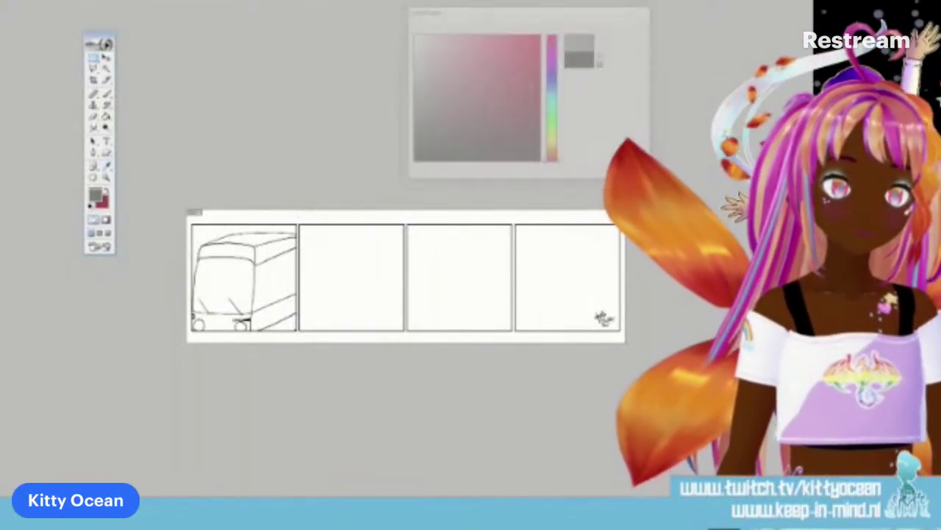
Step: Fill the tram's windscreen, the section above it, the upper side areas and the lowest side area with the grey
click(106, 115)
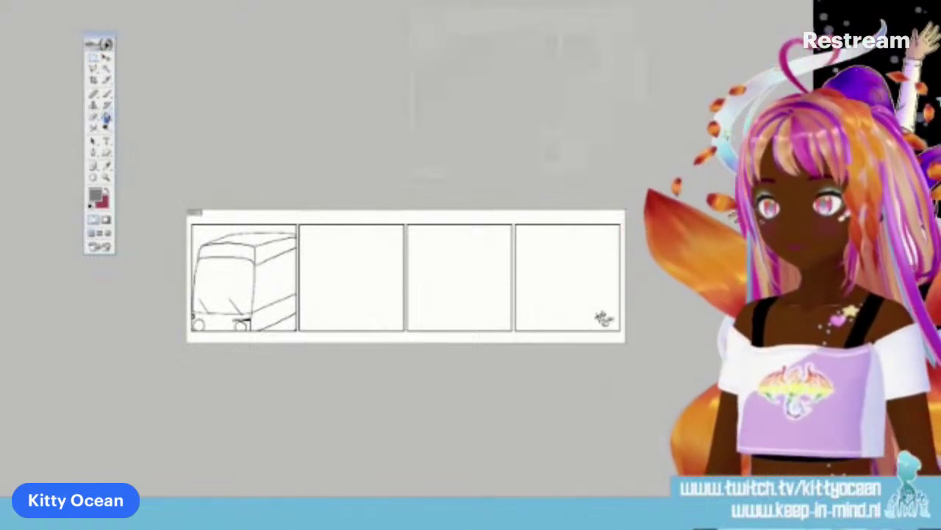
click(240, 286)
click(236, 249)
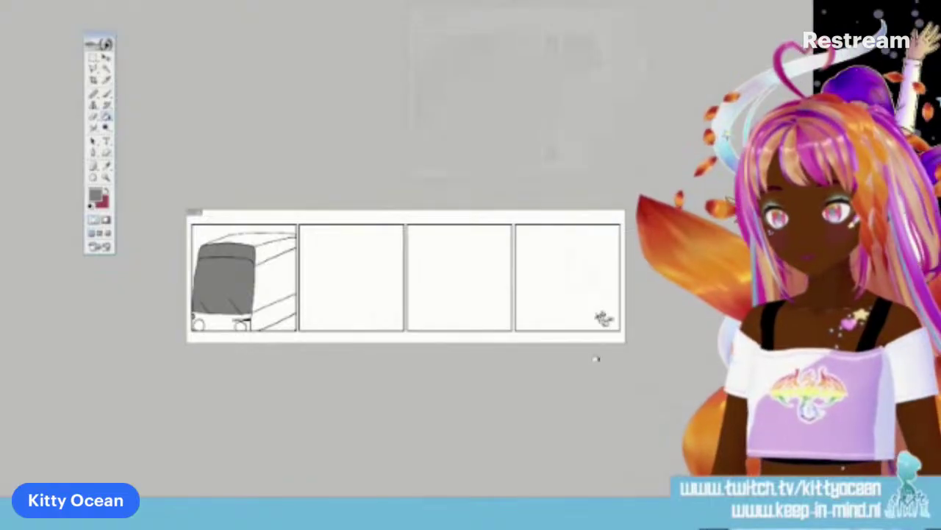
click(272, 263)
click(276, 247)
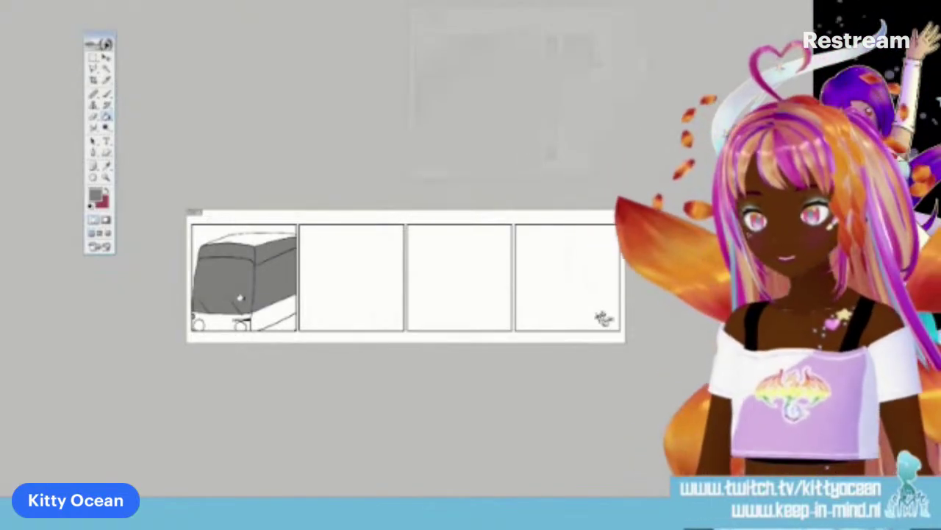
click(270, 323)
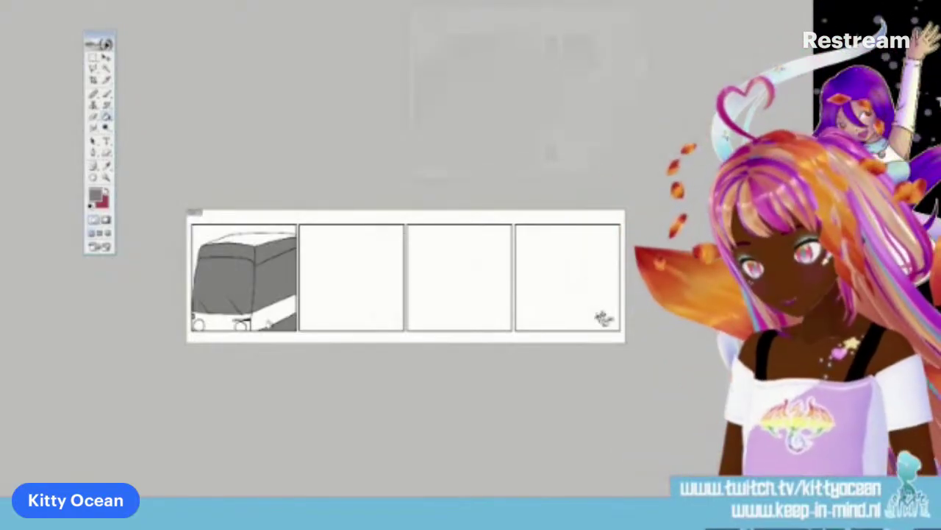
Step: Fill the tram's roof, upper side strip, lower side band and front with a light yellow-green
click(94, 195)
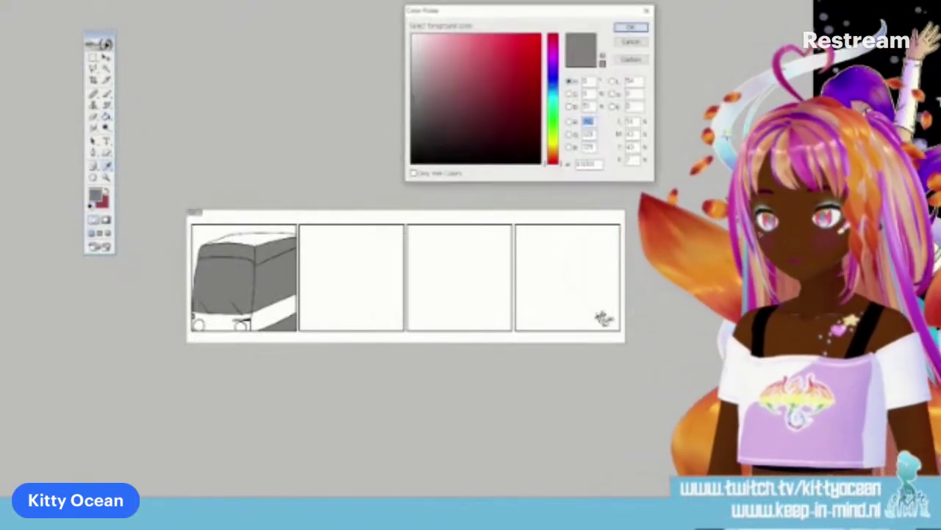
click(552, 138)
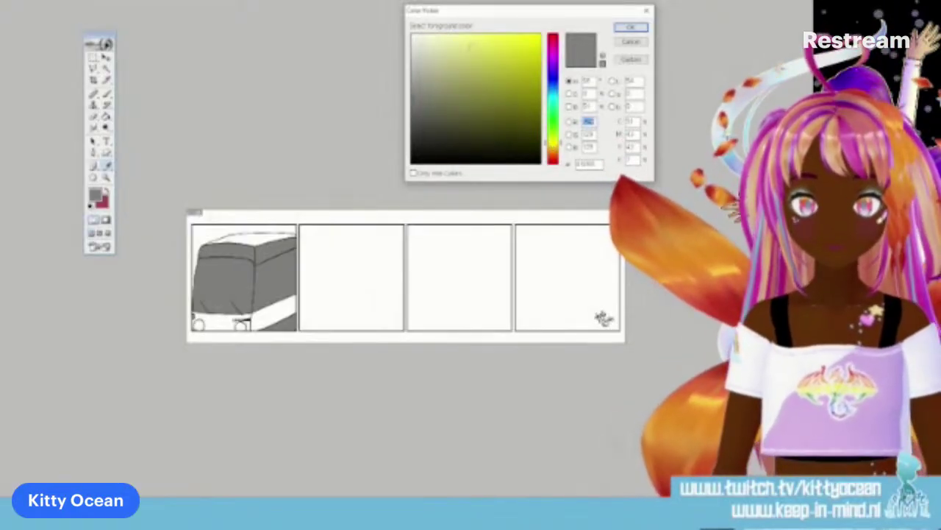
click(471, 44)
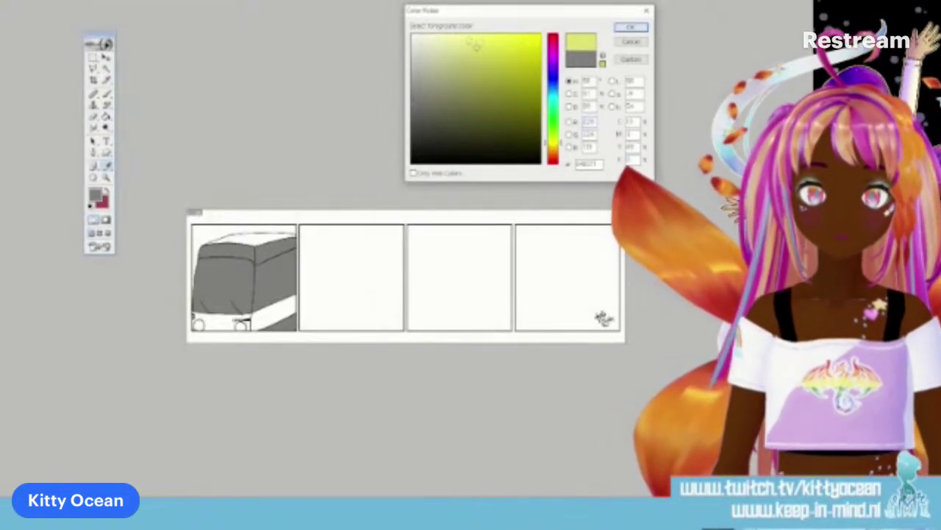
click(631, 28)
click(257, 237)
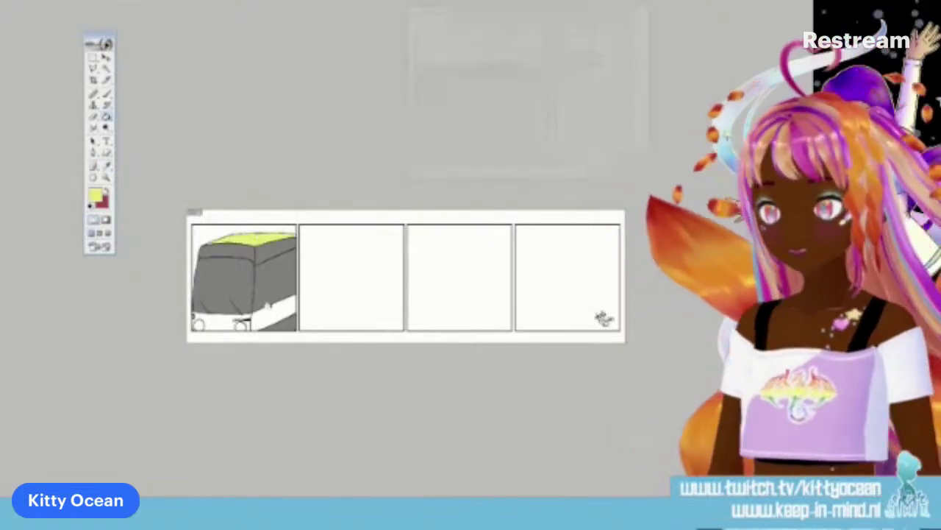
click(269, 312)
click(203, 315)
click(221, 324)
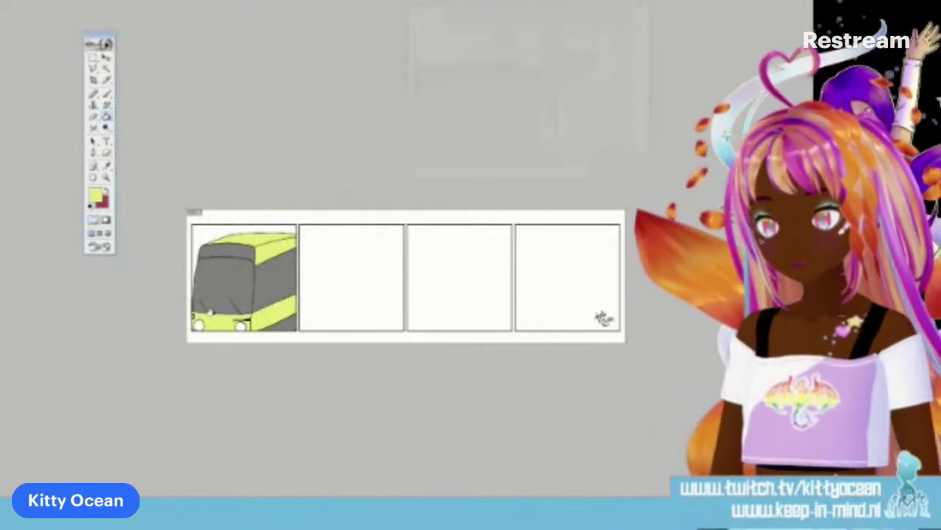
Step: Fill the tram's two round headlights with a light grey
key(ctrl+alt+0)
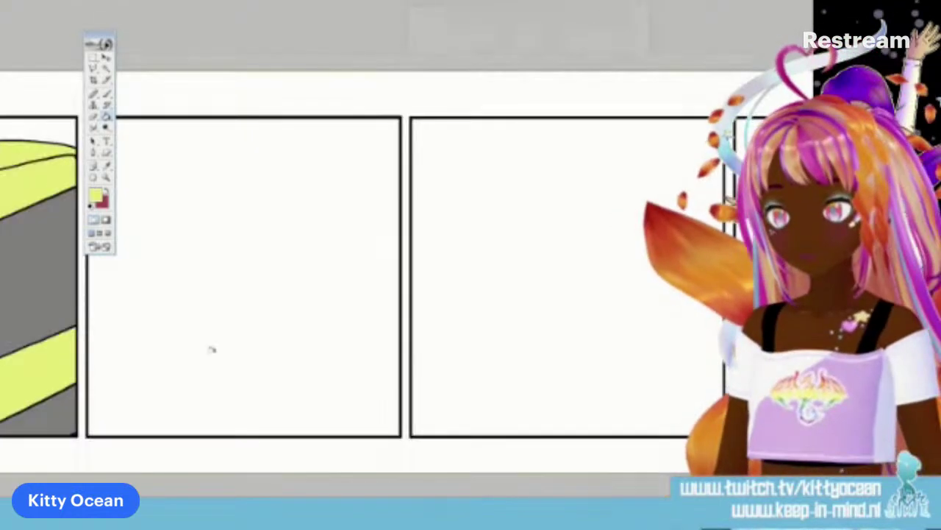
scroll(404, 275, left, 5)
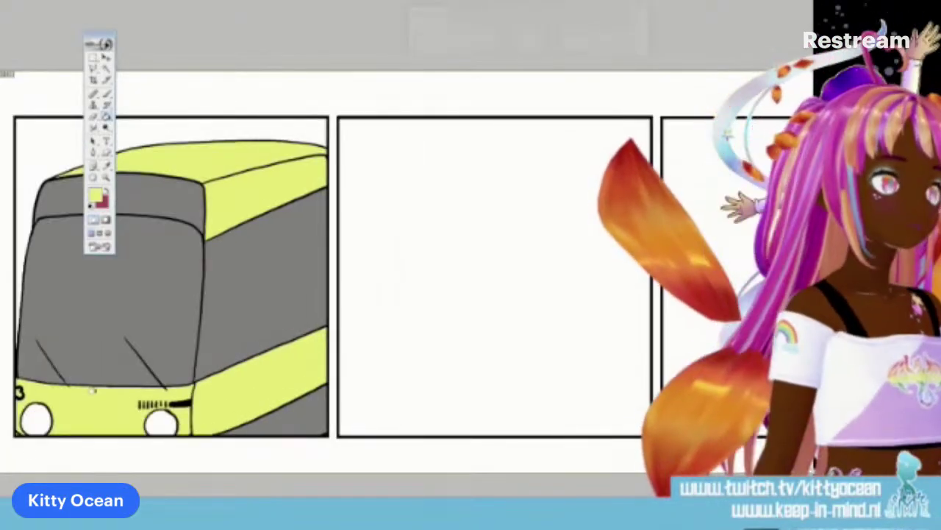
click(96, 196)
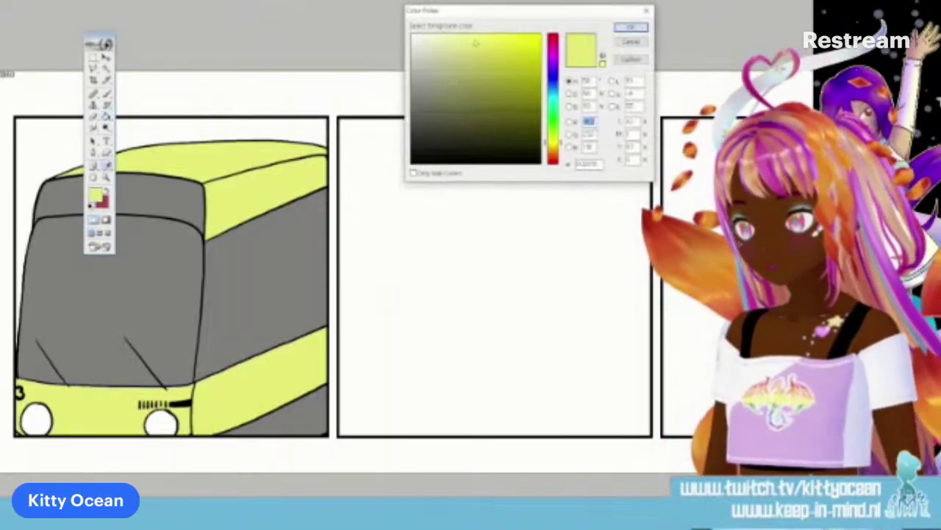
click(417, 59)
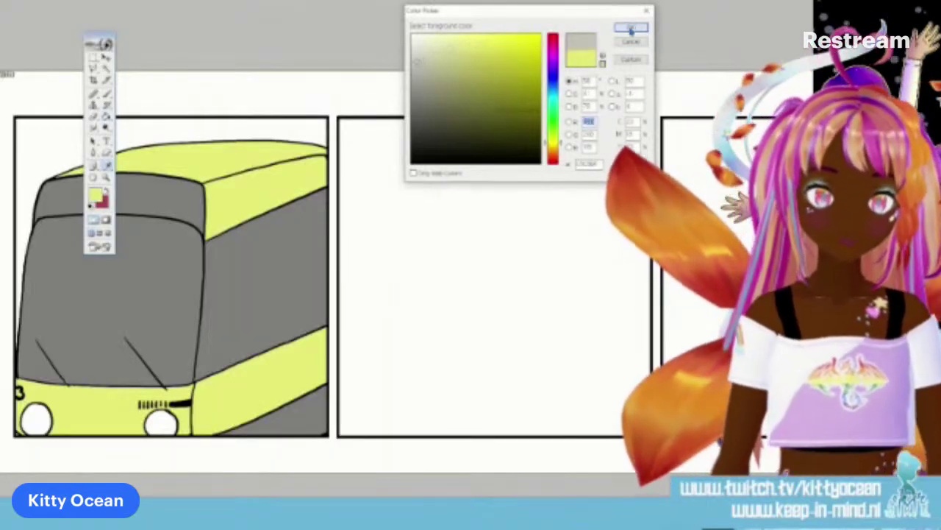
click(631, 28)
click(33, 416)
Step: Switch to the Brush tool with the default black and white colours near the trim above the tram's headlight
click(108, 171)
click(267, 418)
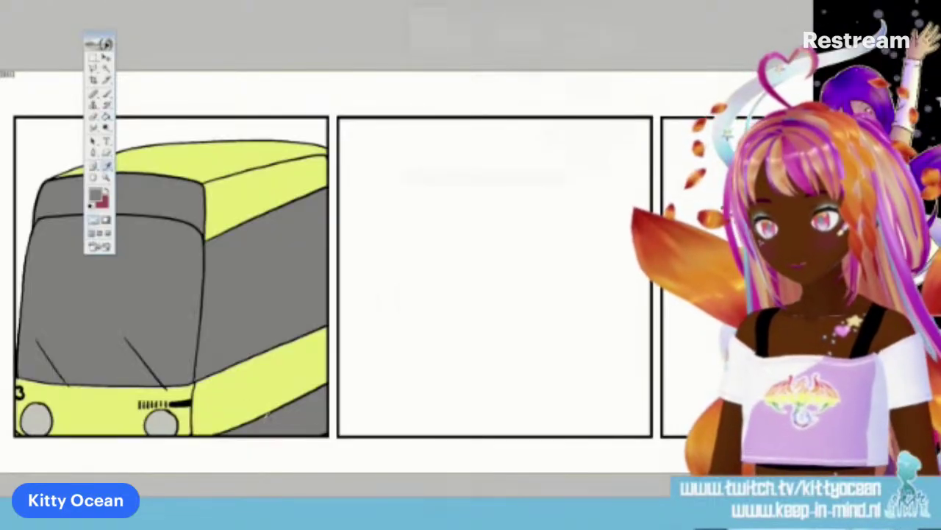
click(107, 94)
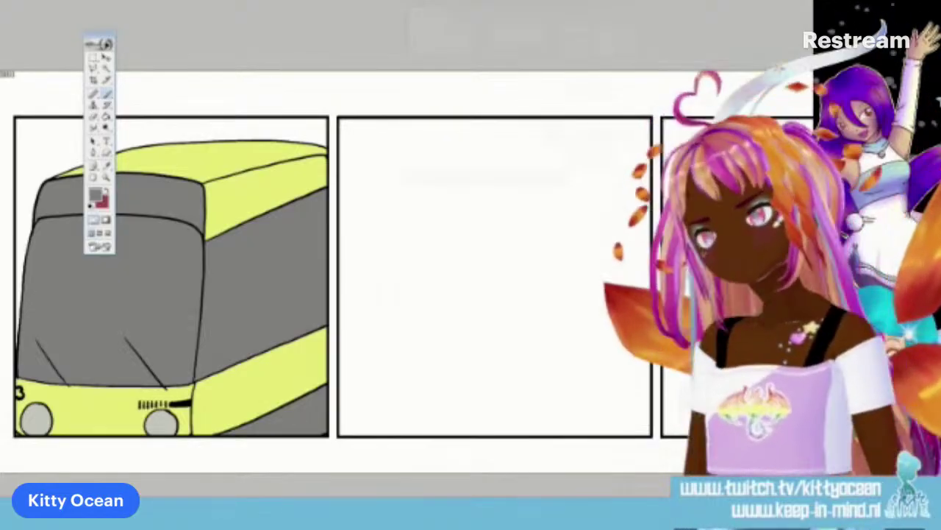
key(ctrl+plus)
scroll(294, 265, down, 3)
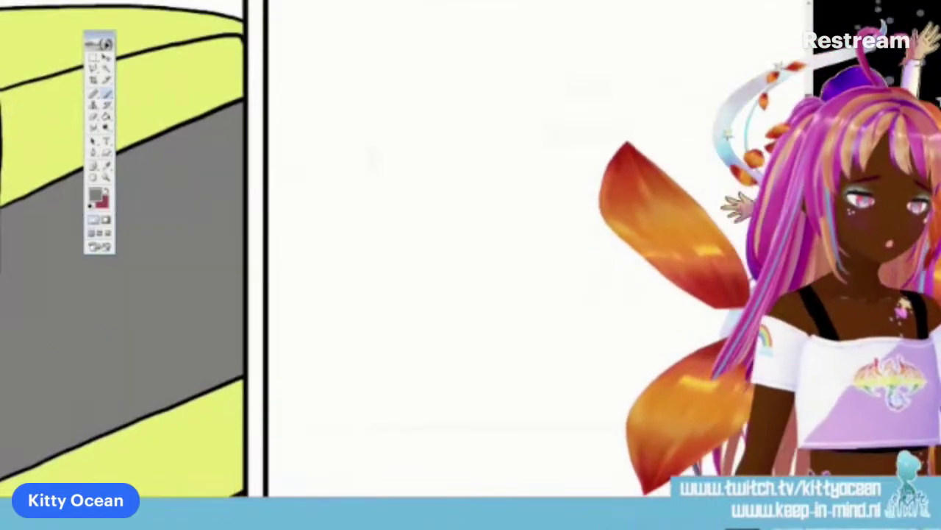
scroll(258, 239, left, 6)
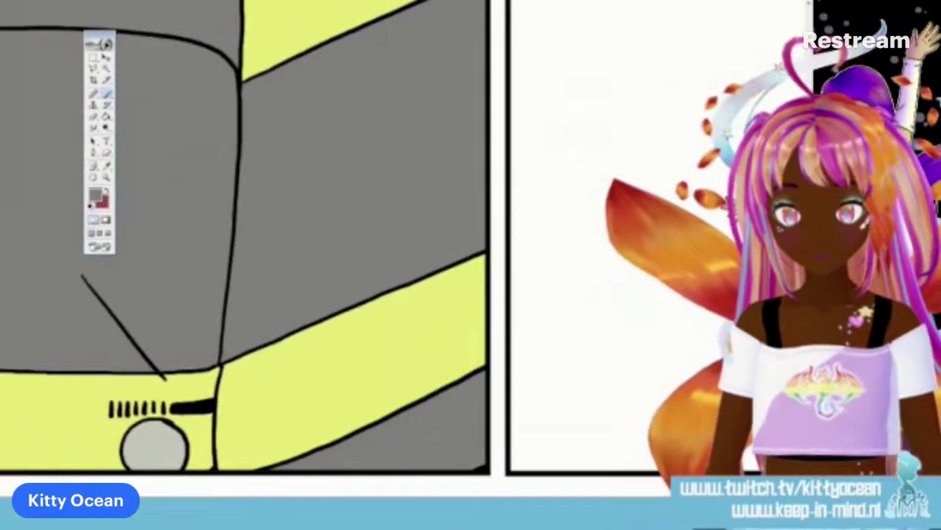
key(d)
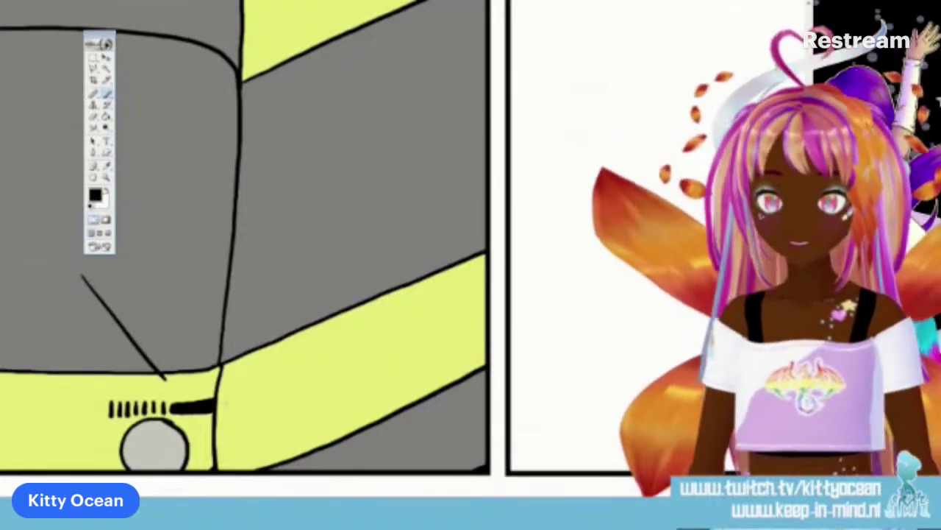
Step: Try to extend the black trim above the headlight around the corner onto the tram's yellow side band
key(F5)
key(F5)
drag(211, 404, 271, 387)
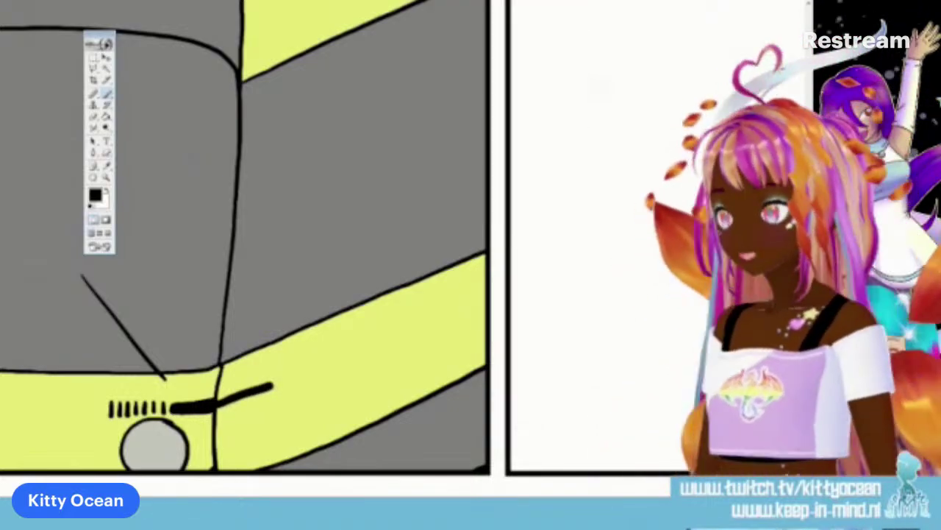
key(ctrl+z)
Step: Paint a thick black stripe from the headlight trim along the tram's yellow side band to the panel's edge
key(F5)
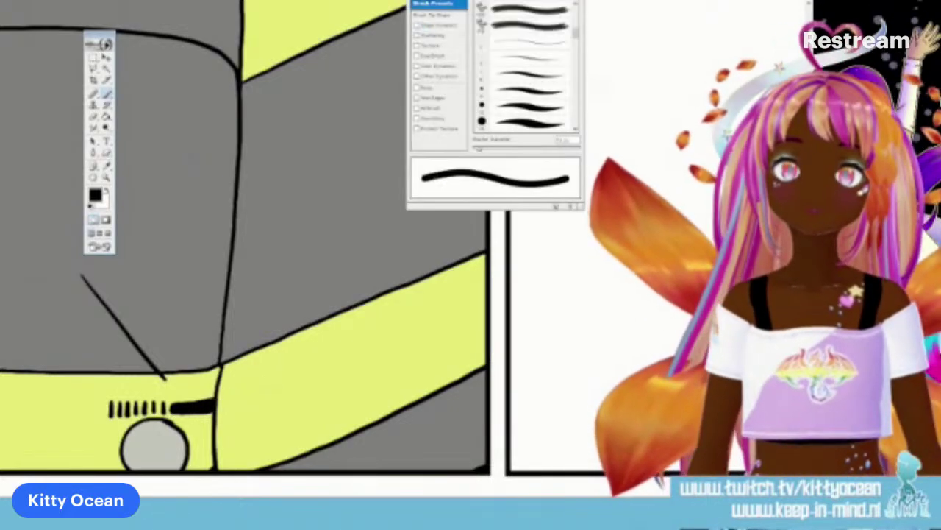
key(F5)
drag(212, 404, 487, 292)
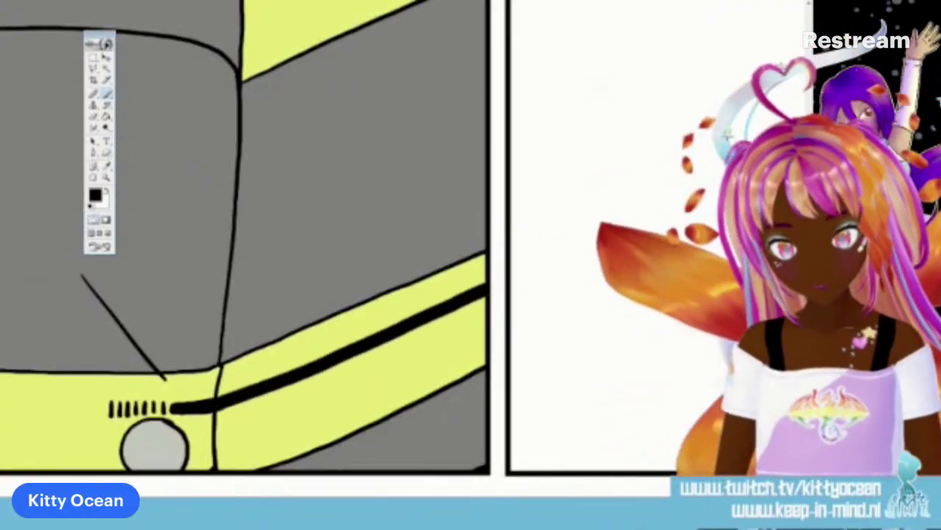
key(F5)
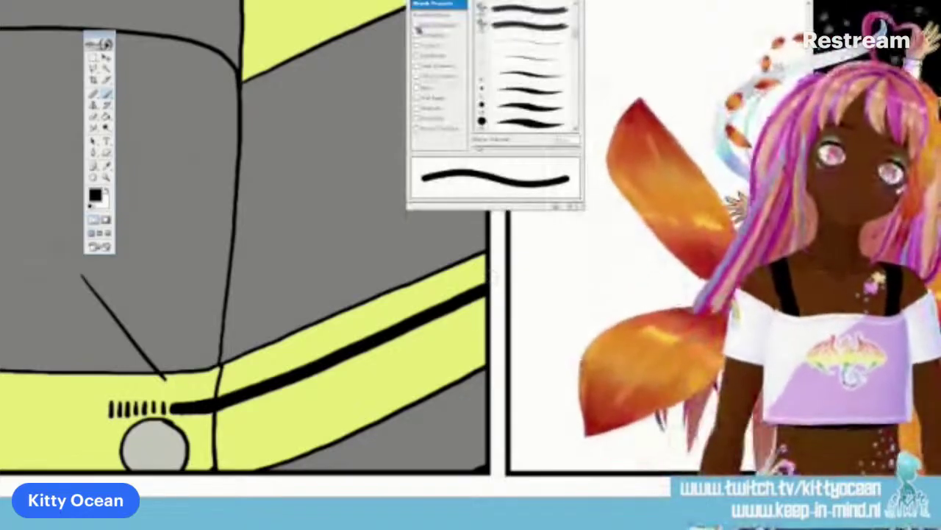
key(F5)
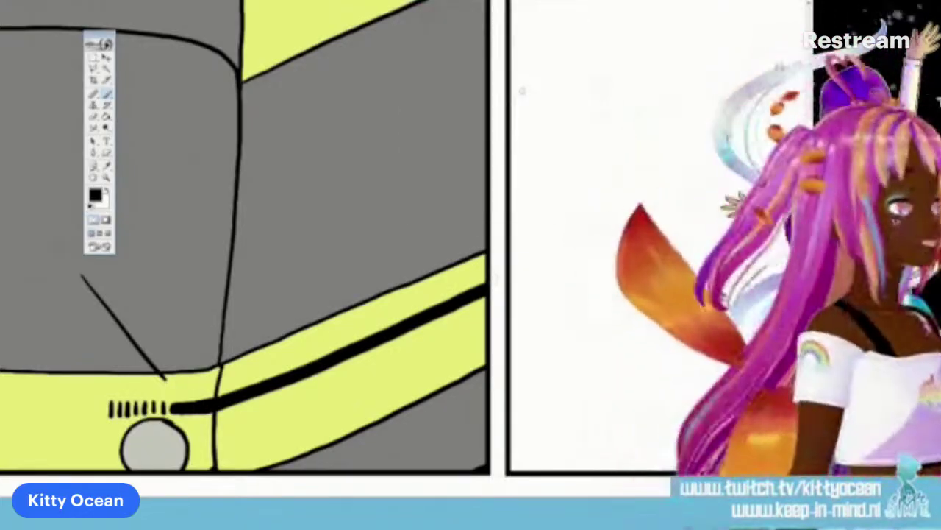
Step: Add soft highlights to the tram's windscreen, side windows and yellow bodywork with the Dodge tool
key(ctrl+0)
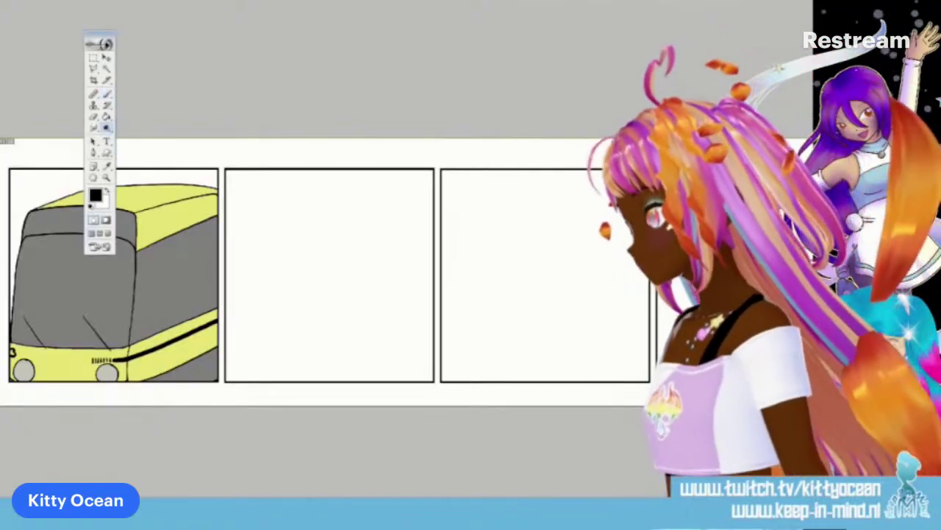
drag(100, 43, 323, 28)
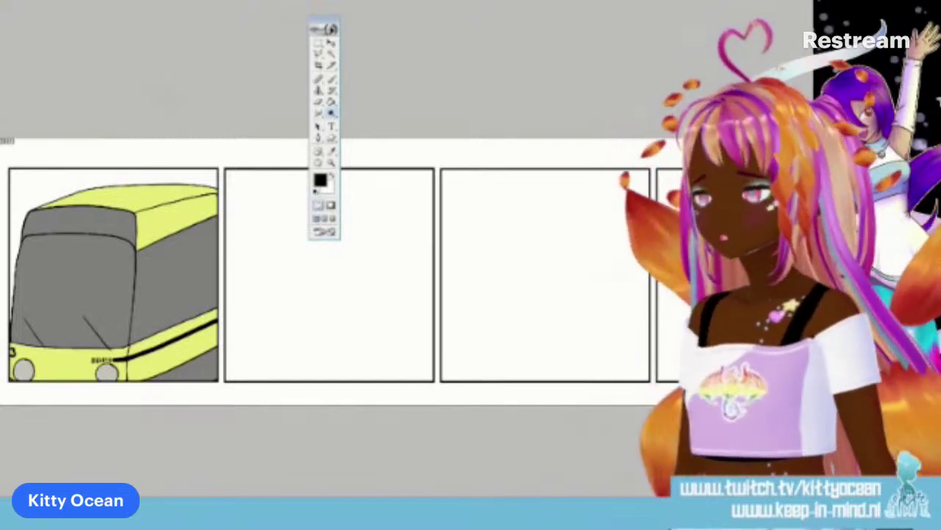
key(F5)
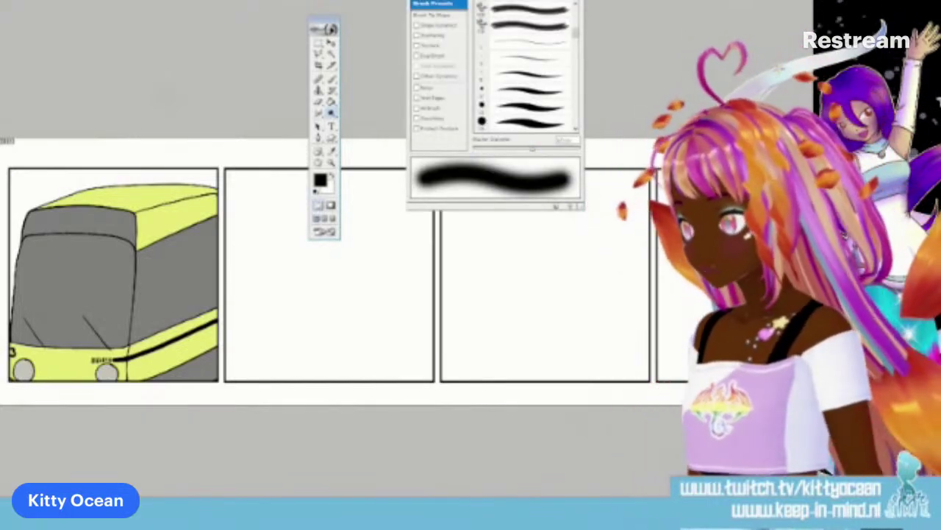
key(F5)
drag(61, 254, 114, 305)
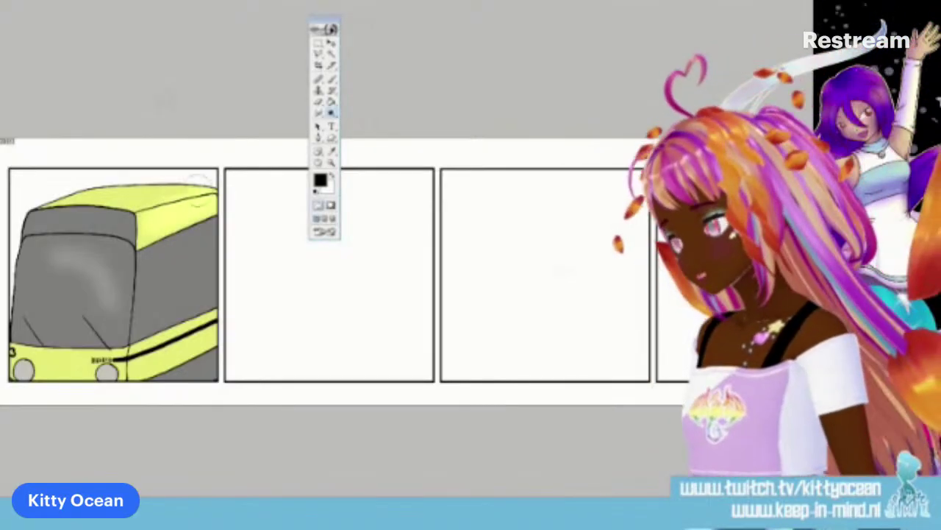
mouse_move(166, 292)
mouse_down()
mouse_move(189, 258)
mouse_move(194, 277)
mouse_up()
drag(53, 368, 92, 360)
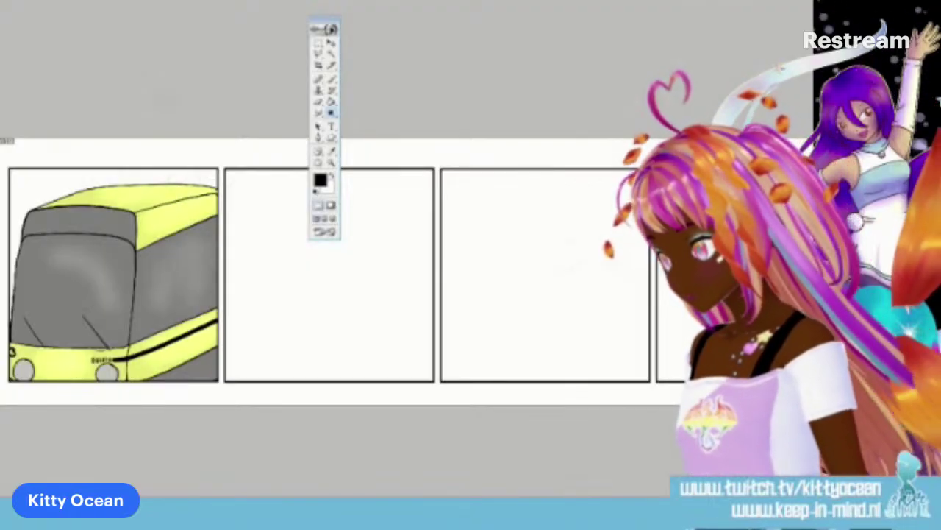
Step: Shade the edges of the tram's windows and bodywork with the Burn tool and a soft brush
drag(331, 112, 362, 124)
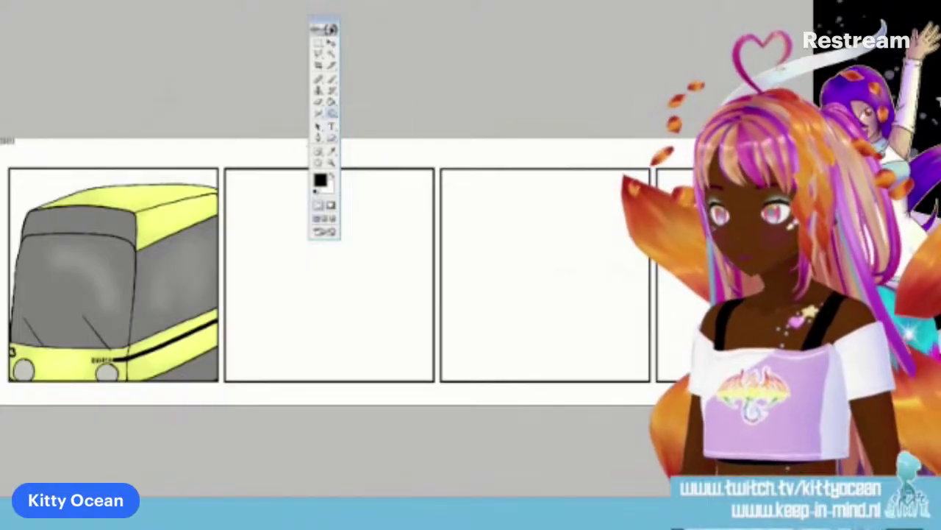
key(F5)
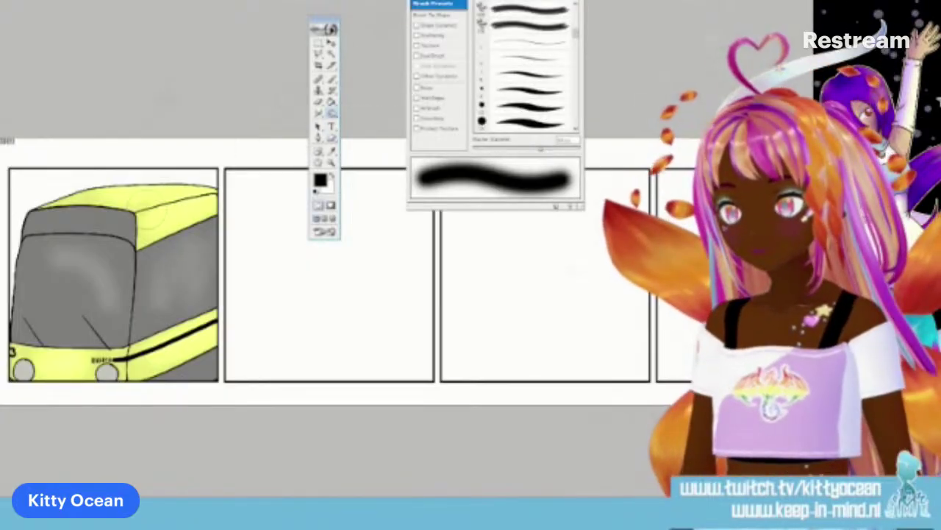
key(F5)
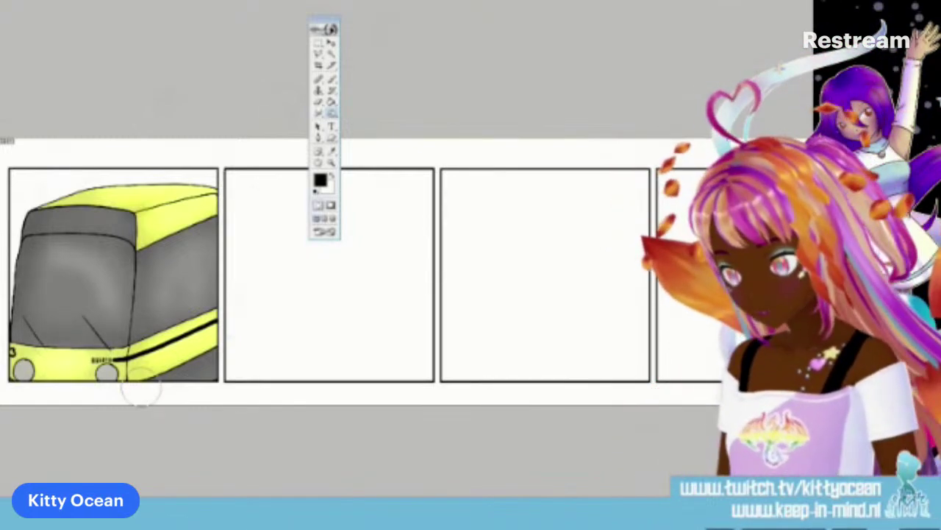
Step: Fill the sky behind the tram with a light blue and darken its upper edge with the Burn tool
click(319, 181)
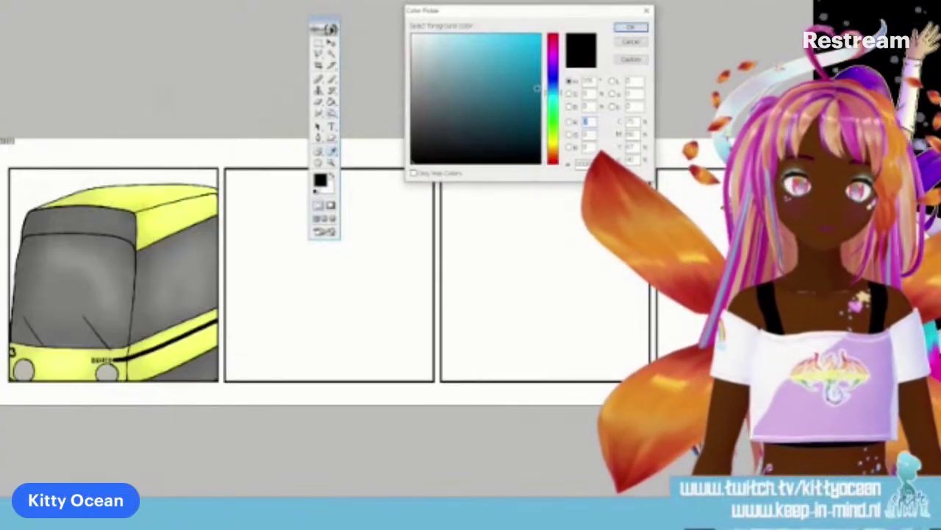
click(479, 58)
click(631, 27)
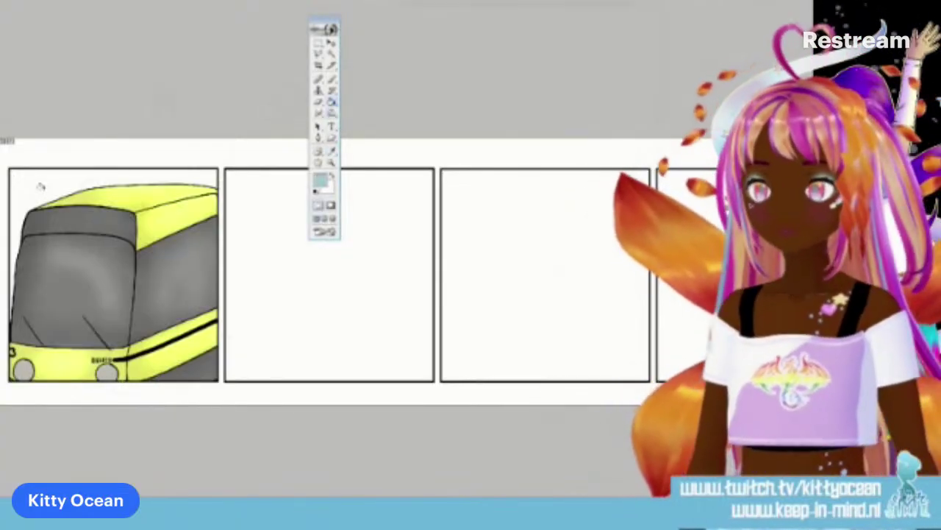
click(41, 190)
click(332, 114)
mouse_move(15, 177)
mouse_down()
mouse_move(111, 158)
mouse_move(215, 167)
mouse_up()
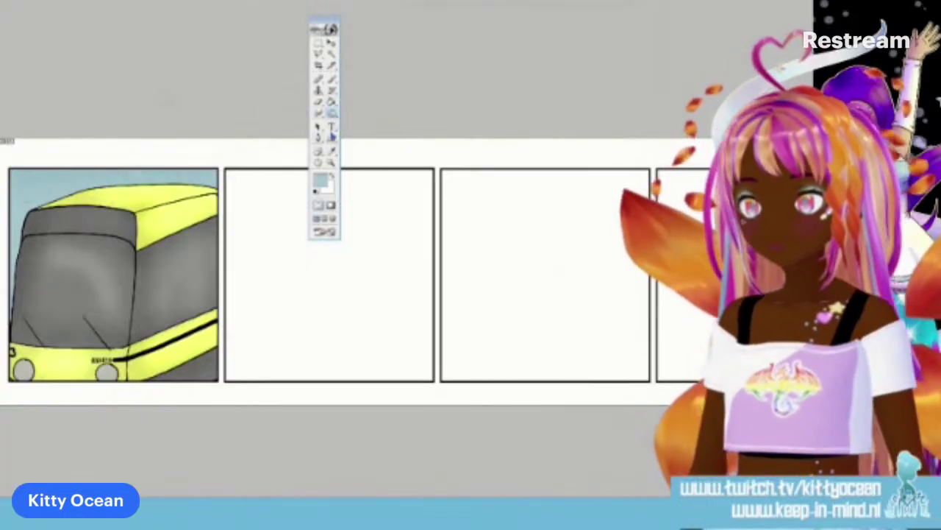
Step: Select the blue sky area and lighten its lower part with the Dodge tool and a soft brush
click(332, 55)
click(62, 177)
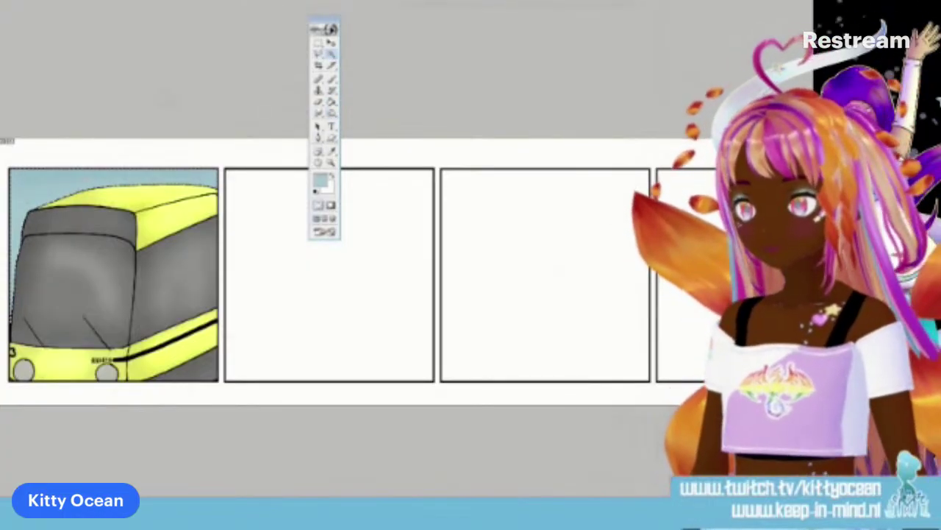
click(332, 114)
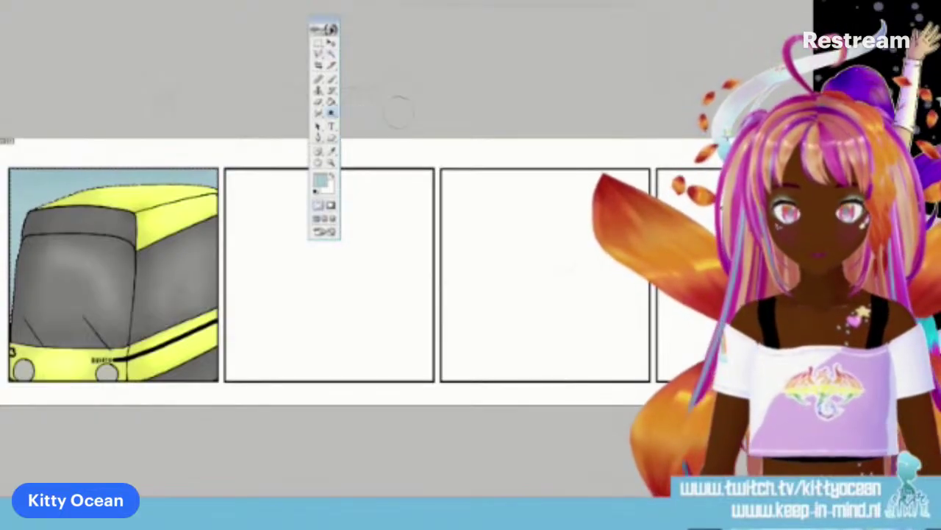
key(F5)
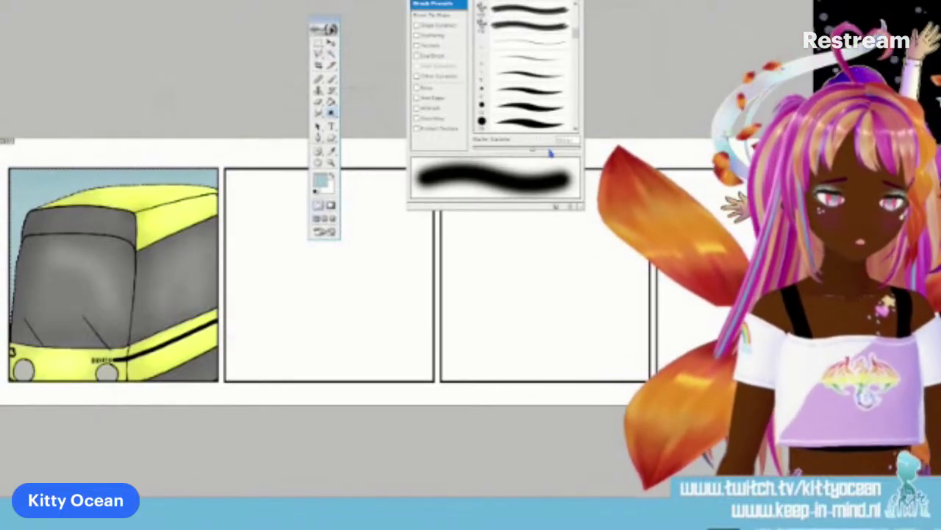
key(F5)
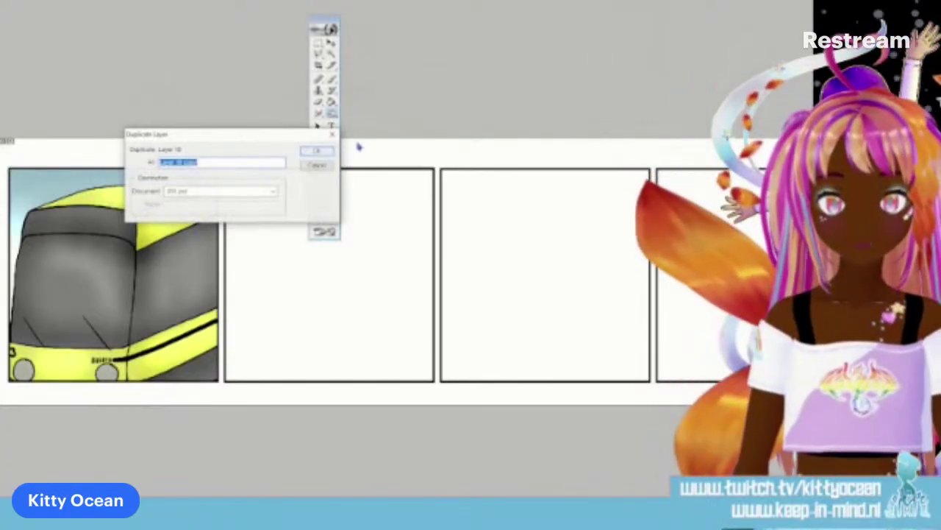
Step: Duplicate the tram layer, place the copy in the second panel and clear the strip overlapping the first panel's inner edge
click(317, 150)
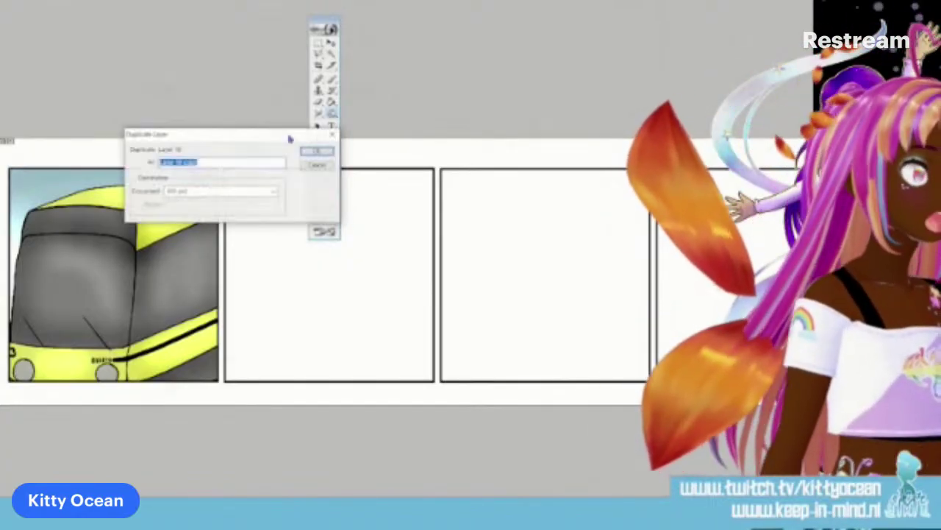
click(316, 151)
click(331, 42)
drag(139, 218, 353, 224)
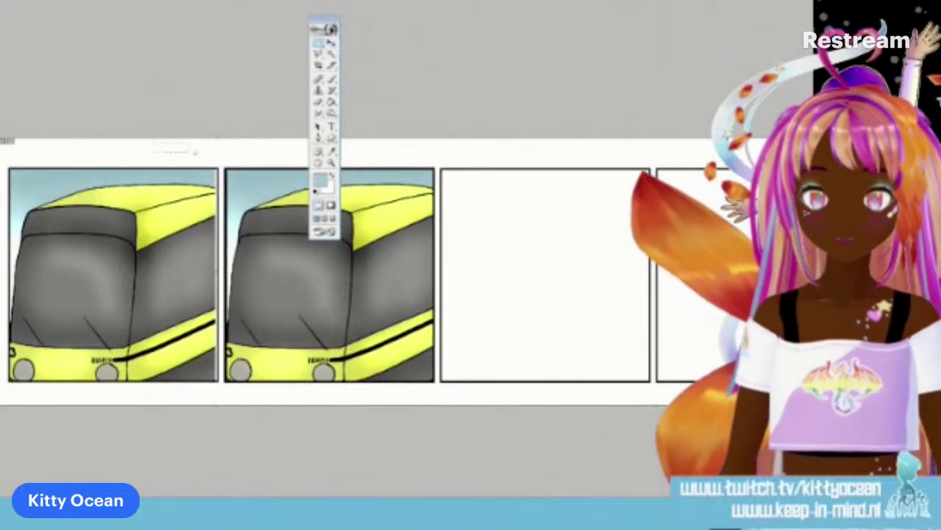
drag(218, 396, 219, 395)
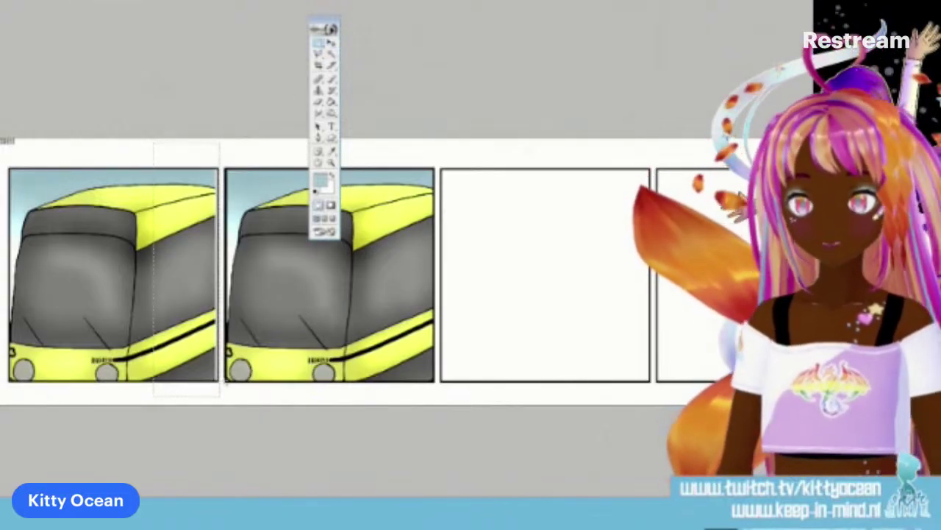
click(219, 395)
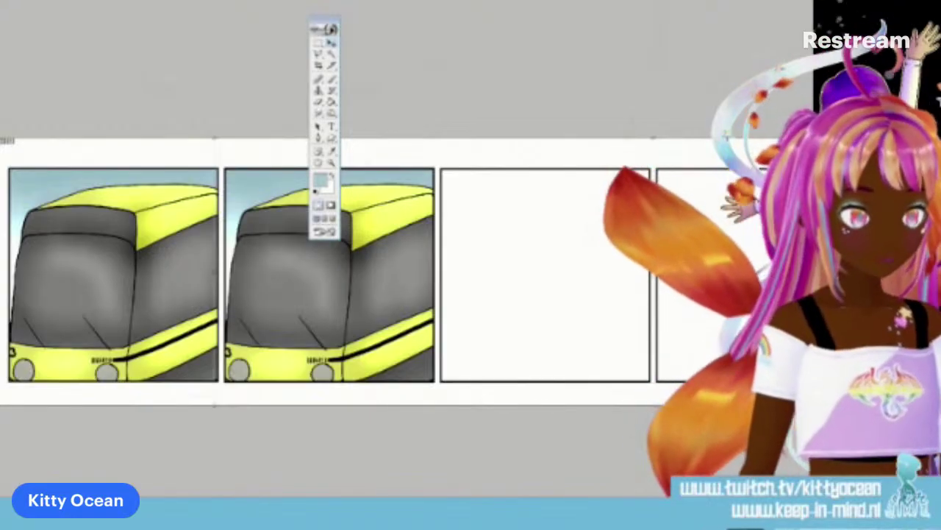
Step: Duplicate the tram layer twice more and place the copies in the third and fourth panels
scroll(221, 274, right, 2)
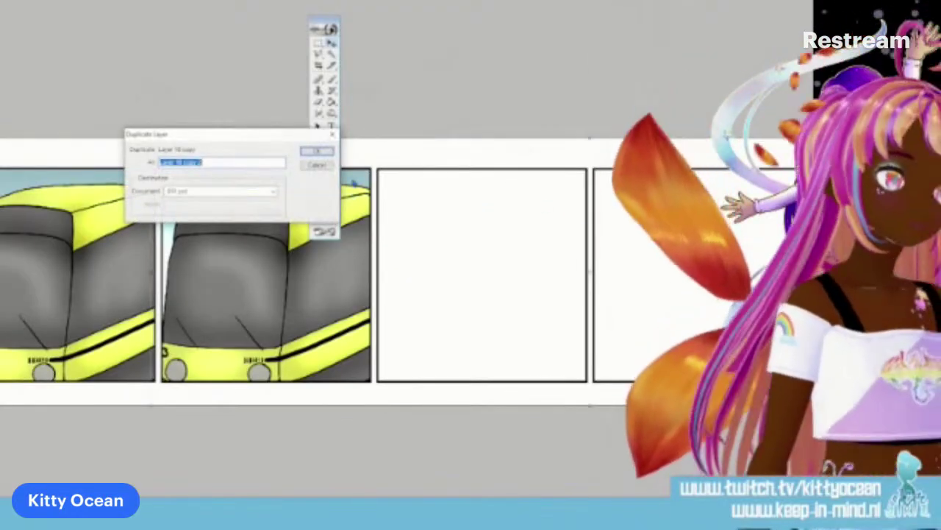
click(320, 154)
drag(228, 210, 443, 213)
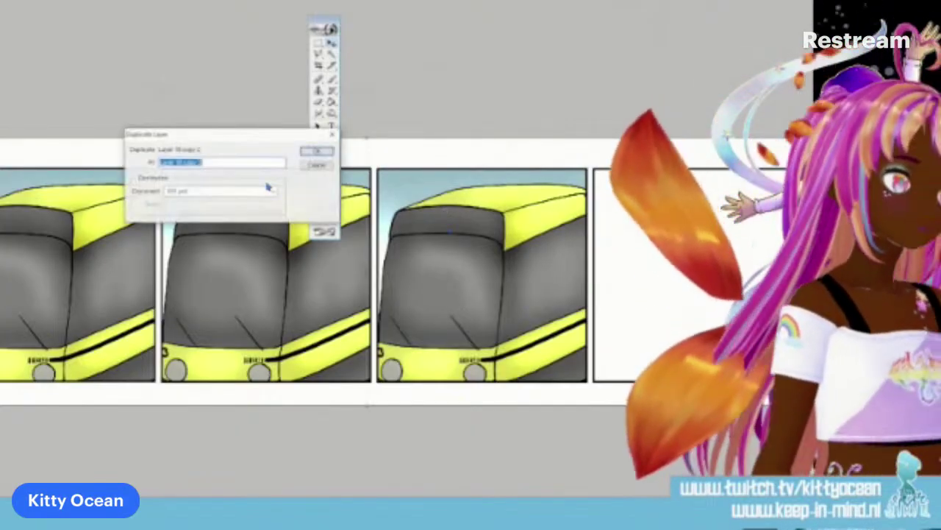
click(316, 152)
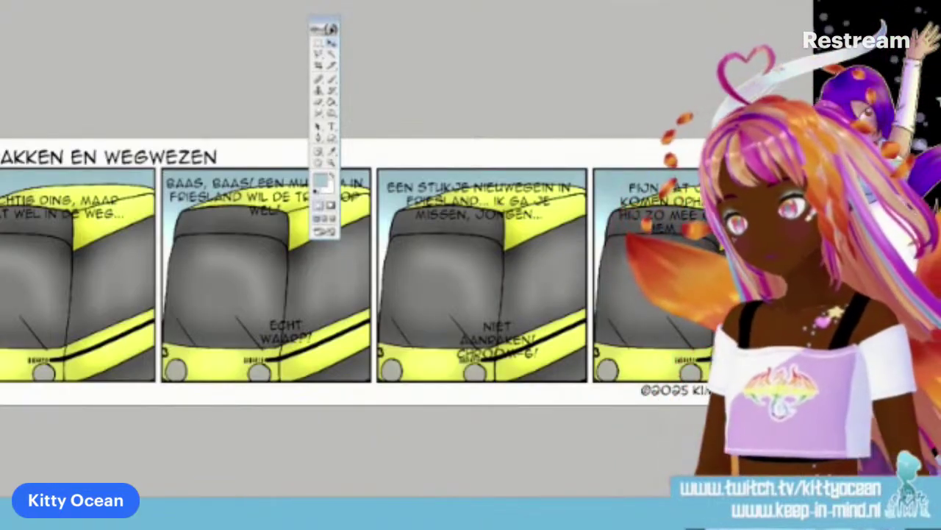
Step: Set the foreground colour to golden yellow and sketch rough figures in the first two panels with a small hard round brush
click(320, 181)
click(554, 144)
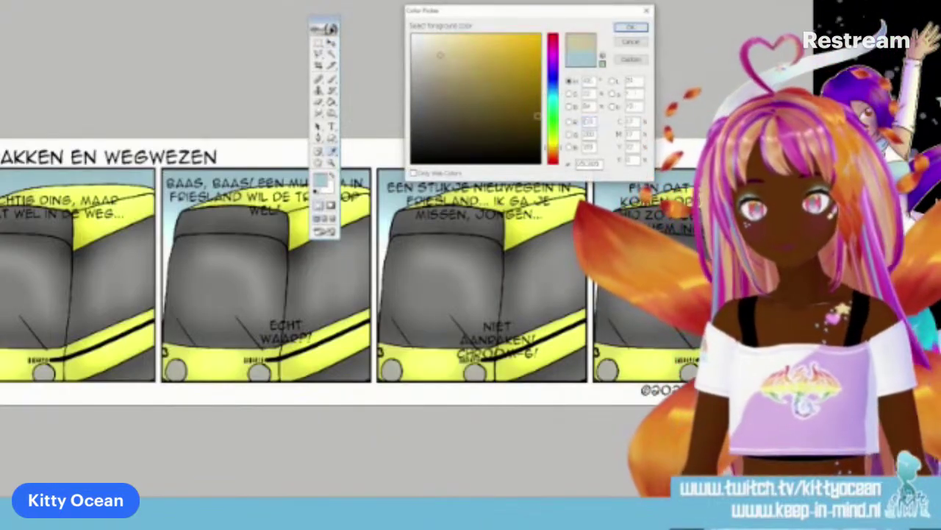
click(630, 28)
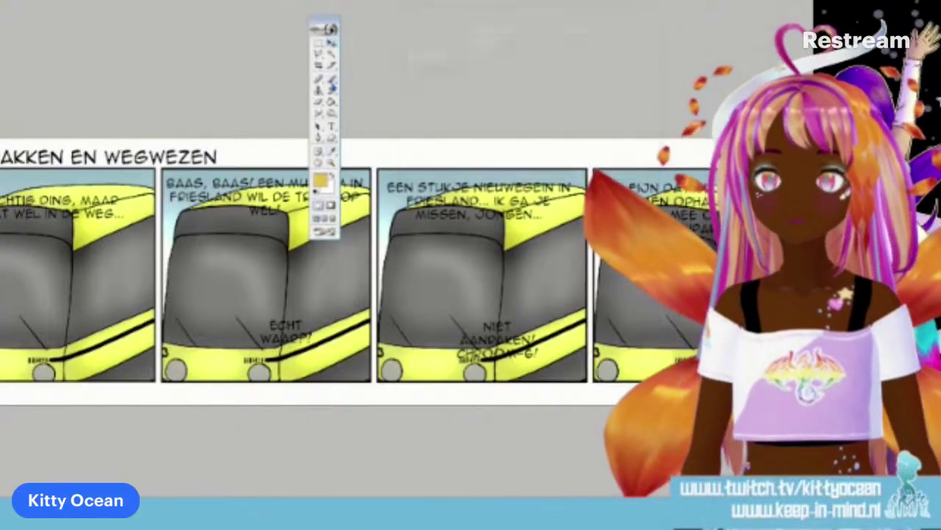
click(332, 81)
key(F5)
click(527, 92)
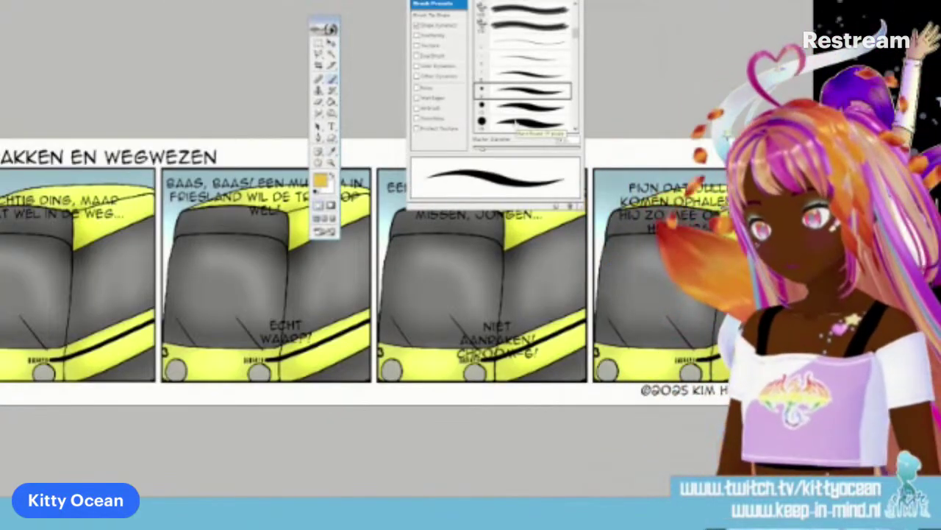
key(F5)
scroll(331, 272, left, 2)
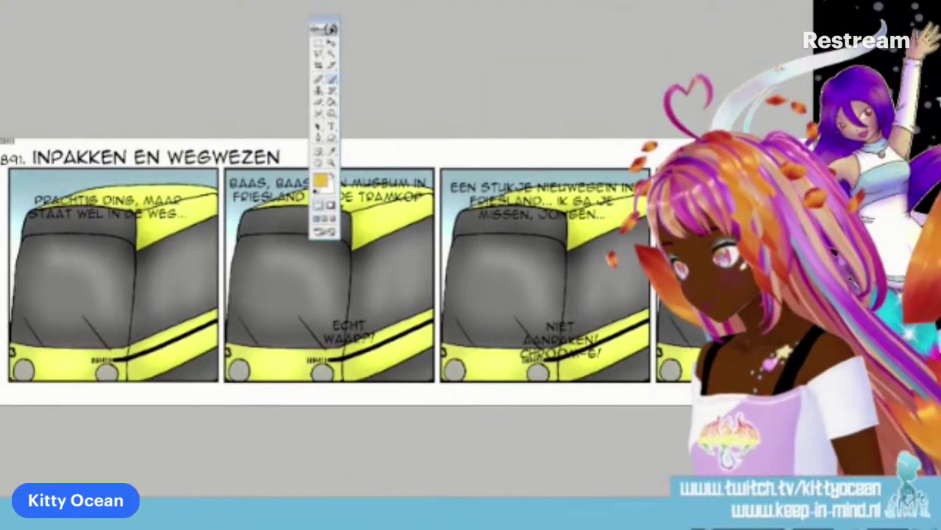
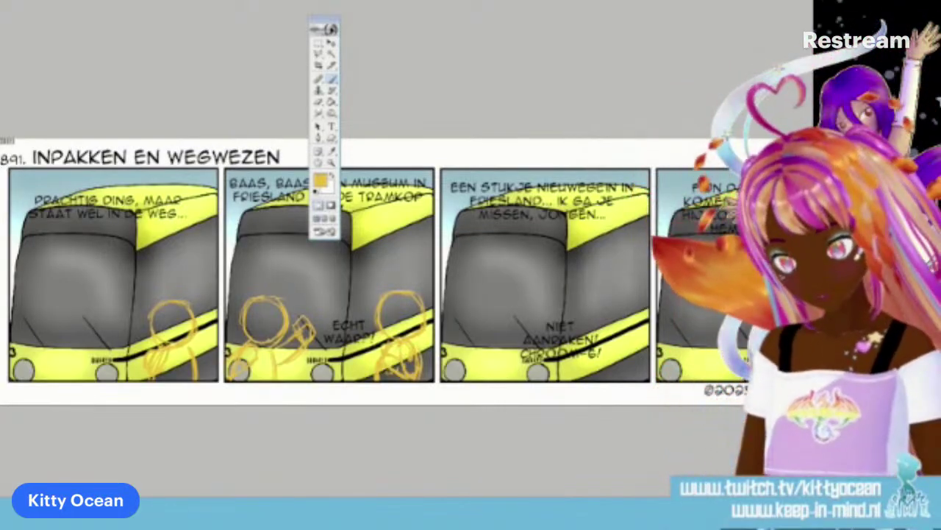
Step: Sketch the rough figures with round heads and arms in the third and fourth panels in golden yellow
scroll(372, 272, right, 2)
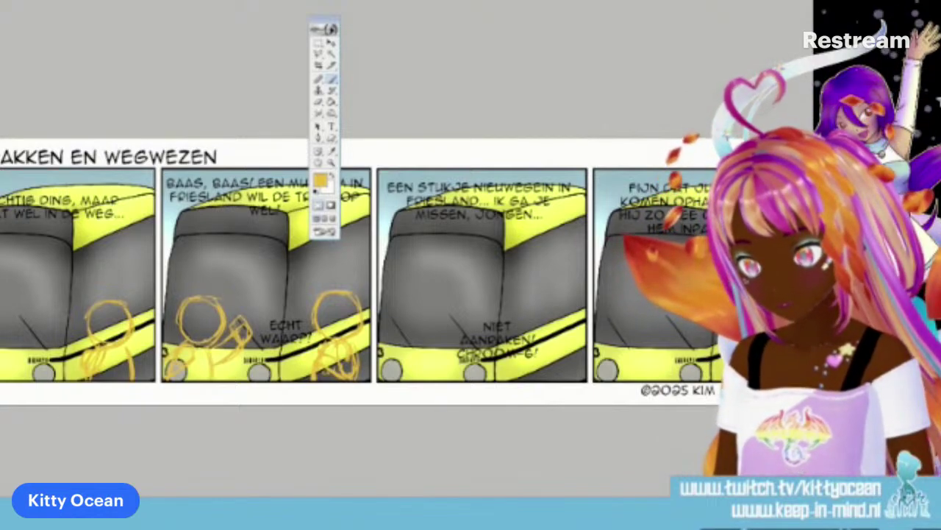
drag(543, 297, 523, 330)
drag(560, 298, 566, 332)
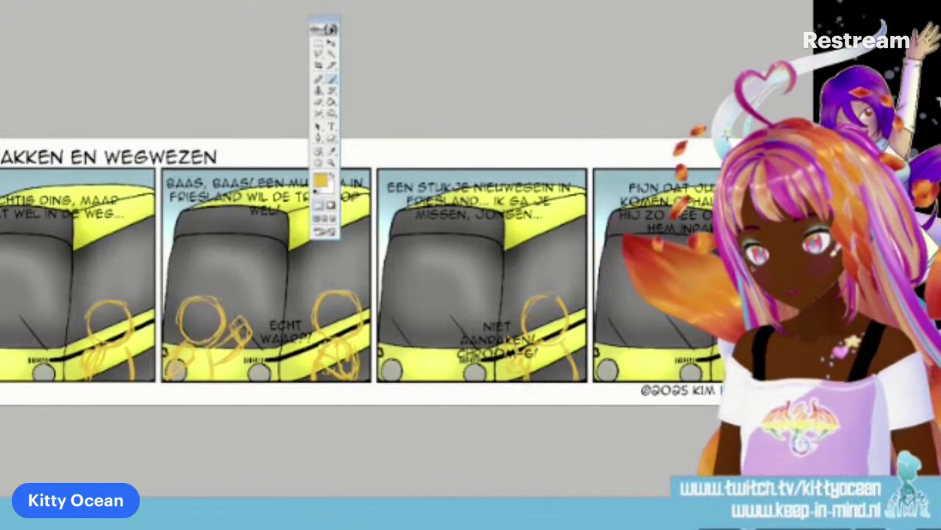
mouse_move(416, 303)
mouse_down()
mouse_move(396, 315)
mouse_move(402, 340)
mouse_move(423, 343)
mouse_move(436, 301)
mouse_up()
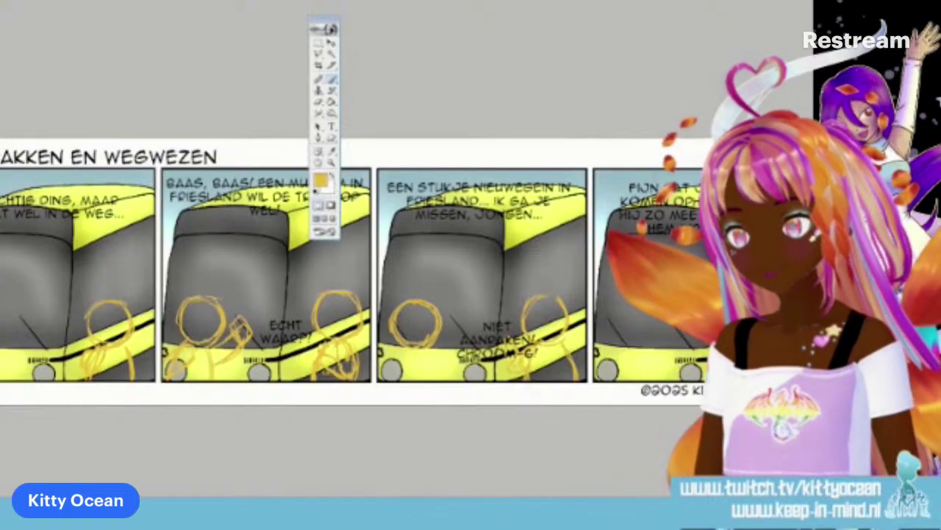
mouse_move(431, 331)
mouse_down()
mouse_move(459, 367)
mouse_move(478, 336)
mouse_up()
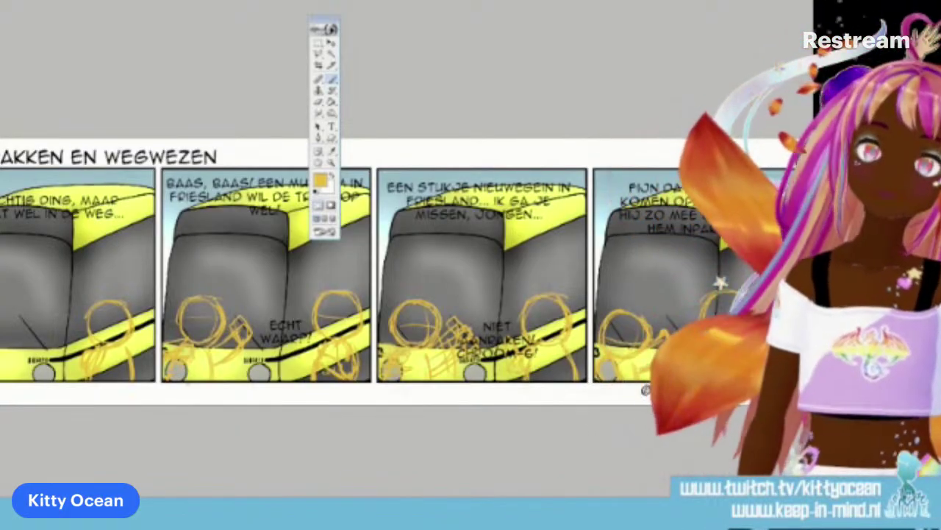
Step: Lasso the sketched figure in the first panel and enlarge it slightly with a free transform
scroll(331, 272, left, 2)
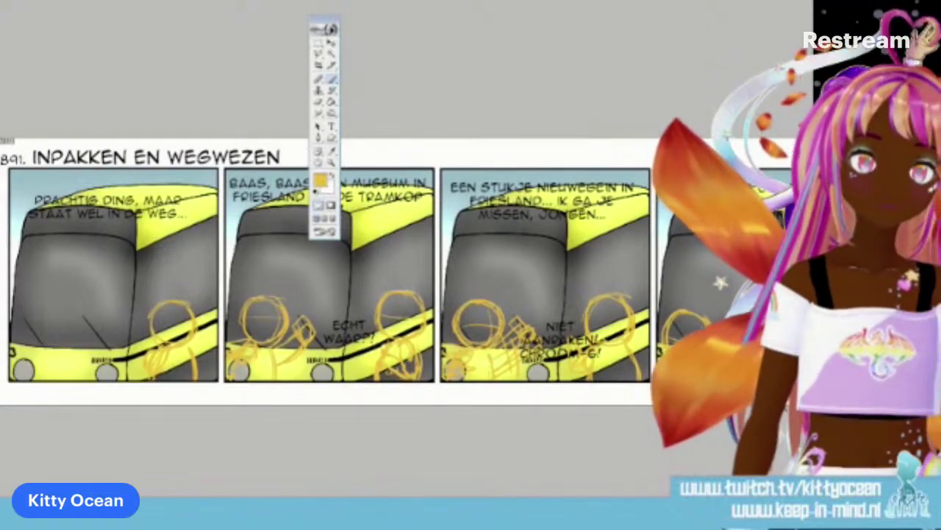
click(319, 55)
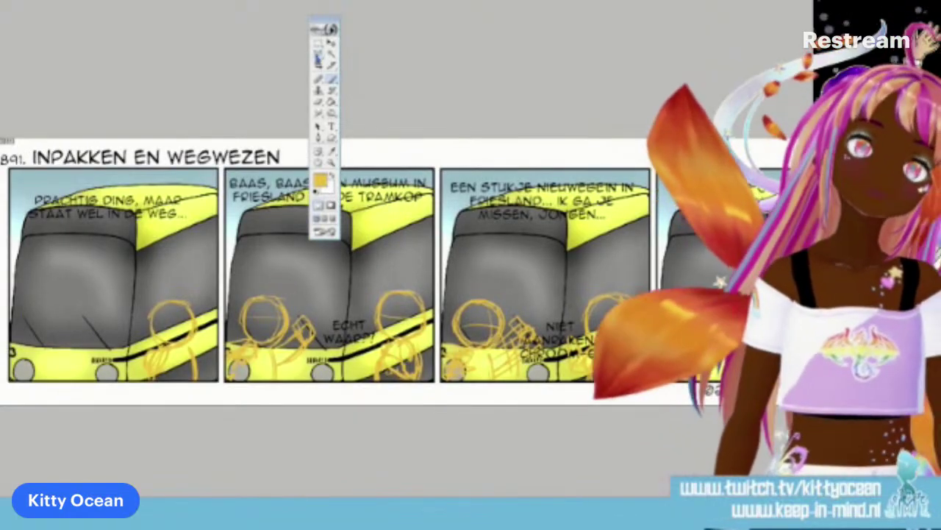
click(352, 56)
mouse_move(166, 393)
mouse_down()
mouse_move(200, 378)
mouse_move(216, 294)
mouse_move(151, 283)
mouse_move(142, 397)
mouse_up()
drag(220, 267, 222, 261)
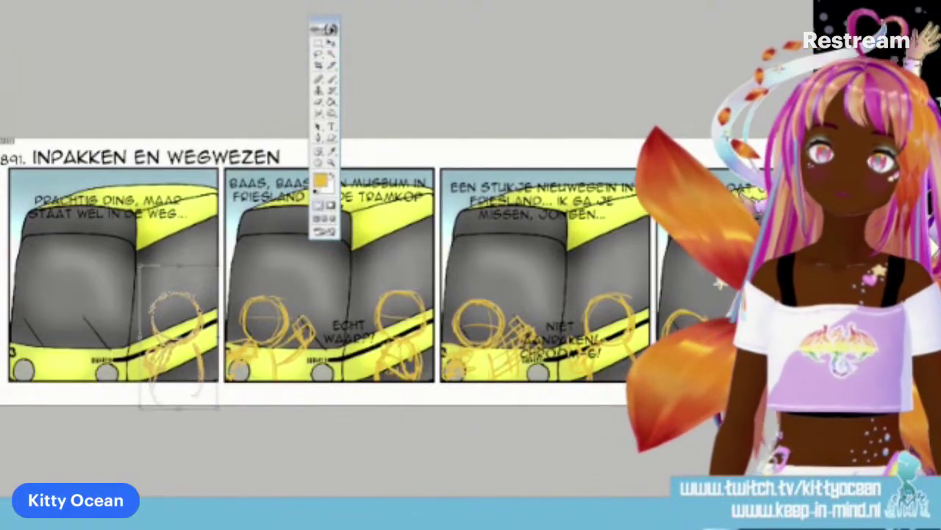
drag(219, 264, 224, 258)
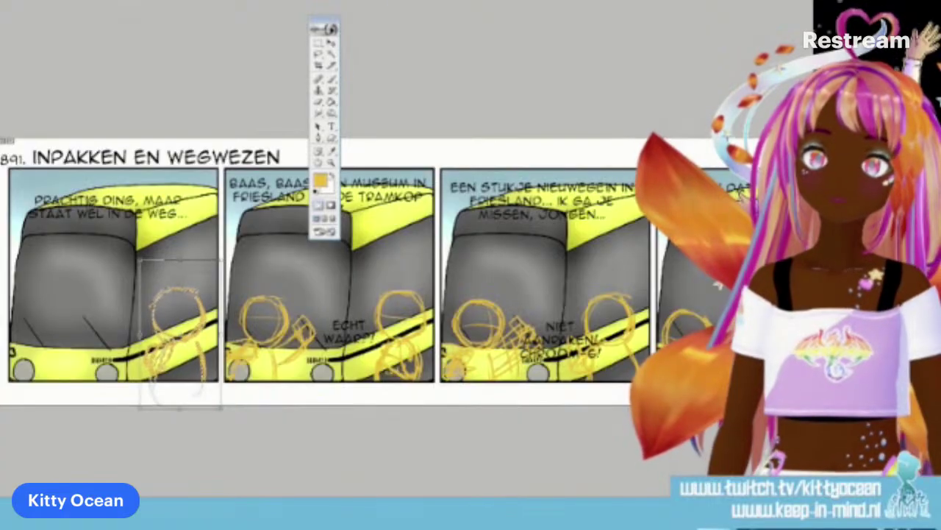
key(Return)
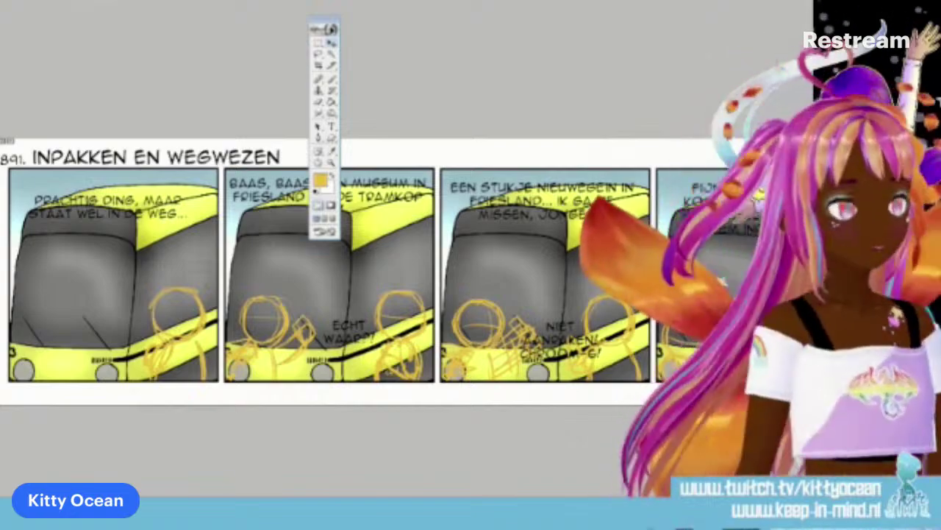
Step: Hide the tram artwork and ink the first-panel figure's head, collar, folded arm and body outline in black over the sketch
key(ctrl+plus)
key(ctrl+plus)
key(ctrl+plus)
scroll(265, 250, down, 5)
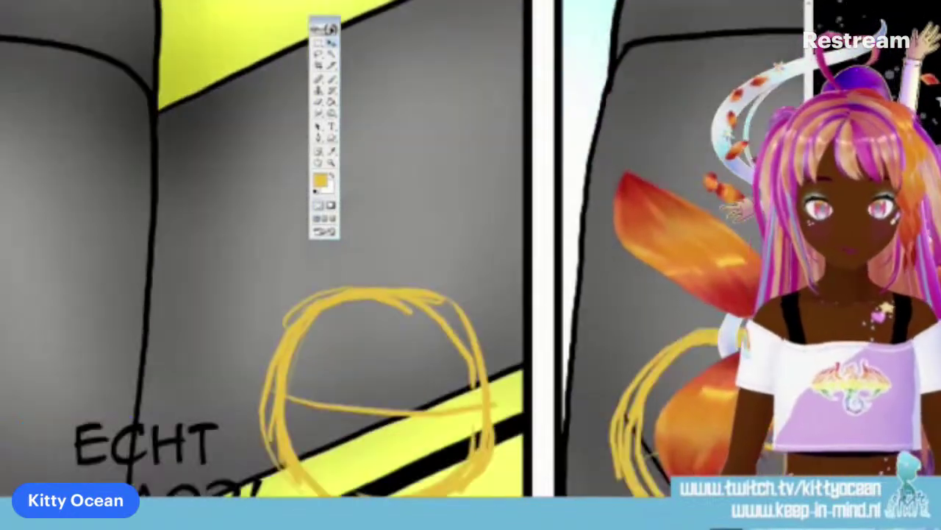
scroll(265, 250, right, 5)
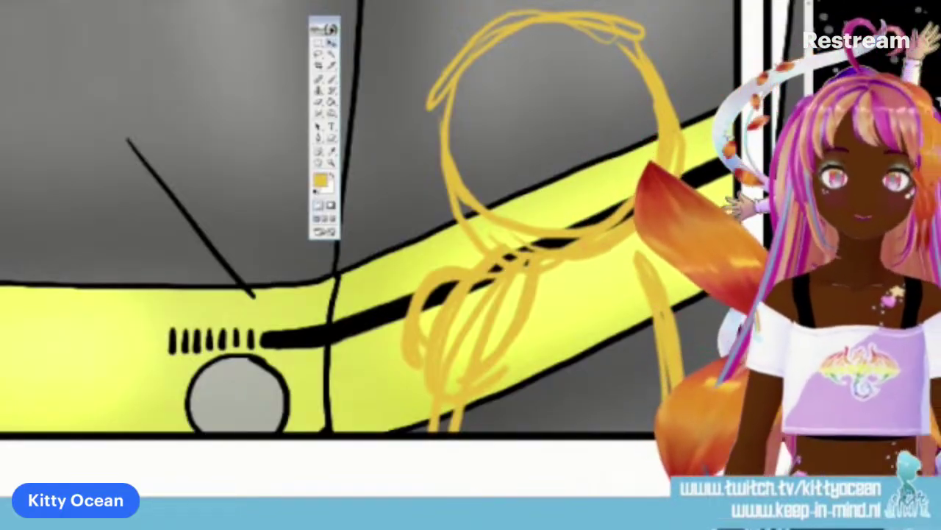
scroll(330, 230, up, 3)
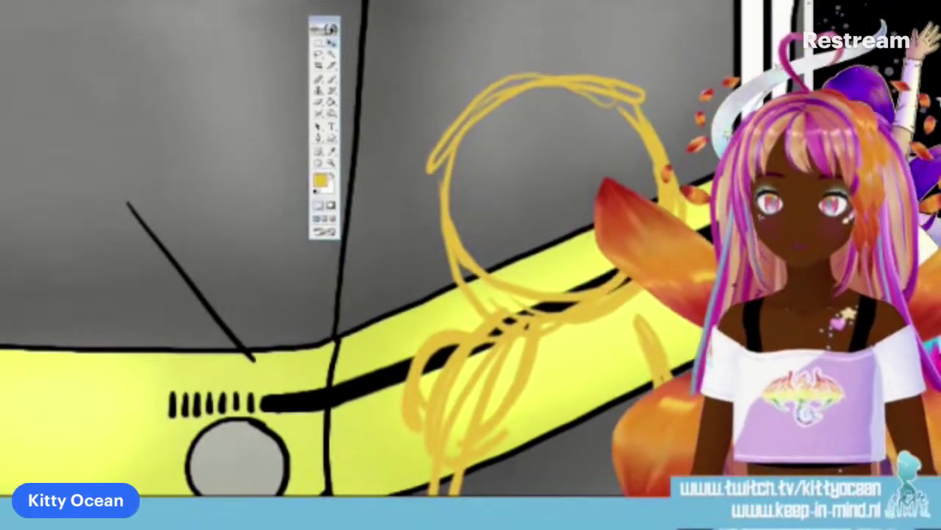
key(d)
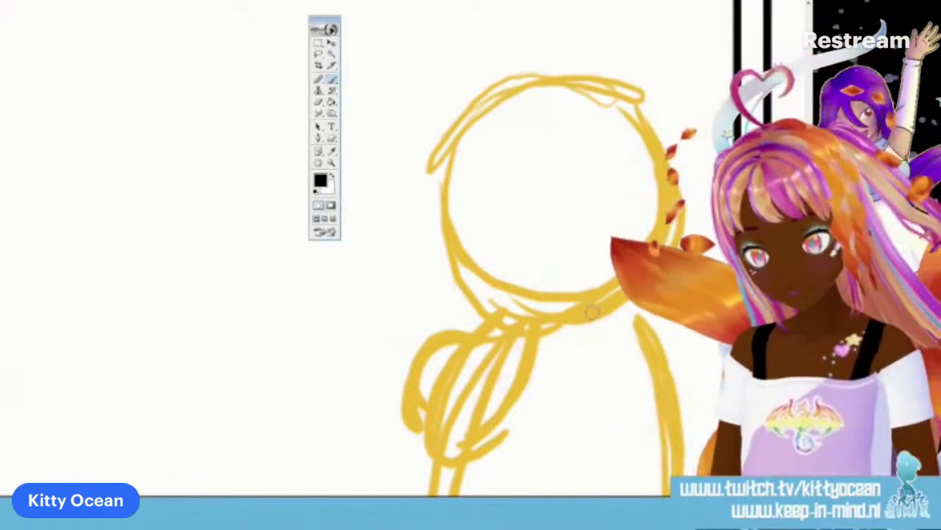
mouse_move(673, 161)
mouse_down()
mouse_move(565, 87)
mouse_move(461, 162)
mouse_move(478, 287)
mouse_move(572, 315)
mouse_move(509, 321)
mouse_move(600, 325)
mouse_up()
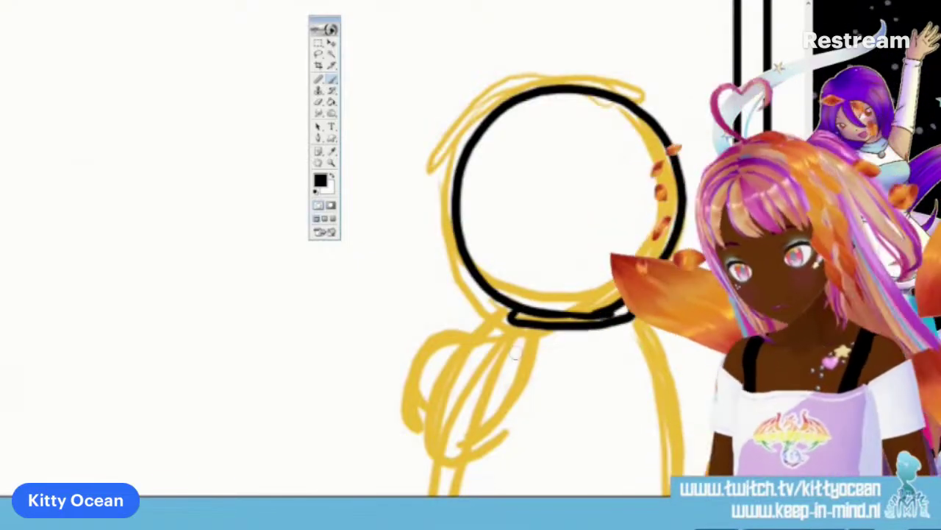
mouse_move(521, 325)
mouse_down()
mouse_move(450, 358)
mouse_move(472, 341)
mouse_move(418, 356)
mouse_move(456, 371)
mouse_up()
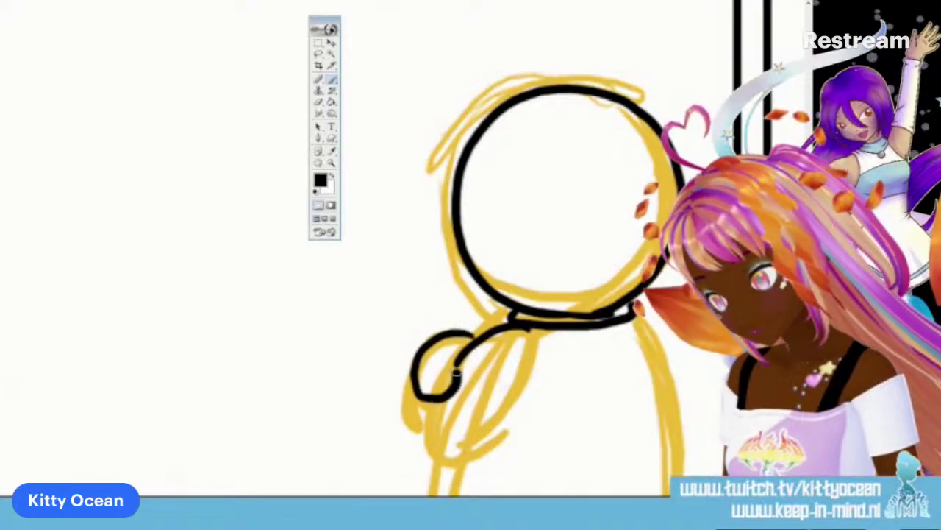
mouse_move(417, 400)
mouse_down()
mouse_move(426, 438)
mouse_move(476, 448)
mouse_move(515, 409)
mouse_move(534, 366)
mouse_up()
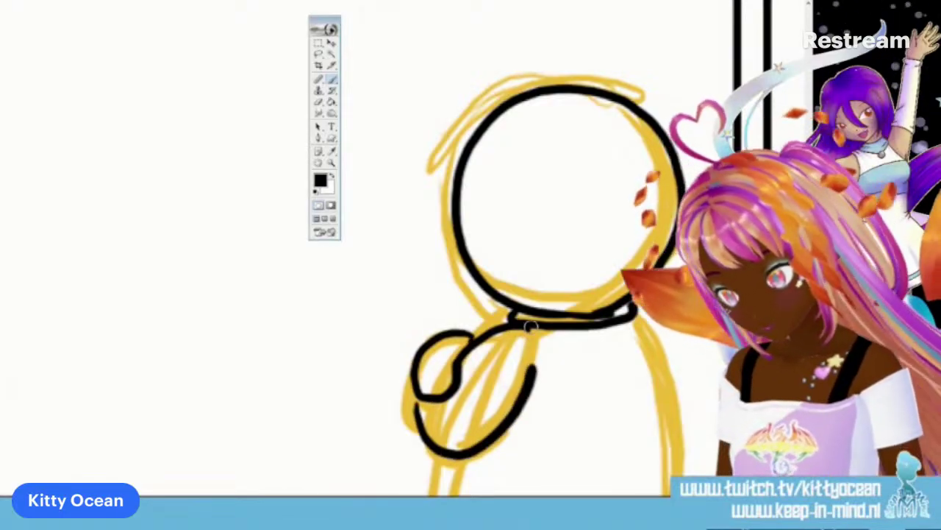
drag(631, 318, 664, 491)
drag(455, 456, 443, 494)
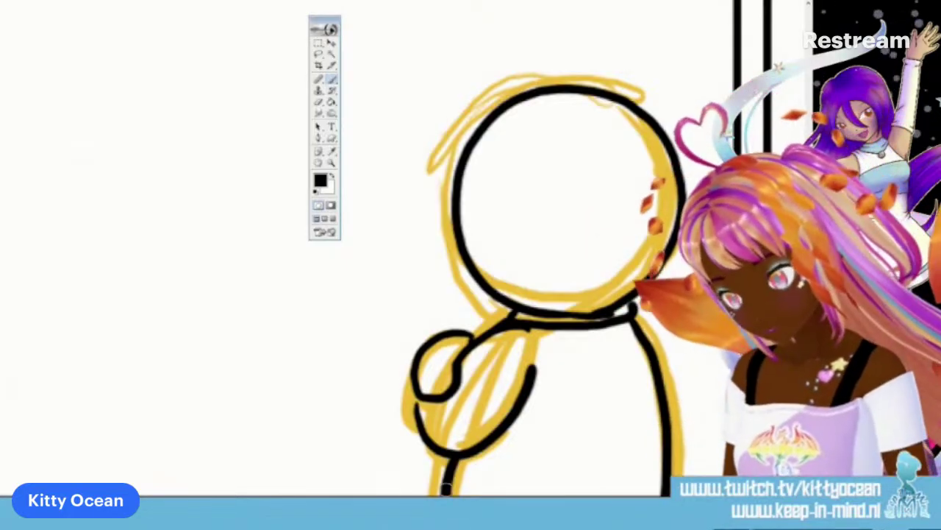
Step: Draw the first-panel figure's eye, eyebrow and small mouth in black
drag(480, 178, 480, 207)
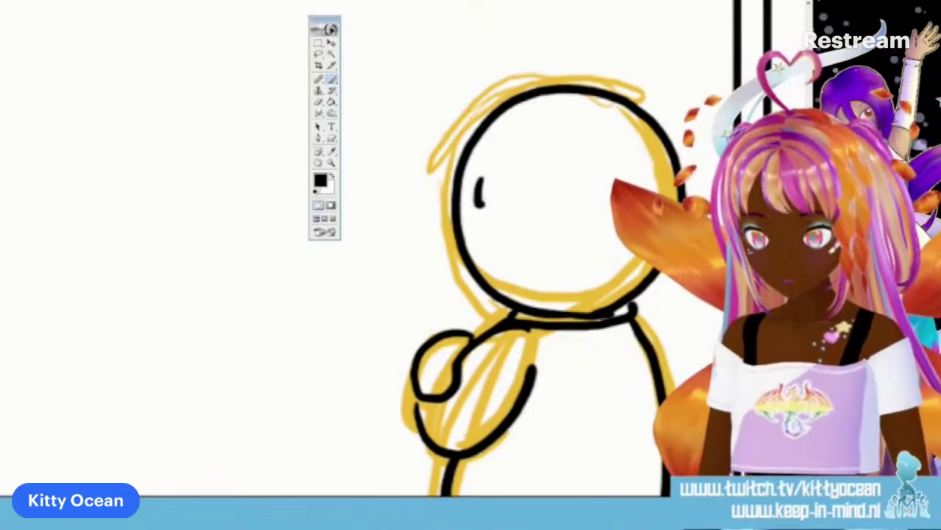
drag(482, 162, 509, 167)
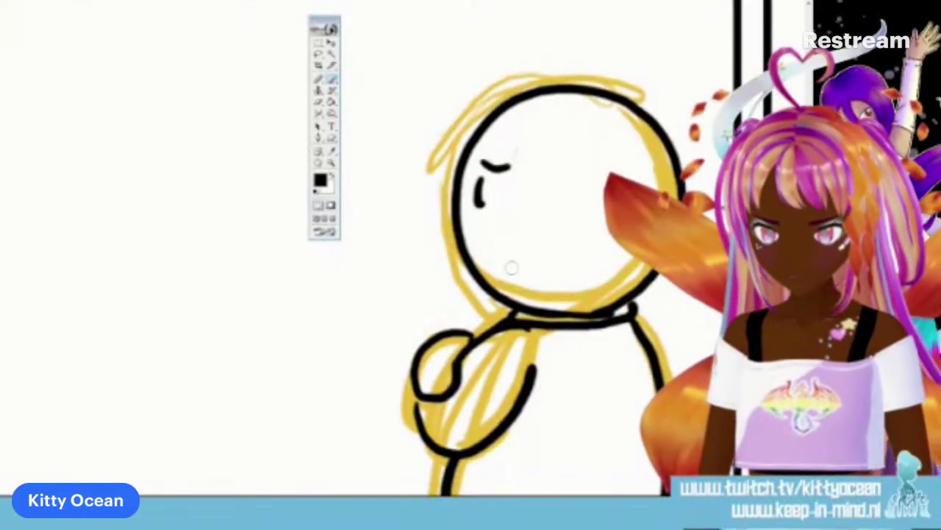
drag(499, 272, 512, 267)
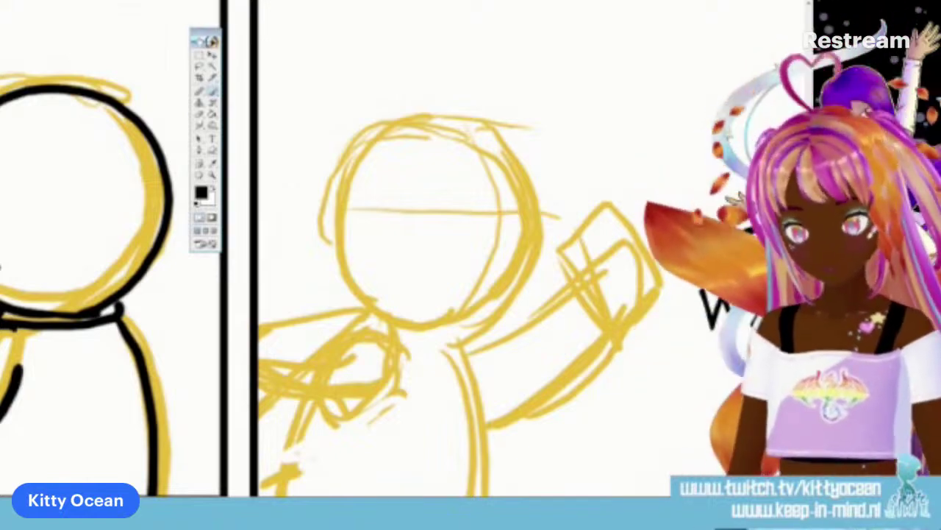
Step: Ink the head of the arm-raising figure in the second panel in black, with two eyes, eyebrows and an open mouth
mouse_move(444, 329)
mouse_down()
mouse_move(471, 327)
mouse_move(536, 266)
mouse_move(522, 156)
mouse_move(409, 110)
mouse_move(324, 239)
mouse_move(381, 326)
mouse_move(425, 333)
mouse_up()
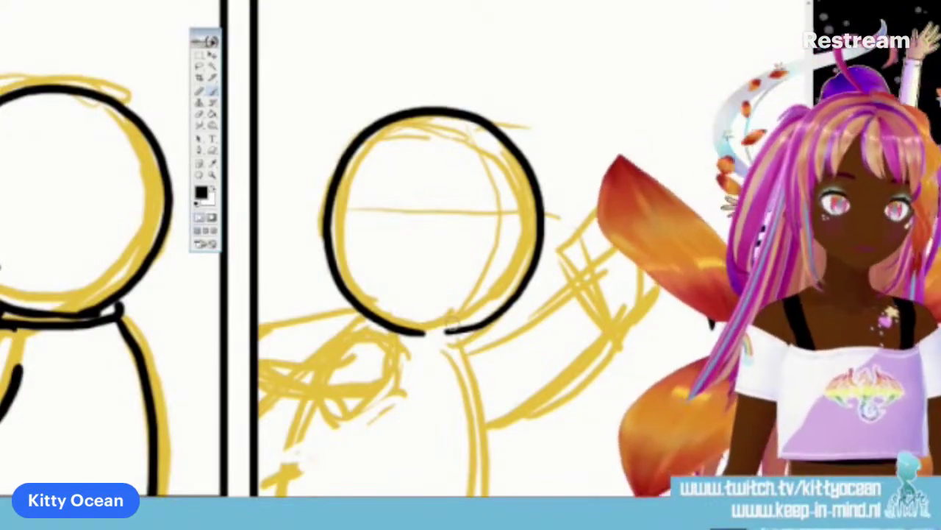
drag(447, 197, 442, 237)
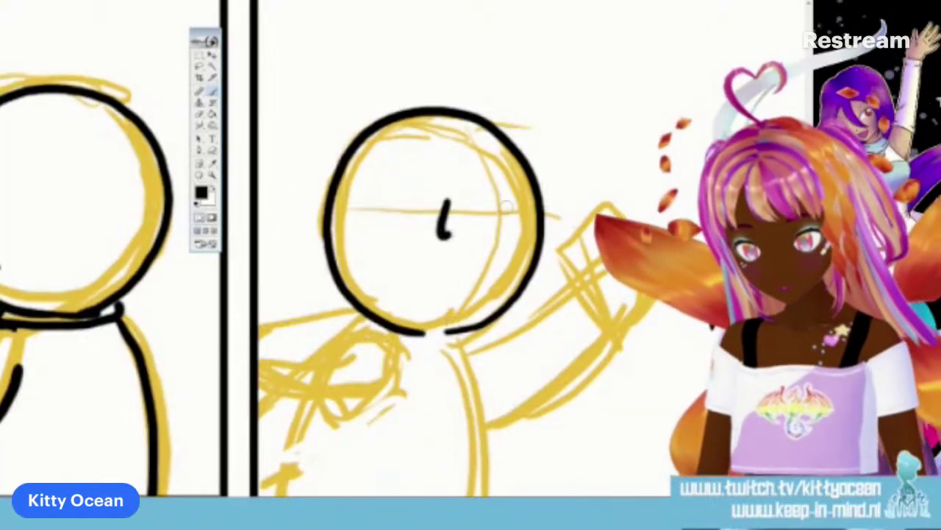
drag(508, 205, 506, 239)
drag(456, 167, 425, 184)
drag(499, 171, 525, 173)
mouse_move(434, 258)
mouse_down()
mouse_move(497, 264)
mouse_move(441, 306)
mouse_move(500, 260)
mouse_up()
drag(450, 278, 474, 283)
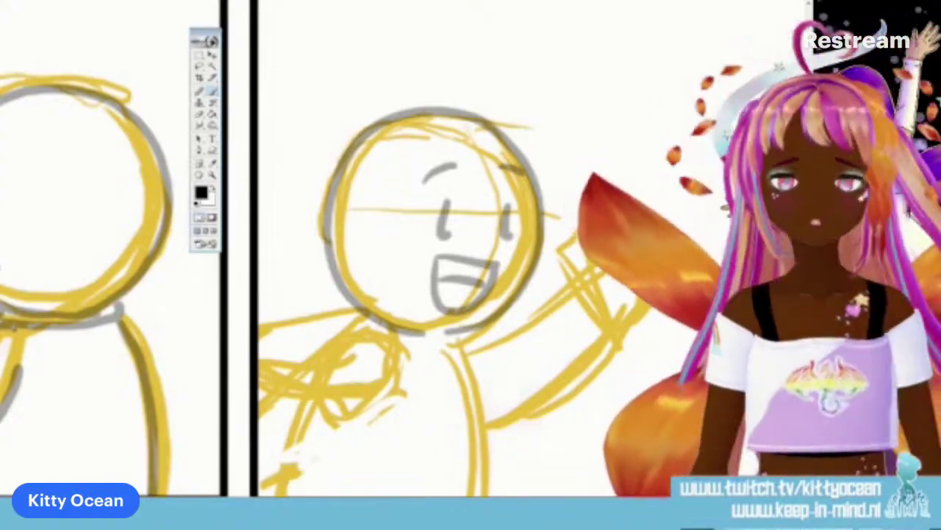
Step: Open the brush presets and re-ink the first-panel figure's head, collar, folded arm and body in solid black over the grey lines
key(F5)
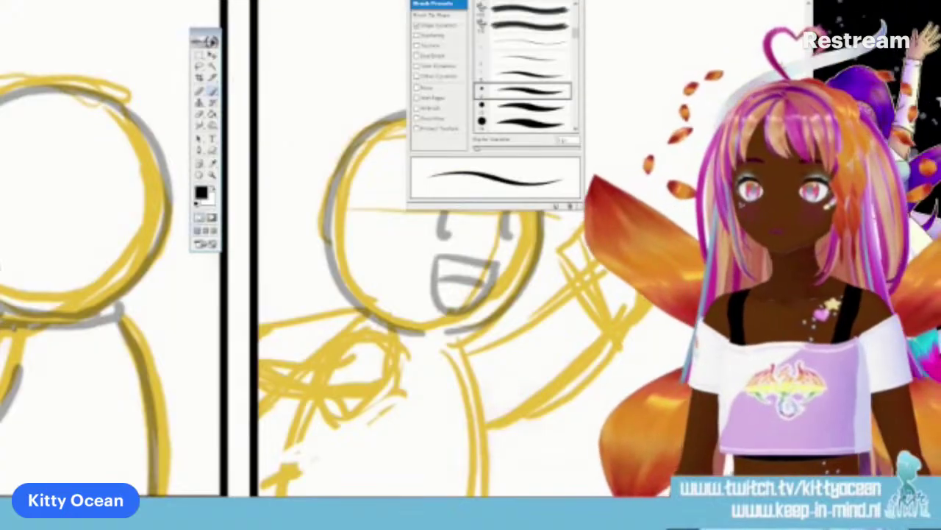
scroll(406, 249, left, 10)
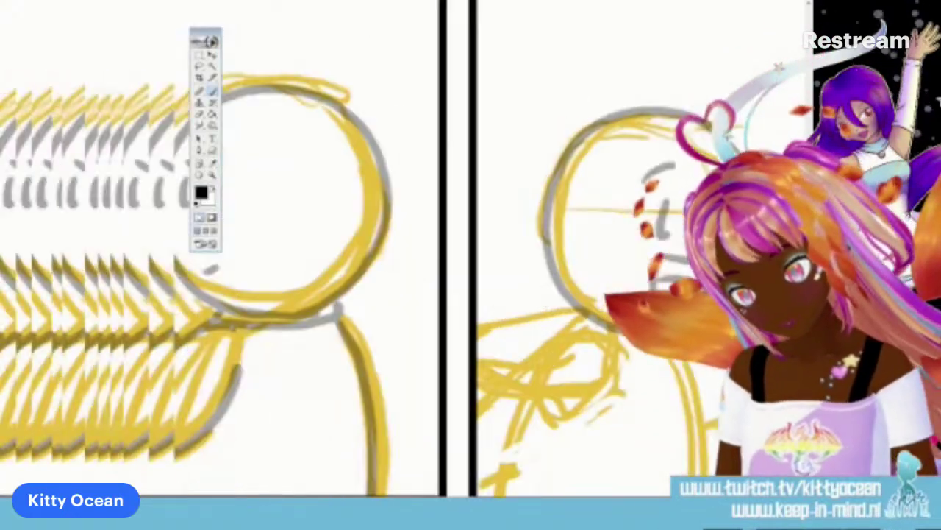
scroll(406, 248, right, 8)
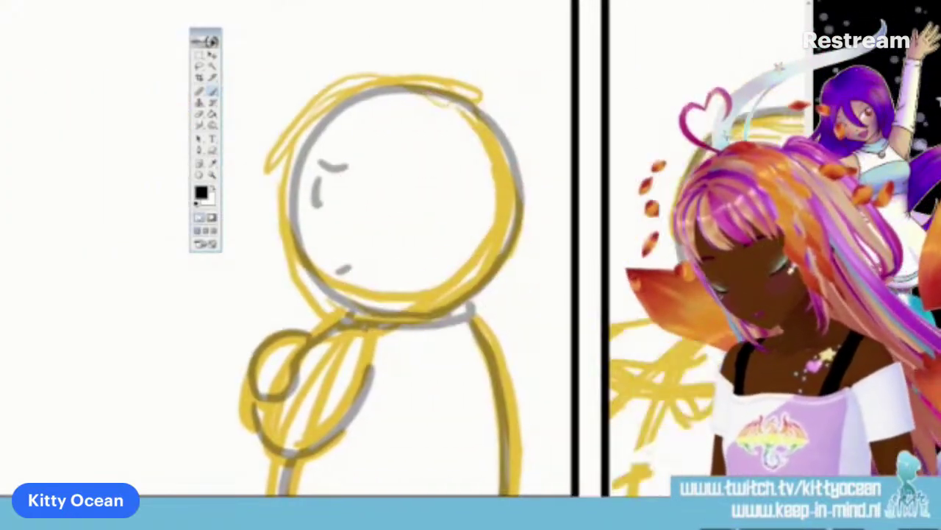
mouse_move(437, 311)
mouse_down()
mouse_move(500, 239)
mouse_move(508, 171)
mouse_move(467, 108)
mouse_move(397, 90)
mouse_move(298, 131)
mouse_move(276, 214)
mouse_move(320, 294)
mouse_move(396, 316)
mouse_move(387, 331)
mouse_move(431, 331)
mouse_move(462, 318)
mouse_move(489, 379)
mouse_move(506, 494)
mouse_up()
drag(342, 322, 280, 372)
mouse_move(360, 353)
mouse_down()
mouse_move(323, 434)
mouse_move(242, 401)
mouse_up()
mouse_move(297, 331)
mouse_down()
mouse_move(235, 371)
mouse_move(287, 390)
mouse_up()
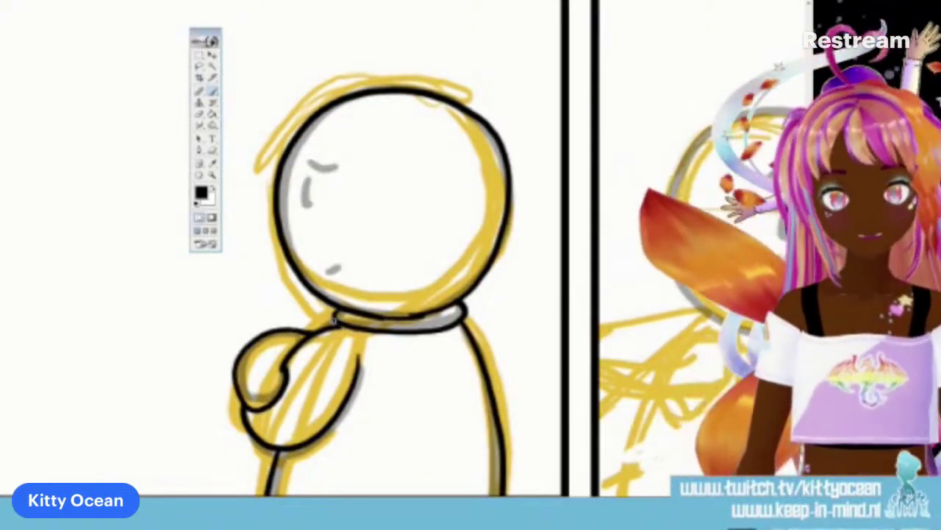
Step: Ink the first-panel figure's eye, eyebrow and small downturned mouth in solid black over the grey lines
drag(312, 183, 307, 206)
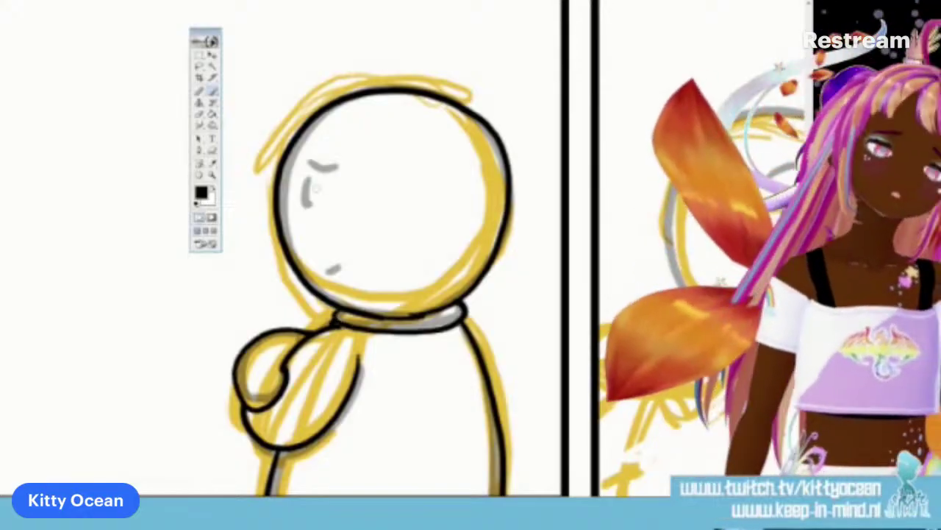
drag(309, 164, 337, 169)
drag(328, 273, 344, 263)
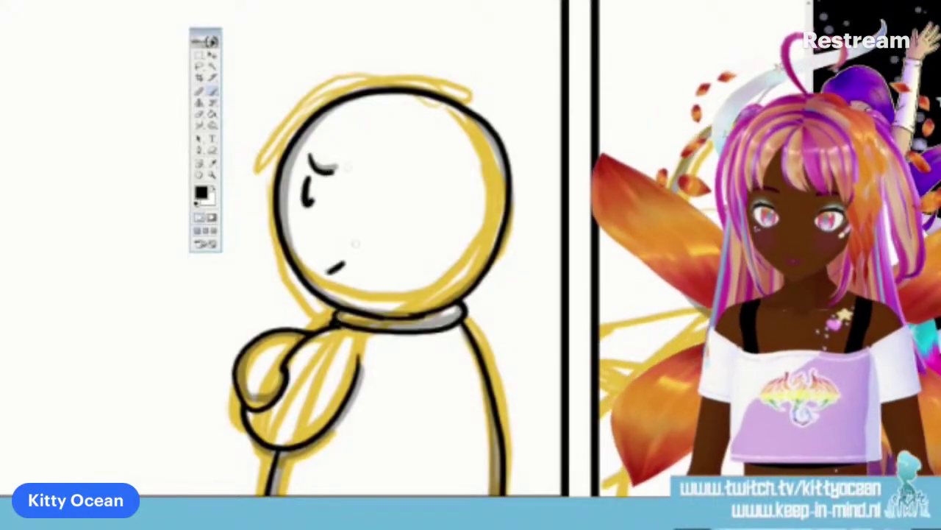
Step: Ink the round head outline of the arm-raising figure in the second panel in solid black over the grey circle
scroll(348, 168, right, 5)
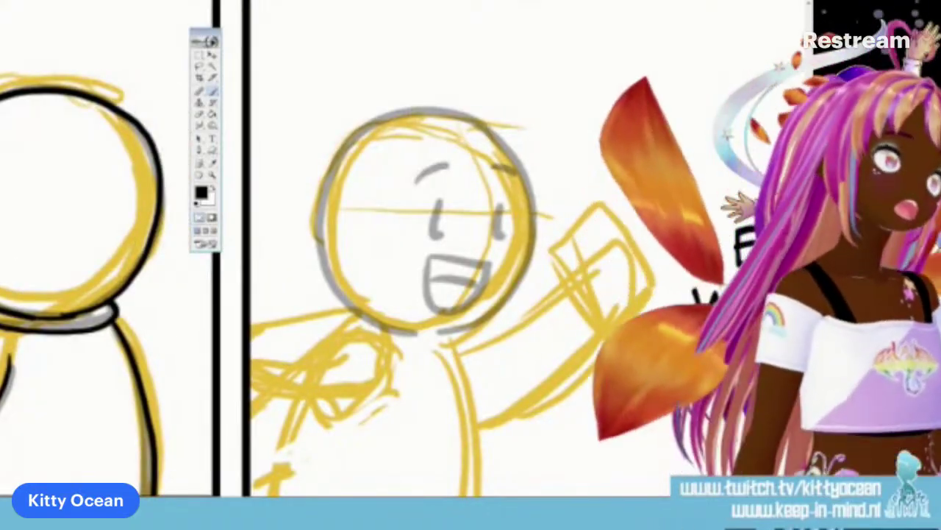
mouse_move(444, 333)
mouse_down()
mouse_move(493, 317)
mouse_move(519, 287)
mouse_move(534, 215)
mouse_move(503, 142)
mouse_up()
key(ctrl+z)
key(ctrl+z)
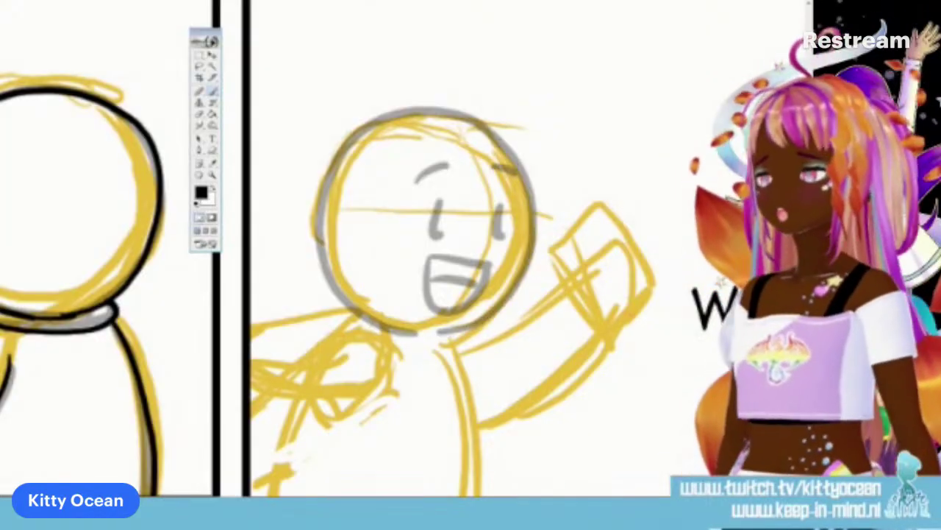
mouse_move(439, 333)
mouse_down()
mouse_move(488, 321)
mouse_move(512, 298)
mouse_move(540, 208)
mouse_move(524, 157)
mouse_move(468, 112)
mouse_move(412, 107)
mouse_move(348, 142)
mouse_move(318, 261)
mouse_move(355, 315)
mouse_move(416, 336)
mouse_up()
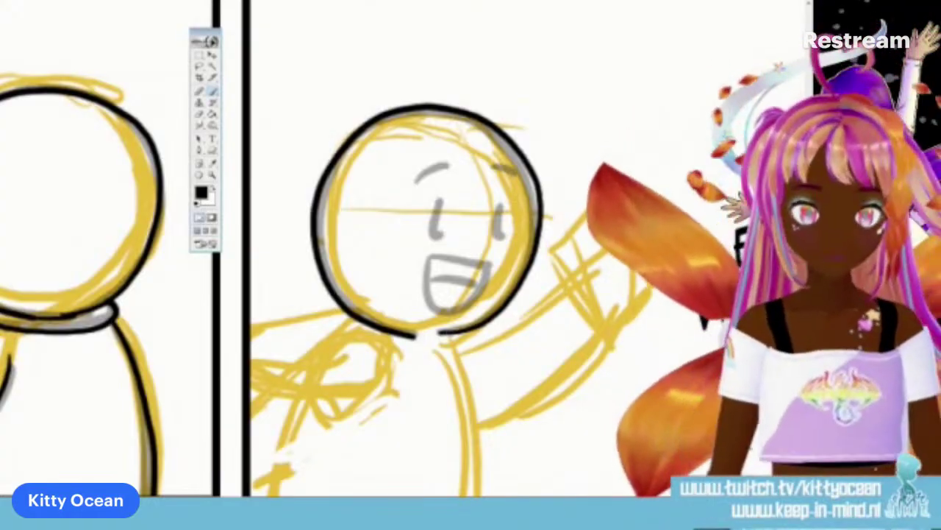
Step: Ink the arm-raising figure's eyes, eyebrows and open mouth with its teeth line in solid black, without a moustache
drag(437, 209, 434, 235)
drag(410, 182, 449, 169)
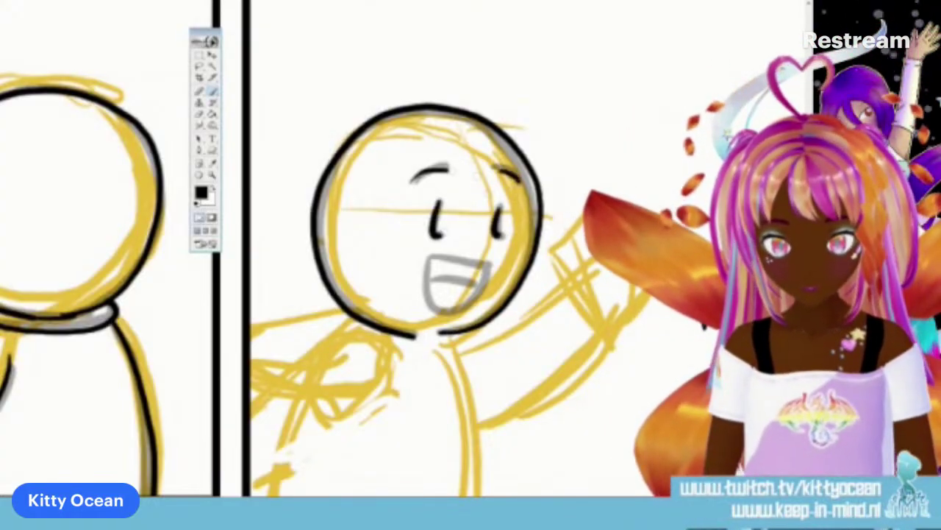
mouse_move(441, 257)
mouse_down()
mouse_move(485, 256)
mouse_move(450, 312)
mouse_move(490, 266)
mouse_up()
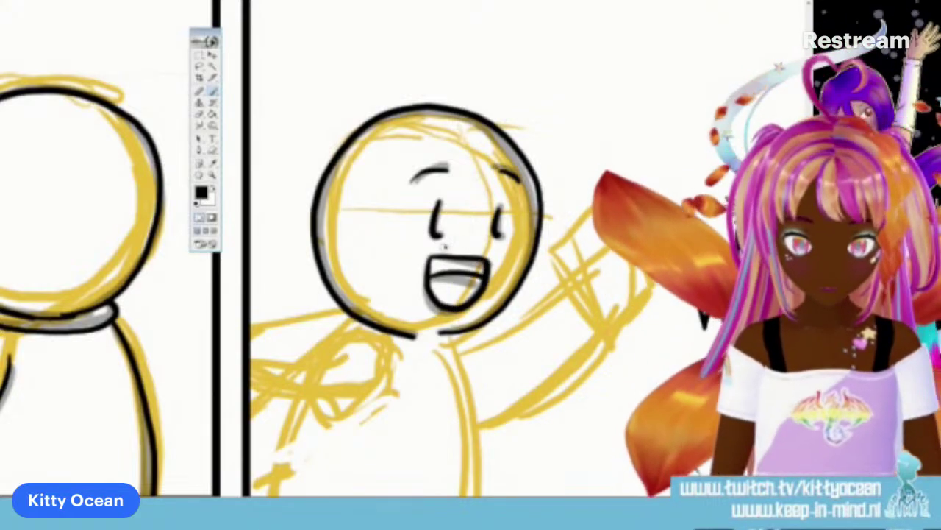
drag(440, 254, 491, 251)
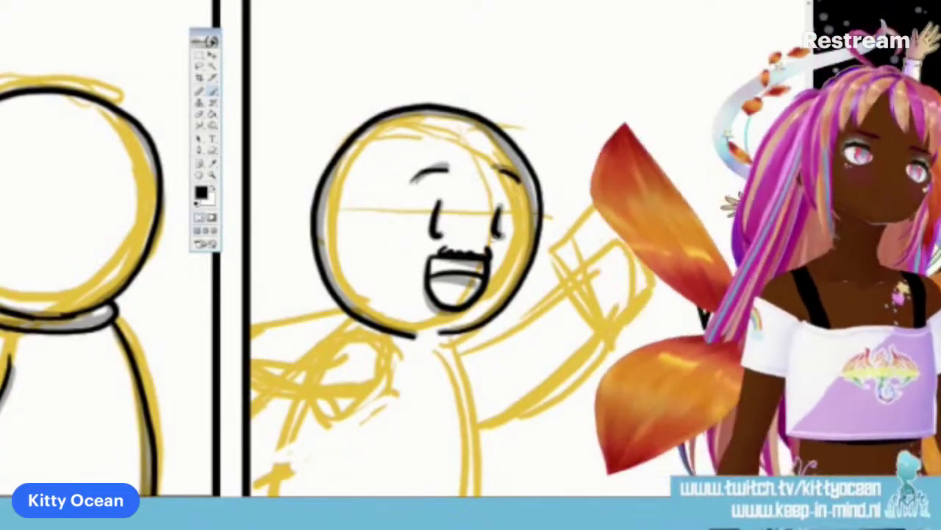
key(ctrl+z)
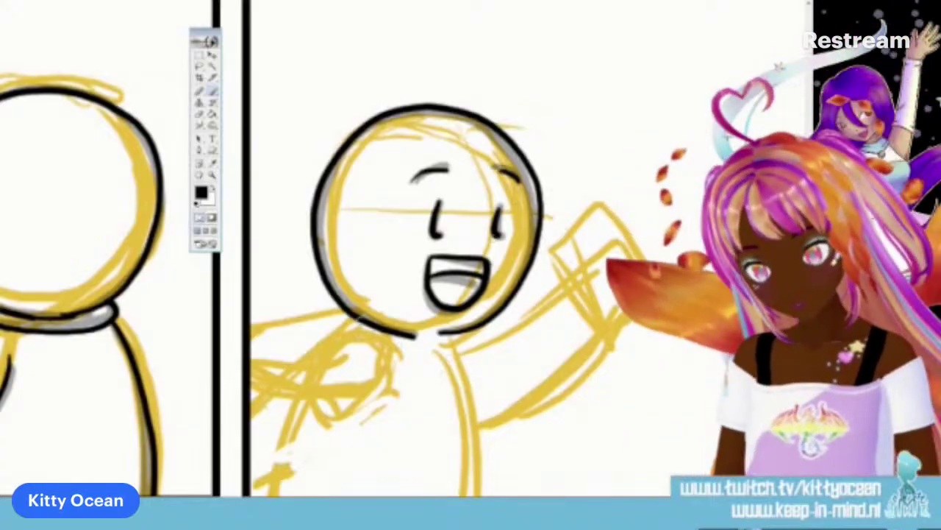
Step: Ink the arm-raising figure's body, near arm and raised arm holding up a card in black over the yellow sketch
drag(363, 314, 270, 319)
drag(242, 390, 374, 380)
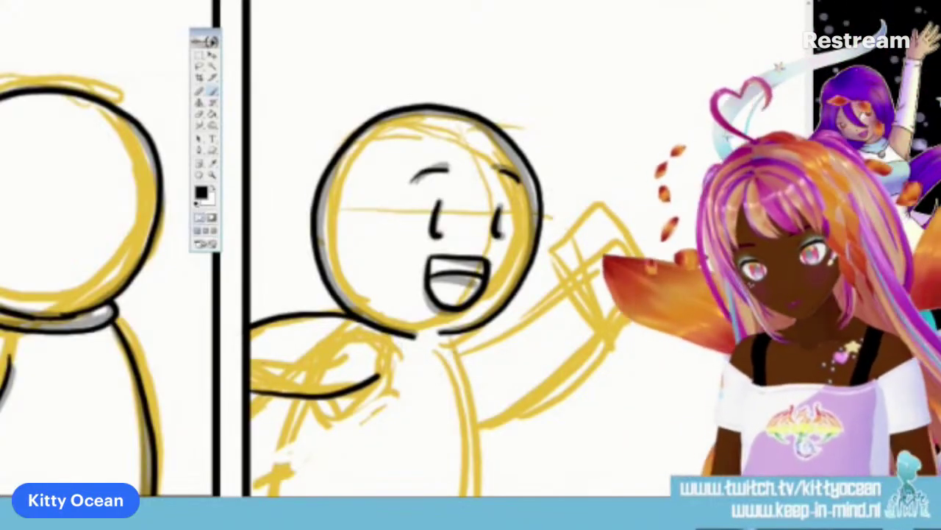
mouse_move(442, 332)
mouse_down()
mouse_move(470, 376)
mouse_move(477, 494)
mouse_up()
drag(388, 328, 447, 332)
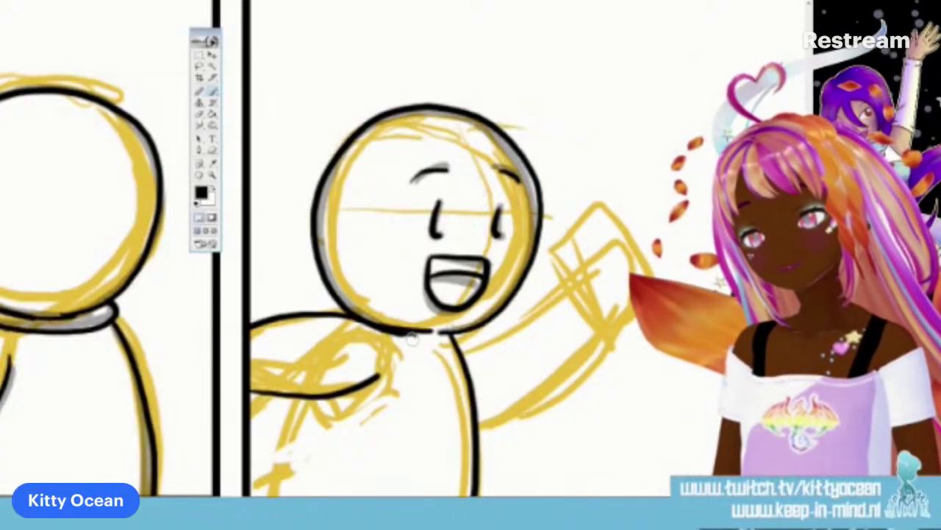
drag(296, 391, 263, 495)
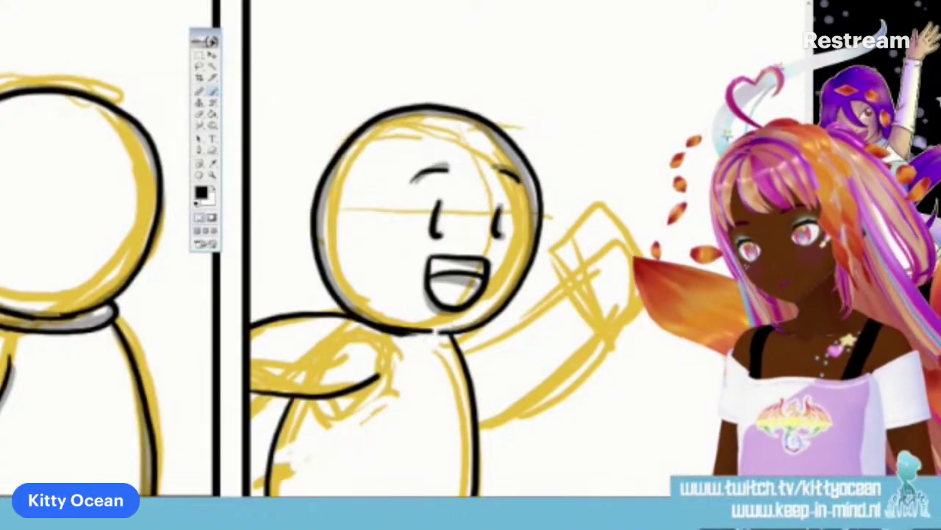
mouse_move(441, 334)
mouse_down()
mouse_move(506, 323)
mouse_move(556, 288)
mouse_up()
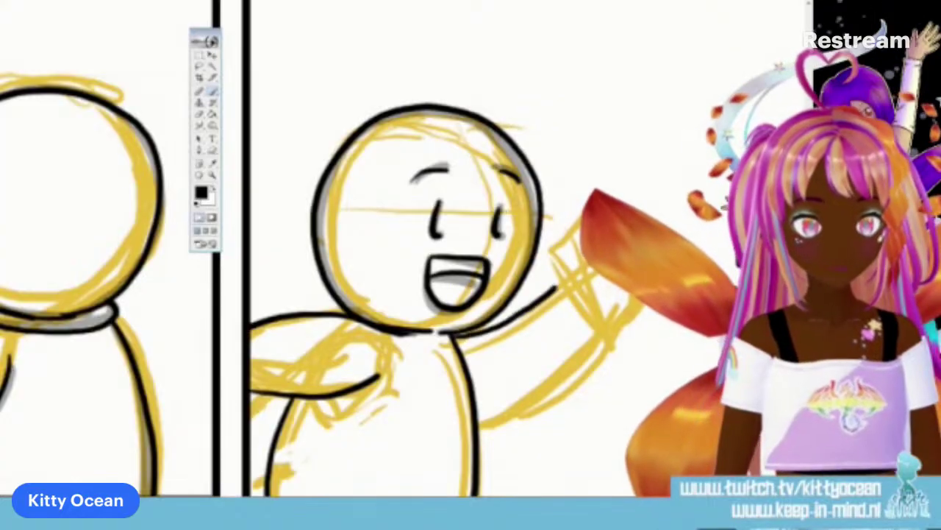
mouse_move(581, 224)
mouse_down()
mouse_move(548, 272)
mouse_move(603, 338)
mouse_up()
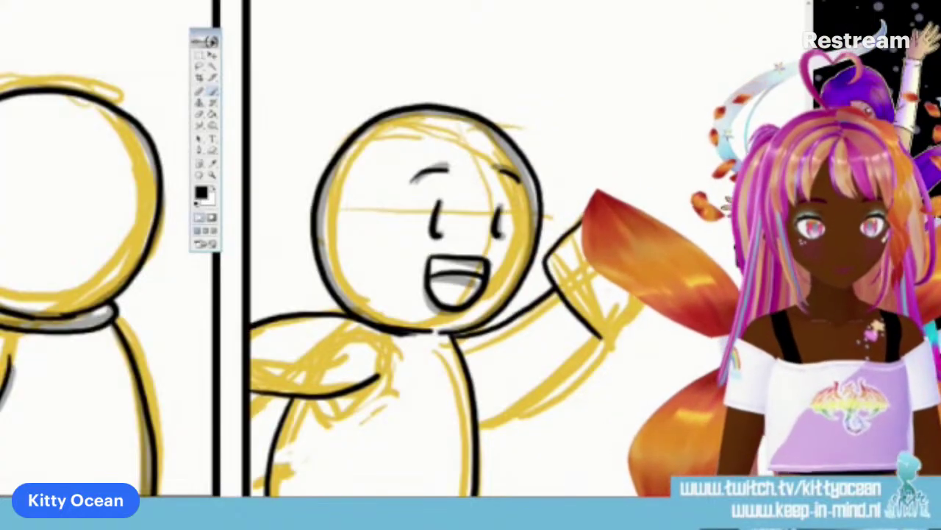
mouse_move(610, 340)
mouse_down()
mouse_move(516, 415)
mouse_move(480, 438)
mouse_up()
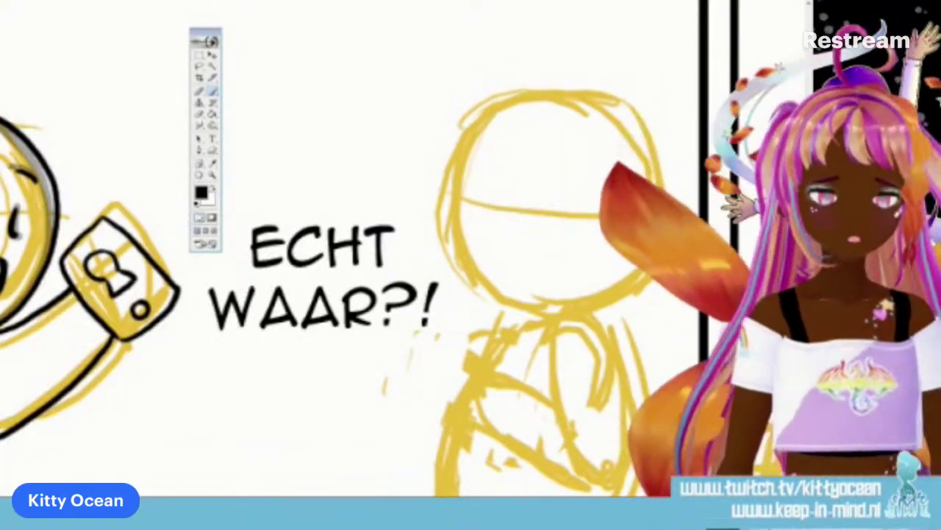
mouse_move(651, 162)
mouse_down()
mouse_move(628, 127)
mouse_move(566, 100)
mouse_move(522, 103)
mouse_move(465, 158)
mouse_up()
drag(484, 286, 574, 315)
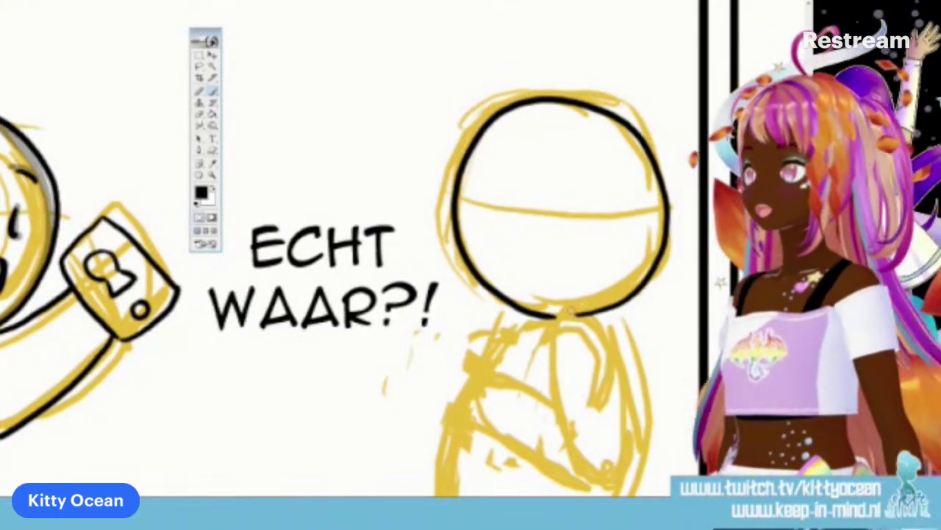
key(ctrl+z)
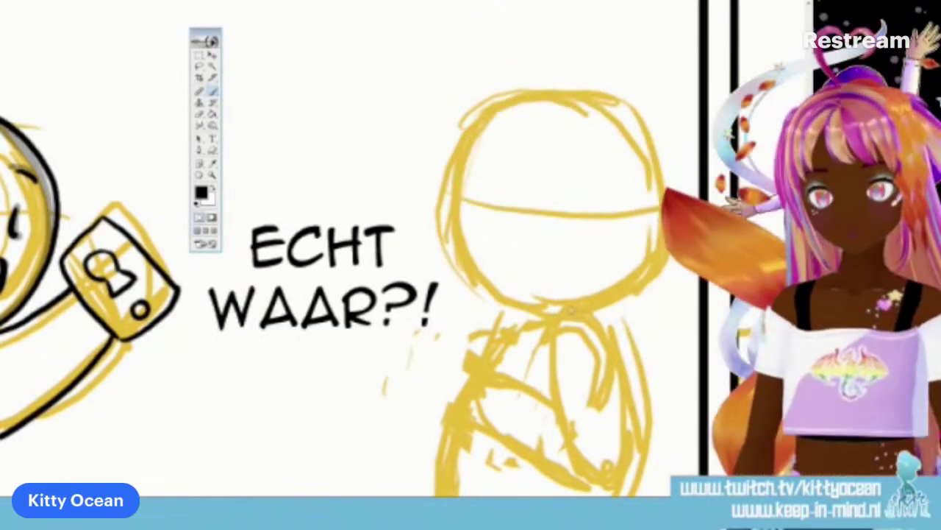
mouse_move(566, 311)
mouse_down()
mouse_move(639, 279)
mouse_move(670, 191)
mouse_move(563, 101)
mouse_move(458, 181)
mouse_move(541, 303)
mouse_up()
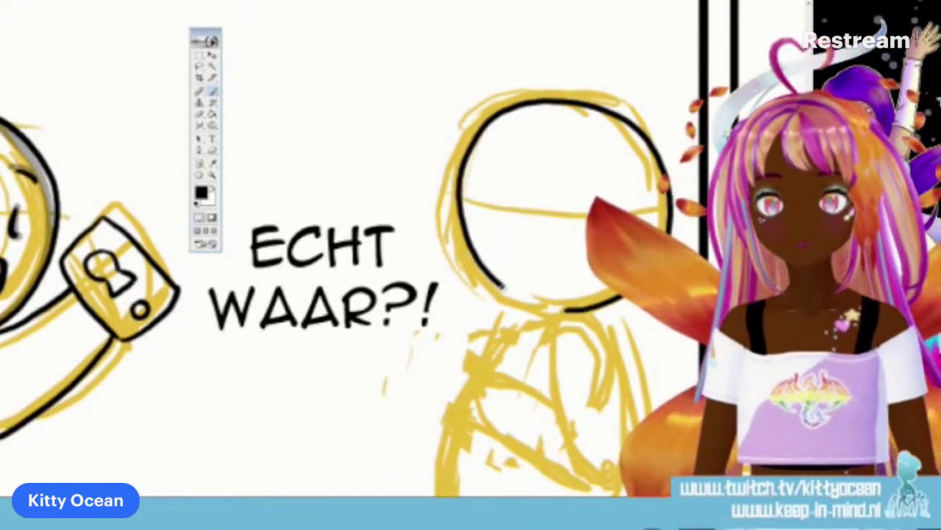
key(ctrl+z)
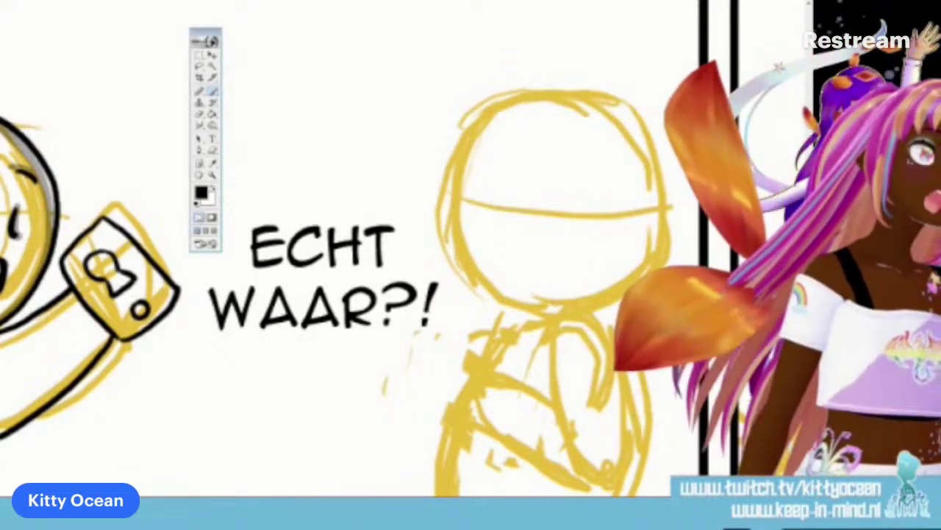
Step: Ink the round head outline of the crossed-arm figure beside the "ECHT WAAR?!" text in the second panel in black
drag(576, 309, 600, 308)
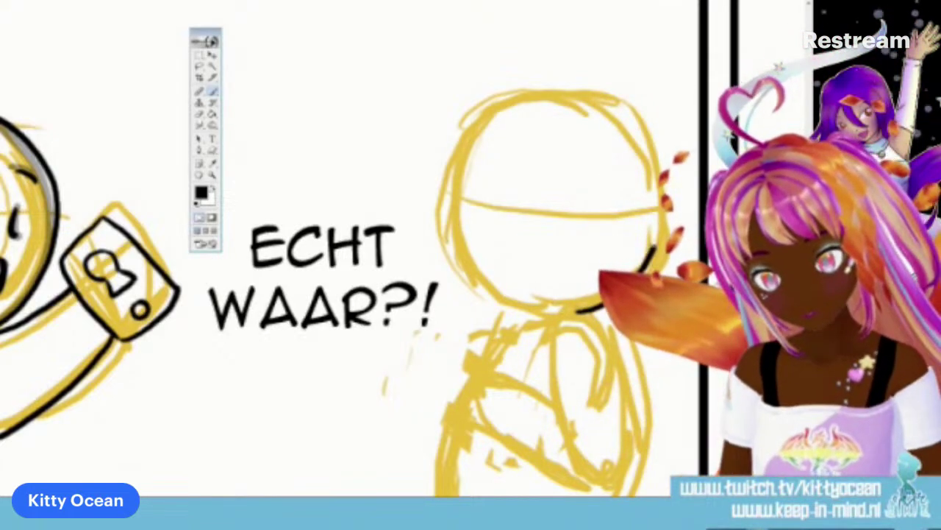
mouse_move(651, 158)
mouse_down()
mouse_move(577, 96)
mouse_move(534, 94)
mouse_move(474, 118)
mouse_move(447, 154)
mouse_move(439, 203)
mouse_move(466, 265)
mouse_move(492, 294)
mouse_move(548, 309)
mouse_up()
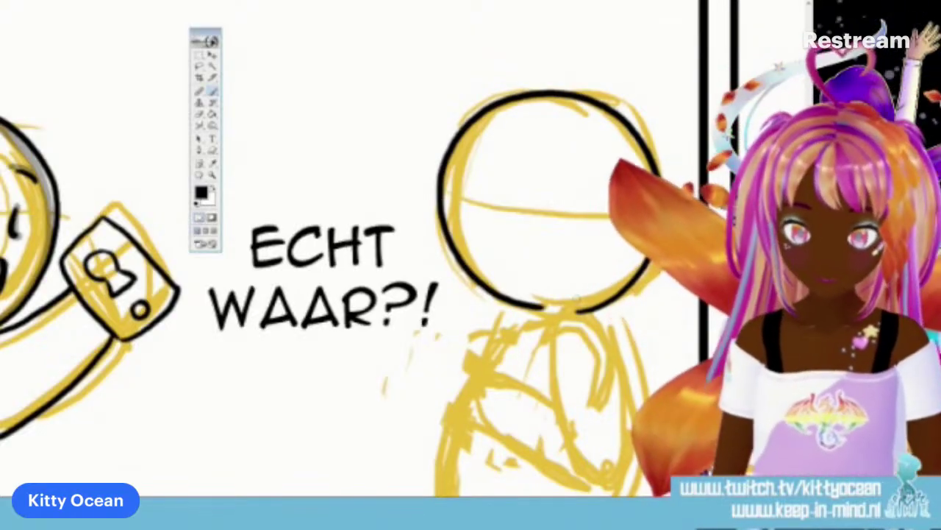
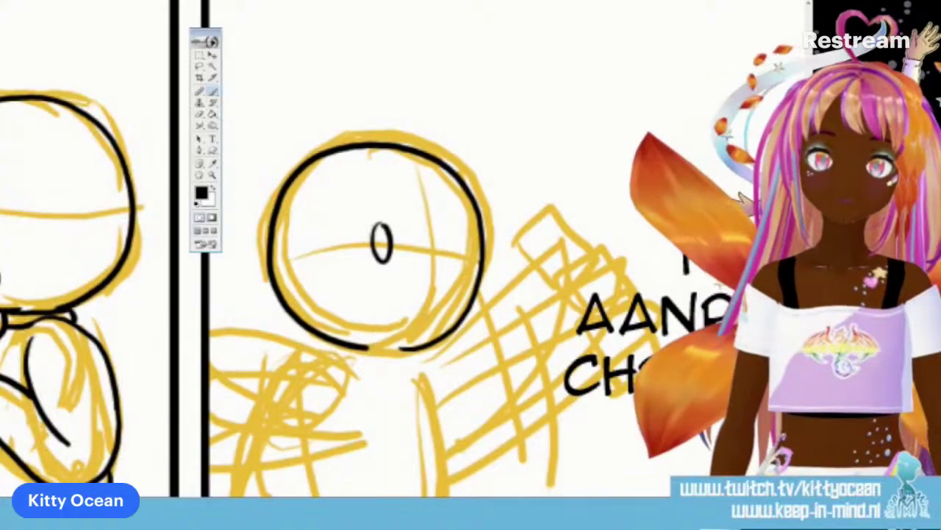
Step: Ink the third-panel figure's second oval eye and draw a pair of short curved lines under each eye
mouse_move(452, 224)
mouse_down()
mouse_move(462, 243)
mouse_move(452, 224)
mouse_up()
key(ctrl+z)
drag(368, 254, 372, 269)
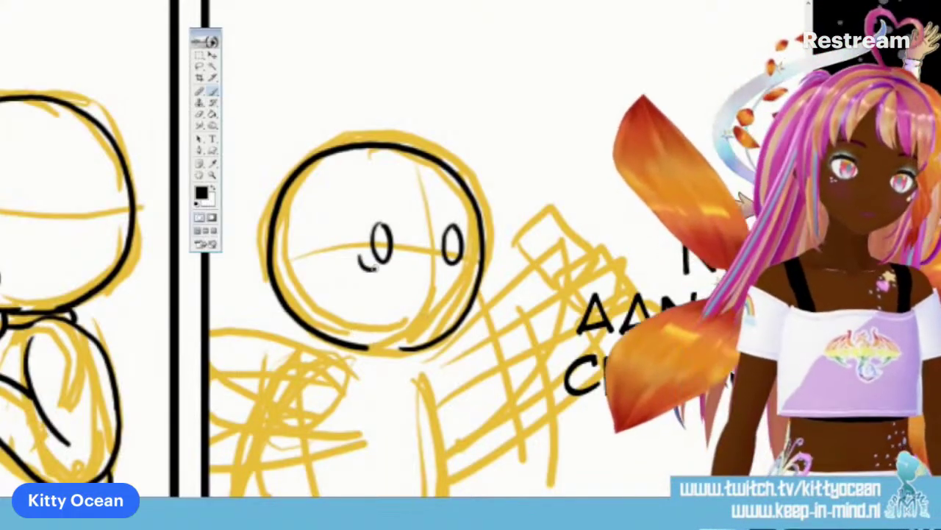
drag(460, 256, 466, 272)
drag(356, 266, 368, 278)
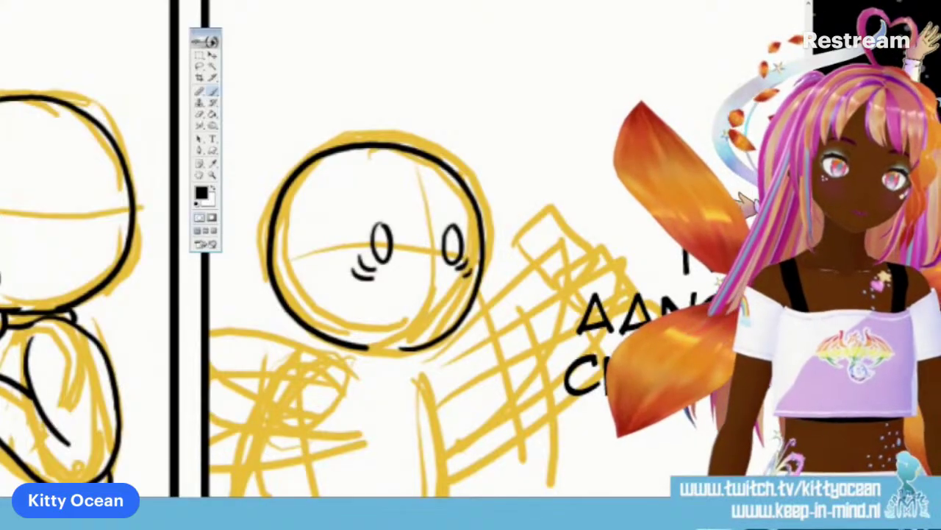
Step: Draw the third-panel figure's doubled, raised eyebrow lines and a wavy, distressed mouth in black
drag(368, 201, 350, 225)
drag(456, 210, 470, 221)
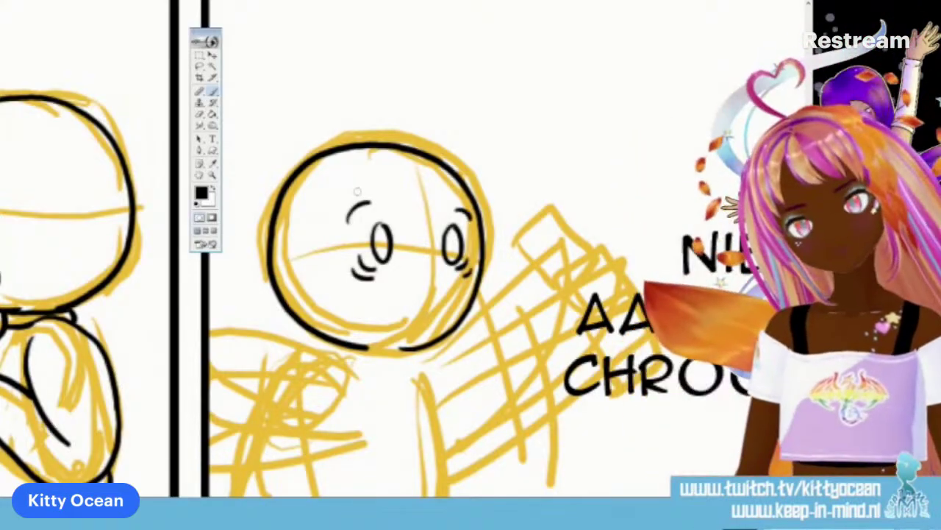
drag(356, 188, 334, 208)
mouse_move(444, 190)
mouse_down()
mouse_move(460, 187)
mouse_move(471, 198)
mouse_up()
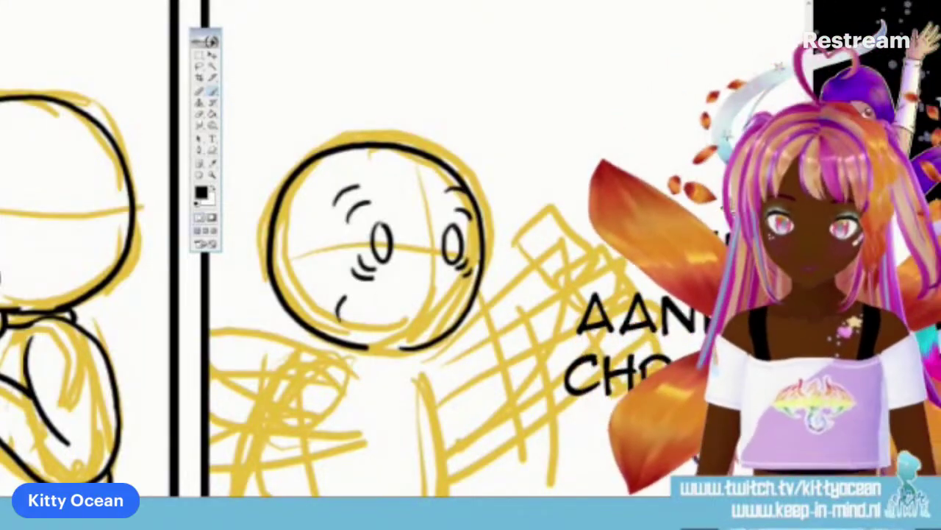
drag(340, 318, 440, 285)
drag(433, 280, 462, 303)
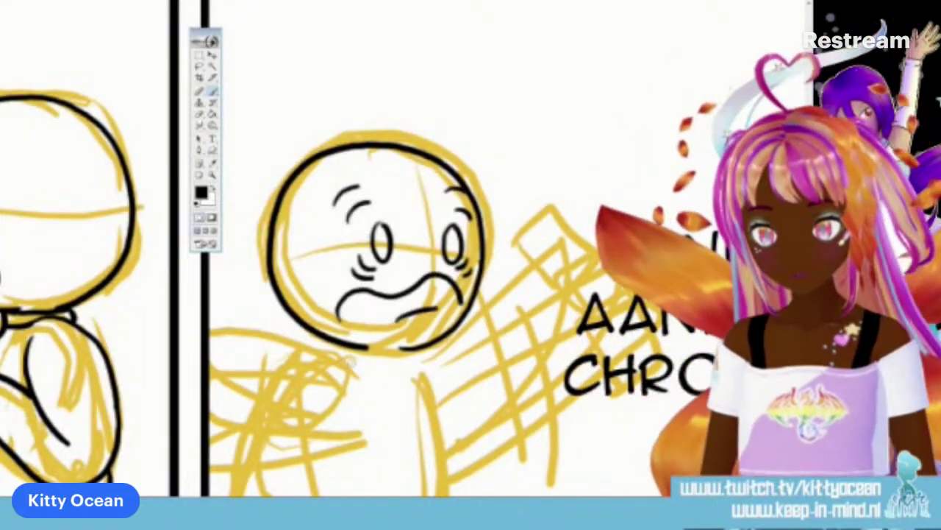
Step: Ink the distressed third-panel figure's arm beside the panel border in black, with curved lengthwise lines crossed by vertical lines
mouse_move(359, 361)
mouse_down()
mouse_move(284, 331)
mouse_move(210, 322)
mouse_up()
mouse_move(210, 356)
mouse_down()
mouse_move(253, 394)
mouse_move(340, 414)
mouse_up()
mouse_move(352, 376)
mouse_down()
mouse_move(288, 354)
mouse_move(209, 346)
mouse_up()
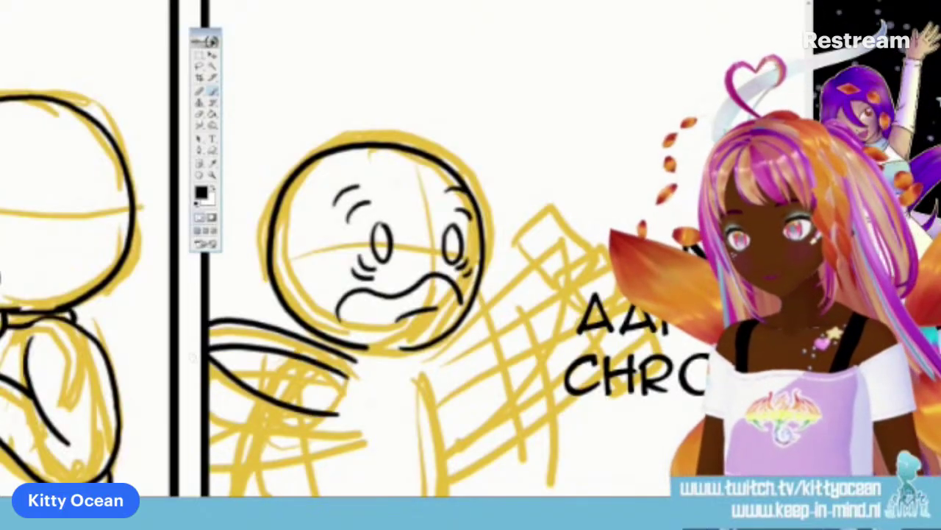
mouse_move(340, 409)
mouse_down()
mouse_move(209, 428)
mouse_move(213, 389)
mouse_up()
drag(347, 434, 209, 456)
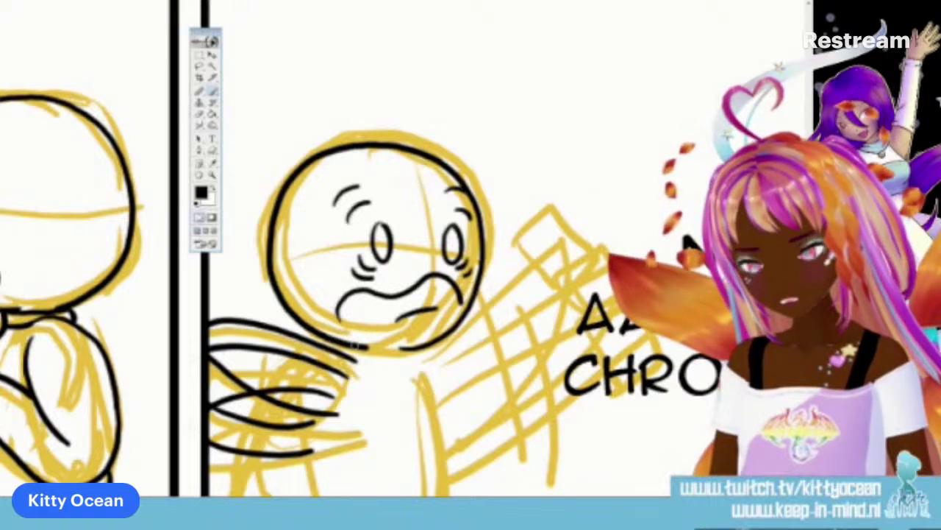
drag(267, 312, 282, 494)
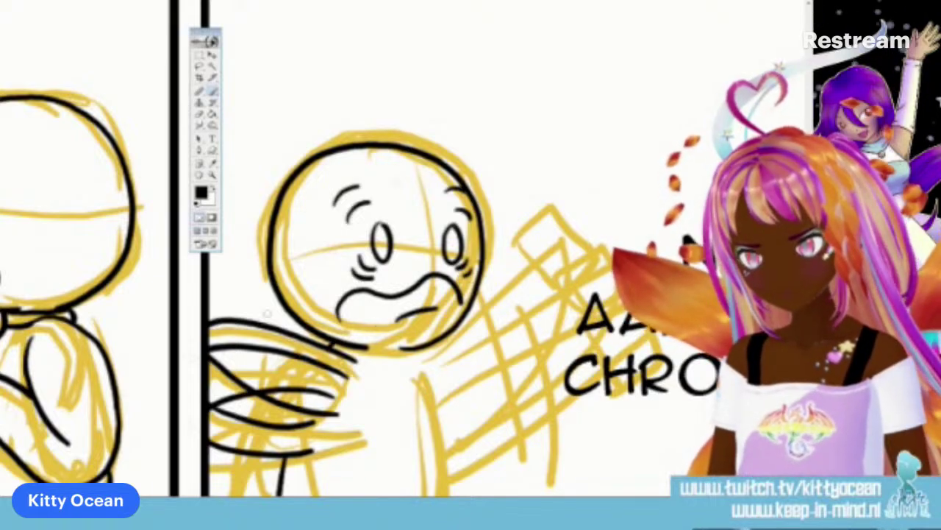
drag(254, 349, 240, 486)
drag(281, 335, 262, 452)
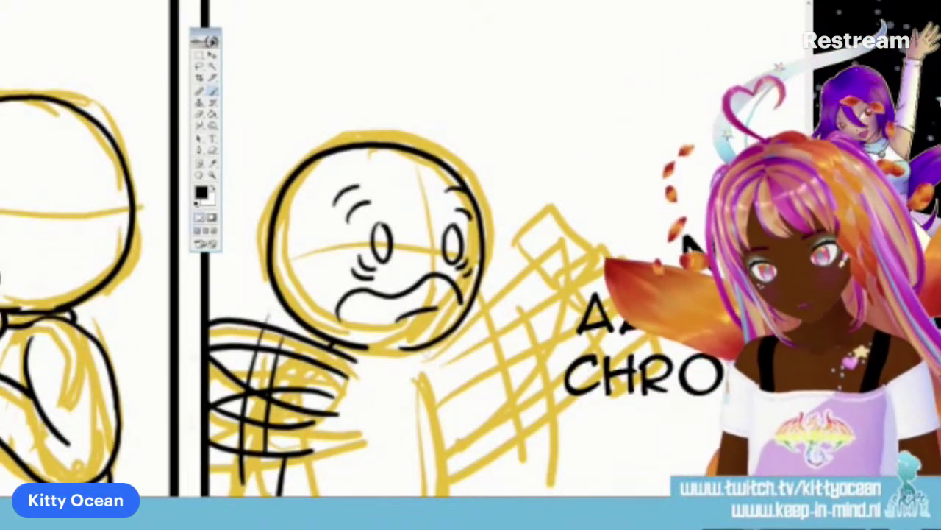
Step: Ink the distressed figure's body edge and other, outstretched arm in black, with long slanted lines crossed by a grid of vertical lines
drag(439, 387, 464, 494)
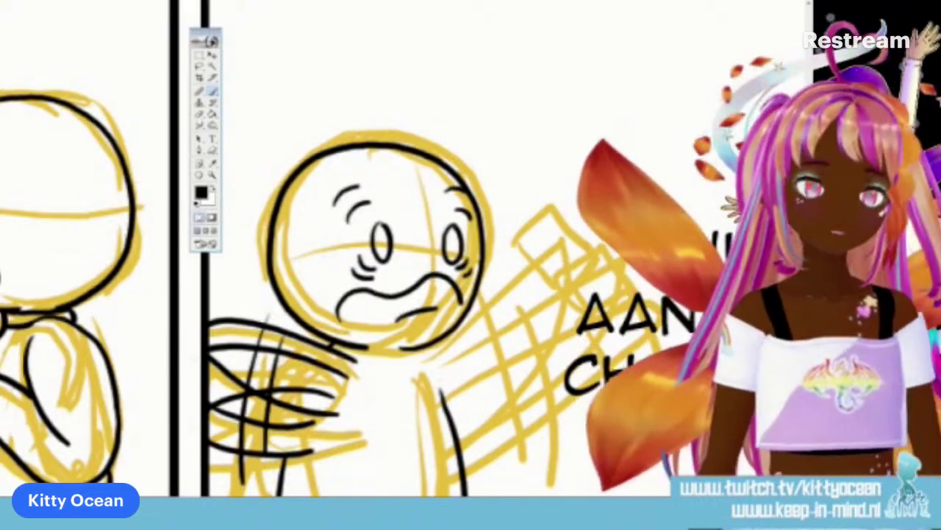
mouse_move(413, 353)
mouse_down()
mouse_move(450, 340)
mouse_move(535, 278)
mouse_up()
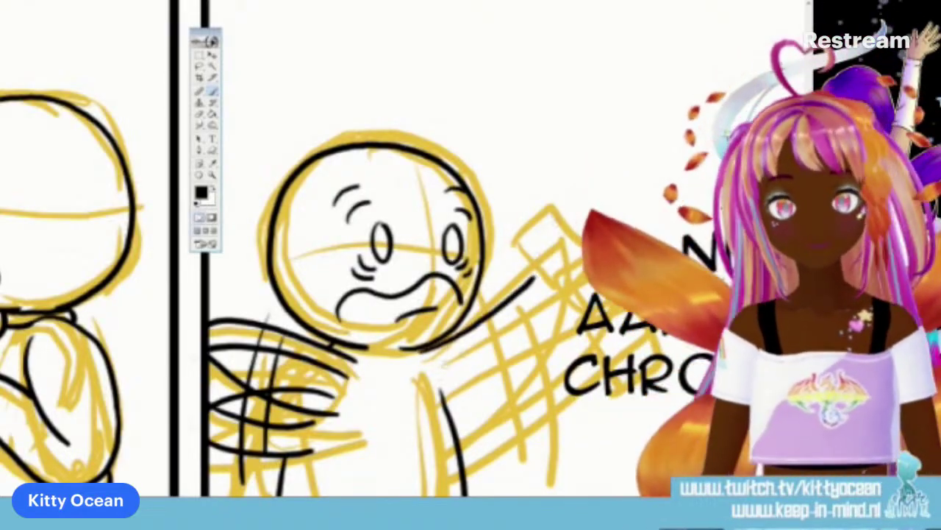
drag(435, 371, 565, 297)
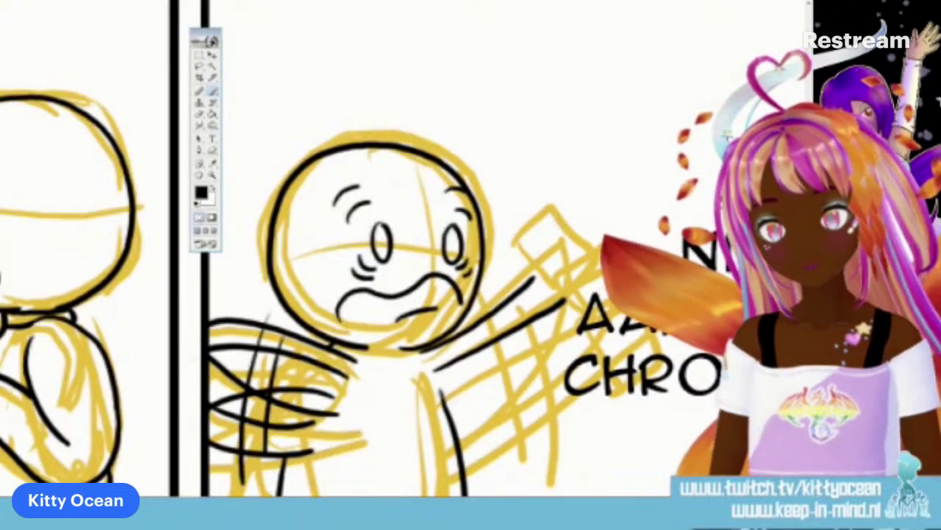
drag(434, 392, 585, 331)
mouse_move(445, 471)
mouse_down()
mouse_move(528, 436)
mouse_move(602, 368)
mouse_up()
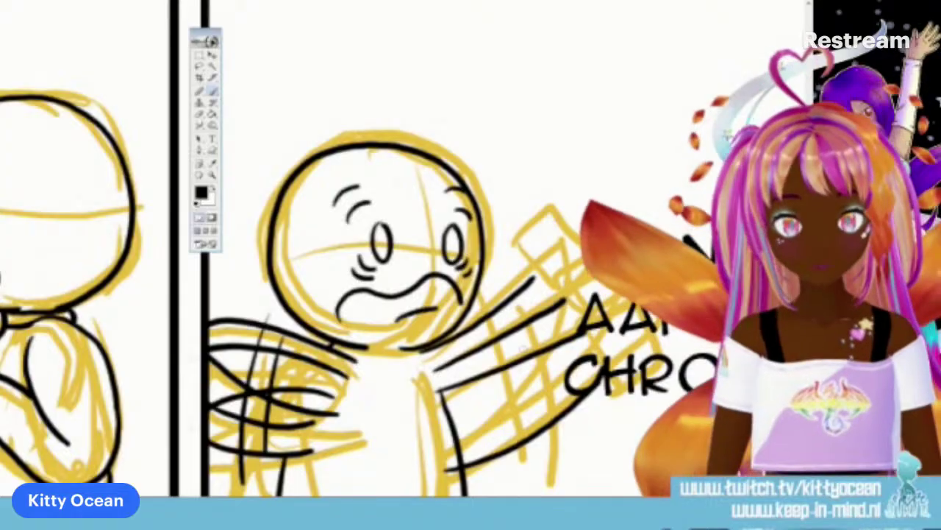
drag(515, 312, 531, 460)
drag(543, 309, 553, 462)
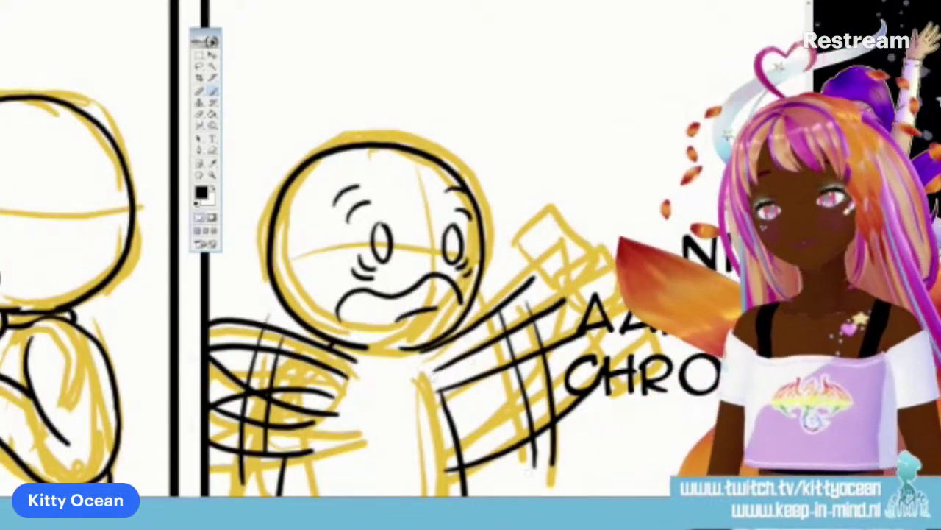
drag(423, 358, 562, 295)
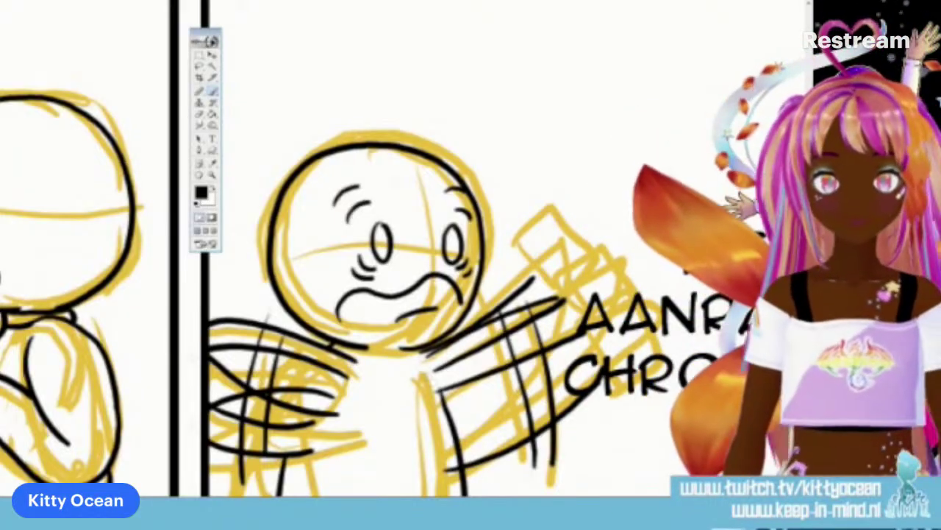
drag(425, 379, 580, 323)
Step: Ink the blocky, box-shaped forms at the end of the distressed figure's outstretched arm in black
mouse_move(560, 216)
mouse_down()
mouse_move(557, 300)
mouse_move(555, 223)
mouse_move(596, 259)
mouse_up()
mouse_move(548, 213)
mouse_down()
mouse_move(519, 246)
mouse_move(535, 277)
mouse_move(517, 244)
mouse_move(548, 220)
mouse_up()
mouse_move(514, 250)
mouse_down()
mouse_move(534, 276)
mouse_move(541, 223)
mouse_move(563, 212)
mouse_up()
drag(601, 268, 557, 303)
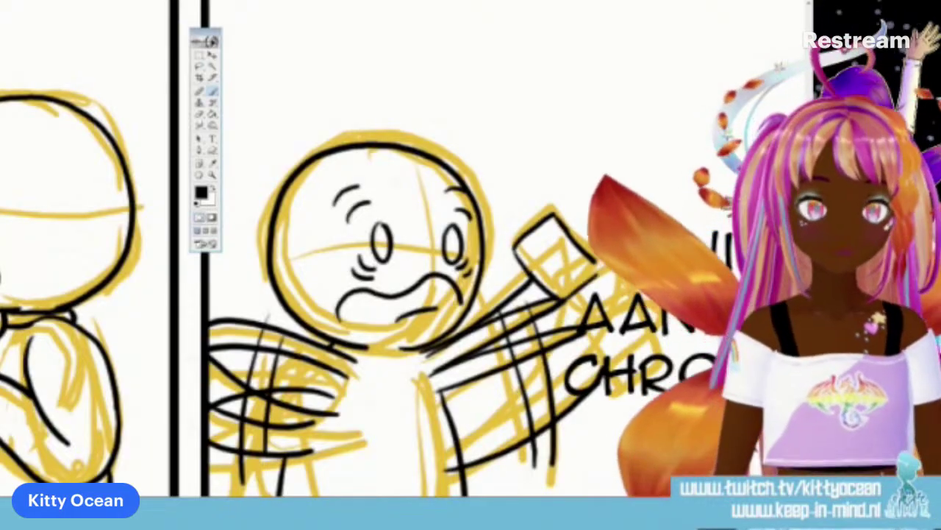
drag(599, 264, 558, 293)
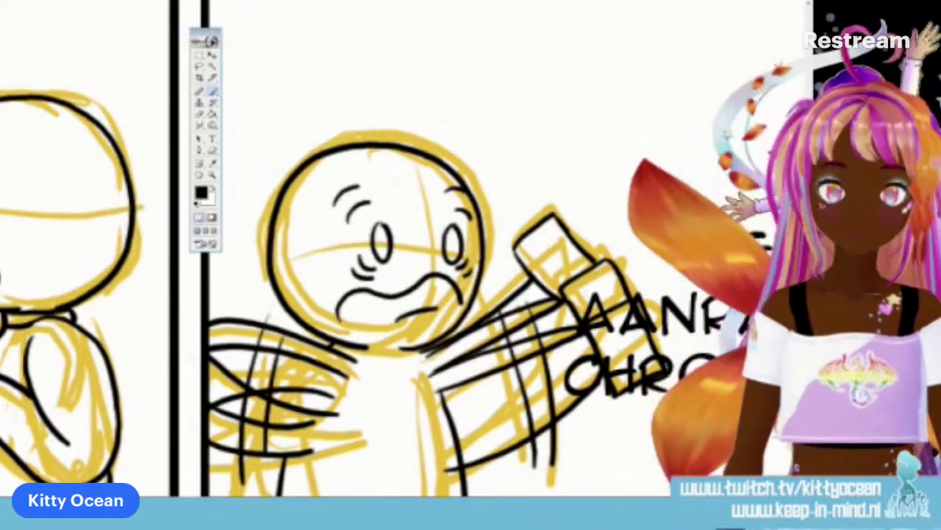
Step: Draw closed eyes, short eyebrows and a small oval mouth in black on the second figure in the third panel
scroll(331, 250, right, 5)
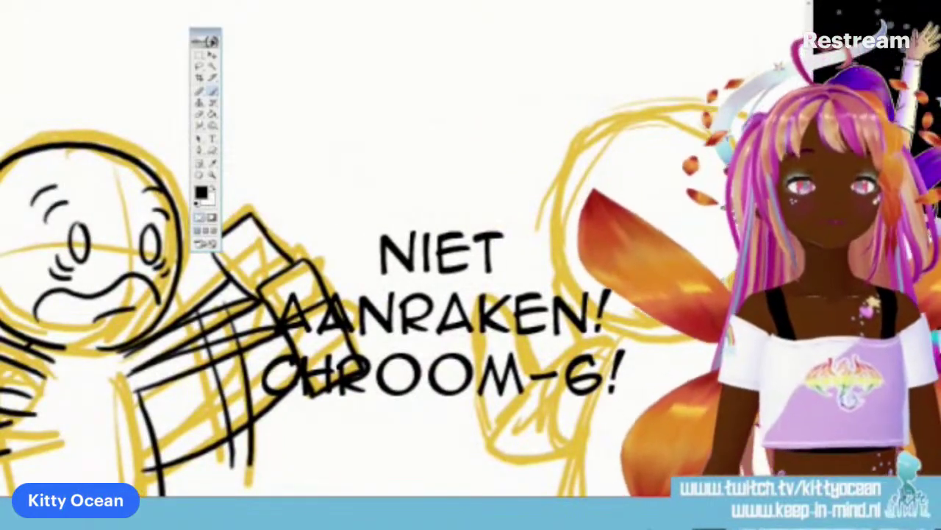
scroll(330, 250, right, 3)
mouse_move(445, 221)
mouse_down()
mouse_move(472, 228)
mouse_move(550, 214)
mouse_move(456, 228)
mouse_up()
drag(515, 180, 550, 177)
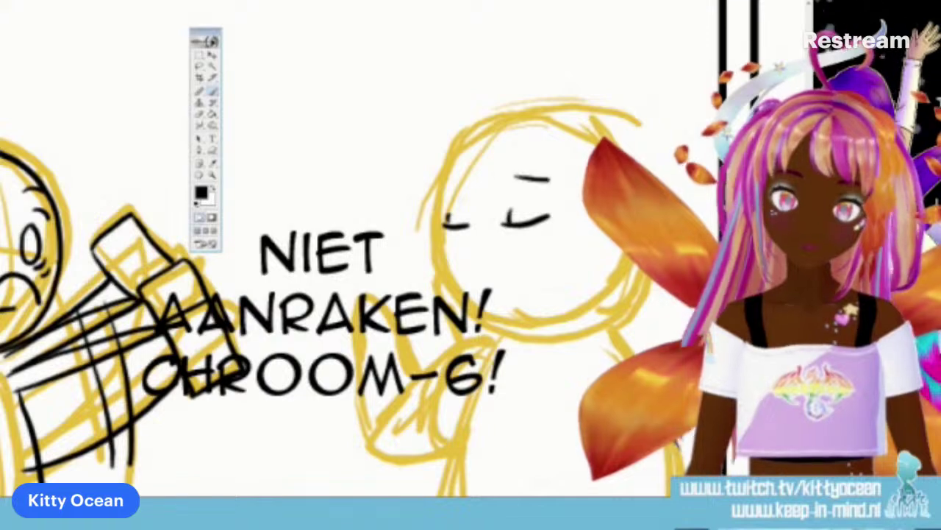
drag(450, 190, 471, 193)
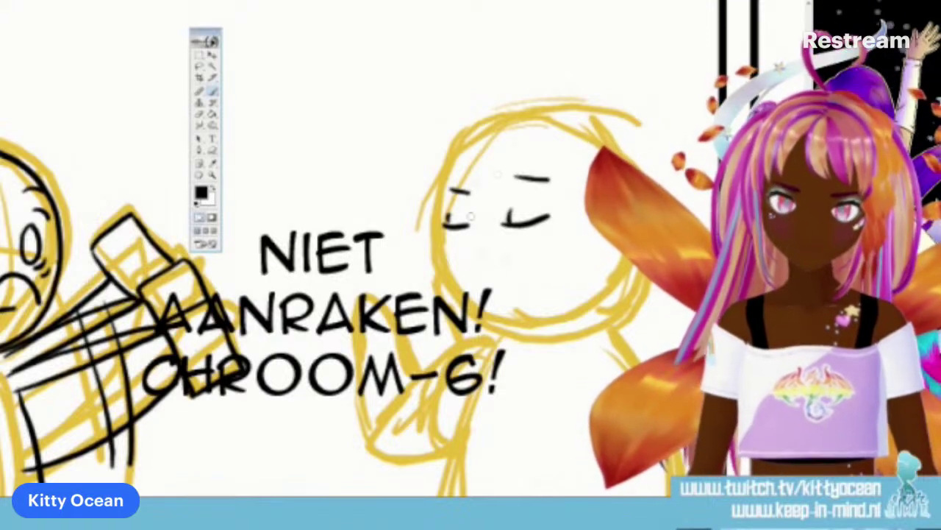
key(ctrl+z)
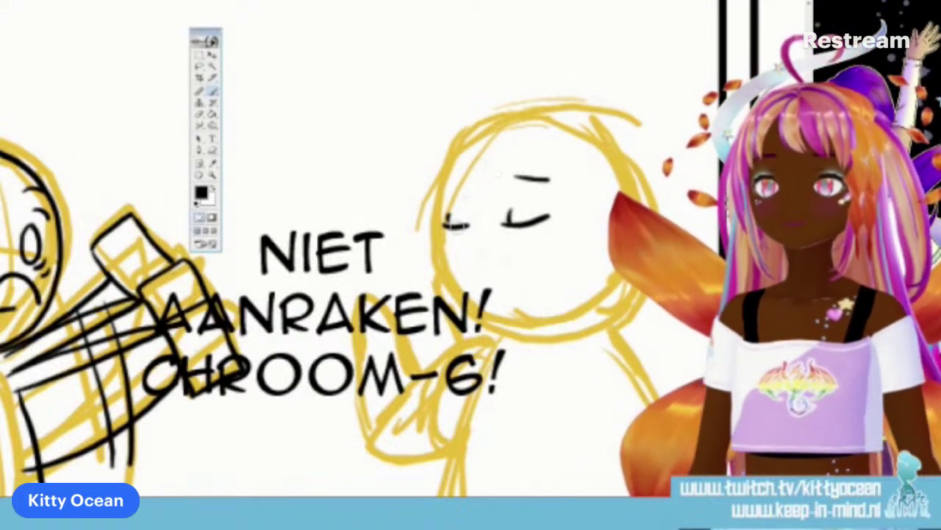
drag(444, 191, 471, 188)
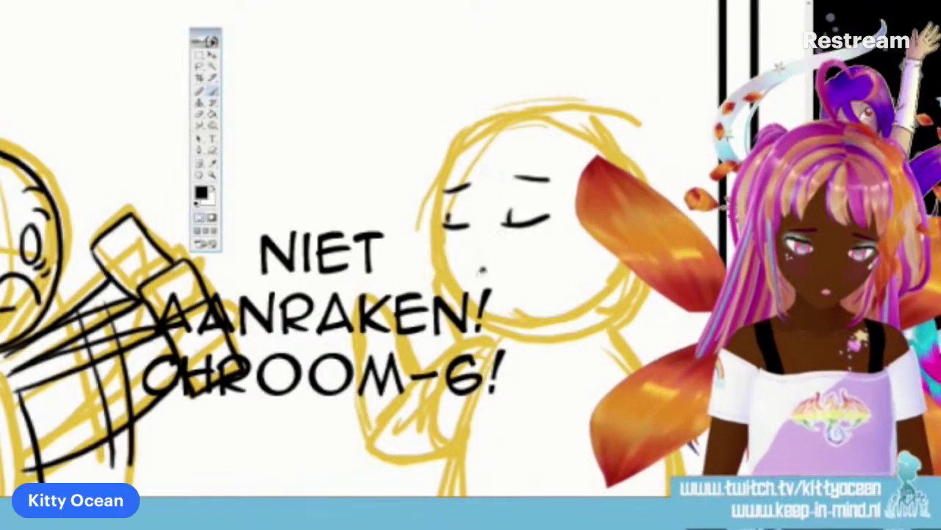
drag(483, 269, 489, 290)
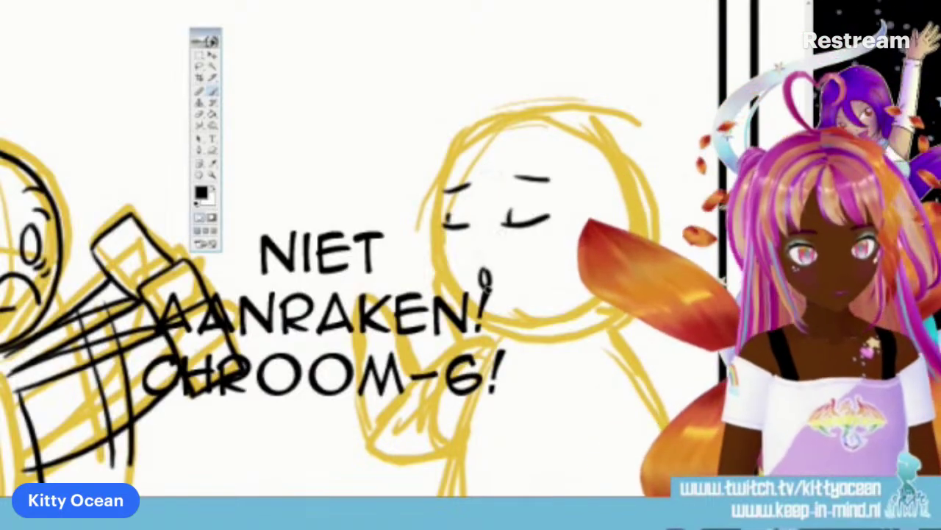
mouse_move(544, 327)
mouse_down()
mouse_move(595, 314)
mouse_move(616, 299)
mouse_up()
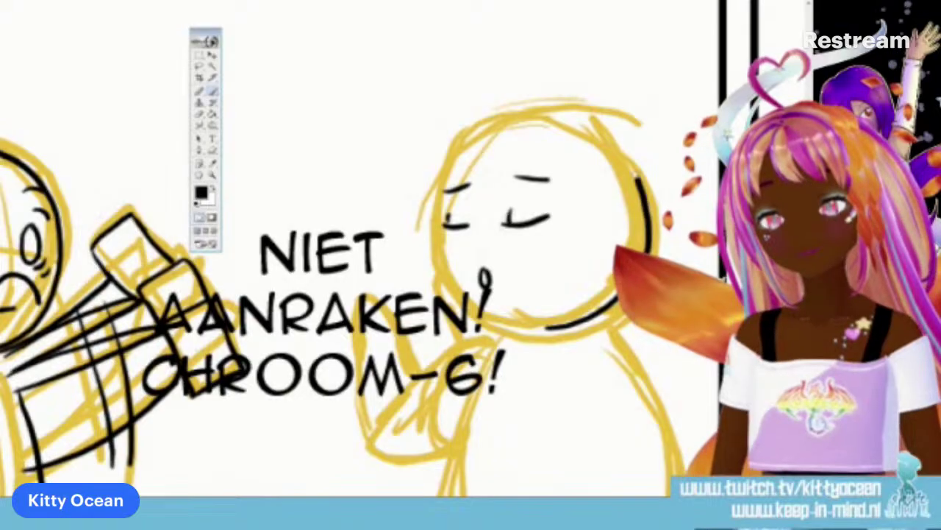
mouse_move(625, 150)
mouse_down()
mouse_move(510, 116)
mouse_move(421, 214)
mouse_move(492, 325)
mouse_move(512, 322)
mouse_up()
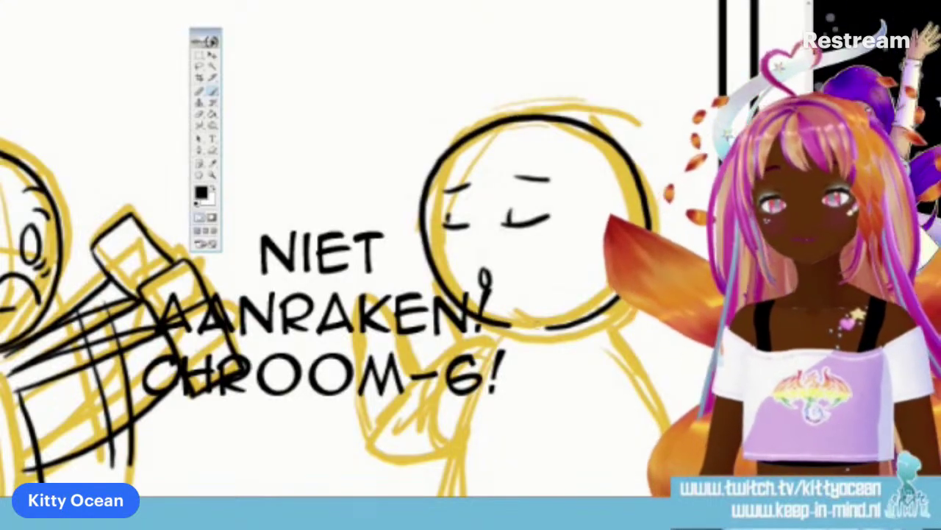
key(ctrl+z)
key(ctrl+z)
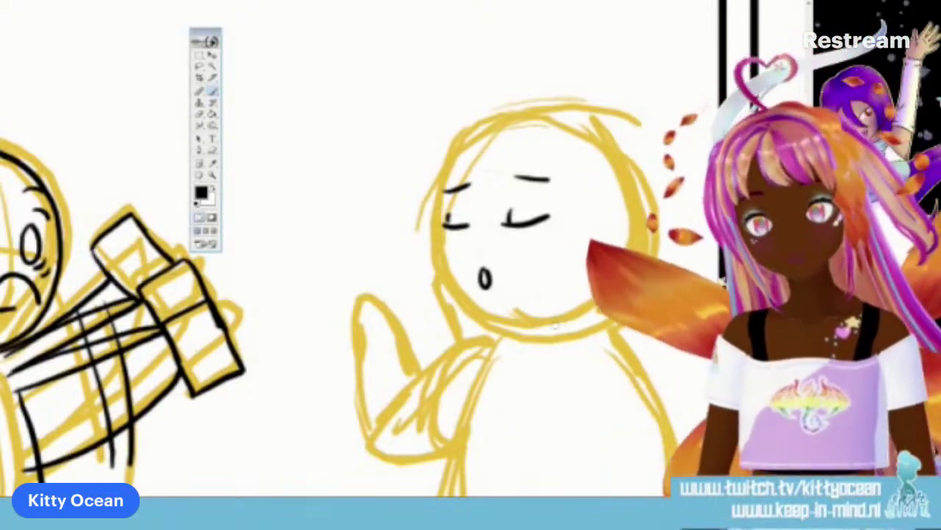
drag(588, 322, 556, 328)
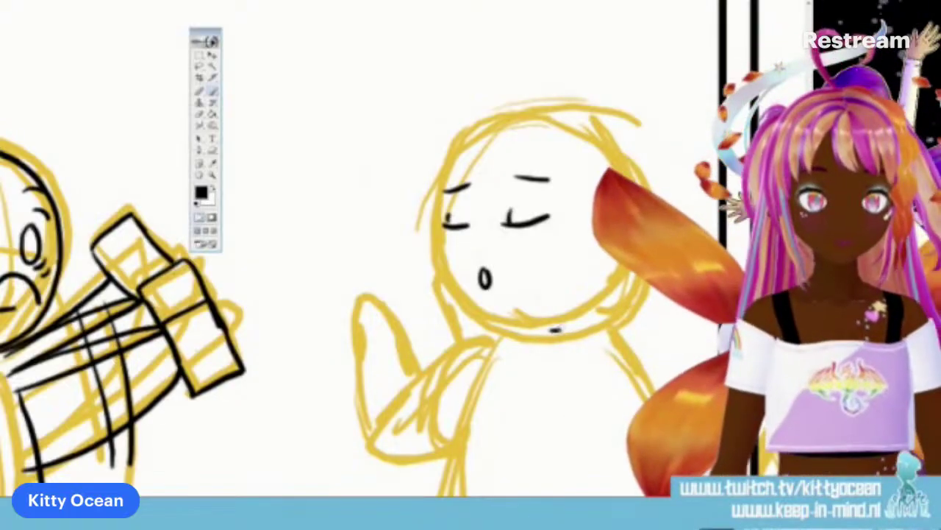
mouse_move(609, 141)
mouse_down()
mouse_move(558, 118)
mouse_move(493, 118)
mouse_move(455, 143)
mouse_move(418, 221)
mouse_move(429, 261)
mouse_move(521, 324)
mouse_up()
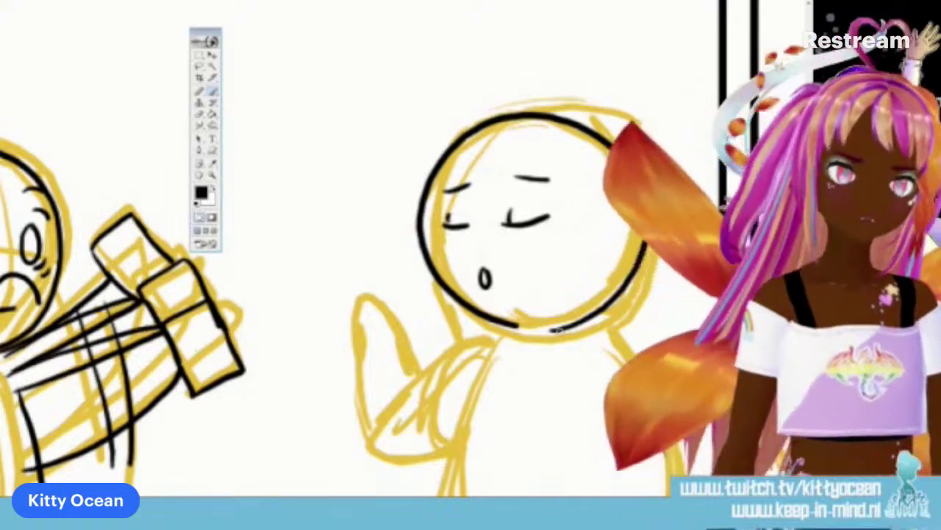
key(ctrl+z)
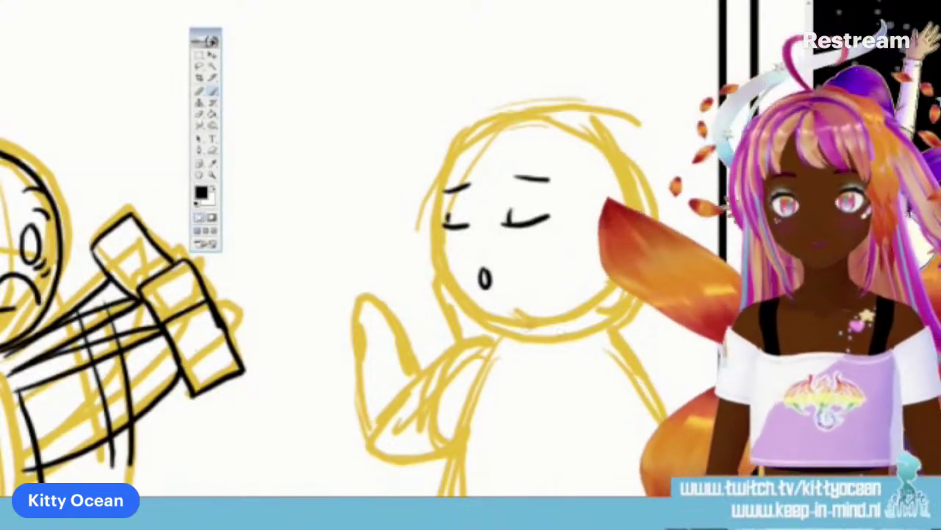
Step: Ink the third-panel closed-eyed figure's round head, raised hand and arm, bow tie, collar and body in black over the yellow sketch
mouse_move(537, 328)
mouse_down()
mouse_move(482, 315)
mouse_move(461, 298)
mouse_move(445, 278)
mouse_move(428, 214)
mouse_move(439, 175)
mouse_move(469, 142)
mouse_move(536, 114)
mouse_move(603, 133)
mouse_move(631, 160)
mouse_move(641, 202)
mouse_move(645, 239)
mouse_move(592, 324)
mouse_up()
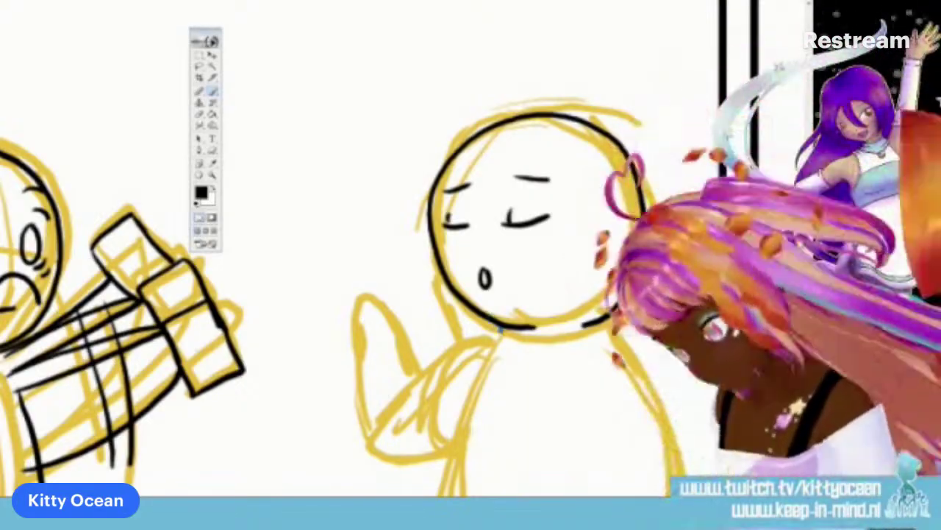
mouse_move(503, 324)
mouse_down()
mouse_move(485, 337)
mouse_move(542, 360)
mouse_move(462, 324)
mouse_move(484, 338)
mouse_move(452, 344)
mouse_move(396, 418)
mouse_up()
mouse_move(506, 359)
mouse_down()
mouse_move(472, 431)
mouse_move(429, 455)
mouse_move(378, 437)
mouse_move(355, 323)
mouse_move(416, 350)
mouse_up()
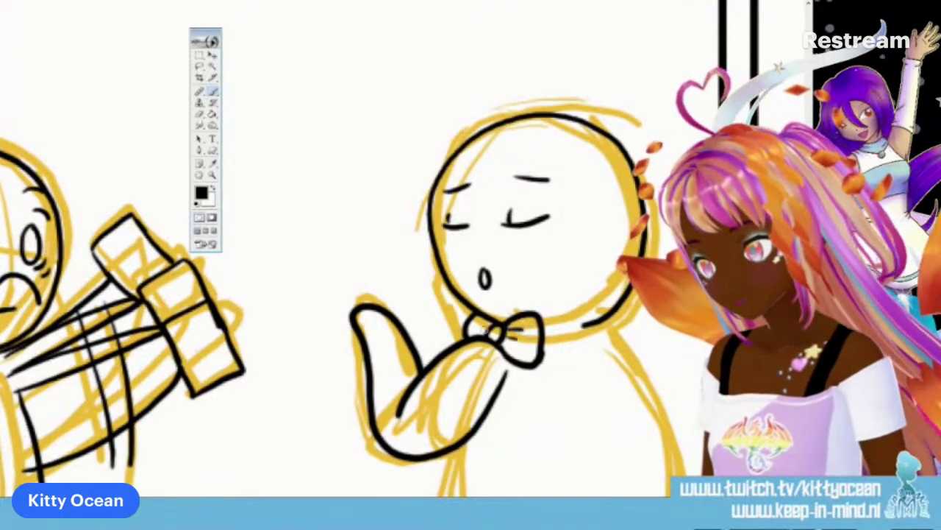
mouse_move(535, 326)
mouse_down()
mouse_move(603, 333)
mouse_move(647, 406)
mouse_move(661, 460)
mouse_up()
drag(460, 445, 456, 497)
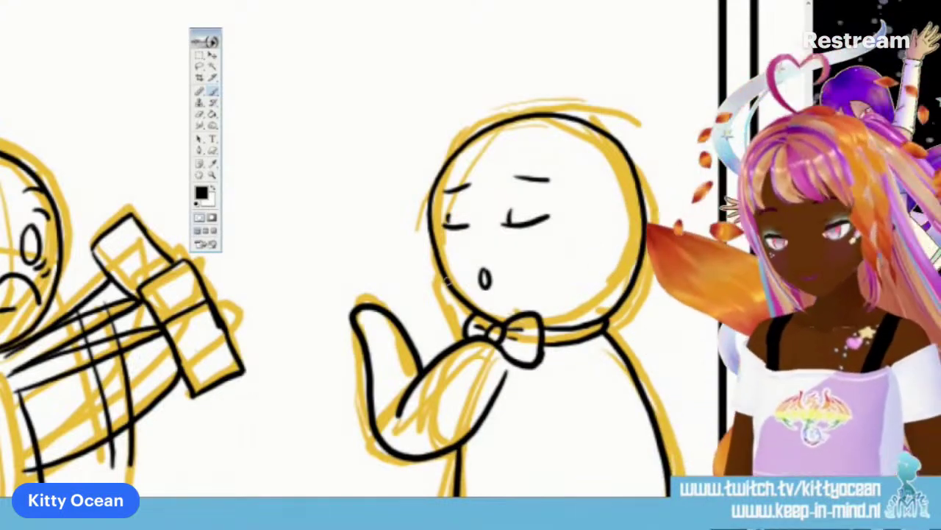
mouse_move(436, 278)
mouse_down()
mouse_move(446, 308)
mouse_move(463, 338)
mouse_up()
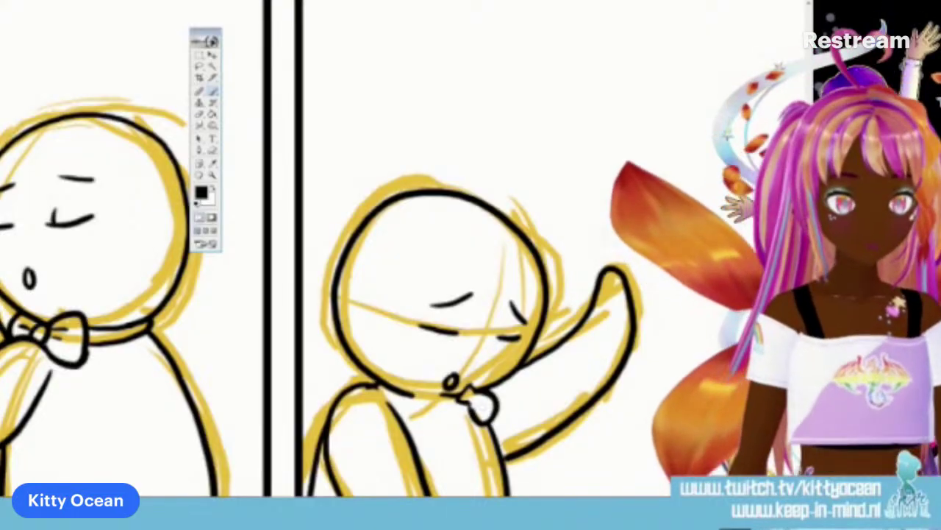
Step: Ink the round head outline of the second figure in the fourth panel in black, redrawing the first attempt
scroll(316, 250, right, 10)
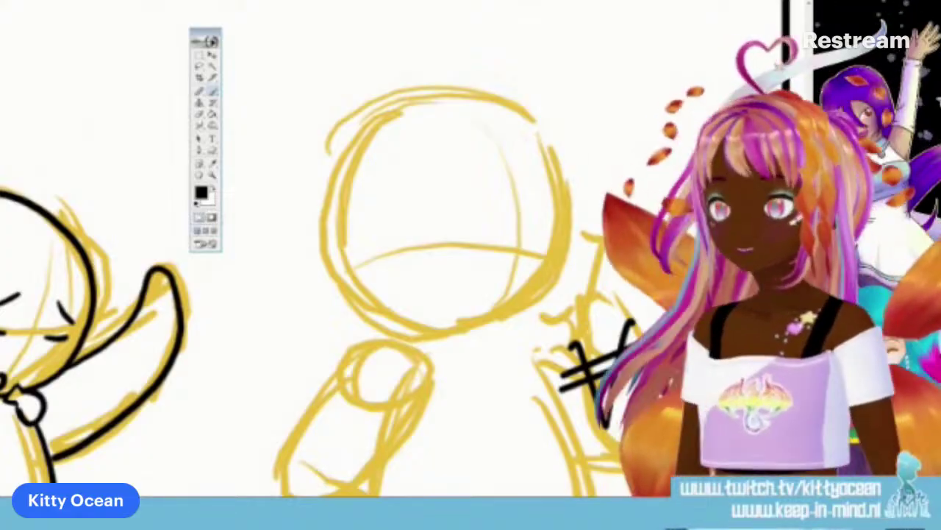
mouse_move(487, 332)
mouse_down()
mouse_move(534, 309)
mouse_move(558, 278)
mouse_move(569, 232)
mouse_move(553, 163)
mouse_move(509, 111)
mouse_move(439, 99)
mouse_move(387, 116)
mouse_move(323, 195)
mouse_move(328, 272)
mouse_move(394, 335)
mouse_move(456, 336)
mouse_up()
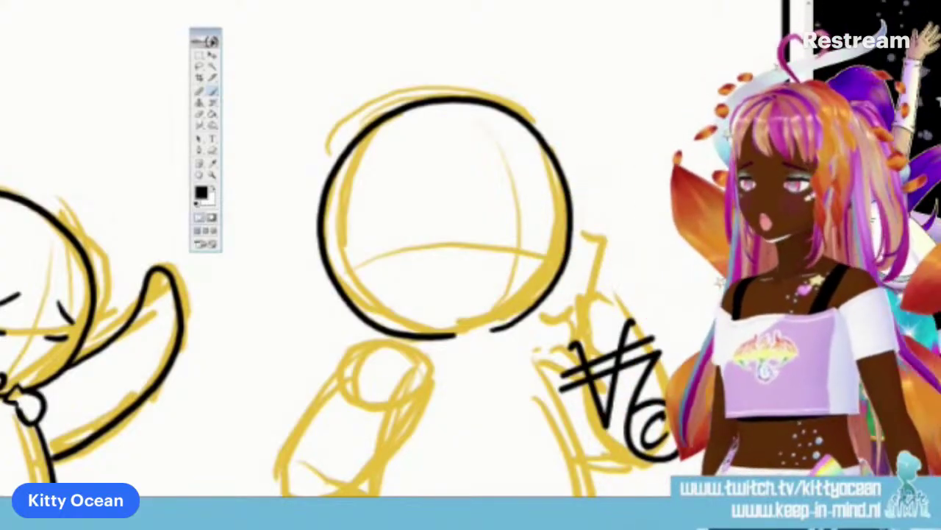
key(ctrl+z)
mouse_move(500, 330)
mouse_down()
mouse_move(558, 272)
mouse_move(567, 213)
mouse_move(555, 155)
mouse_move(531, 118)
mouse_move(496, 101)
mouse_move(428, 99)
mouse_move(384, 114)
mouse_move(353, 149)
mouse_move(331, 224)
mouse_move(346, 275)
mouse_move(384, 321)
mouse_move(466, 341)
mouse_up()
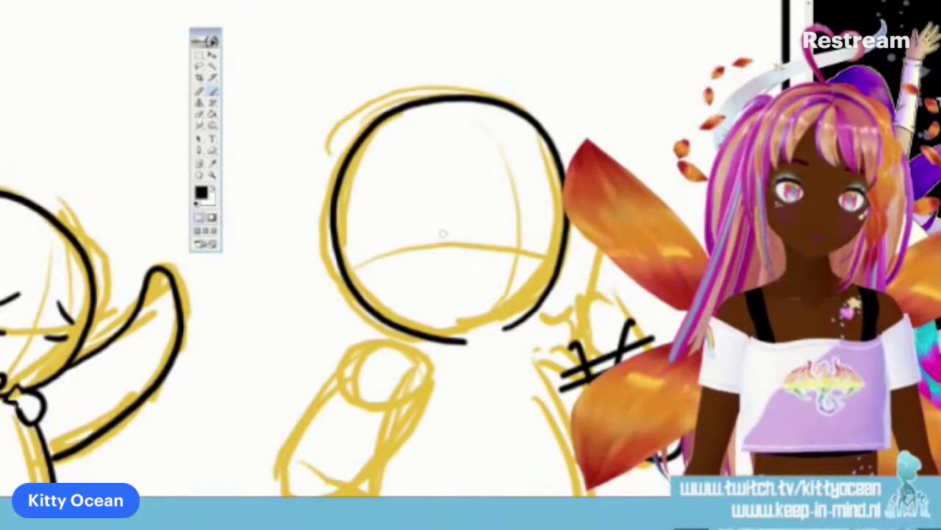
Step: Draw arched happy eyes, raised eyebrows and a wide open smile in black on the fourth panel's second figure
mouse_move(432, 246)
mouse_down()
mouse_move(450, 213)
mouse_move(469, 241)
mouse_move(548, 237)
mouse_up()
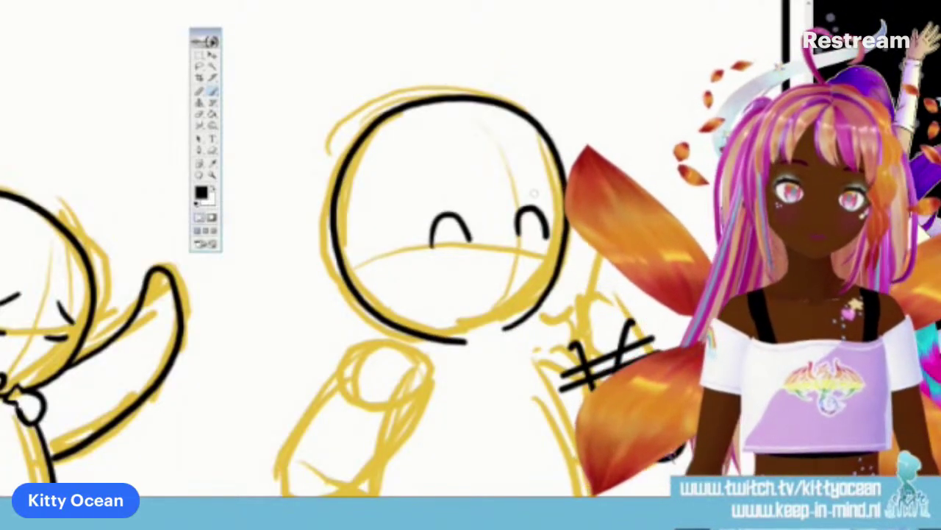
key(ctrl+z)
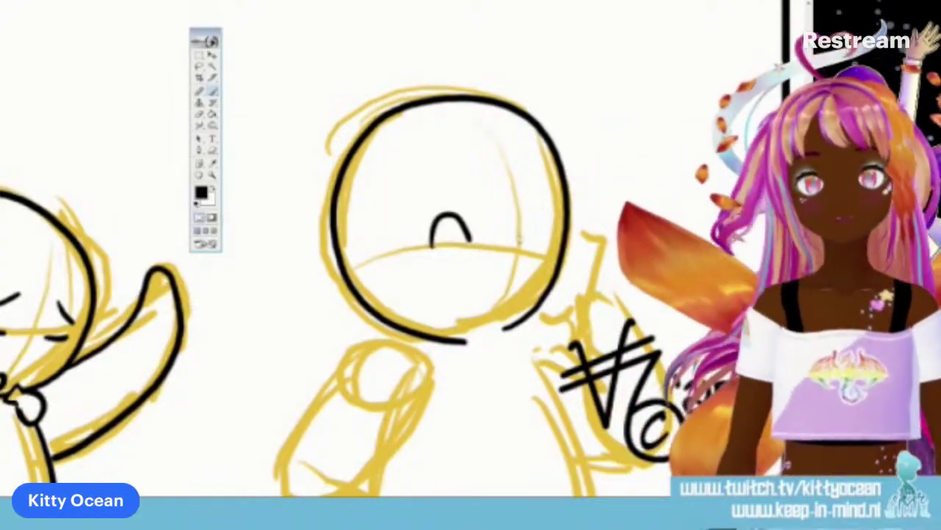
mouse_move(518, 243)
mouse_down()
mouse_move(533, 206)
mouse_move(550, 239)
mouse_up()
drag(406, 202, 440, 174)
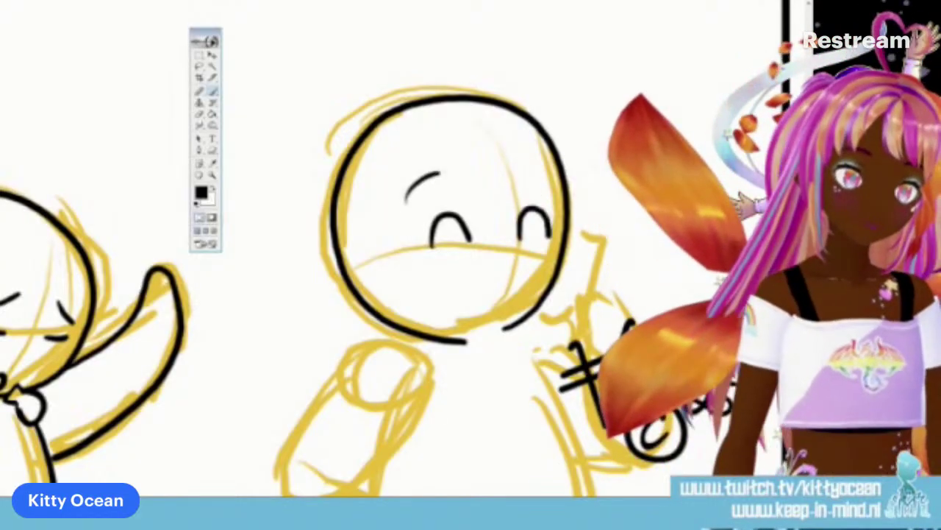
drag(521, 176, 545, 172)
drag(439, 269, 515, 259)
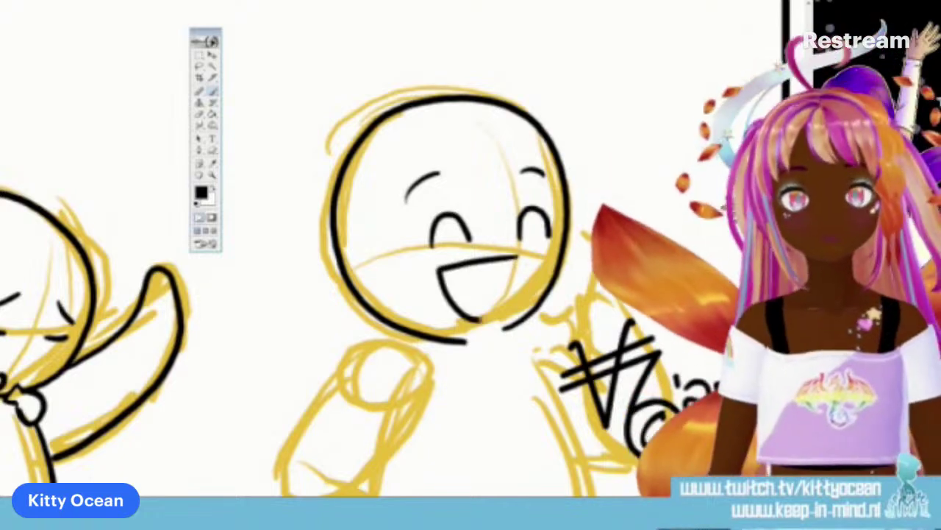
Step: Ink the fourth panel's laughing figure with a teeth line, bow tie, collar, bent arm and torso side in black over the yellow sketch
drag(449, 297, 506, 281)
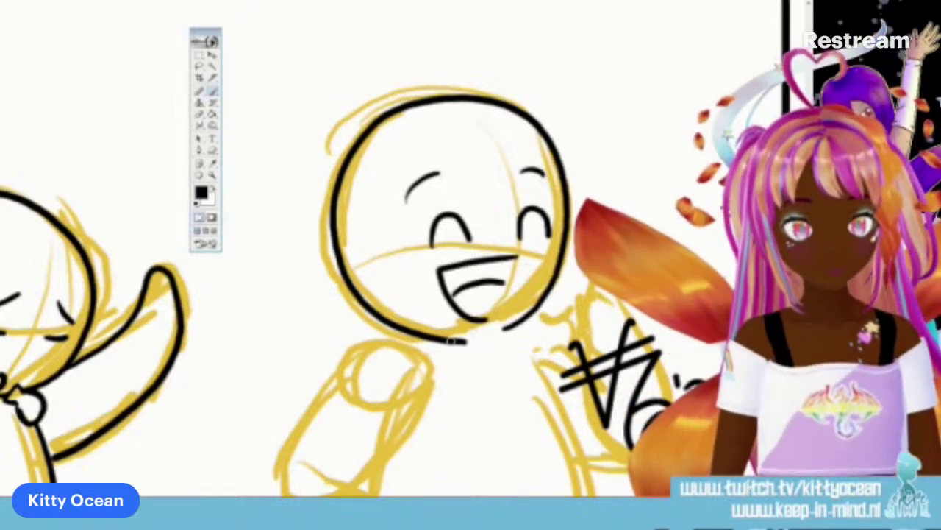
mouse_move(480, 347)
mouse_down()
mouse_move(523, 319)
mouse_move(521, 363)
mouse_move(462, 338)
mouse_move(442, 356)
mouse_move(481, 362)
mouse_up()
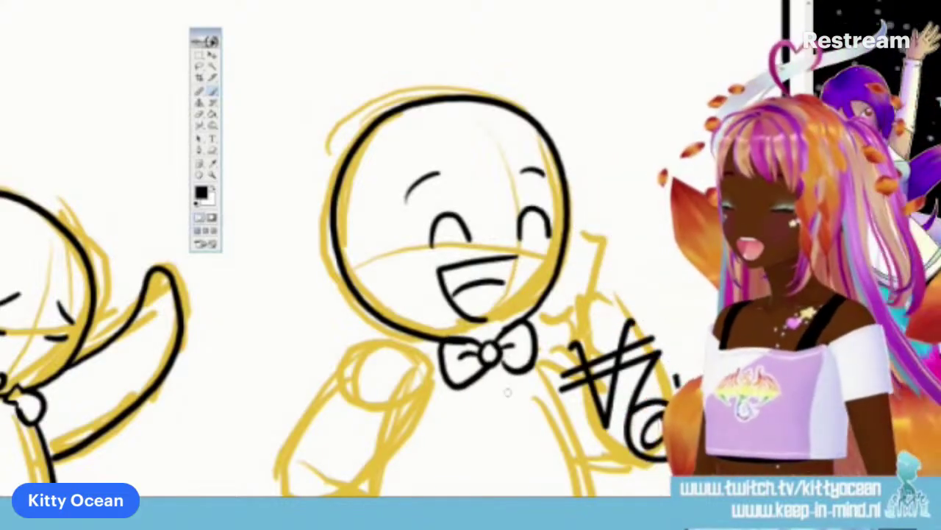
mouse_move(396, 335)
mouse_down()
mouse_move(441, 353)
mouse_move(378, 340)
mouse_move(318, 392)
mouse_move(290, 494)
mouse_up()
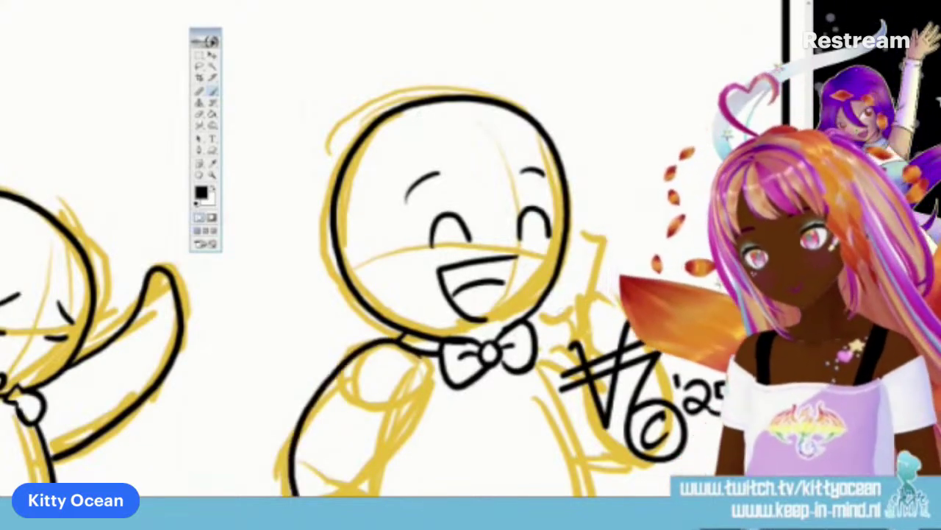
mouse_move(421, 352)
mouse_down()
mouse_move(403, 431)
mouse_move(370, 478)
mouse_move(344, 480)
mouse_up()
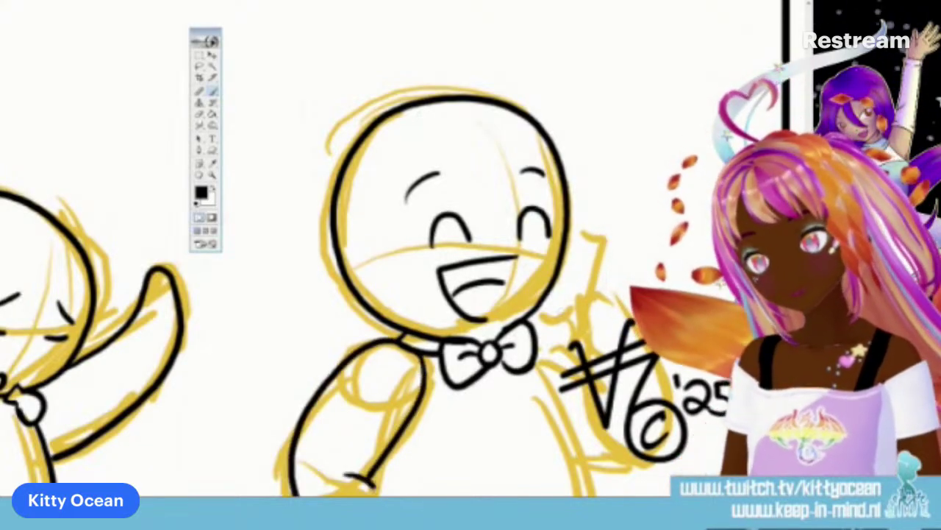
drag(534, 363, 585, 494)
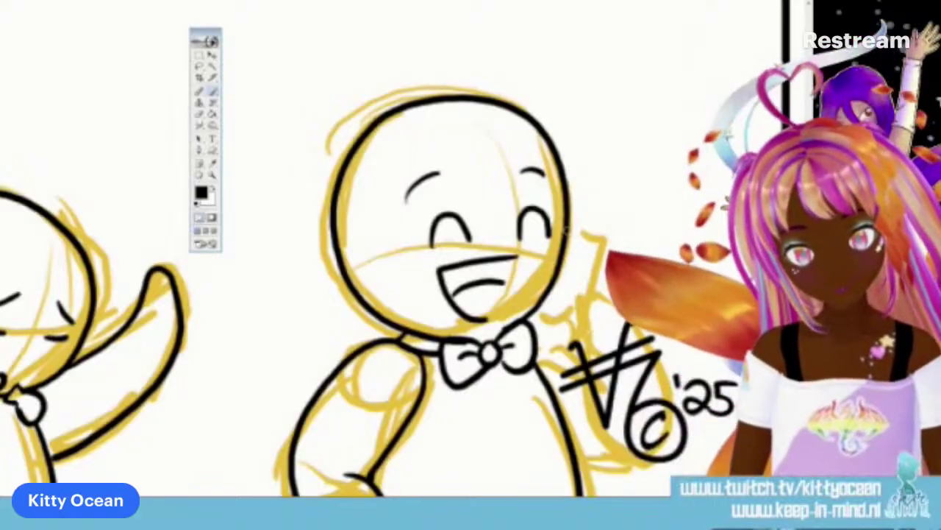
Step: Ink the card with its small symbols behind the fourth-panel laughing figure's head, and the raised arm holding it, in black
drag(535, 332, 571, 340)
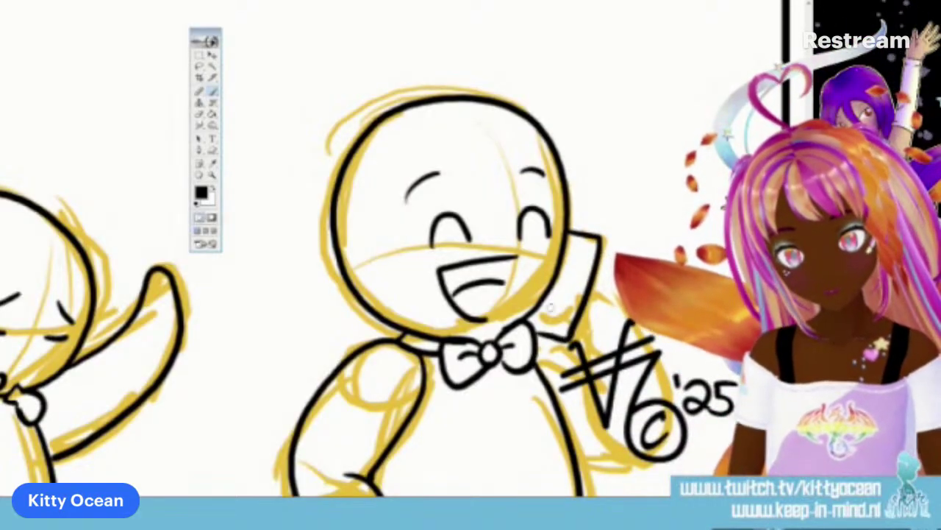
drag(550, 308, 545, 321)
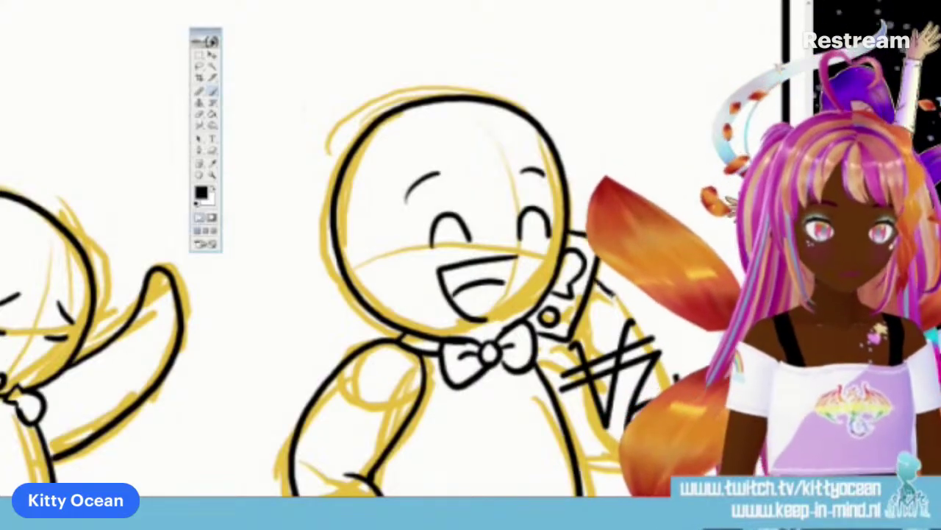
mouse_move(578, 306)
mouse_down()
mouse_move(576, 343)
mouse_move(597, 277)
mouse_move(655, 471)
mouse_up()
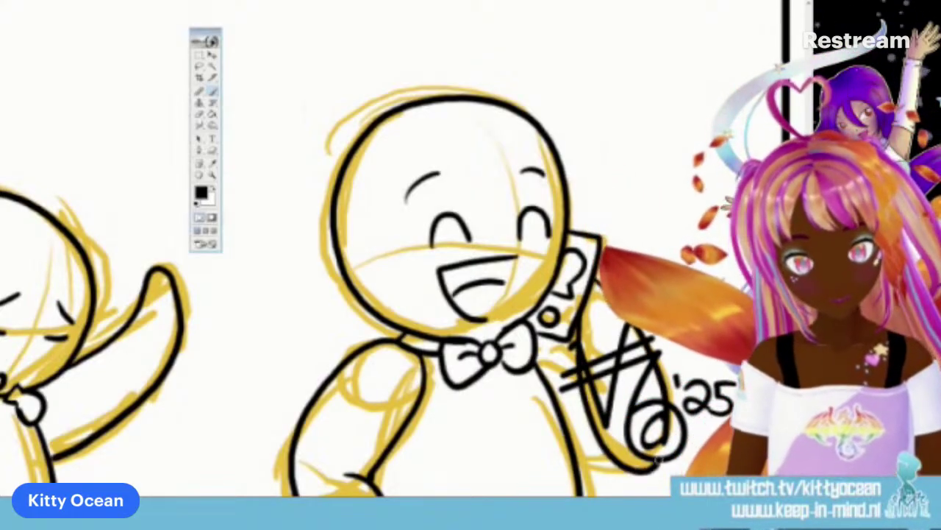
drag(537, 340, 579, 362)
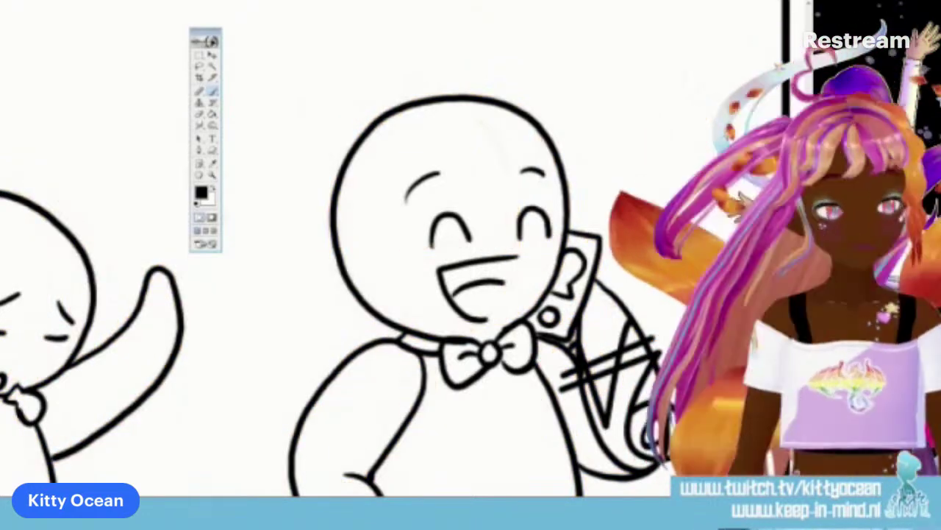
Step: Cut away the blank white areas around the inked figures in all four panels and show the tram backdrop behind the white characters
key(ctrl+minus)
key(ctrl+minus)
key(ctrl+minus)
key(ctrl+minus)
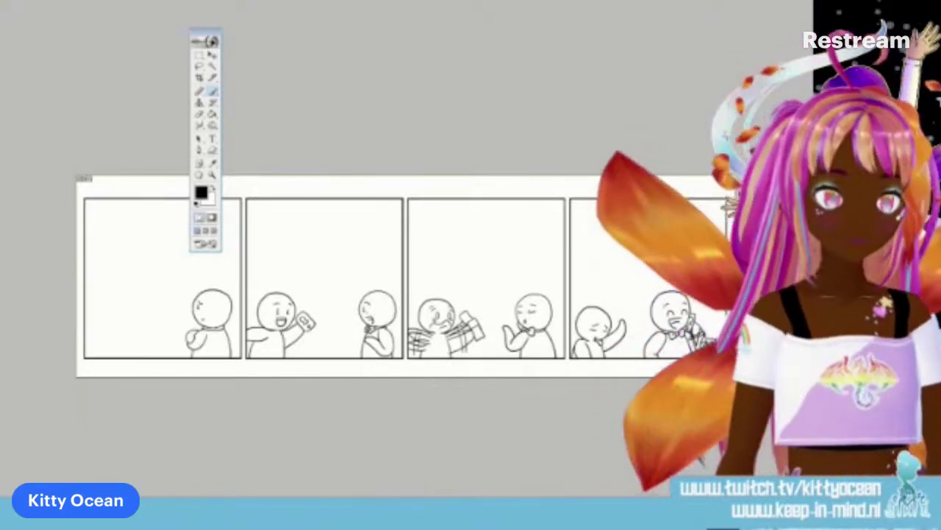
key(ctrl+a)
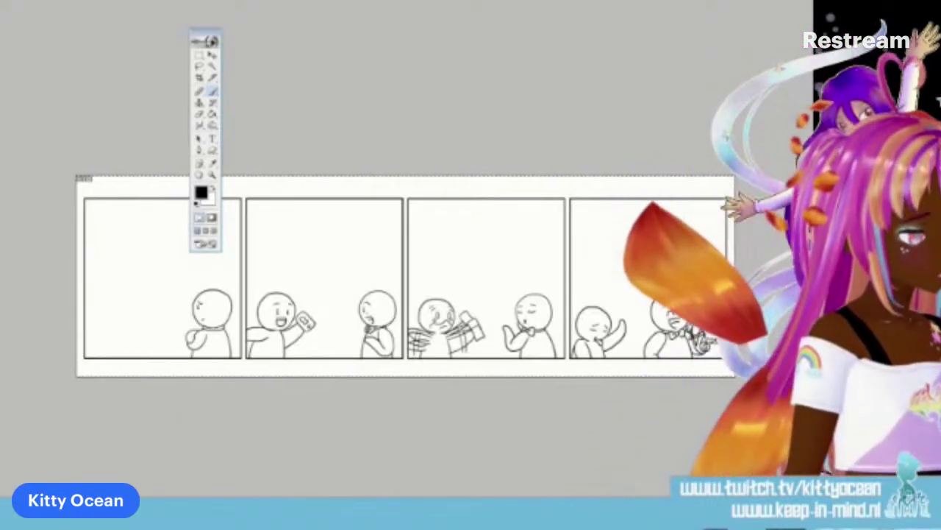
key(ctrl+d)
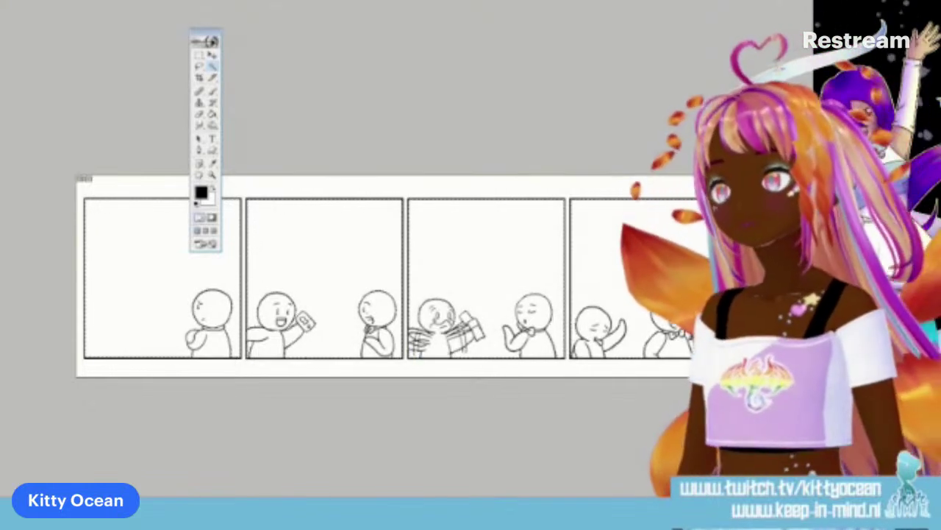
key(l)
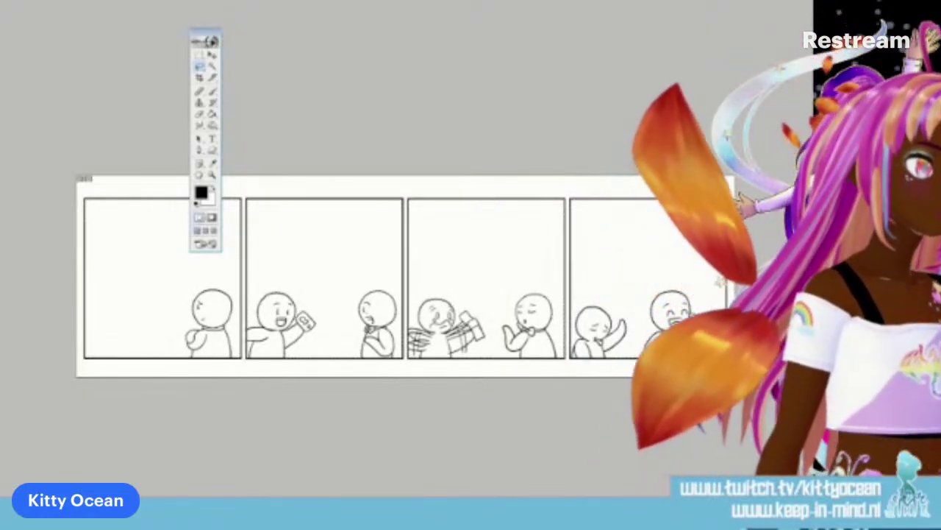
key(ctrl+z)
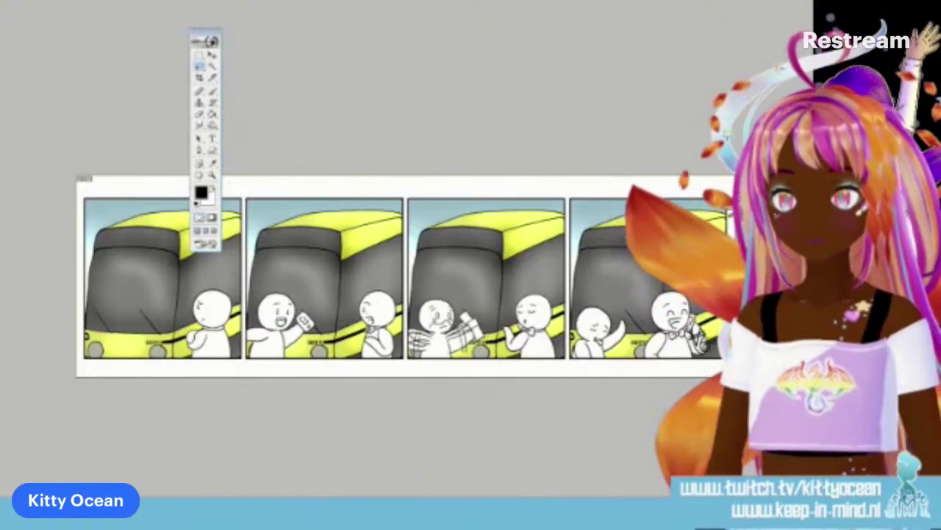
Step: Choose a mid grey and fill the objects held by the left figures in the second and third panels with it
click(201, 193)
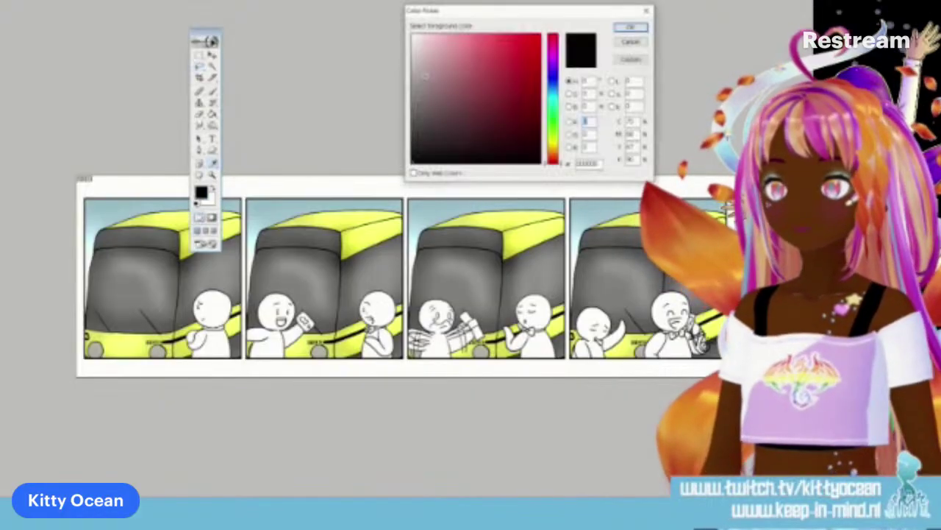
click(629, 28)
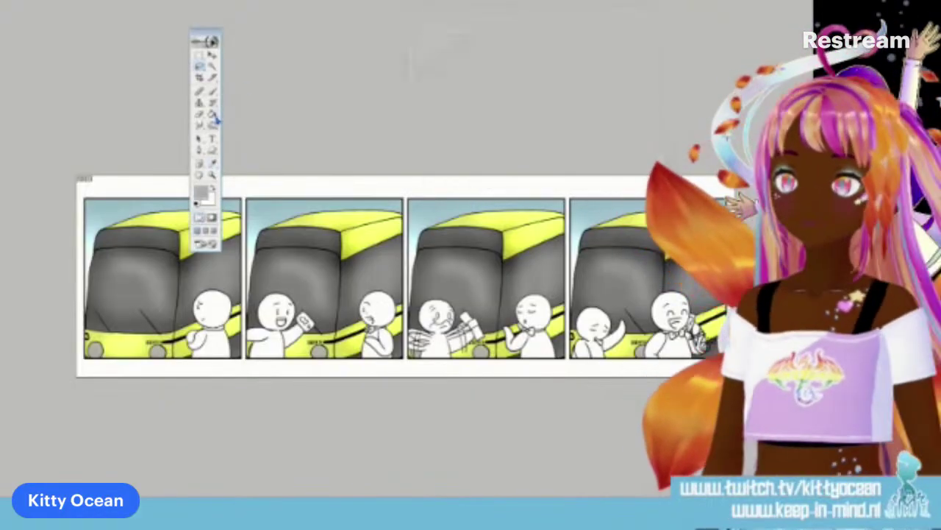
click(212, 115)
click(303, 321)
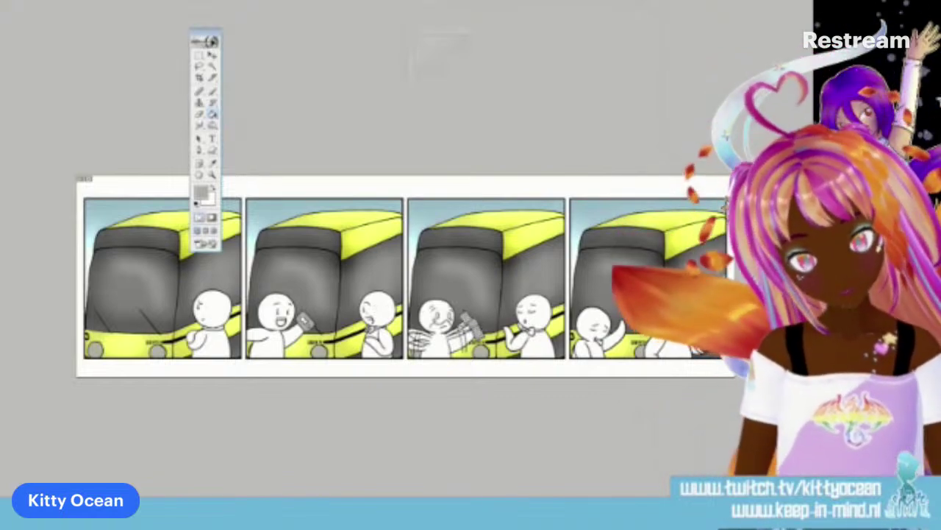
Step: Pick a muted green as the second colour and a light grey for colouring the details of the held objects
click(202, 192)
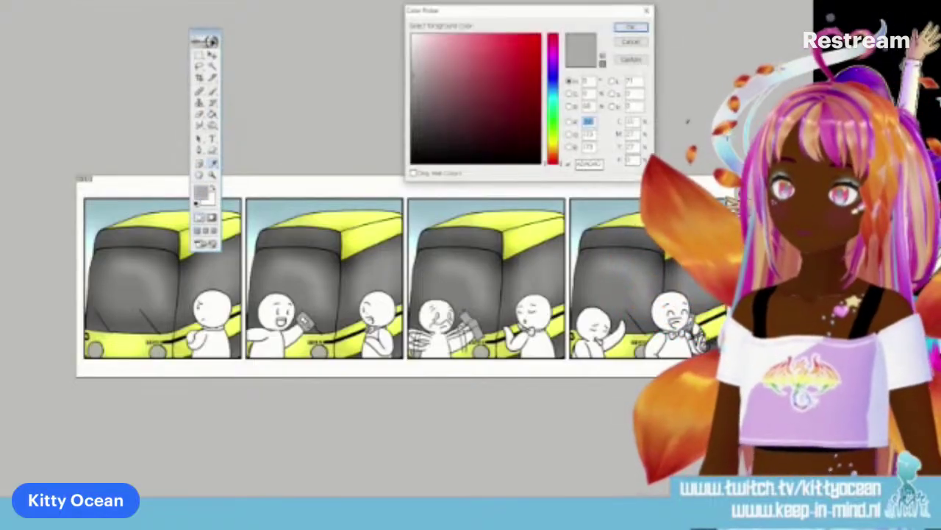
click(552, 120)
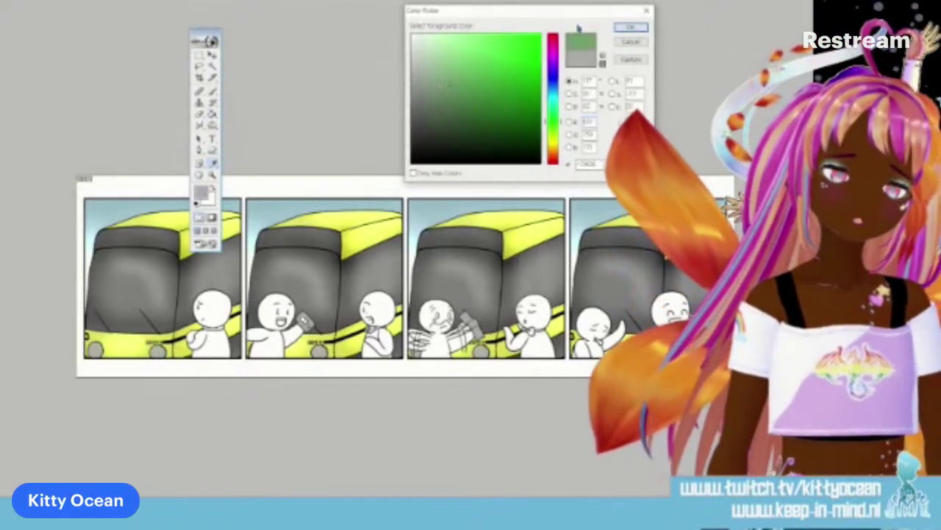
click(631, 27)
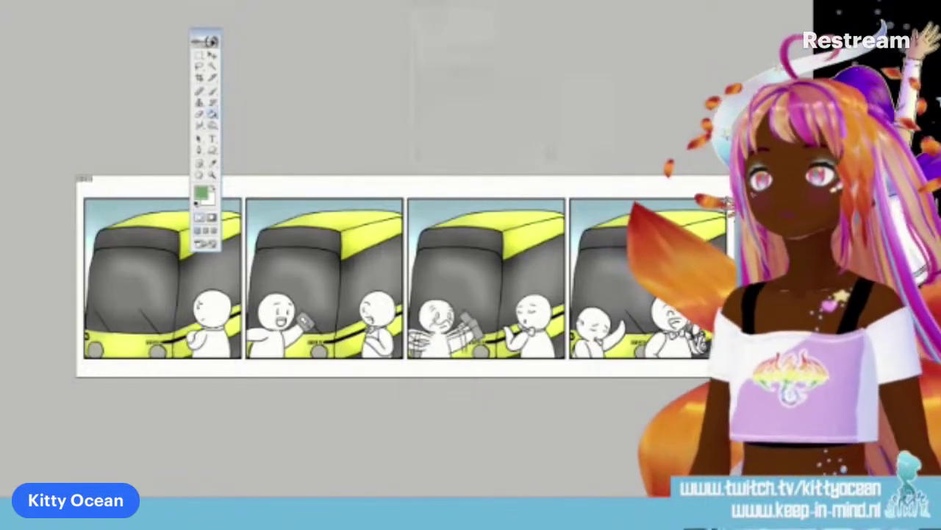
key(b)
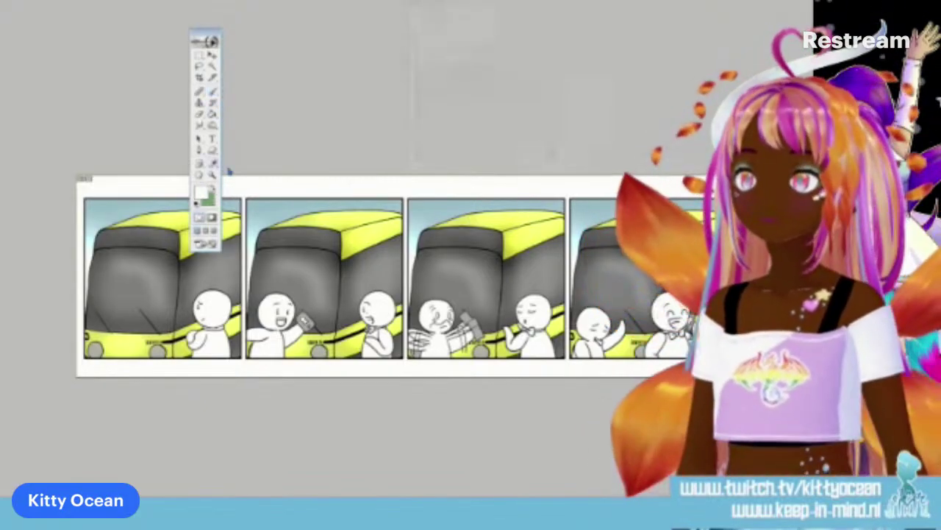
click(200, 193)
click(627, 27)
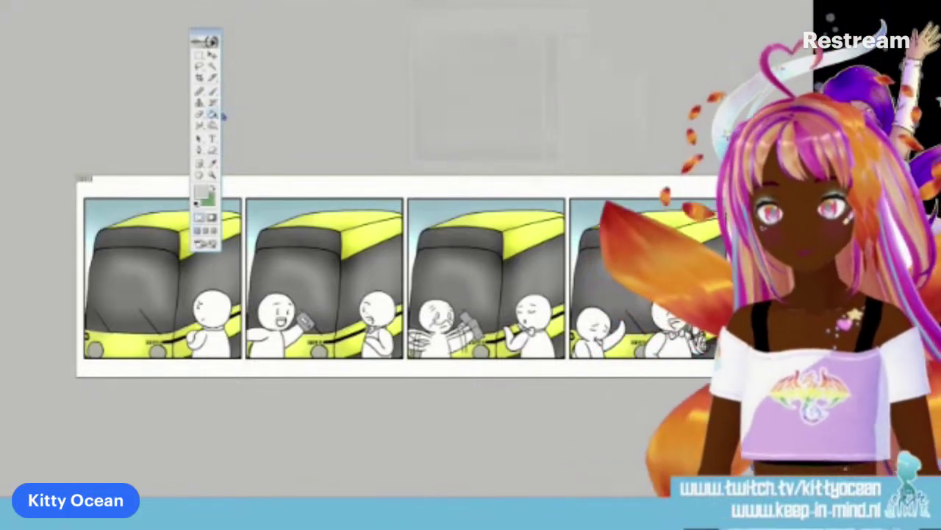
key(b)
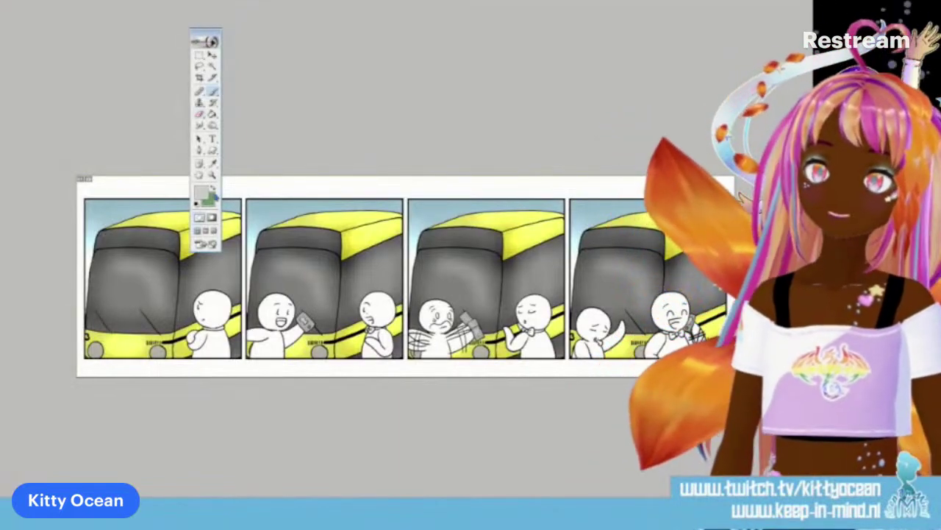
Step: Choose a muted red and fill the first-panel figure's collar and the second-panel right figure's collar and bow tie with it
click(203, 193)
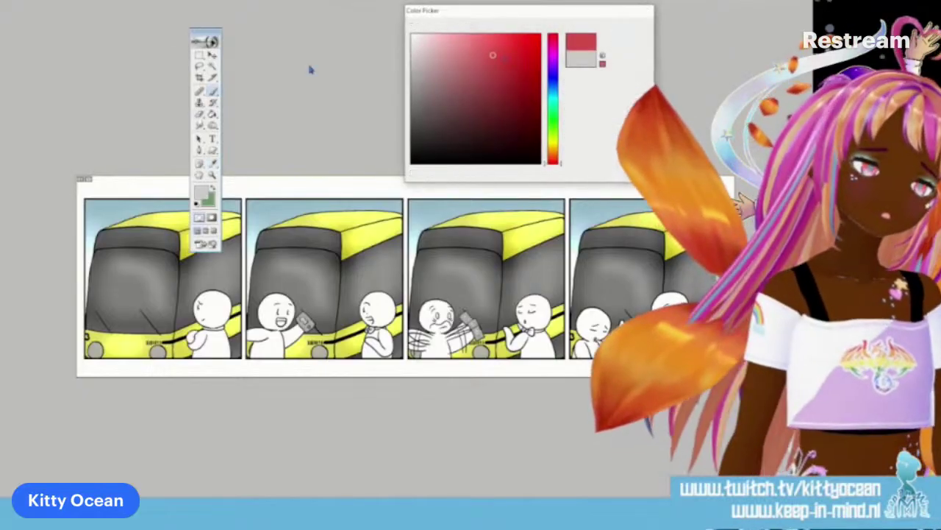
key(Return)
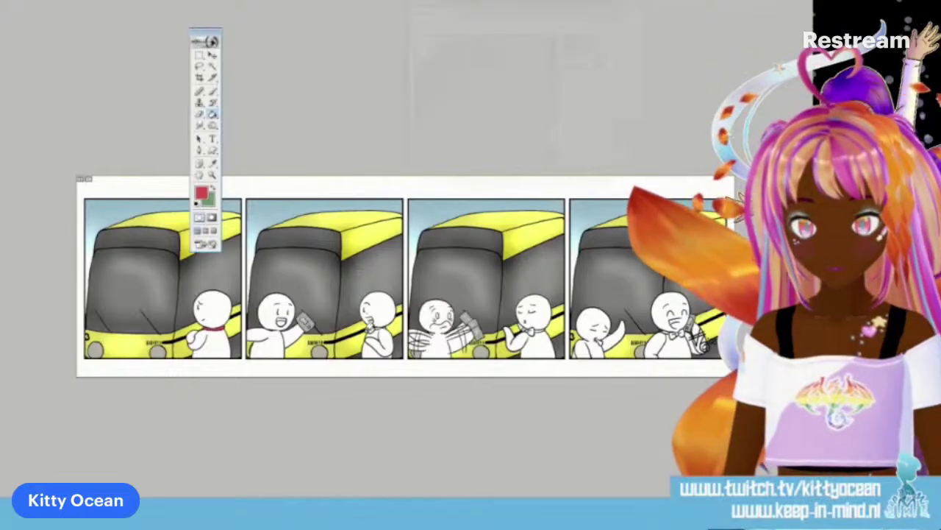
key(ctrl+plus)
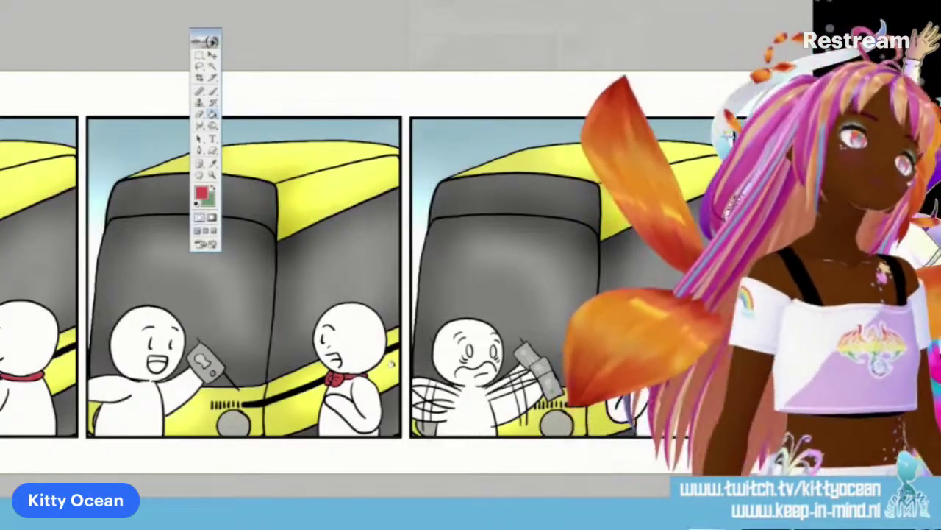
Step: Select the blank areas around the figures in all four panels, delete them from the white layer to uncover the tram backdrop, and deselect
key(b)
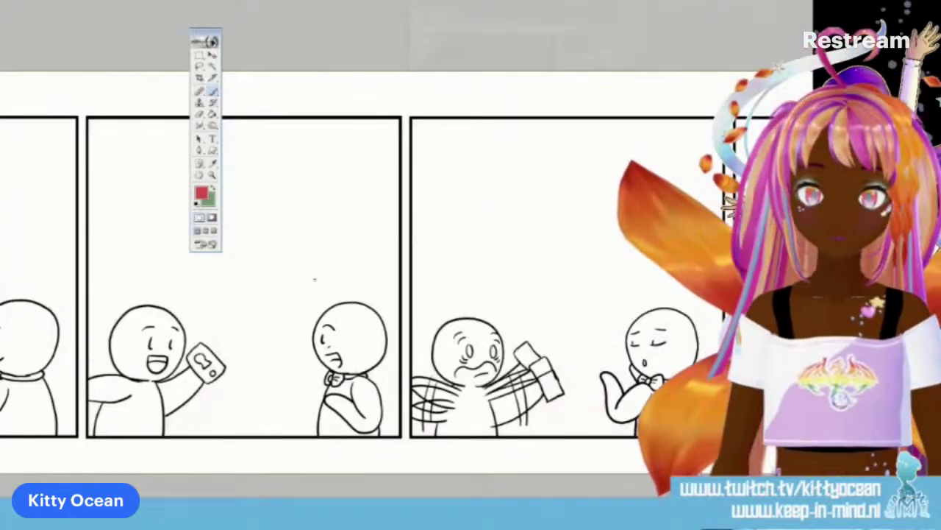
click(212, 66)
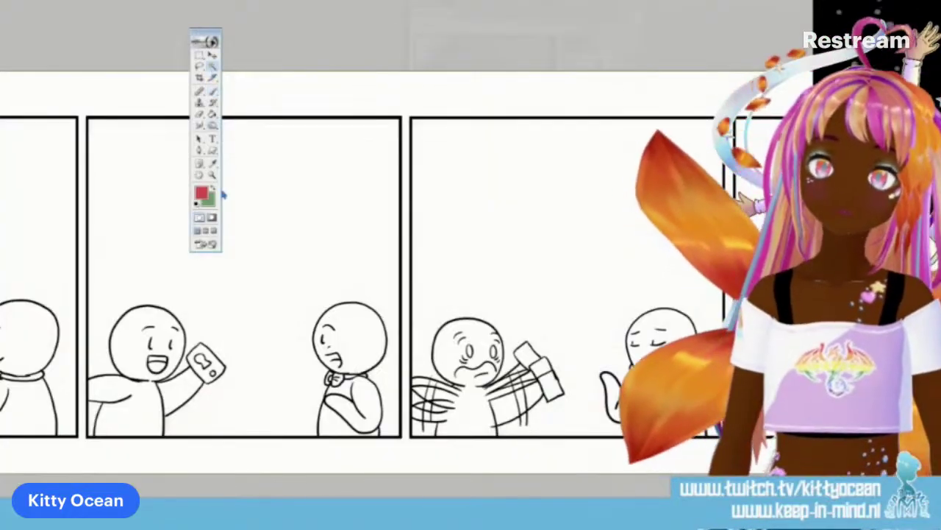
click(231, 217)
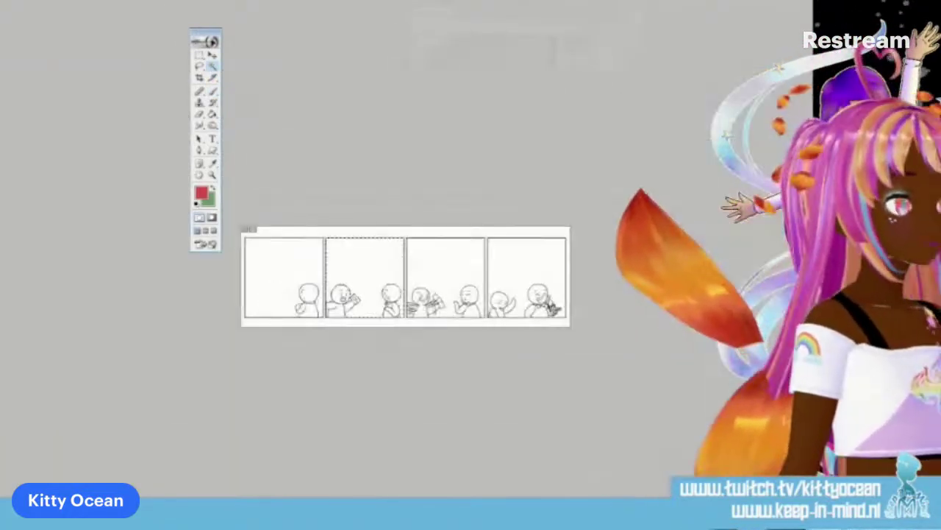
key(ctrl+minus)
key(ctrl+minus)
key(ctrl+minus)
key(ctrl+minus)
key(ctrl+plus)
shift+click(292, 320)
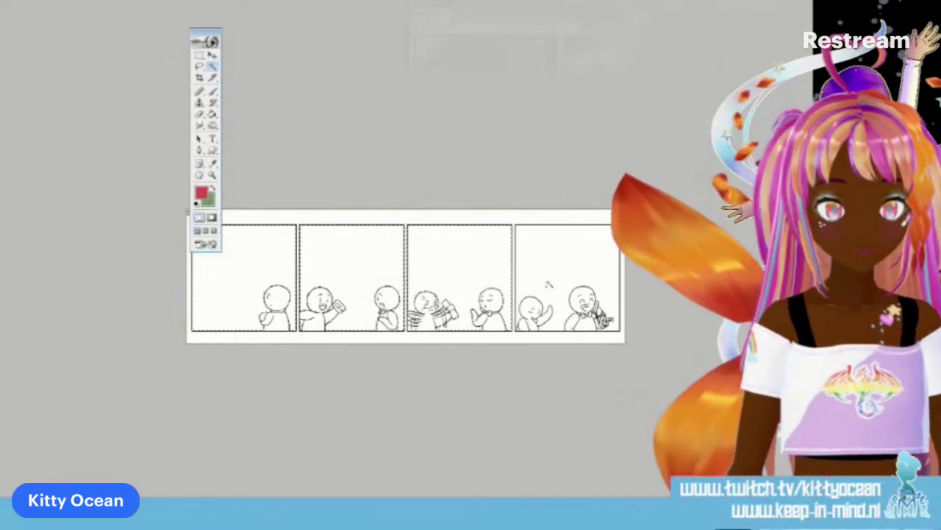
key(ctrl+plus)
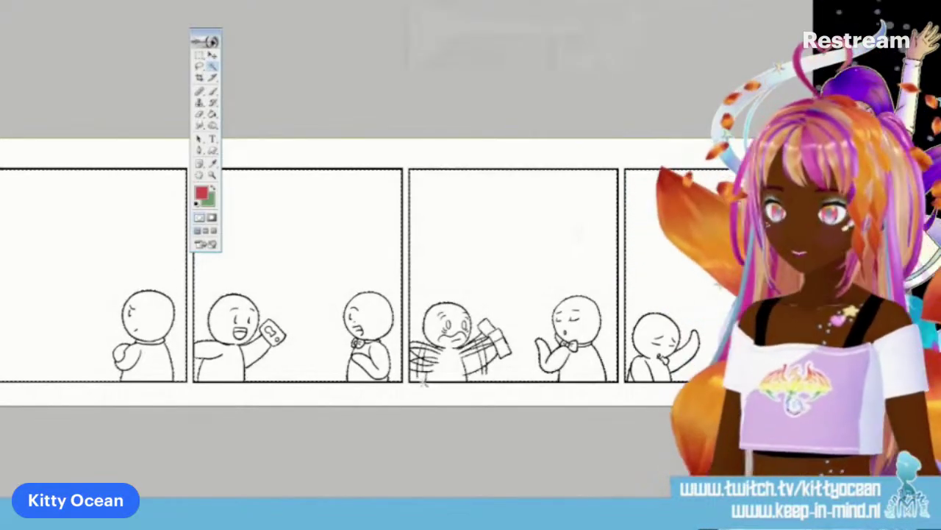
scroll(424, 383, right, 1)
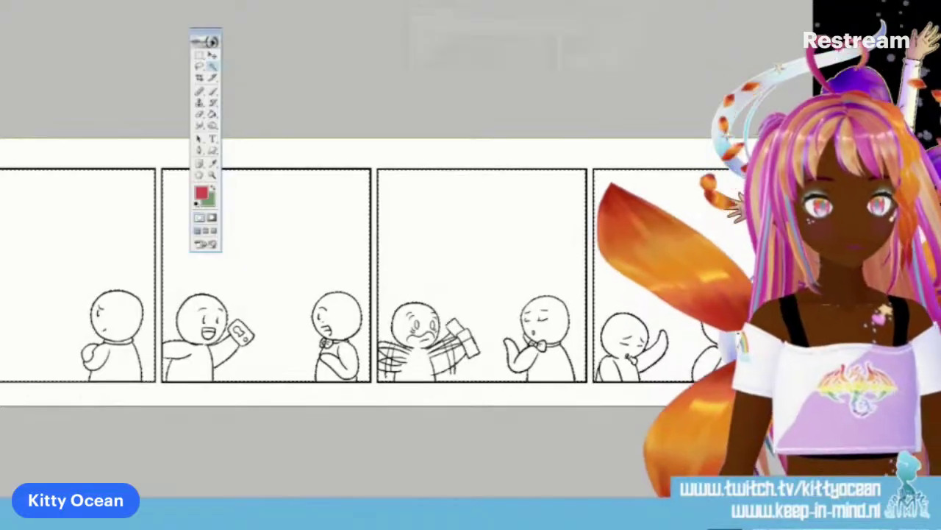
click(200, 67)
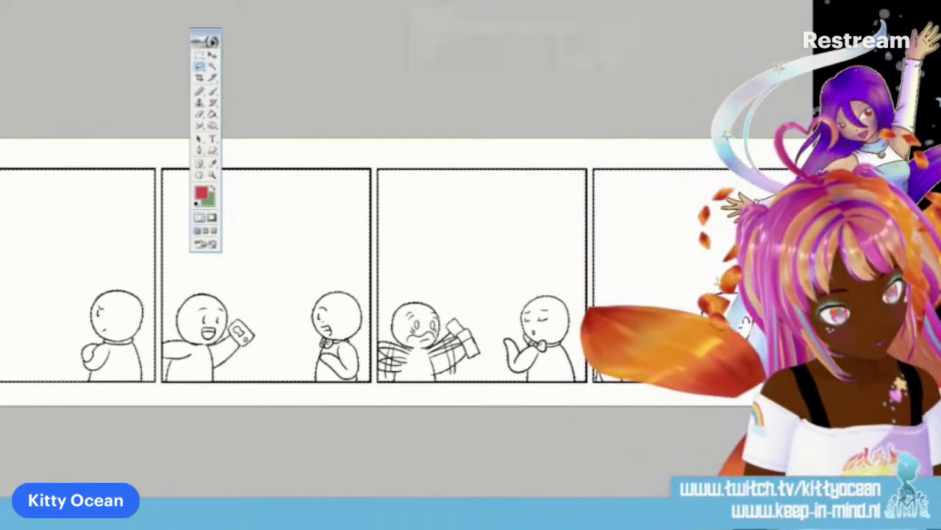
key(Delete)
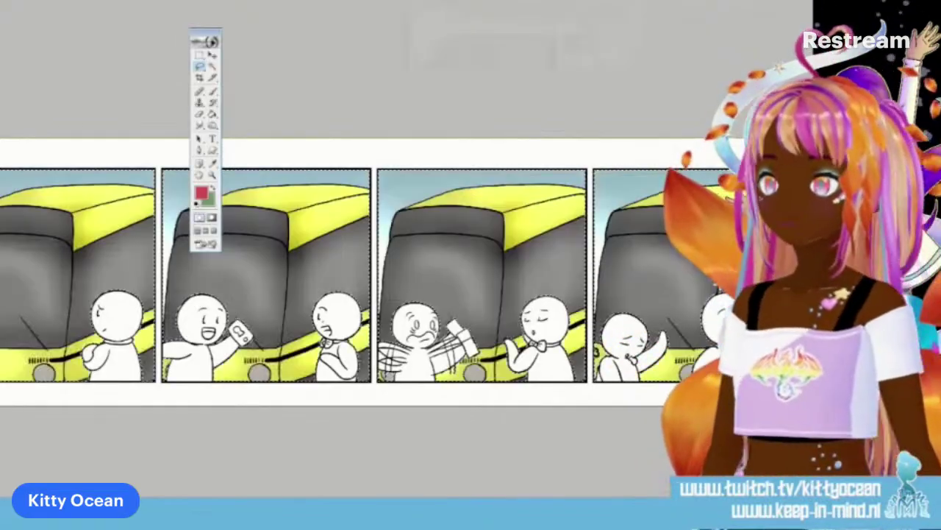
key(ctrl+d)
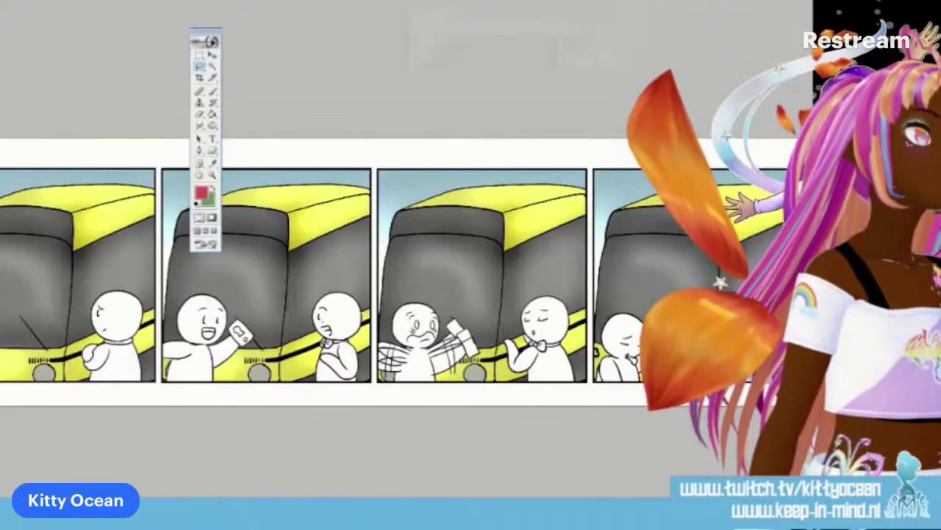
Step: Send the white layer backward beneath the colours and fill the right figures' bow ties in the third and fourth panels with the muted red
key(ctrl+[)
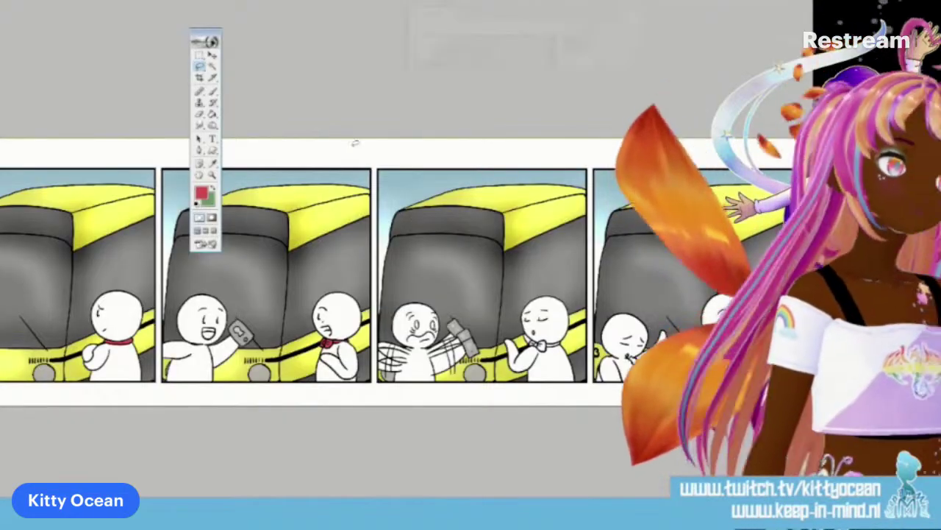
key(g)
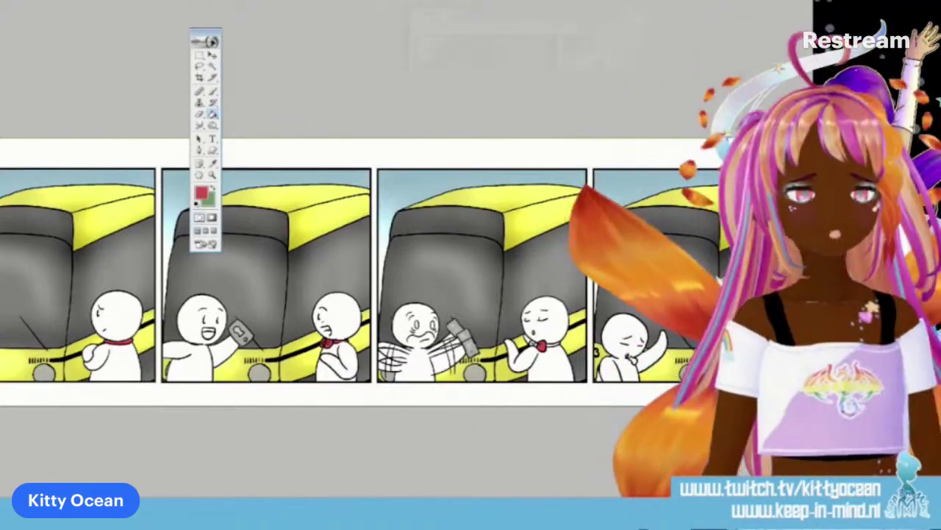
key(ctrl+plus)
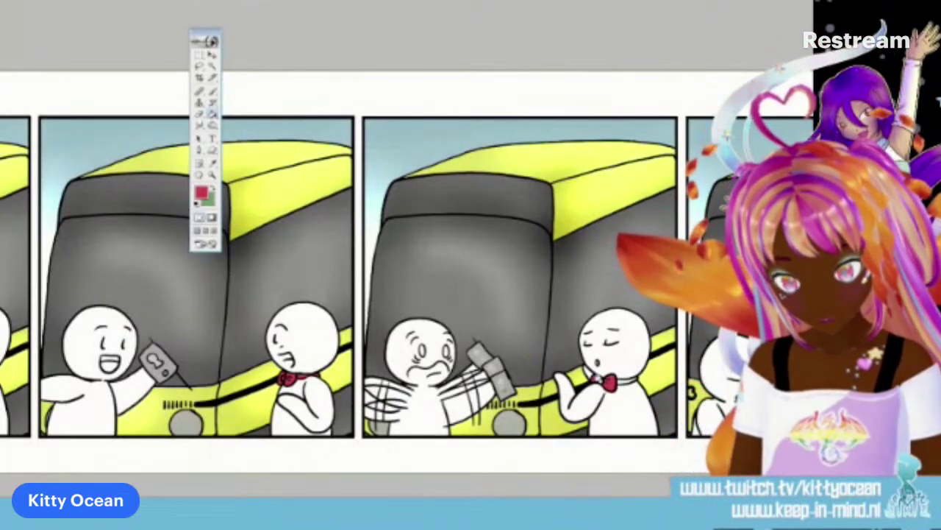
scroll(377, 276, right, 5)
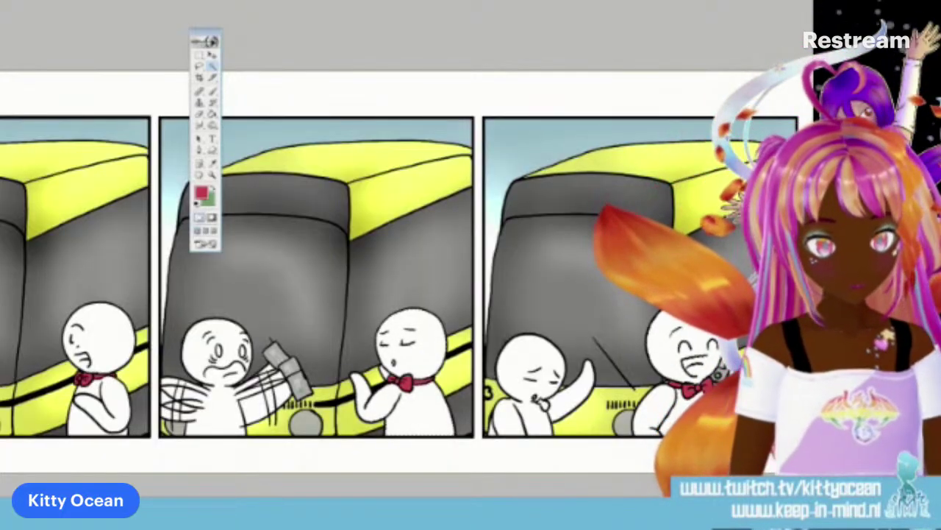
Step: Select the white heads and bodies of the right-hand figures in all four panels
click(199, 67)
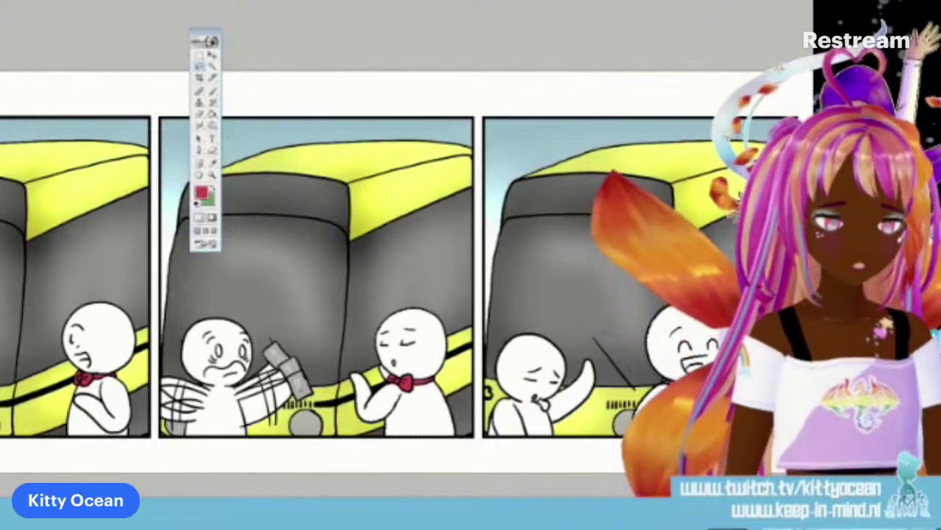
scroll(306, 277, left, 5)
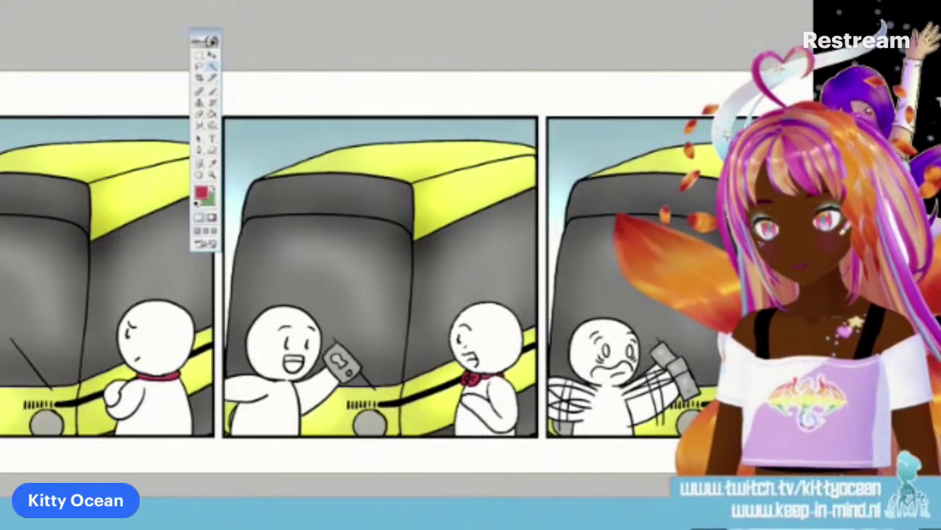
scroll(318, 276, left, 2)
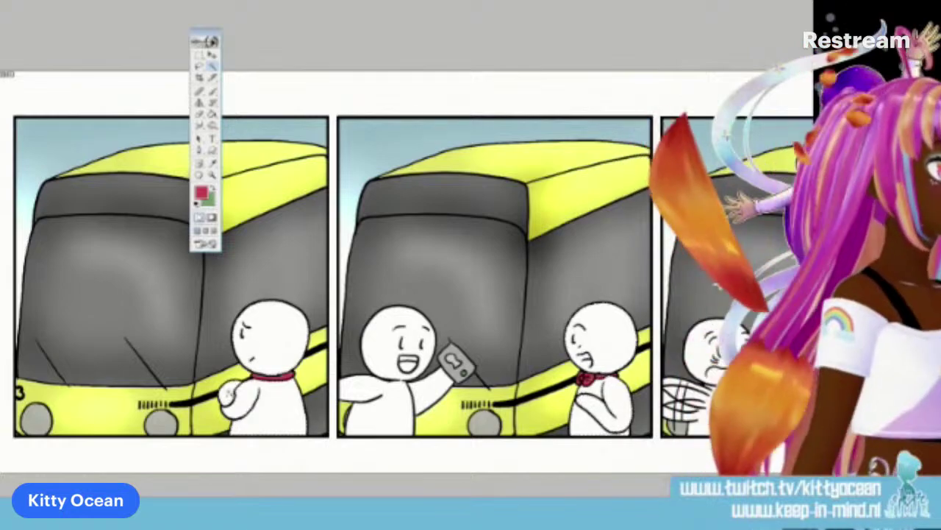
key(ctrl+minus)
key(ctrl+minus)
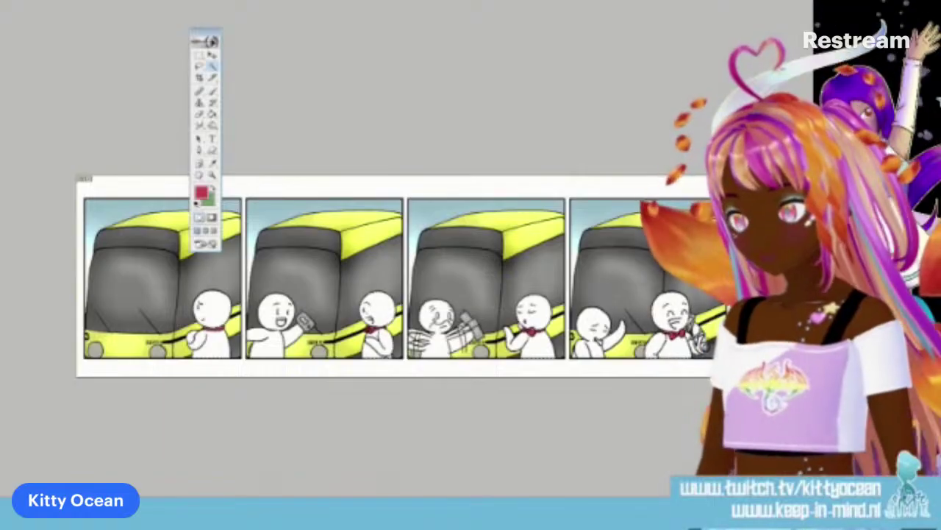
Step: Set the foreground colour to a muted greyish brown
click(202, 192)
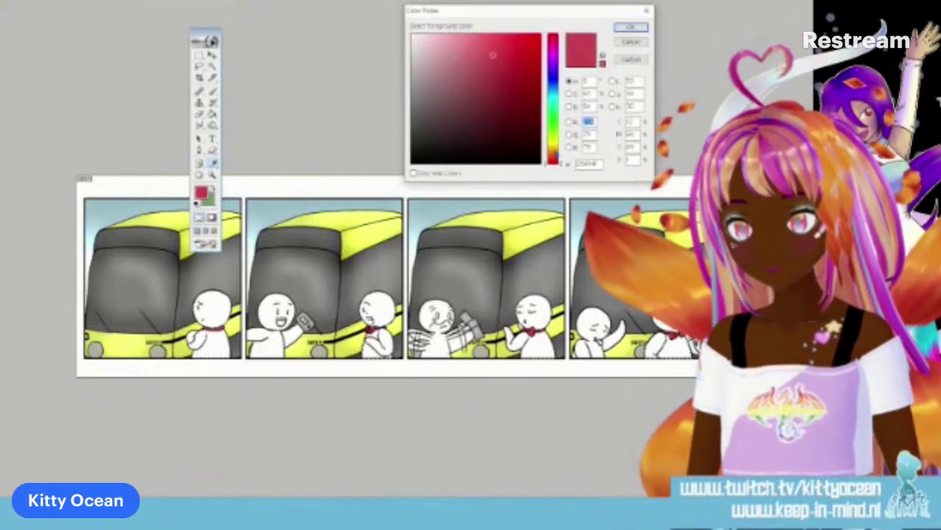
click(553, 152)
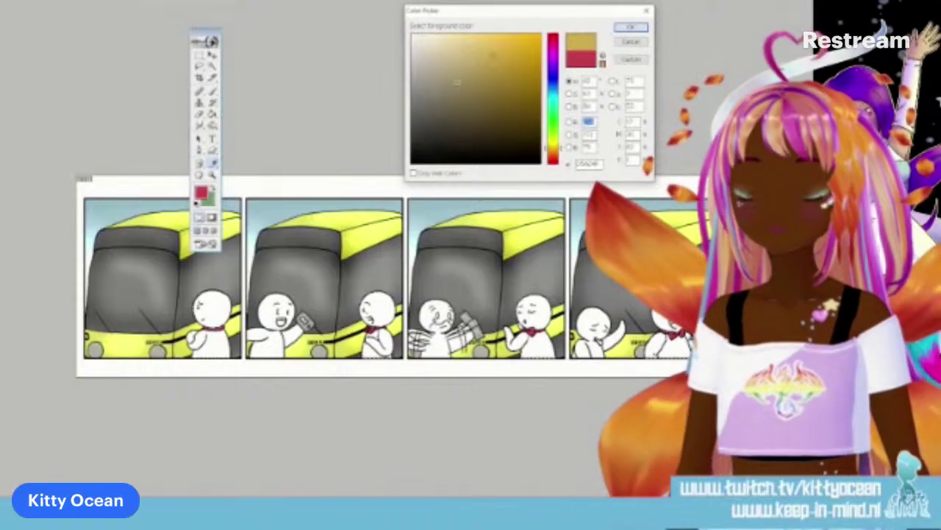
click(631, 27)
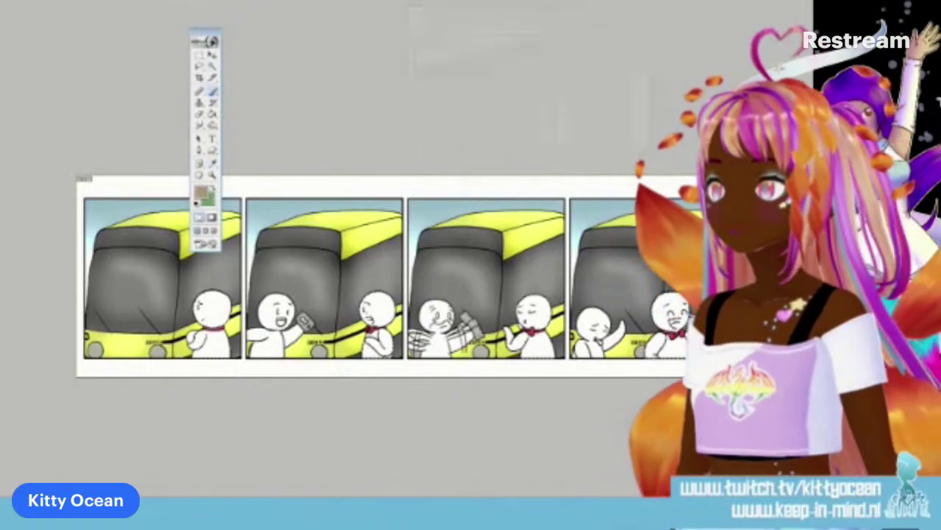
Step: Choose a soft round brush without Shape Dynamics, enlarge it, and shade the edges of the right-hand figures in all four panels
key(F5)
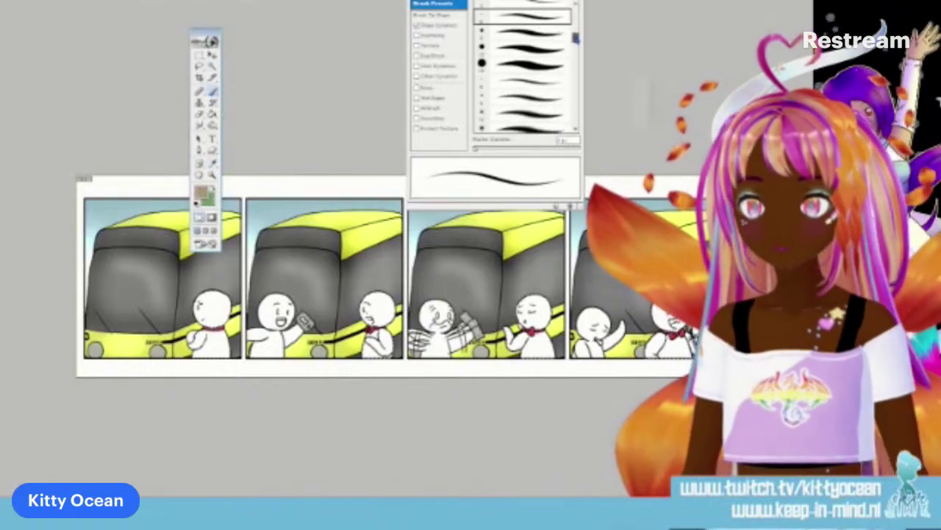
drag(577, 40, 577, 46)
click(524, 98)
click(417, 26)
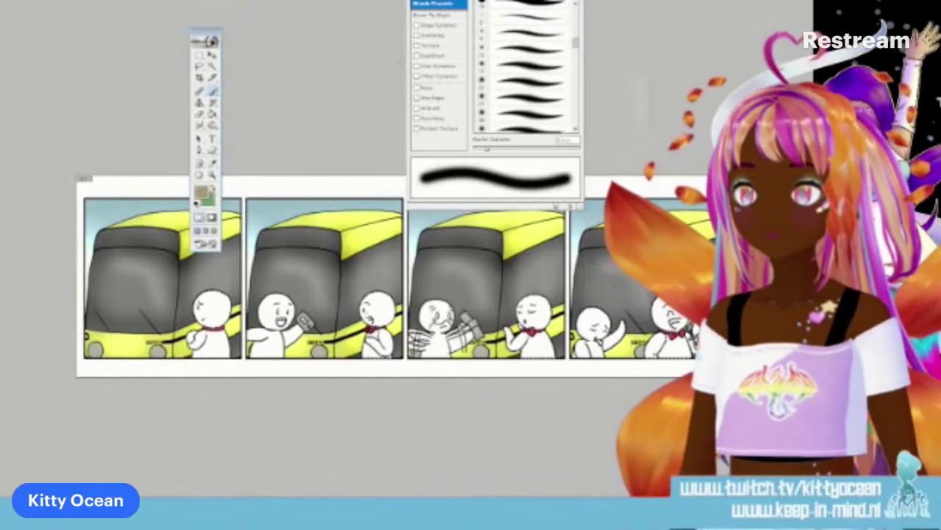
drag(486, 149, 506, 149)
key(F5)
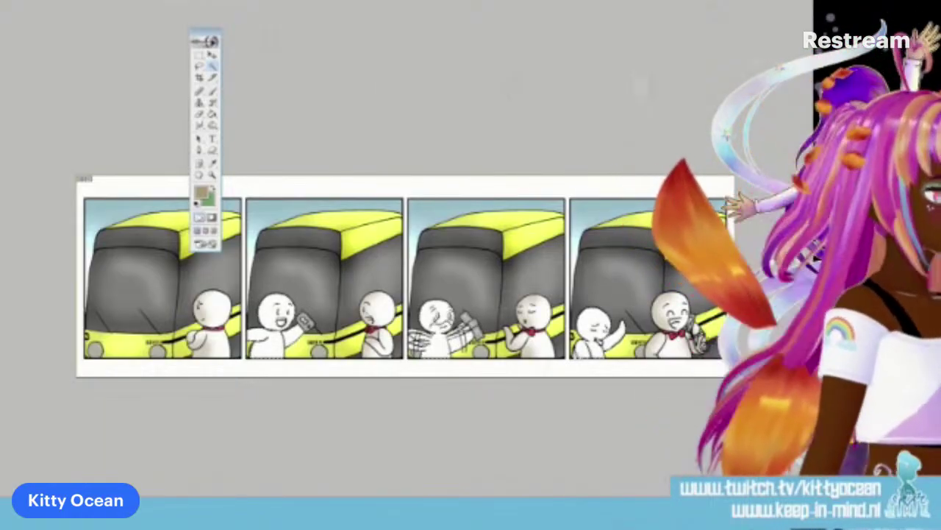
Step: Select the white heads, bodies and arms of the left-hand figures in the second, third and fourth panels
key(ctrl+plus)
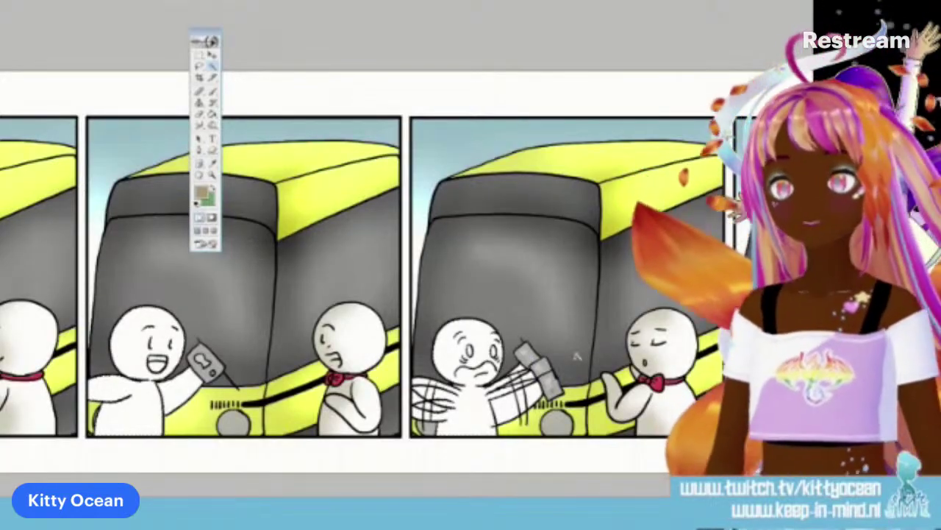
key(l)
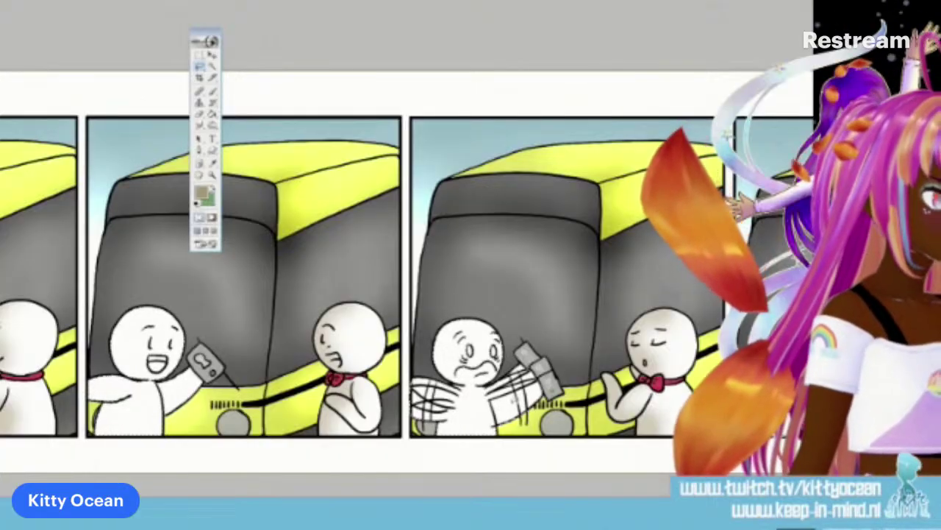
key(ctrl+minus)
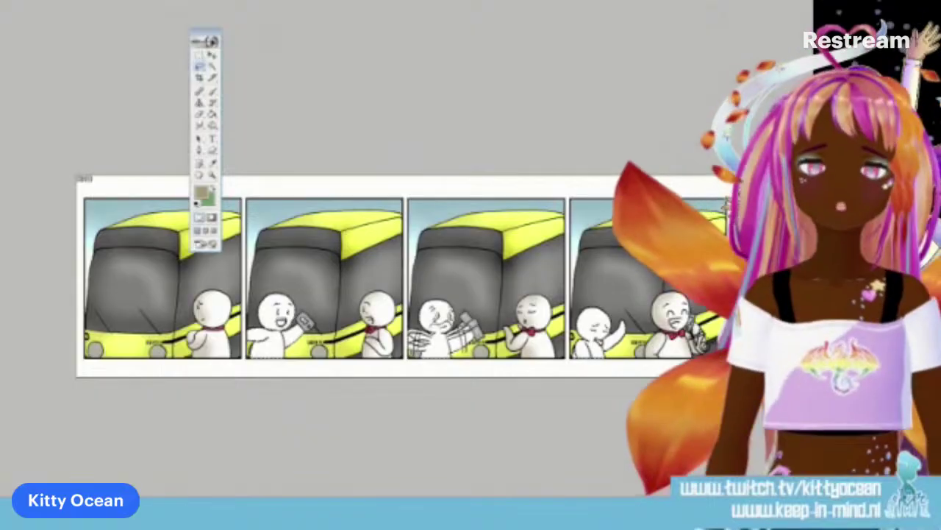
Step: Pick a medium green and shade the left-hand figures in the second, third and fourth panels with the soft brush
click(200, 191)
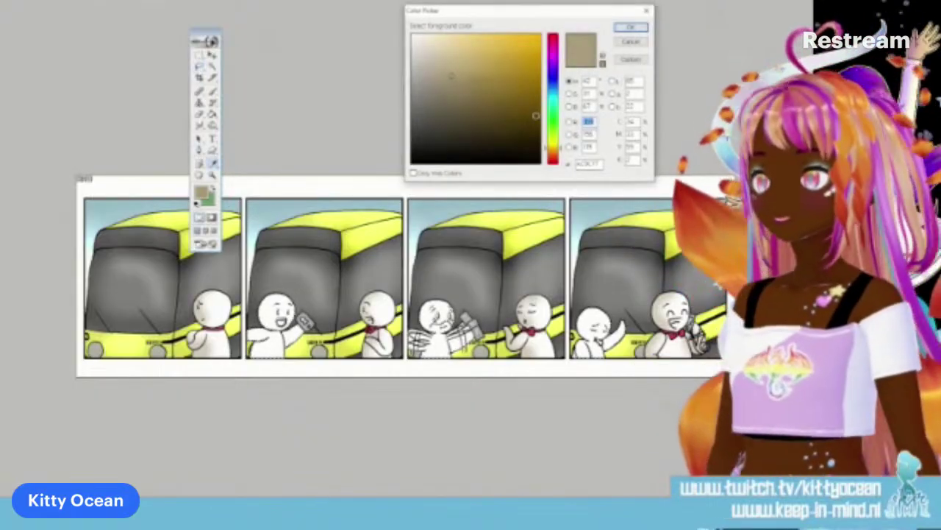
click(552, 117)
click(478, 85)
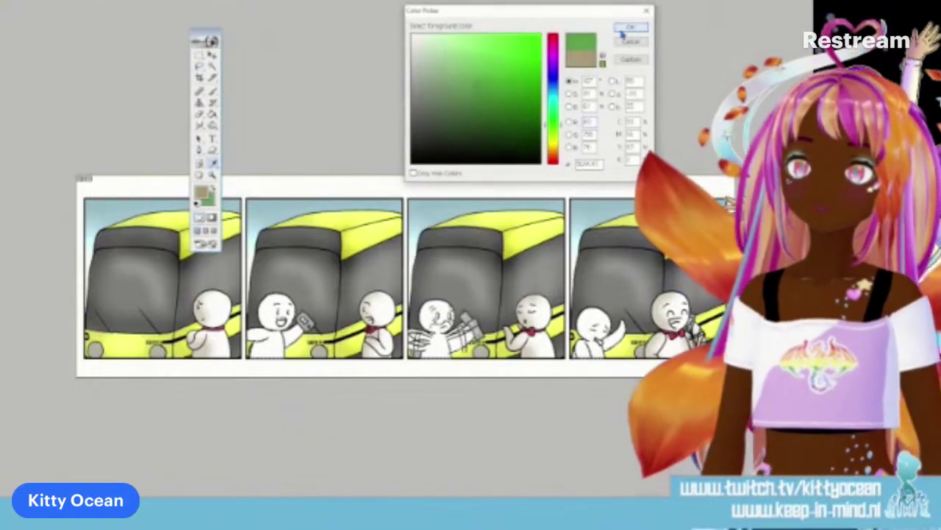
click(631, 28)
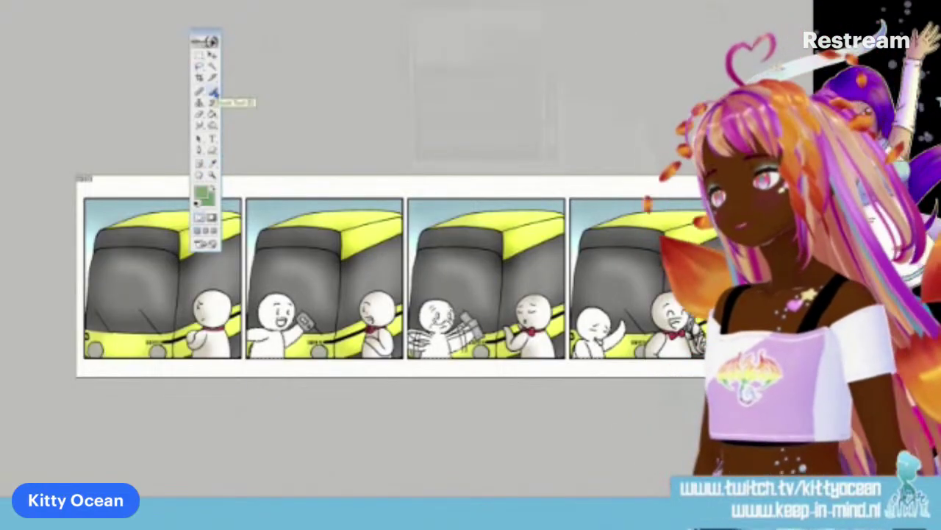
click(275, 317)
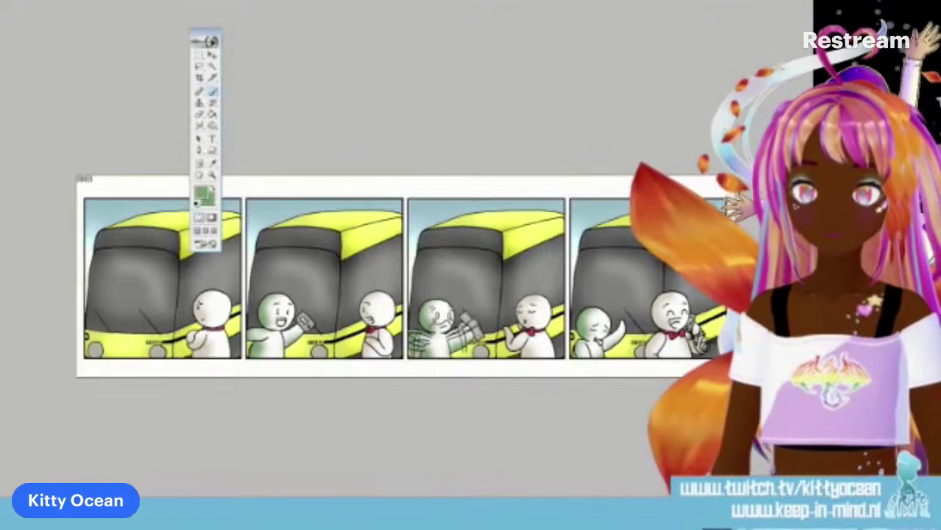
key(Return)
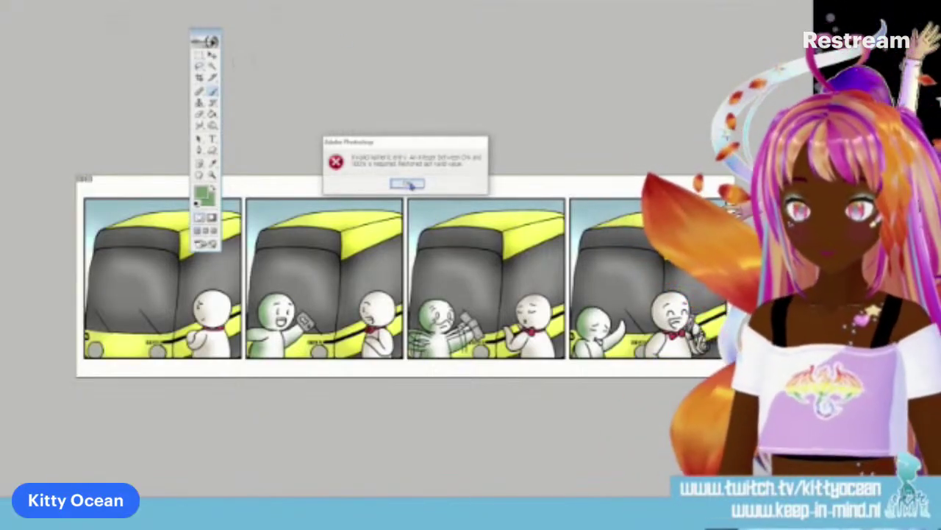
click(407, 183)
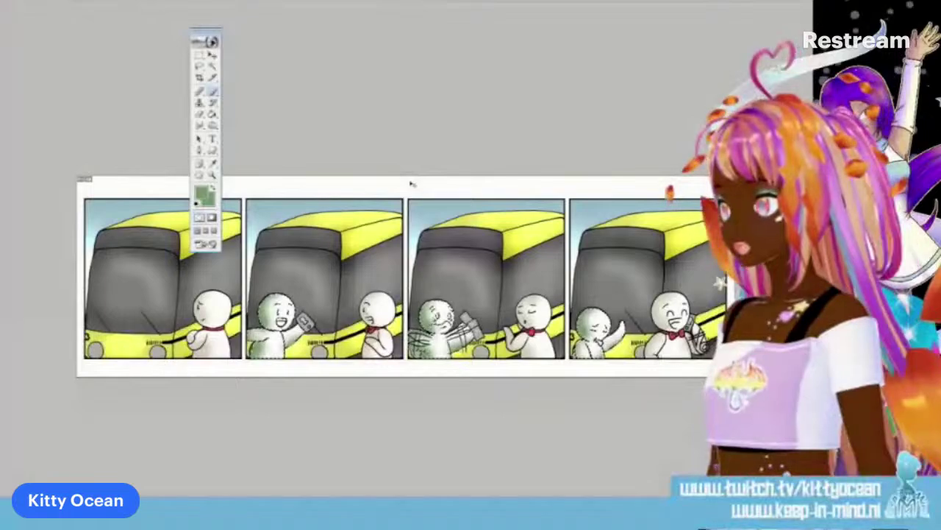
key(ctrl+z)
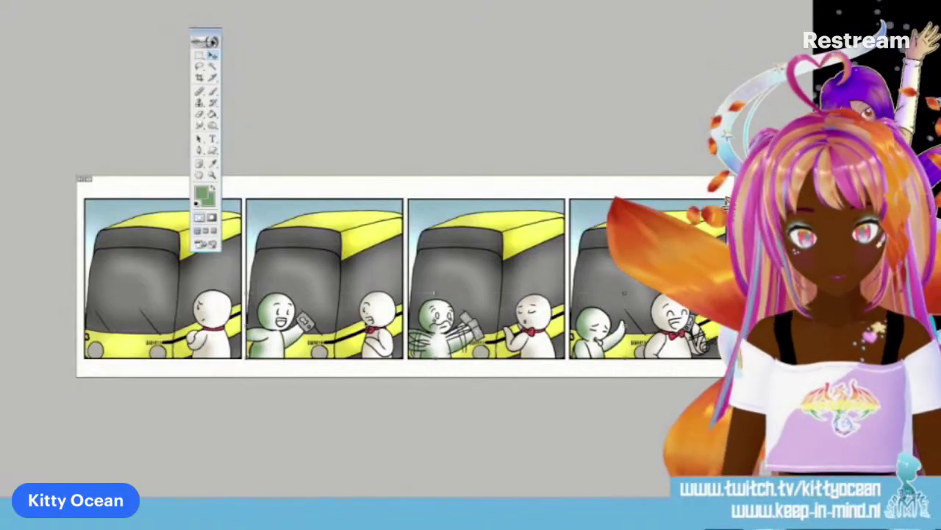
Step: Lighten the green shading on the left-hand figures by raising its Lightness with a Hue/Saturation adjustment
key(ctrl+plus)
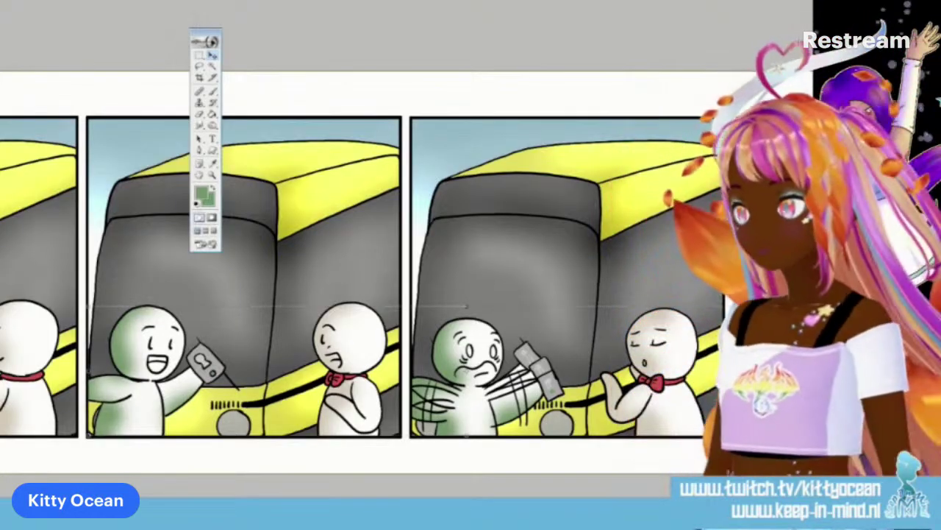
key(ctrl+u)
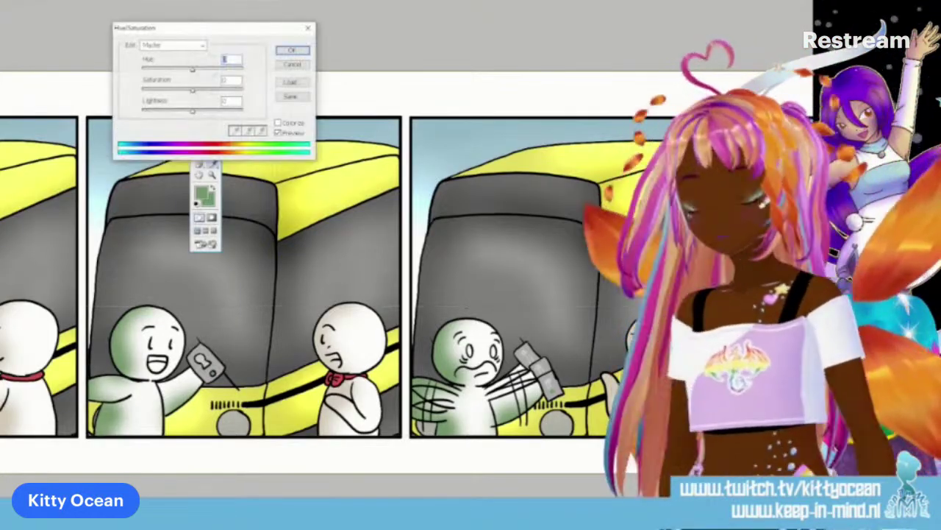
click(209, 115)
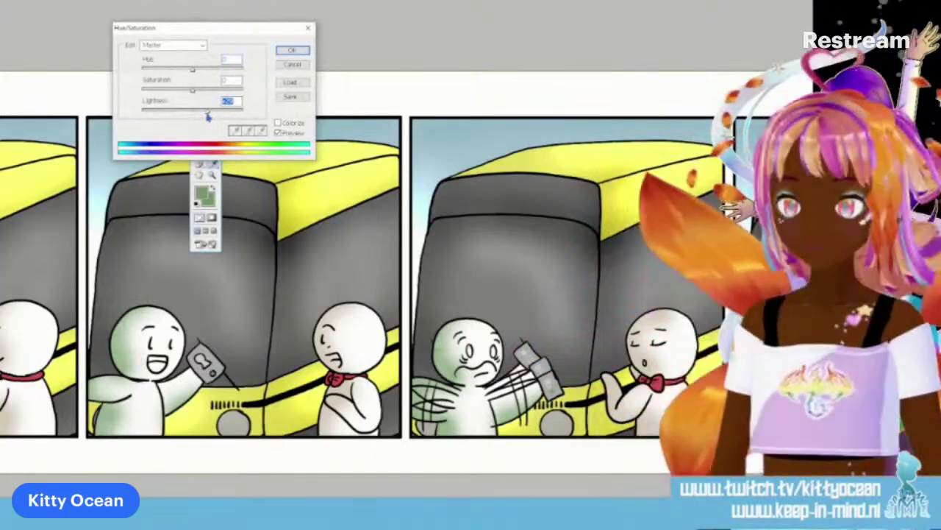
click(292, 52)
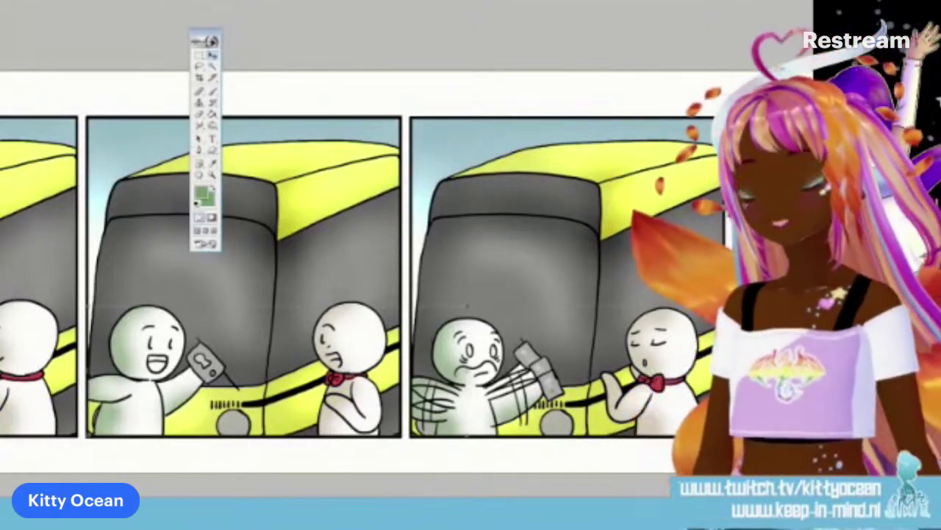
Step: Reset the colours to black and white and set the foreground to a dark magenta
key(d)
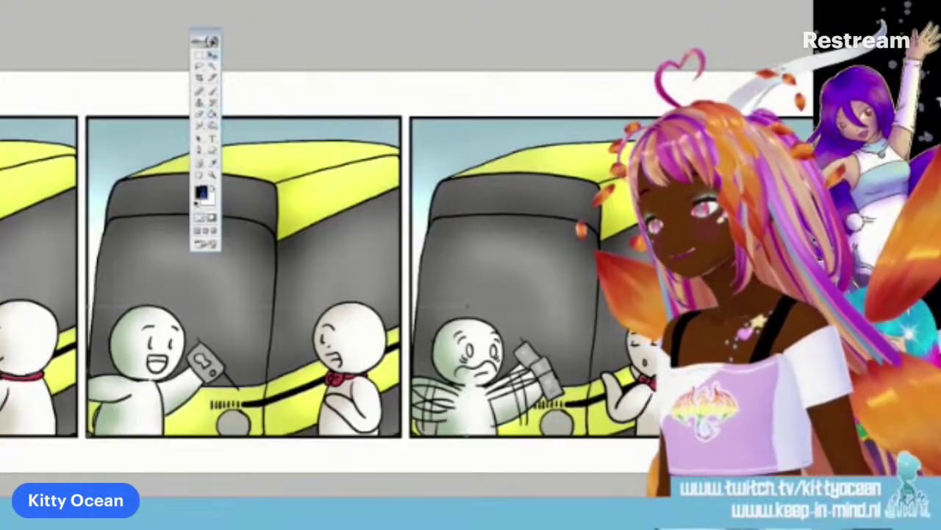
click(200, 192)
click(552, 48)
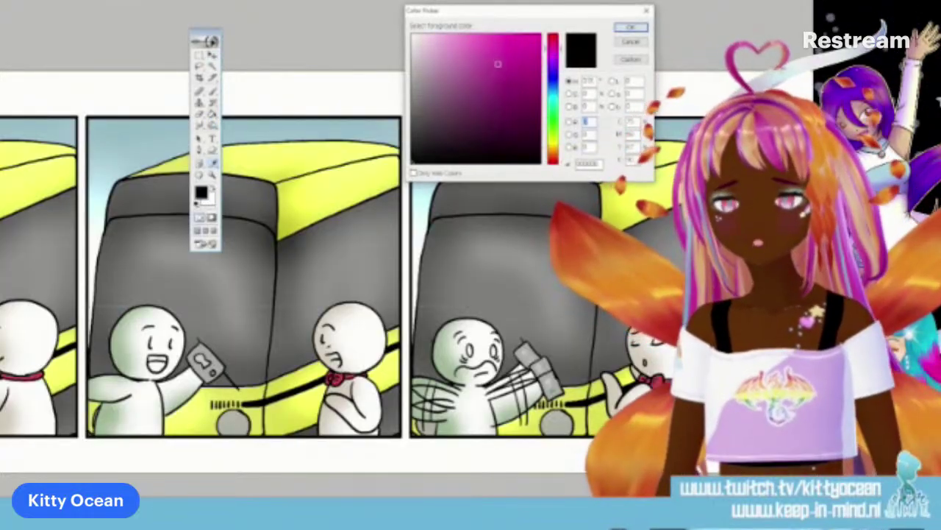
click(497, 69)
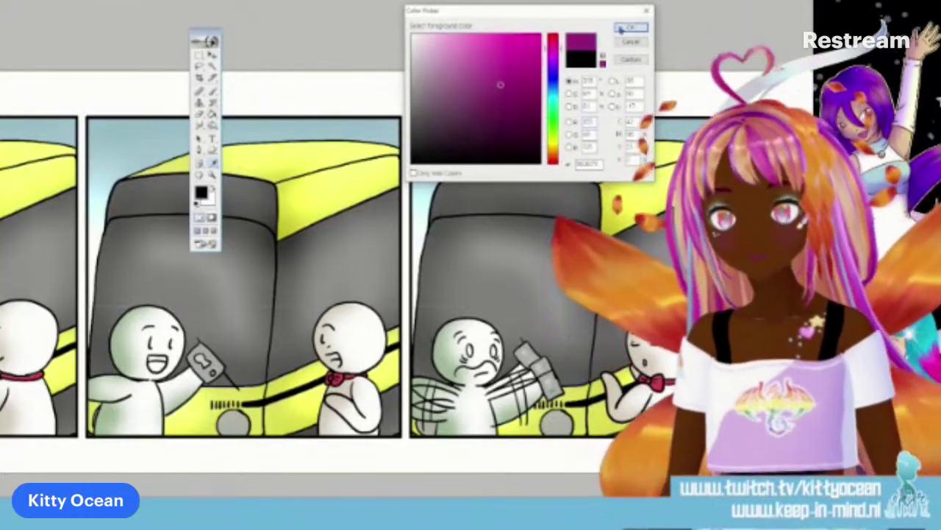
key(Return)
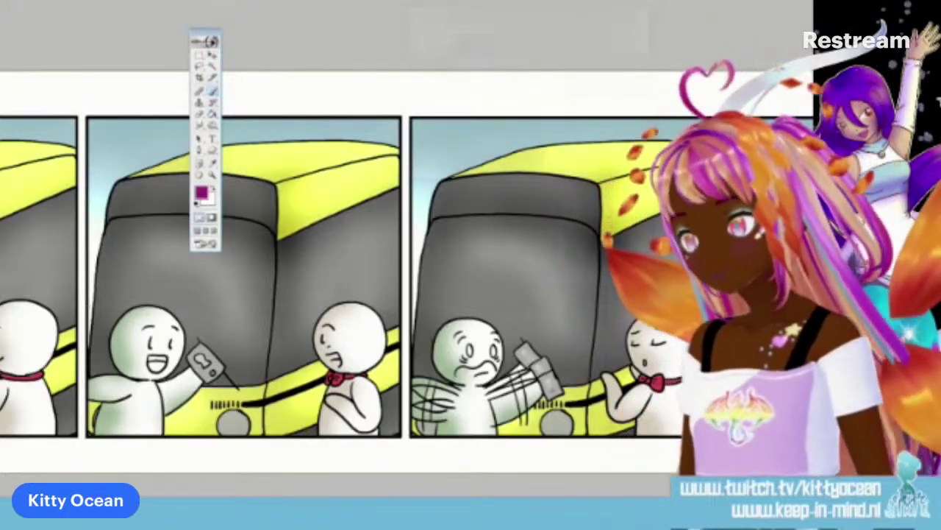
Step: Choose a thin hard round brush with Shape Dynamics for drawing in the first panels
scroll(316, 276, left, 5)
key(F5)
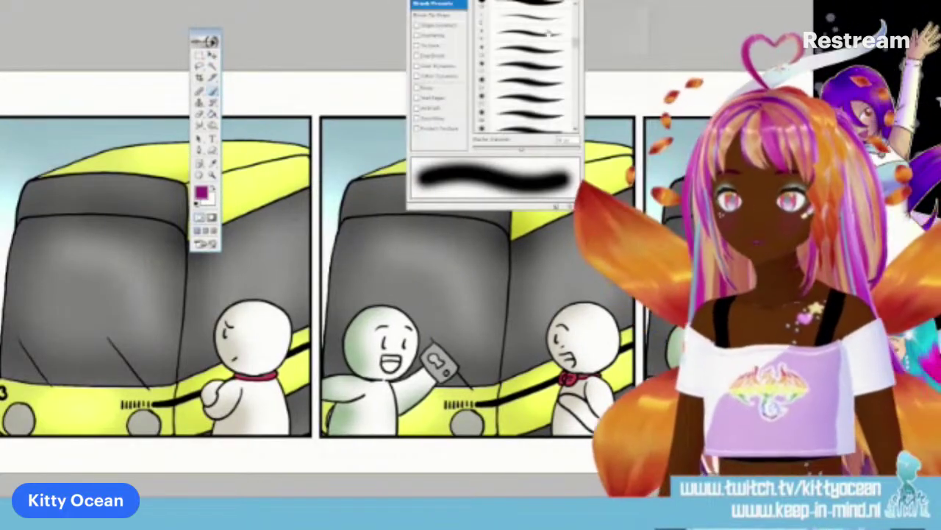
scroll(526, 66, down, 3)
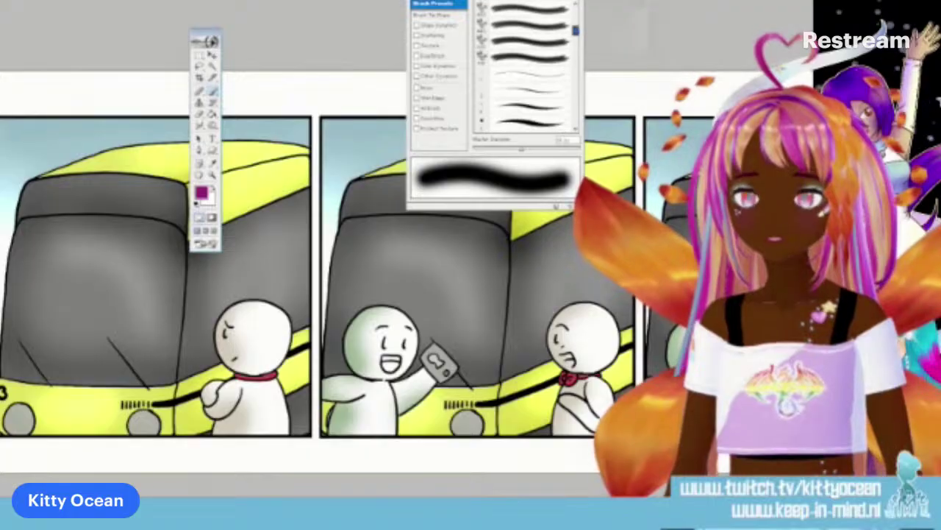
click(524, 81)
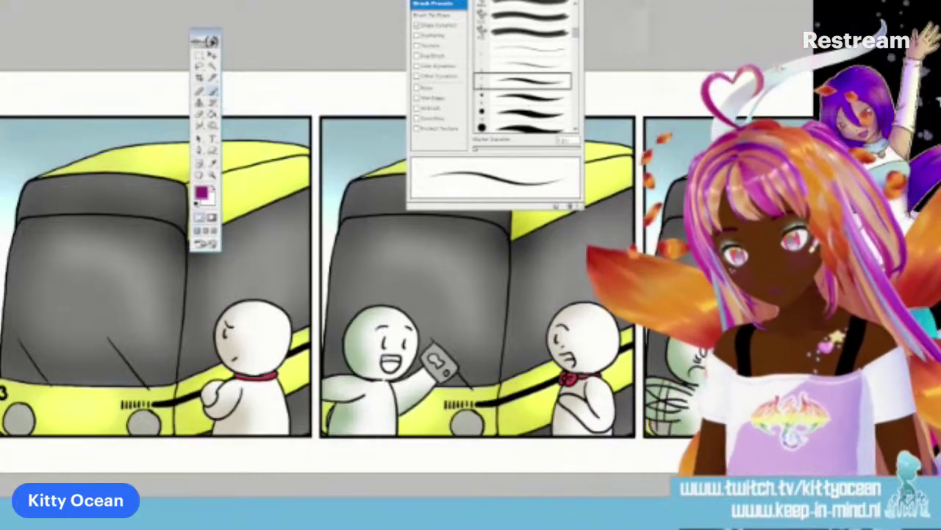
Step: Paint the insides of the characters' open mouths dark magenta in the second, third and fourth panels
click(524, 96)
drag(382, 358, 386, 359)
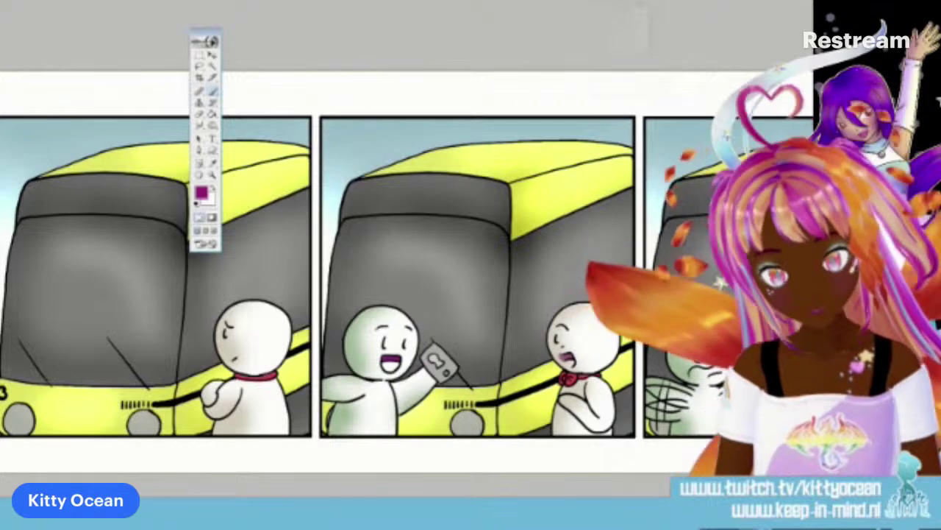
scroll(393, 276, right, 5)
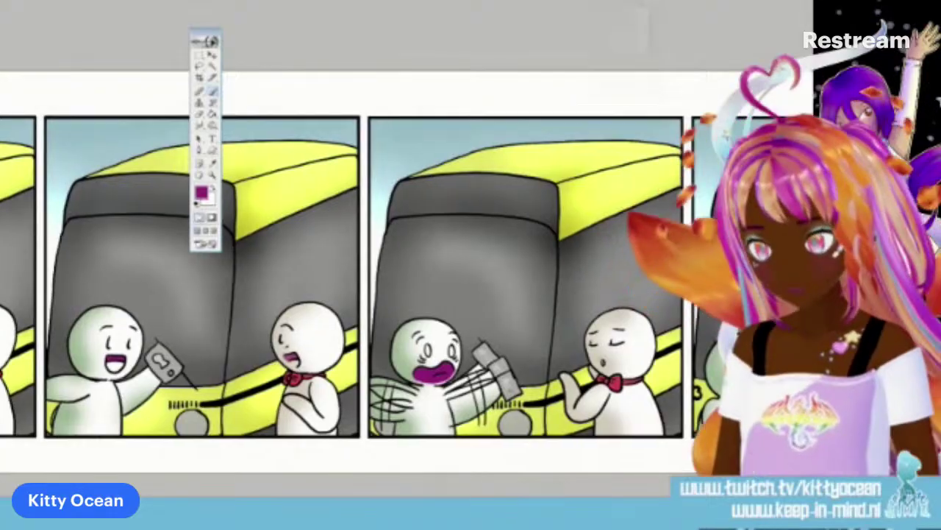
scroll(345, 277, right, 3)
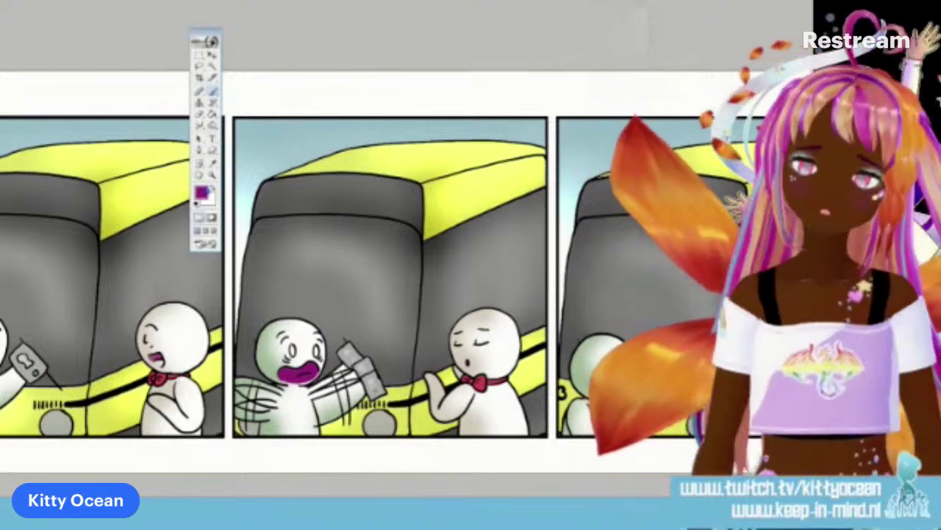
Step: Set the foreground to a lighter magenta and paint the tongues inside the characters' open mouths
click(201, 192)
click(630, 29)
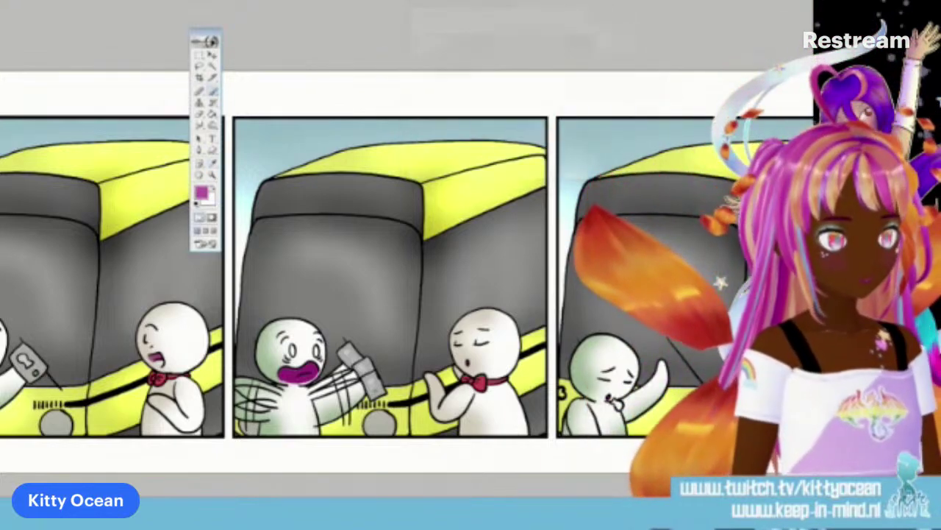
scroll(329, 277, left, 5)
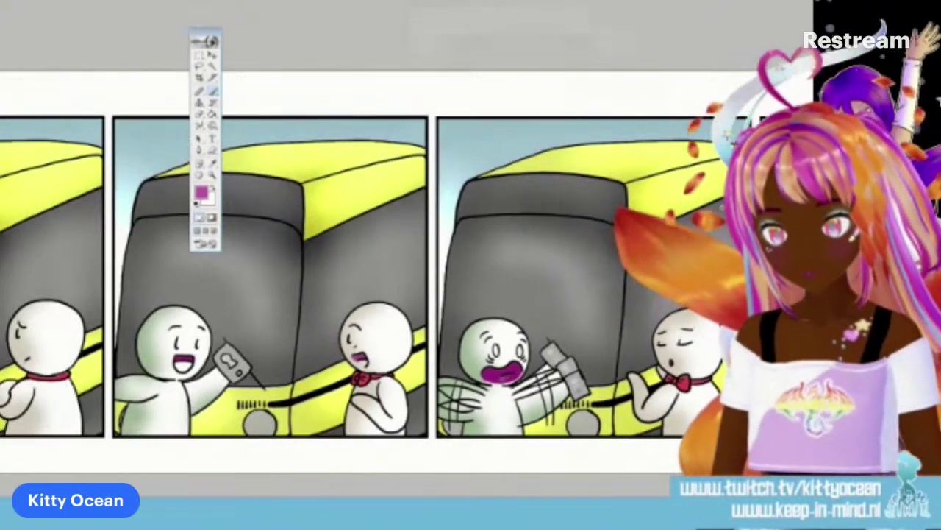
scroll(330, 276, left, 5)
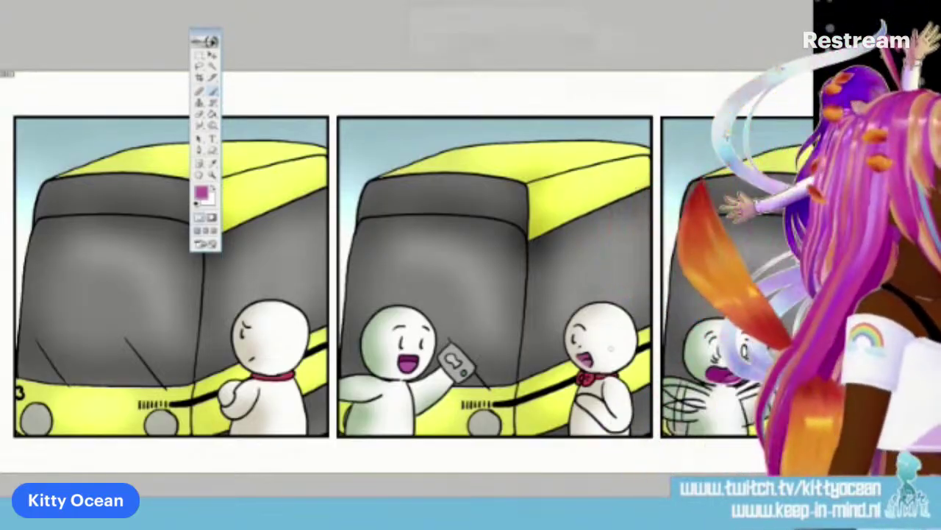
Step: Show the title, dialogue and copyright text again with the whole strip in view
key(ctrl+minus)
key(ctrl+minus)
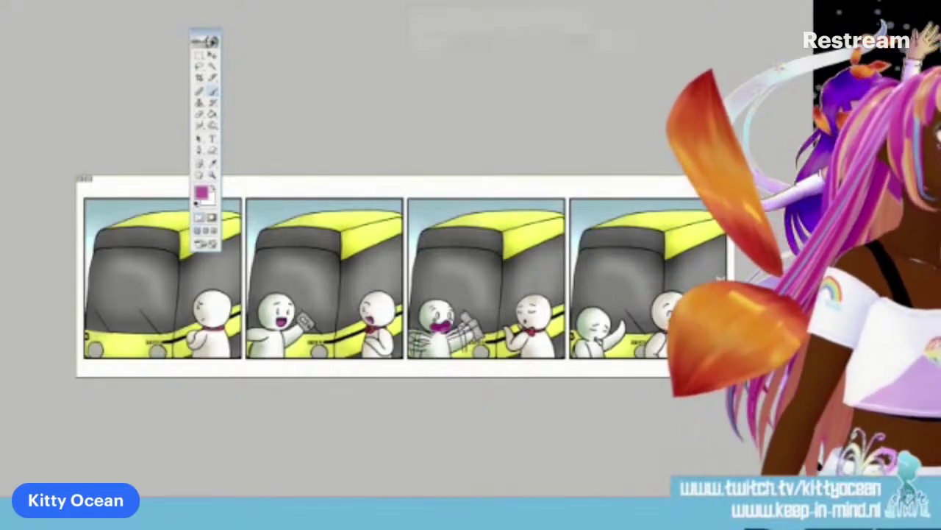
key(ctrl+comma)
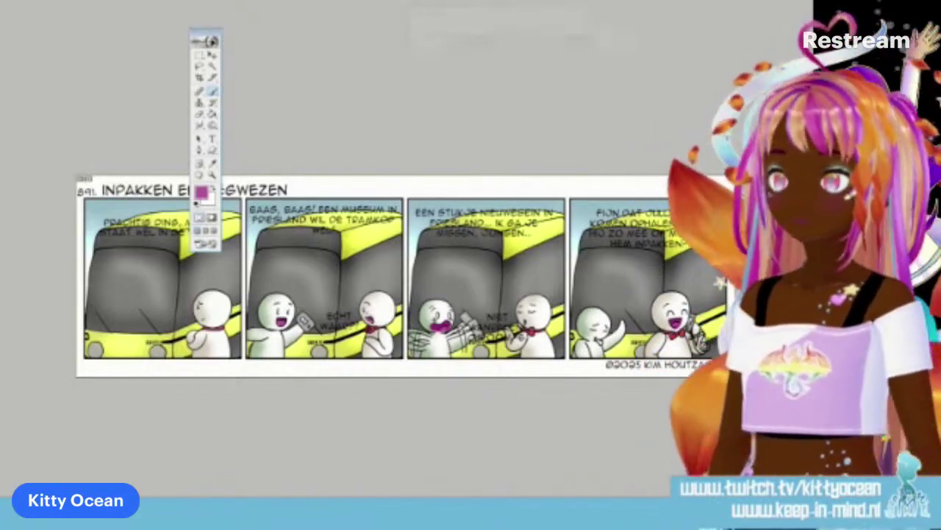
Step: Select elliptical speech bubble areas for the dialogue and extend them with pointed tails towards the speakers using the Polygonal Lasso
click(197, 59)
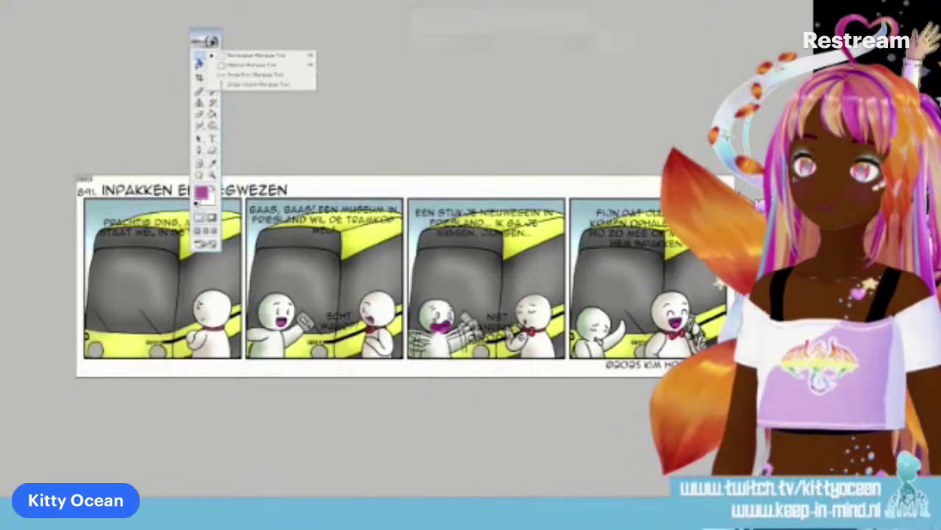
click(226, 67)
drag(209, 38, 46, 34)
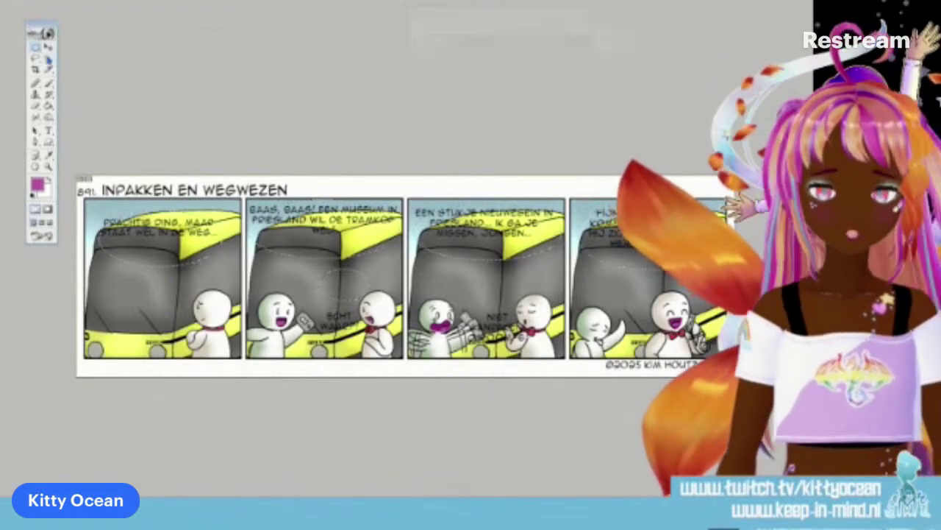
right_click(37, 59)
click(82, 71)
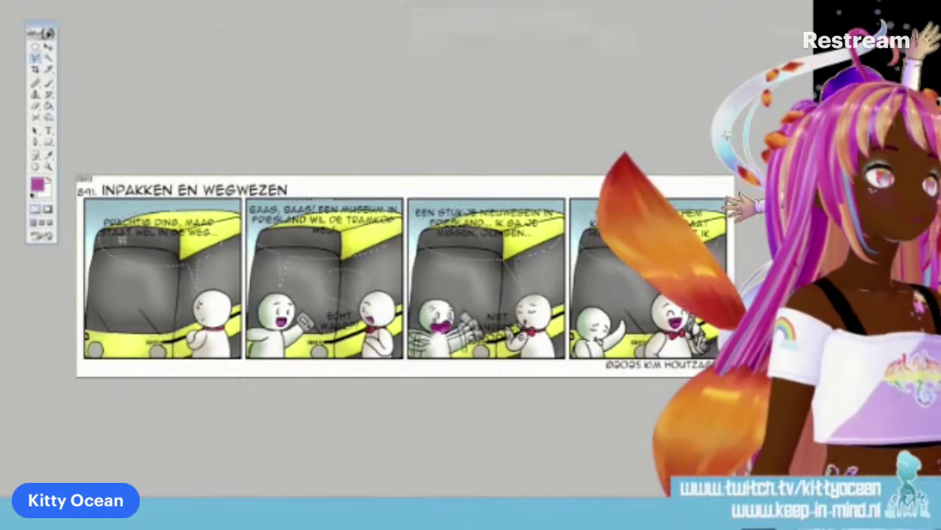
Step: Swap the foreground to white and fill the selected speech bubble shapes with the Paint Bucket
click(33, 197)
click(49, 105)
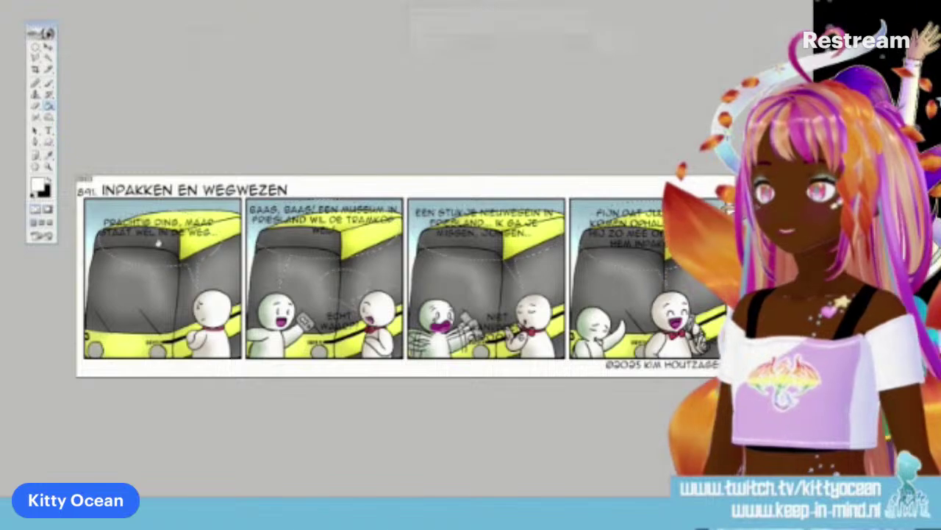
click(157, 243)
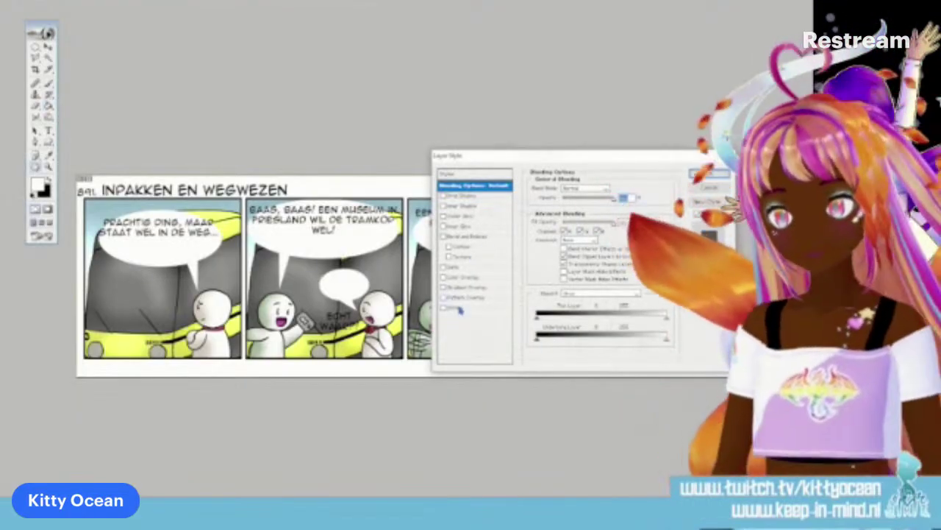
Step: Outline the speech bubbles with a Stroke layer effect in black
click(441, 310)
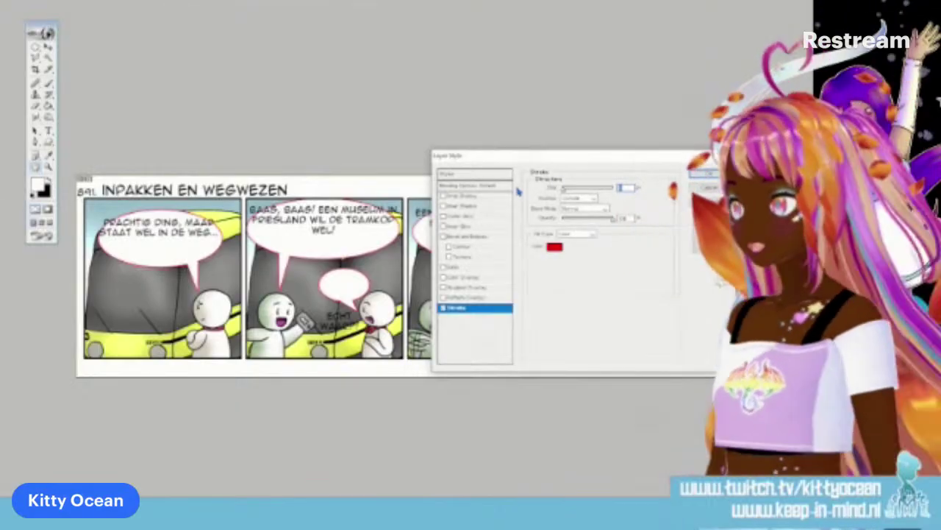
click(553, 246)
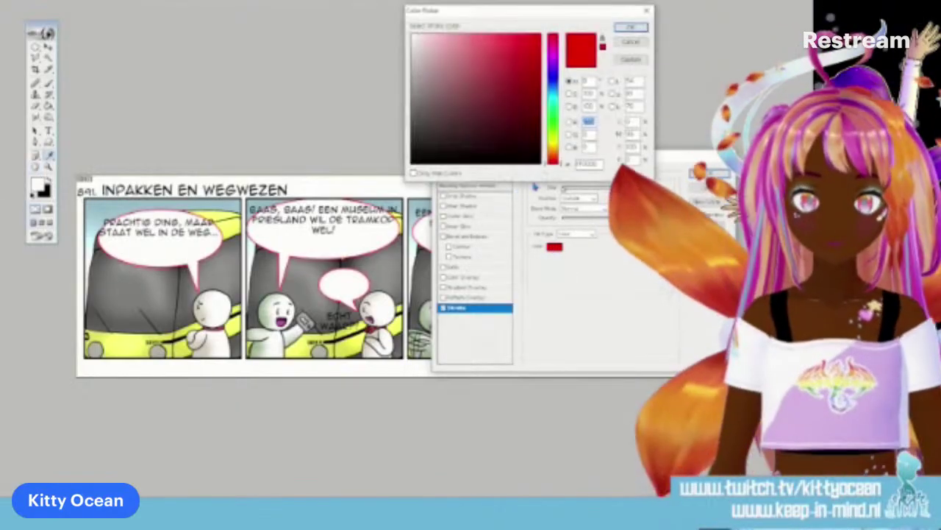
click(523, 158)
click(626, 34)
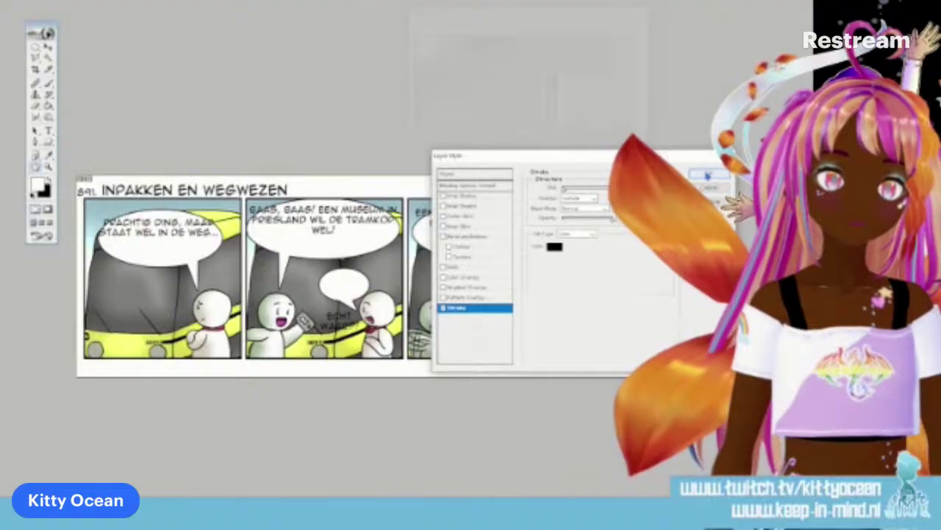
click(706, 174)
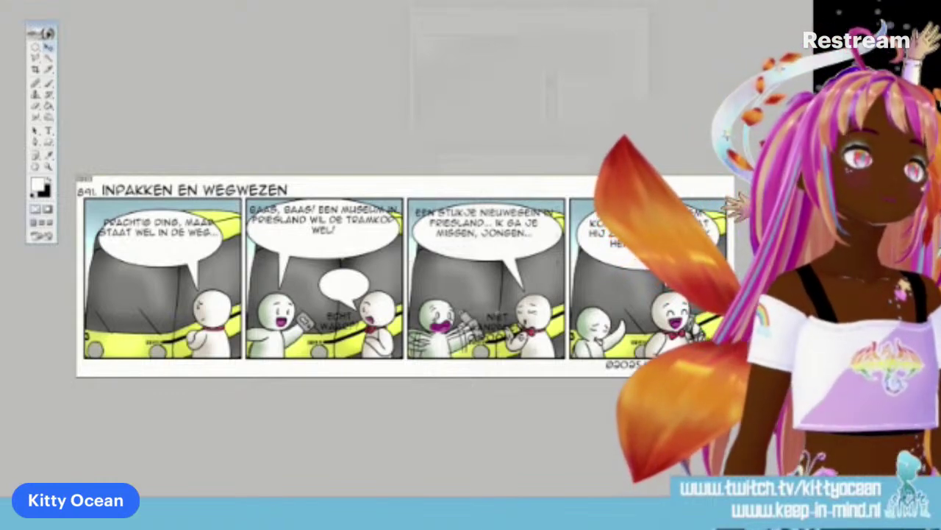
Step: Add a white Stroke layer effect with a reduced size to the "NIET AANRAKEN! CHROOM-6!" text in the third panel
double_click(860, 353)
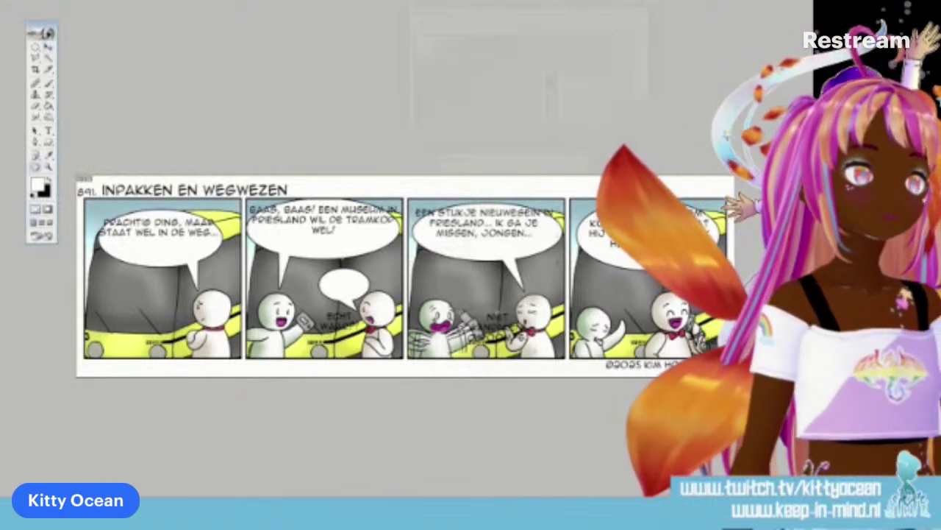
click(457, 307)
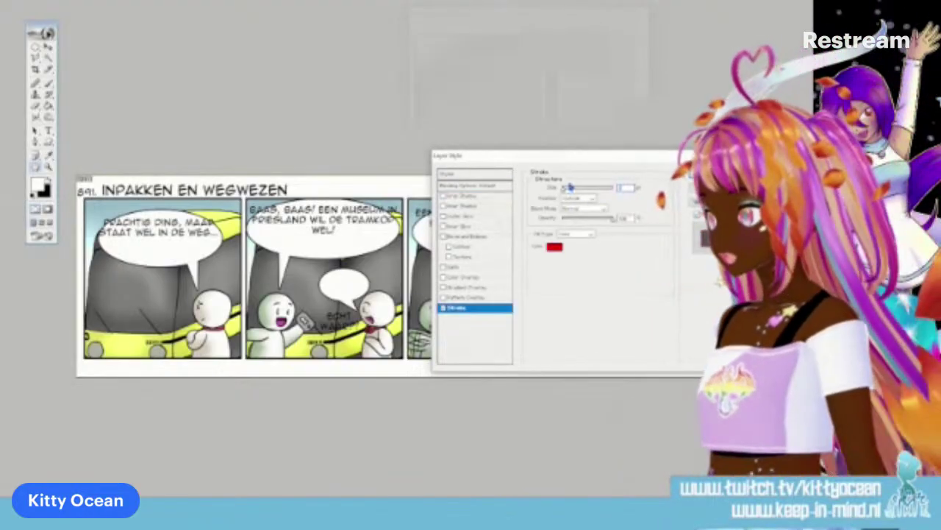
drag(588, 158, 511, 62)
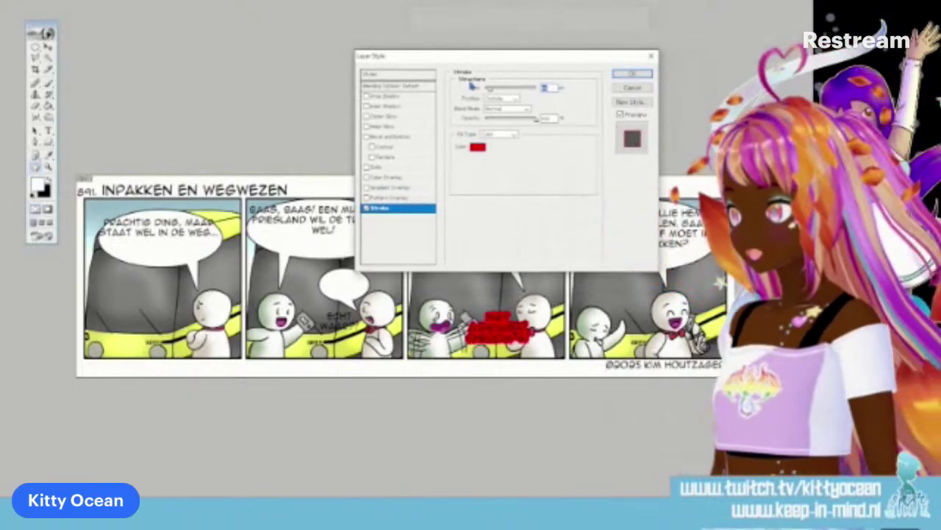
text(1)
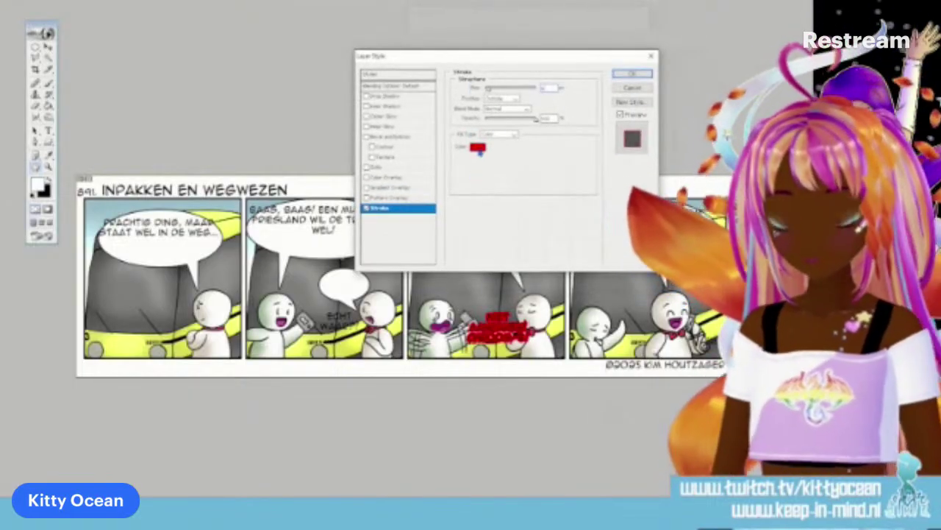
click(478, 148)
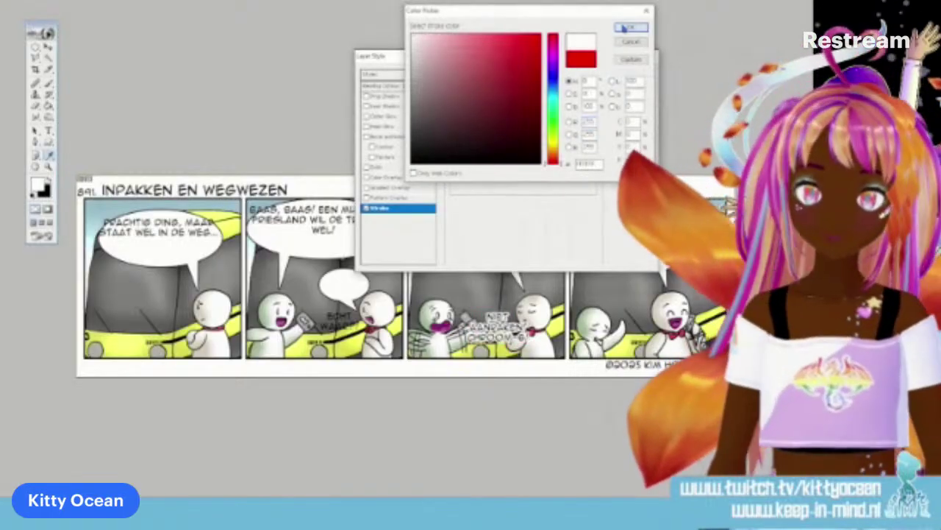
click(625, 28)
click(631, 78)
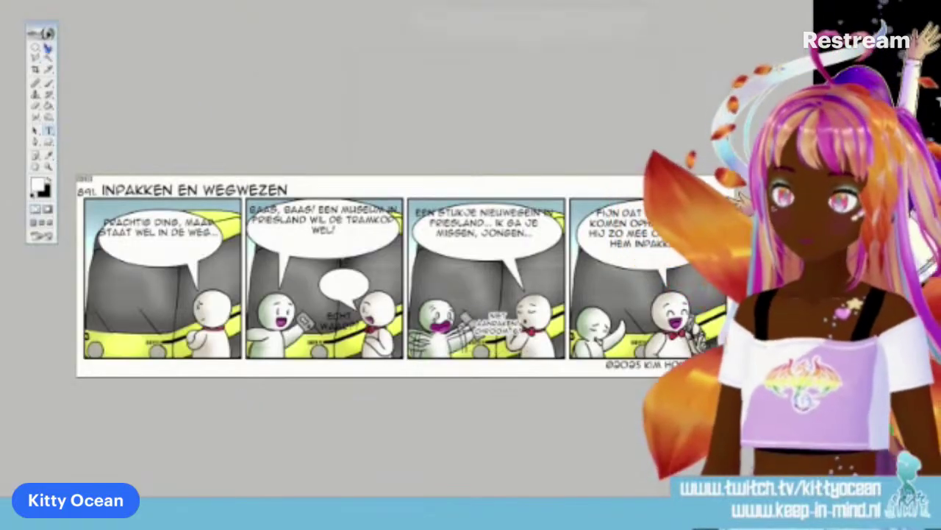
Step: Move "NIET AANRAKEN! CHROOM-6!" above the third panel's left-hand figure and "ECHT WAAR?!" into the second panel's small bubble
click(48, 46)
drag(486, 325, 440, 285)
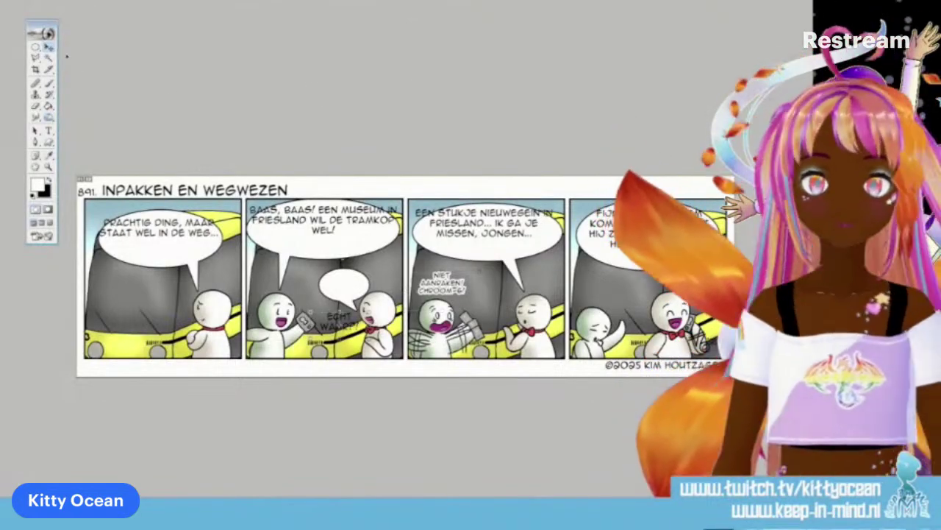
drag(350, 327, 356, 292)
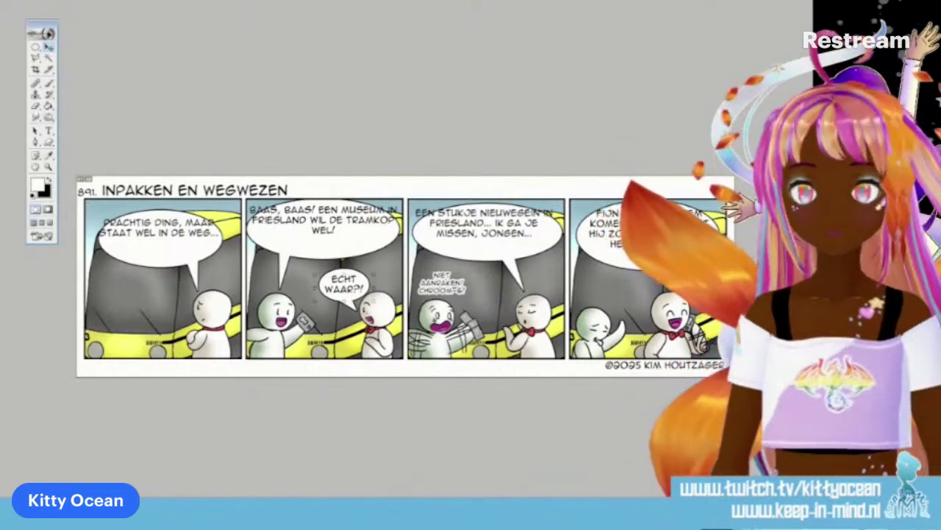
Step: Narrow the first panel's text box so the dialogue wraps onto three lines, and centre it inside its speech bubble
click(48, 130)
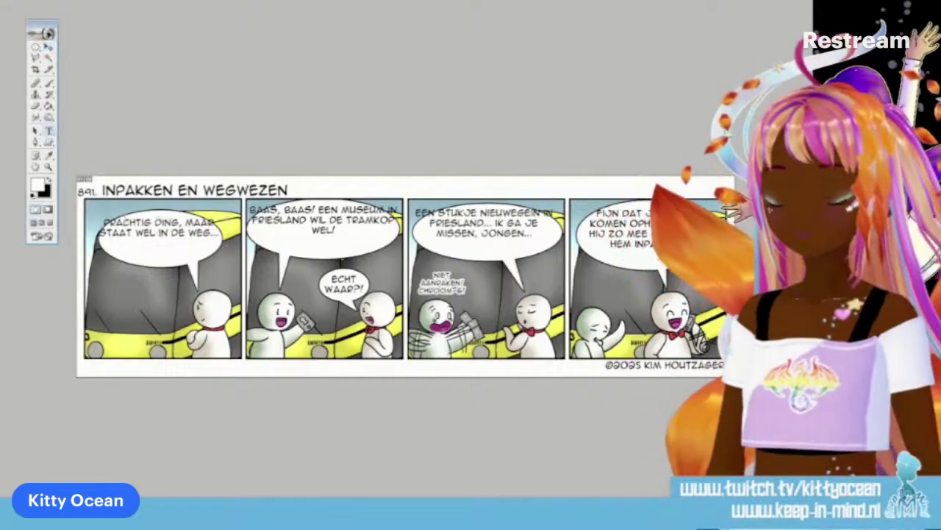
click(97, 240)
drag(99, 249, 112, 262)
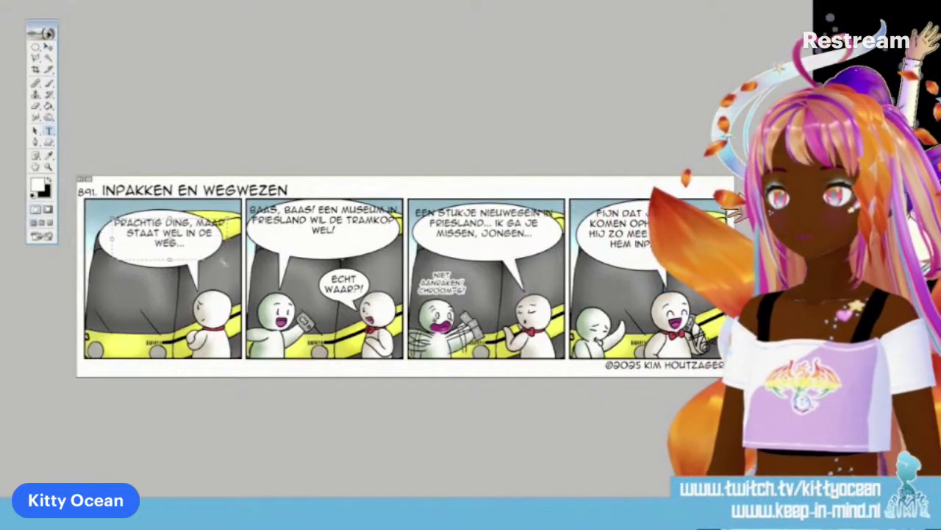
drag(230, 262, 211, 262)
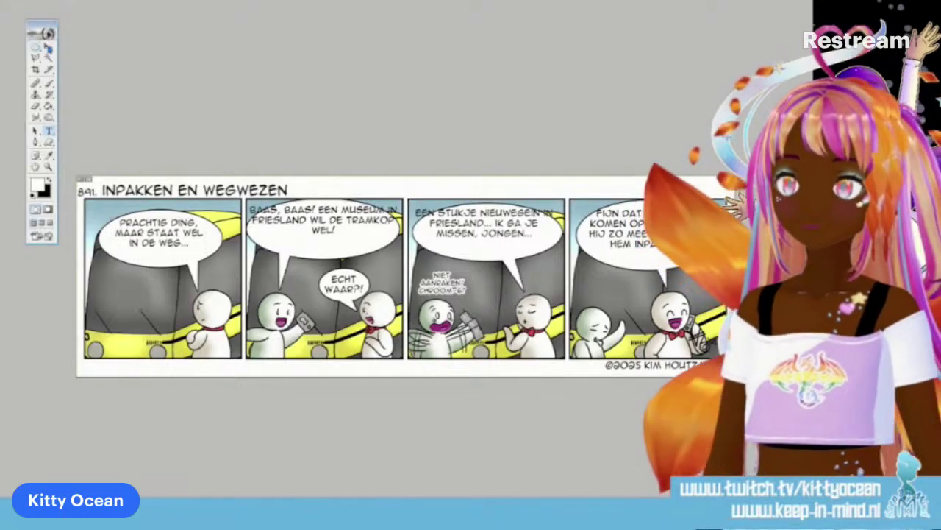
key(Down)
key(Down)
key(Down)
key(Down)
key(Down)
key(Down)
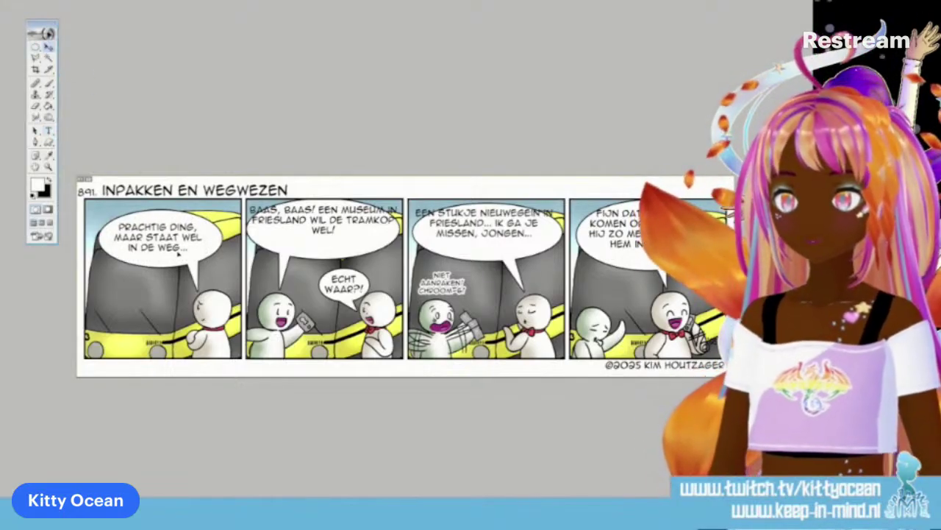
Step: Narrow the text box of the second panel's museum dialogue to fit the large bubble and shift the text down slightly
click(48, 131)
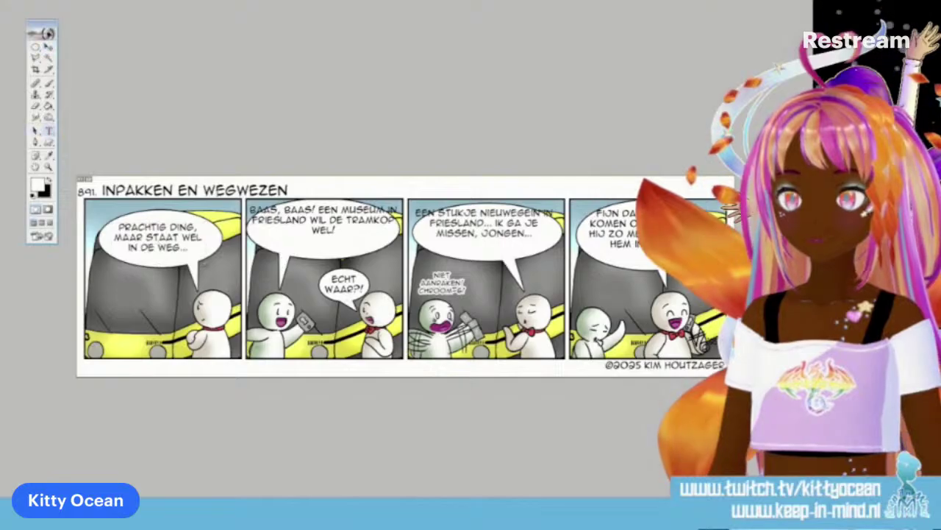
click(324, 254)
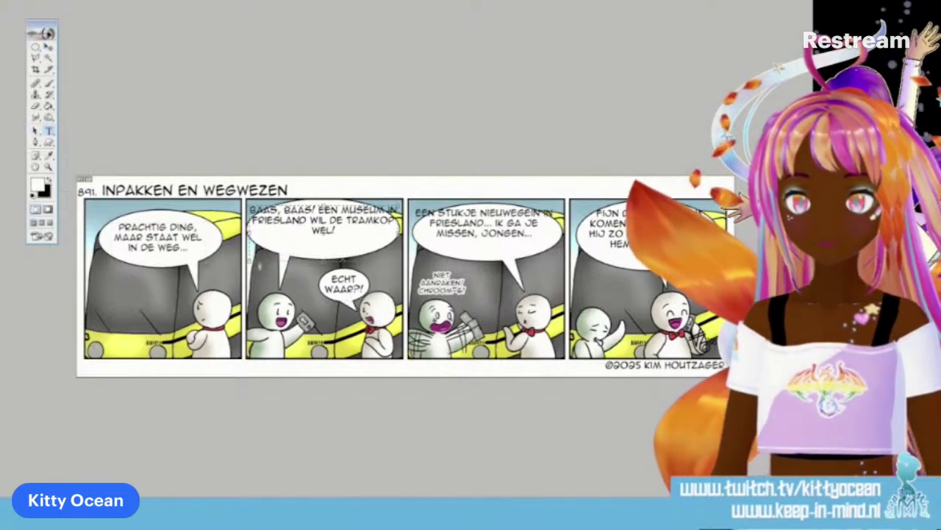
key(Return)
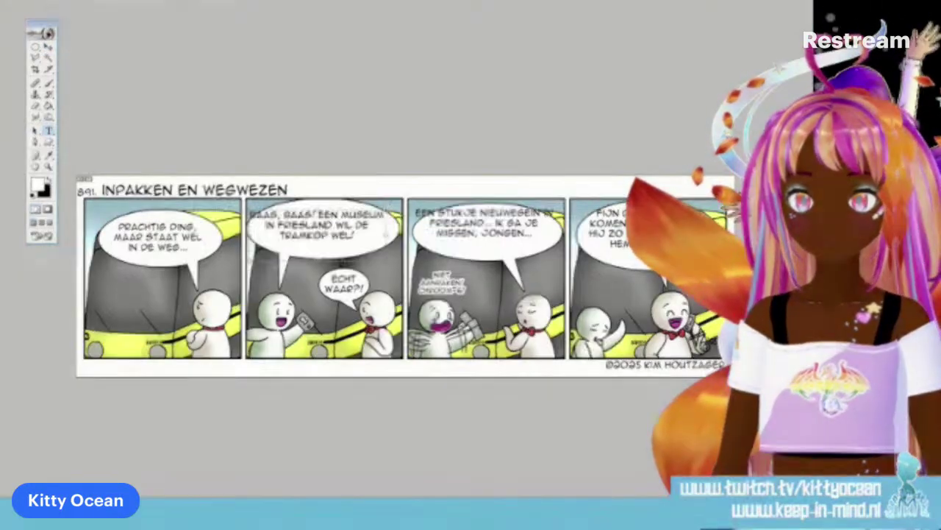
drag(249, 262, 256, 264)
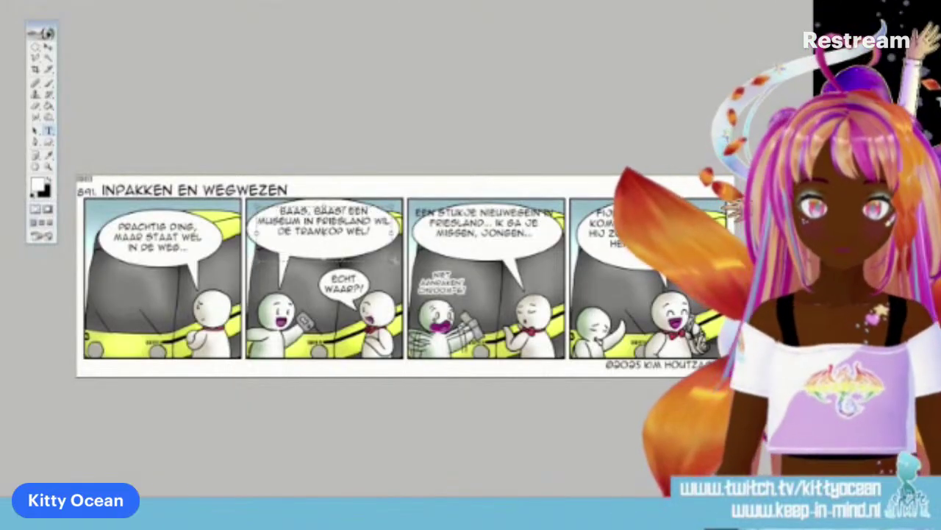
drag(393, 260, 386, 261)
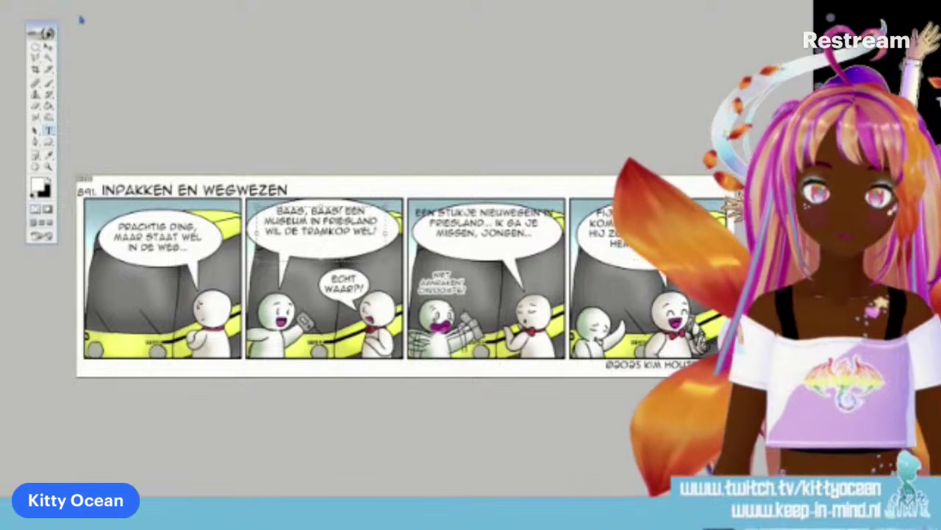
click(49, 47)
drag(345, 231, 346, 238)
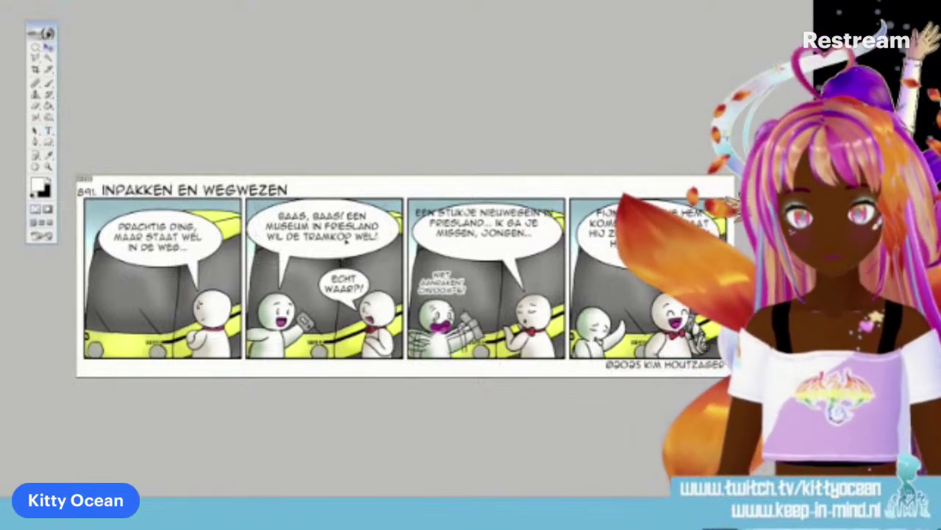
Step: Narrow the text box of the third panel's Nieuwegein dialogue so it wraps onto four lines, and centre the text in its bubble
key(t)
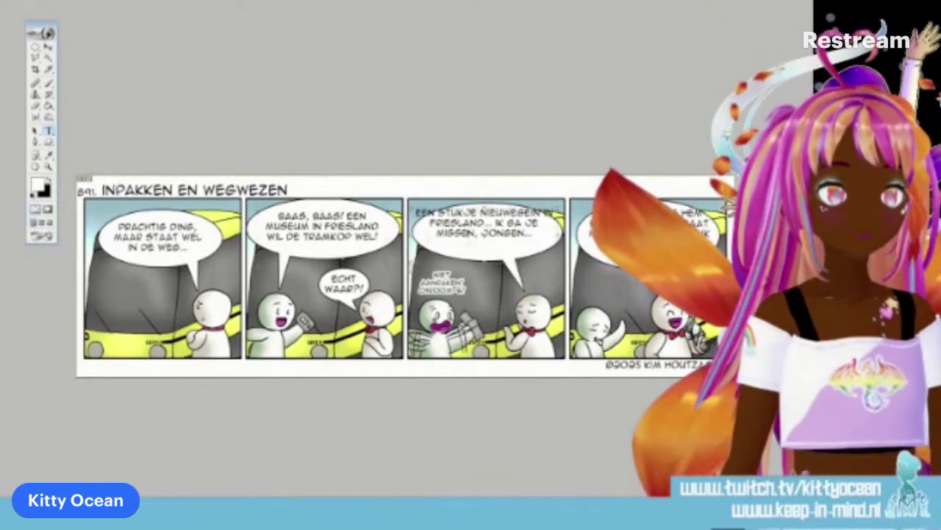
click(417, 235)
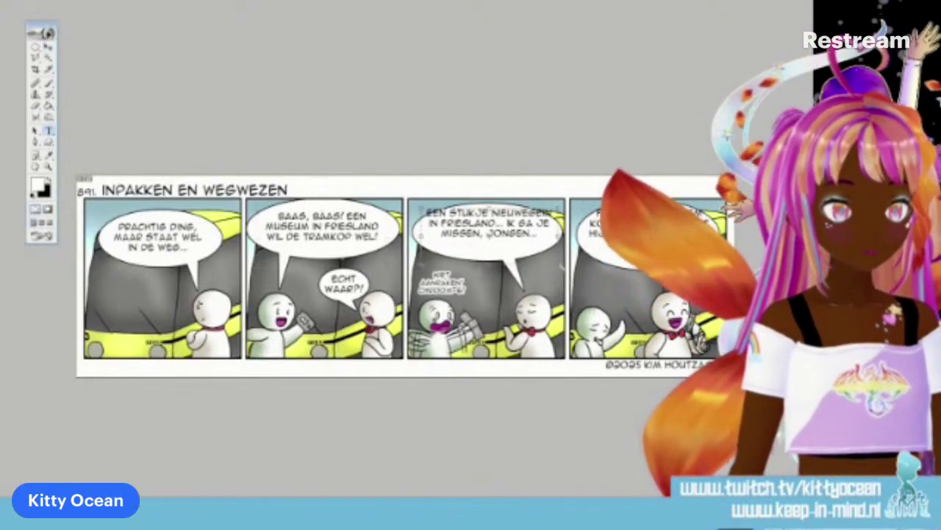
text(-)
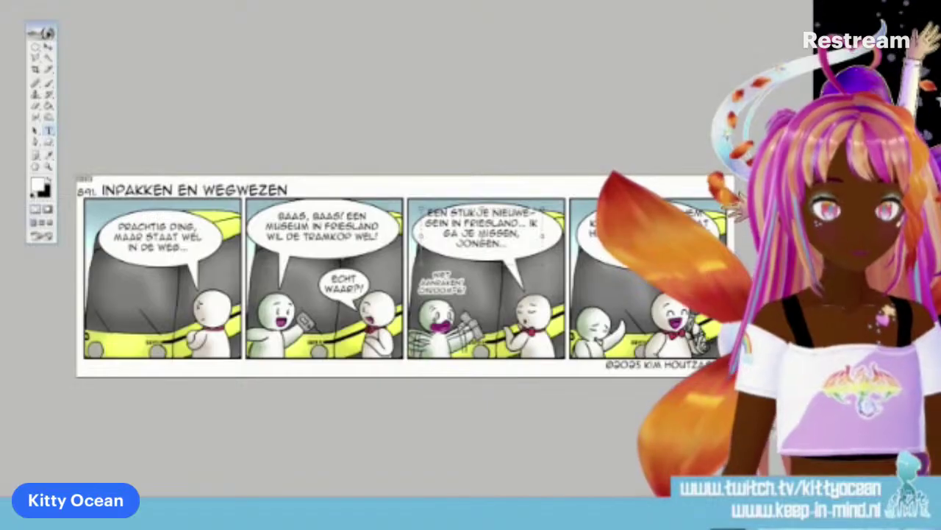
key(BackSpace)
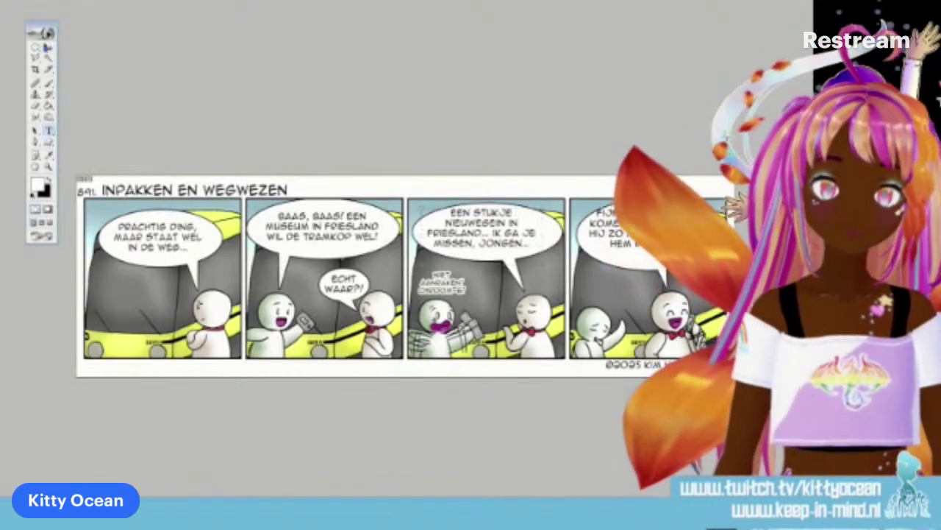
click(49, 46)
drag(526, 243, 530, 245)
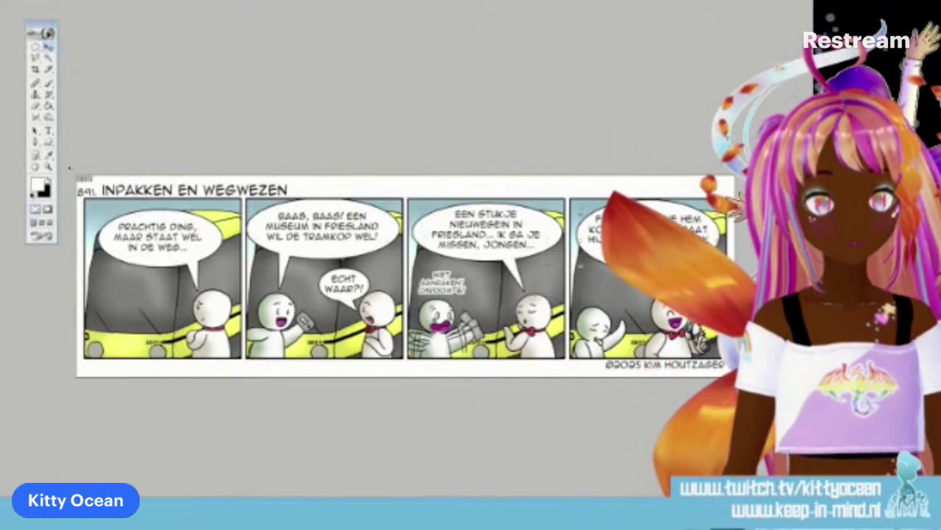
Step: Capture the whole comic strip with the Snipping Tool and close the snip without saving it
click(49, 84)
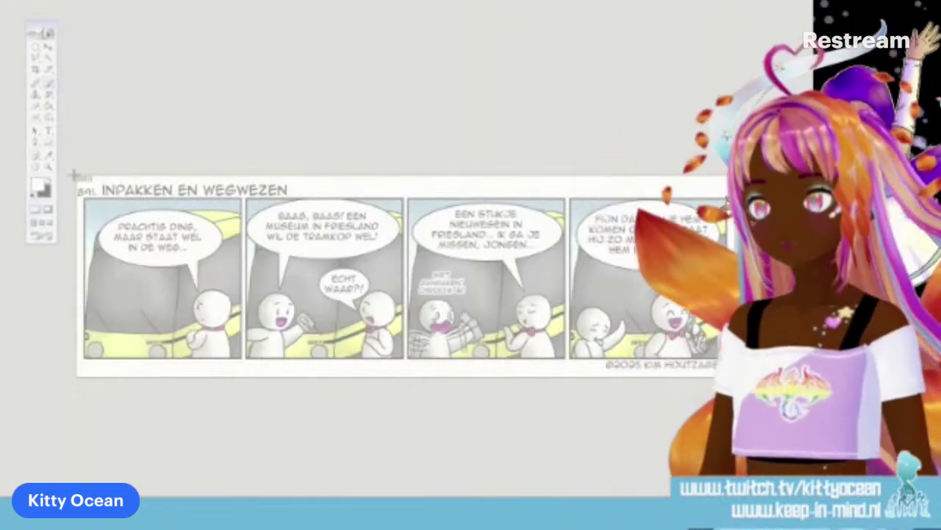
drag(74, 175, 736, 379)
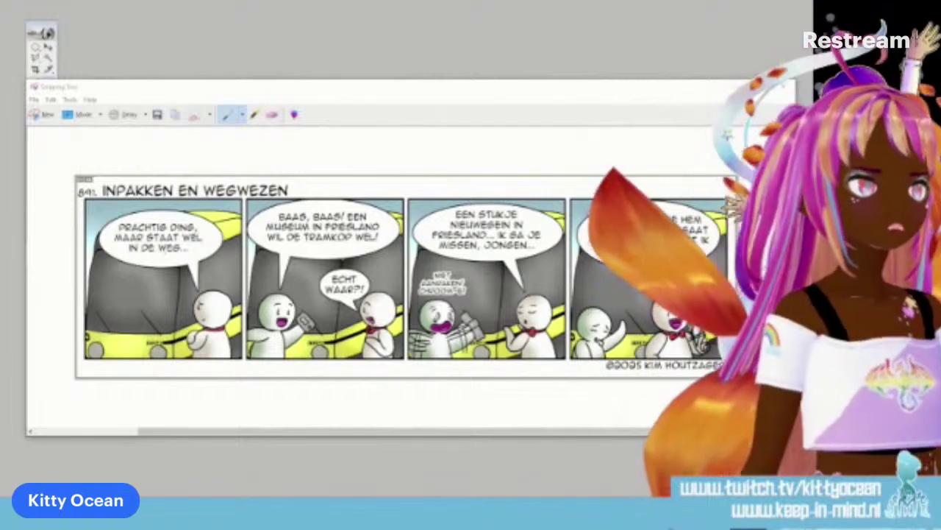
drag(506, 89, 311, 92)
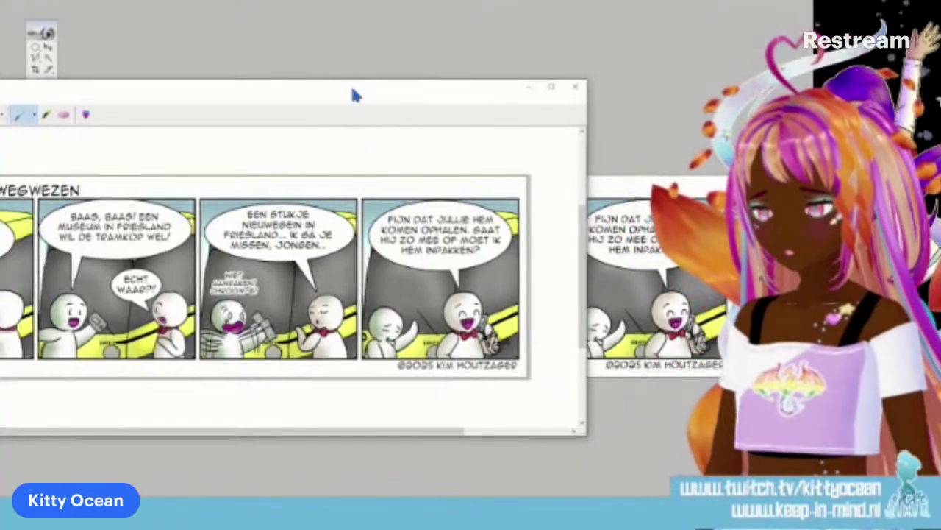
drag(352, 94, 539, 58)
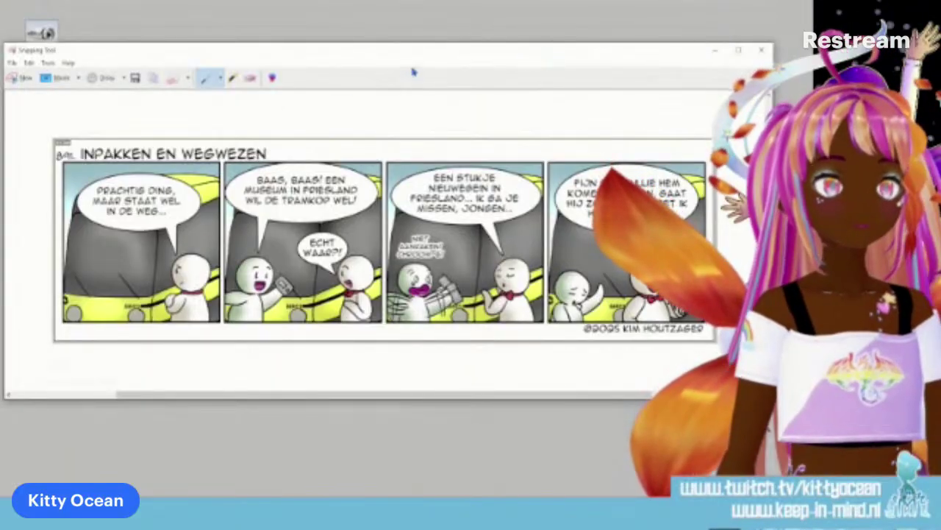
click(762, 50)
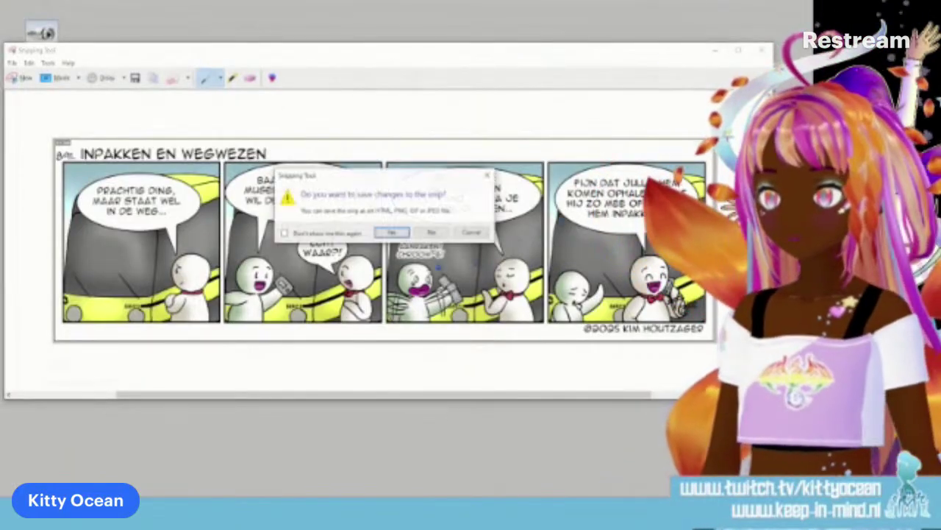
click(437, 231)
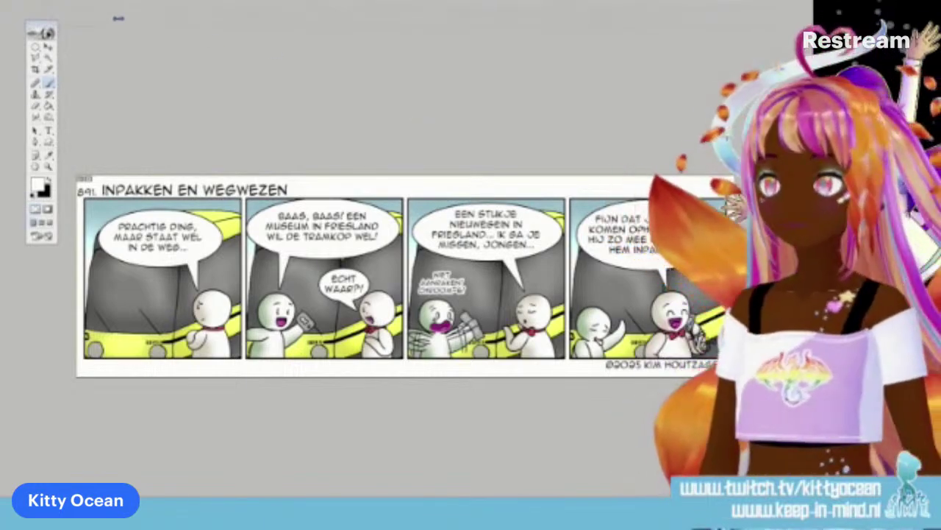
Step: Export the finished strip for the web as a High quality JPEG and close 891.psd with its changes saved
key(alt+f)
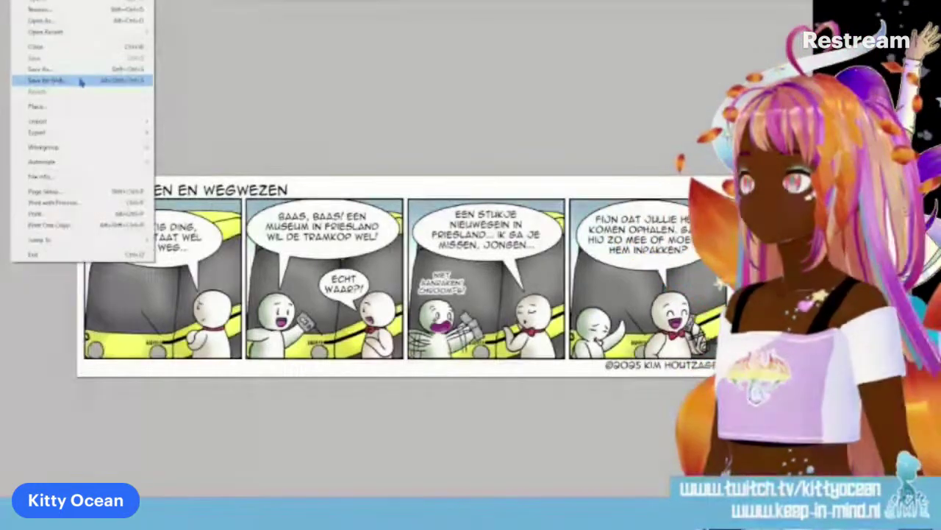
click(80, 79)
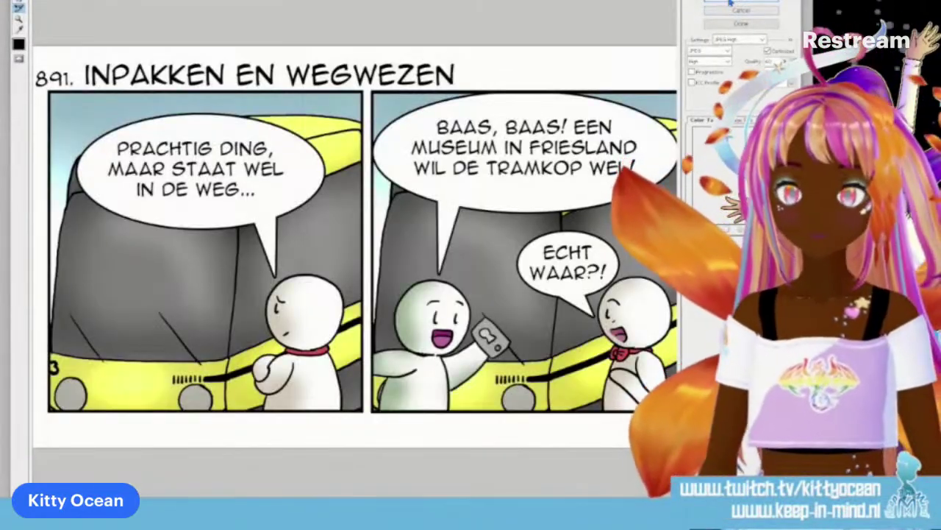
click(730, 3)
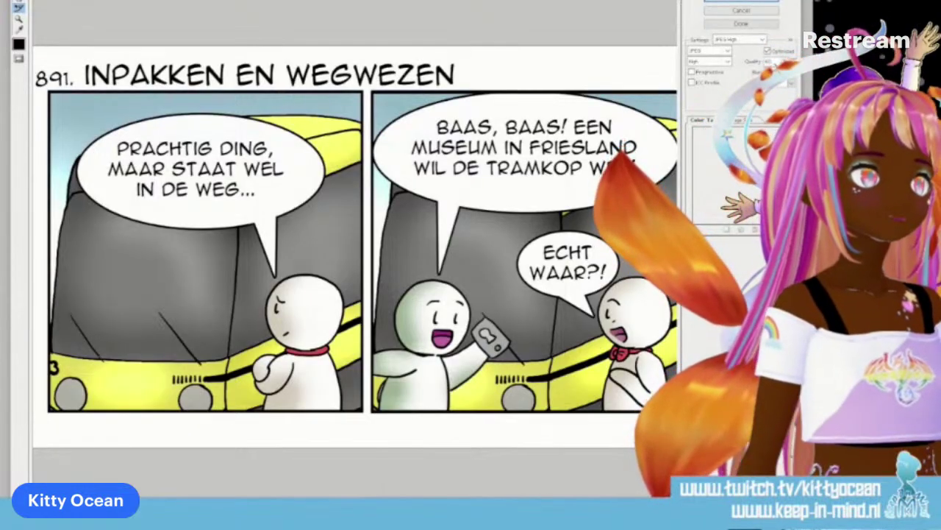
key(Escape)
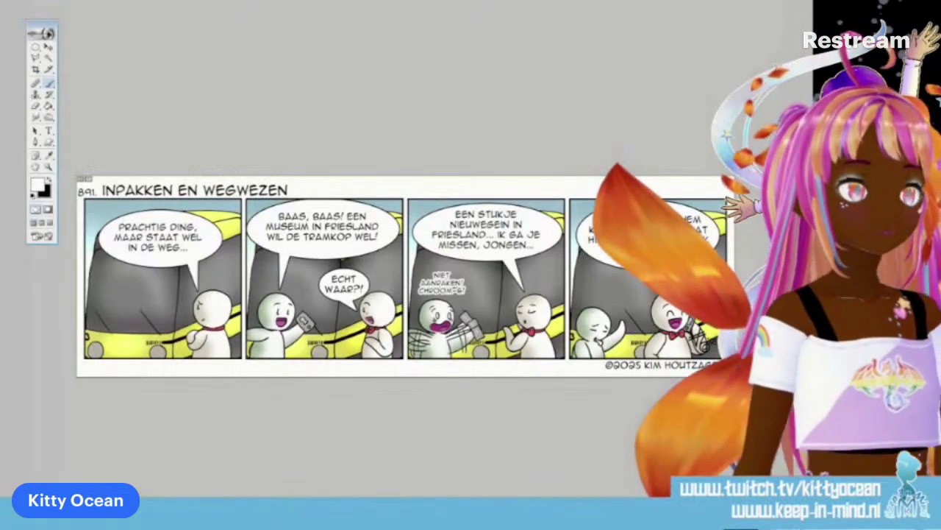
key(ctrl+w)
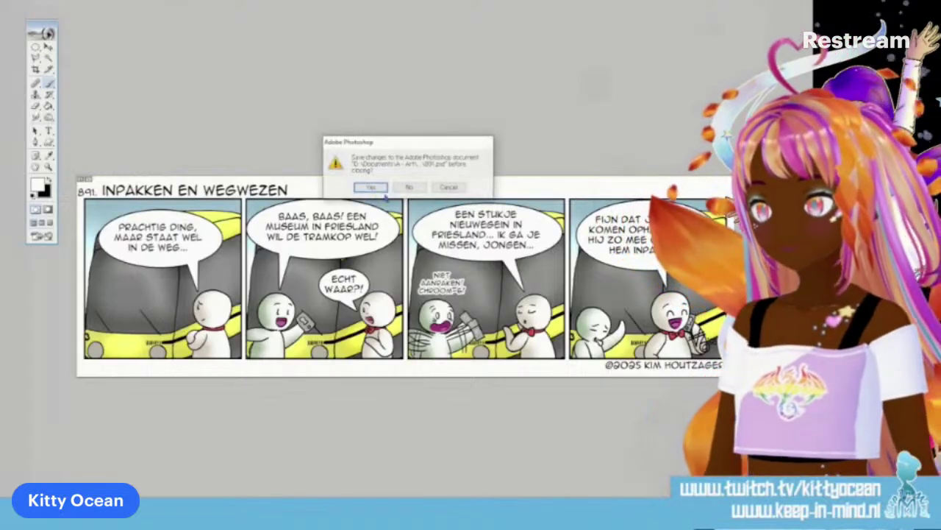
click(377, 190)
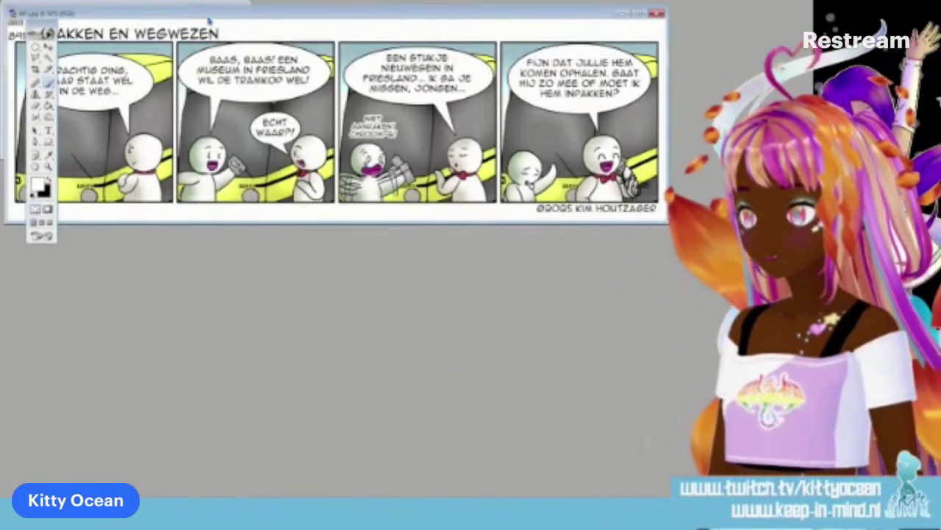
Step: Arrange the strip and banner windows and reposition the strip image in the banner to show the first panel's figure and tram front
drag(208, 21, 355, 251)
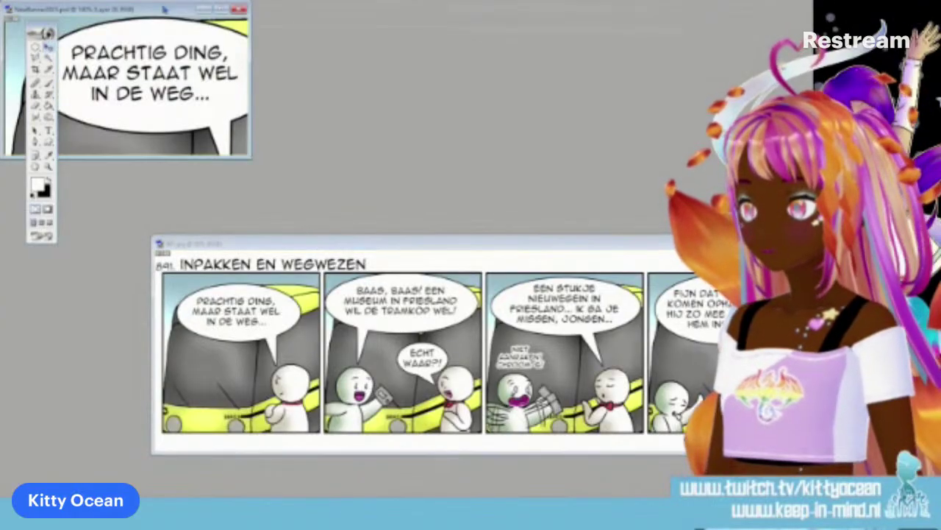
drag(125, 8, 338, 172)
scroll(374, 212, down, 3)
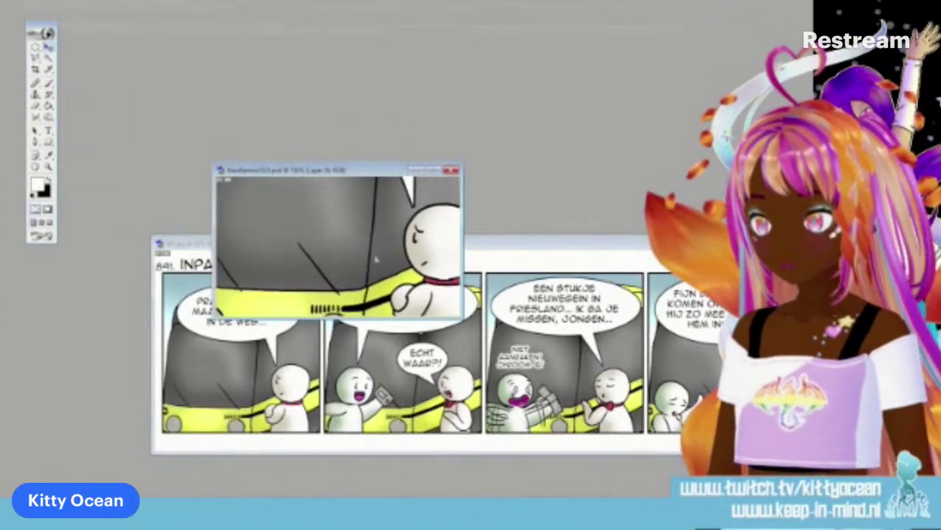
Step: Export the banner for the web and close the banner document with its changes saved
click(88, 3)
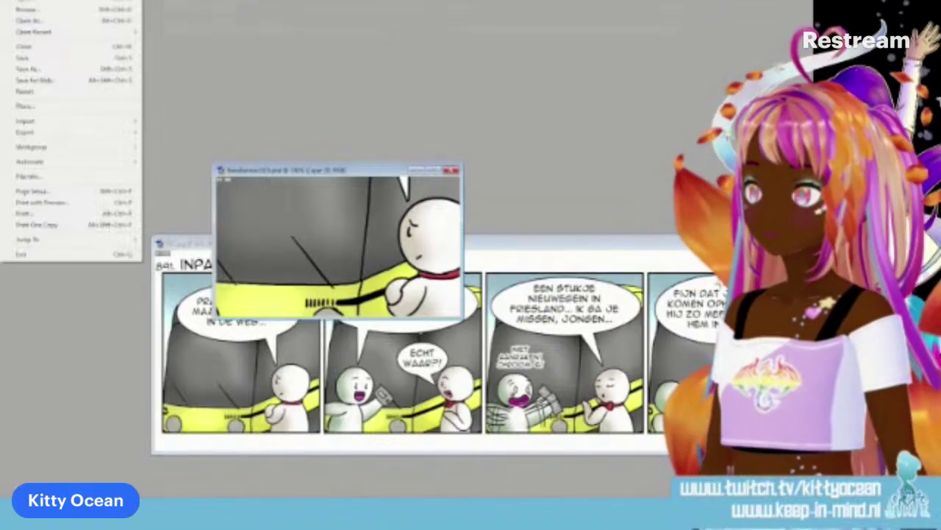
click(63, 81)
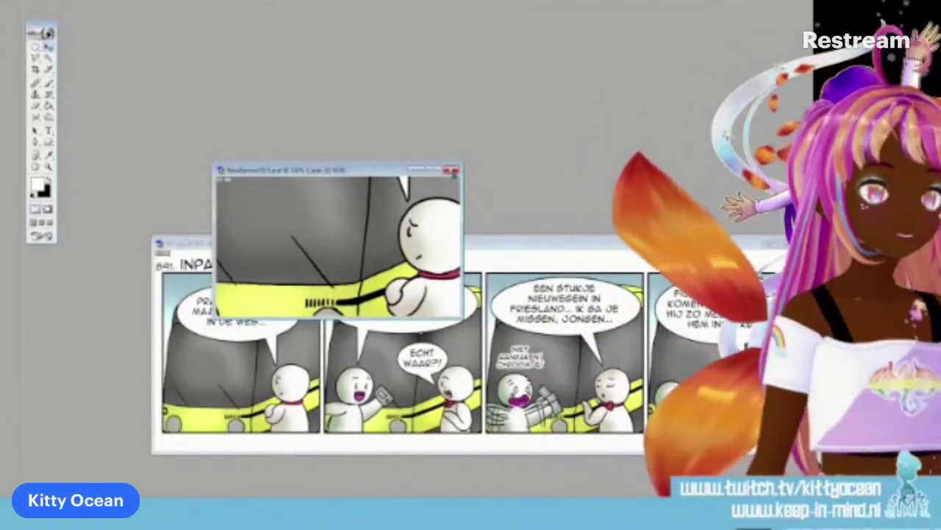
click(453, 170)
click(373, 185)
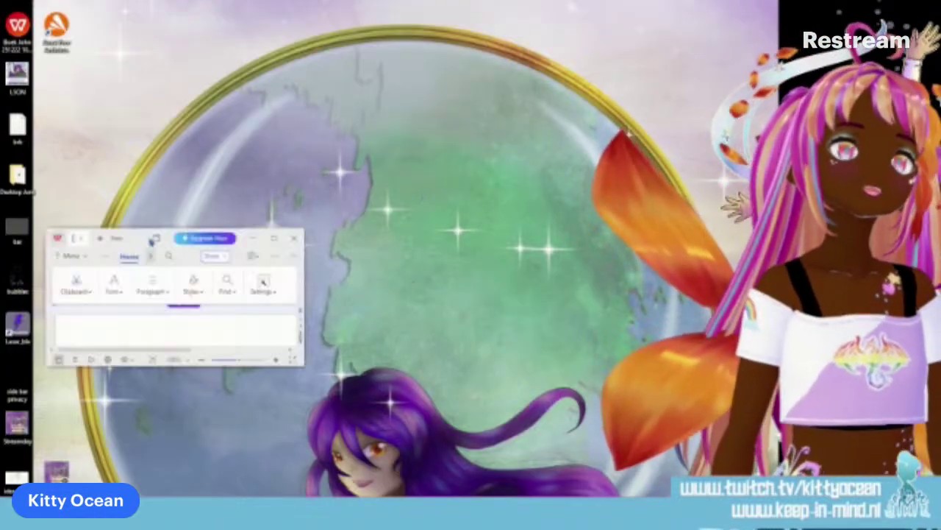
Step: Maximize the WPS Writer document and add the date line "3 juni 2025" above the 27 mei 2025 entry, followed by an empty paragraph
click(279, 238)
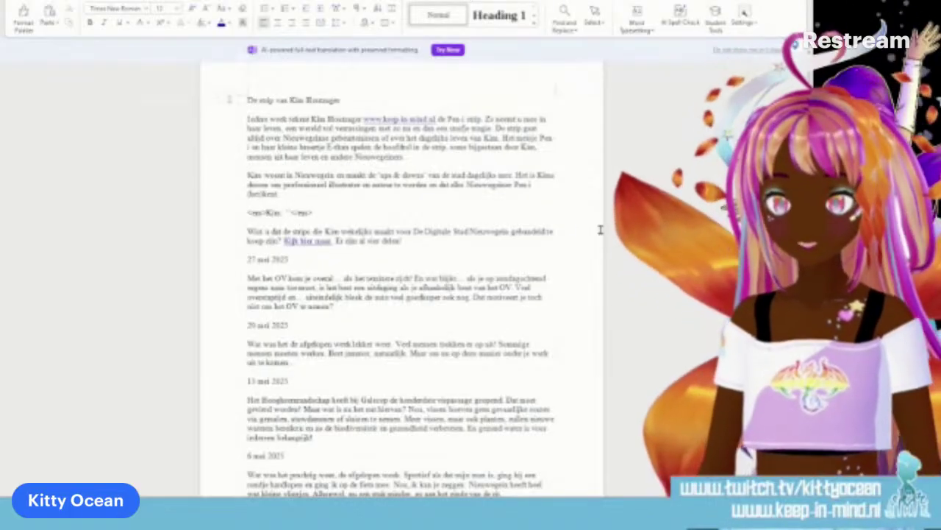
click(414, 245)
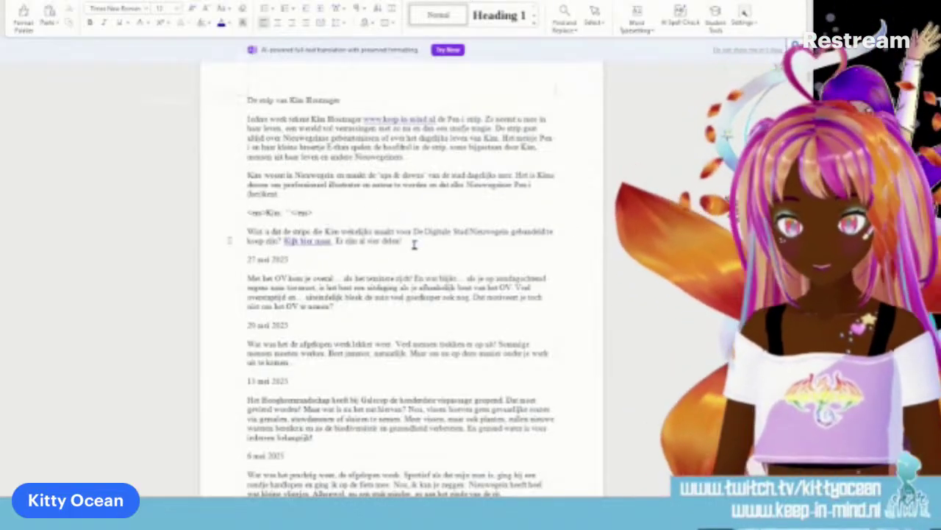
key(Return)
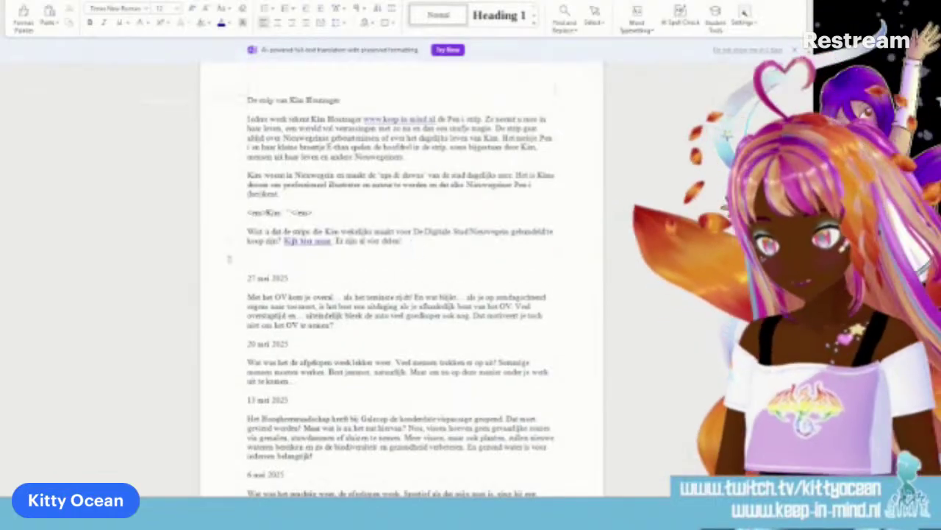
text(3 juni 2025)
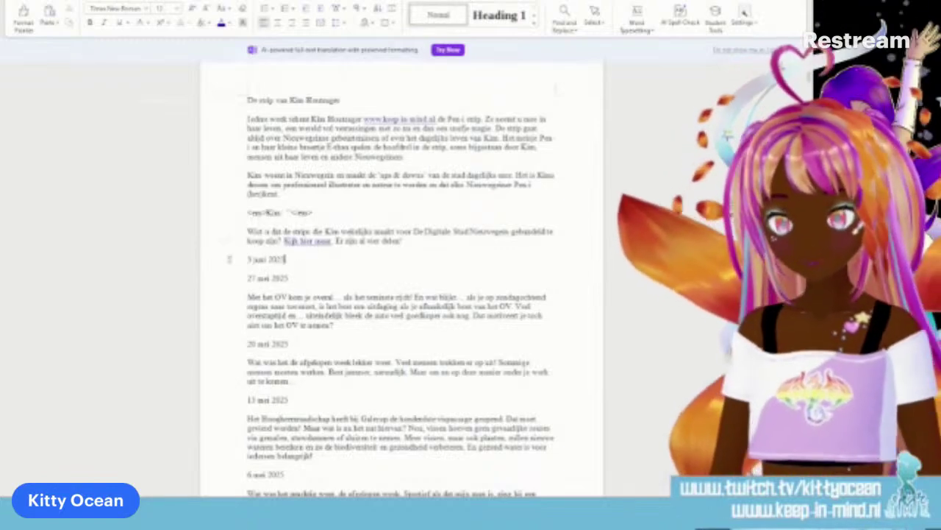
key(Return)
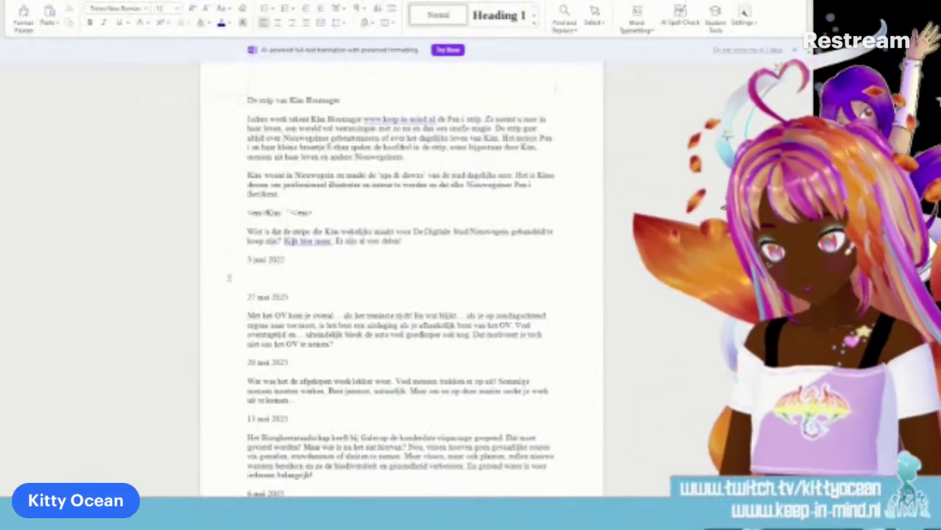
Step: Write "De tramkop krijgt een nieuwe bestemming! Ik wist niet eens dat we hier nog een tramkop" under the 3 juni 2025 date
text(De strip)
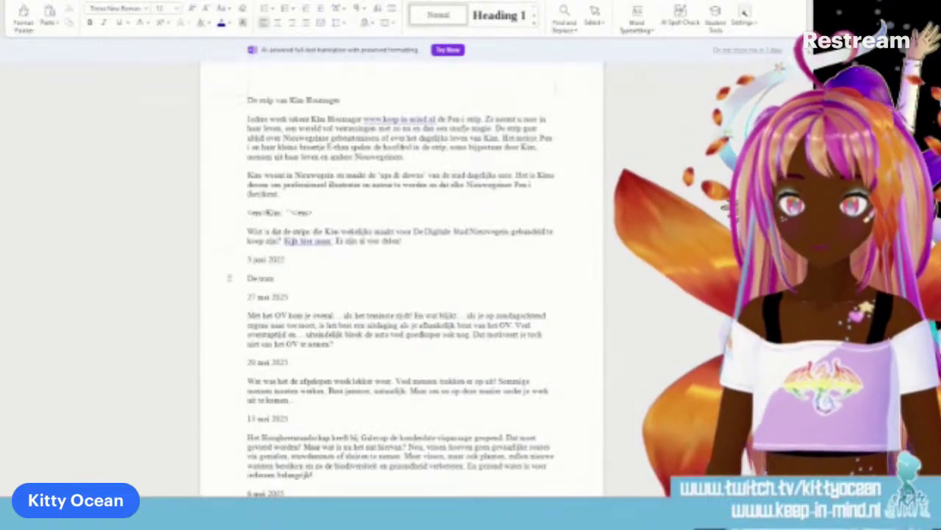
text(kop bij)
text(gt een)
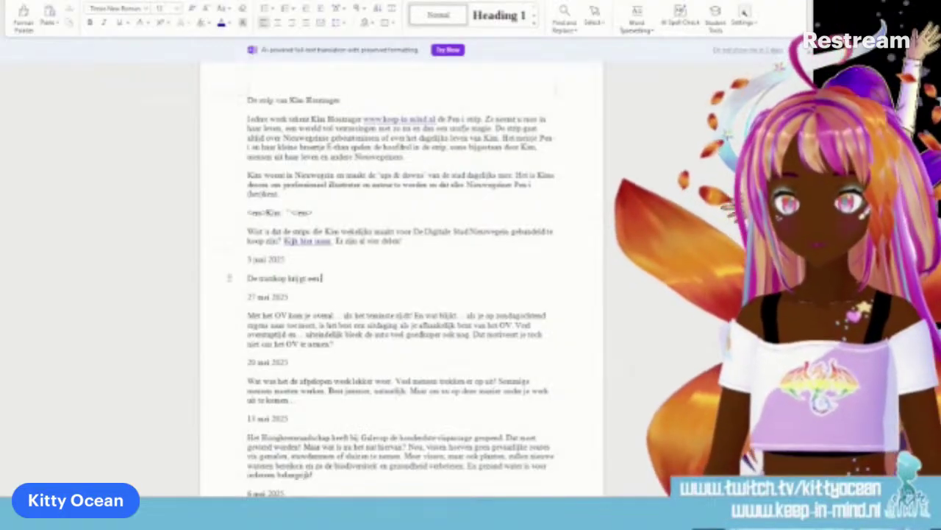
text( nieuwe bena)
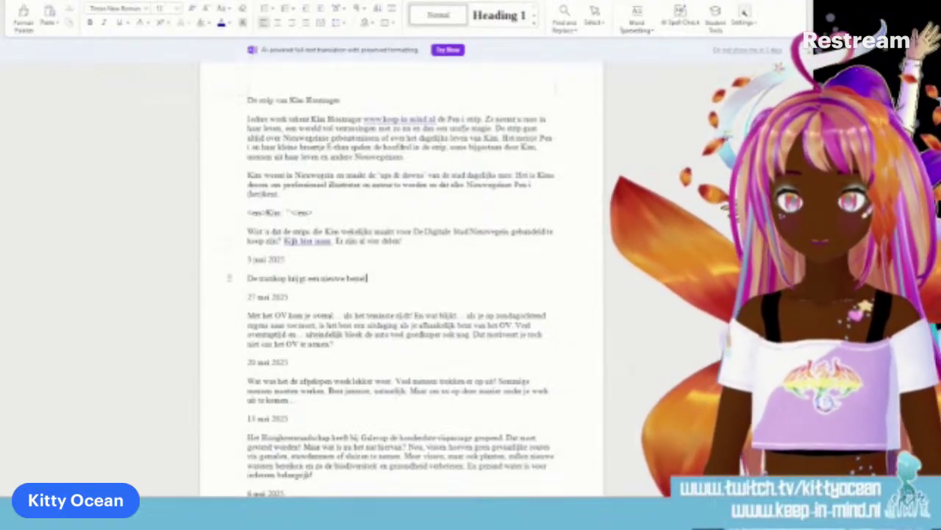
text(ming)
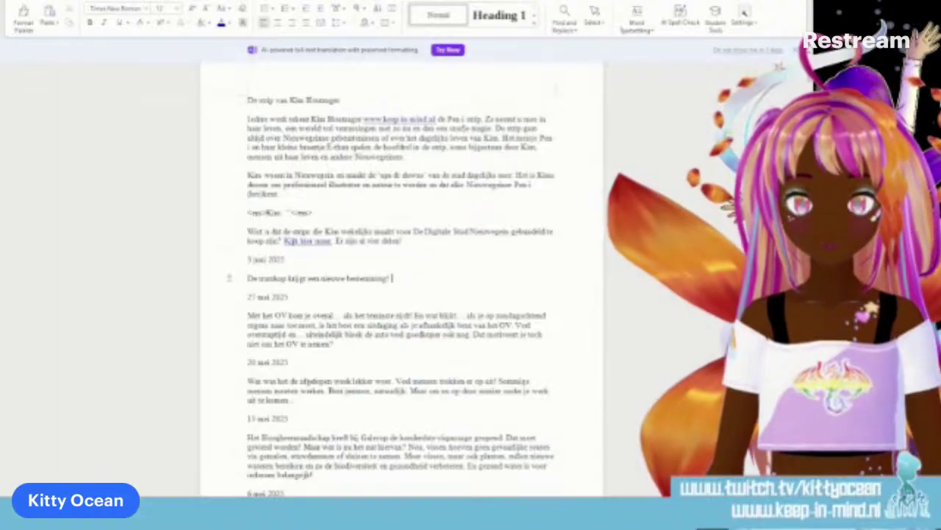
text(! Ik wist n)
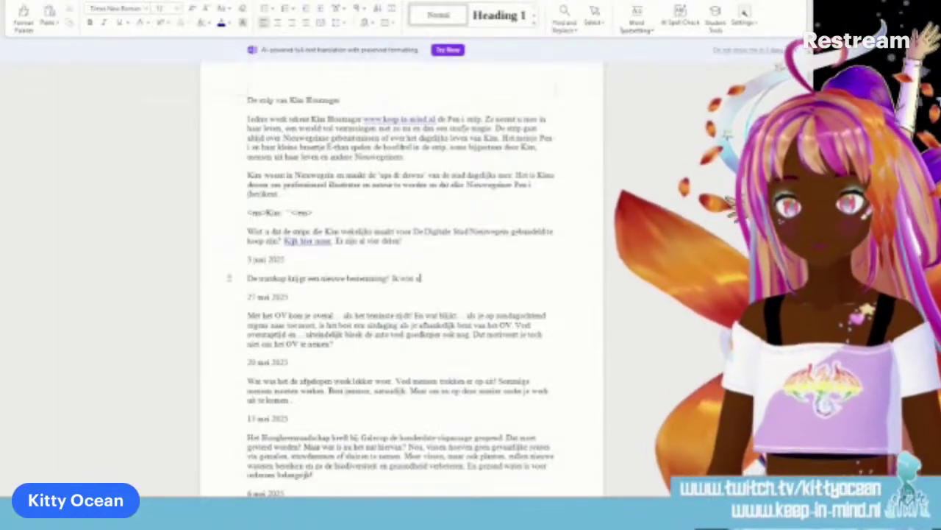
text(iet eens dat we h)
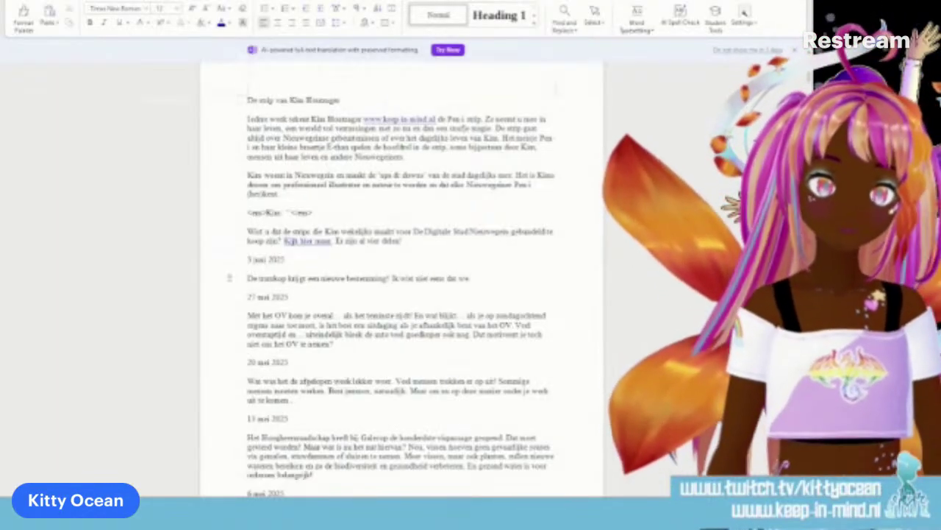
text(ier nog e)
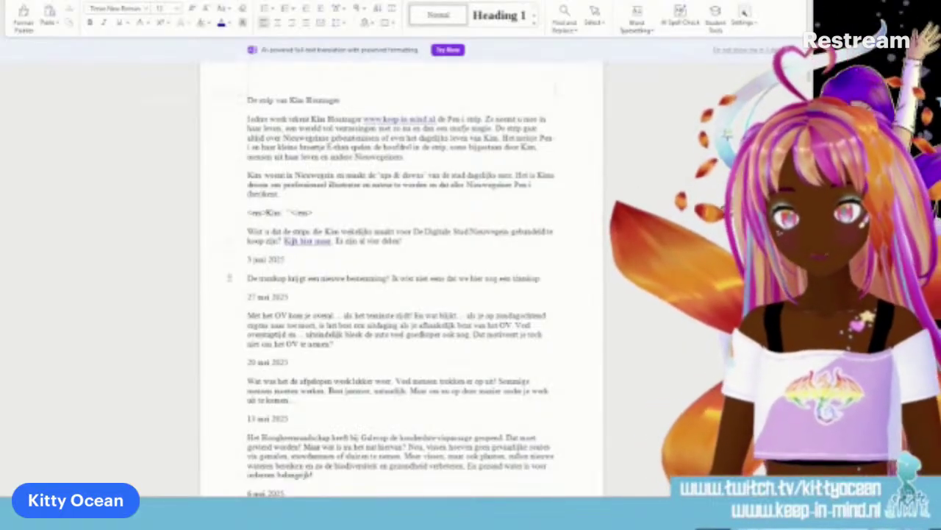
Step: Continue the 3 juni 2025 paragraph with "een tramkop hadden staan, laat staan met een giftig laagje verf."
text(en trankop hebbe)
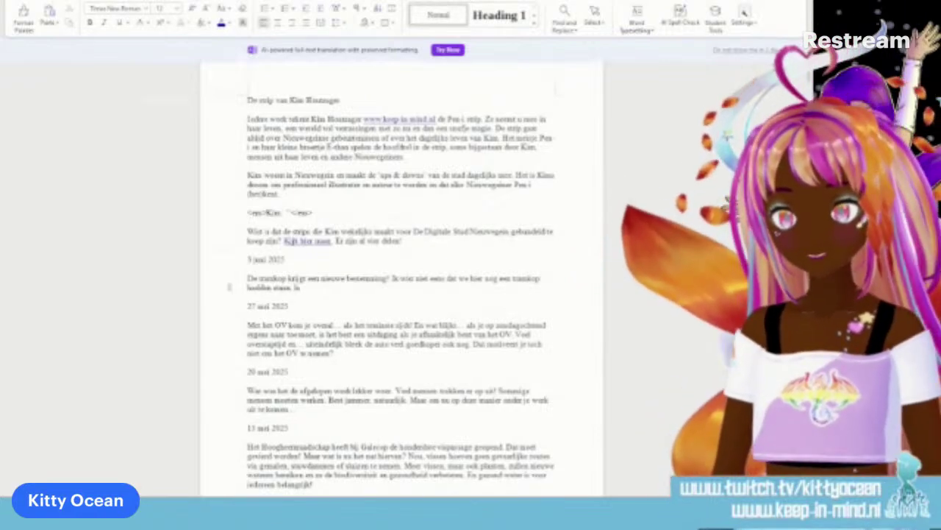
text(n staan, laat staa)
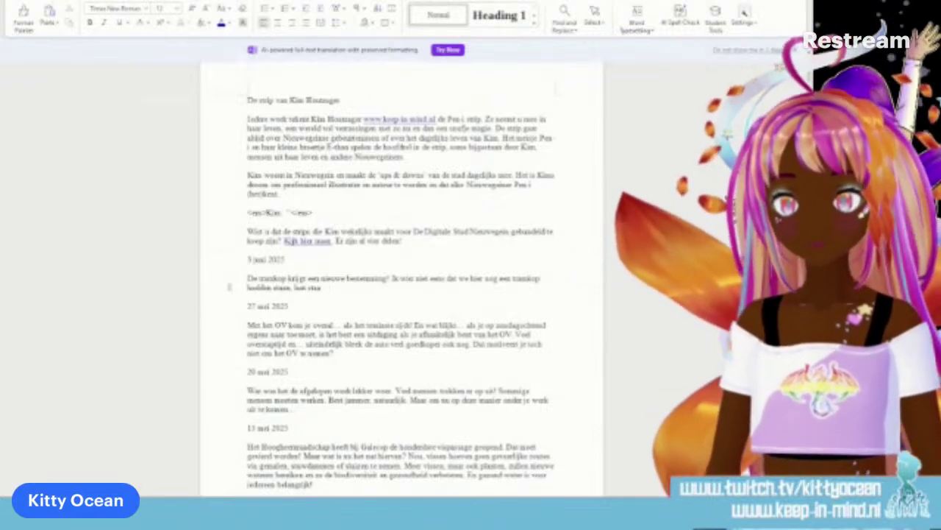
text(n met het)
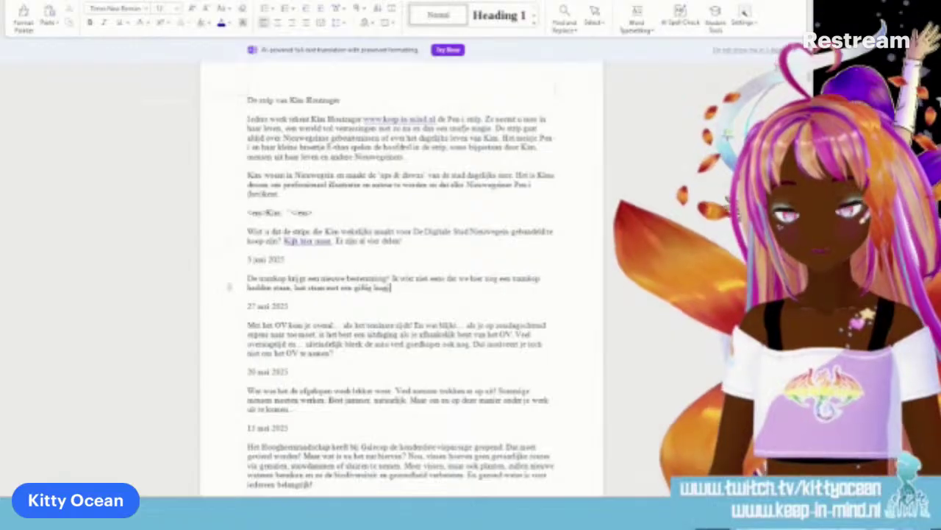
text(e vorf. )
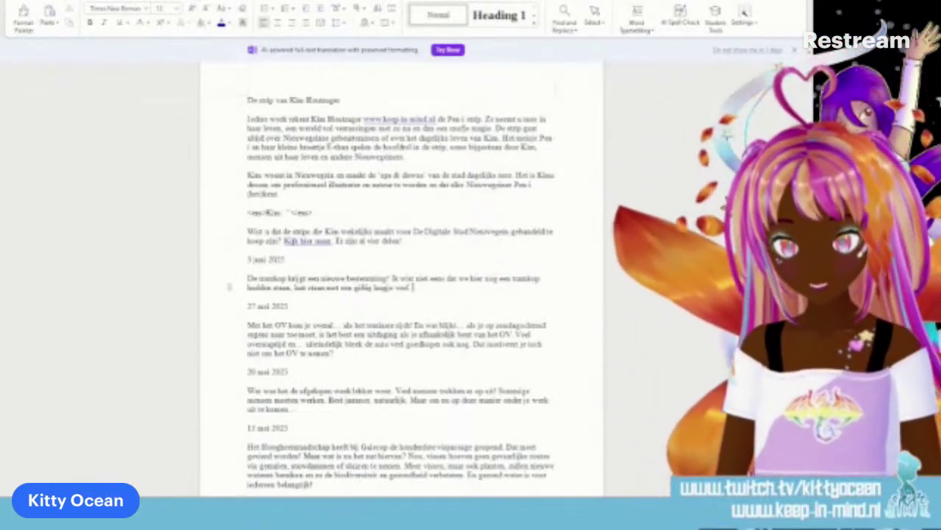
Step: Add "Het had een prachtig leerobject geweest, maar nu krijgt museum" to the 3 juni 2025 paragraph
text(Het had ee)
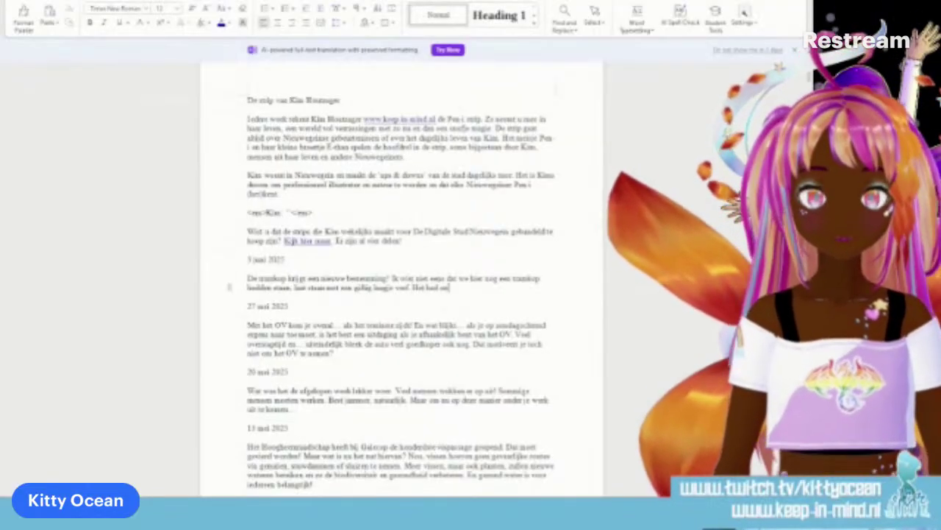
text(n pro)
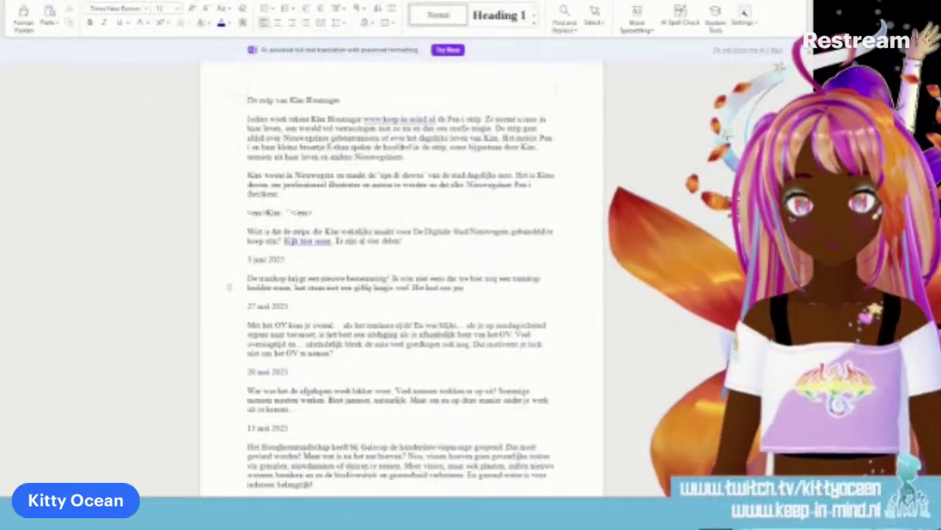
text(blematisch bestaan)
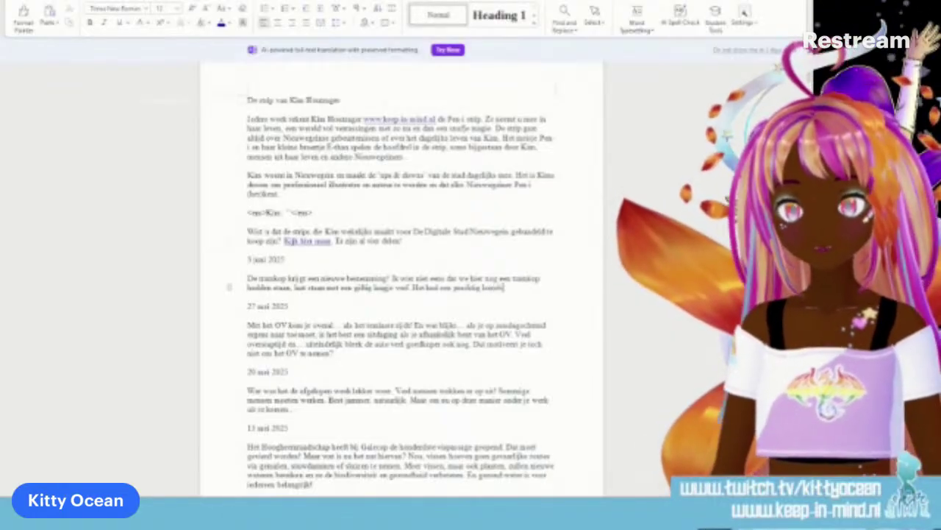
text(je)
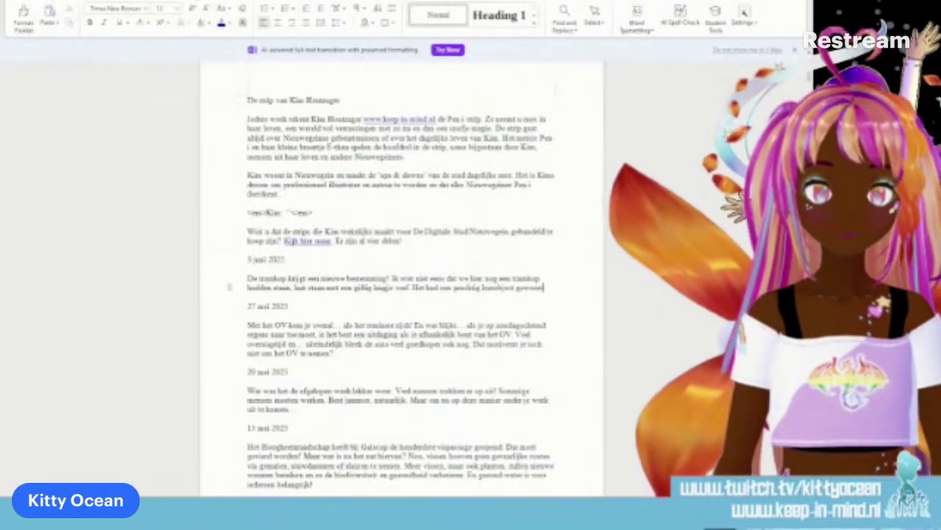
text( maar)
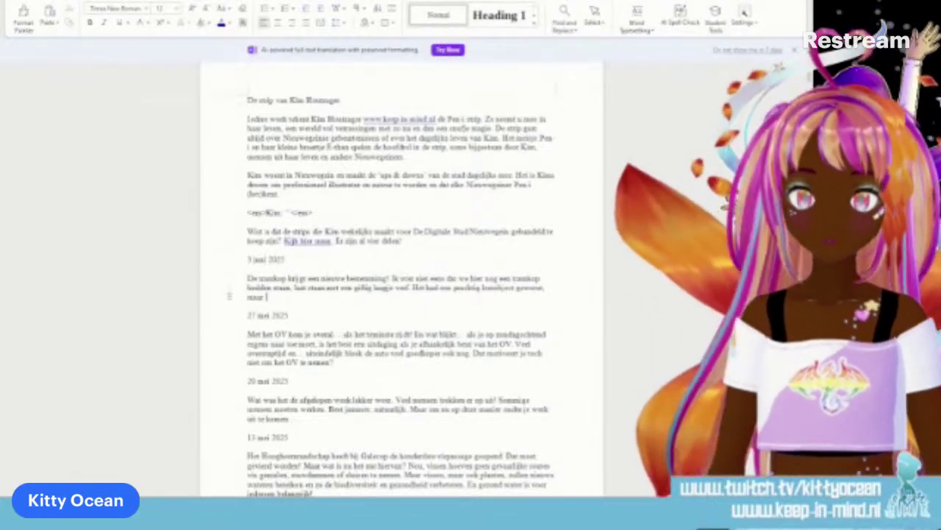
text(nu)
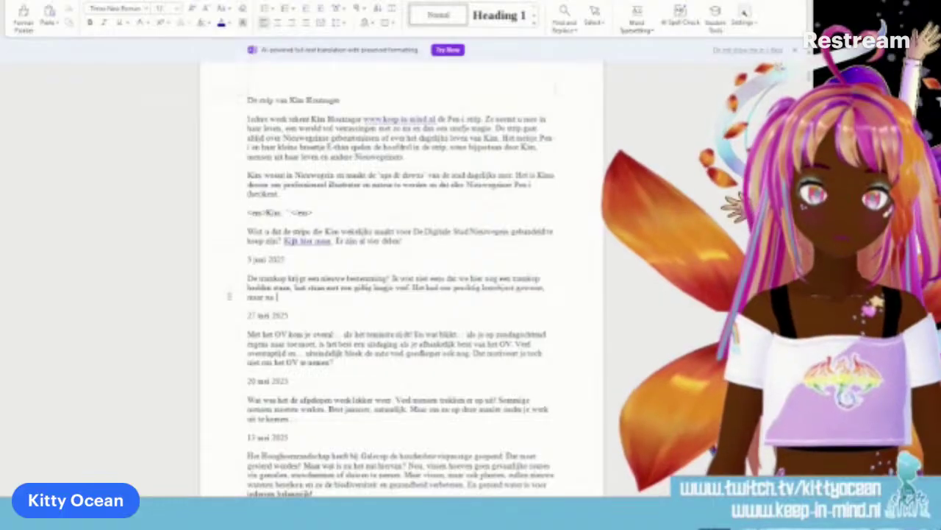
text(krijgt museum)
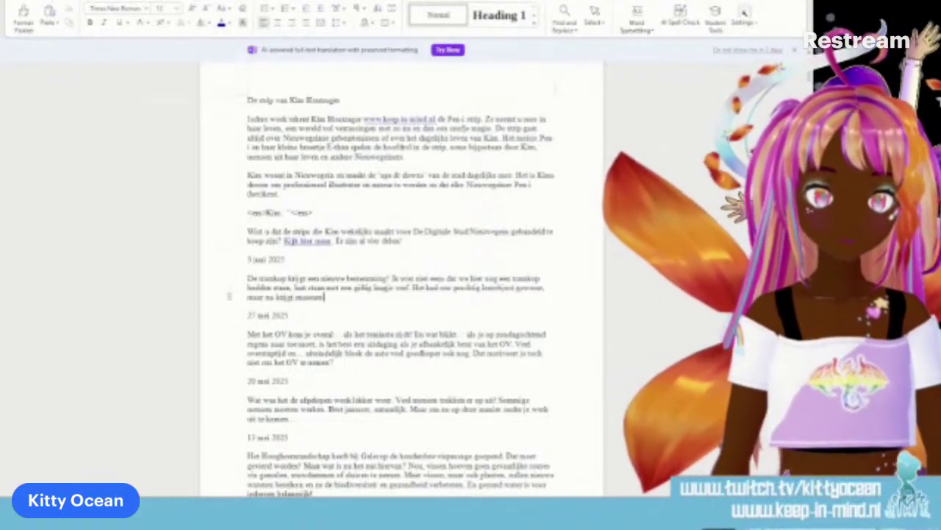
text(s)
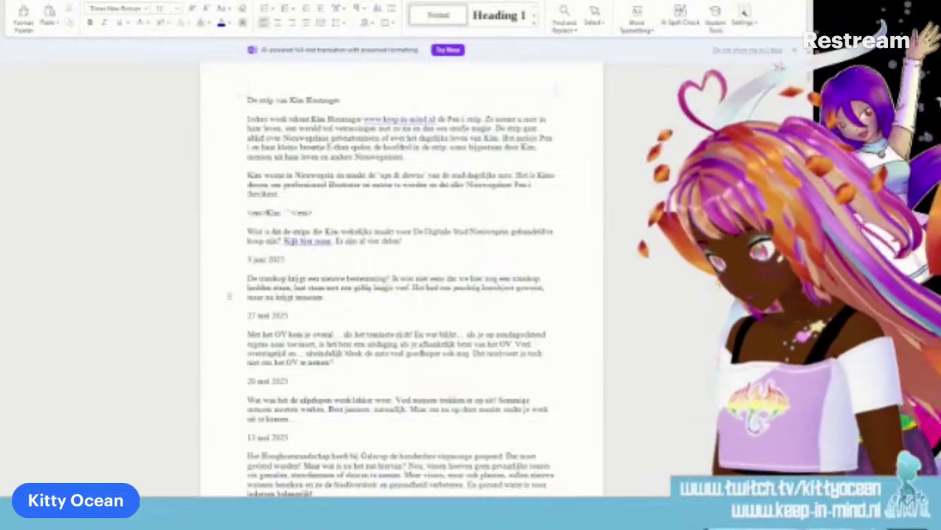
Step: Paste "Nationaal Openbaar Vervoer Museum in Ouwsterhaulede" as plain text after "museum" and finish the sentence with "kans!"
click(334, 297)
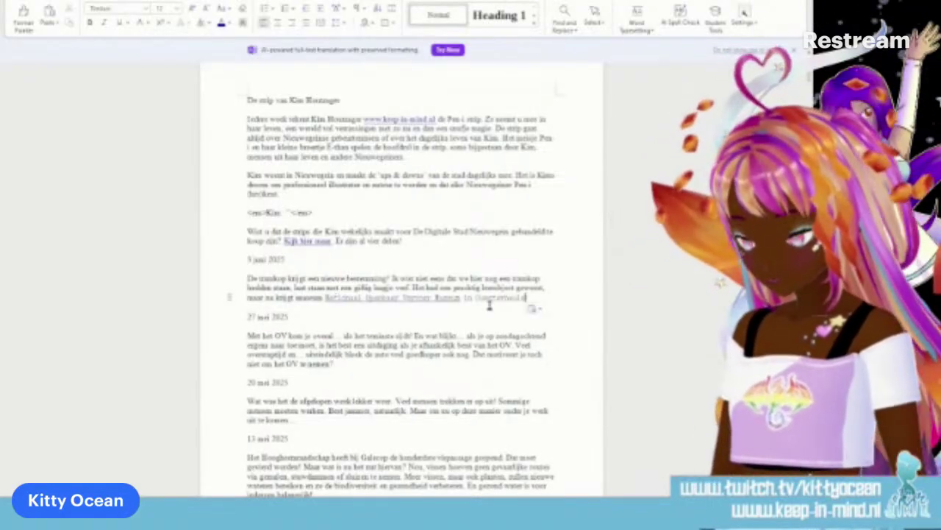
click(535, 309)
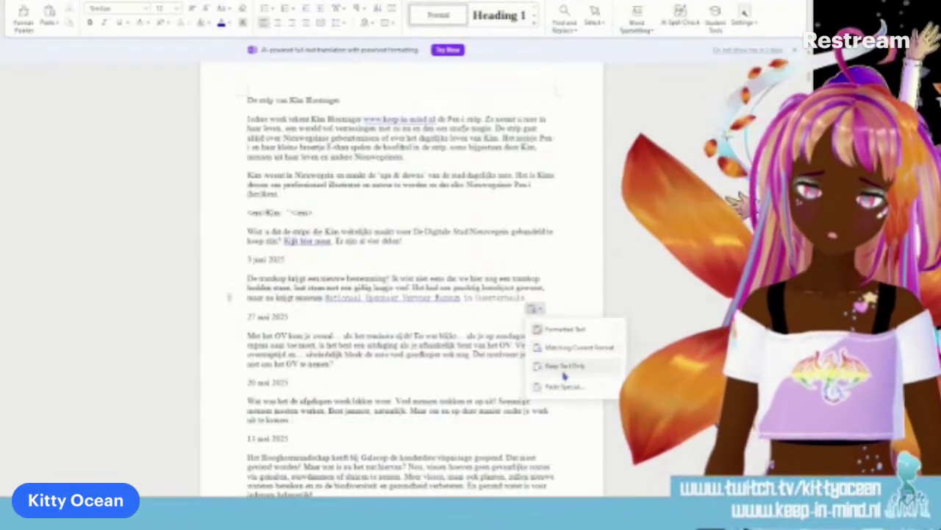
click(557, 365)
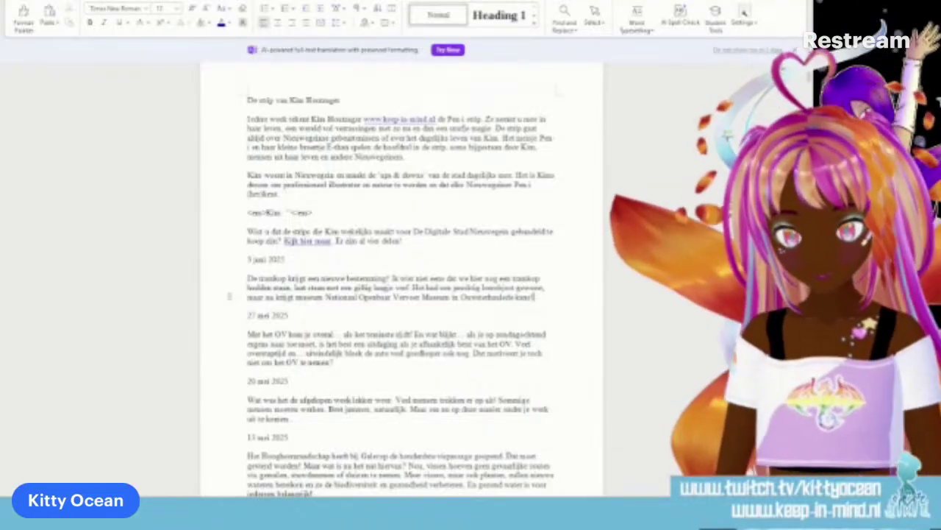
Step: Review the 3 juni 2025 entry and select its whole paragraph about the tramkop
scroll(229, 297, up, 5)
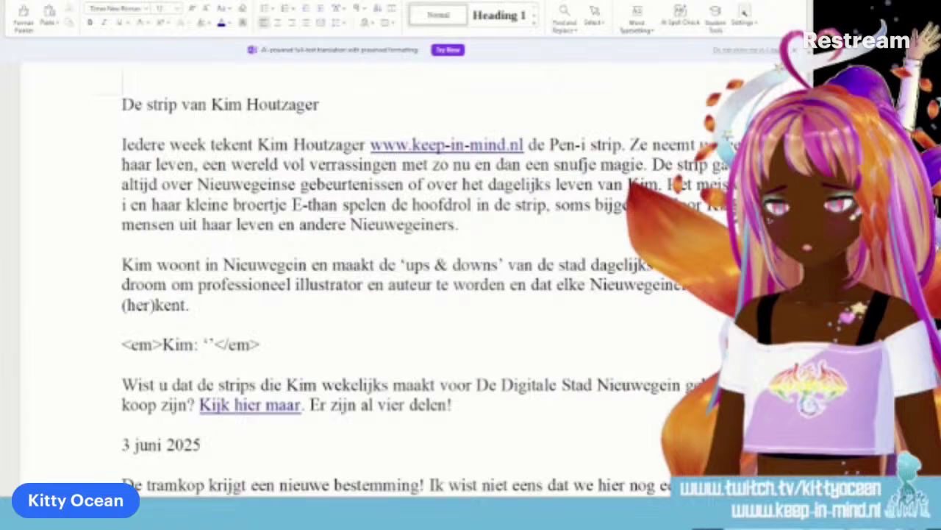
scroll(630, 458, down, 4)
scroll(629, 457, right, 2)
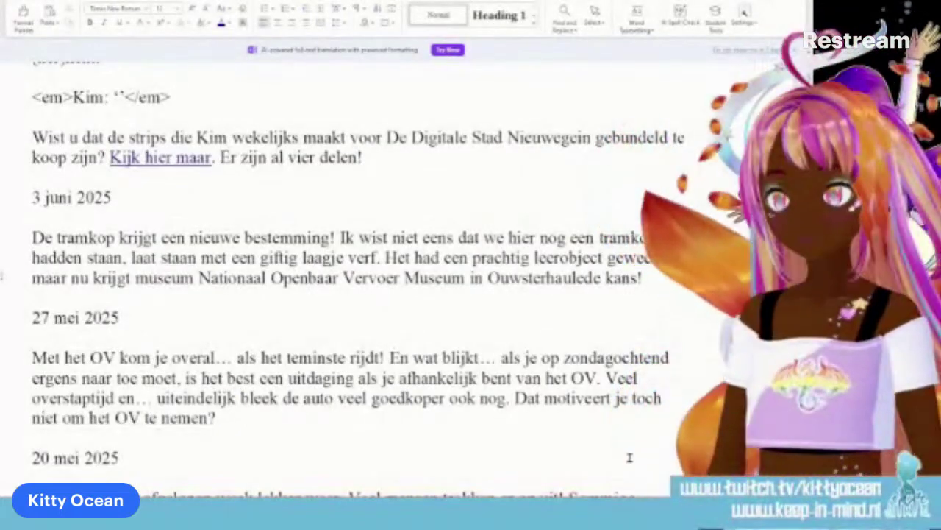
scroll(331, 279, right, 1)
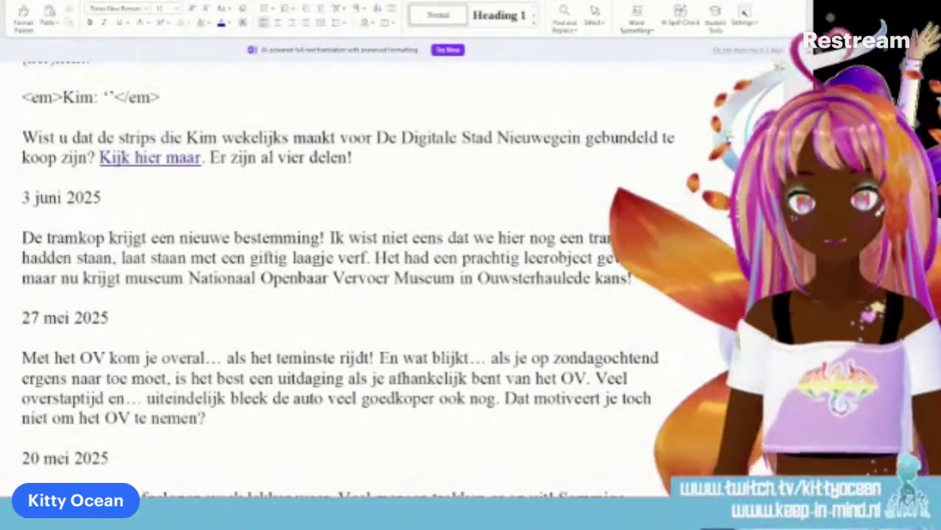
scroll(611, 445, down, 2)
scroll(609, 440, up, 3)
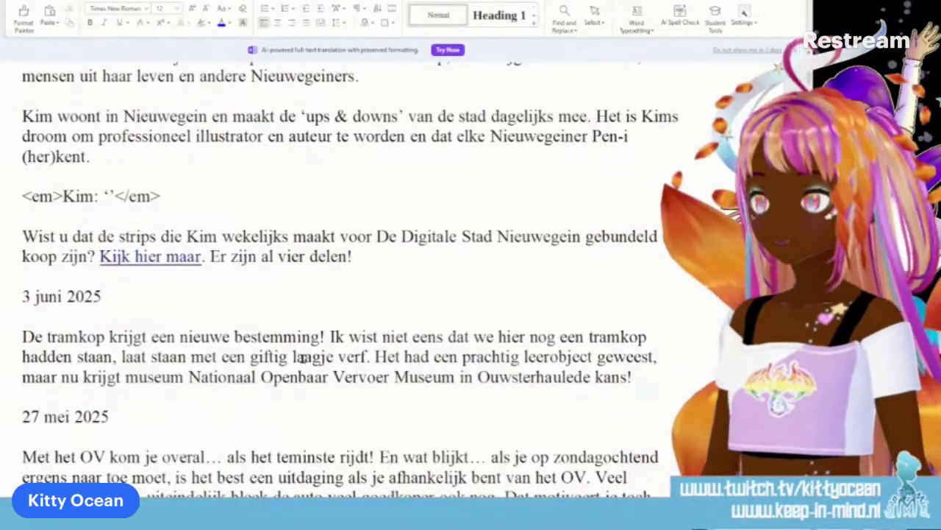
drag(639, 379, 110, 337)
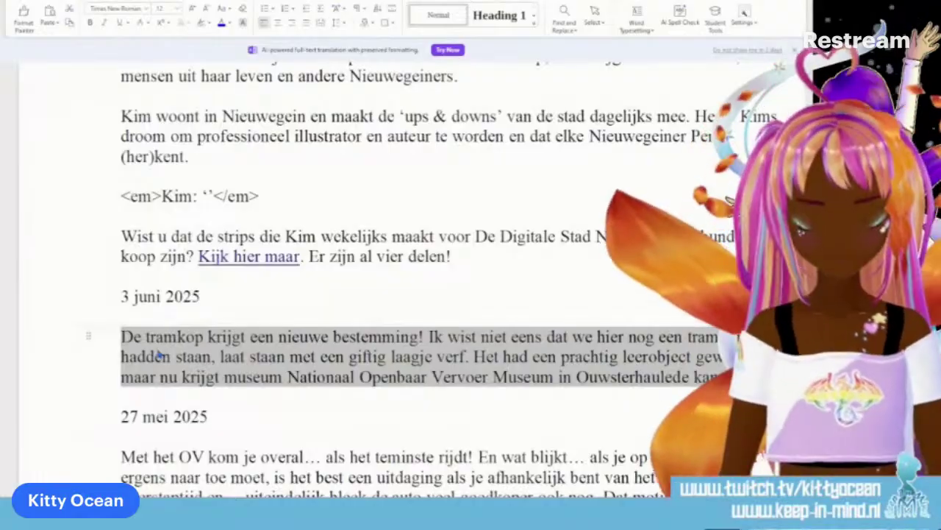
scroll(44, 323, right, 3)
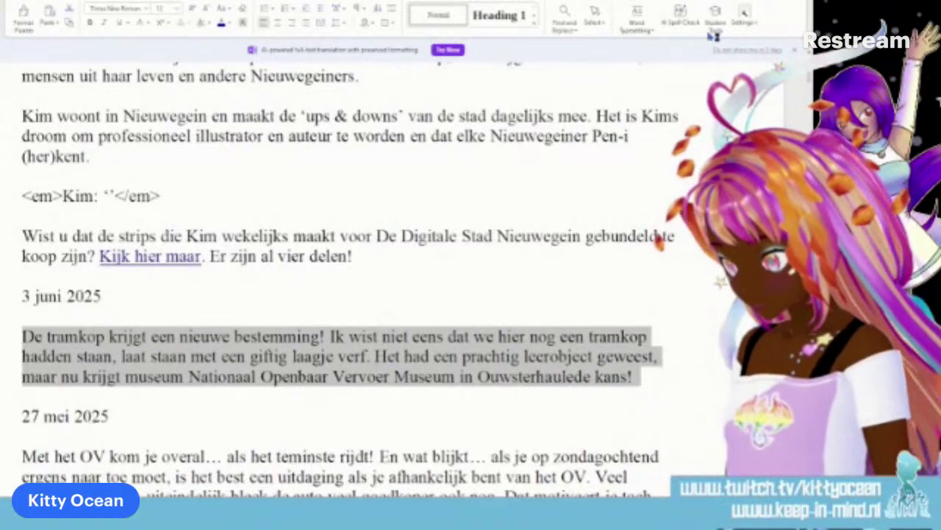
Step: Put the document window away and bring up the list of installed programs from the desktop
click(719, 2)
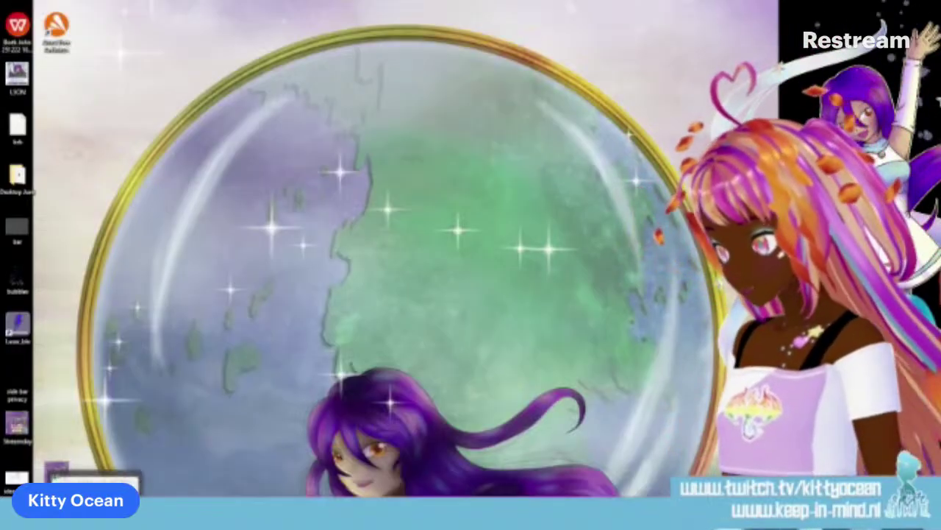
key(super)
click(94, 507)
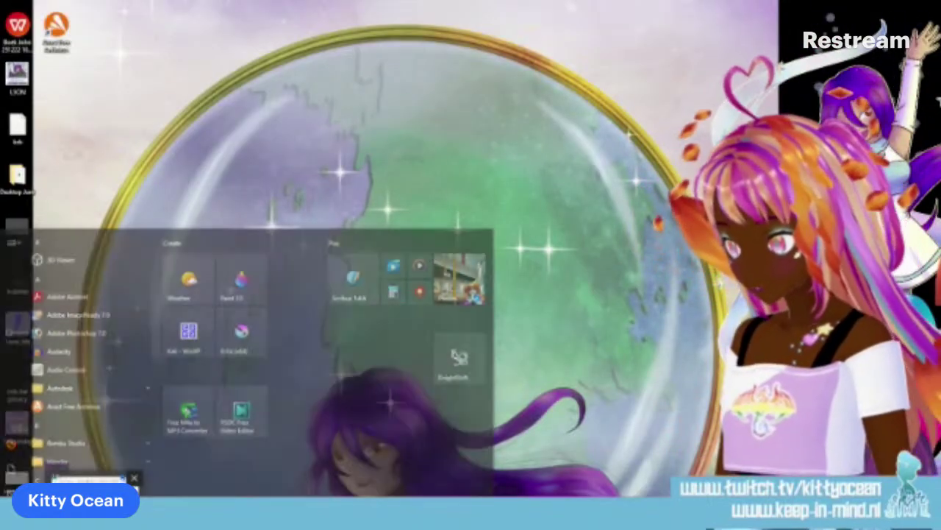
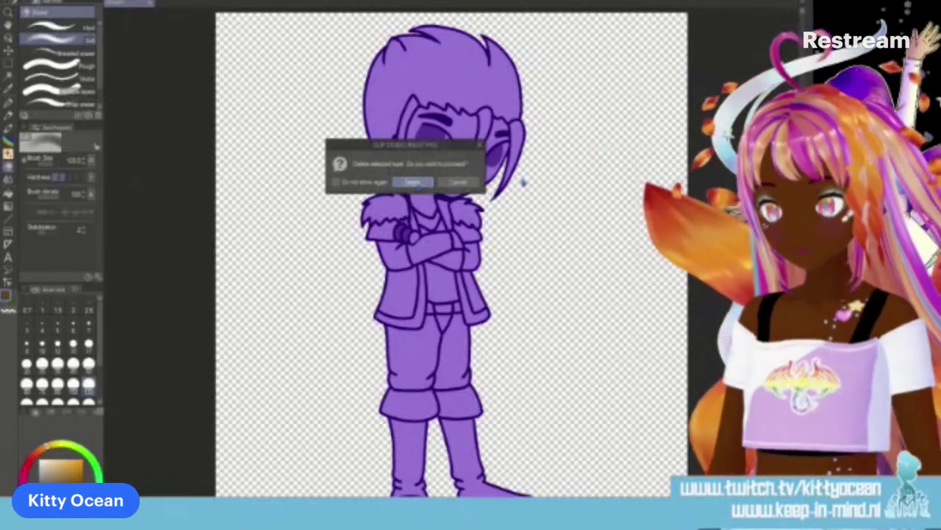
Step: Delete the selected layer, then pick the dark purple of the figure's outline near the bracelet as the Pen colour
click(413, 181)
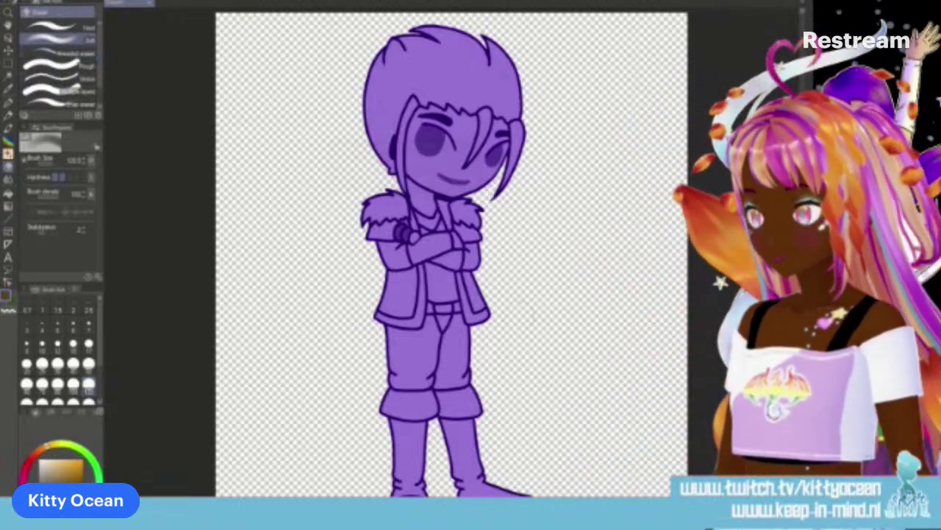
scroll(445, 266, up, 4)
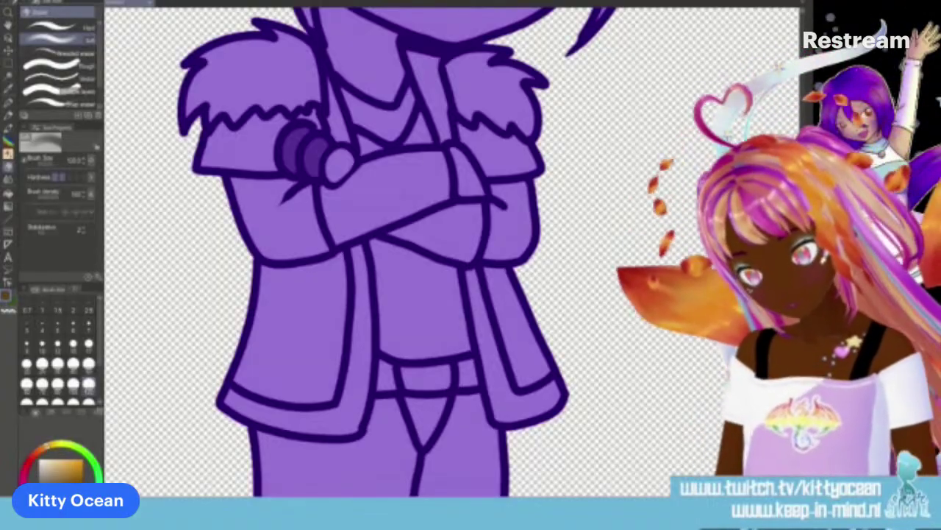
key(i)
click(322, 174)
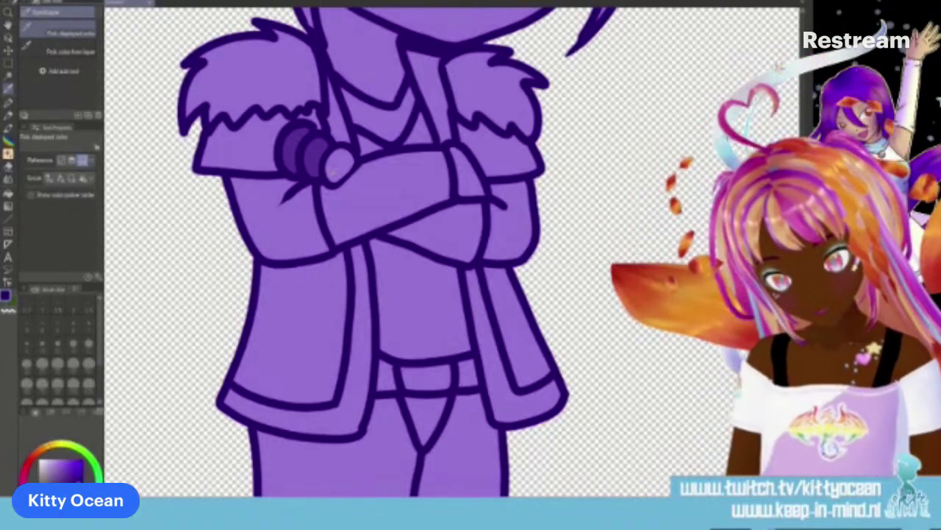
key(p)
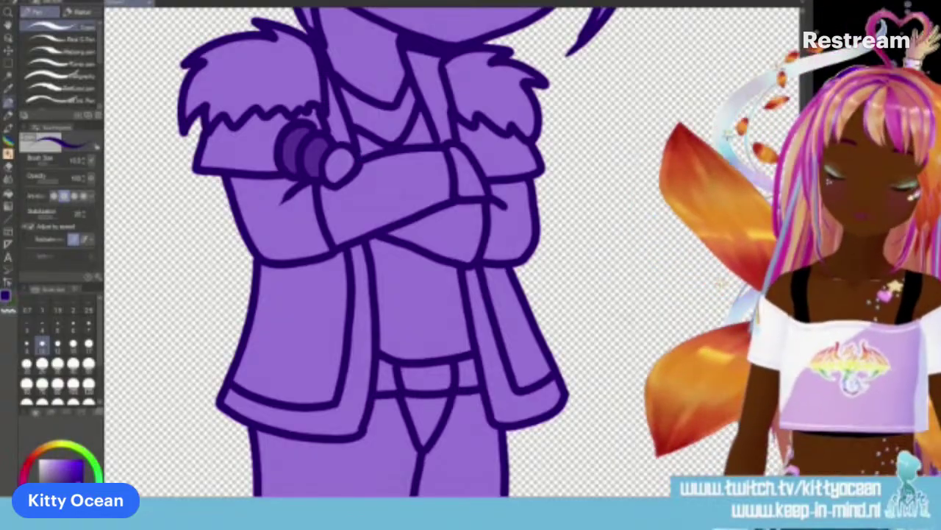
Step: Save the purple figure drawing in an image format, accepting the possible loss of layer information
click(23, 2)
click(71, 80)
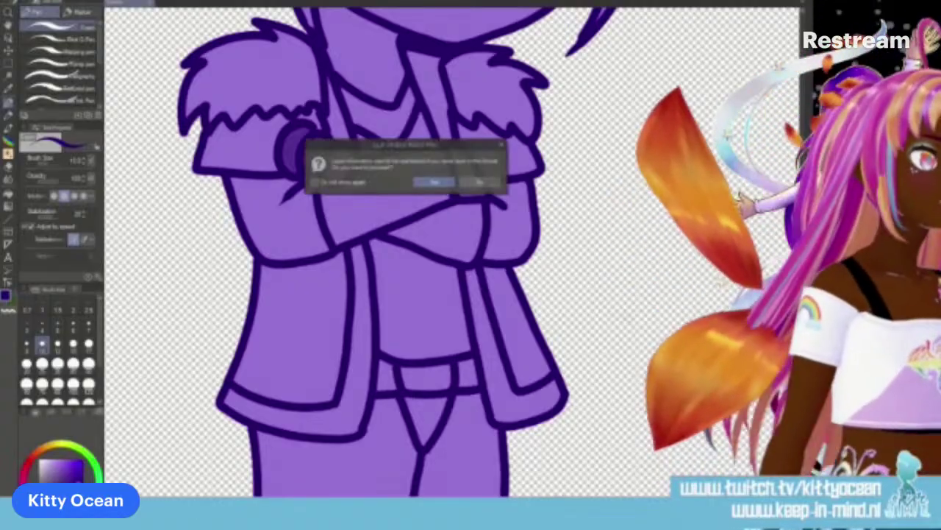
click(432, 182)
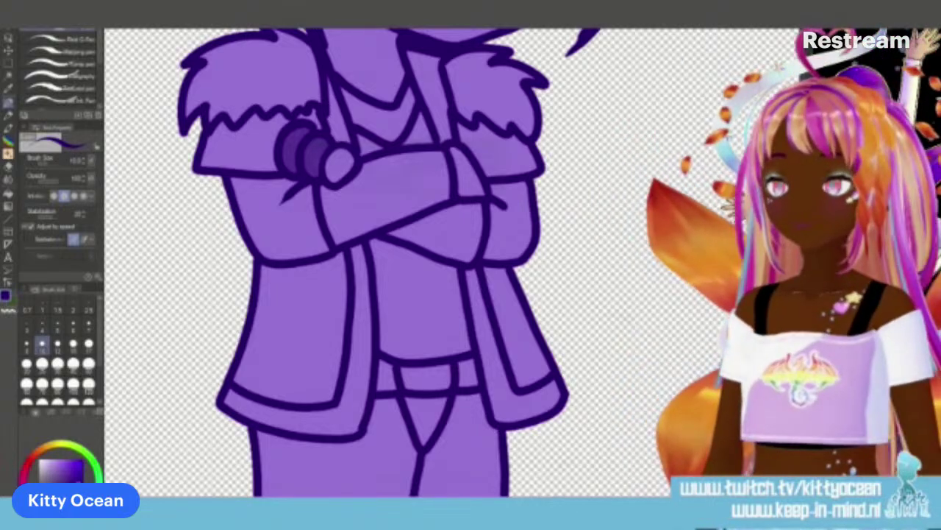
Step: Switch to the ImageToSTL website and upload the image of the purple figure with crossed arms
key(alt+Tab)
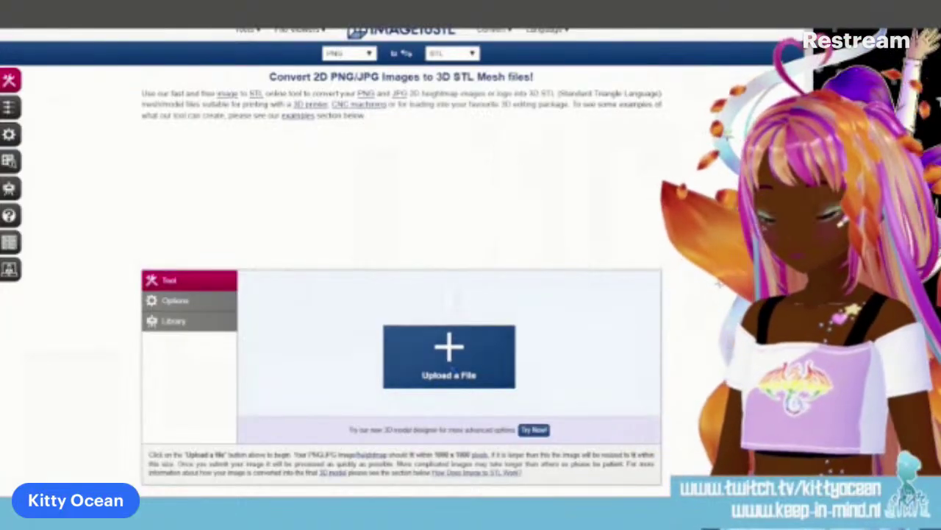
click(450, 360)
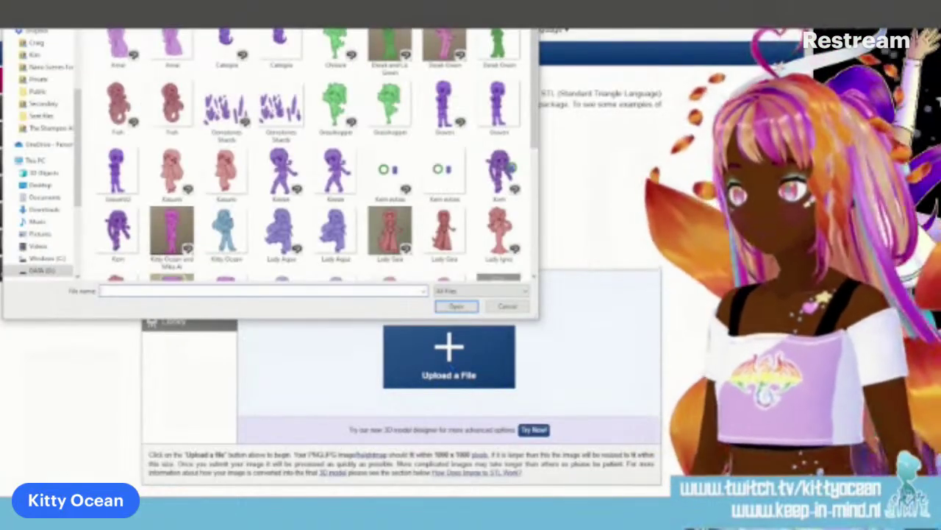
key(Escape)
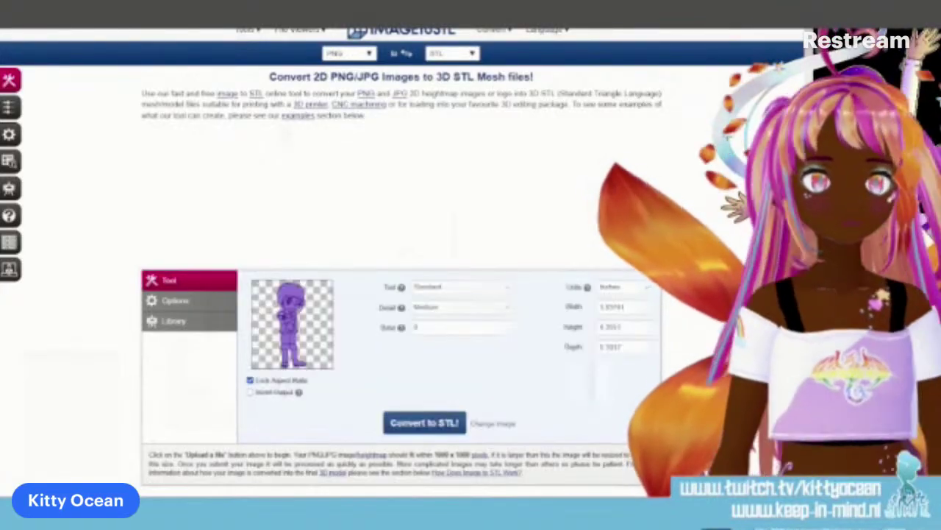
Step: Choose the Extrude tool with millimetre units and set the model's height to 100 mm and depth to 3 mm
click(460, 289)
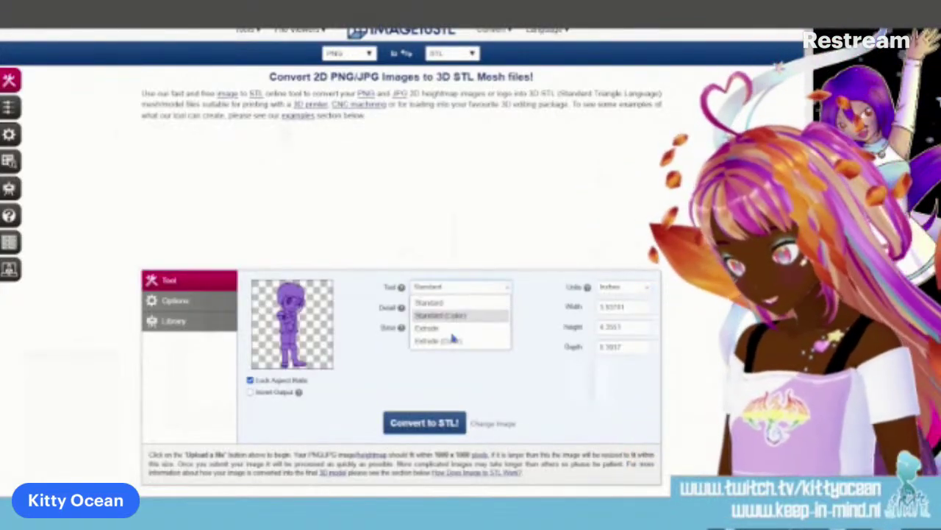
click(442, 327)
click(626, 289)
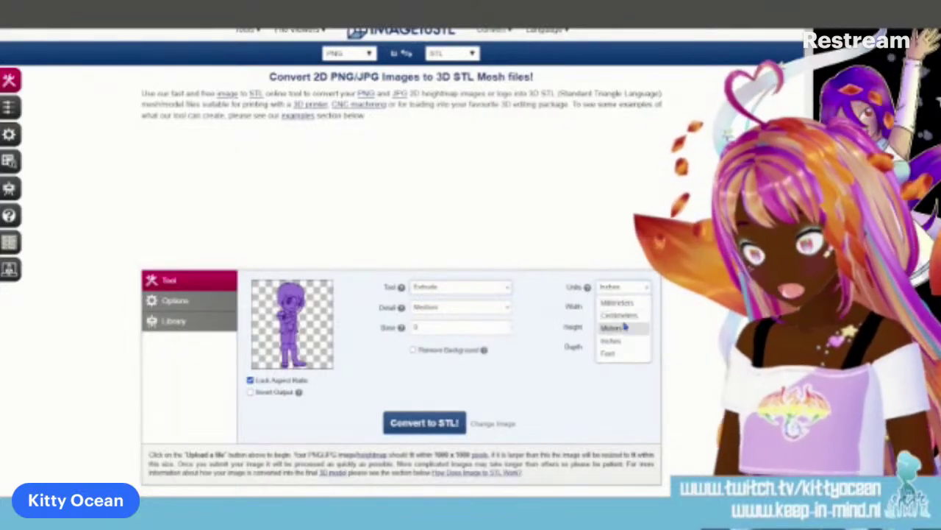
click(631, 328)
drag(644, 326, 539, 328)
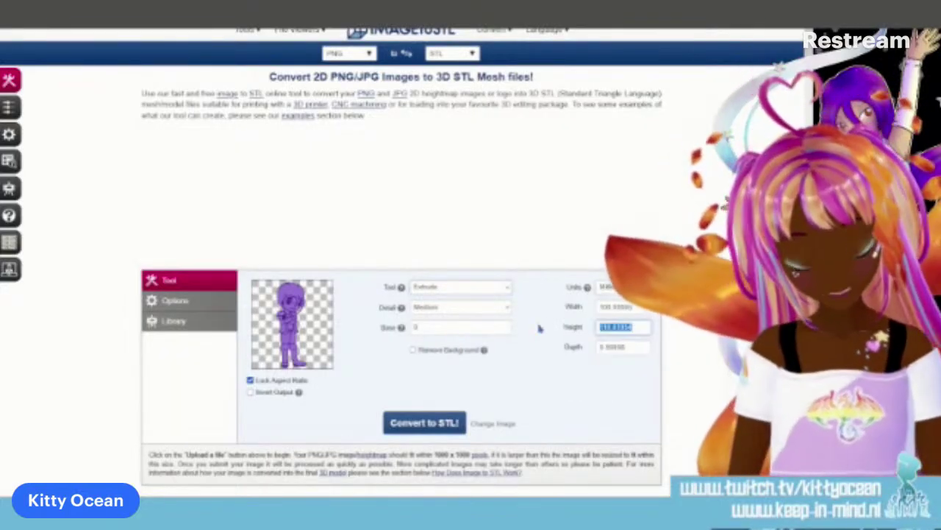
text(30)
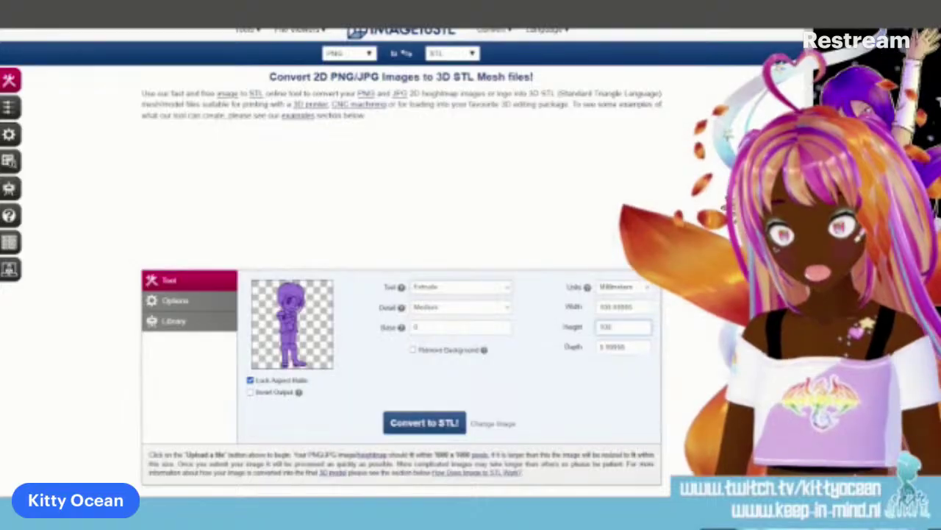
drag(637, 348, 527, 345)
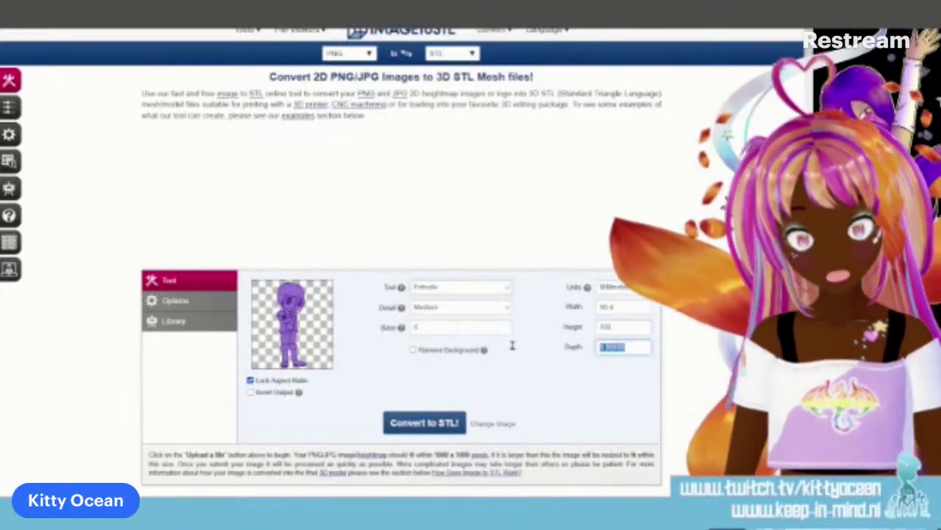
text(5)
Step: Keep the detail at Medium, set transparency conversion to White, enable smoothing and convert the figure image to STL
click(433, 311)
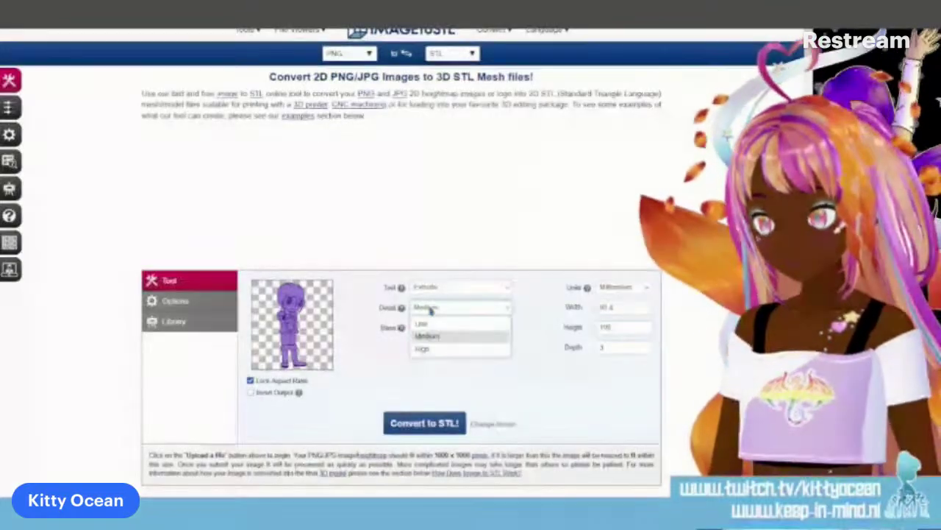
click(352, 416)
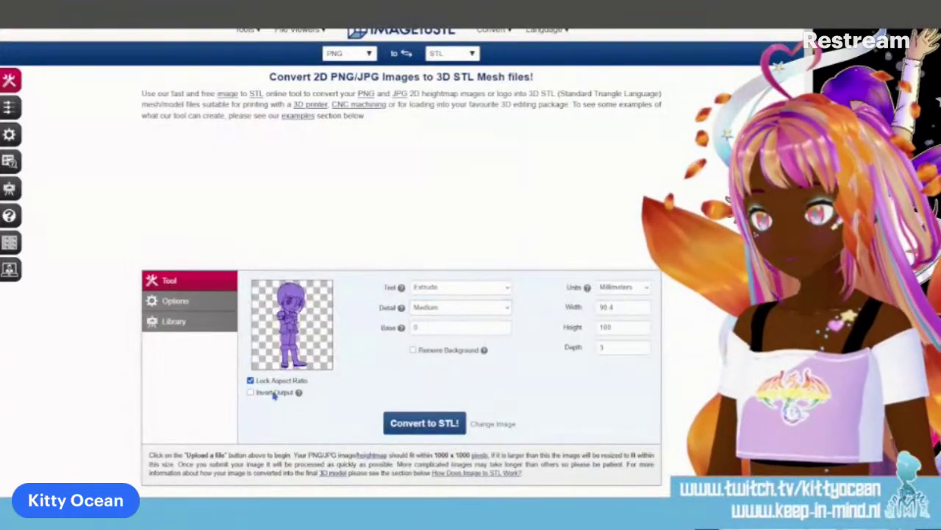
click(175, 301)
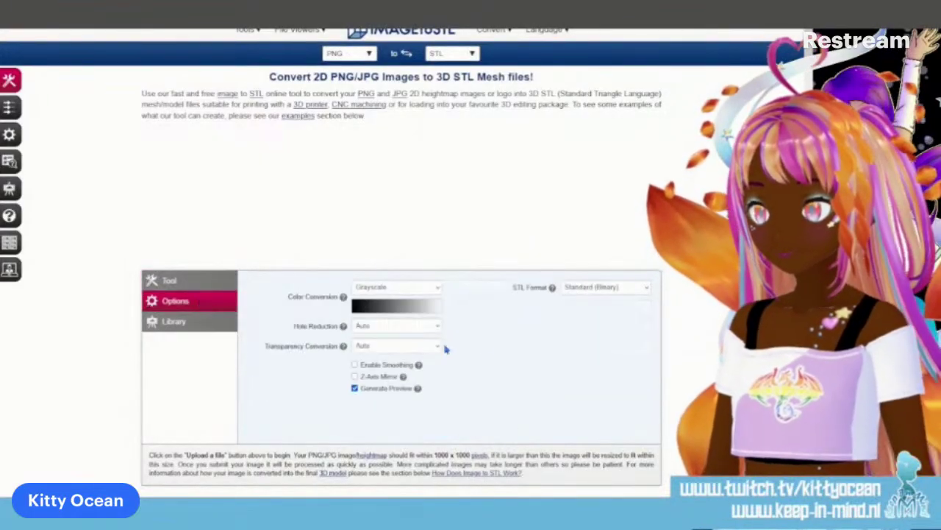
click(425, 292)
click(510, 374)
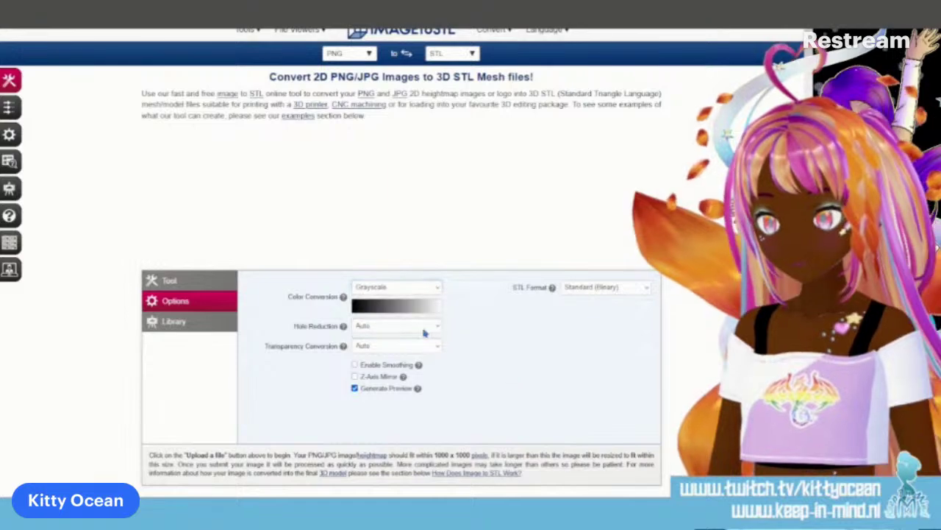
click(407, 328)
click(520, 343)
click(378, 348)
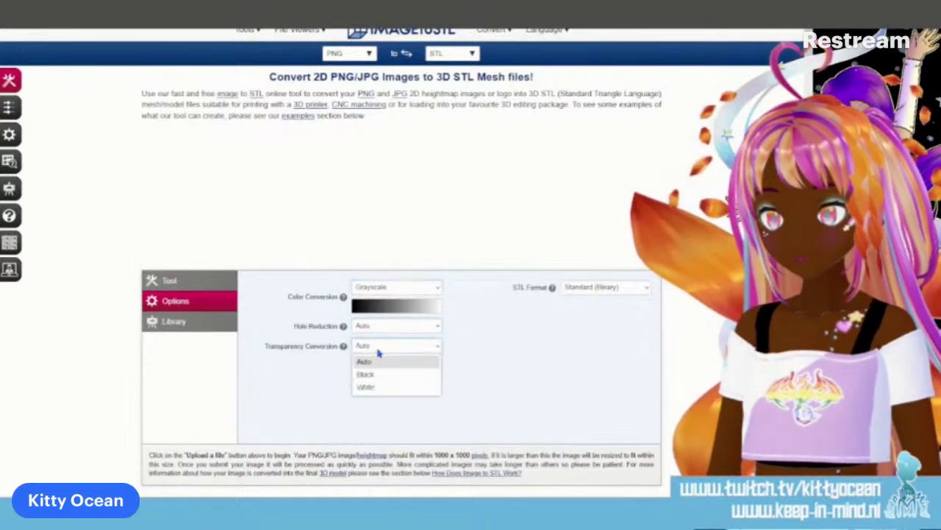
click(377, 388)
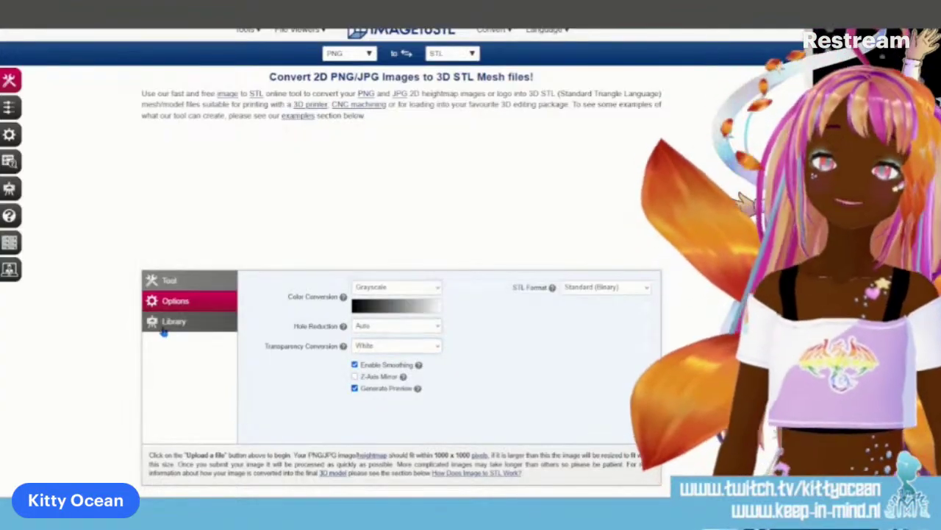
click(169, 283)
click(415, 428)
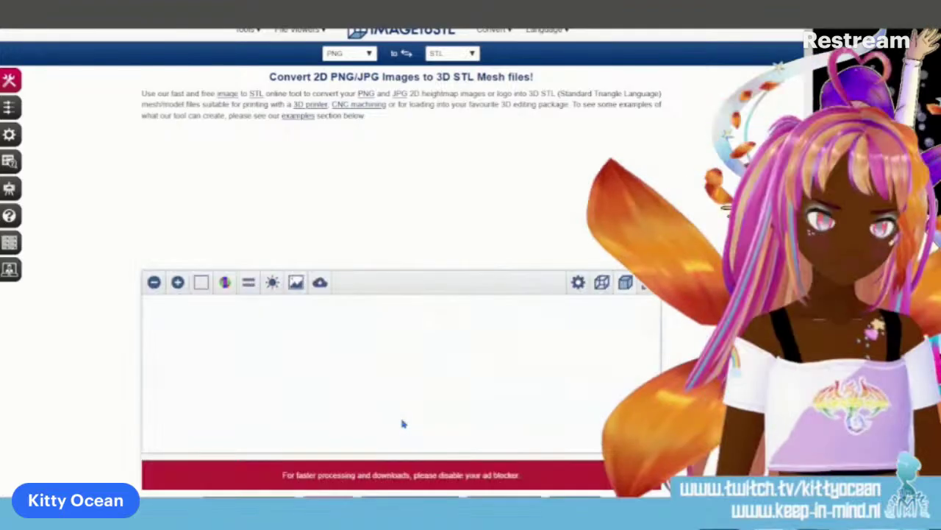
Step: Examine the extruded figure in the full-screen preview, checking the outlines around the crossed arms and jacket from several angles
click(648, 283)
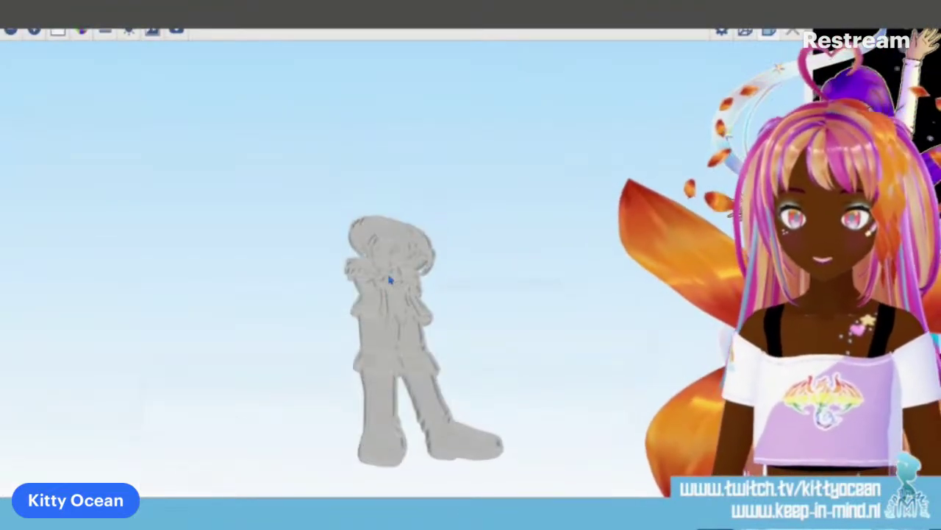
drag(377, 317, 399, 328)
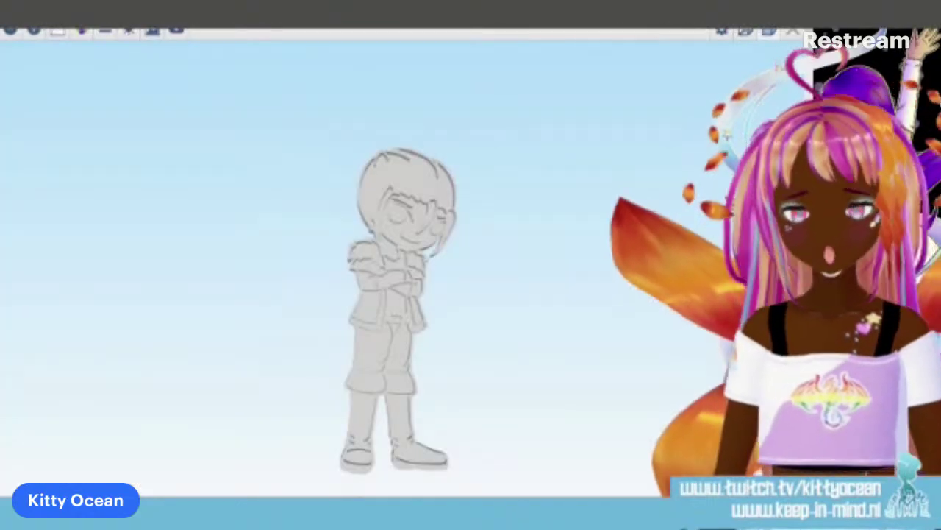
scroll(381, 275, up, 6)
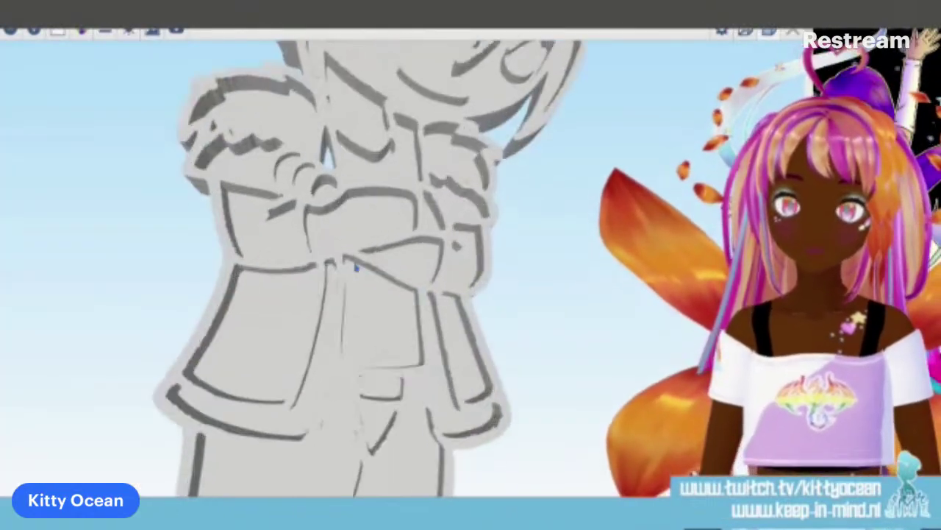
scroll(321, 207, down, 3)
drag(321, 207, 349, 336)
scroll(349, 294, up, 5)
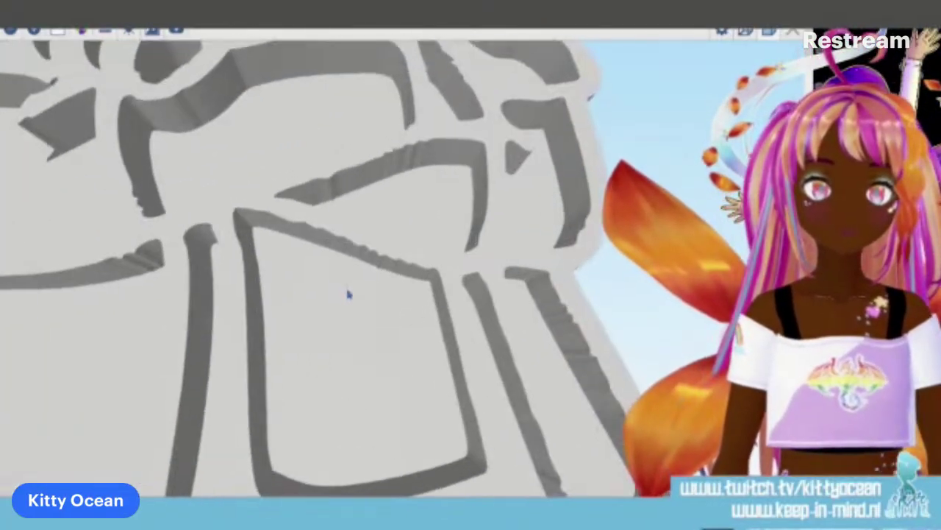
scroll(349, 294, down, 3)
drag(343, 280, 286, 462)
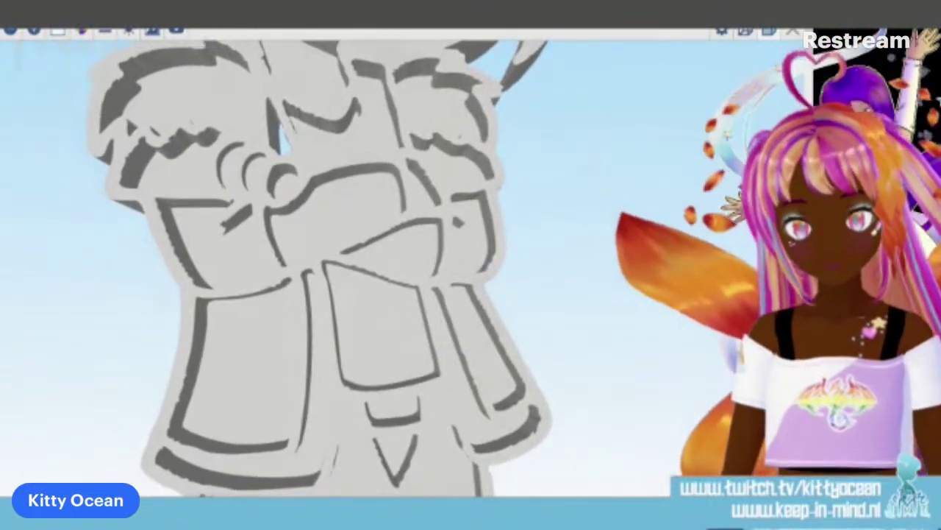
click(764, 38)
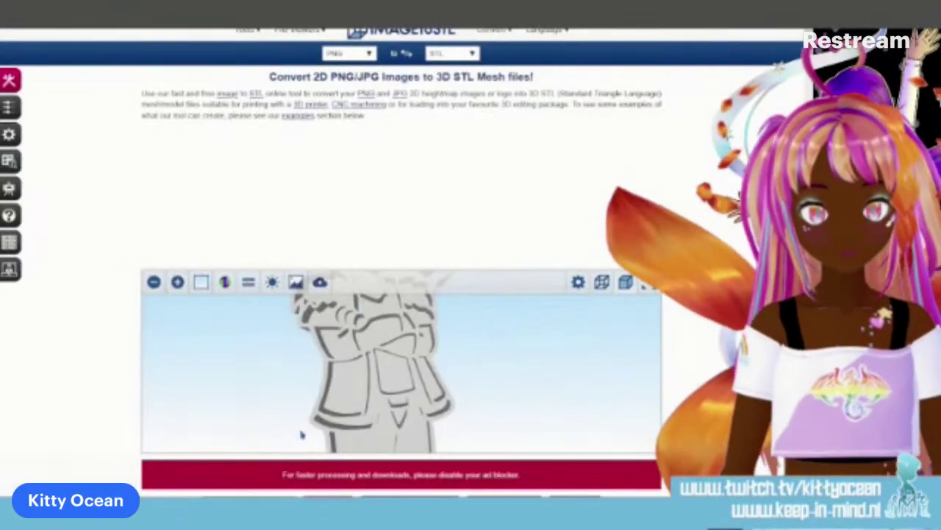
Step: Try converting the figure again with inverted output and a height of 10 mm
click(408, 496)
double_click(640, 328)
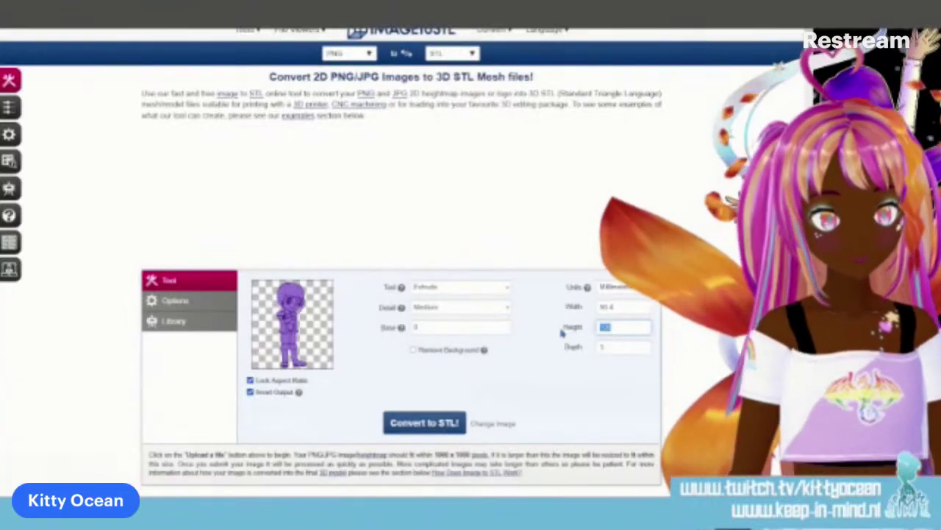
text(50)
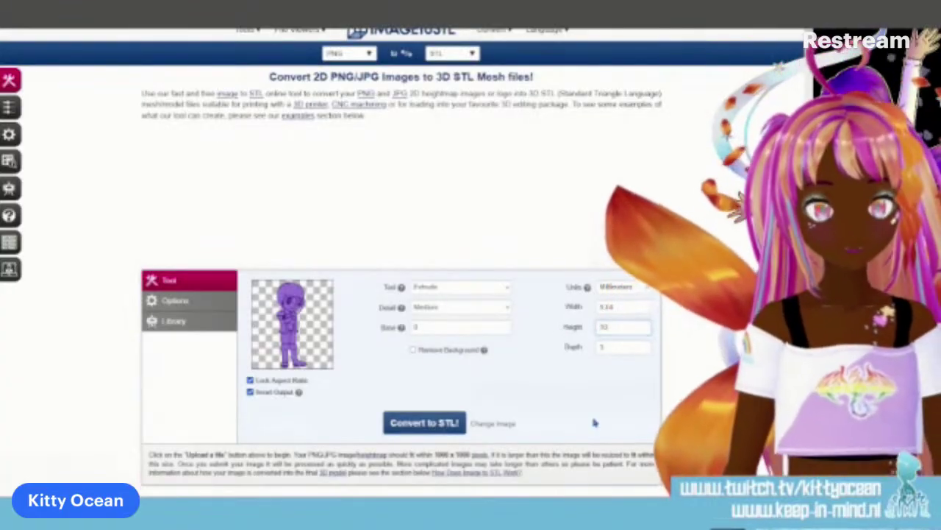
click(431, 425)
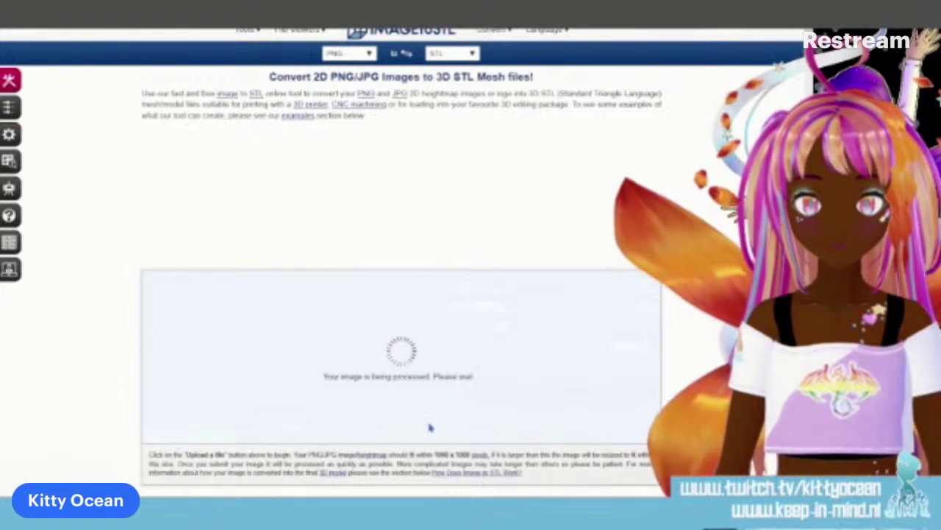
Step: Inspect the inverted model's jacket and arm outlines in the full-screen preview
scroll(412, 382, up, 5)
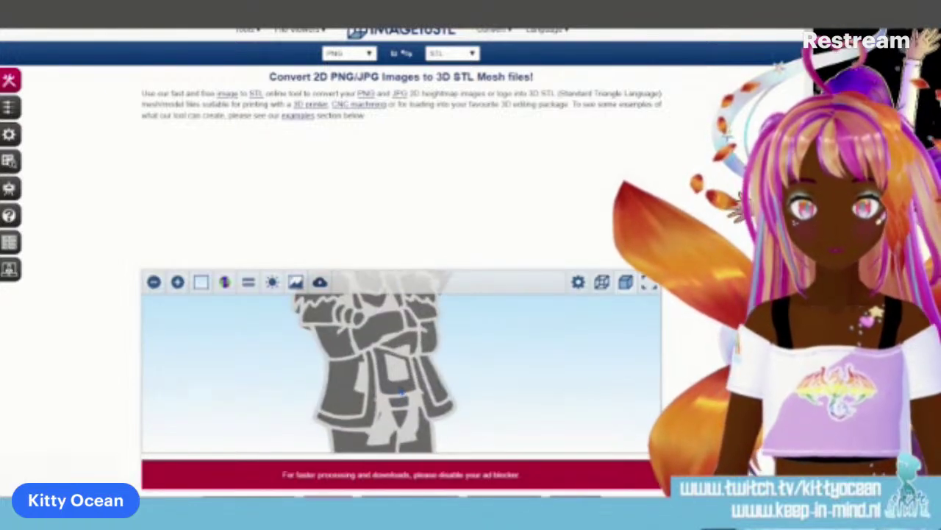
drag(407, 368, 409, 388)
click(648, 285)
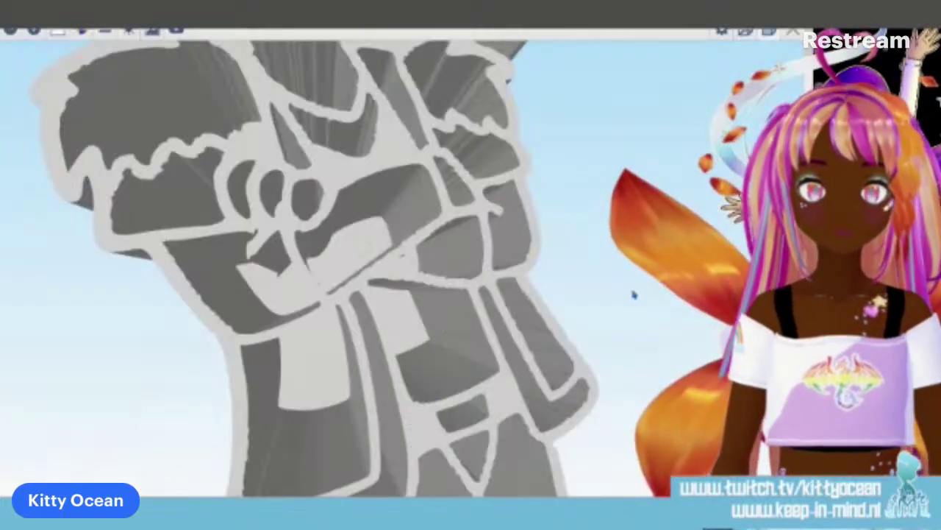
drag(491, 310, 344, 317)
key(Escape)
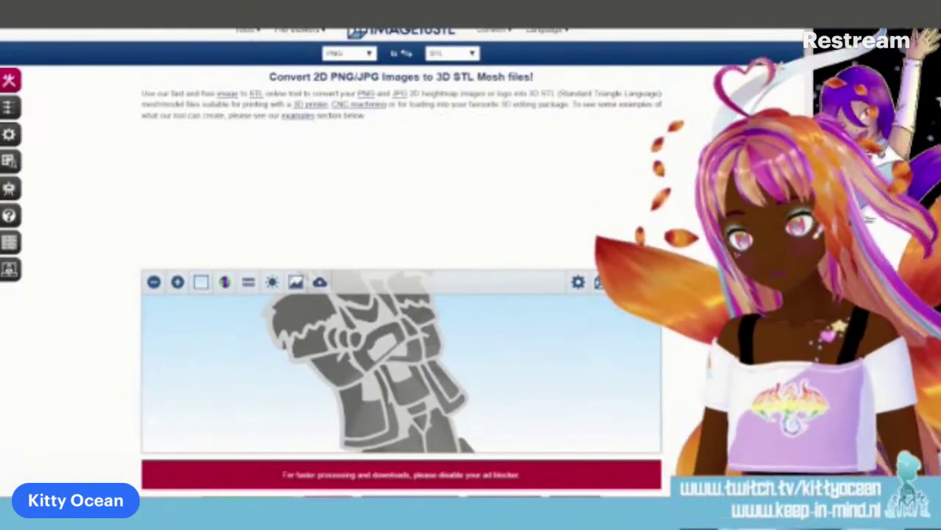
Step: Reconvert the figure at a height of 100 mm, then download the STL model after previewing the whole figure
click(430, 516)
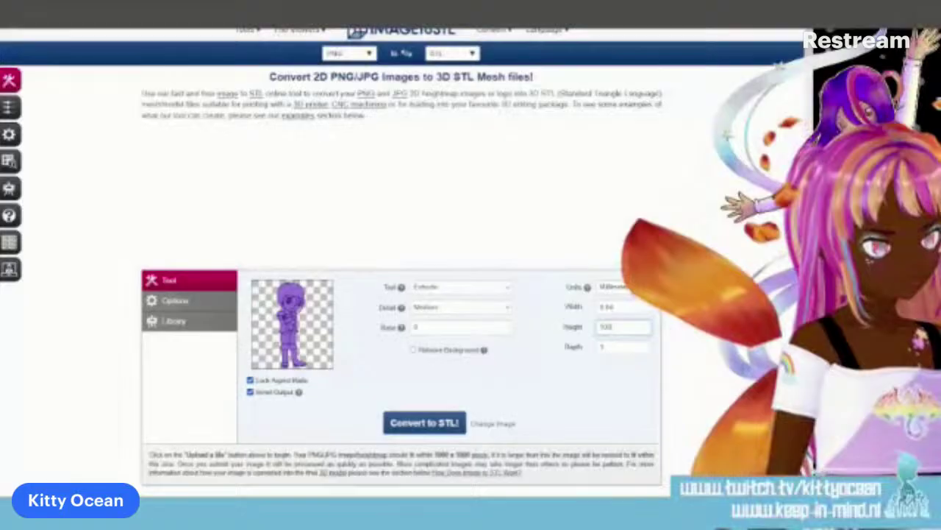
click(180, 298)
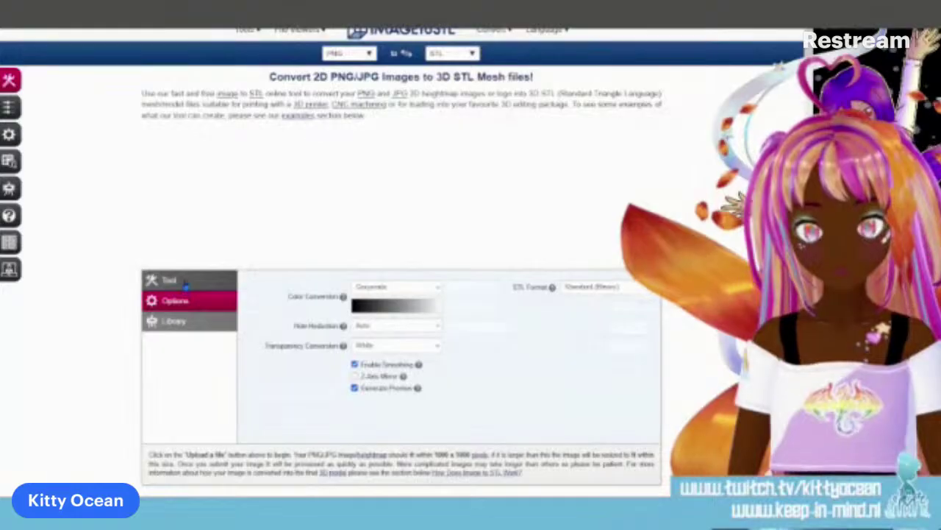
click(185, 284)
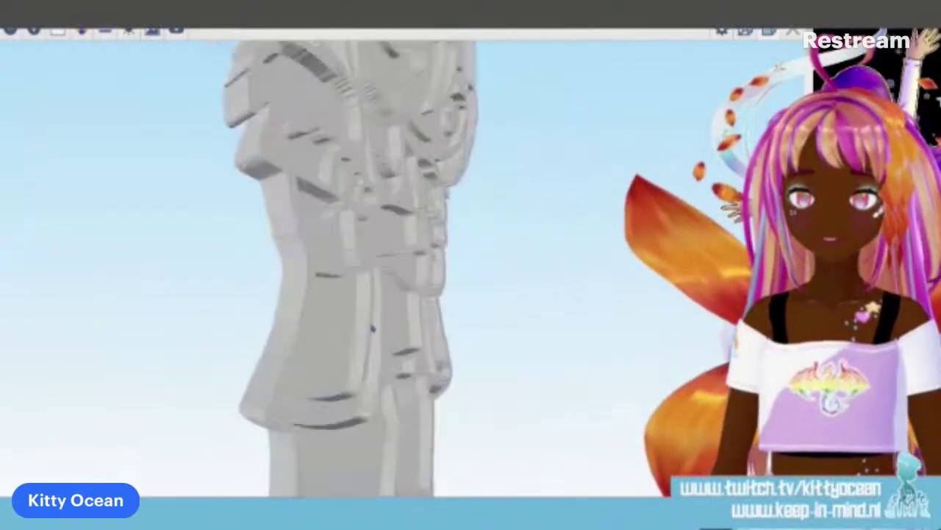
scroll(348, 326, down, 5)
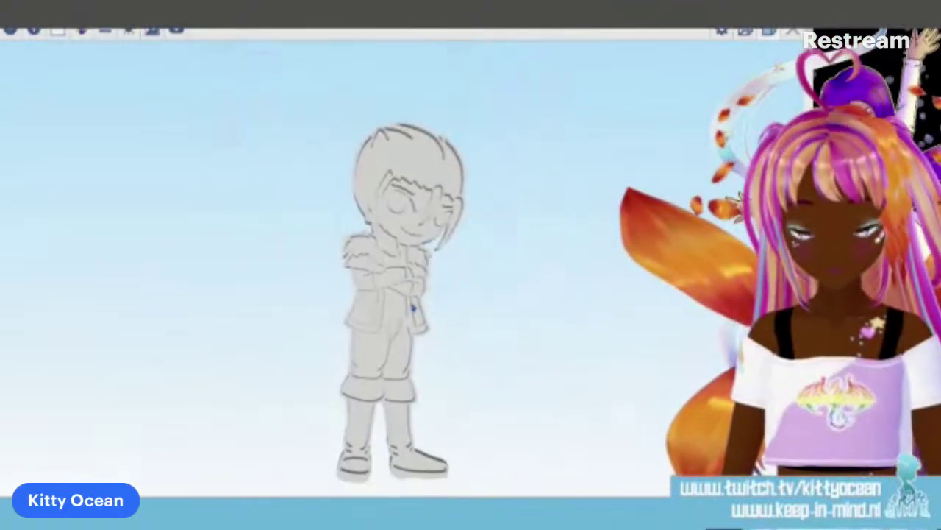
key(Escape)
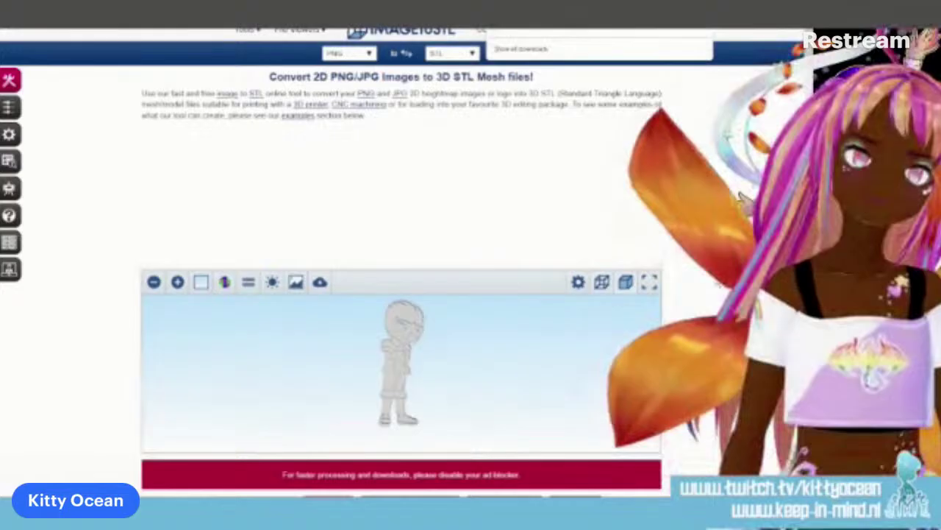
Step: Switch to Clip Studio Paint and save the purple figure drawing as a separate file
key(alt+Tab)
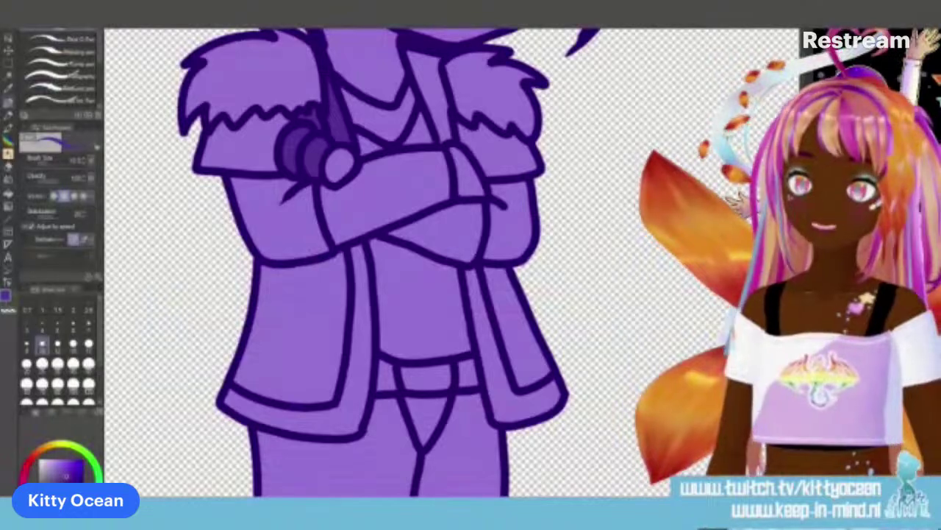
key(alt+f)
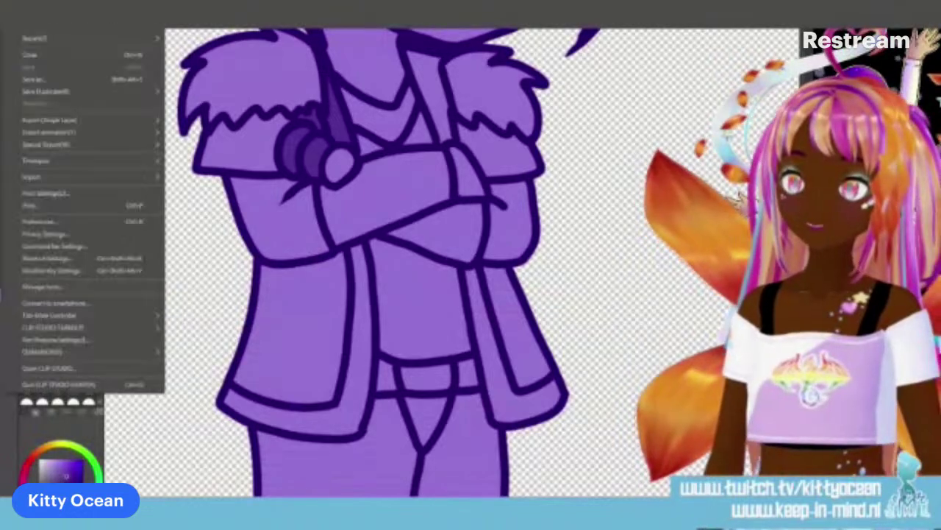
click(56, 79)
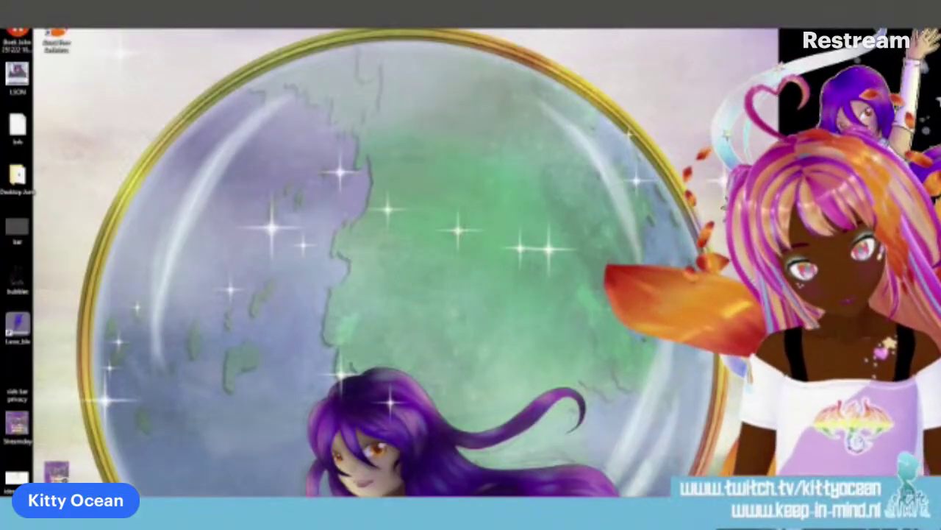
Step: Switch to the comic text document and correct the 3 juni 2025 entry to "Ouwsterhaule de kans" and "Het zou een prachtig leerobject"
key(alt+Tab)
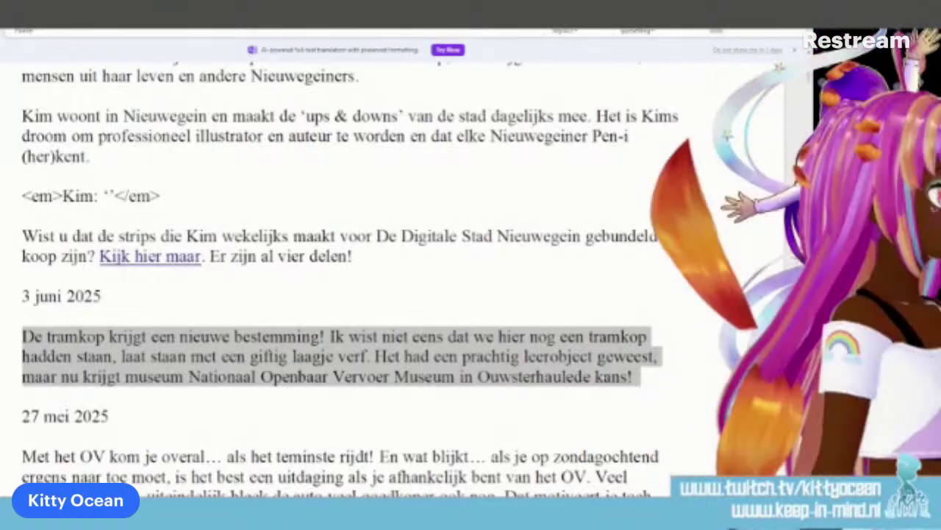
click(576, 376)
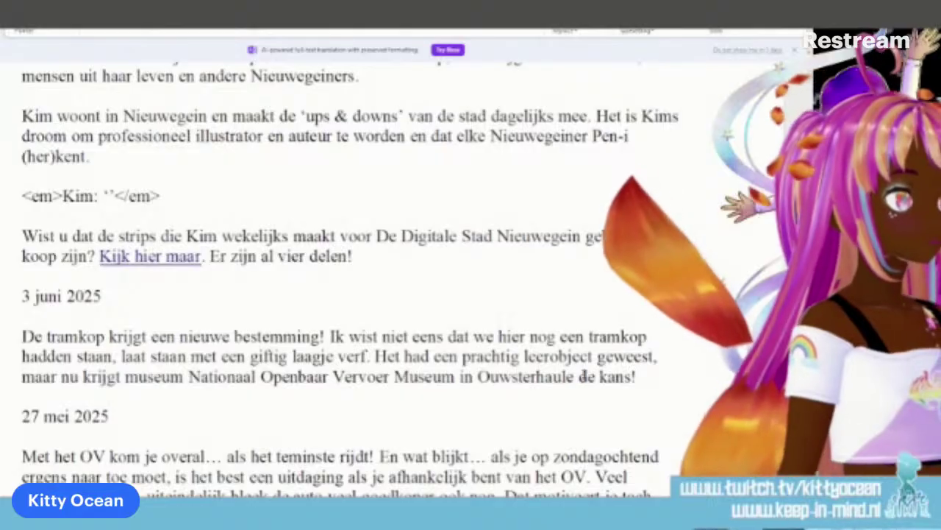
double_click(416, 355)
text(zou)
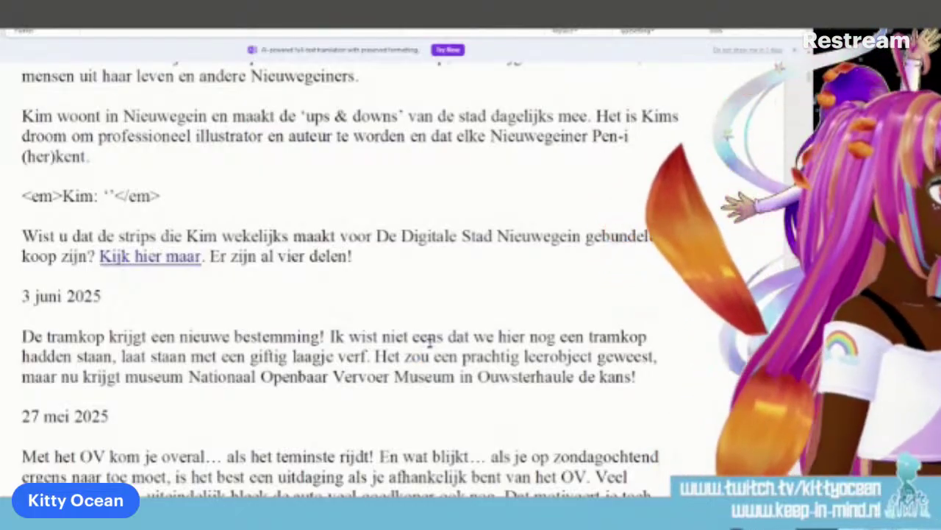
Step: Correct the third sentence of the 3 juni 2025 entry to read "Het zou een prachtig studieobject geweest zijn,"
click(660, 356)
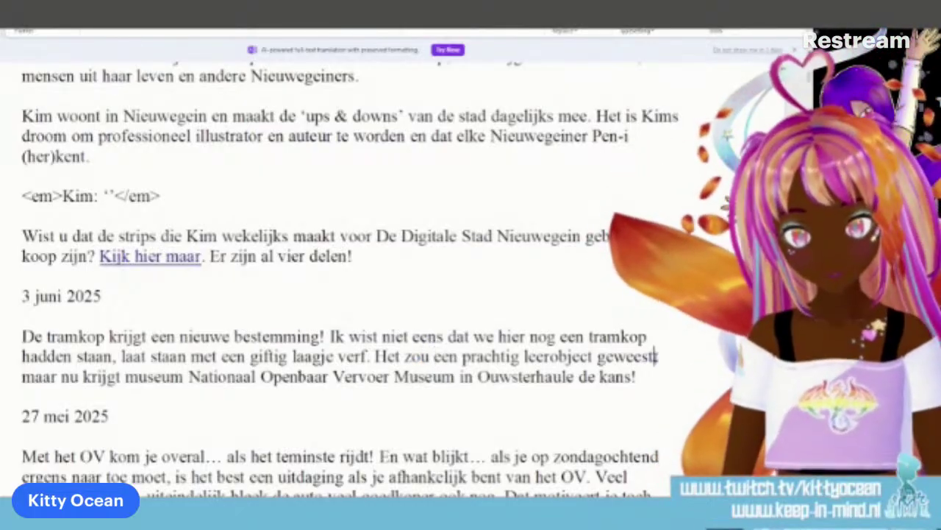
key(BackSpace)
text(z)
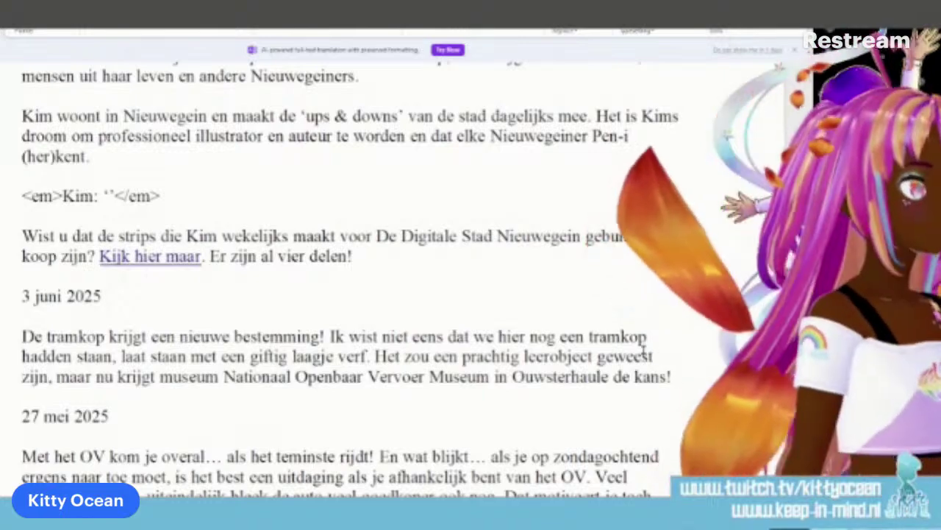
text(ijn,)
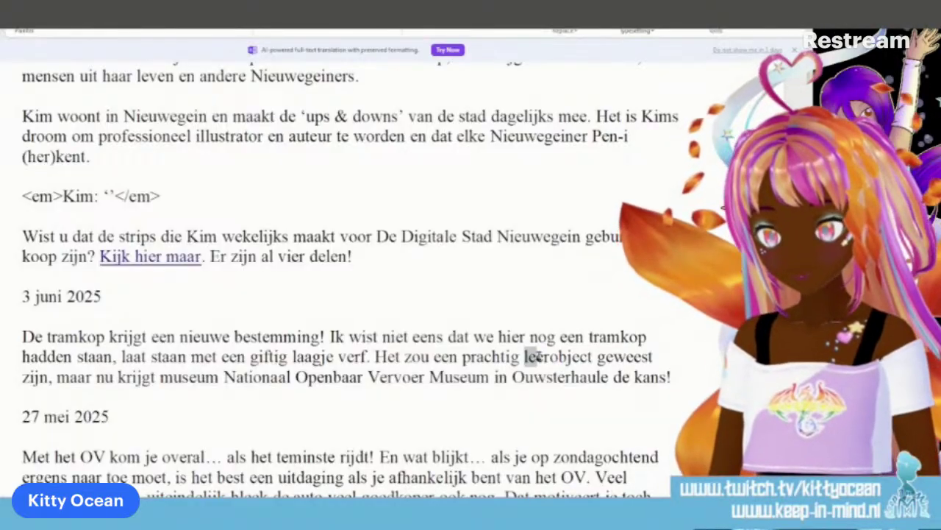
drag(535, 356, 551, 357)
text(st)
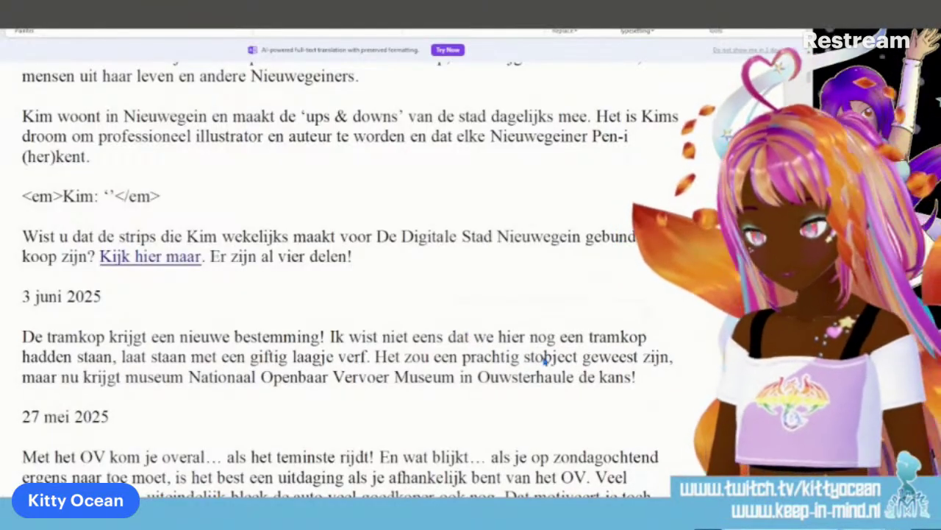
text(udie)
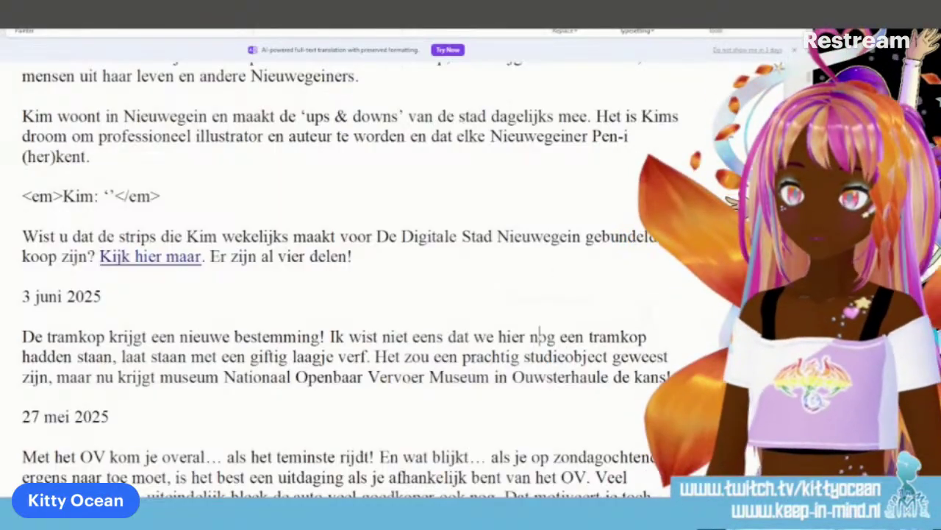
Step: Switch to the Forever Young story document and read through Episode 16: The mountain passage to its end
key(super+d)
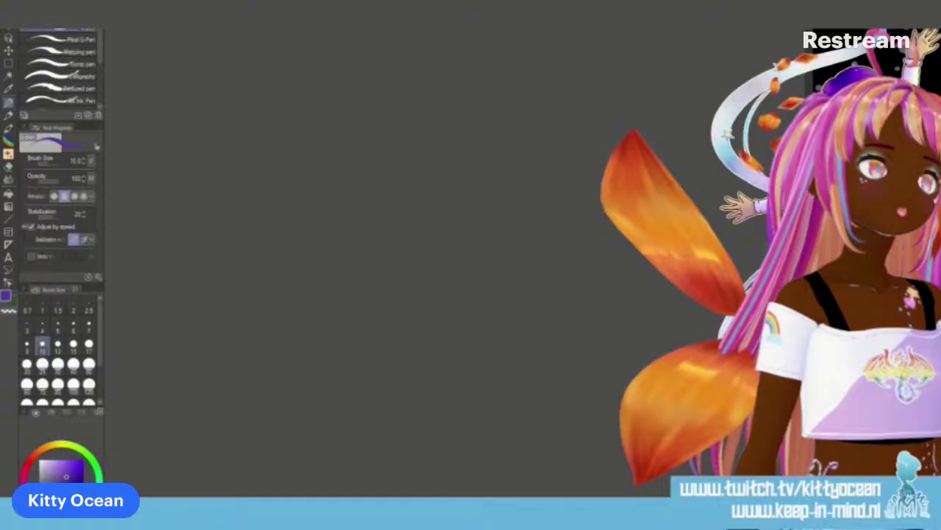
drag(0, 88, 224, 89)
click(399, 101)
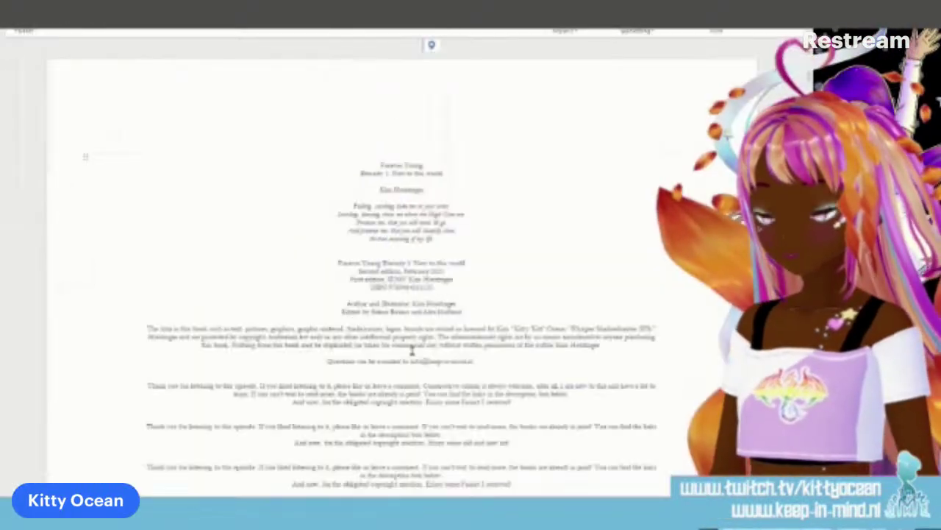
scroll(399, 336, down, 4)
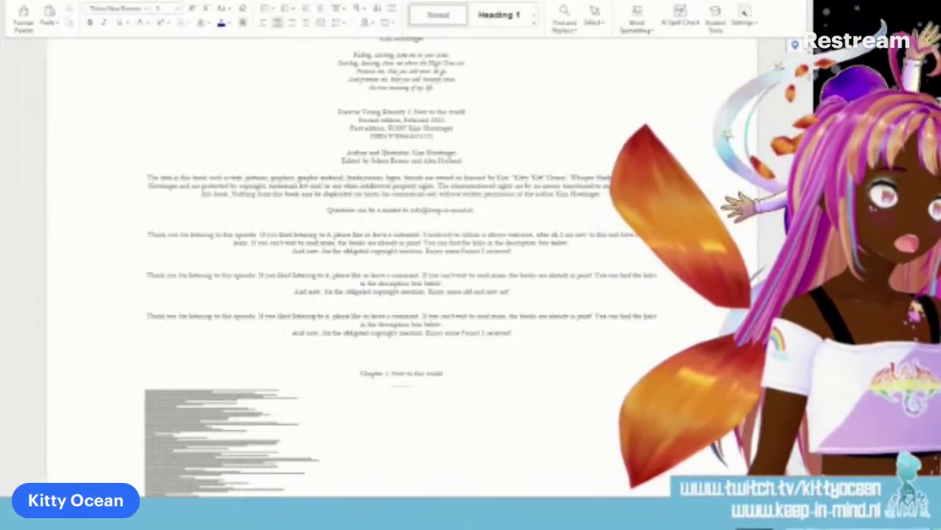
scroll(540, 419, down, 6)
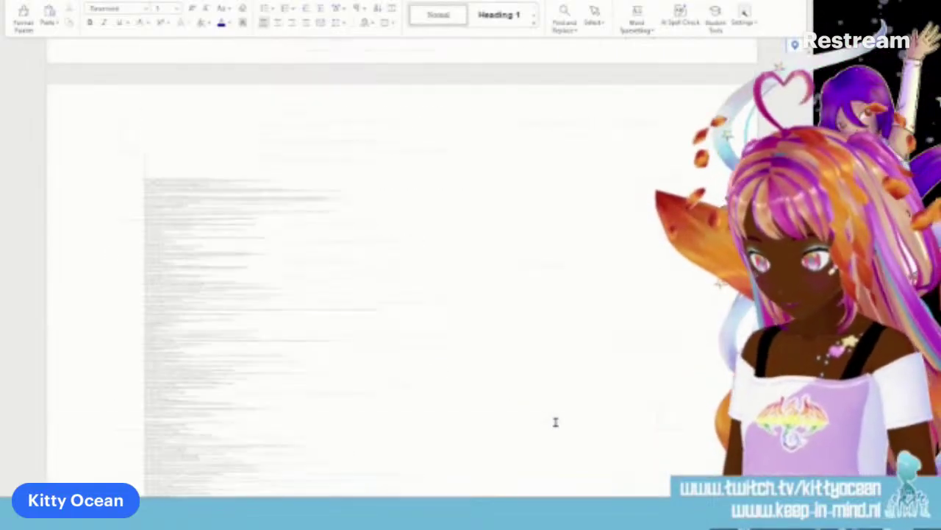
scroll(555, 422, down, 4)
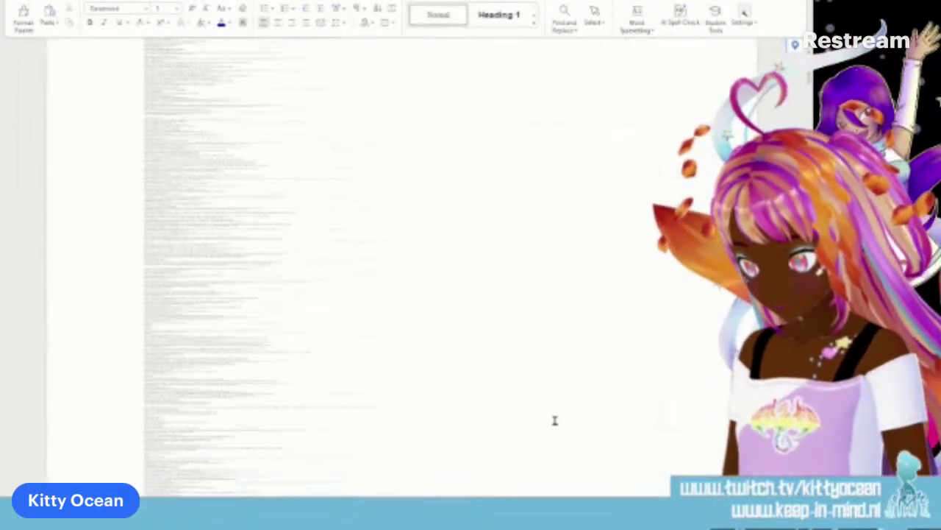
scroll(556, 420, down, 10)
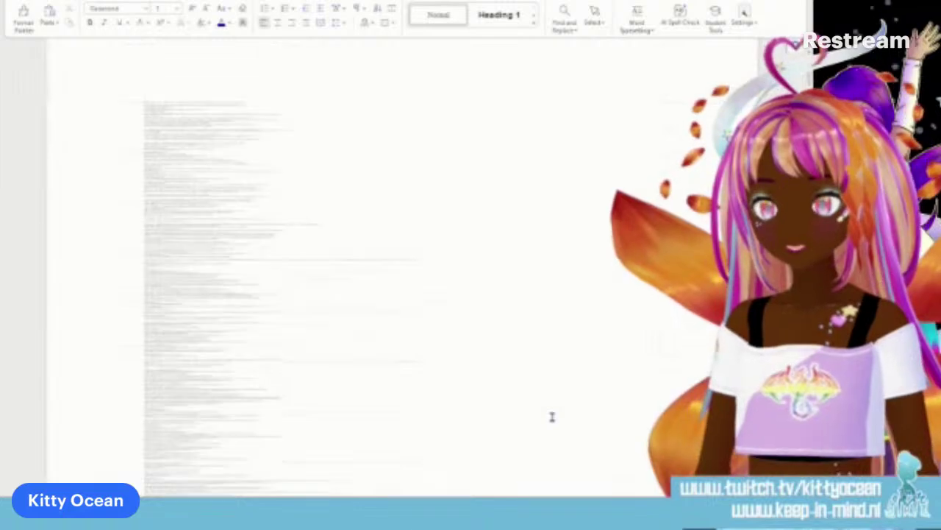
scroll(553, 418, down, 10)
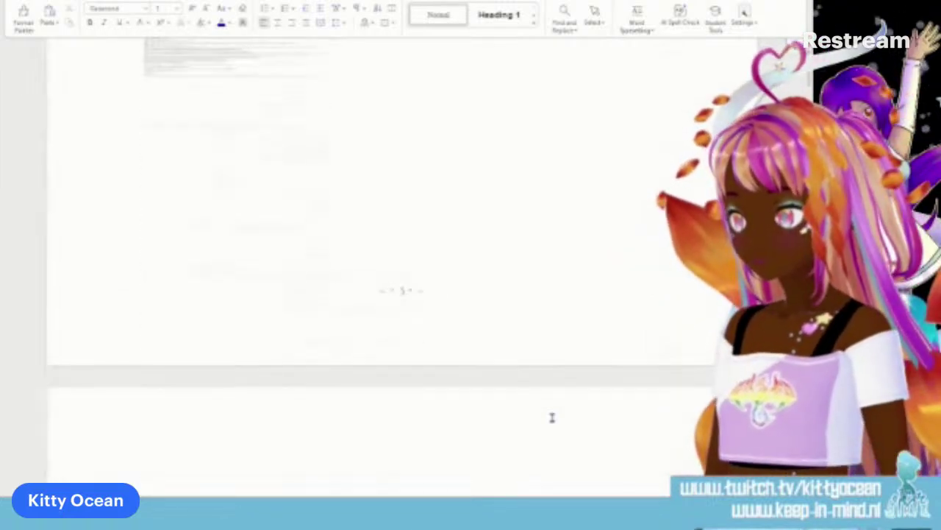
scroll(552, 418, down, 4)
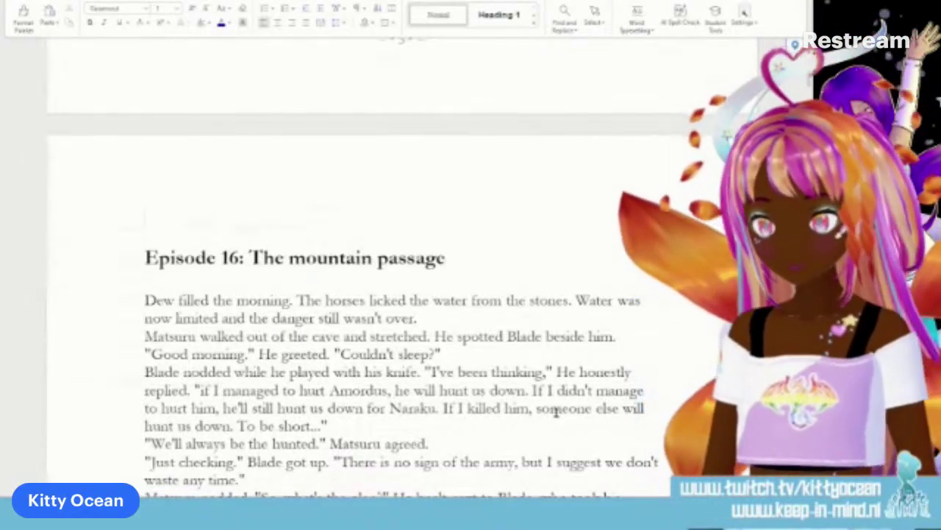
scroll(556, 412, down, 5)
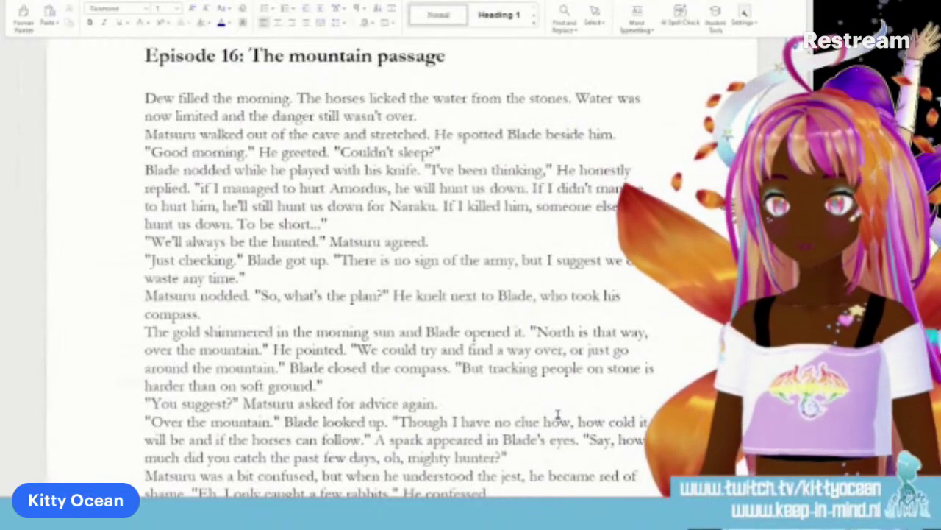
scroll(559, 417, down, 4)
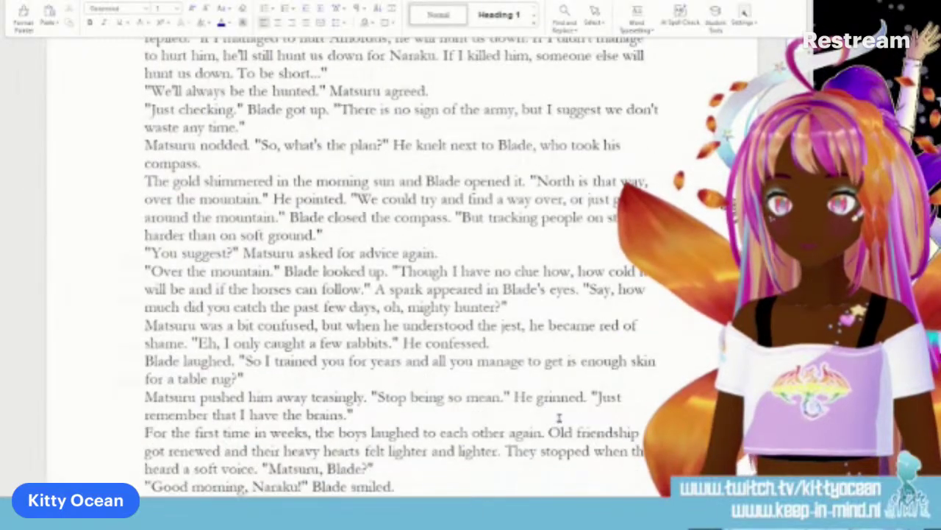
scroll(559, 417, down, 20)
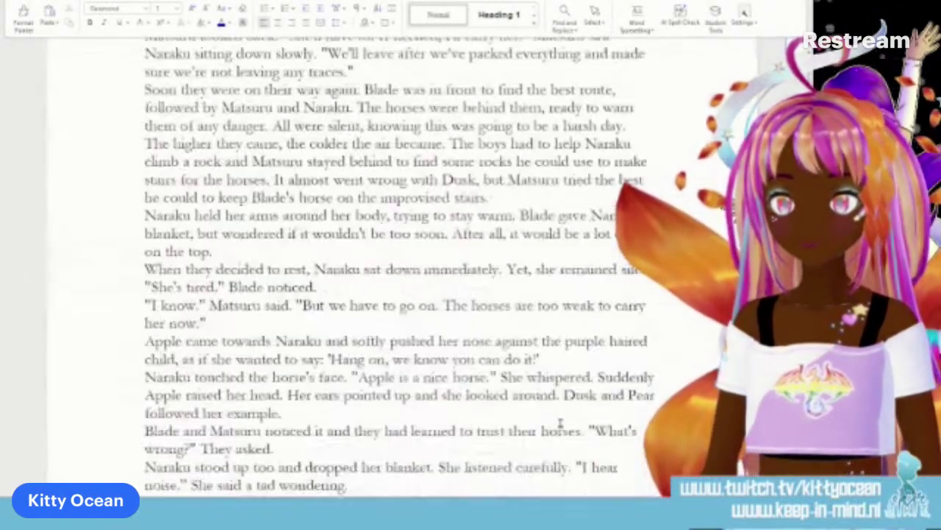
scroll(560, 425, down, 10)
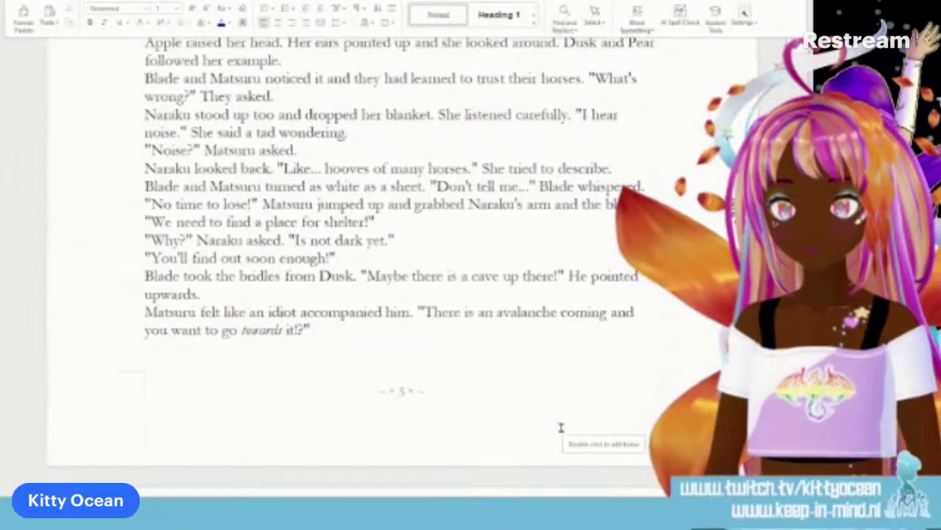
scroll(561, 426, down, 13)
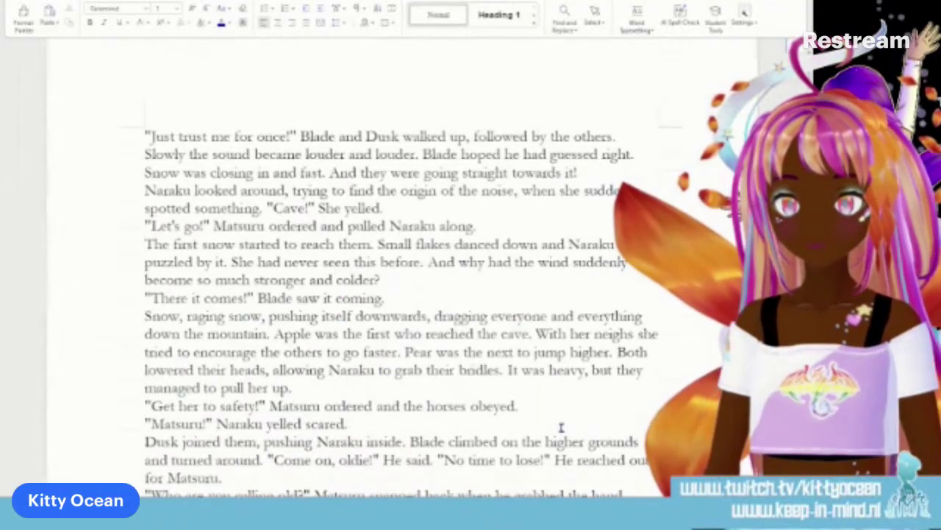
scroll(560, 427, down, 20)
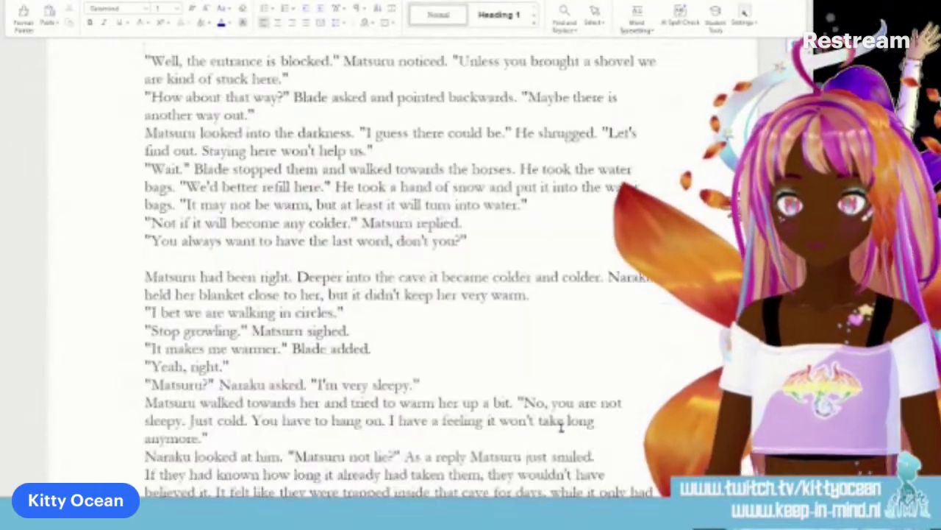
scroll(560, 426, down, 12)
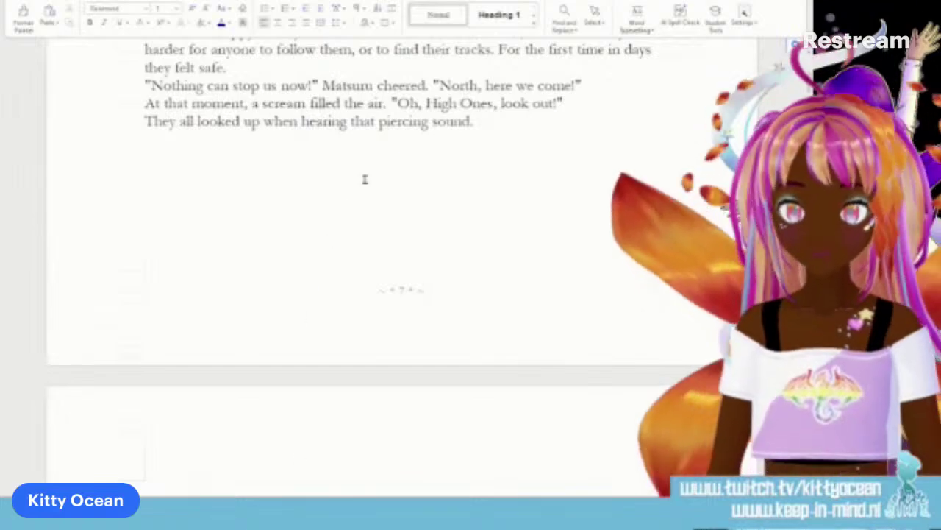
Step: Switch to Clip Studio Paint, reopen the recent illustration of the purple-haired girl with clasped hands, and save it as a separate file
key(alt+Tab)
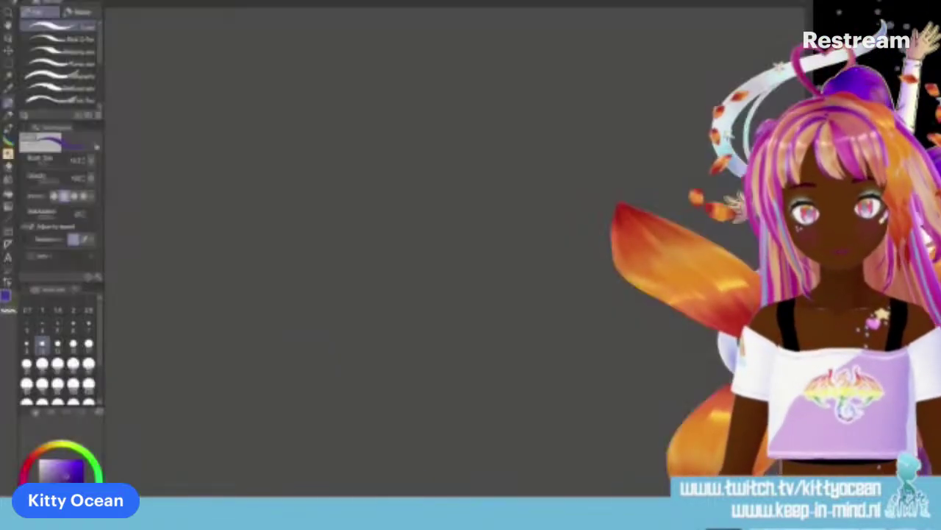
key(alt+f)
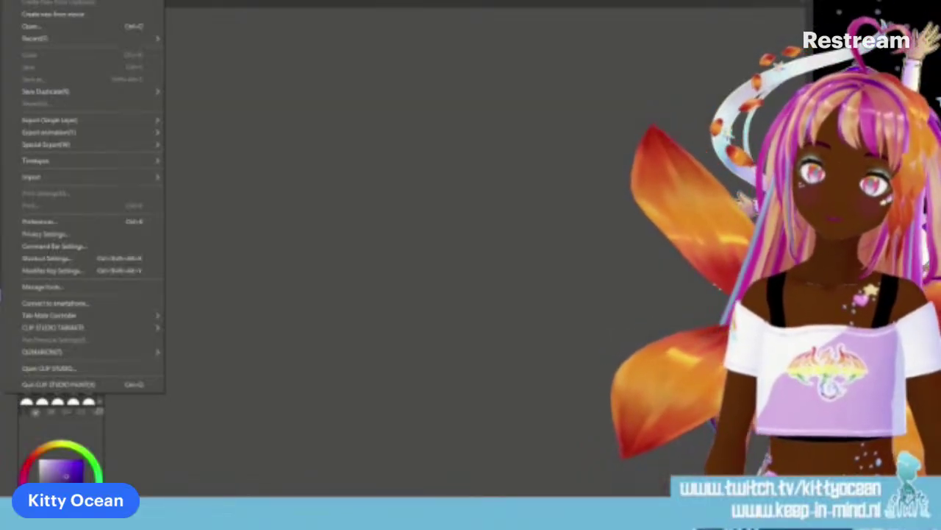
click(50, 28)
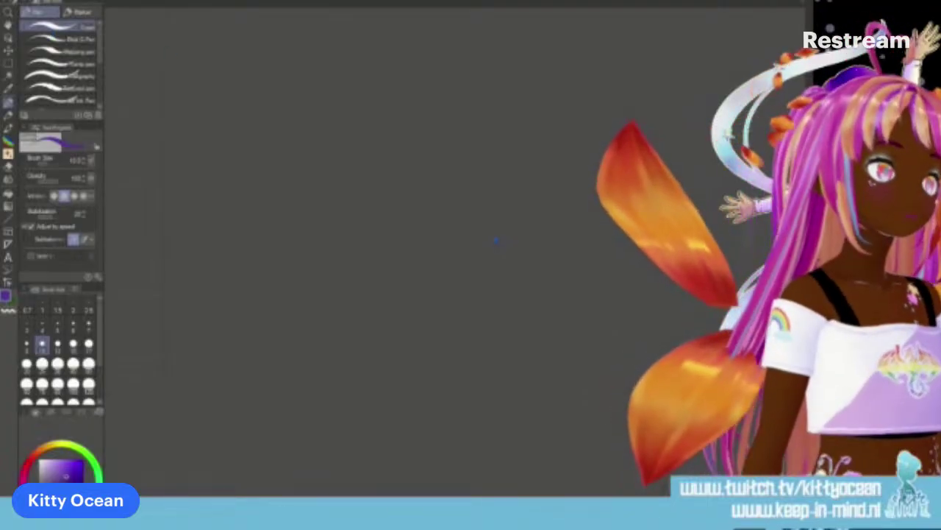
key(alt+f)
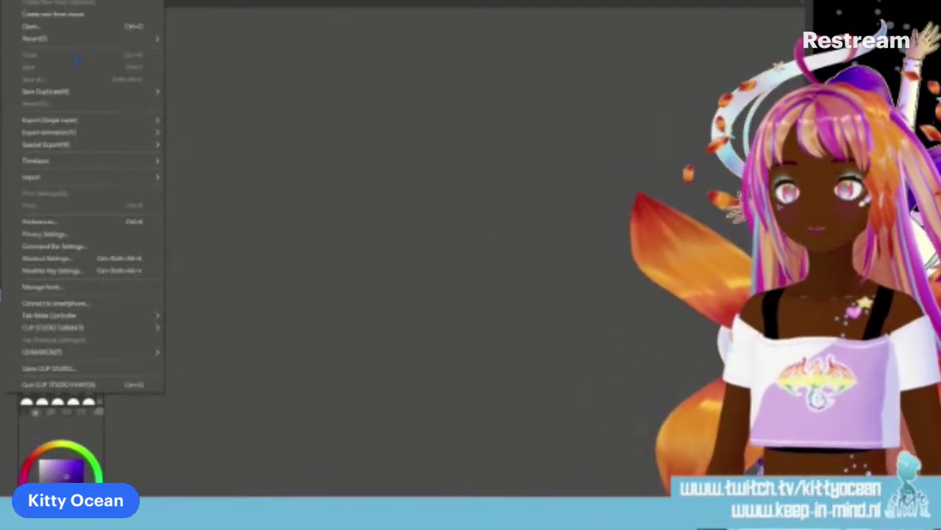
mouse_move(97, 41)
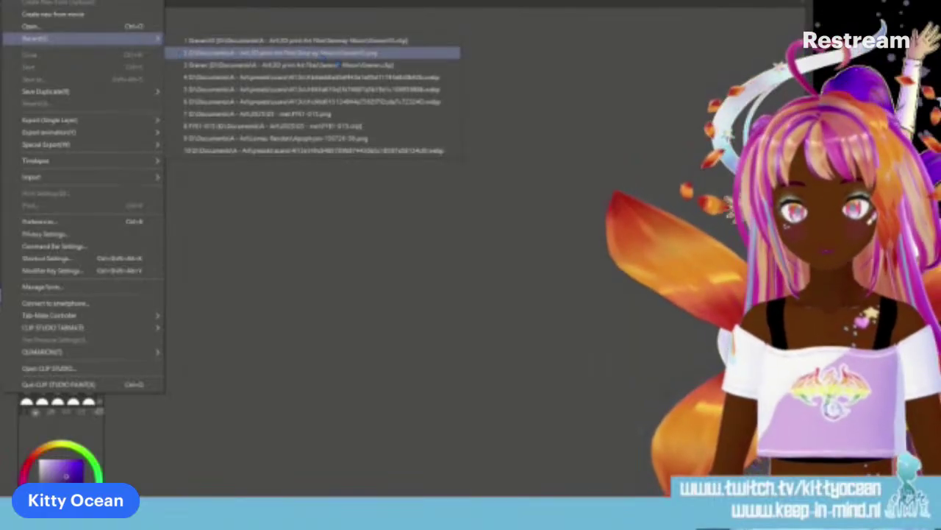
click(345, 118)
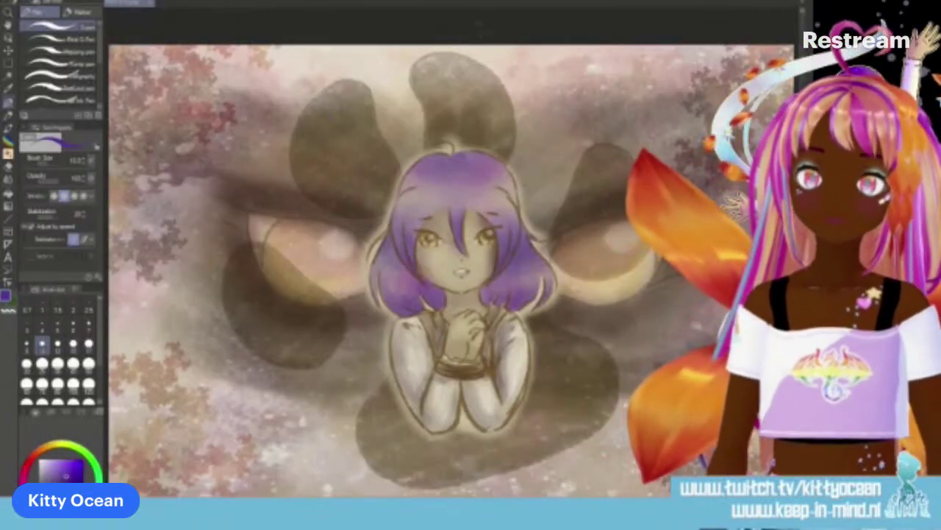
click(11, 2)
click(45, 79)
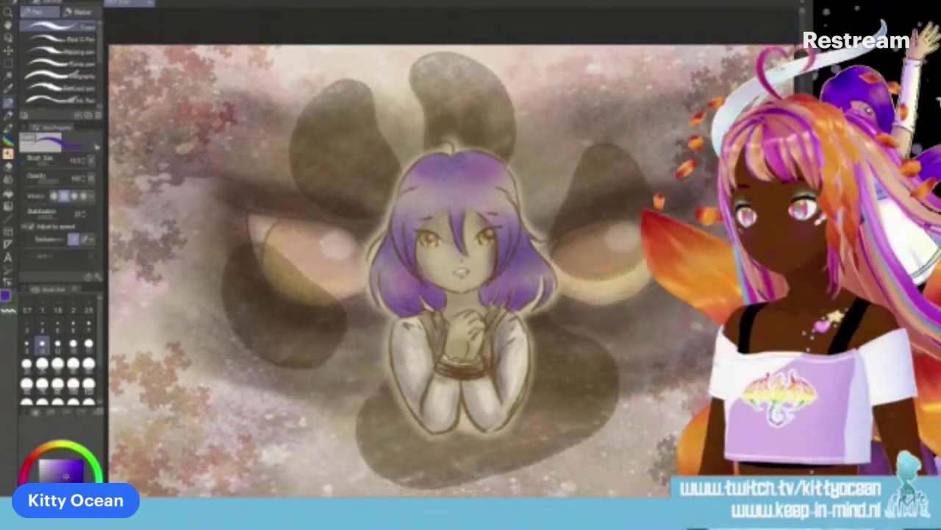
Step: Choose a muted yellow and fill the whole canvas with a light khaki base colour
click(53, 447)
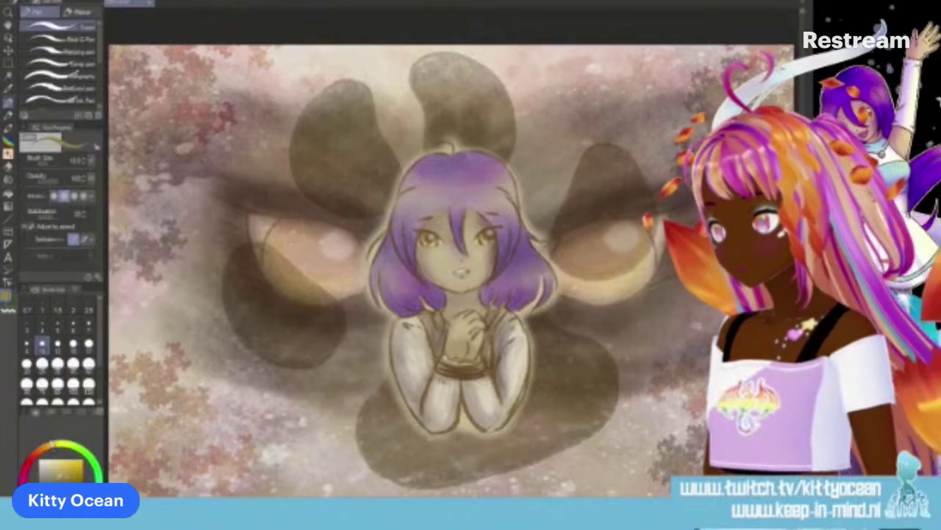
key(g)
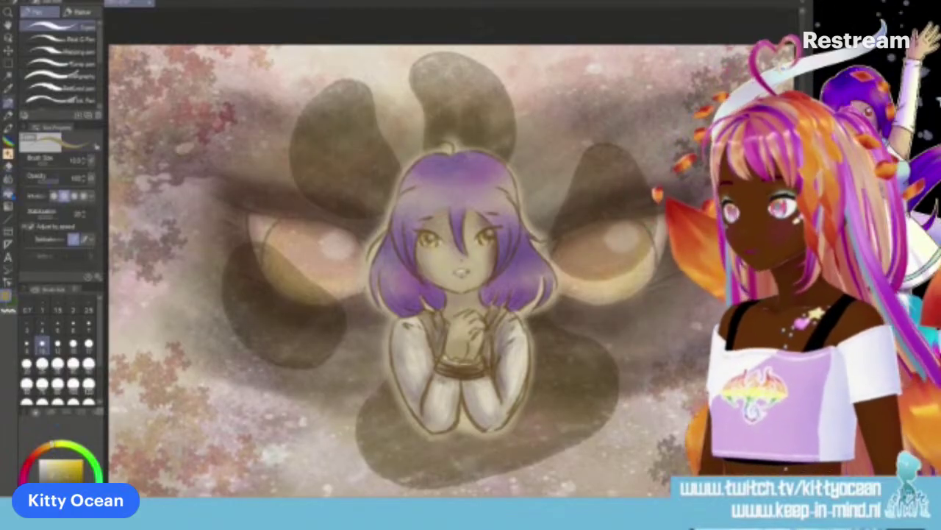
click(531, 140)
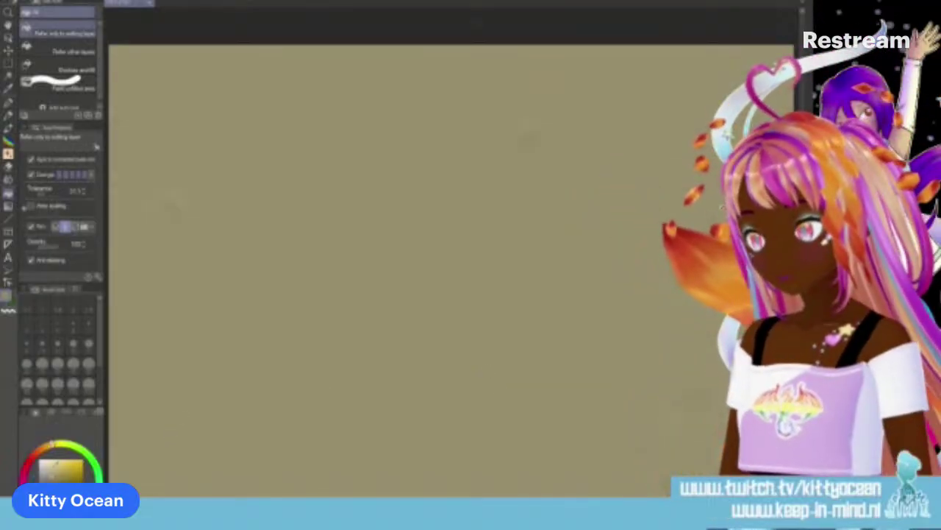
click(357, 353)
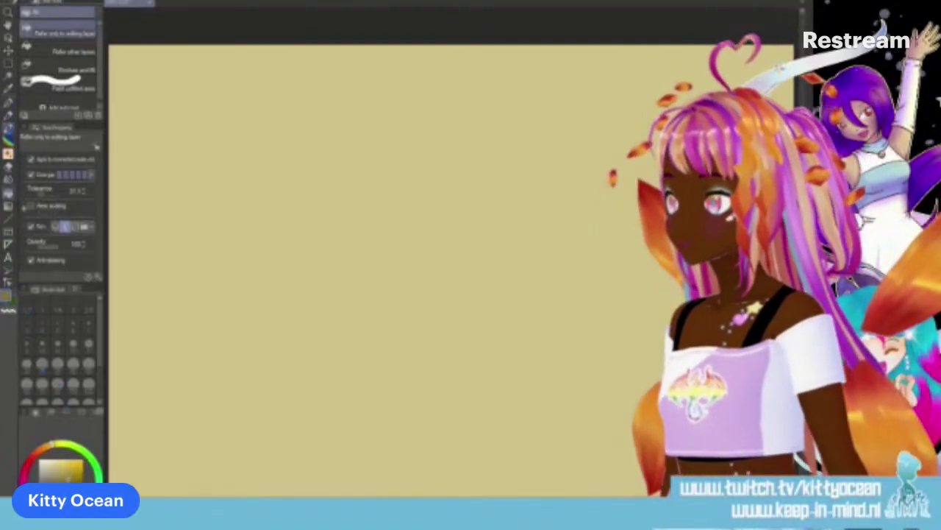
Step: Sketch both slopes of a tall central mountain peak with a size 10 pencil on the khaki background
key(b)
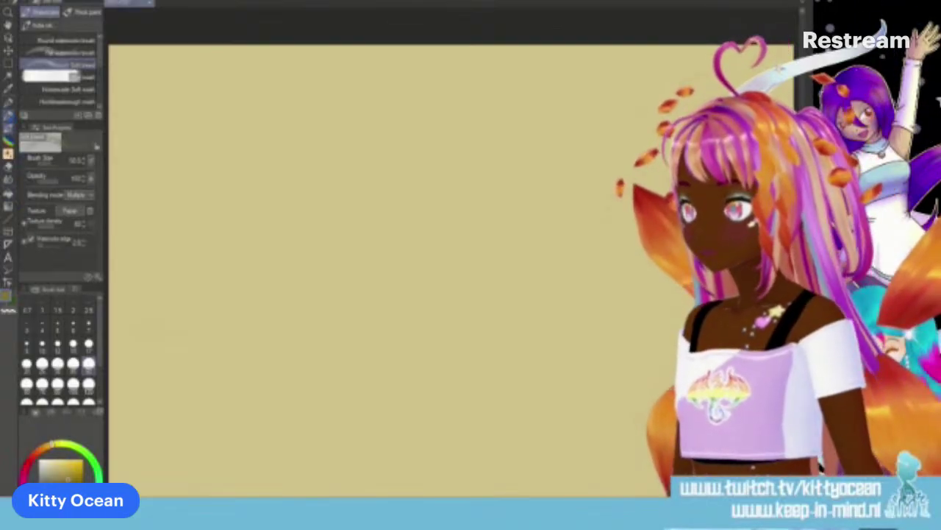
key(p)
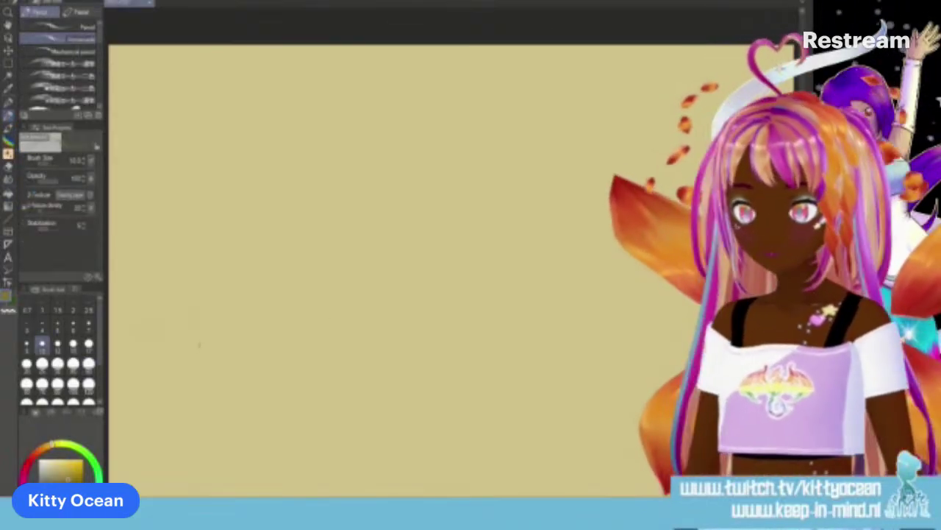
drag(405, 132, 319, 258)
drag(411, 123, 325, 242)
drag(424, 126, 581, 271)
drag(496, 192, 614, 292)
drag(365, 180, 208, 350)
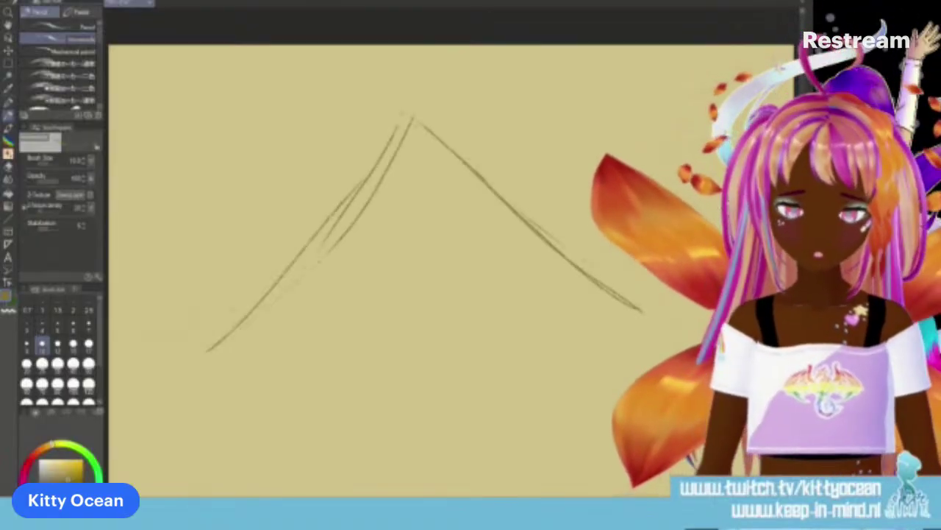
drag(319, 236, 292, 265)
Step: Sketch small overlapping foothills on both sides of the central peak and cap its summit with a short blunt top
mouse_move(237, 313)
mouse_down()
mouse_move(312, 366)
mouse_move(140, 354)
mouse_up()
drag(225, 297, 141, 353)
drag(626, 296, 579, 333)
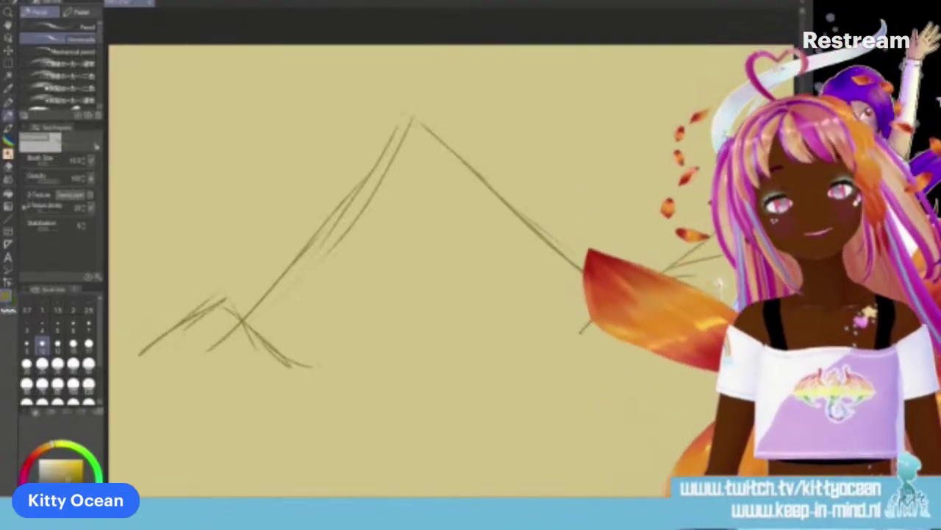
drag(417, 123, 446, 129)
mouse_move(395, 131)
mouse_down()
mouse_move(434, 122)
mouse_move(504, 193)
mouse_up()
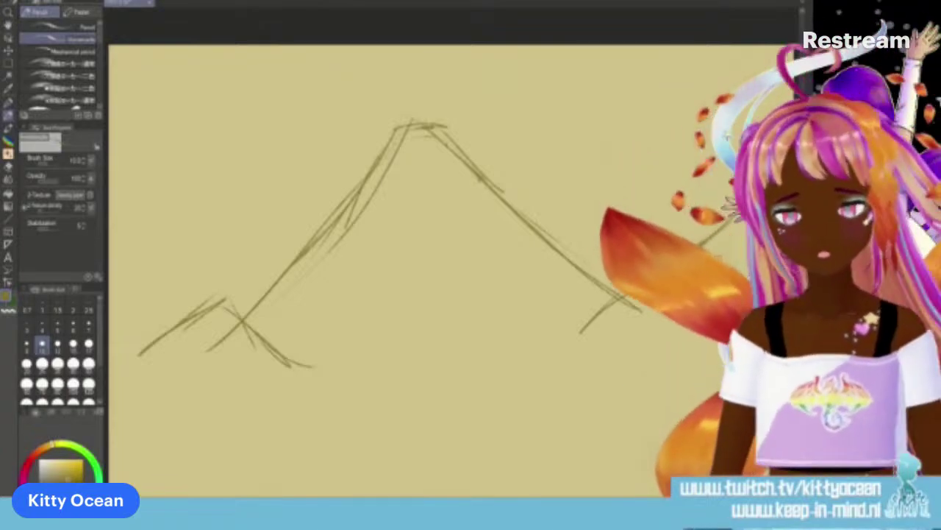
drag(131, 269, 165, 320)
drag(117, 291, 187, 317)
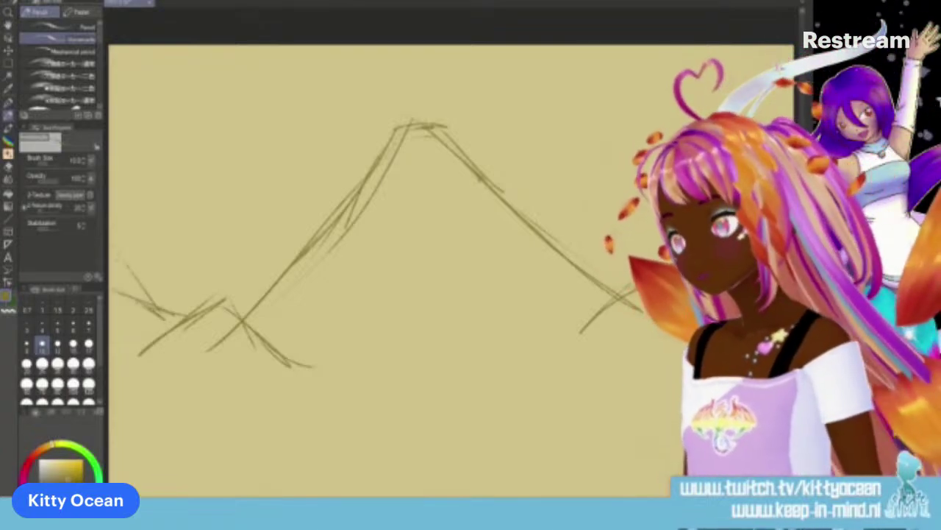
Step: Sketch a row of loose vertical zigzag strokes across the foot of the mountains as a rough treeline
drag(136, 362, 130, 417)
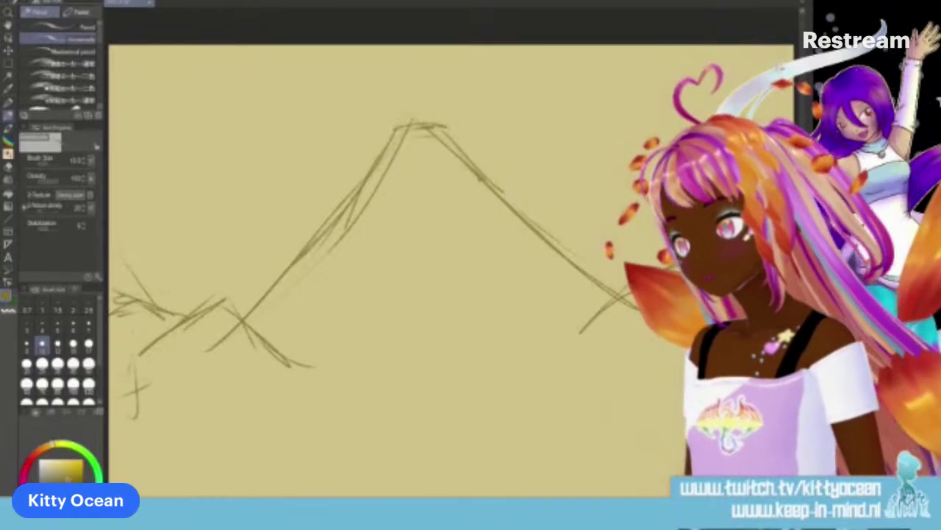
drag(151, 354, 147, 405)
mouse_move(173, 344)
mouse_down()
mouse_move(170, 383)
mouse_move(190, 417)
mouse_up()
mouse_move(187, 387)
mouse_down()
mouse_move(228, 381)
mouse_move(228, 417)
mouse_up()
drag(245, 335, 243, 420)
drag(238, 360, 292, 418)
drag(293, 334, 291, 421)
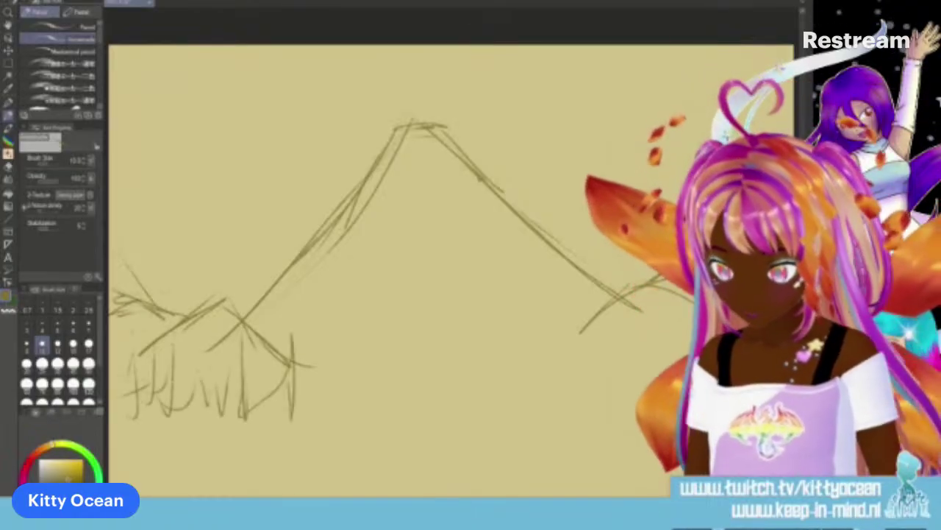
drag(283, 362, 302, 419)
mouse_move(314, 353)
mouse_down()
mouse_move(336, 412)
mouse_move(359, 419)
mouse_up()
mouse_move(368, 332)
mouse_down()
mouse_move(390, 428)
mouse_move(413, 393)
mouse_up()
mouse_move(413, 414)
mouse_down()
mouse_move(442, 387)
mouse_move(456, 420)
mouse_up()
drag(491, 331, 488, 425)
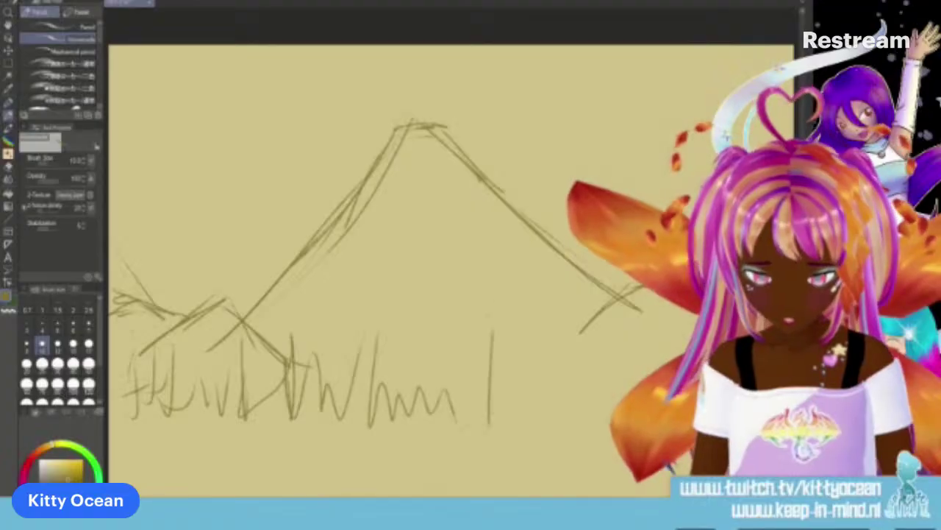
mouse_move(501, 386)
mouse_down()
mouse_move(562, 418)
mouse_move(586, 333)
mouse_up()
mouse_move(592, 331)
mouse_down()
mouse_move(602, 402)
mouse_move(642, 373)
mouse_move(679, 360)
mouse_up()
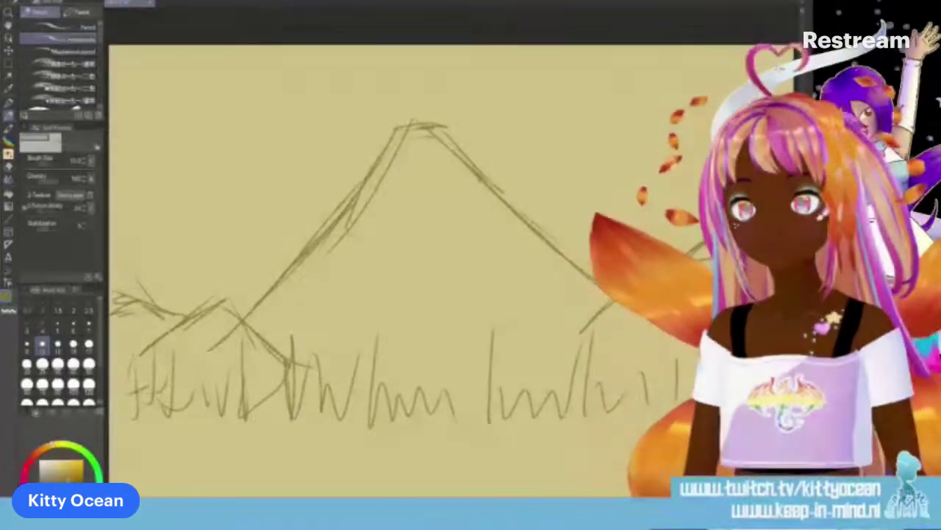
Step: Sketch a second, slightly higher ridge behind the central peak with long distant slopes, and extend the zigzag treeline's base
drag(416, 151, 375, 191)
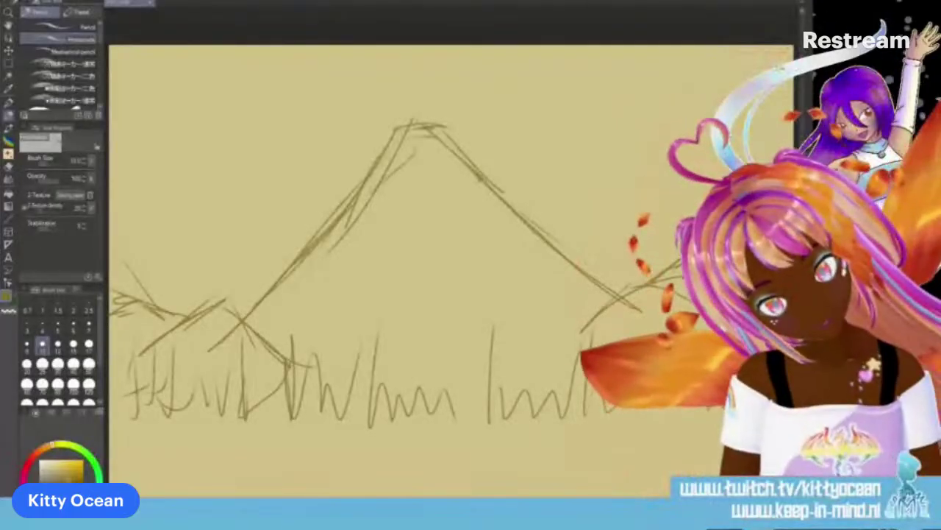
mouse_move(420, 125)
mouse_down()
mouse_move(437, 114)
mouse_move(550, 215)
mouse_move(611, 298)
mouse_up()
drag(475, 103, 565, 228)
drag(275, 296, 361, 184)
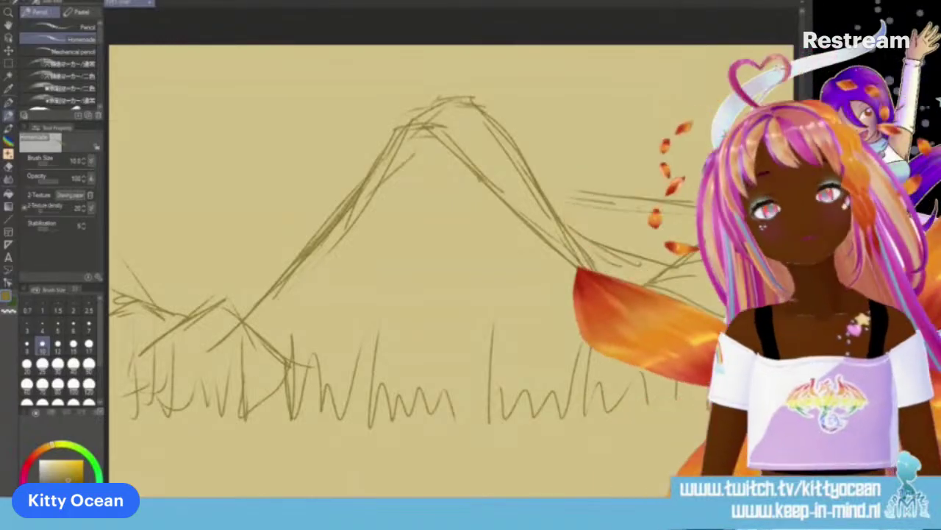
drag(136, 271, 326, 200)
drag(221, 243, 324, 209)
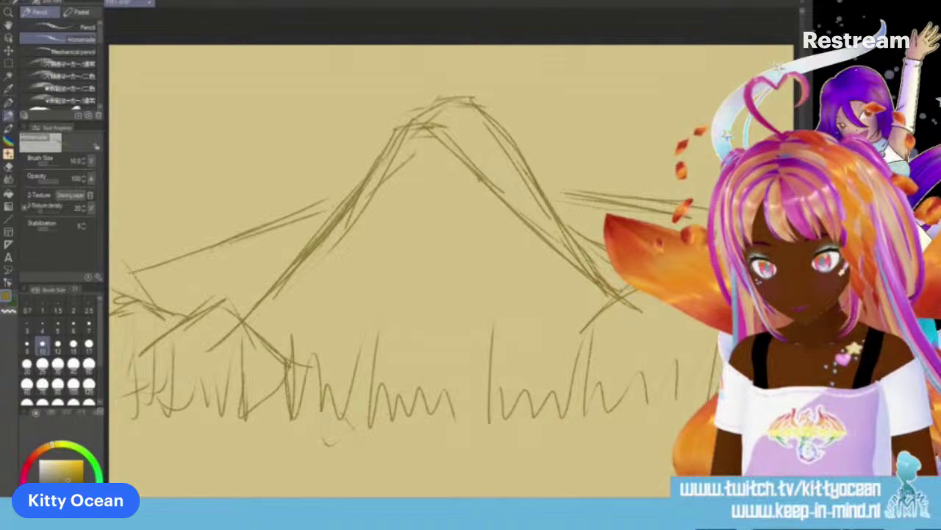
mouse_move(577, 341)
mouse_down()
mouse_move(603, 379)
mouse_move(664, 378)
mouse_move(702, 420)
mouse_up()
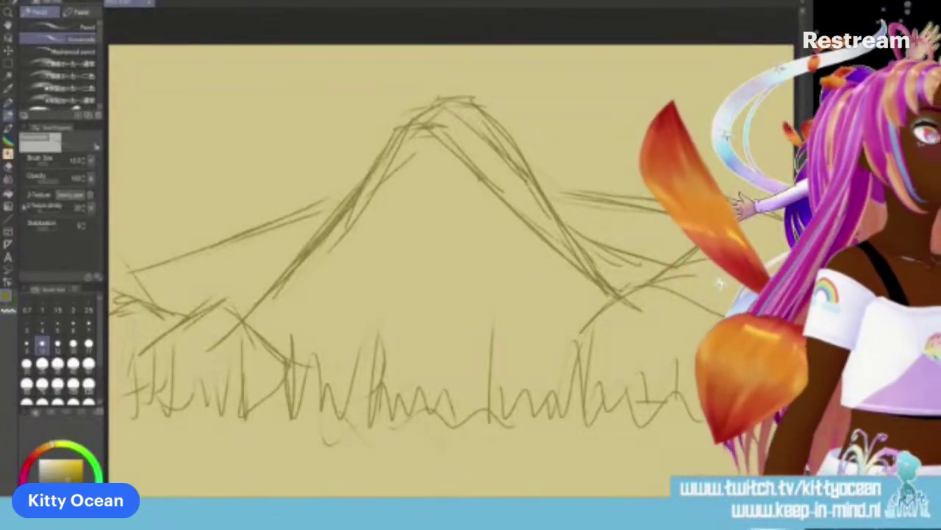
Step: Fade the pencil sketch and cover the whole mountain range with a flat grey wash using the round watercolor brush at size 100
key(Delete)
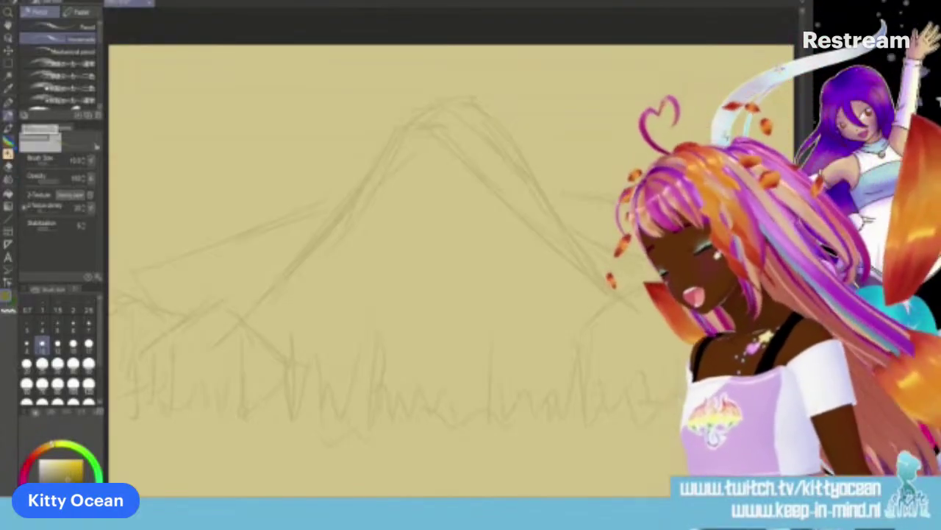
click(8, 128)
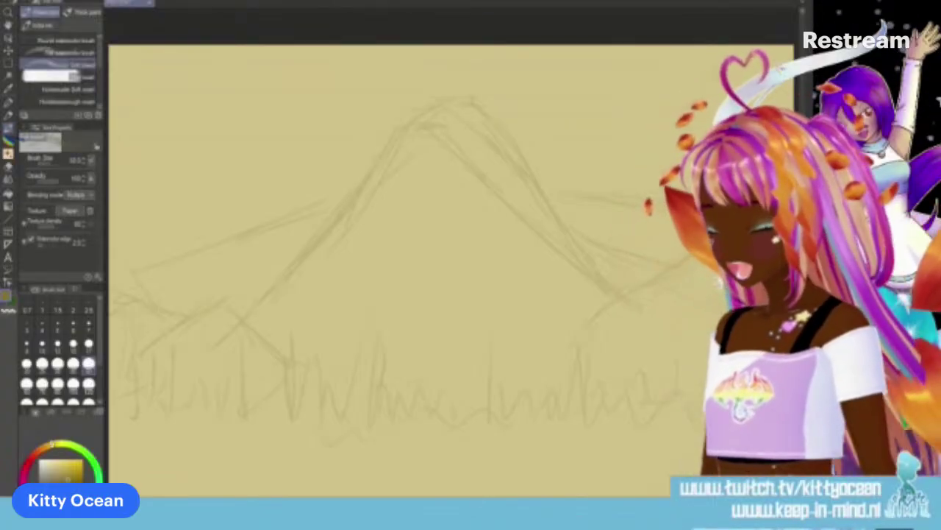
click(59, 40)
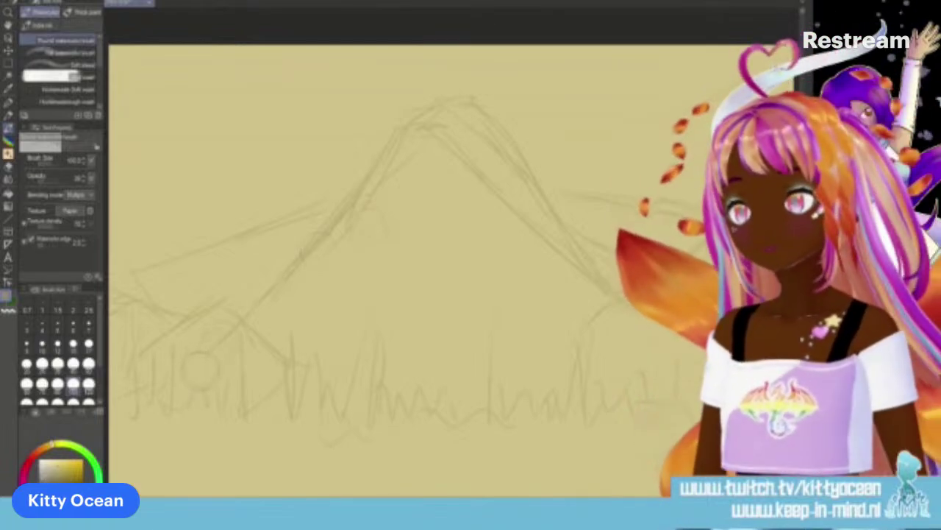
mouse_move(210, 371)
mouse_down()
mouse_move(296, 297)
mouse_move(432, 139)
mouse_move(469, 142)
mouse_move(502, 170)
mouse_move(615, 311)
mouse_up()
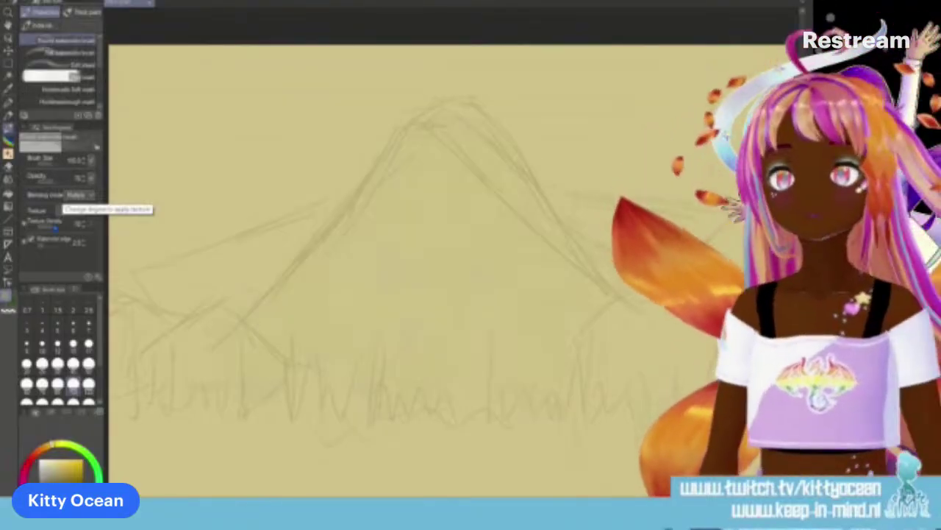
mouse_move(127, 288)
mouse_down()
mouse_move(273, 242)
mouse_move(389, 159)
mouse_move(457, 130)
mouse_move(592, 220)
mouse_move(571, 266)
mouse_move(378, 195)
mouse_move(116, 323)
mouse_move(463, 195)
mouse_move(216, 331)
mouse_move(507, 235)
mouse_move(567, 309)
mouse_move(461, 360)
mouse_move(529, 397)
mouse_move(478, 430)
mouse_move(142, 340)
mouse_up()
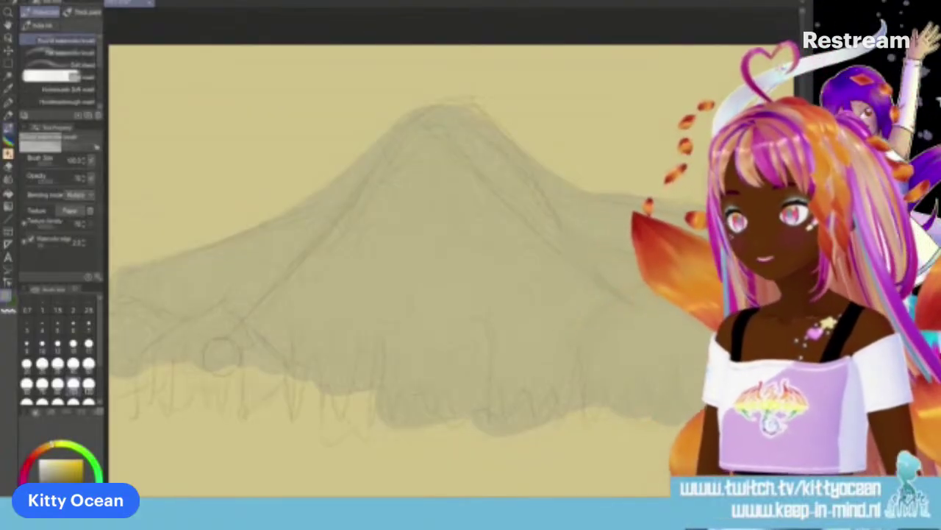
drag(123, 293, 265, 258)
key(ctrl+z)
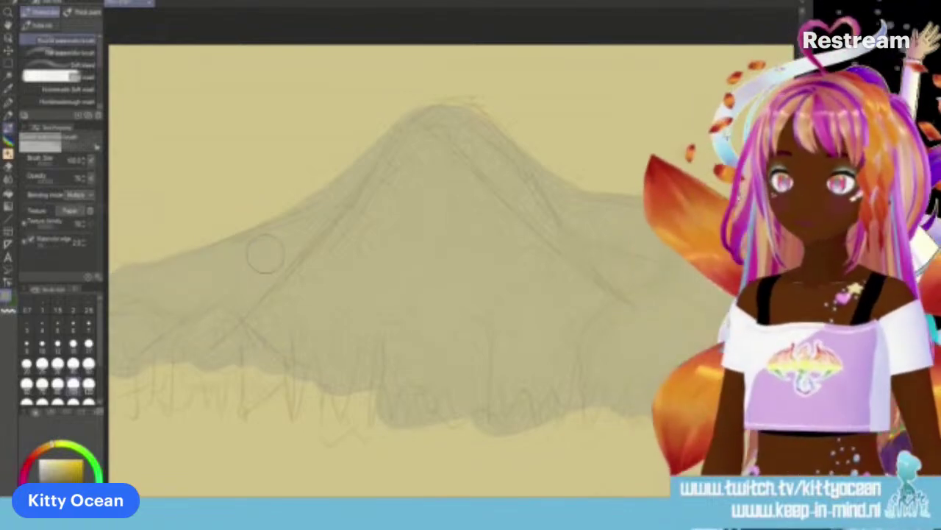
mouse_move(124, 294)
mouse_down()
mouse_move(298, 237)
mouse_move(401, 155)
mouse_move(417, 160)
mouse_move(404, 187)
mouse_move(324, 254)
mouse_move(191, 317)
mouse_up()
mouse_move(425, 144)
mouse_down()
mouse_move(499, 195)
mouse_move(594, 228)
mouse_move(602, 268)
mouse_move(620, 285)
mouse_up()
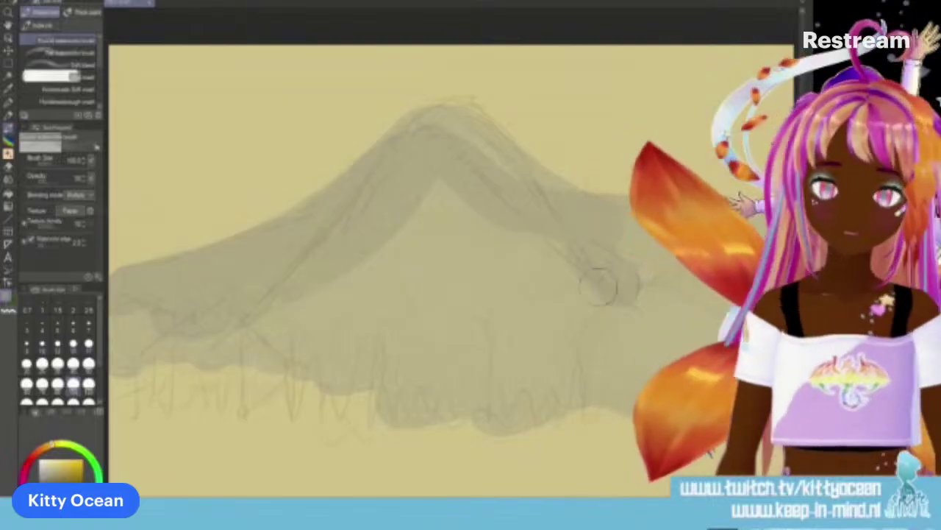
key(ctrl+z)
key(ctrl+z)
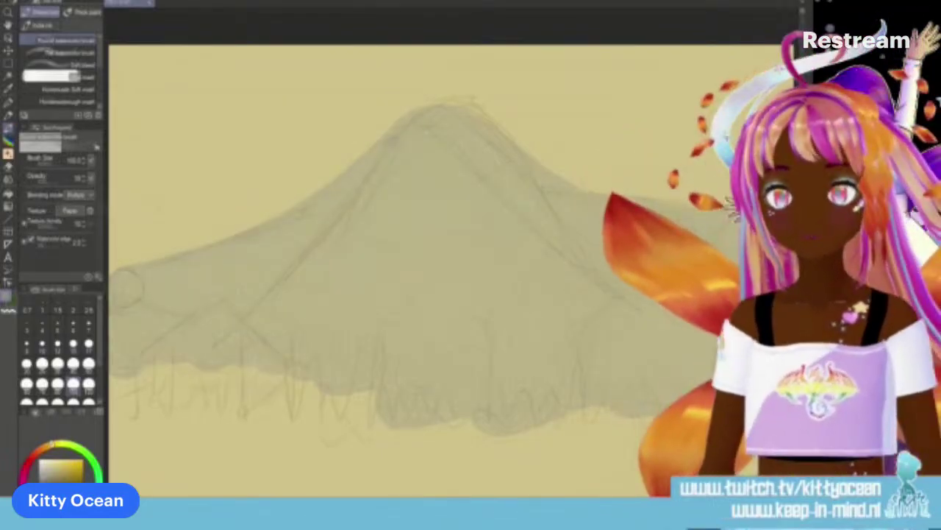
Step: Layer a second grey wash over the range and darken the central peak and the hill on its right with further washes
mouse_move(129, 283)
mouse_down()
mouse_move(301, 223)
mouse_move(405, 151)
mouse_move(499, 172)
mouse_move(571, 269)
mouse_up()
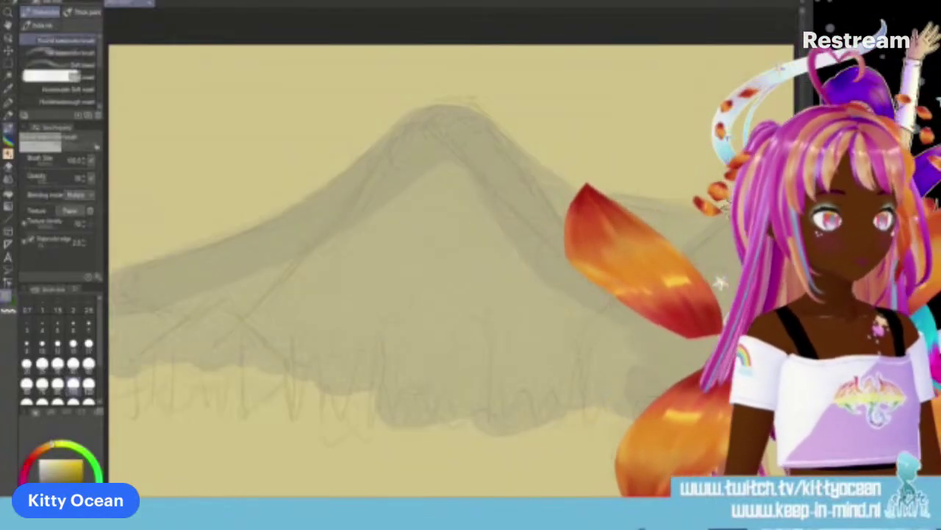
mouse_move(610, 397)
mouse_down()
mouse_move(630, 351)
mouse_move(627, 336)
mouse_move(530, 325)
mouse_move(526, 285)
mouse_move(448, 272)
mouse_move(374, 275)
mouse_move(342, 256)
mouse_move(405, 206)
mouse_move(126, 341)
mouse_move(404, 282)
mouse_move(342, 341)
mouse_move(555, 390)
mouse_up()
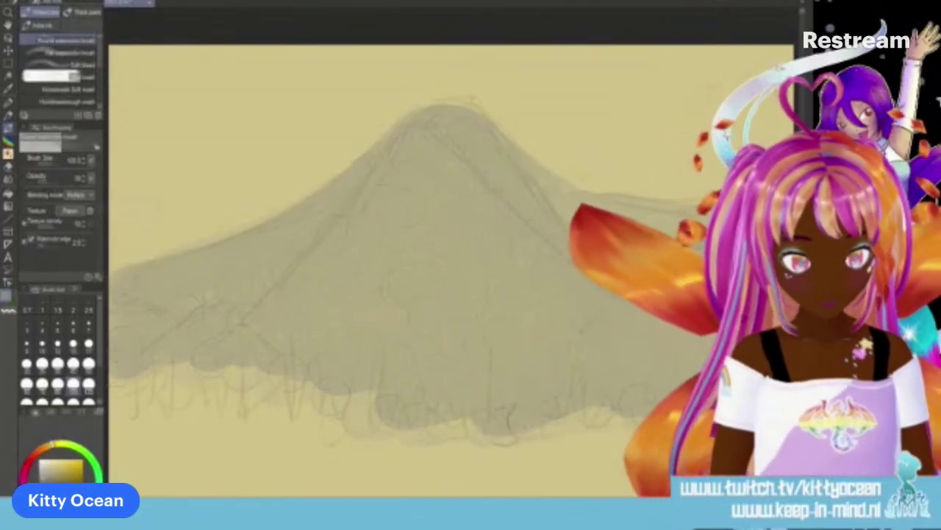
mouse_move(234, 352)
mouse_down()
mouse_move(275, 321)
mouse_move(415, 157)
mouse_move(461, 136)
mouse_move(540, 219)
mouse_move(588, 286)
mouse_up()
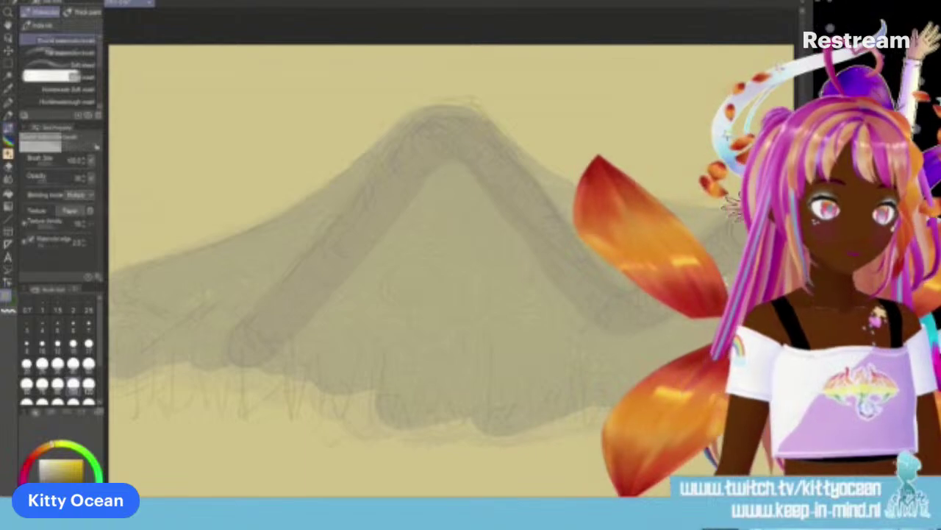
mouse_move(622, 411)
mouse_down()
mouse_move(378, 419)
mouse_move(335, 397)
mouse_move(383, 316)
mouse_move(393, 261)
mouse_move(425, 197)
mouse_up()
mouse_move(500, 243)
mouse_down()
mouse_move(478, 305)
mouse_move(574, 324)
mouse_up()
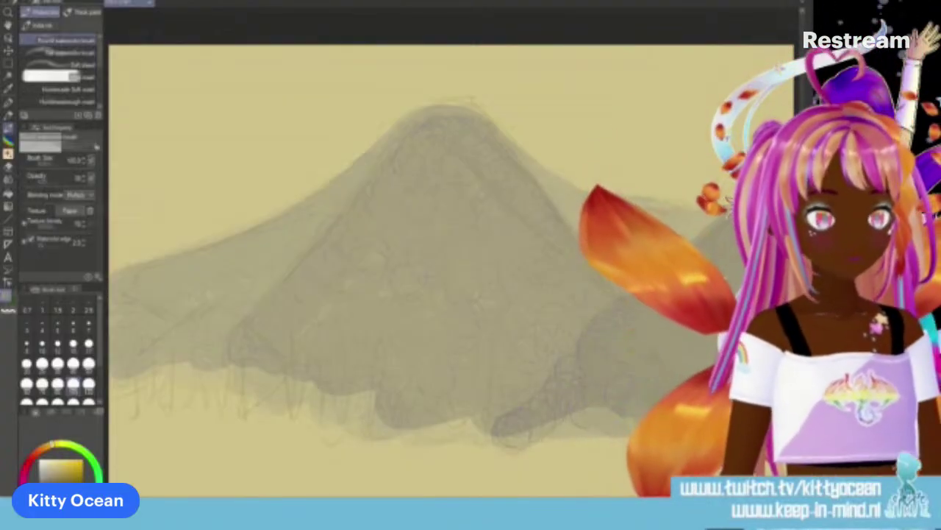
Step: Darken the small left foothills with another grey wash and blend soft strokes into the ground below them
mouse_move(183, 342)
mouse_down()
mouse_move(148, 371)
mouse_move(195, 334)
mouse_move(271, 388)
mouse_move(131, 320)
mouse_up()
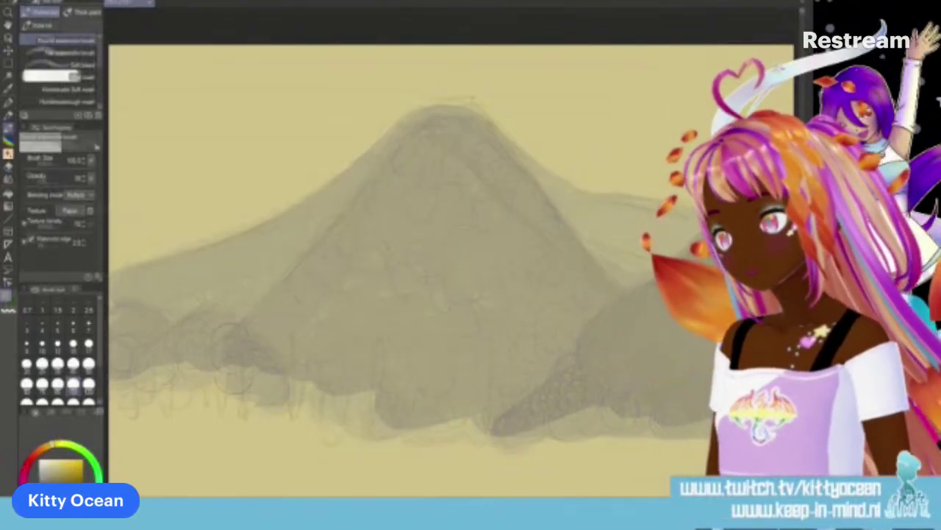
drag(272, 390, 302, 405)
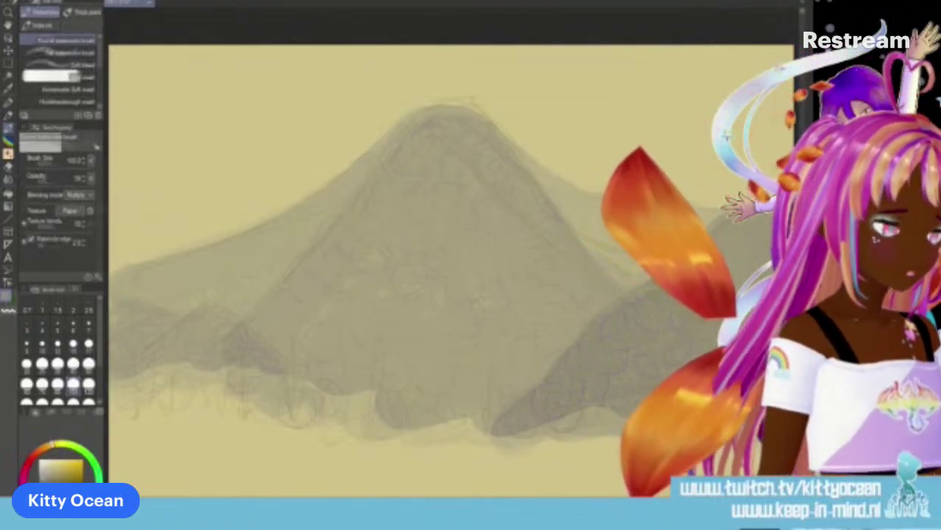
mouse_move(292, 389)
mouse_down()
mouse_move(292, 403)
mouse_move(228, 339)
mouse_move(132, 397)
mouse_move(235, 375)
mouse_up()
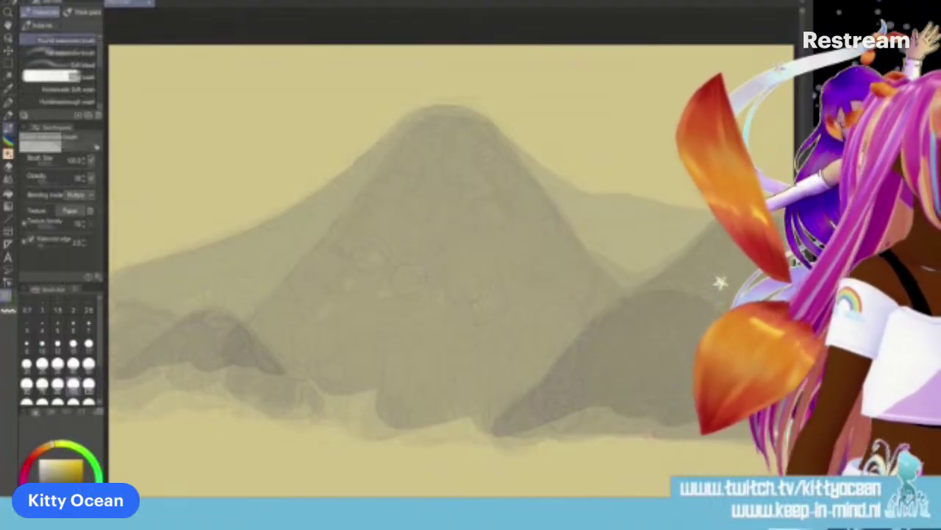
key(ctrl+z)
key(ctrl+y)
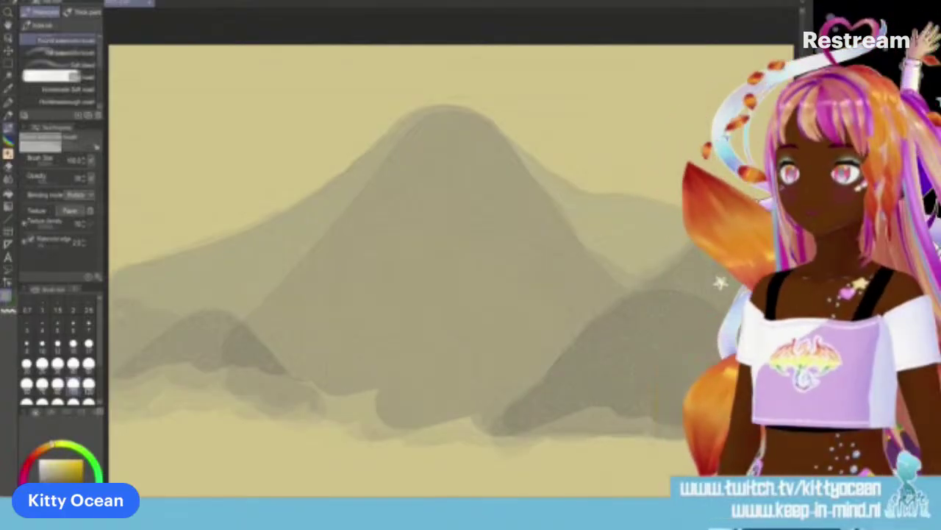
Step: Try white texture strokes near the central summit with the Dry Gouache thick paint brush at size 120
click(83, 12)
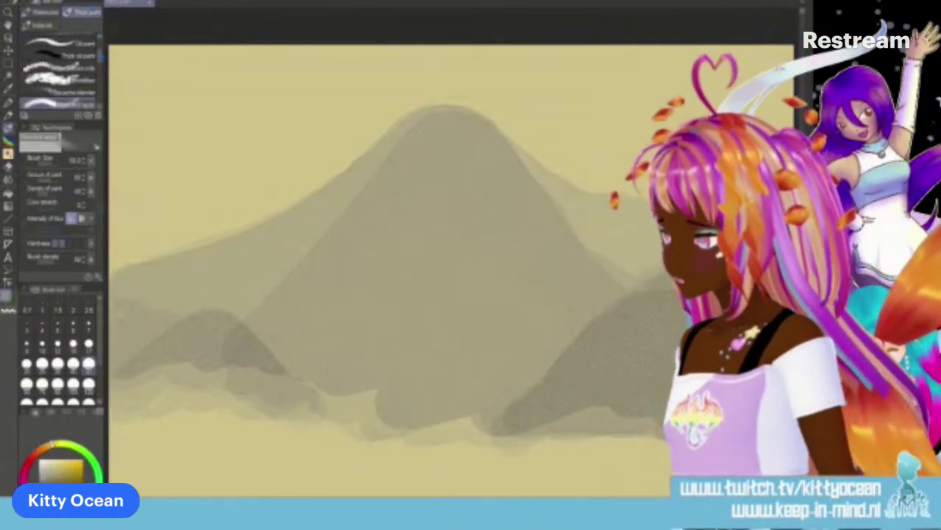
drag(101, 57, 100, 44)
click(75, 90)
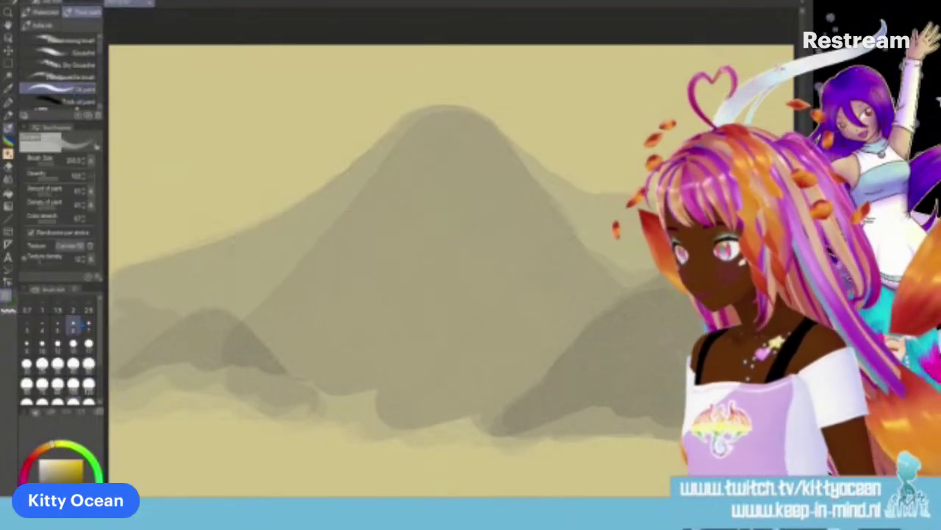
click(70, 52)
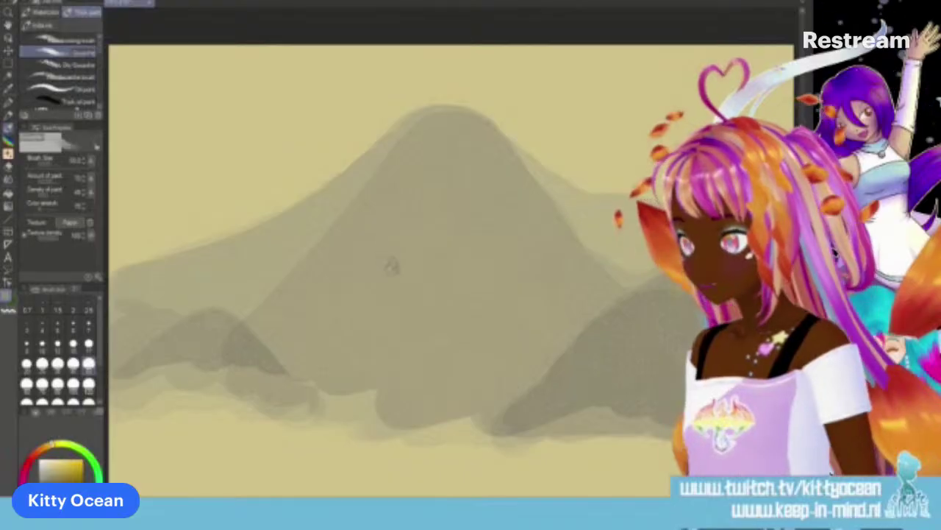
click(69, 65)
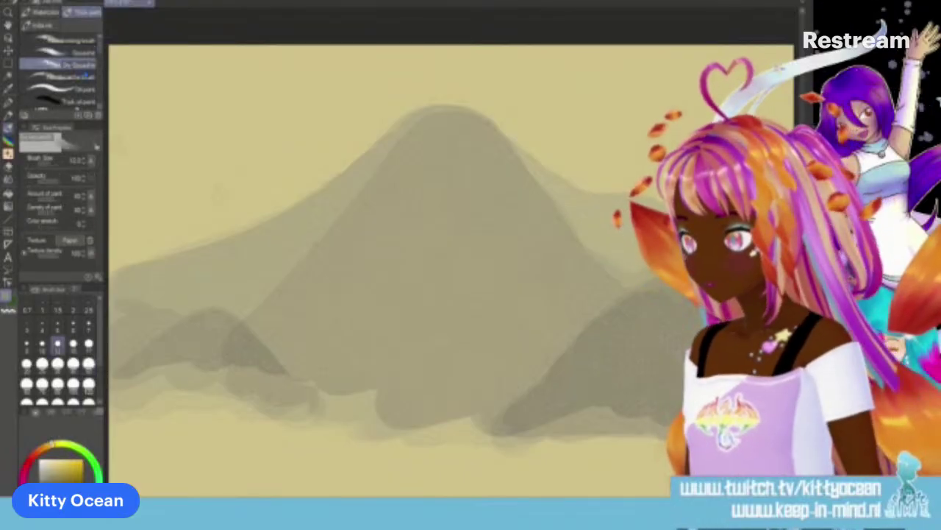
mouse_move(417, 175)
mouse_down()
mouse_move(489, 172)
mouse_move(483, 207)
mouse_up()
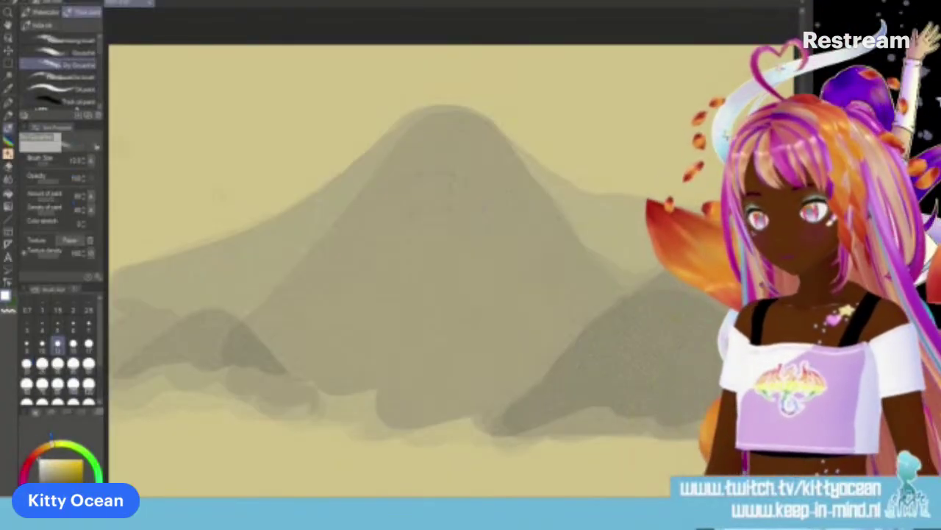
click(89, 385)
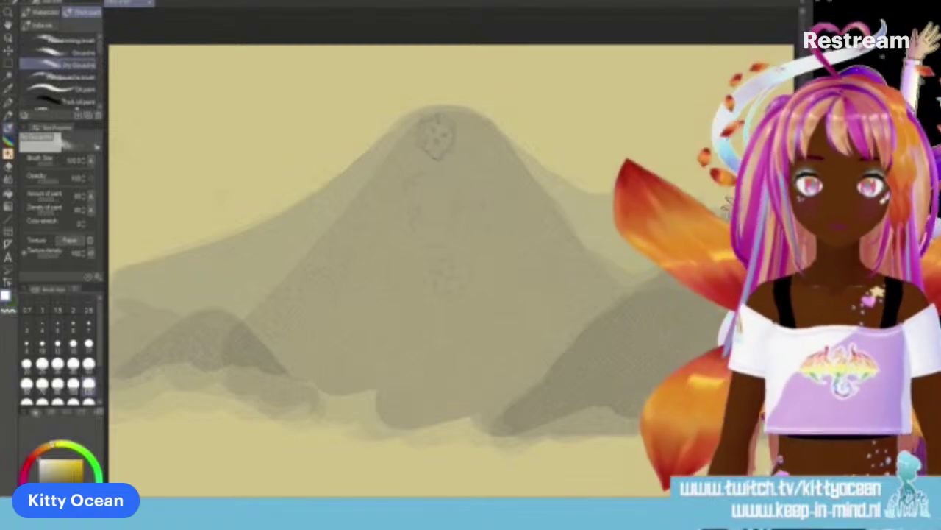
mouse_move(438, 129)
mouse_down()
mouse_move(462, 140)
mouse_move(505, 176)
mouse_up()
key(ctrl+z)
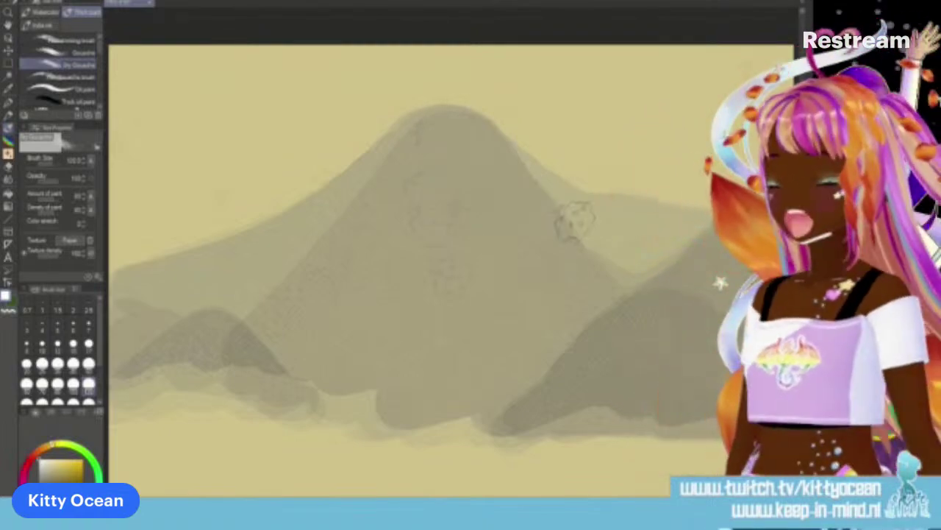
Step: Try a white stroke down the central peak's right slope with the Oil paint brush and undo it
click(59, 88)
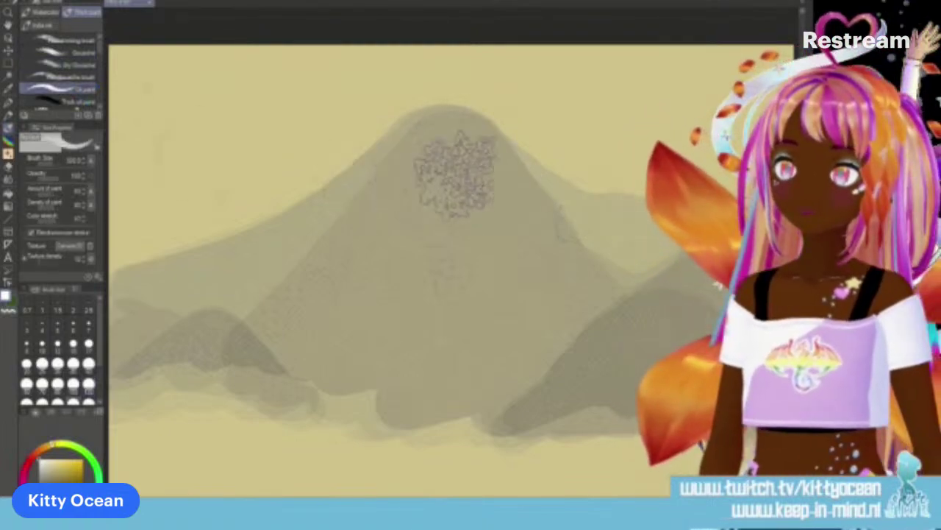
mouse_move(452, 171)
mouse_down()
mouse_move(448, 154)
mouse_move(577, 253)
mouse_up()
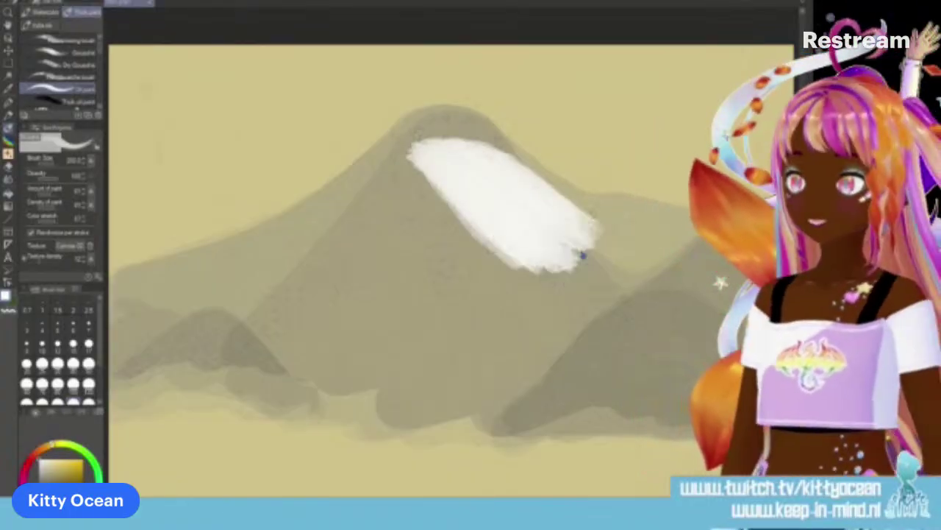
key(ctrl+z)
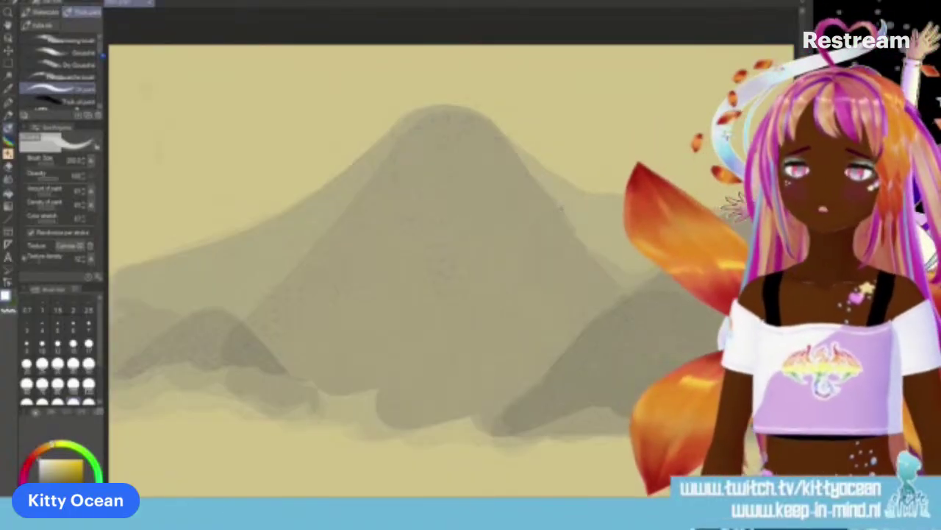
scroll(59, 70, down, 3)
mouse_move(100, 66)
mouse_down()
mouse_move(100, 82)
mouse_move(100, 58)
mouse_up()
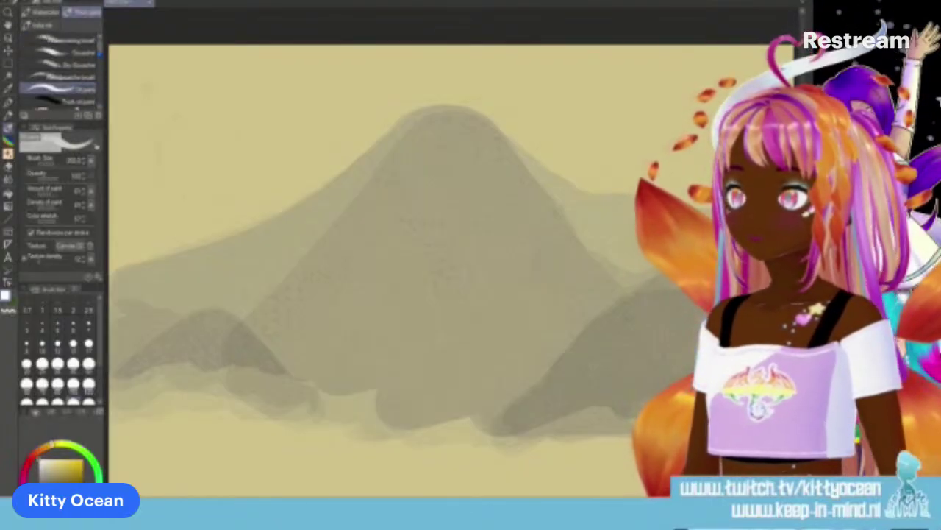
Step: Open the Dry Gouache brush's detailed settings at its brush tip options without restoring its defaults
click(66, 65)
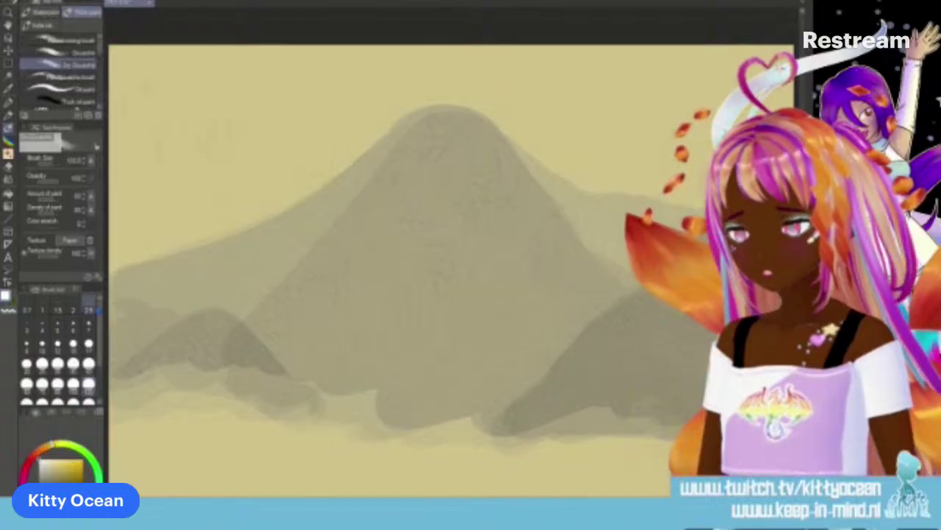
click(89, 278)
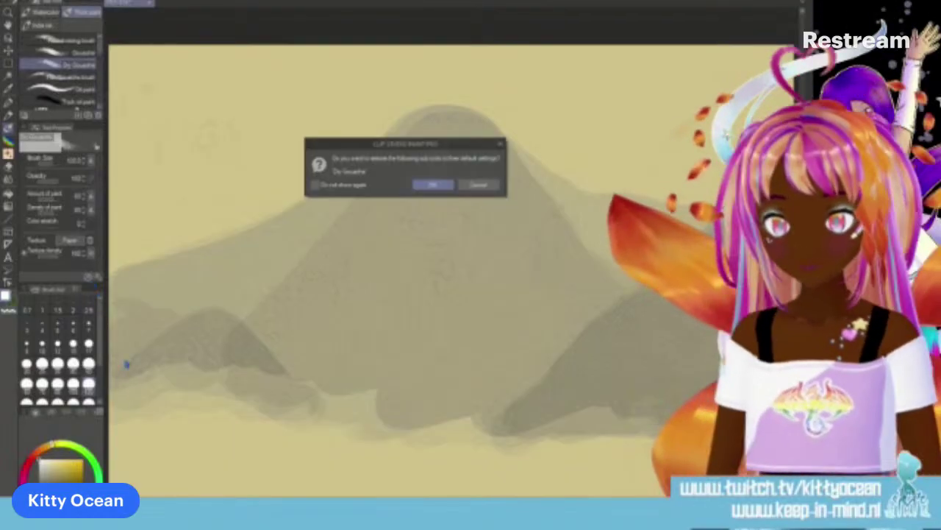
click(480, 184)
click(89, 277)
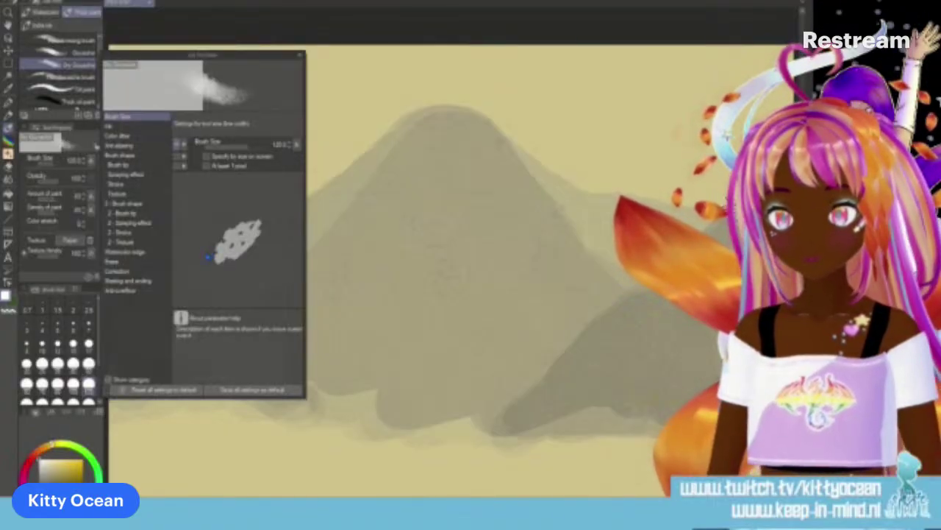
click(135, 233)
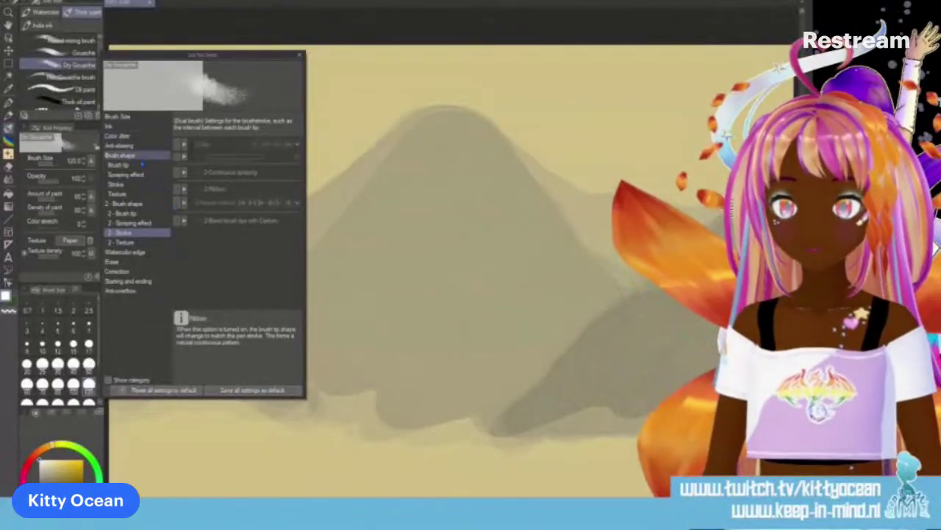
click(121, 165)
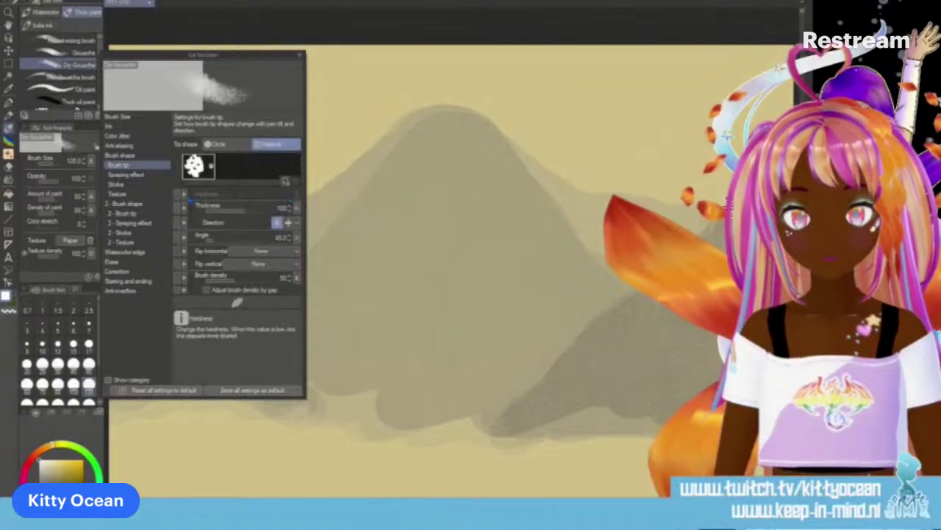
right_click(289, 199)
key(Escape)
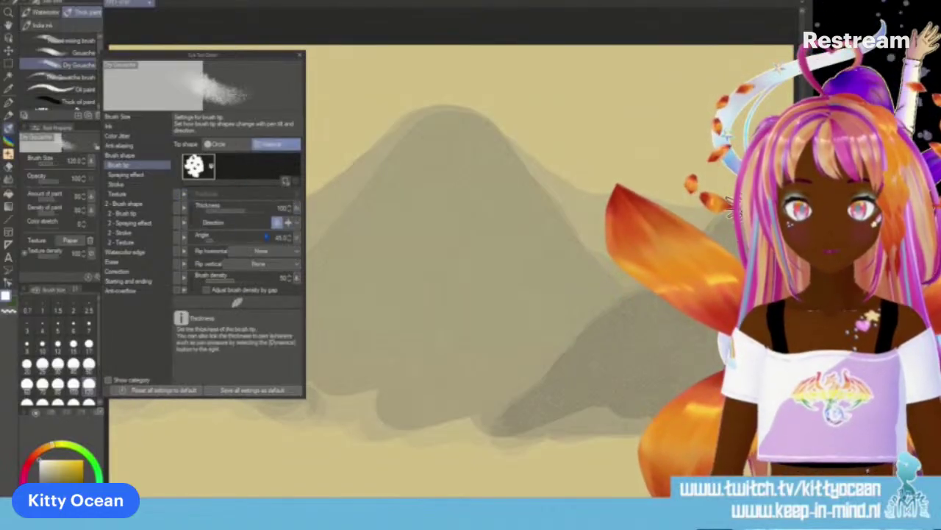
Step: Try a thinner Dry Gouache brush tip with lower brush density in white strokes on the peak's right slope, undoing each stroke
drag(245, 207, 255, 208)
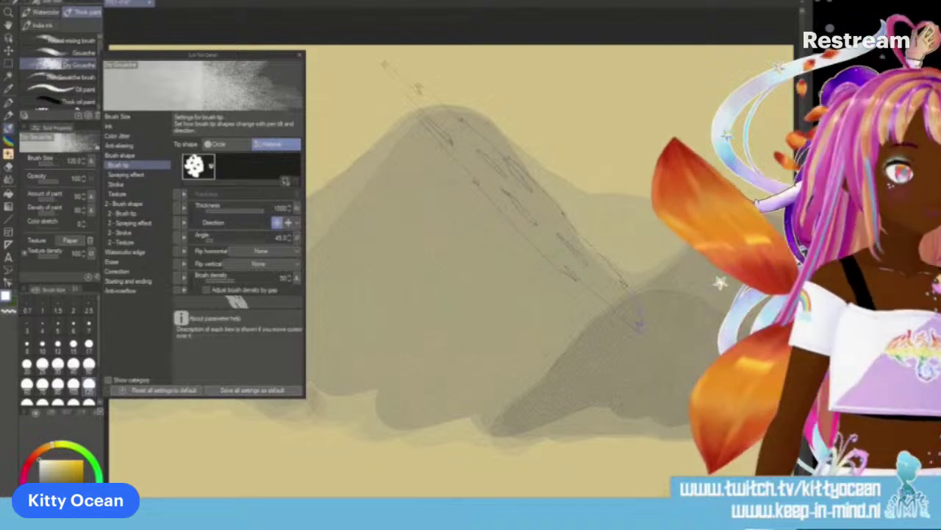
click(221, 208)
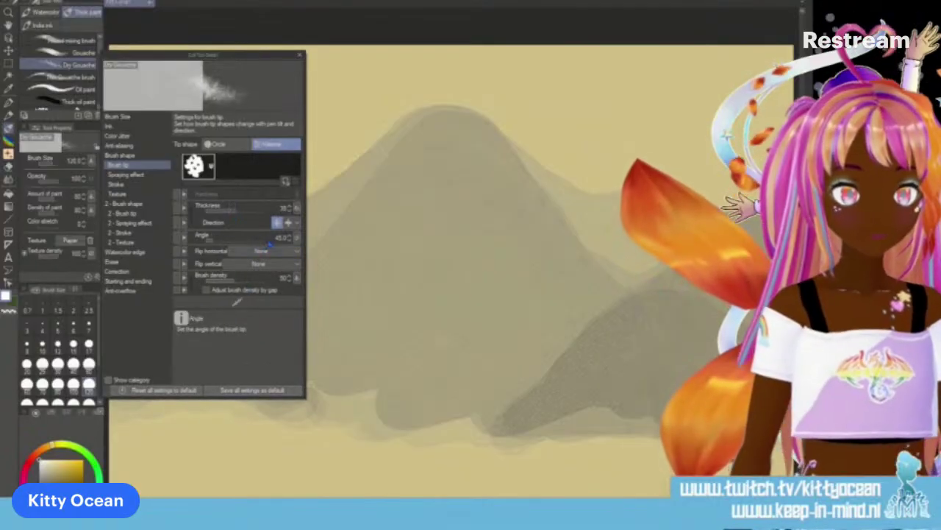
mouse_move(438, 129)
mouse_down()
mouse_move(470, 143)
mouse_move(563, 239)
mouse_move(595, 257)
mouse_up()
key(ctrl+z)
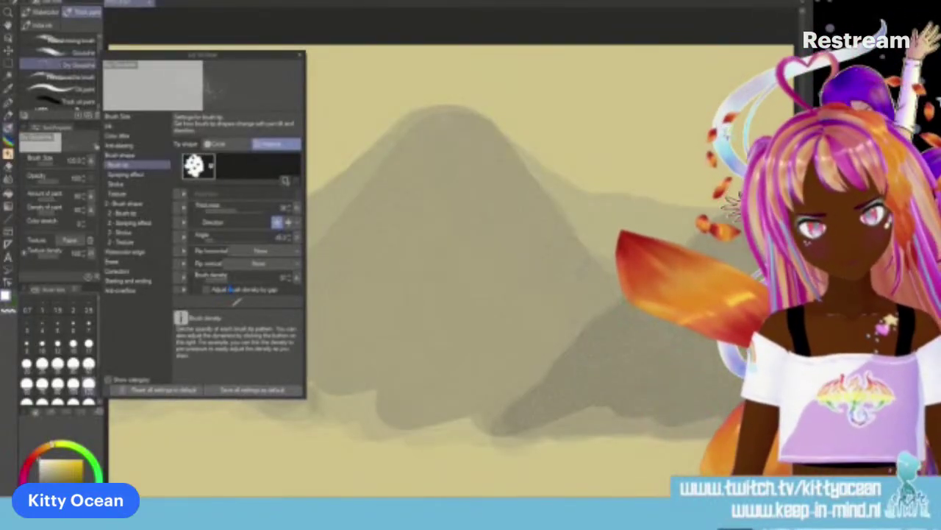
drag(508, 177, 559, 231)
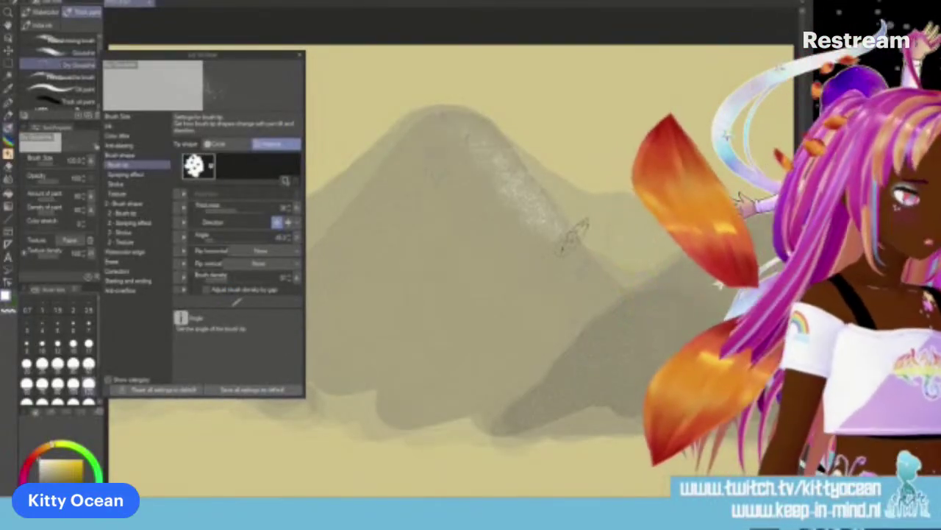
key(ctrl+z)
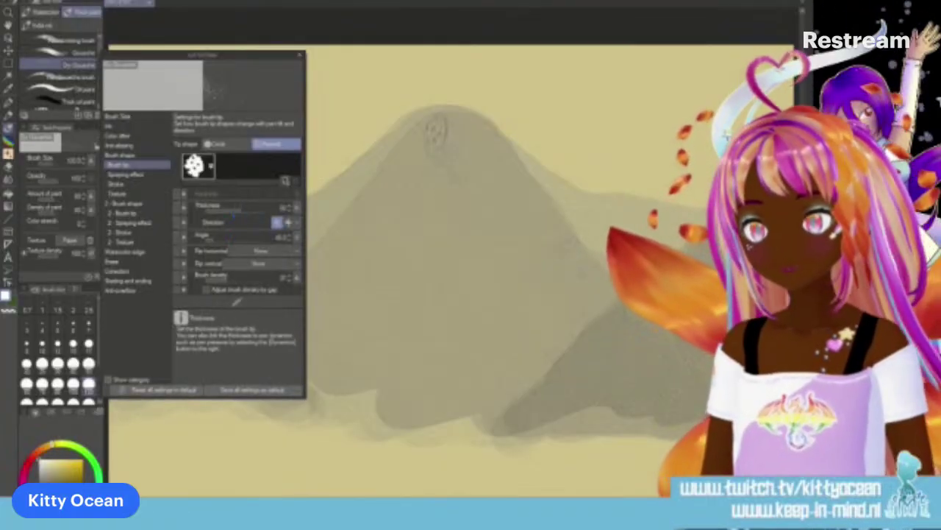
Step: Test thicker and denser versions of the brush tip with white strokes from the summit down the right slope, undoing them
mouse_move(519, 183)
mouse_down()
mouse_move(428, 140)
mouse_move(553, 219)
mouse_move(527, 166)
mouse_move(616, 223)
mouse_up()
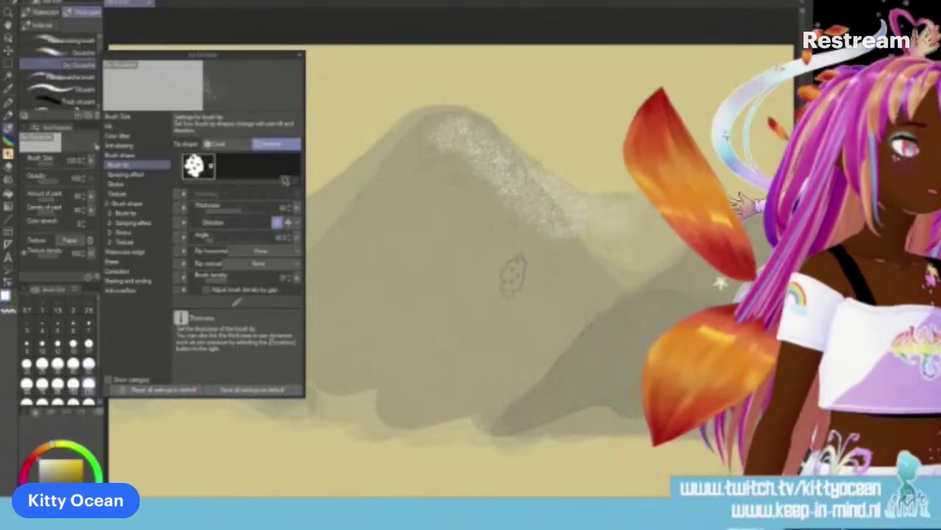
key(ctrl+z)
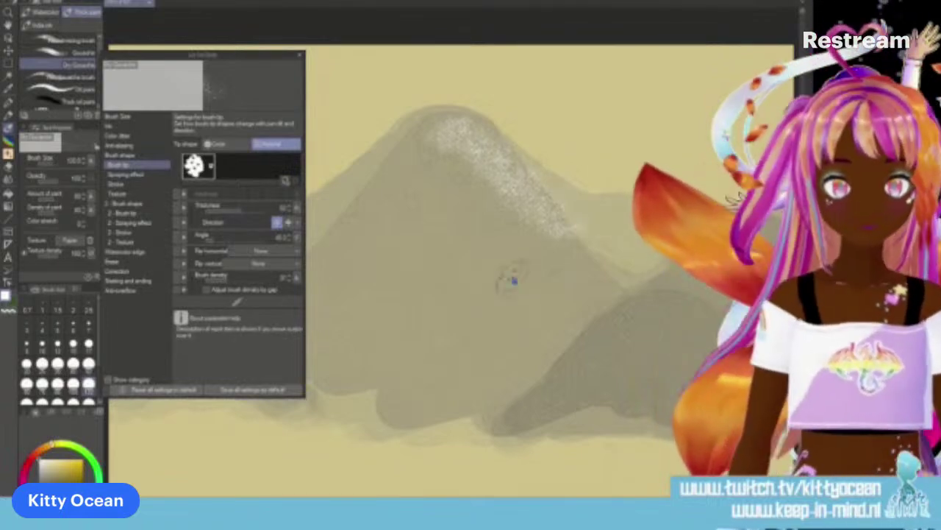
key(ctrl+z)
key(ctrl+z)
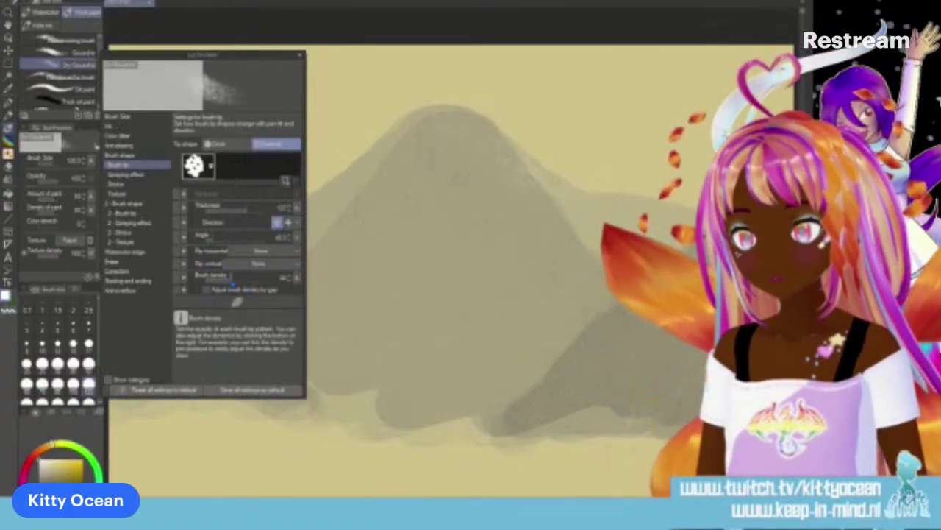
mouse_move(433, 117)
mouse_down()
mouse_move(494, 157)
mouse_move(562, 228)
mouse_up()
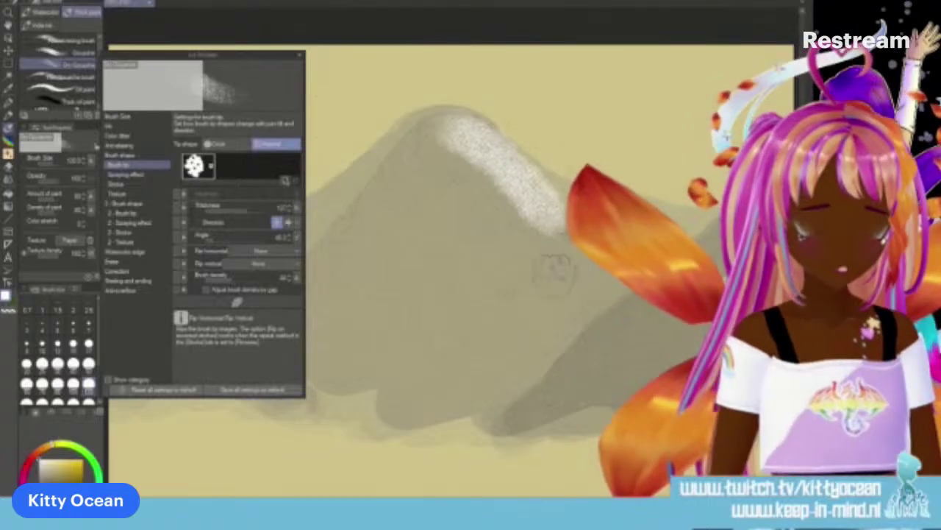
key(ctrl+z)
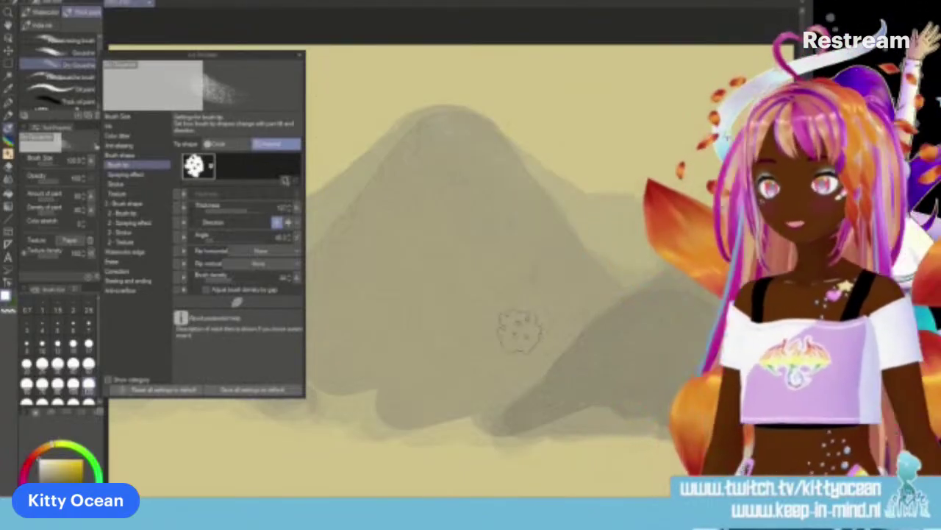
Step: Change the Dry Gouache brush's stroke gap preset and test it with two white strokes near the summit, undoing both
click(145, 178)
click(125, 184)
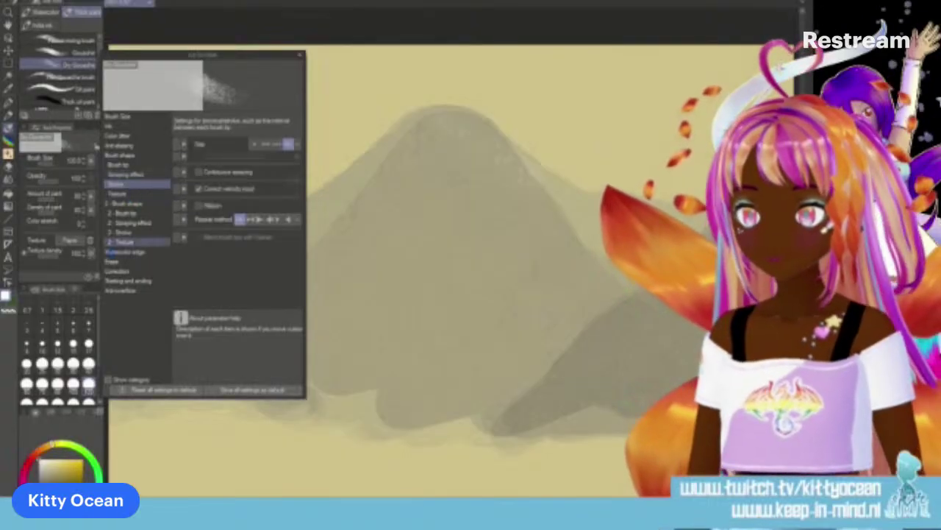
click(267, 145)
mouse_move(441, 139)
mouse_down()
mouse_move(470, 145)
mouse_move(489, 169)
mouse_move(475, 147)
mouse_move(530, 209)
mouse_up()
mouse_move(408, 133)
mouse_down()
mouse_move(467, 168)
mouse_move(474, 196)
mouse_move(523, 205)
mouse_up()
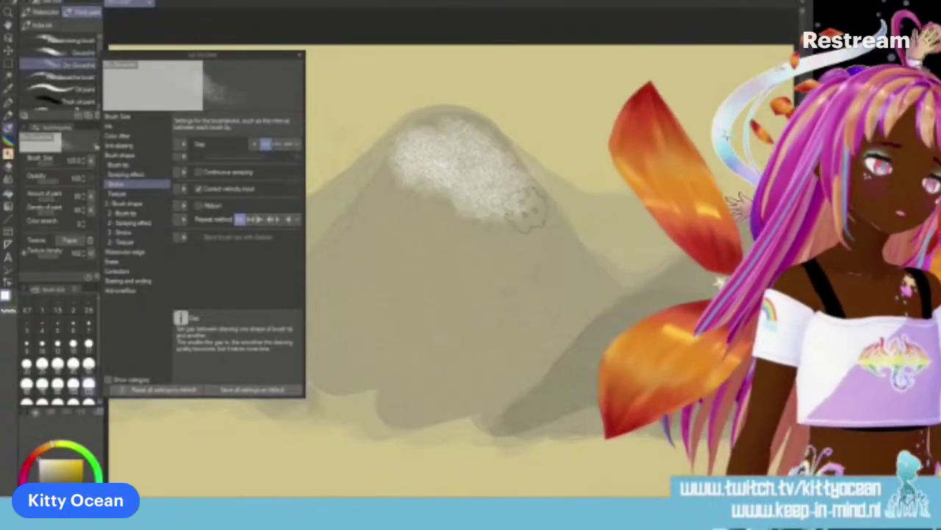
key(ctrl+z)
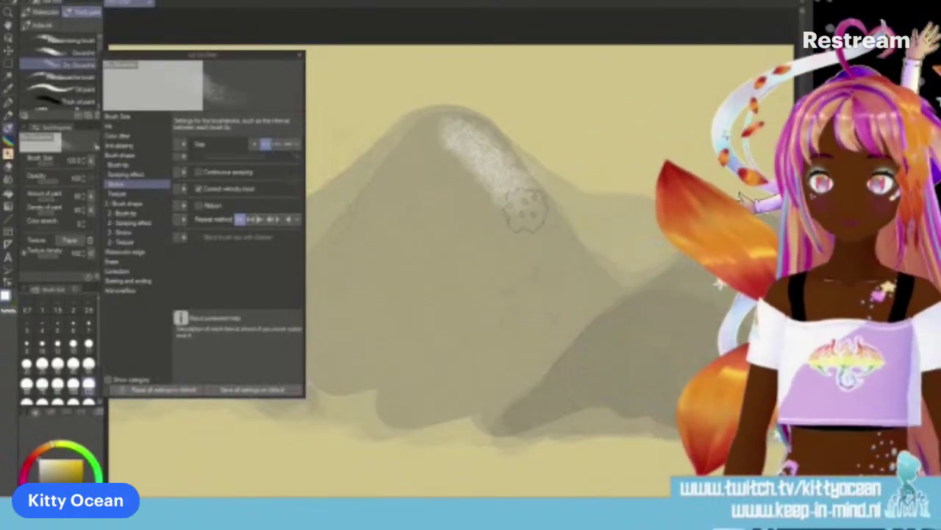
key(ctrl+z)
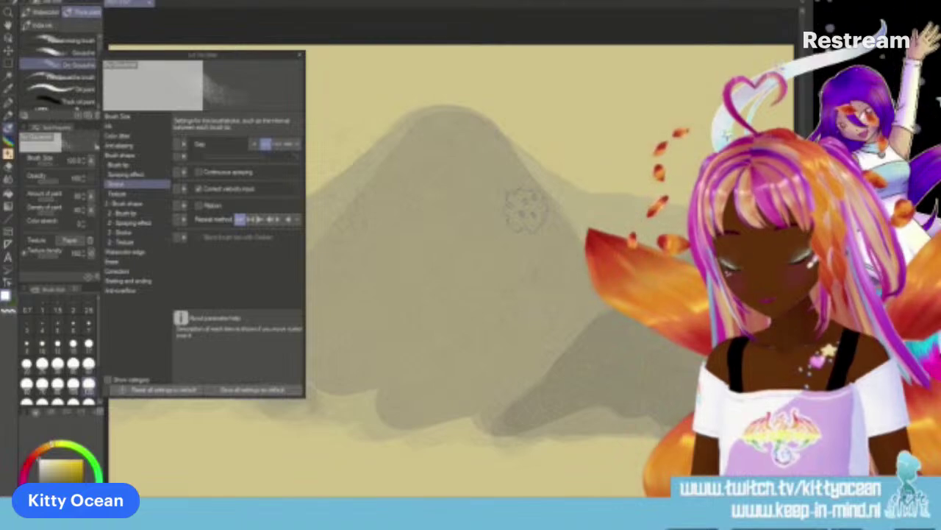
Step: Replace the Dry Gouache brush's Paper texture with a Canvas texture and test it with white strokes across the central summit
click(118, 193)
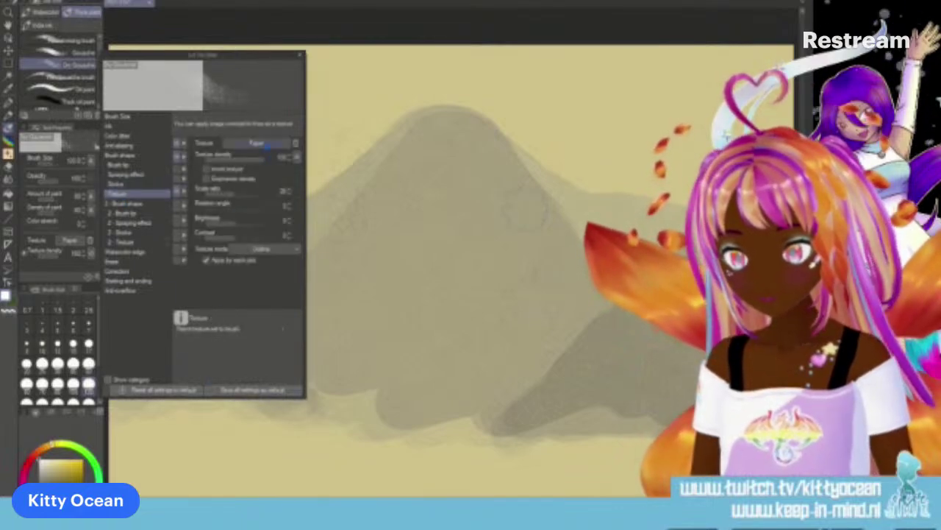
click(266, 144)
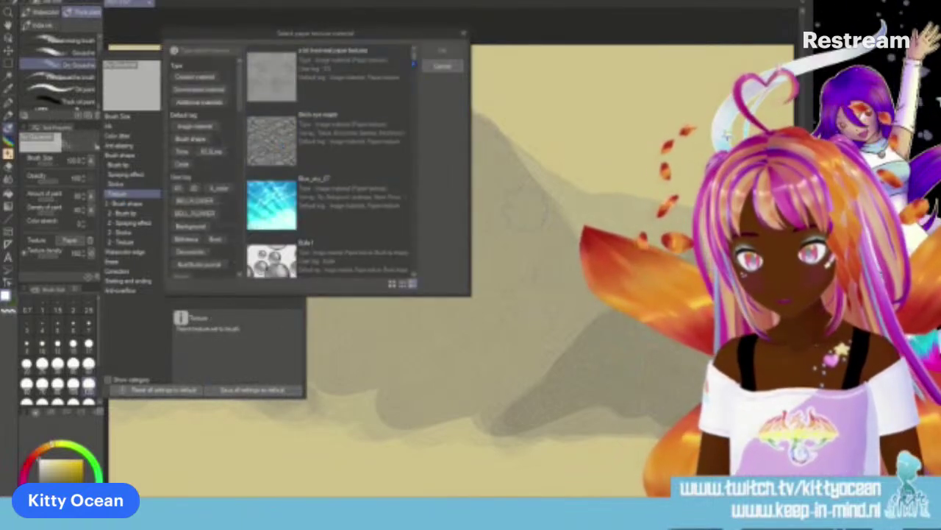
drag(414, 62, 414, 78)
click(346, 99)
click(443, 49)
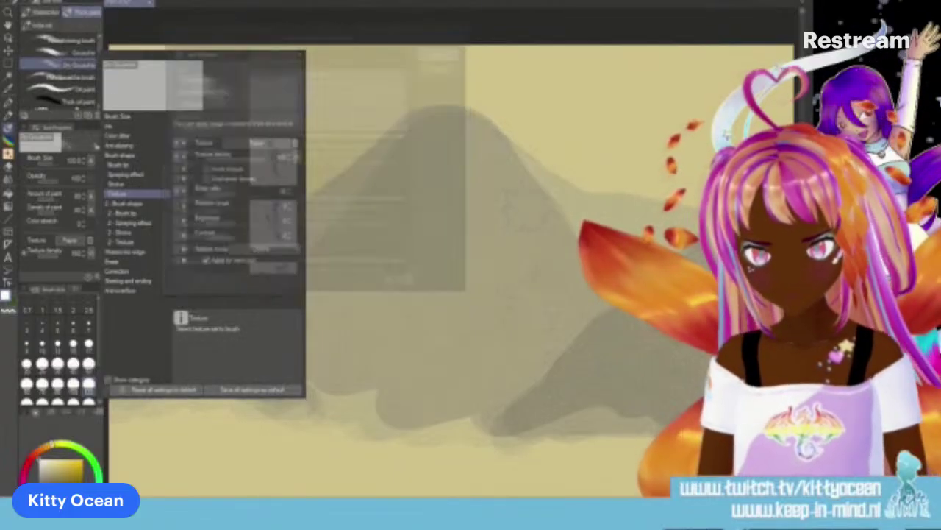
mouse_move(428, 144)
mouse_down()
mouse_move(463, 132)
mouse_move(490, 140)
mouse_move(523, 180)
mouse_up()
mouse_move(482, 158)
mouse_down()
mouse_move(405, 169)
mouse_move(446, 130)
mouse_move(397, 151)
mouse_move(463, 161)
mouse_move(449, 166)
mouse_move(585, 221)
mouse_up()
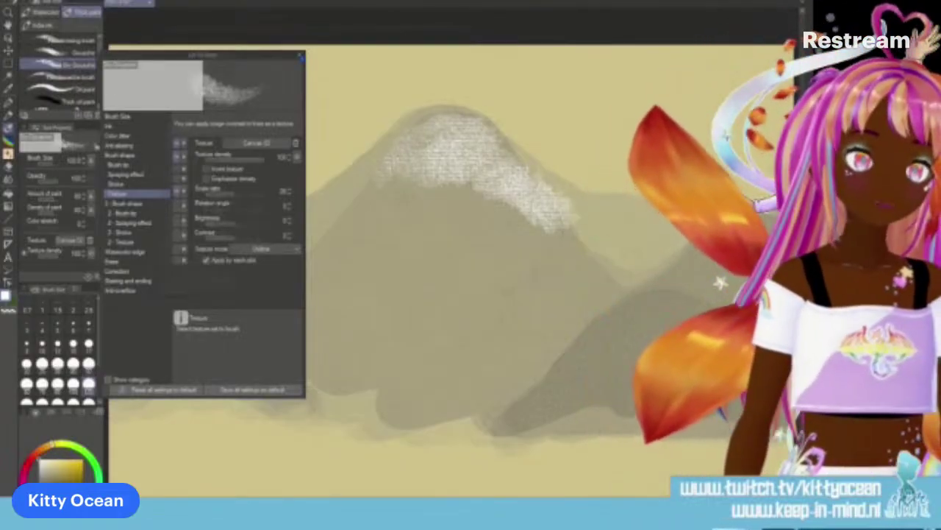
Step: Try white canvas-textured snow over the central summit, its side slopes and the right hill, and clear it from the layer
click(300, 55)
drag(548, 180, 600, 210)
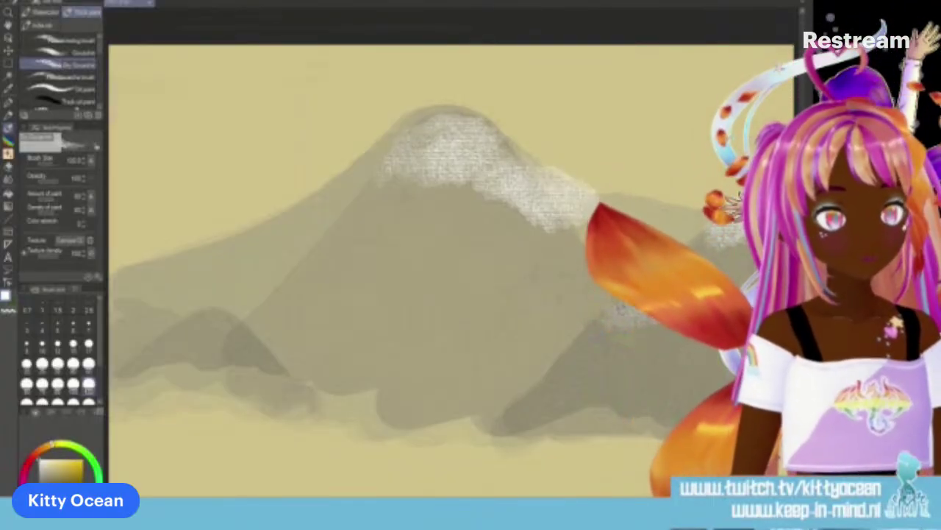
mouse_move(544, 213)
mouse_down()
mouse_move(475, 197)
mouse_move(382, 206)
mouse_up()
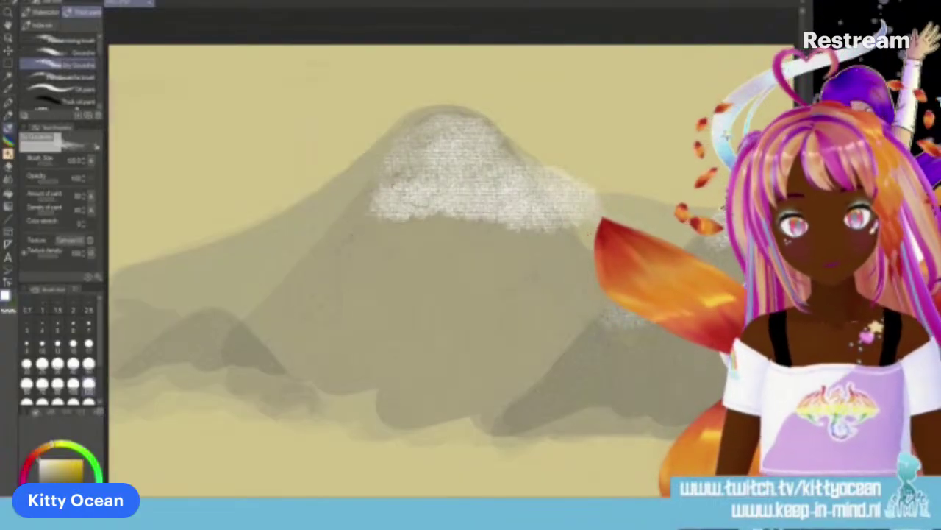
mouse_move(415, 169)
mouse_down()
mouse_move(357, 213)
mouse_move(464, 121)
mouse_up()
drag(338, 184, 275, 239)
drag(367, 166, 324, 220)
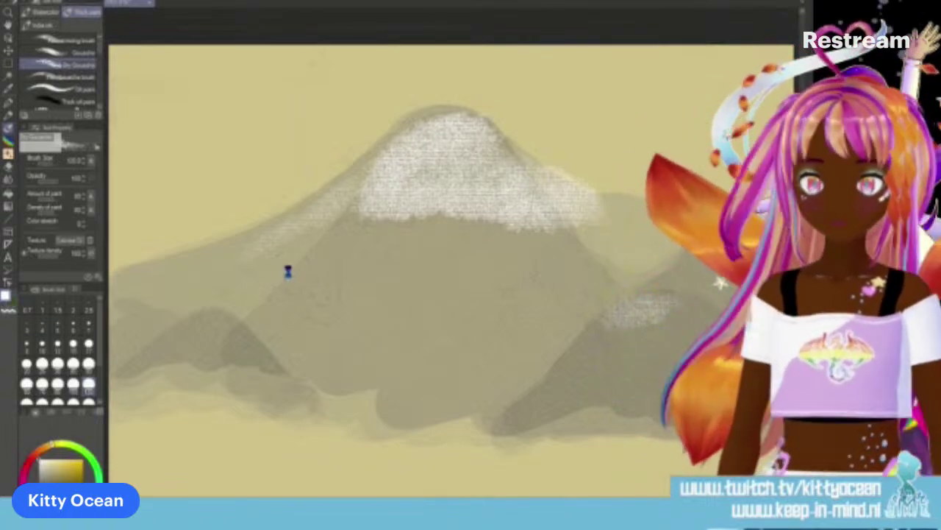
key(Delete)
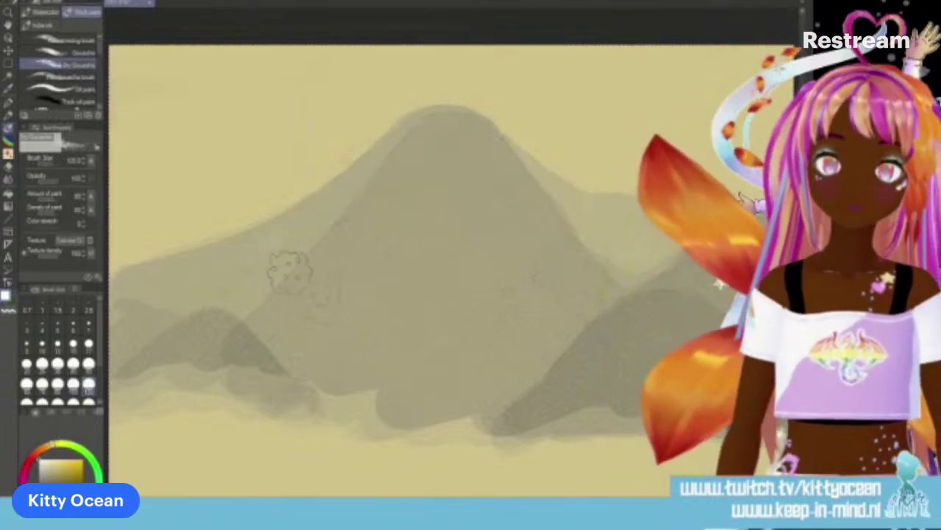
Step: Choose the textured Japanese-named watercolor brush and test it with white strokes across the summit and down the right slope, undoing them
click(40, 26)
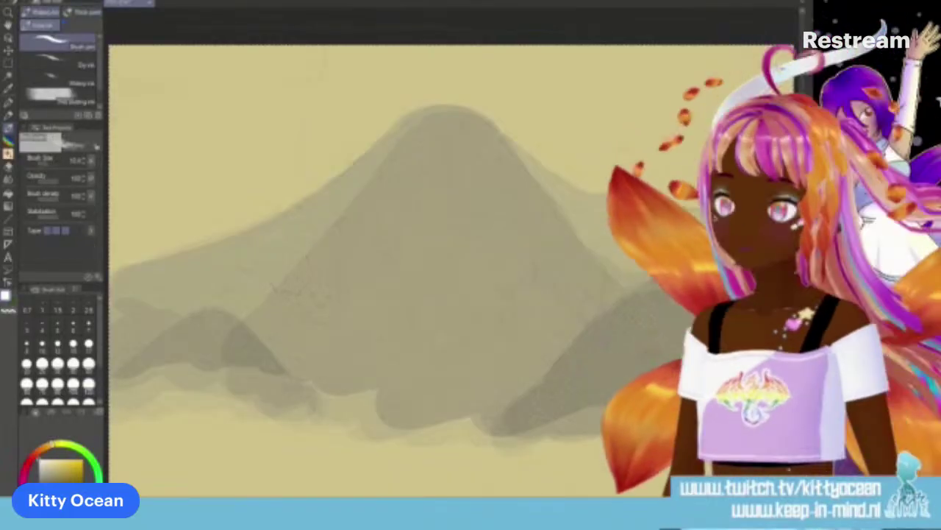
click(41, 12)
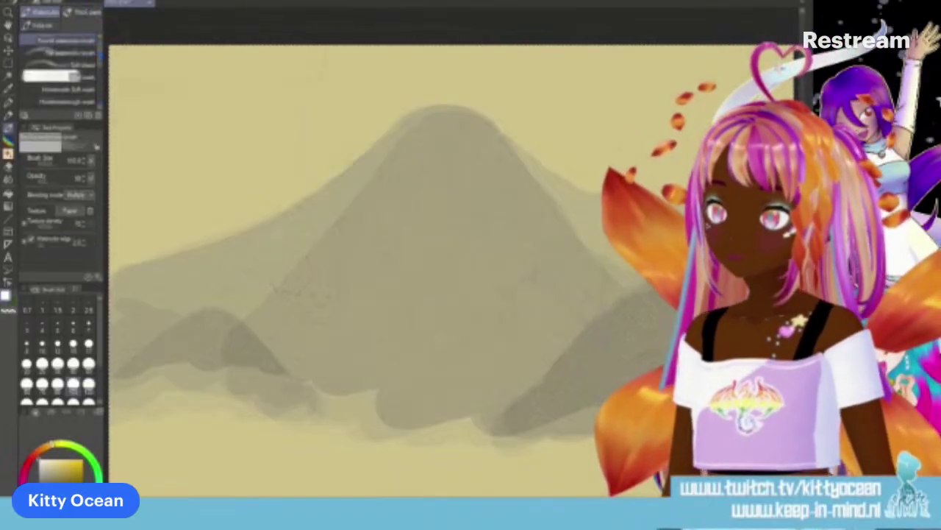
scroll(59, 70, down, 5)
scroll(58, 70, up, 5)
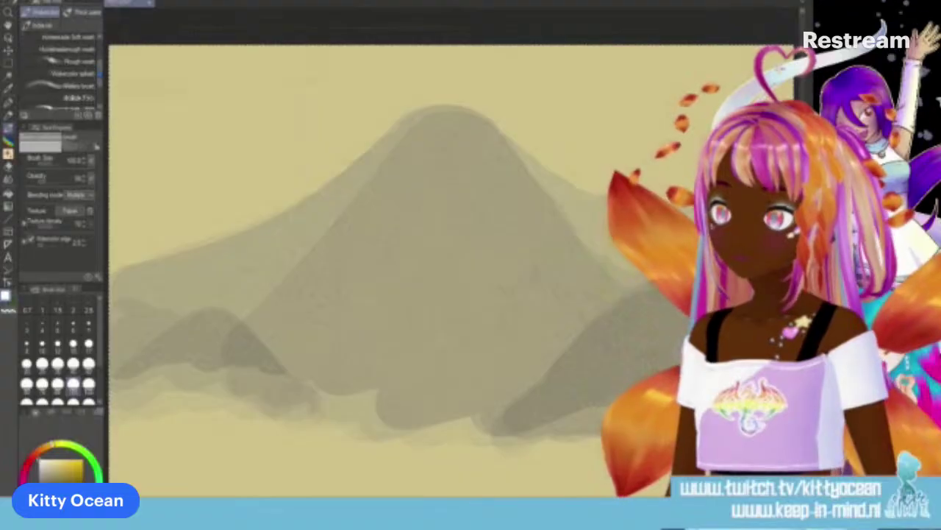
scroll(59, 70, down, 3)
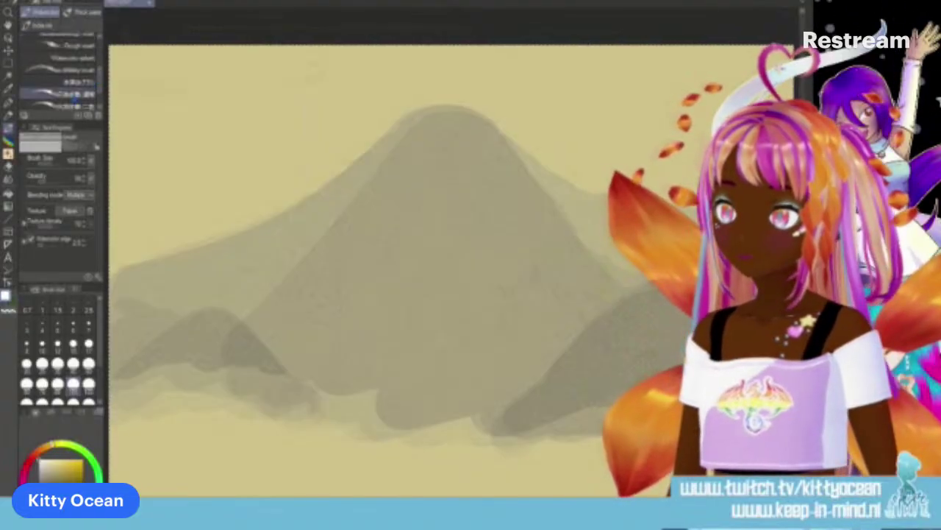
click(59, 94)
drag(384, 196, 460, 182)
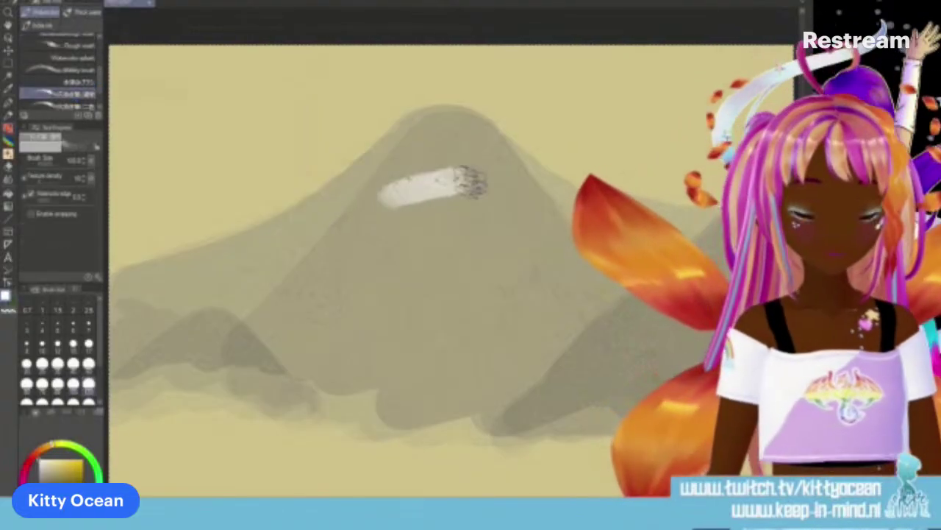
key(ctrl+z)
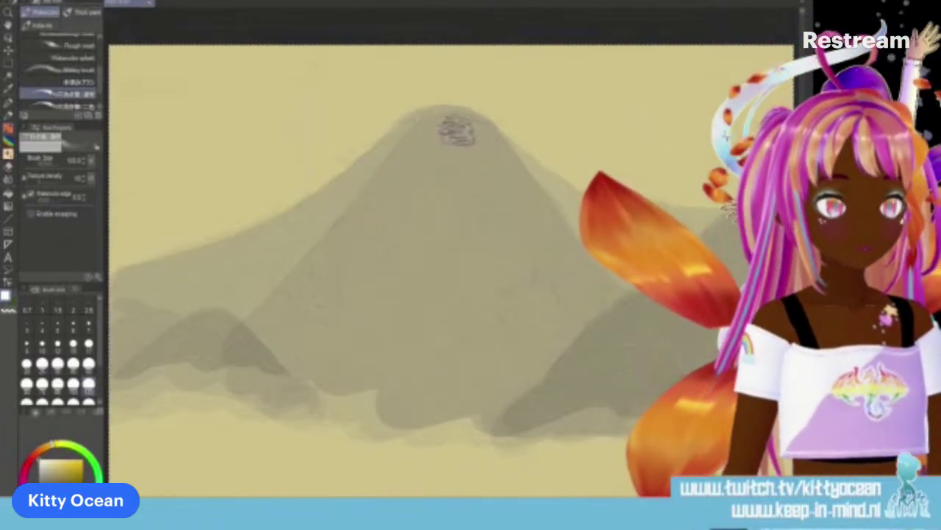
mouse_move(451, 138)
mouse_down()
mouse_move(413, 147)
mouse_move(467, 121)
mouse_move(507, 155)
mouse_move(412, 162)
mouse_move(511, 173)
mouse_move(510, 151)
mouse_move(566, 219)
mouse_up()
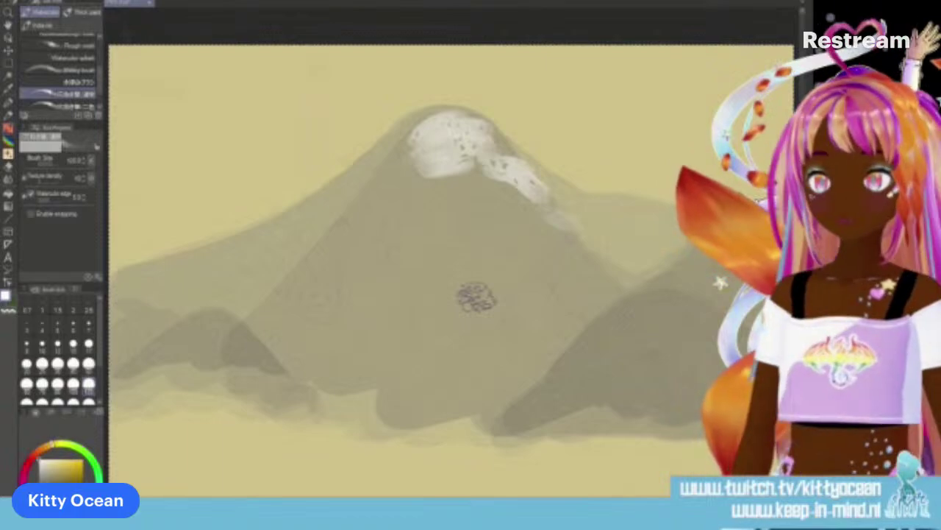
key(ctrl+z)
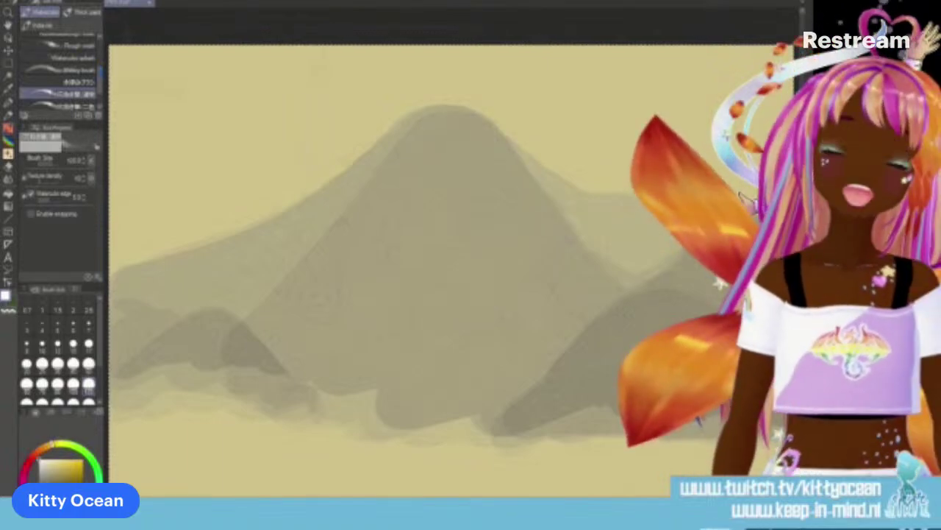
Step: Test the Rough wash watercolor brush at a smaller and a larger size with white strokes over the summit, undoing them
drag(100, 72, 100, 65)
click(68, 65)
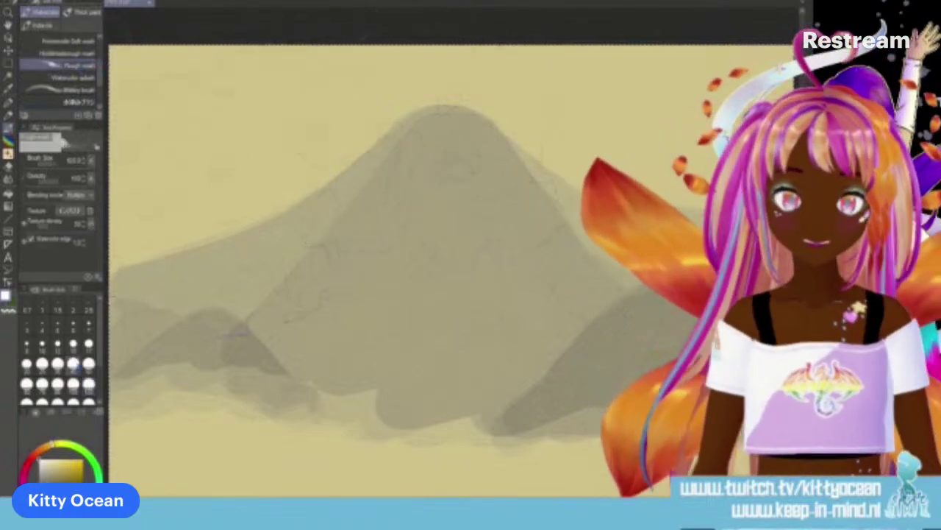
click(88, 344)
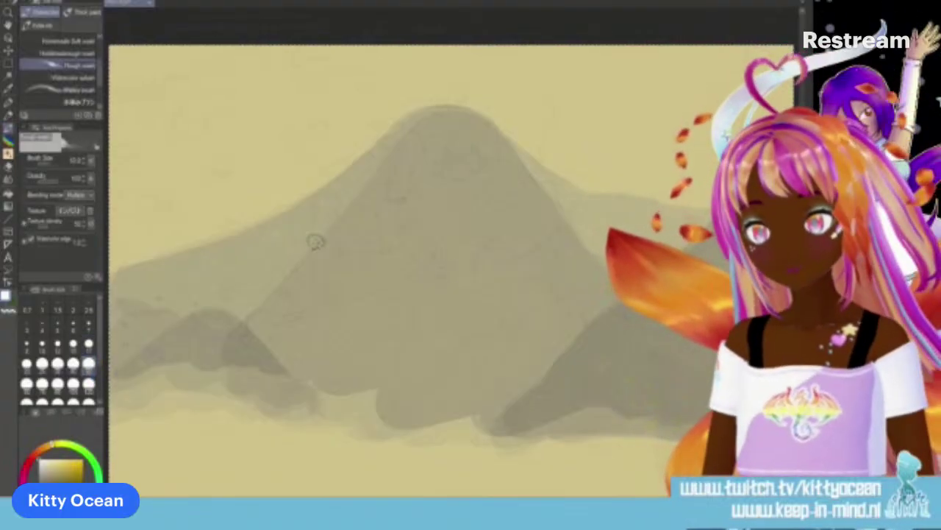
drag(415, 133, 490, 134)
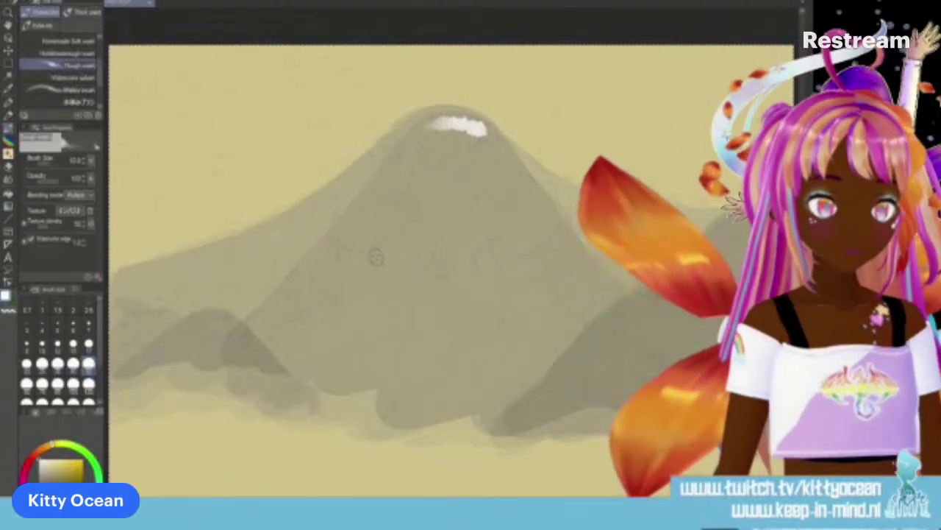
key(ctrl+z)
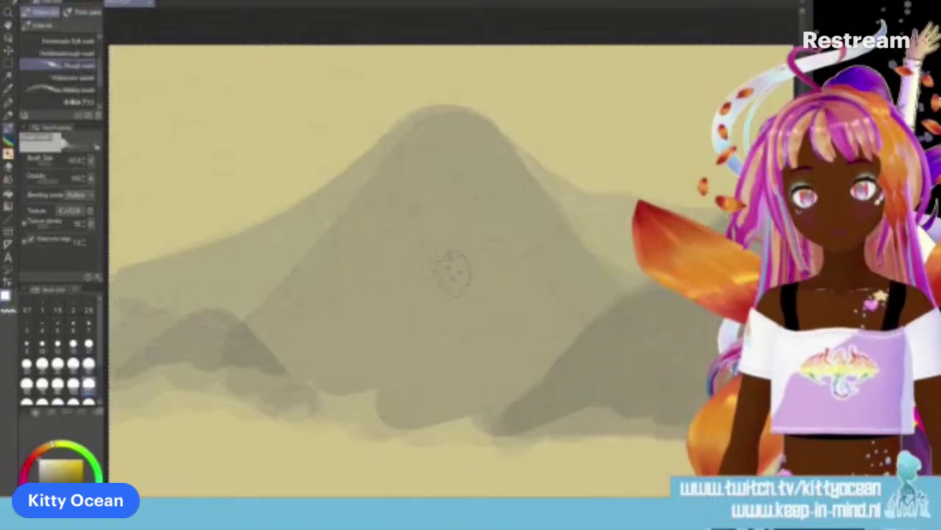
mouse_move(430, 136)
mouse_down()
mouse_move(507, 155)
mouse_move(543, 212)
mouse_up()
mouse_move(424, 190)
mouse_down()
mouse_move(393, 188)
mouse_move(437, 147)
mouse_move(422, 175)
mouse_move(492, 188)
mouse_up()
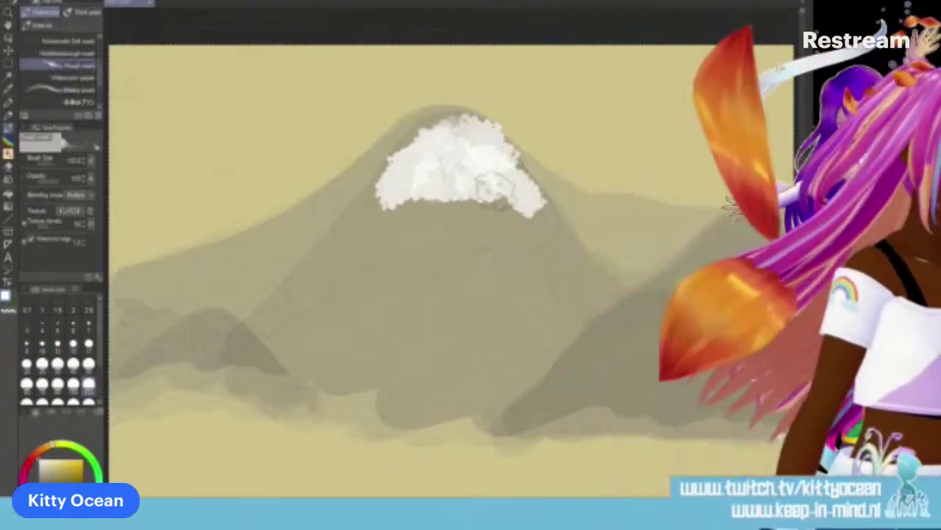
key(ctrl+z)
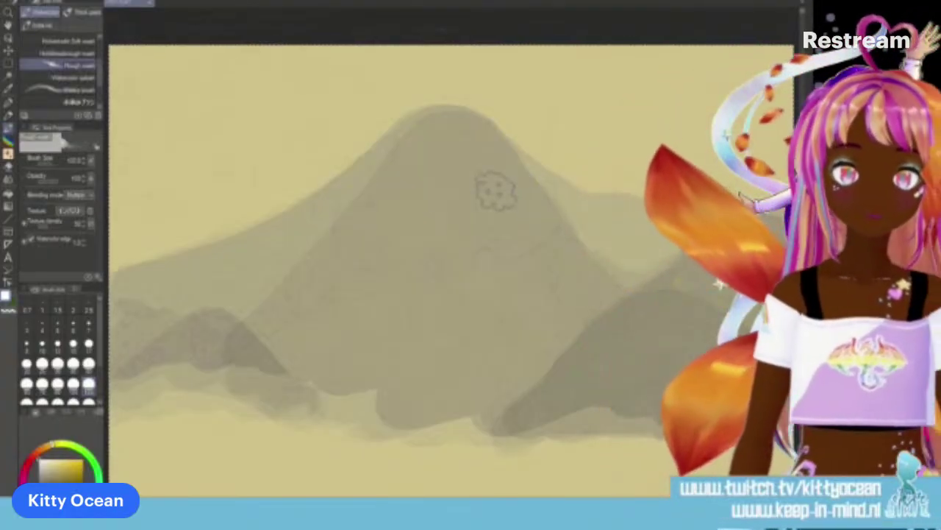
Step: Test the Soft bleed watercolor brush with a white stroke over the summit and undo it
click(59, 76)
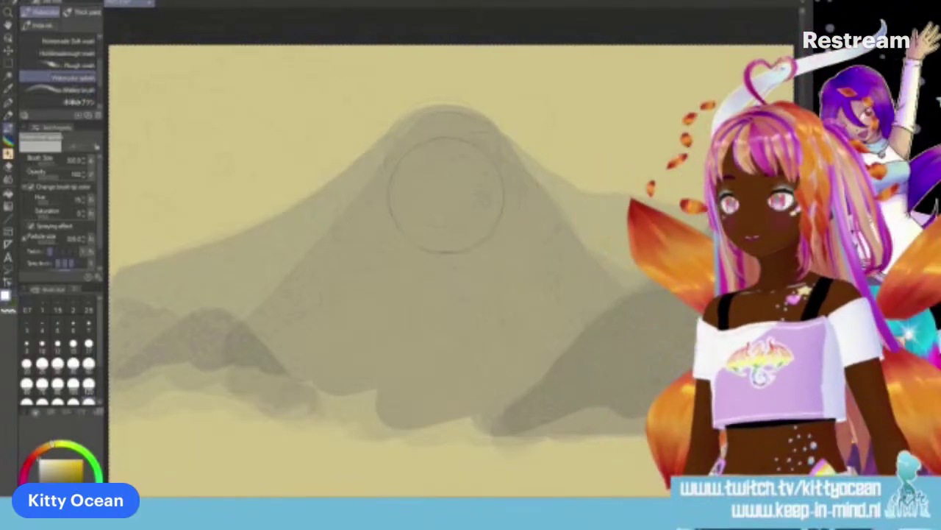
scroll(63, 66, up, 4)
click(63, 64)
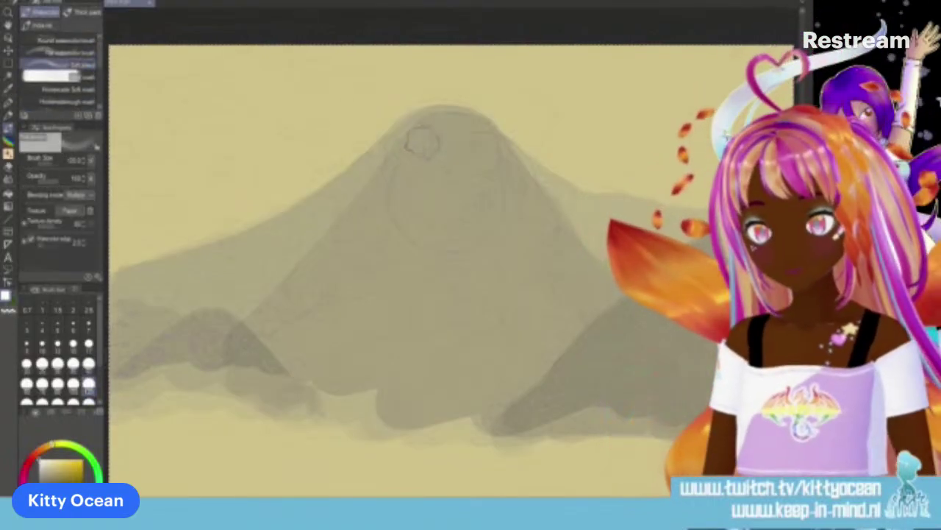
mouse_move(422, 141)
mouse_down()
mouse_move(481, 141)
mouse_move(482, 177)
mouse_up()
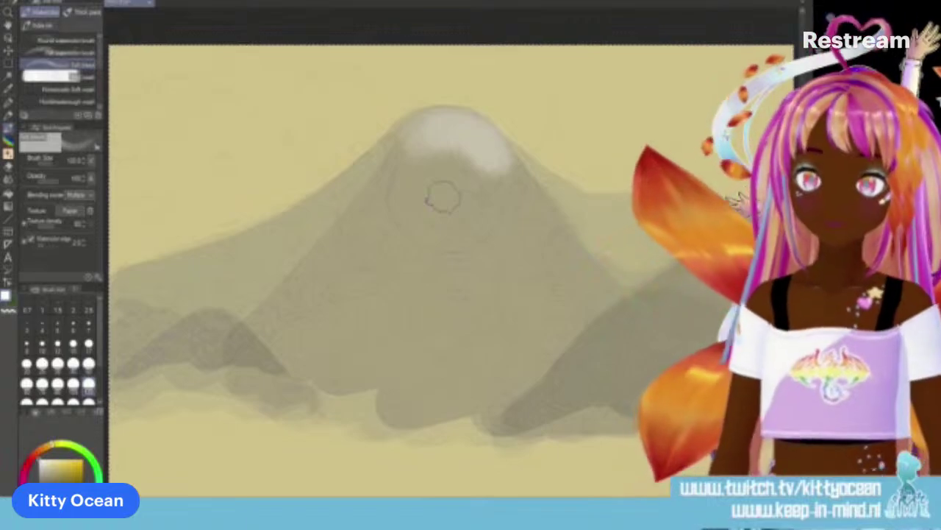
key(ctrl+z)
Step: Test the Flat watercolor brush and the Homemade Soft wash brush with one white stroke each across the summit, undoing both
click(58, 52)
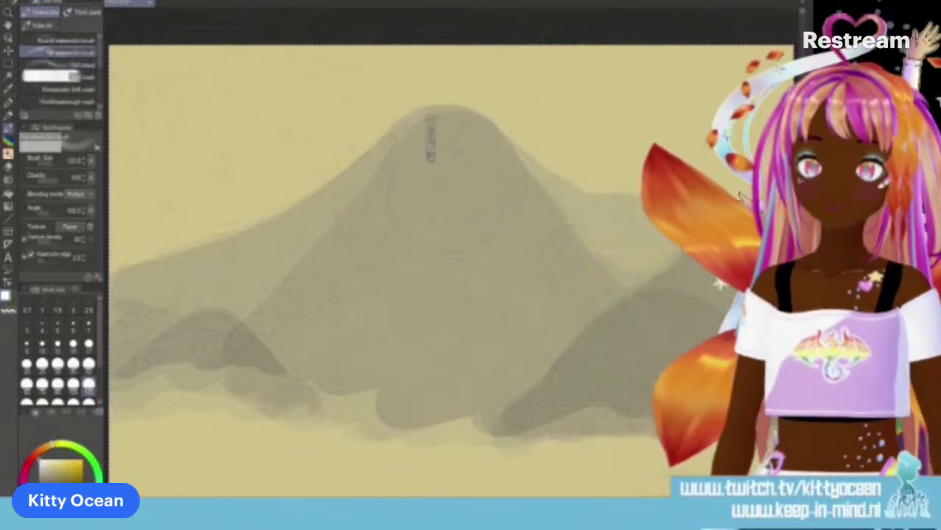
mouse_move(431, 139)
mouse_down()
mouse_move(486, 155)
mouse_move(493, 189)
mouse_up()
key(ctrl+z)
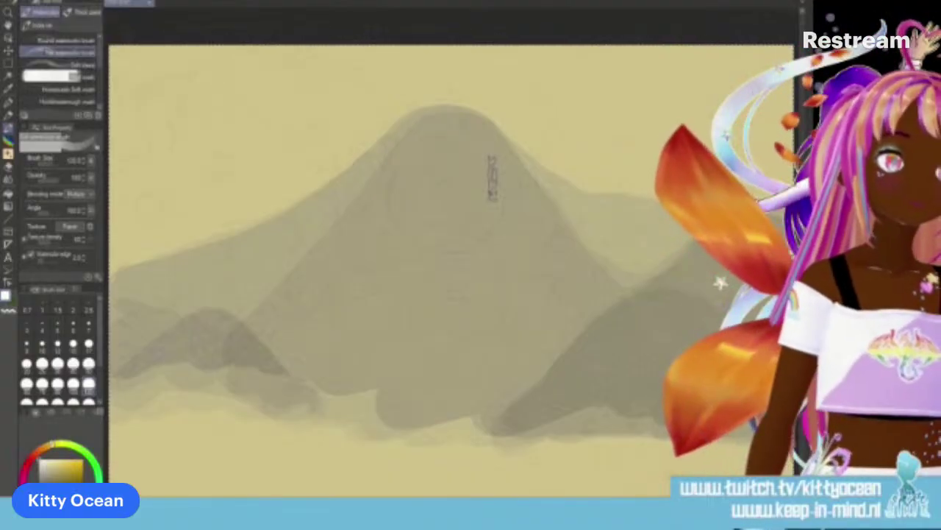
click(59, 89)
drag(426, 144, 500, 171)
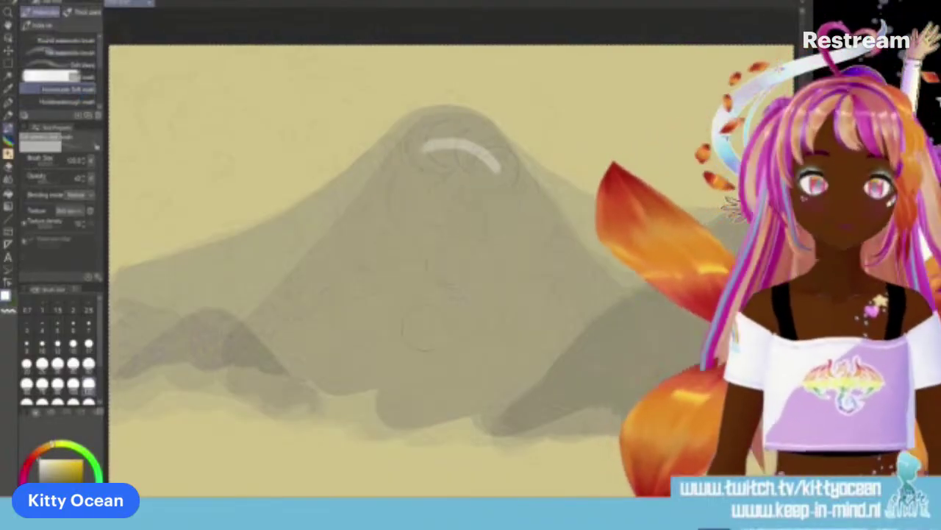
key(ctrl+z)
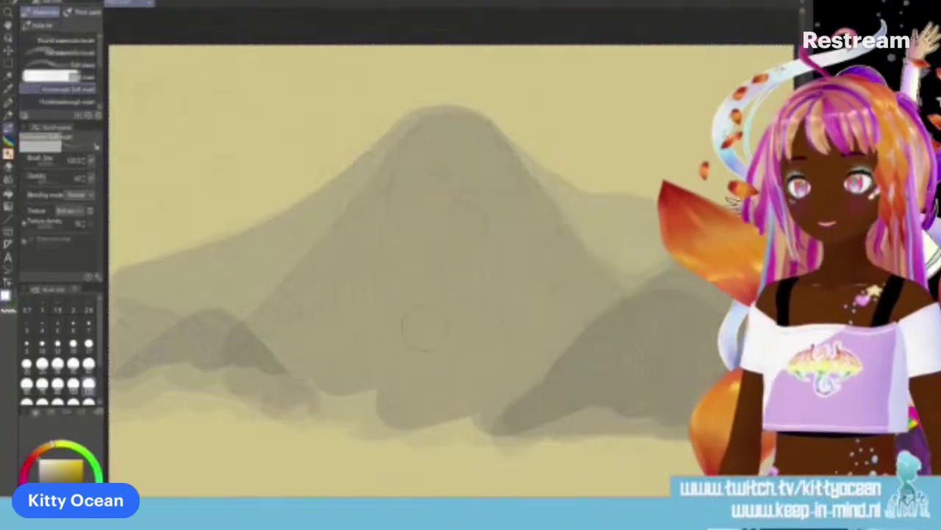
Step: Try white snow over the summit and down its right slope with the Homemade rough wash brush, and clear it from the layer
click(73, 102)
mouse_move(441, 162)
mouse_down()
mouse_move(473, 171)
mouse_move(508, 217)
mouse_up()
key(ctrl+z)
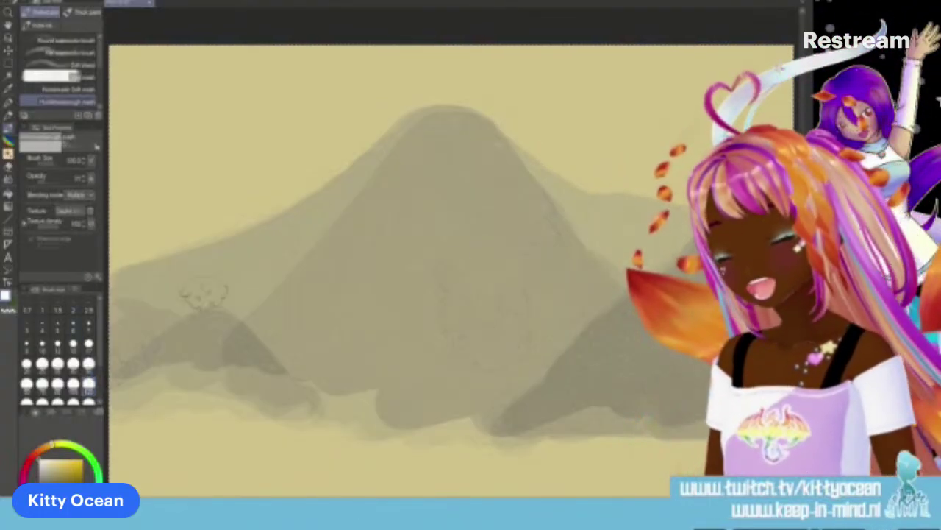
mouse_move(434, 135)
mouse_down()
mouse_move(462, 134)
mouse_move(487, 147)
mouse_up()
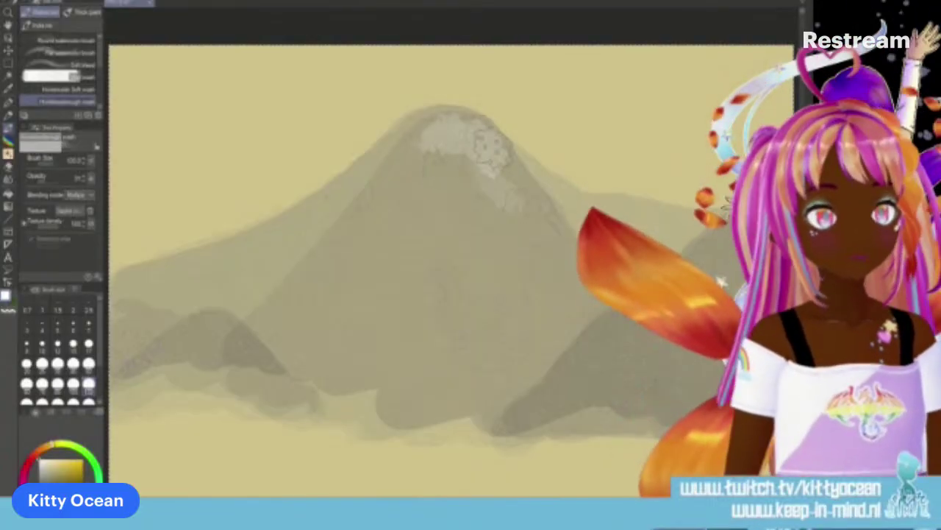
drag(474, 131, 544, 232)
drag(490, 162, 566, 254)
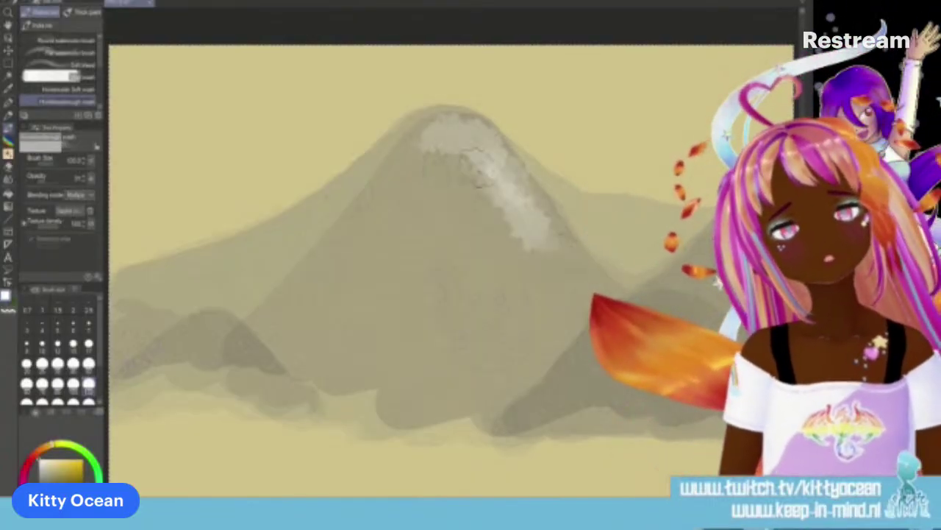
mouse_move(501, 210)
mouse_down()
mouse_move(482, 140)
mouse_move(426, 125)
mouse_move(482, 132)
mouse_up()
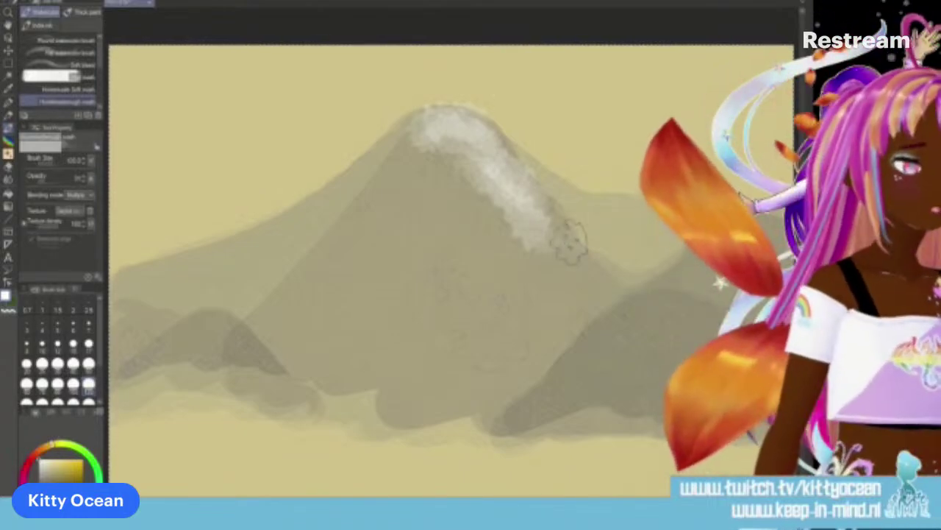
mouse_move(373, 196)
mouse_down()
mouse_move(412, 159)
mouse_move(358, 210)
mouse_move(448, 158)
mouse_move(427, 213)
mouse_move(515, 220)
mouse_move(412, 232)
mouse_move(523, 245)
mouse_up()
key(Delete)
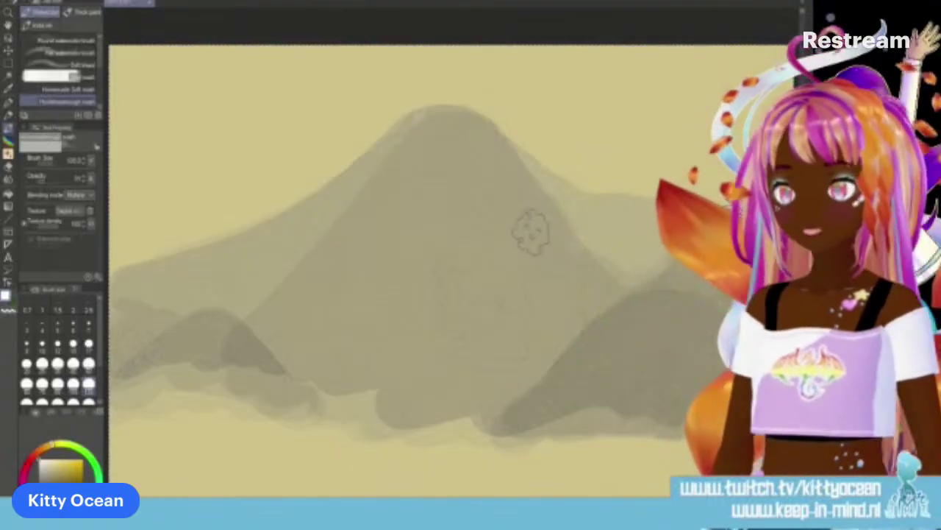
Step: Test the Round watercolor brush with white strokes from the summit down both upper slopes, undoing each stroke
click(62, 40)
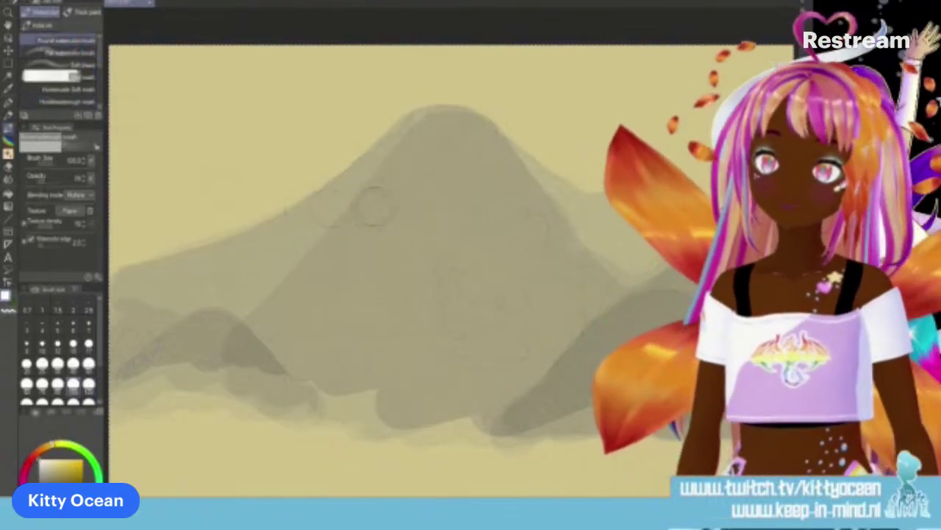
mouse_move(442, 139)
mouse_down()
mouse_move(431, 137)
mouse_move(384, 189)
mouse_up()
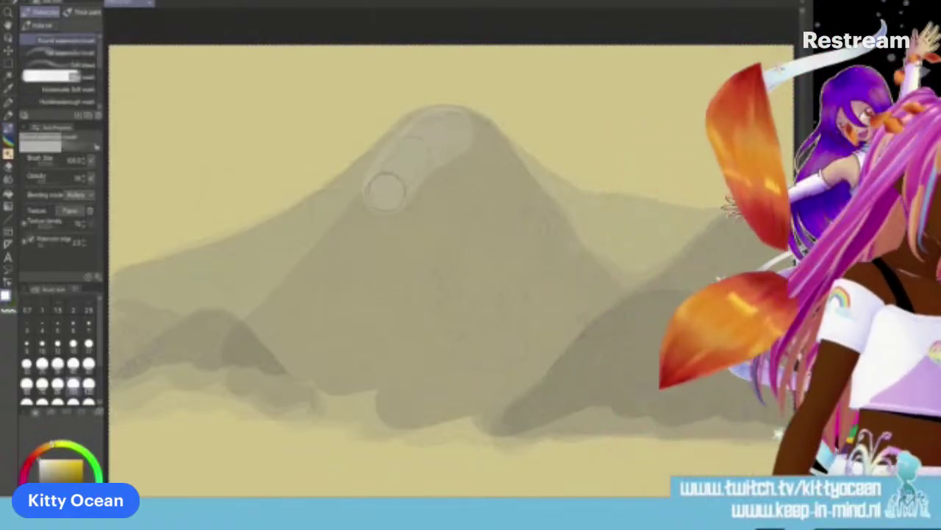
key(ctrl+z)
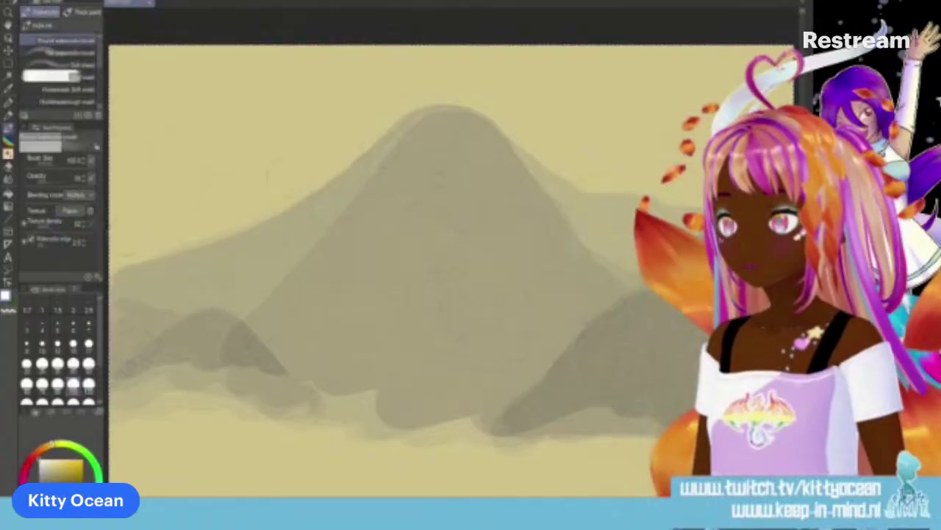
mouse_move(420, 143)
mouse_down()
mouse_move(442, 137)
mouse_move(466, 140)
mouse_move(484, 189)
mouse_up()
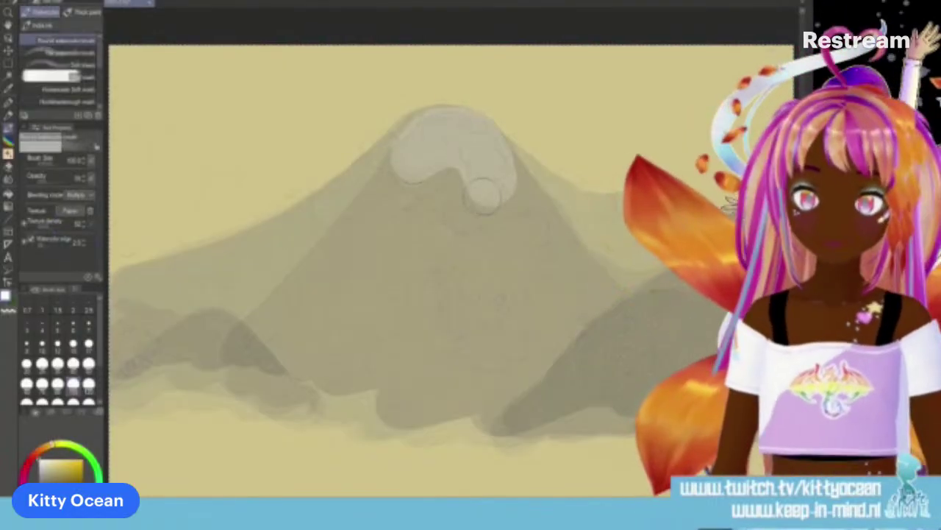
key(ctrl+z)
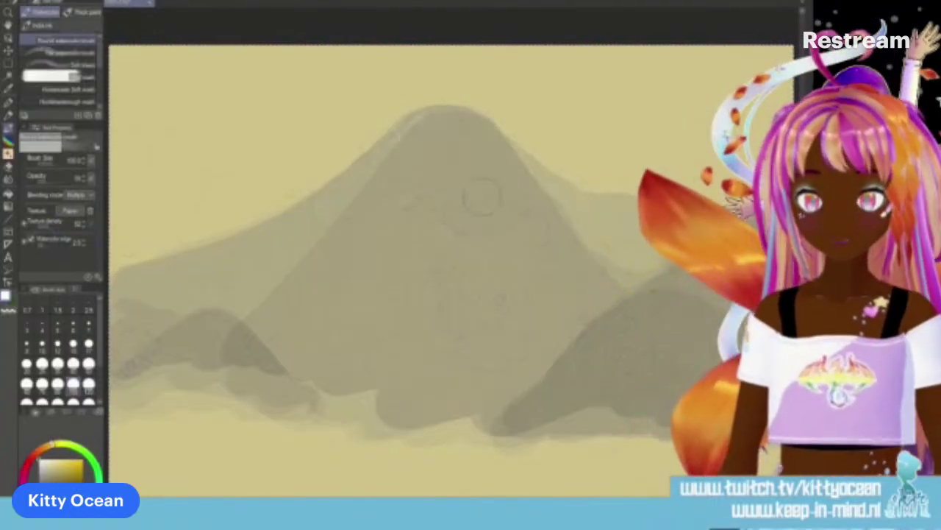
Step: Test the large paint-mixing wash brush with a white stroke just below the summit and undo it
click(87, 76)
mouse_move(451, 158)
mouse_down()
mouse_move(441, 178)
mouse_move(453, 164)
mouse_move(479, 192)
mouse_up()
key(ctrl+z)
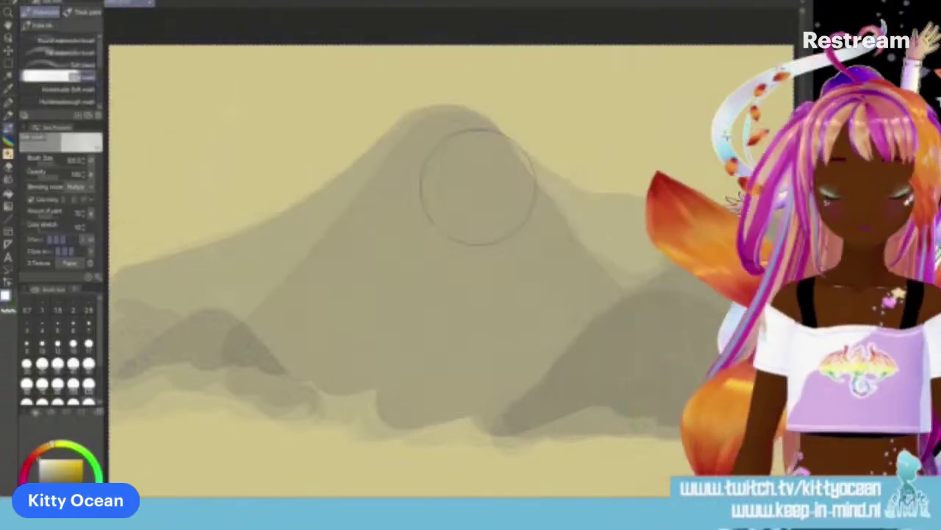
Step: Test the two-color Japanese-named watercolor brush with a stroke down the central mountain's upper right slope and undo it
drag(100, 62, 100, 114)
click(70, 83)
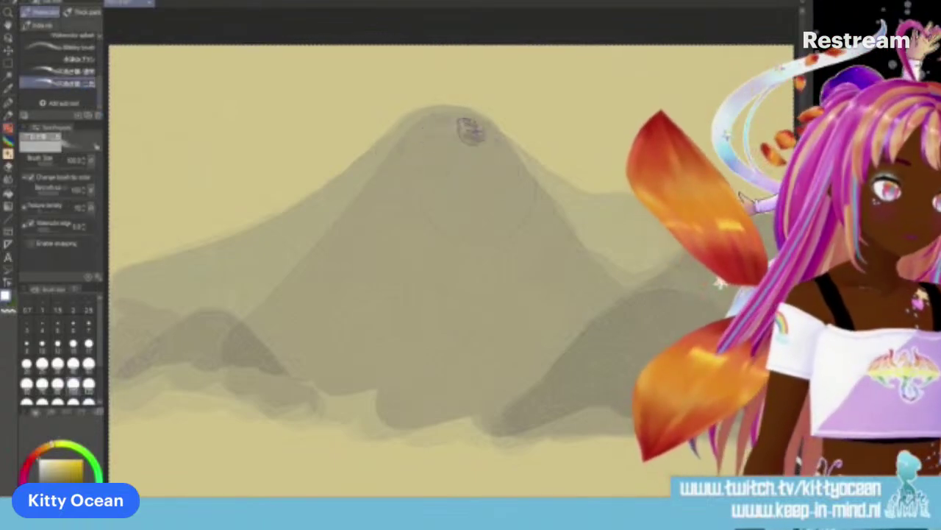
mouse_move(469, 140)
mouse_down()
mouse_move(530, 190)
mouse_move(462, 141)
mouse_move(543, 232)
mouse_move(441, 139)
mouse_move(501, 169)
mouse_move(449, 129)
mouse_move(507, 198)
mouse_up()
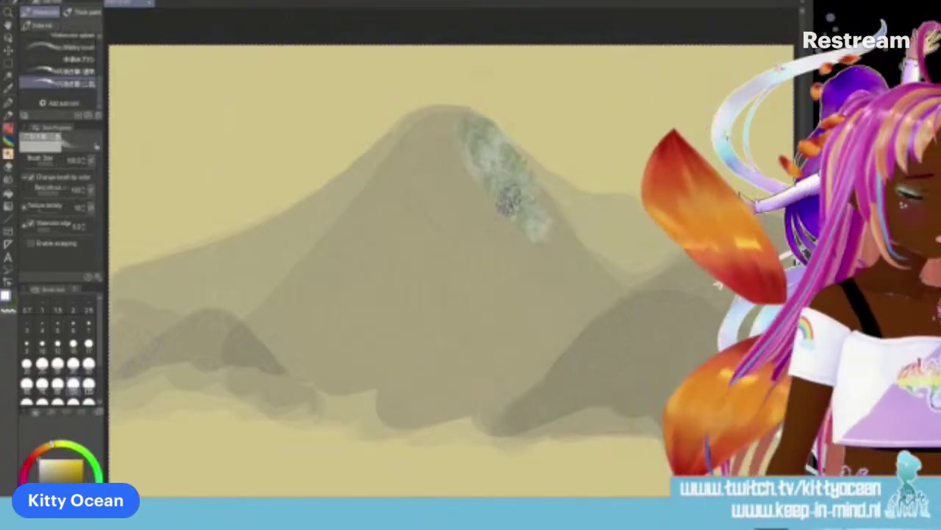
key(ctrl+z)
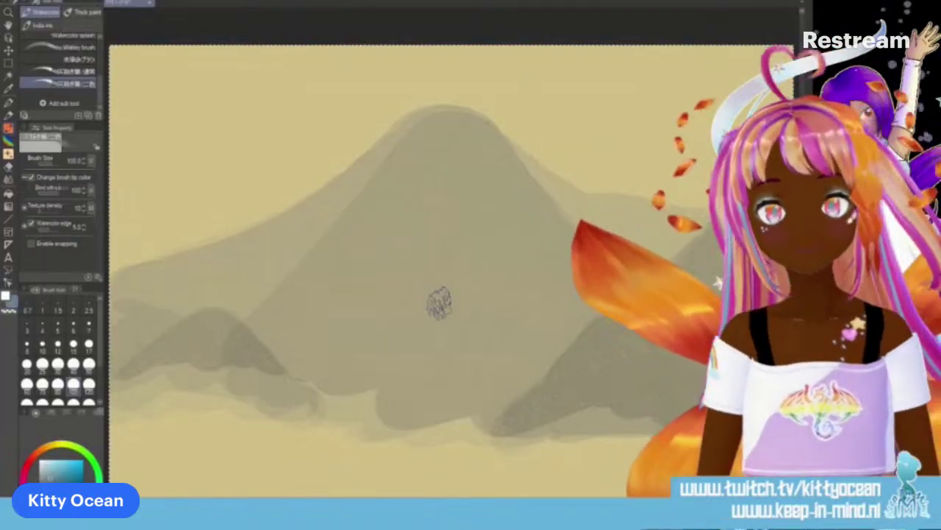
Step: Test the two-color watercolor brush with strokes from the summit down both upper slopes of the central mountain, and undo them
mouse_move(456, 116)
mouse_down()
mouse_move(417, 140)
mouse_move(439, 124)
mouse_move(485, 131)
mouse_move(511, 168)
mouse_up()
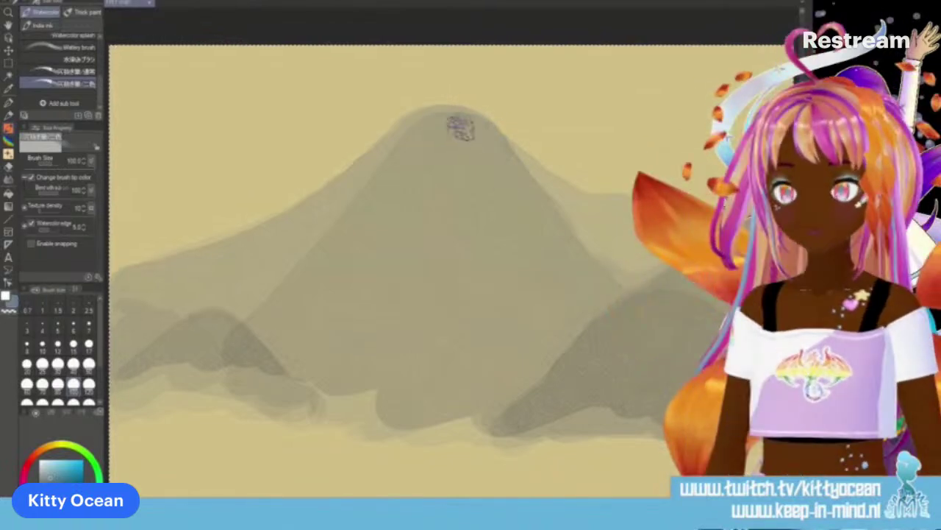
drag(459, 128, 519, 204)
mouse_move(458, 126)
mouse_down()
mouse_move(520, 211)
mouse_move(458, 142)
mouse_move(467, 134)
mouse_move(528, 234)
mouse_move(460, 121)
mouse_move(410, 153)
mouse_move(423, 135)
mouse_move(472, 151)
mouse_move(426, 174)
mouse_up()
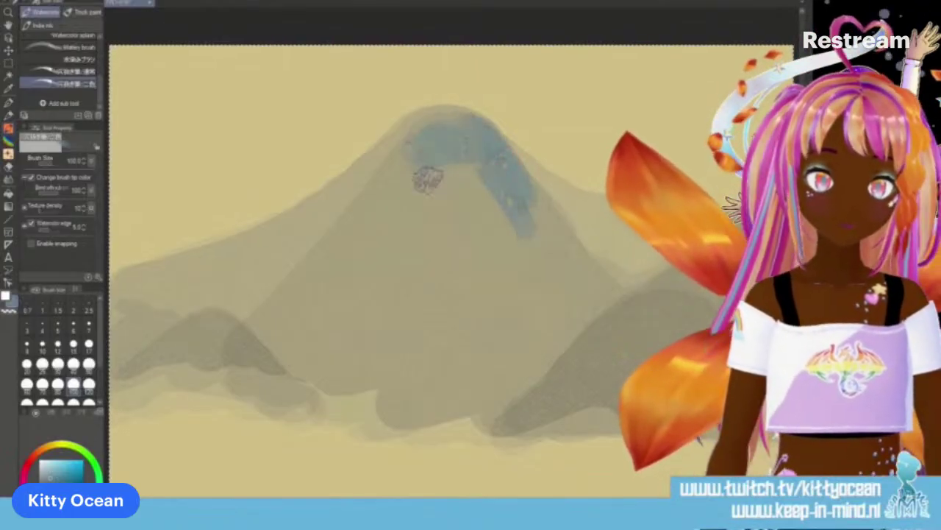
key(ctrl+z)
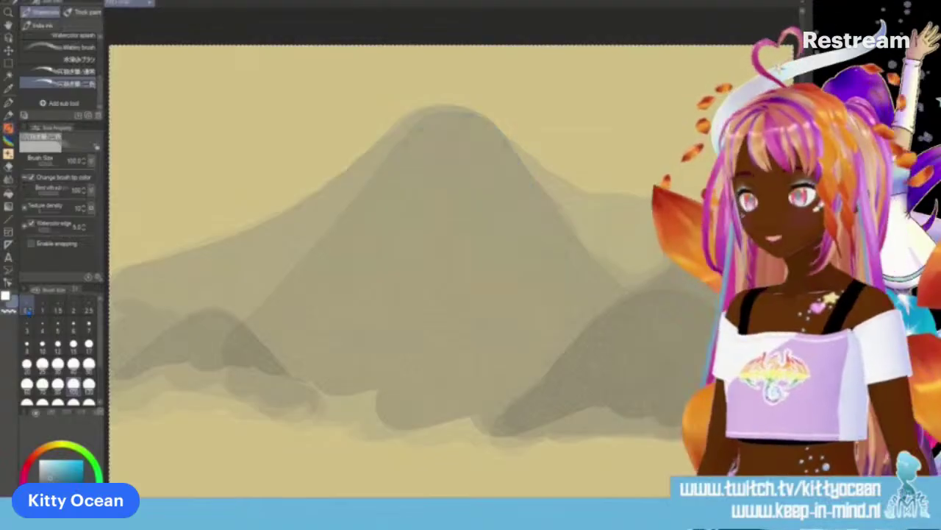
Step: With white as the active color, paint a bluish-white snow cap over the upper central mountain using the two-color watercolor brush
click(9, 300)
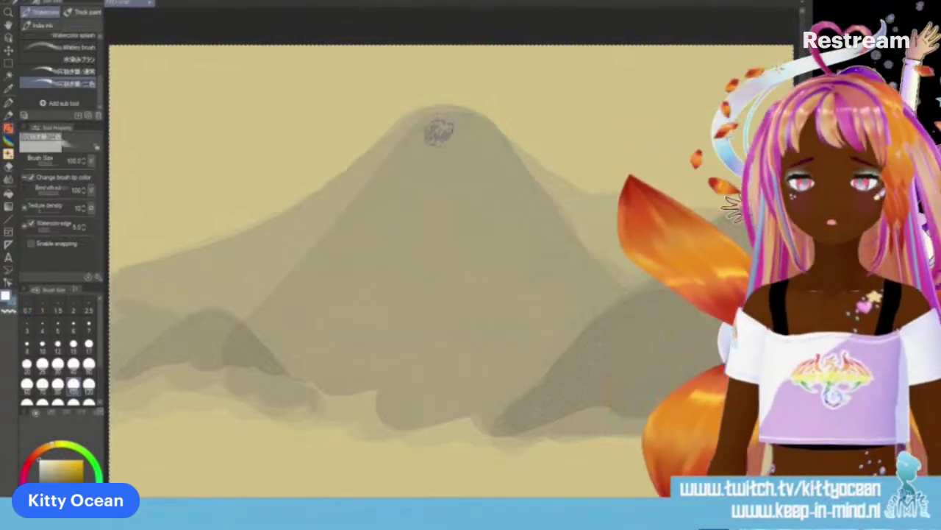
mouse_move(483, 130)
mouse_down()
mouse_move(516, 158)
mouse_move(477, 145)
mouse_move(470, 132)
mouse_move(509, 184)
mouse_move(464, 143)
mouse_move(463, 133)
mouse_move(527, 180)
mouse_move(549, 230)
mouse_up()
mouse_move(466, 135)
mouse_down()
mouse_move(440, 138)
mouse_move(472, 150)
mouse_move(447, 153)
mouse_move(491, 163)
mouse_move(465, 158)
mouse_move(453, 167)
mouse_move(427, 144)
mouse_move(401, 163)
mouse_move(426, 129)
mouse_move(342, 241)
mouse_move(400, 184)
mouse_move(416, 150)
mouse_move(358, 214)
mouse_move(402, 145)
mouse_move(425, 121)
mouse_move(463, 116)
mouse_move(495, 153)
mouse_move(466, 183)
mouse_move(368, 235)
mouse_move(405, 210)
mouse_move(368, 190)
mouse_move(423, 142)
mouse_move(376, 243)
mouse_move(445, 159)
mouse_move(445, 136)
mouse_move(426, 217)
mouse_move(463, 154)
mouse_move(459, 239)
mouse_move(471, 151)
mouse_move(496, 239)
mouse_move(493, 169)
mouse_move(485, 172)
mouse_move(531, 247)
mouse_move(556, 236)
mouse_up()
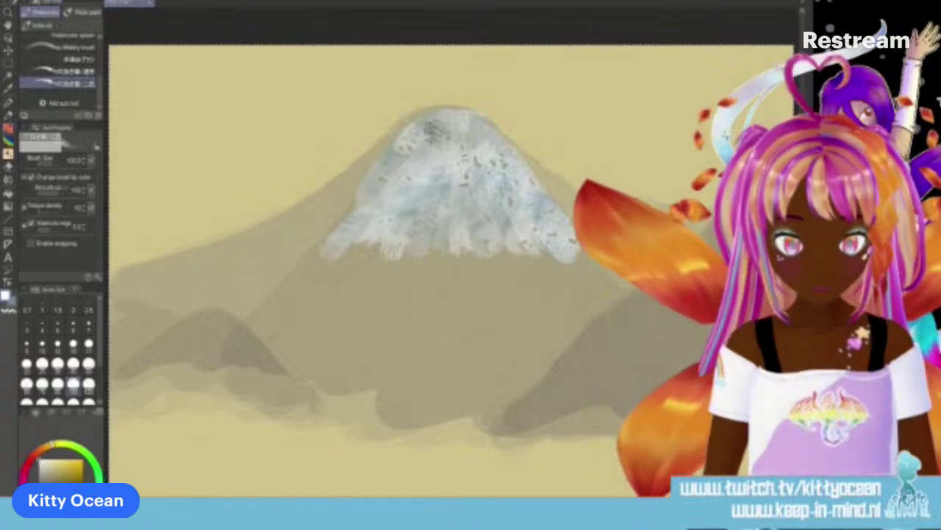
mouse_move(434, 132)
mouse_down()
mouse_move(412, 138)
mouse_move(354, 195)
mouse_move(394, 170)
mouse_move(336, 212)
mouse_move(436, 139)
mouse_move(324, 270)
mouse_up()
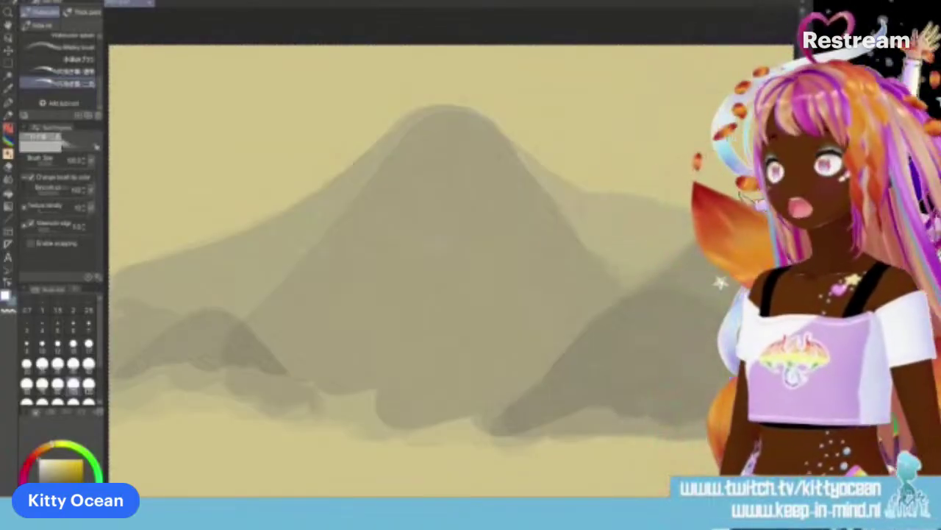
Step: Outline the central mountain, its pointed summit, the background slopes and the dark right foothill with the dark olive Homemade pencil
key(p)
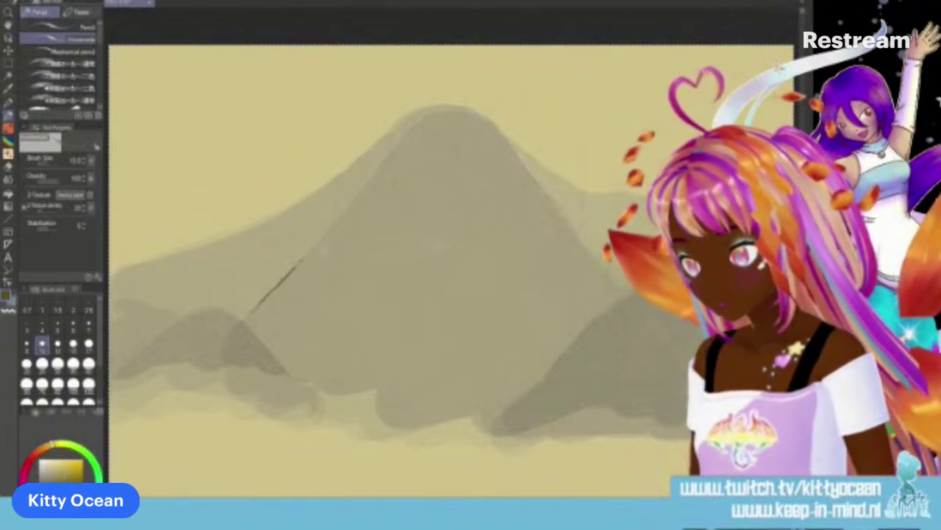
mouse_move(336, 219)
mouse_down()
mouse_move(417, 122)
mouse_move(458, 112)
mouse_move(520, 158)
mouse_move(581, 239)
mouse_up()
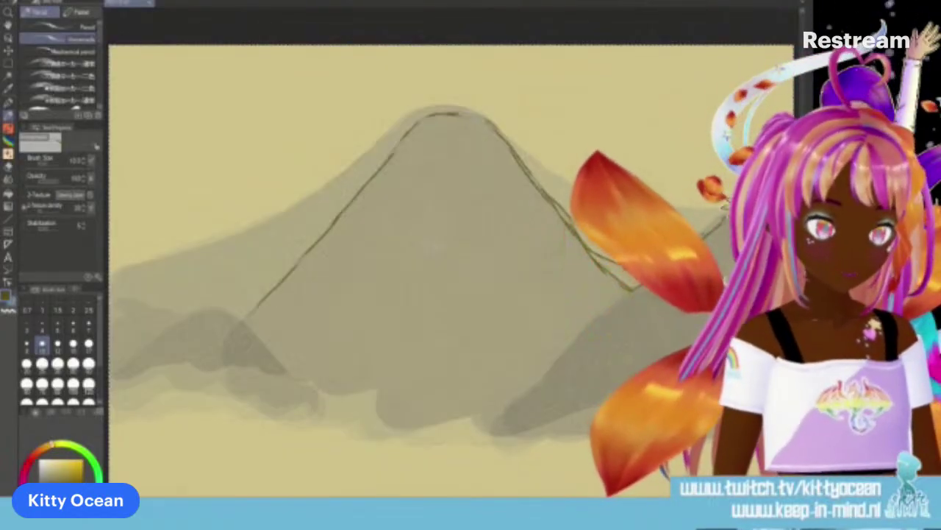
mouse_move(548, 380)
mouse_down()
mouse_move(507, 406)
mouse_move(593, 328)
mouse_move(632, 307)
mouse_up()
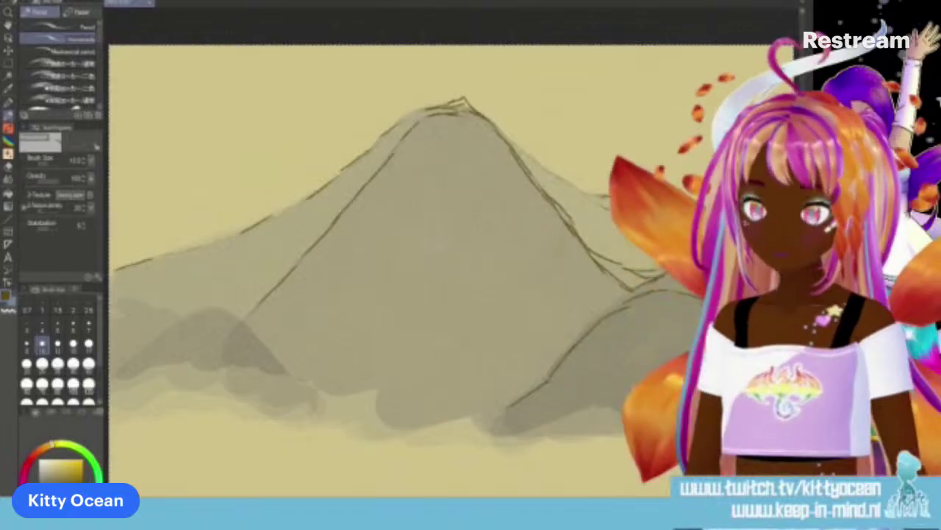
Step: Sketch a zigzag ridge line from the summit down the central mountain's face and slanted hatching on its left side
mouse_move(444, 119)
mouse_down()
mouse_move(423, 188)
mouse_move(440, 218)
mouse_move(441, 266)
mouse_up()
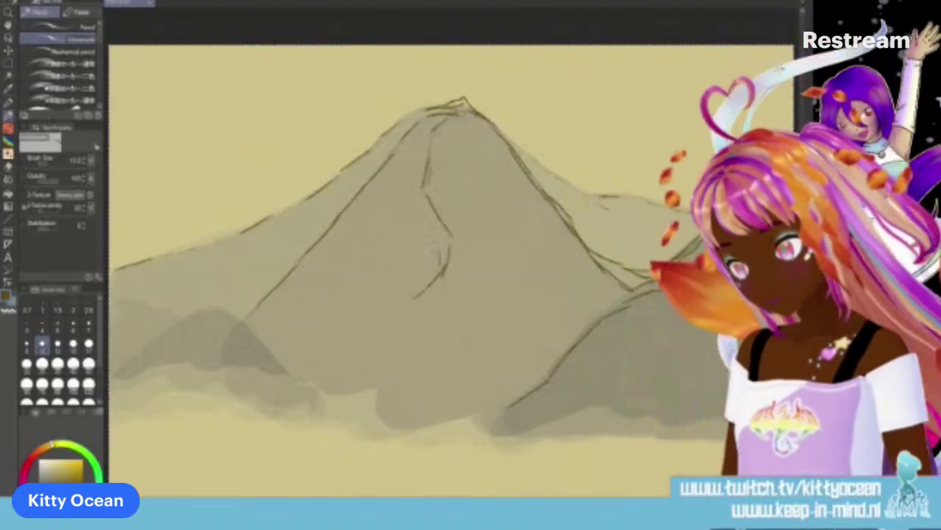
drag(415, 295, 368, 346)
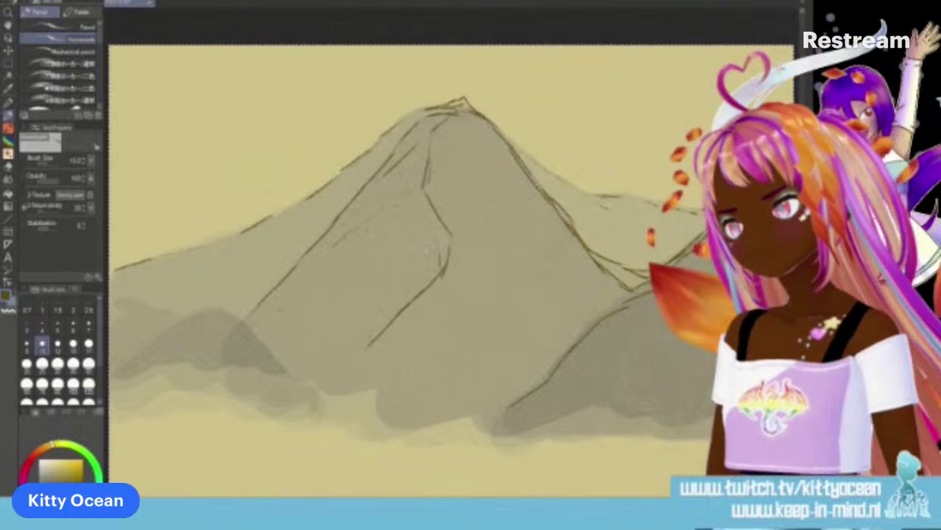
drag(388, 243, 322, 302)
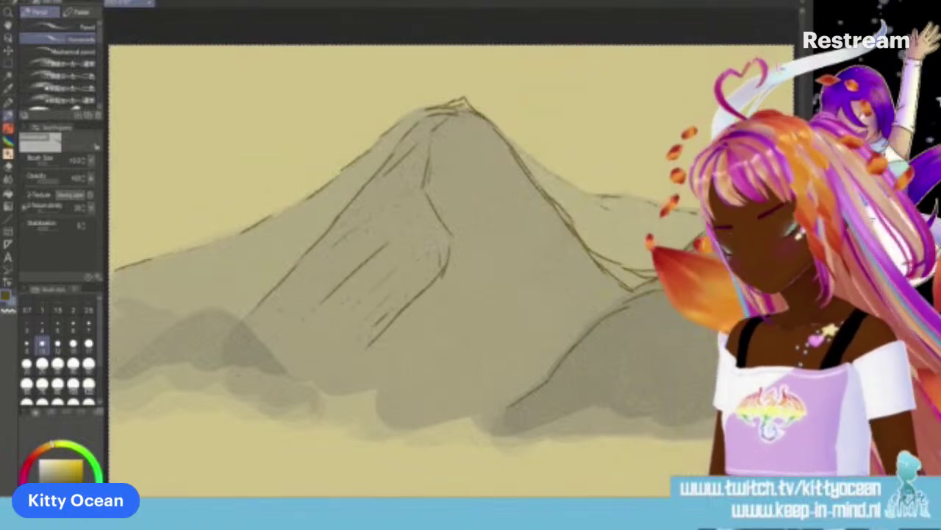
Step: Outline the two left foothills in pencil and add short crease lines to the central mountain's right slope
drag(182, 320, 131, 359)
drag(234, 318, 298, 371)
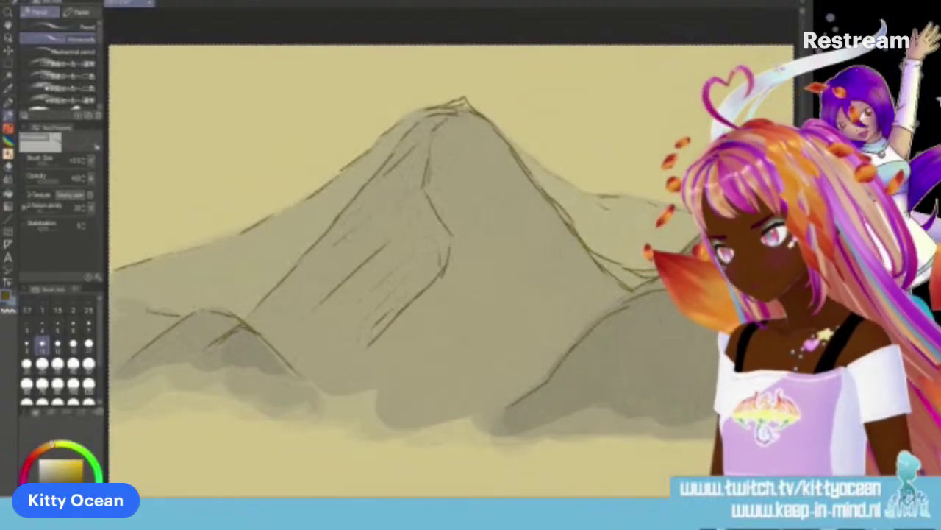
drag(116, 295, 174, 316)
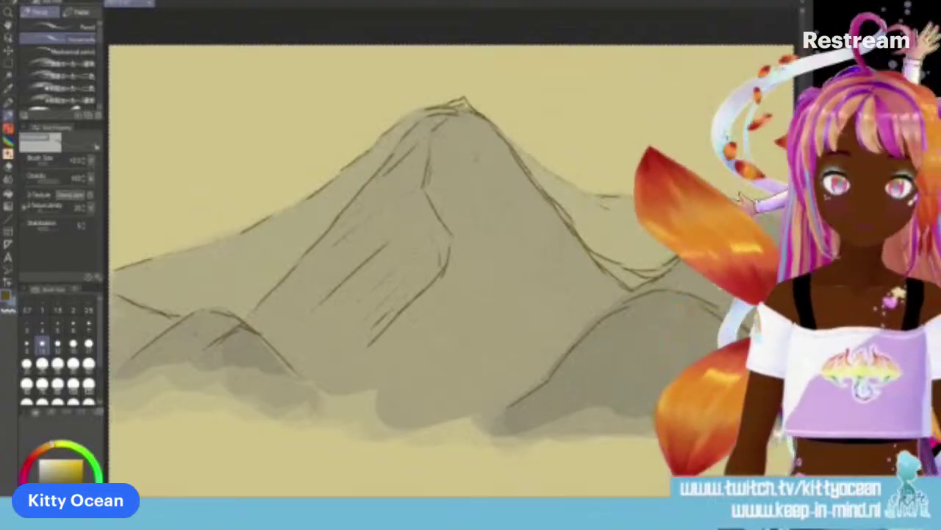
drag(479, 146, 521, 210)
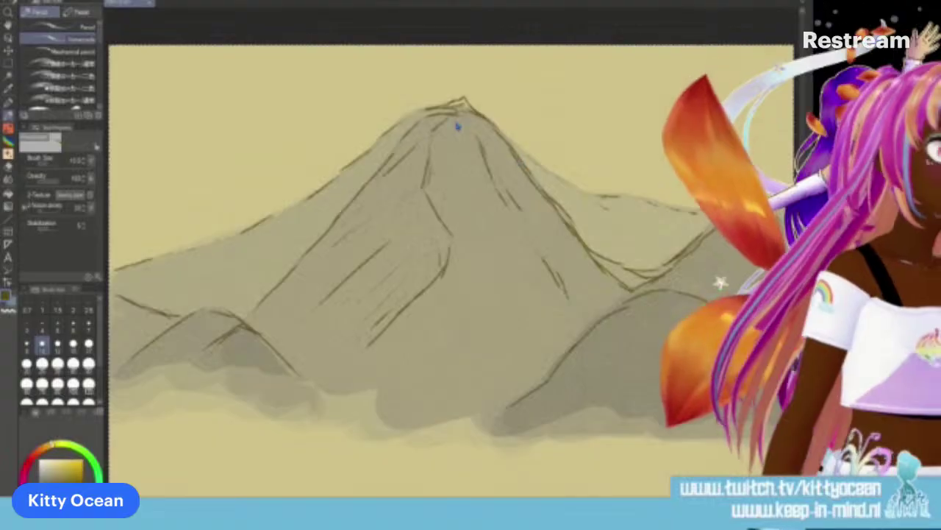
Step: Switch to the browser to study the Art Rocket tutorial's mountain-slicing example, and return to the painting
key(alt+Tab)
key(super+Up)
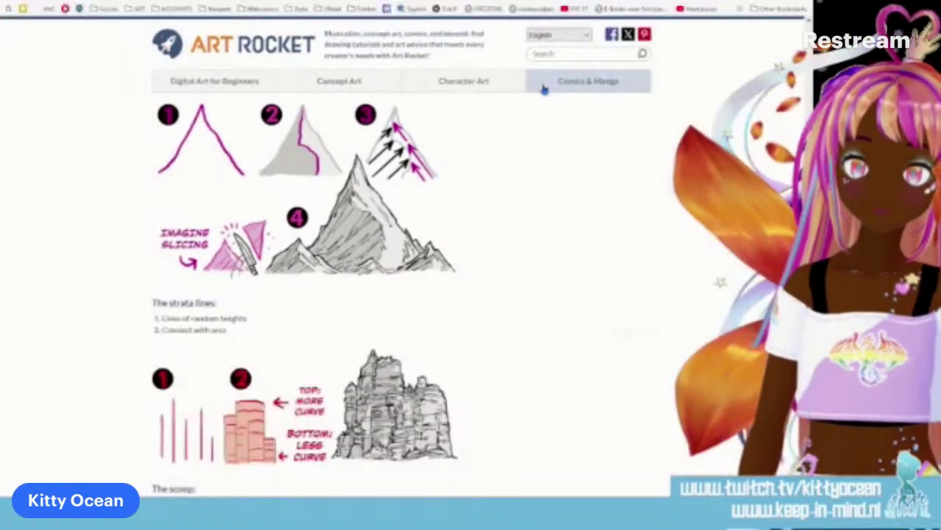
key(alt+Tab)
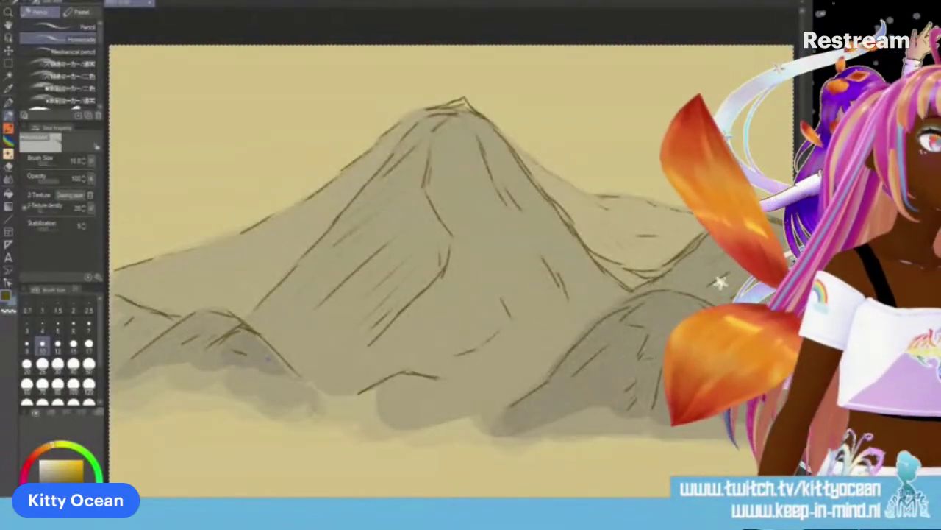
Step: Bring back the earlier snow wash beneath the pencil lines to compare it, and remove it again
key(ctrl+z)
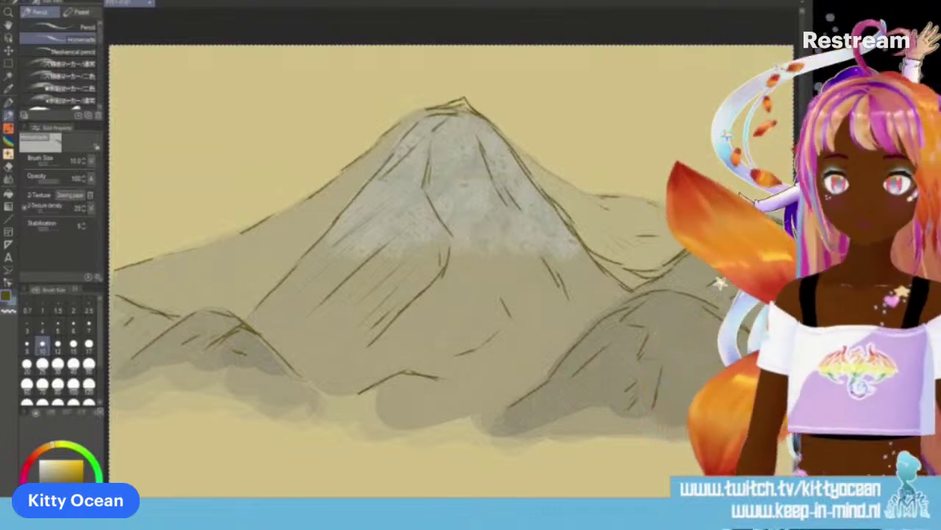
key(ctrl+z)
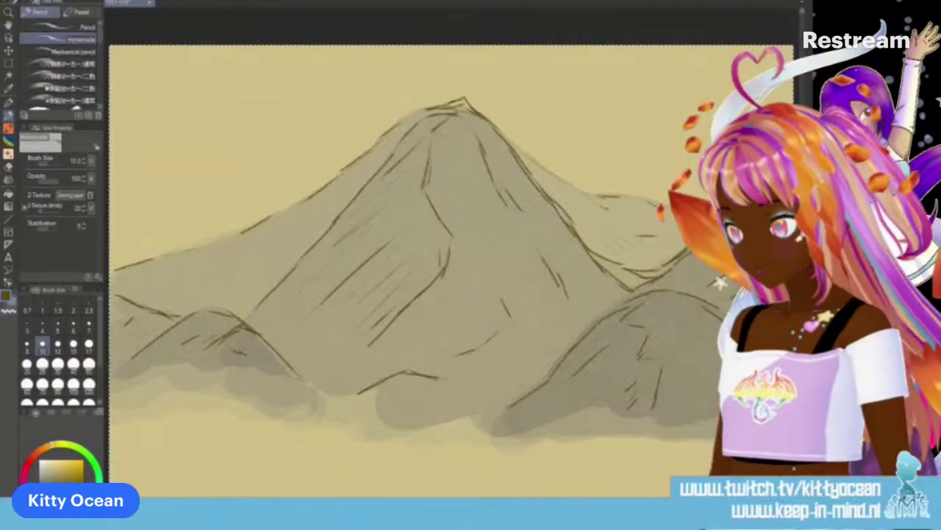
Step: Choose the Paint and apply brush from the thick paint brushes, test a pale yellow stroke beside the summit, and undo the stroke
key(p)
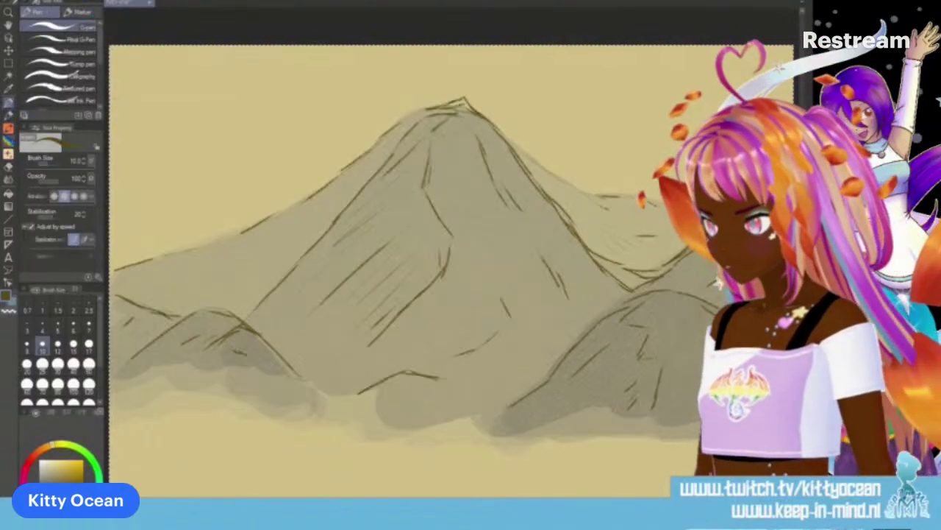
key(b)
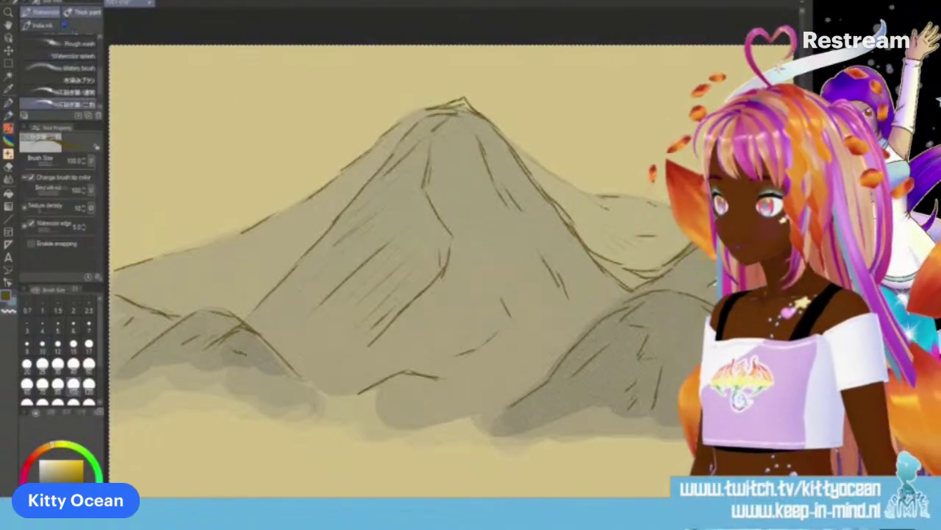
click(42, 25)
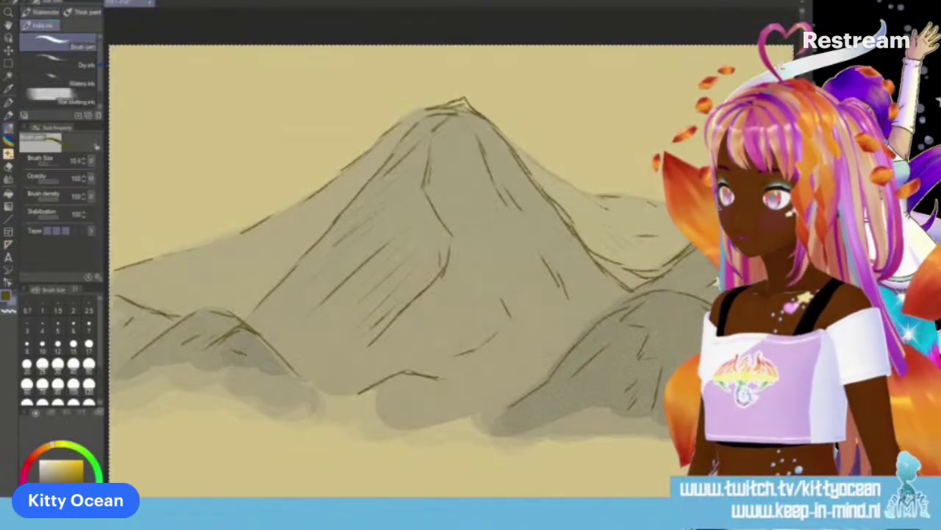
click(83, 13)
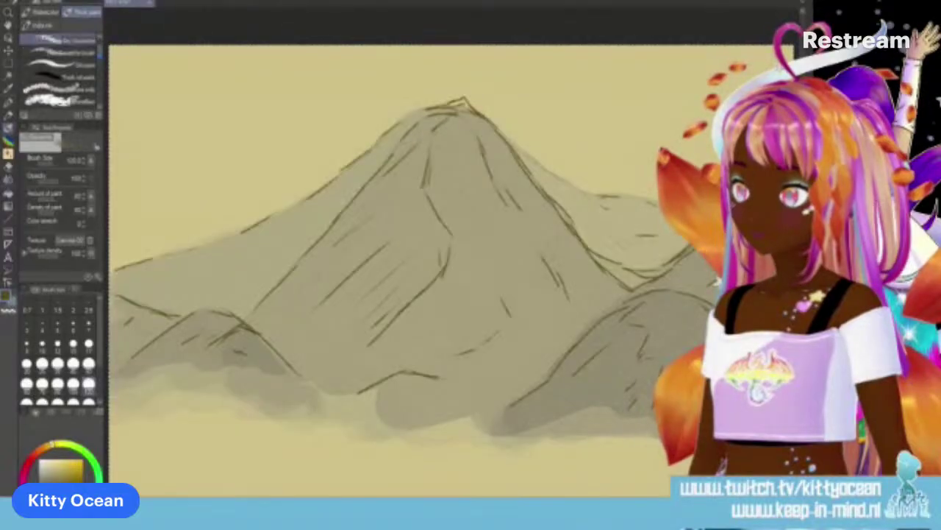
click(59, 40)
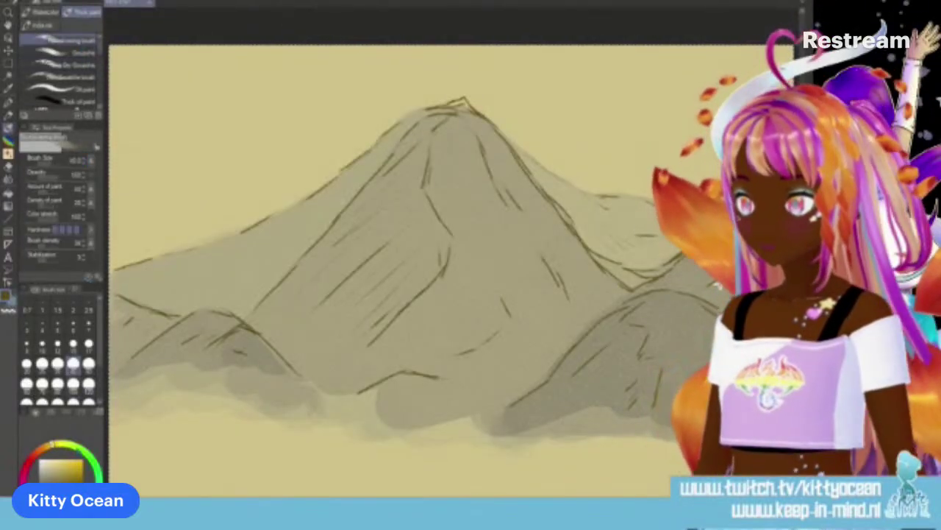
scroll(77, 88, down, 2)
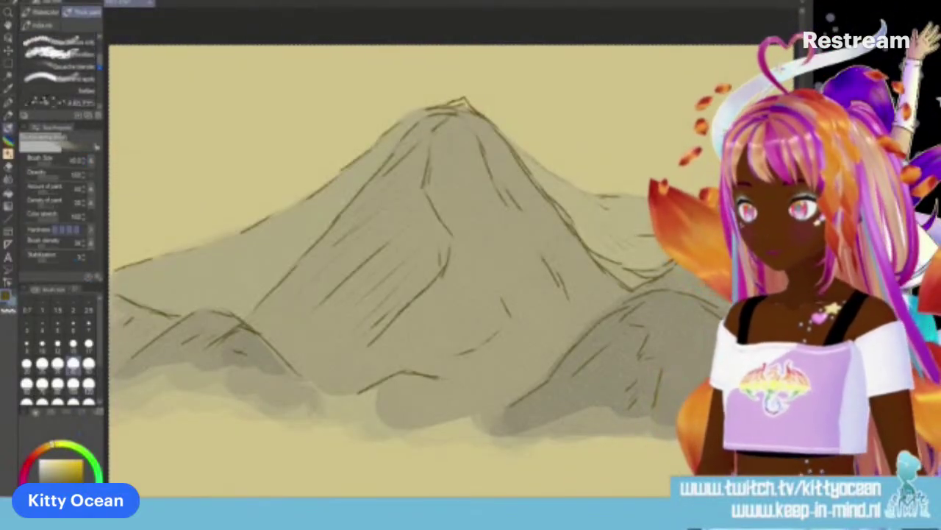
click(80, 77)
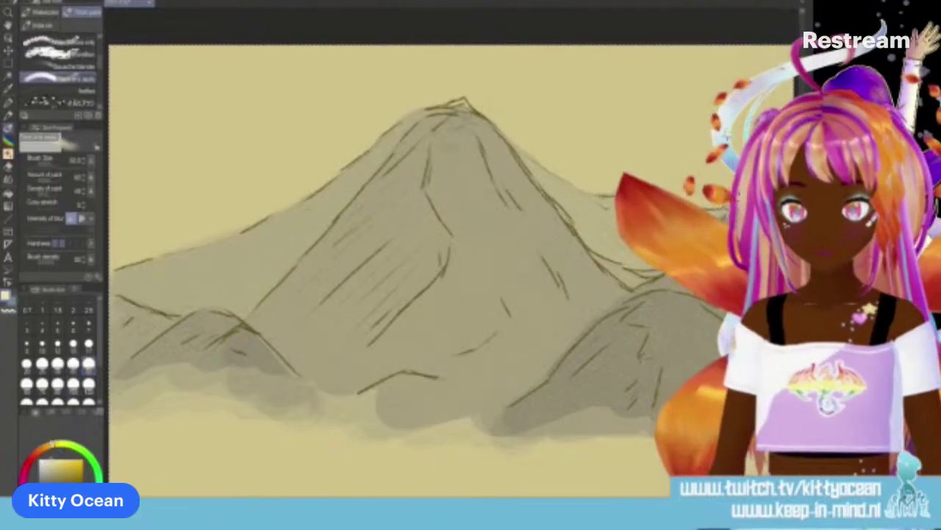
mouse_move(482, 134)
mouse_down()
mouse_move(497, 164)
mouse_move(472, 116)
mouse_up()
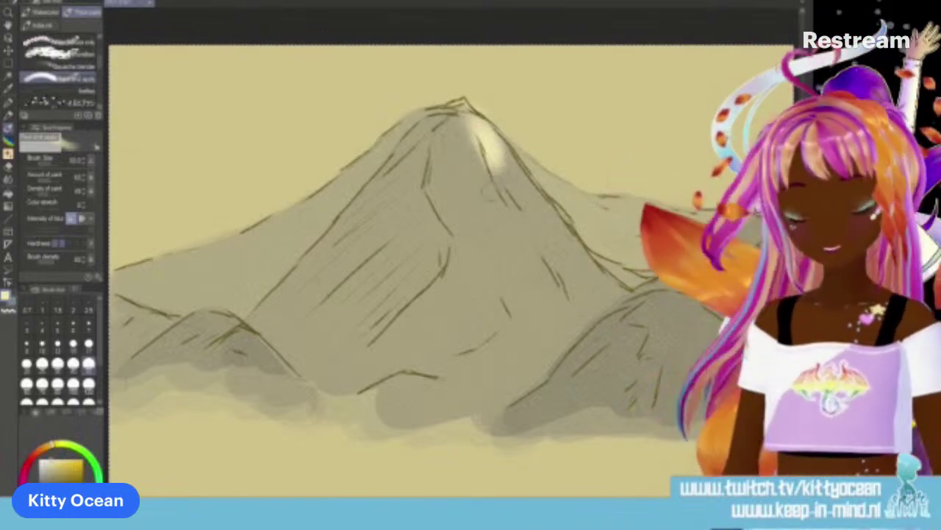
key(ctrl+z)
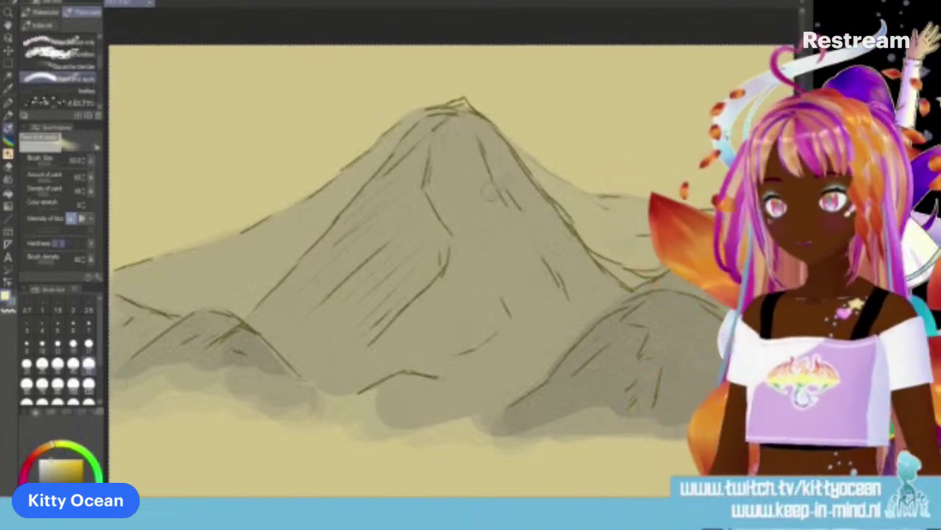
Step: Paint white snow over the summit and in tapering streaks down the central mountain's upper face and both shoulders
drag(467, 120, 518, 187)
mouse_move(456, 125)
mouse_down()
mouse_move(440, 176)
mouse_move(474, 173)
mouse_move(397, 158)
mouse_up()
drag(441, 110, 378, 158)
mouse_move(516, 169)
mouse_down()
mouse_move(534, 187)
mouse_move(581, 206)
mouse_up()
mouse_move(506, 193)
mouse_down()
mouse_move(511, 225)
mouse_move(485, 187)
mouse_move(430, 198)
mouse_move(456, 203)
mouse_move(477, 188)
mouse_up()
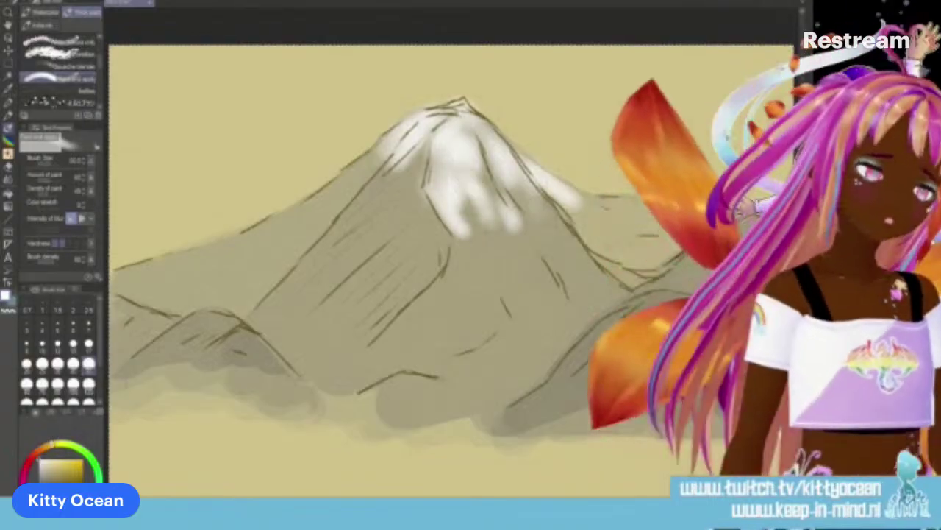
Step: Extend the white snow farther down the left flank, across the ridge line and onto the right slope, with a ragged lower edge
mouse_move(420, 166)
mouse_down()
mouse_move(401, 217)
mouse_move(371, 221)
mouse_move(390, 177)
mouse_move(339, 209)
mouse_move(353, 169)
mouse_move(324, 184)
mouse_move(397, 154)
mouse_up()
drag(412, 191, 445, 251)
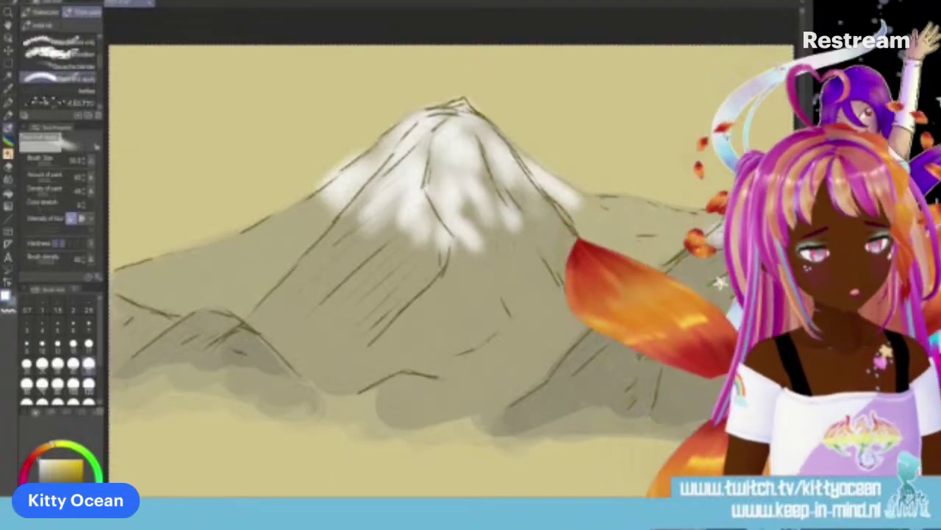
mouse_move(522, 228)
mouse_down()
mouse_move(567, 198)
mouse_move(596, 221)
mouse_up()
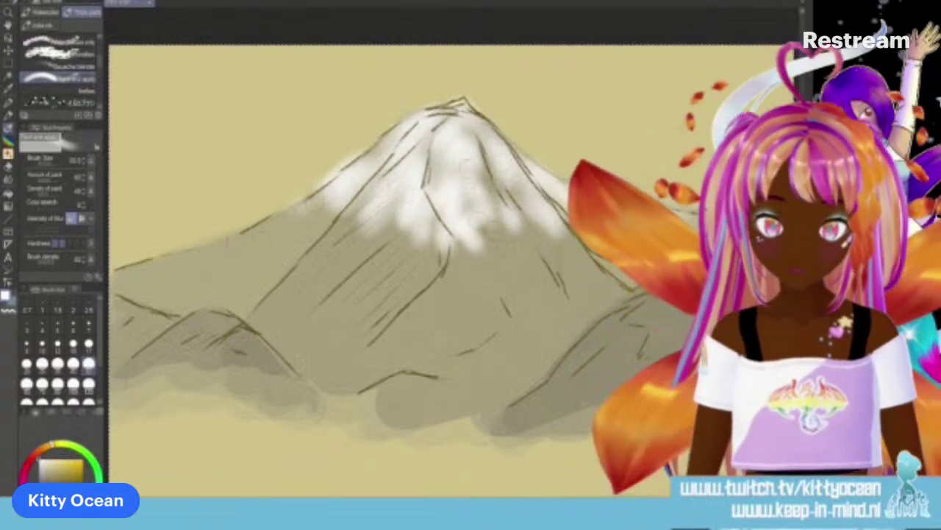
drag(490, 239, 548, 184)
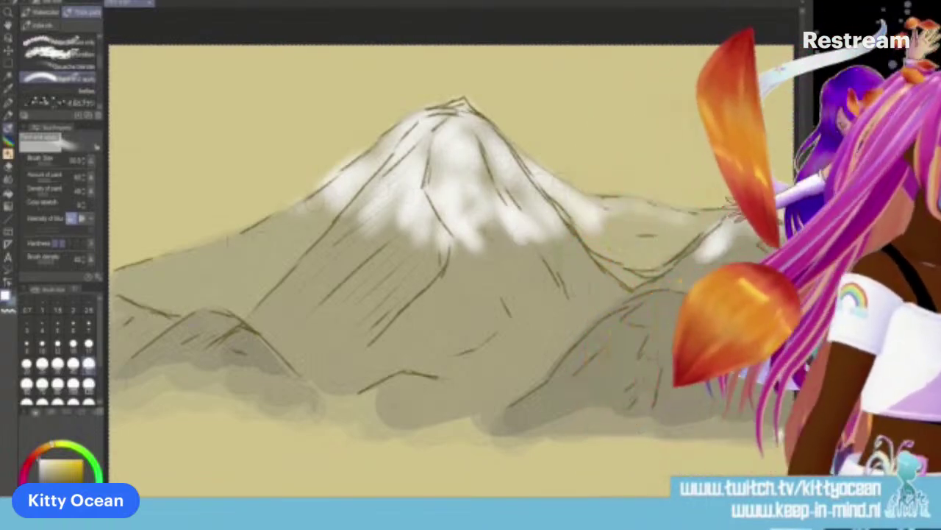
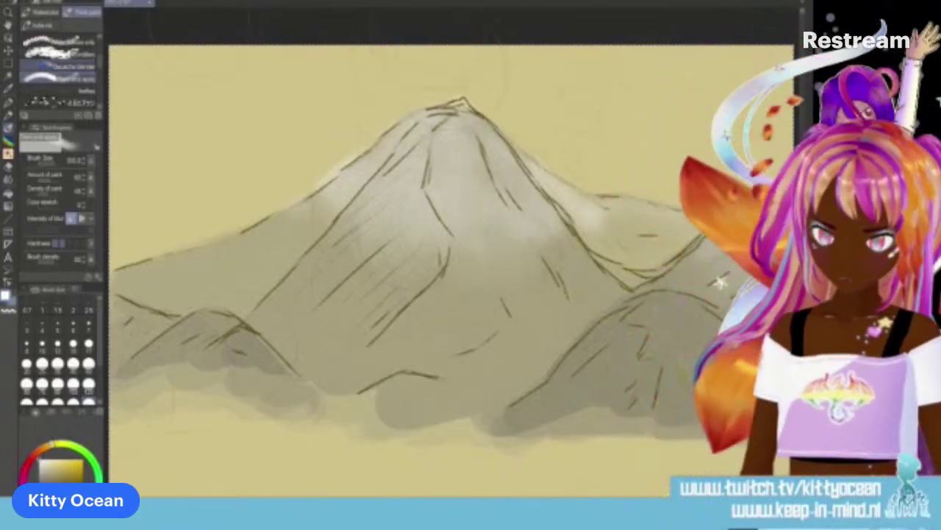
Step: Browse the Background decoration brushes and choose the Trees brush
click(8, 153)
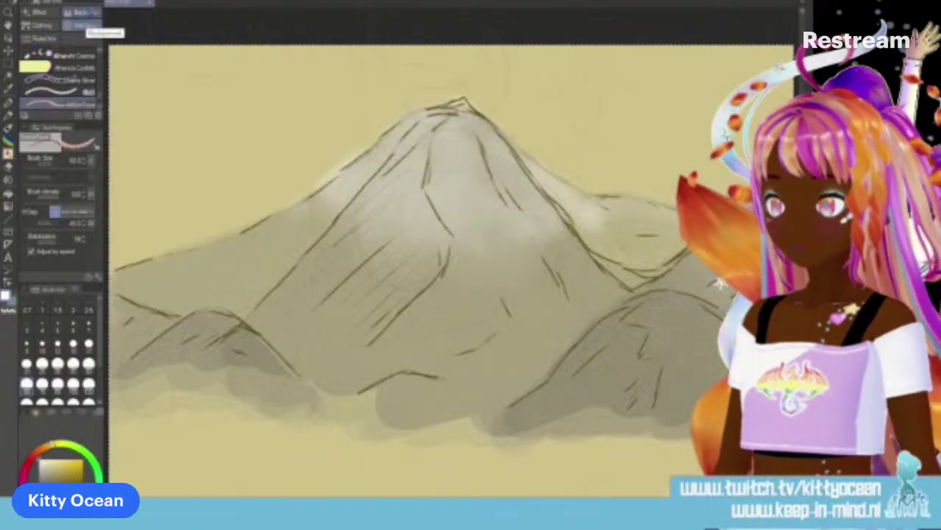
click(81, 12)
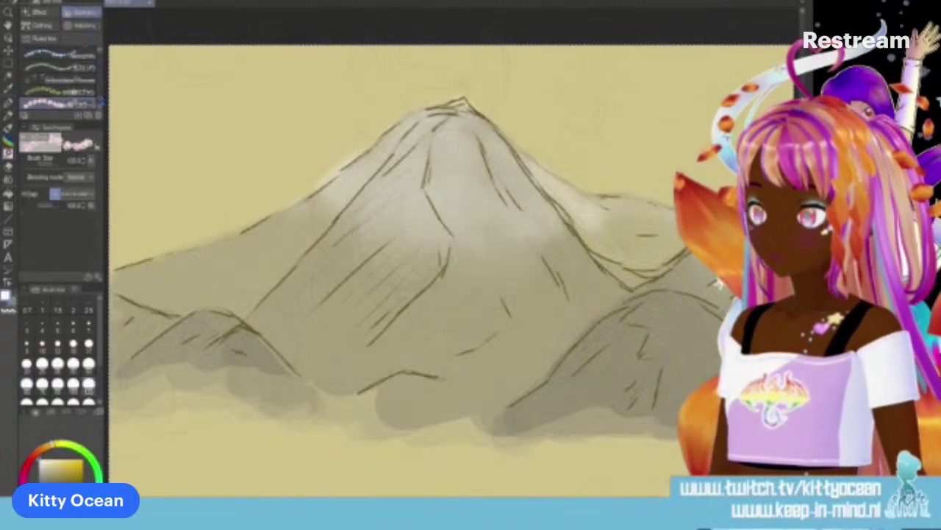
scroll(59, 81, down, 5)
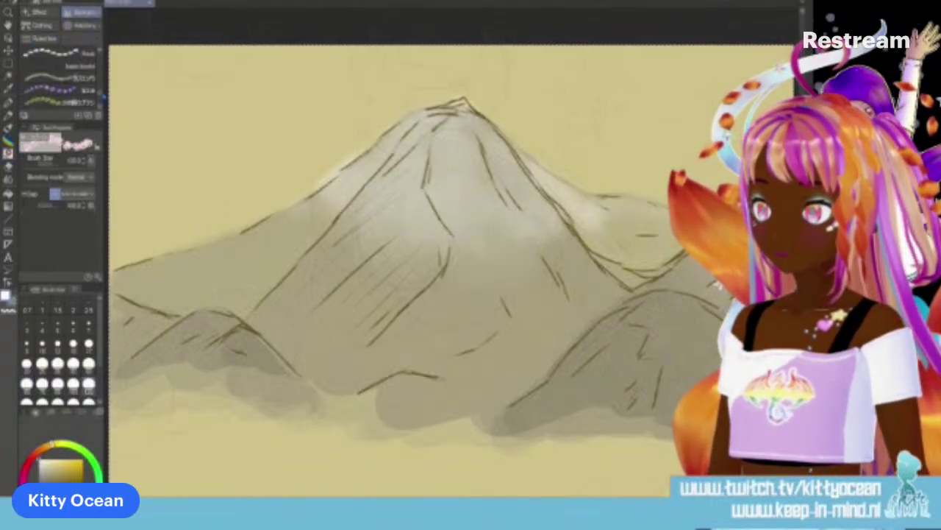
click(74, 102)
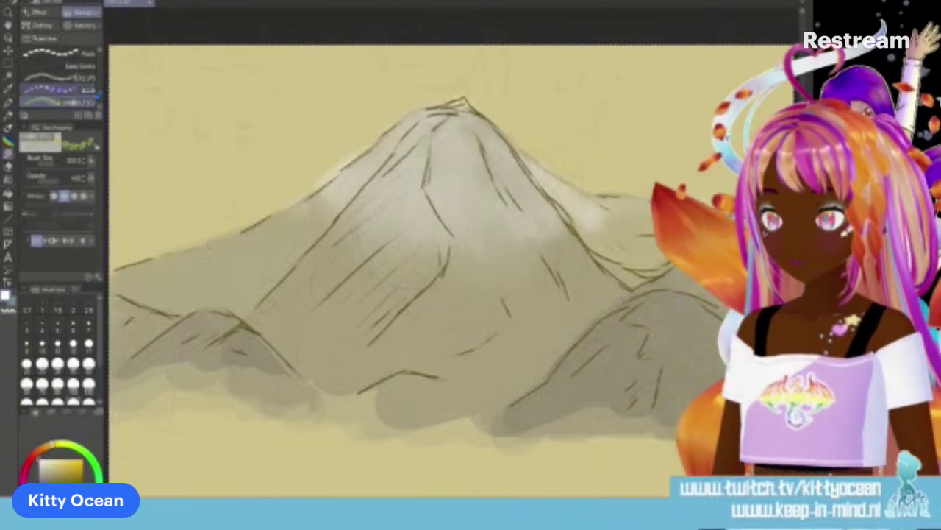
scroll(59, 81, down, 3)
scroll(59, 77, down, 5)
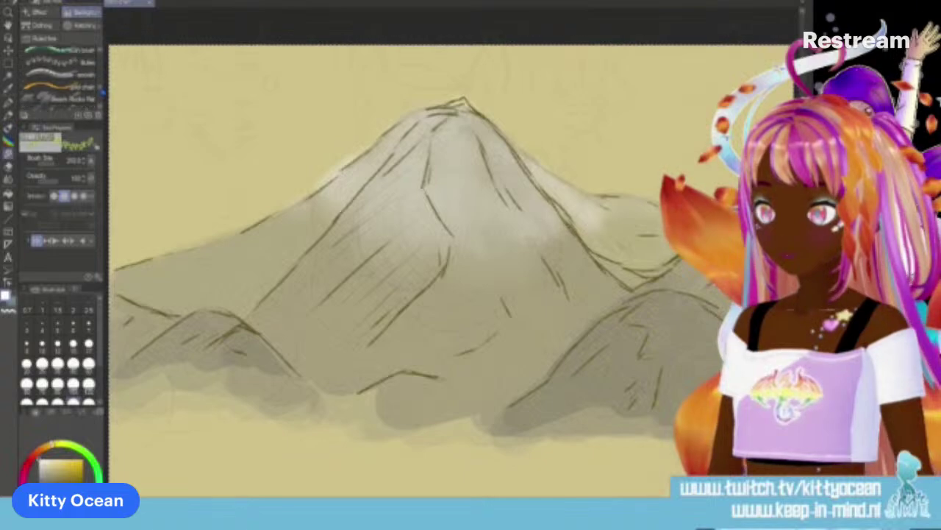
scroll(59, 78, down, 5)
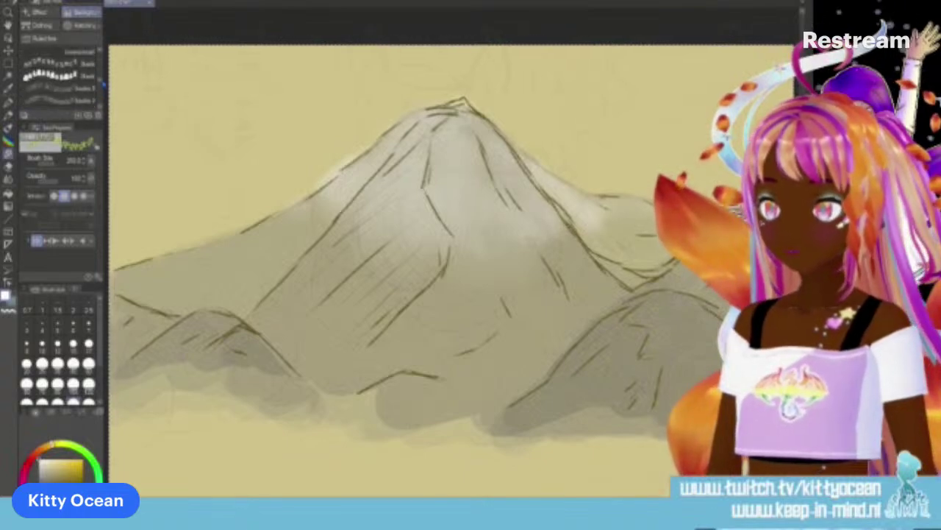
scroll(58, 77, down, 6)
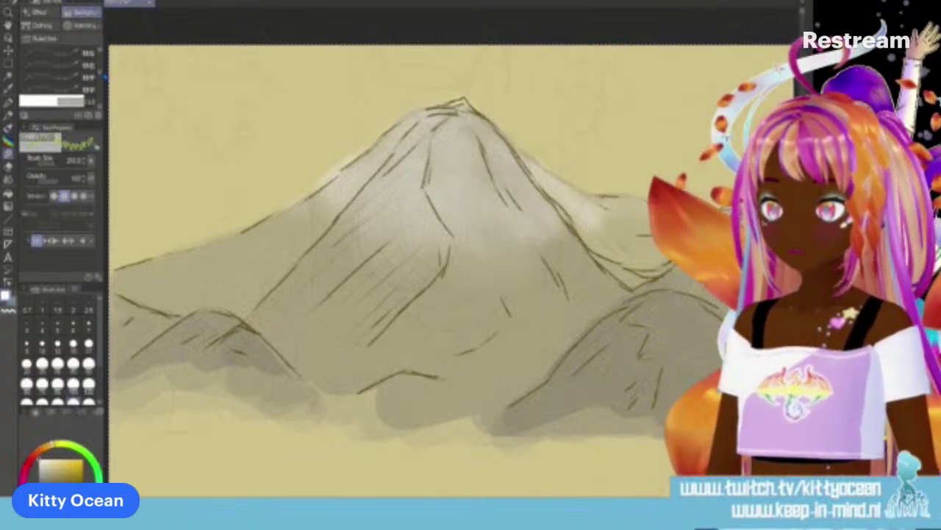
scroll(59, 77, down, 6)
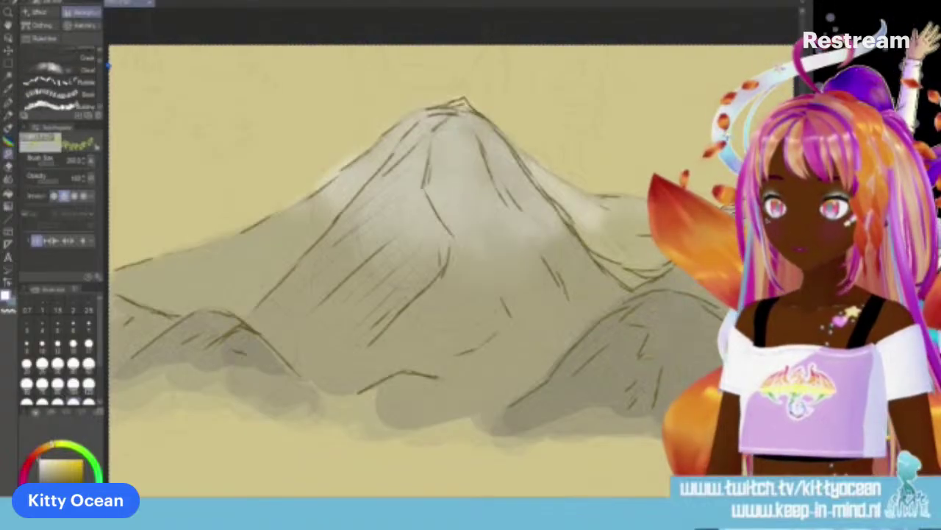
click(90, 71)
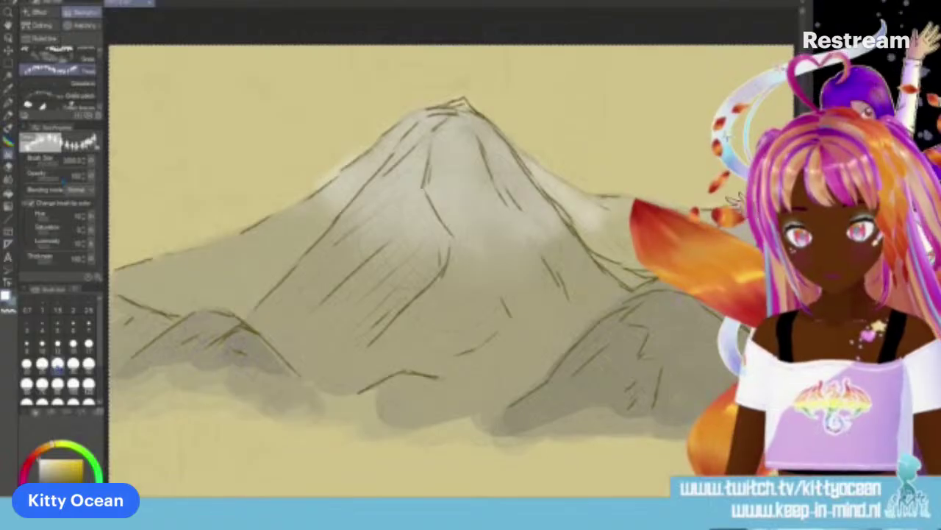
Step: Reduce the brush size, switch to dark green, and paint a thin row of small trees along the foot of the mountains
click(88, 364)
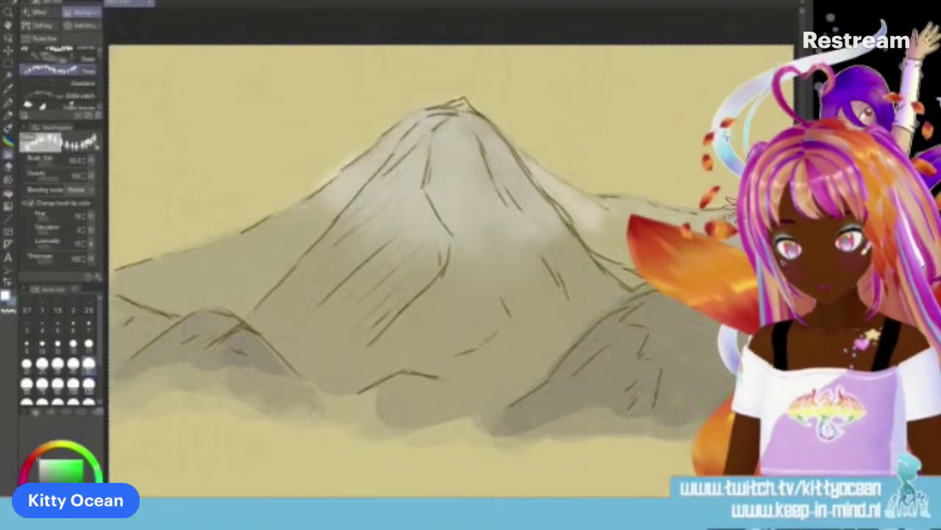
key(x)
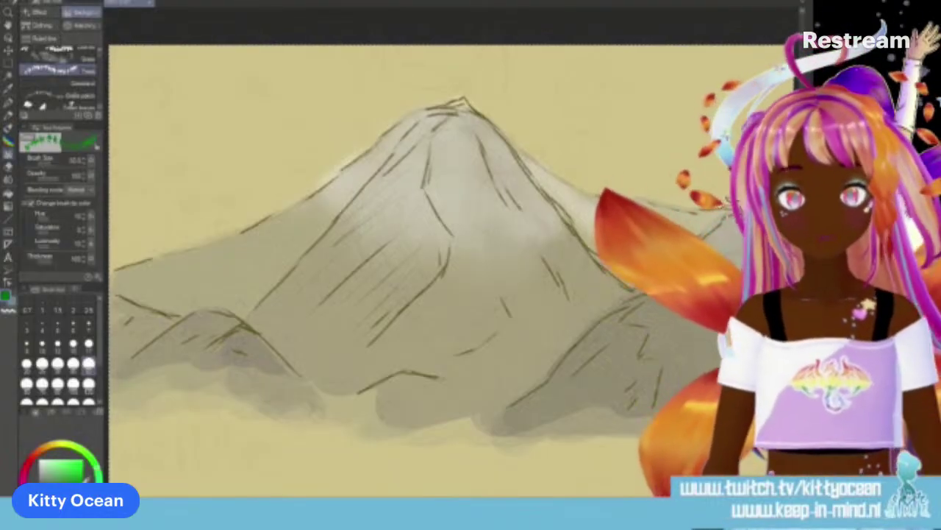
mouse_move(112, 390)
mouse_down()
mouse_move(227, 364)
mouse_move(358, 389)
mouse_move(465, 395)
mouse_move(687, 381)
mouse_up()
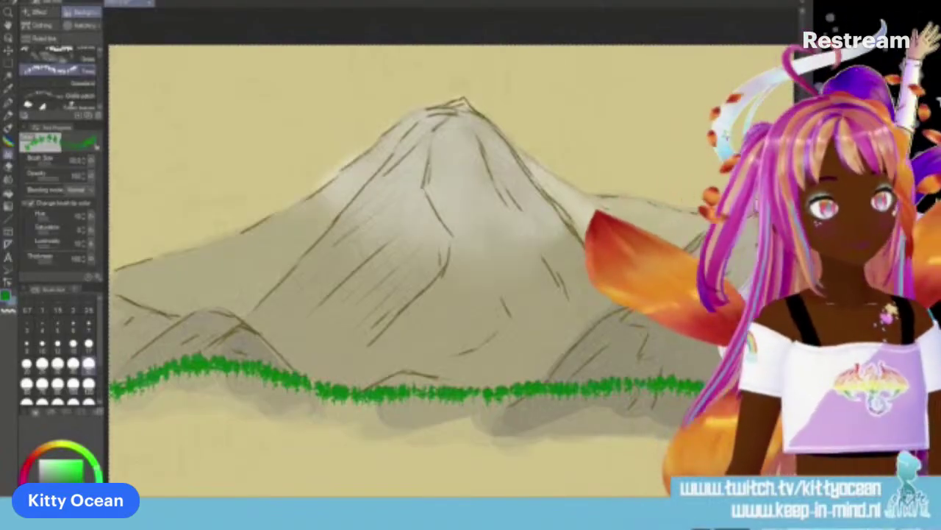
key(ctrl+minus)
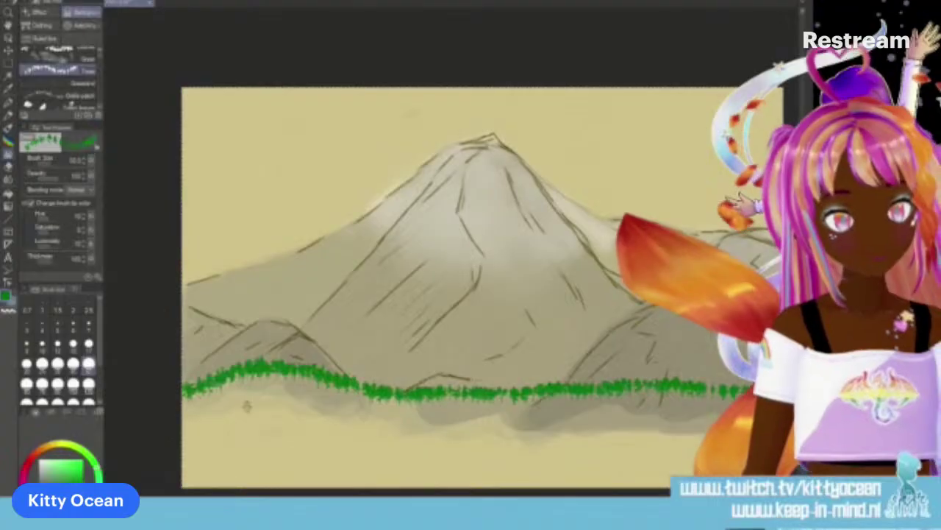
Step: Thicken the small green tree line with a second row, leaving a narrow gap below the central peak
mouse_move(265, 376)
mouse_down()
mouse_move(496, 403)
mouse_move(632, 405)
mouse_move(371, 412)
mouse_up()
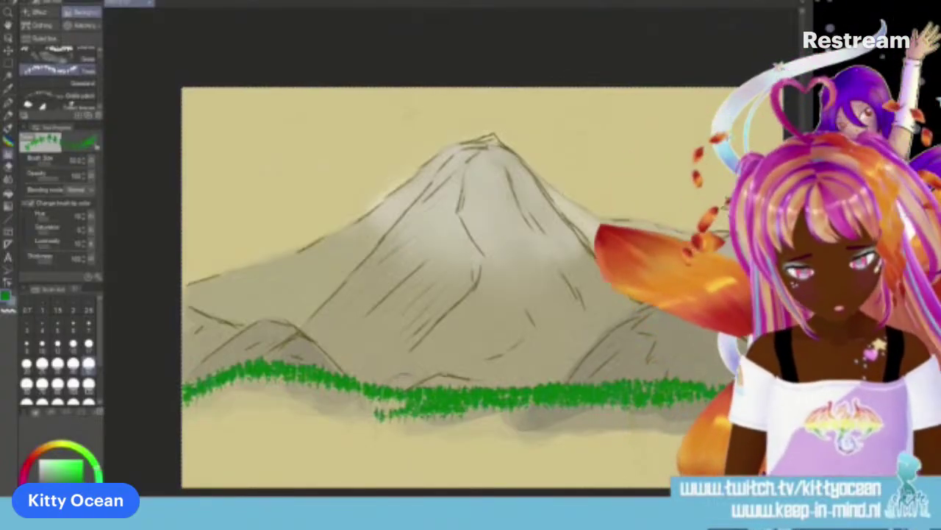
drag(415, 391, 386, 405)
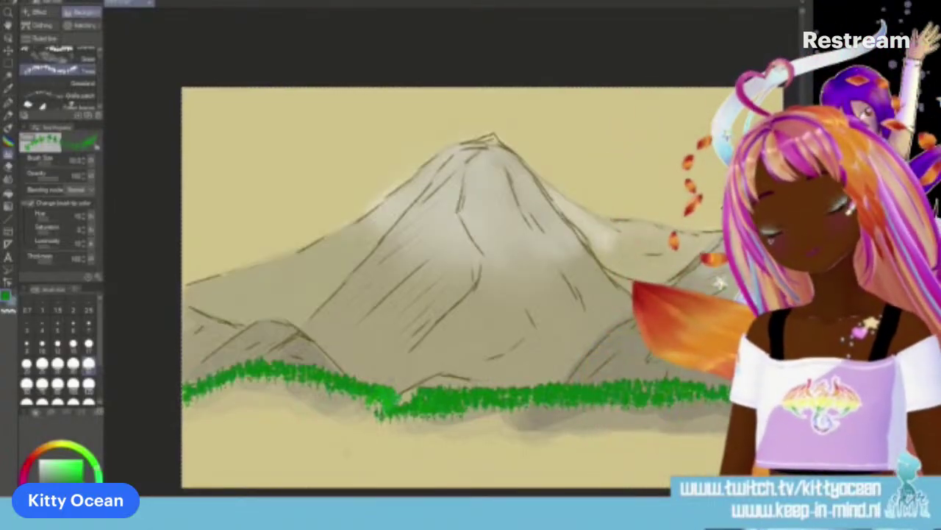
drag(397, 412, 390, 408)
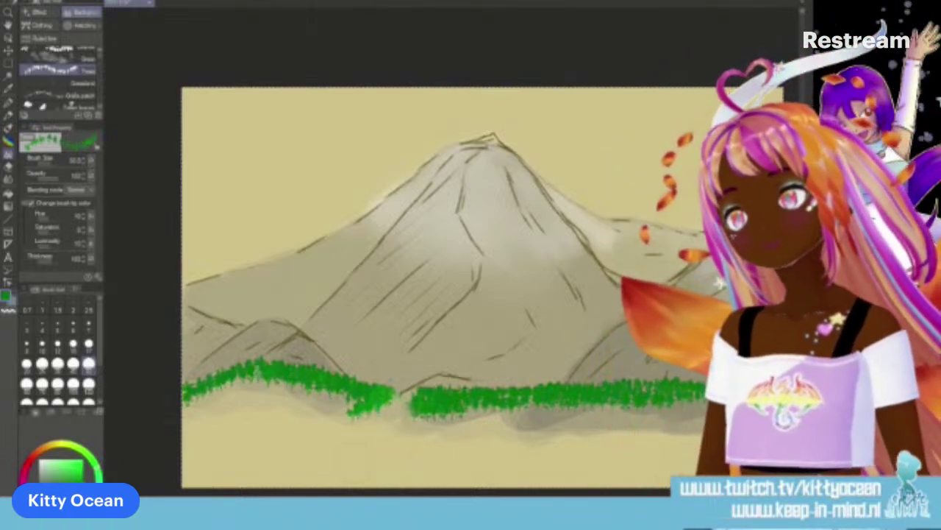
drag(185, 384, 298, 392)
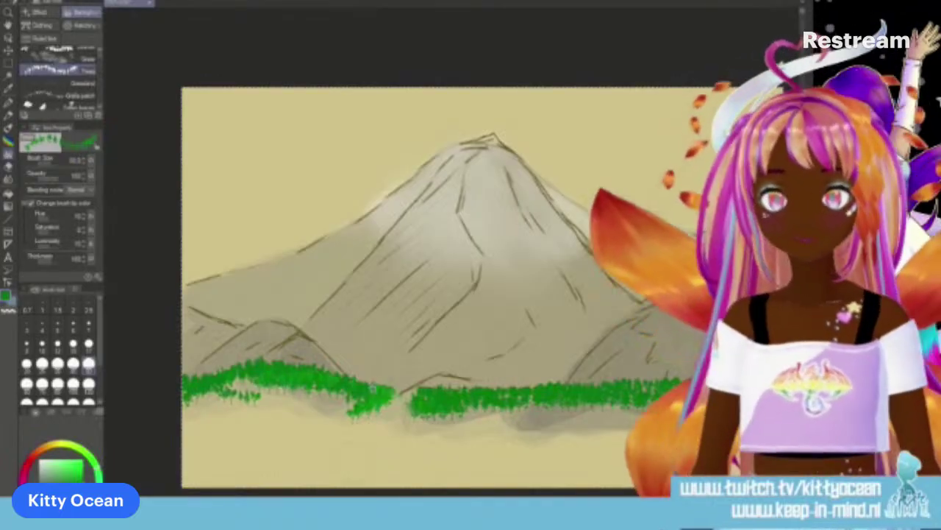
Step: Paint larger, progressively lighter green trees in front of the tree line, closing the gap and raising the brush size to 120
click(27, 309)
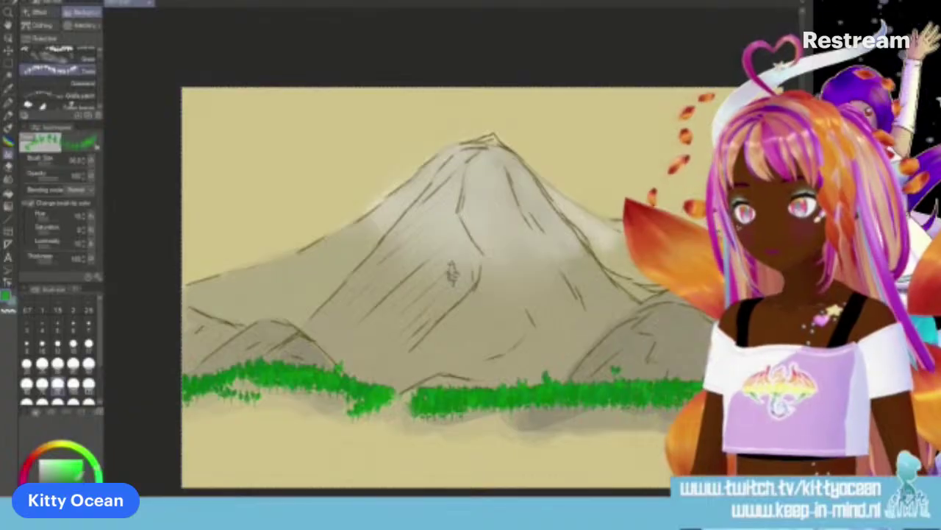
mouse_move(180, 402)
mouse_down()
mouse_move(303, 390)
mouse_move(222, 386)
mouse_move(360, 403)
mouse_move(352, 418)
mouse_move(312, 423)
mouse_up()
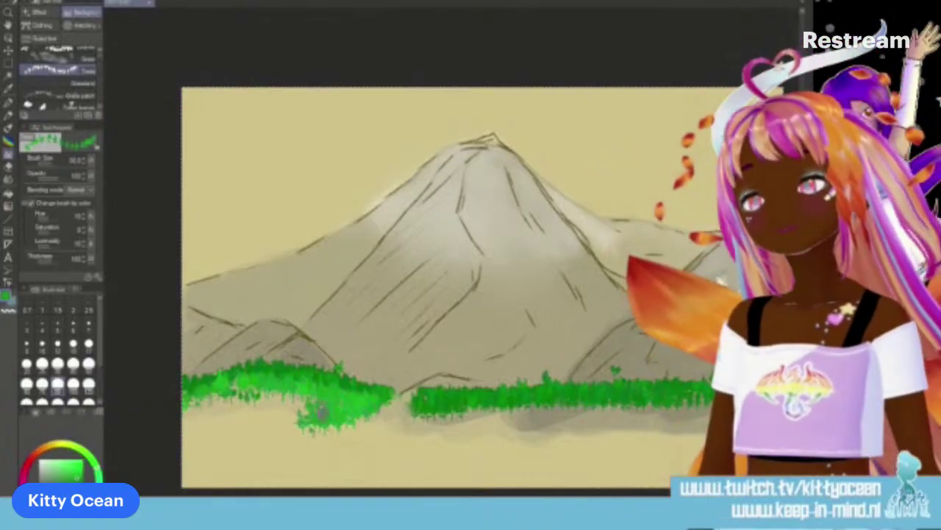
mouse_move(440, 404)
mouse_down()
mouse_move(526, 430)
mouse_move(492, 416)
mouse_move(640, 411)
mouse_move(704, 395)
mouse_up()
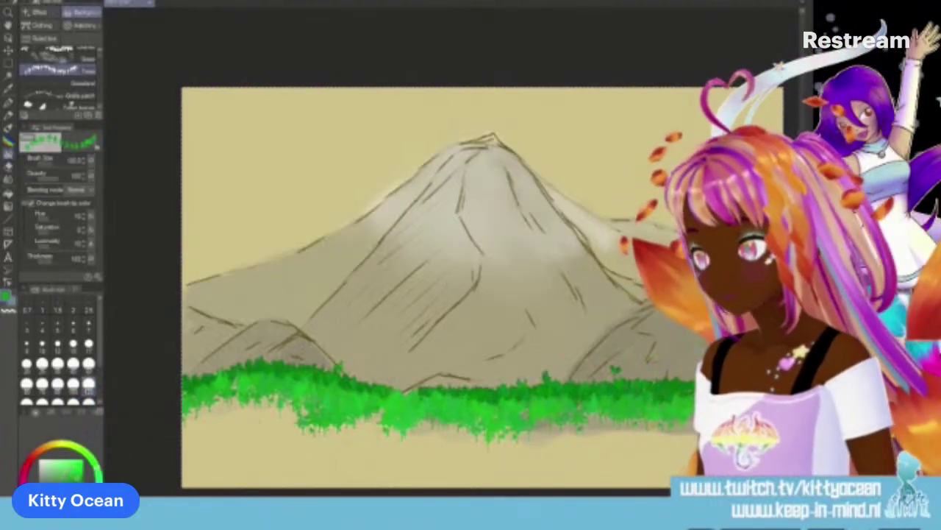
mouse_move(193, 423)
mouse_down()
mouse_move(236, 393)
mouse_move(205, 411)
mouse_move(253, 397)
mouse_move(296, 411)
mouse_move(265, 395)
mouse_move(356, 430)
mouse_move(392, 418)
mouse_move(364, 417)
mouse_move(383, 414)
mouse_move(385, 422)
mouse_move(467, 424)
mouse_move(483, 437)
mouse_move(532, 418)
mouse_move(622, 430)
mouse_move(595, 408)
mouse_up()
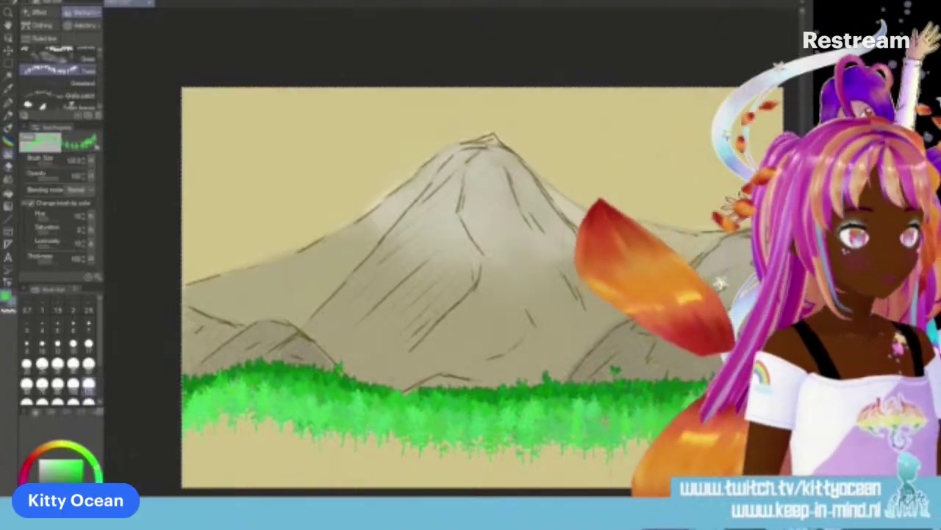
mouse_move(636, 398)
mouse_down()
mouse_move(515, 389)
mouse_move(399, 403)
mouse_up()
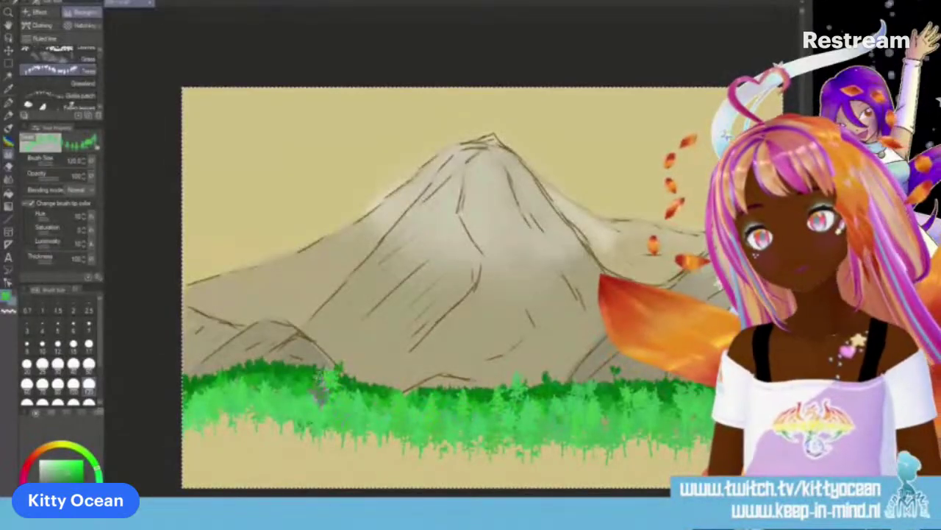
Step: Fill the foreground down to the canvas's lower edge with pale green trees, using brush sizes 170 and 250
scroll(94, 365, down, 3)
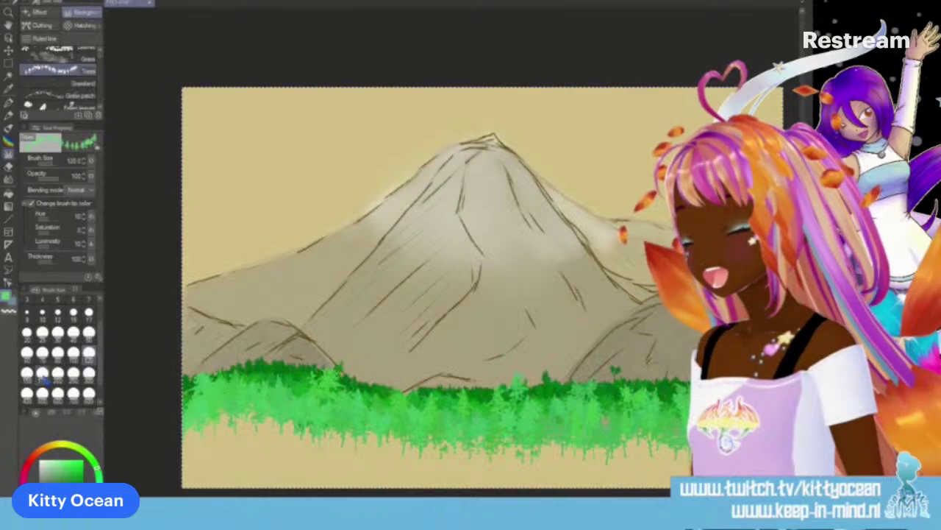
click(43, 375)
mouse_move(206, 441)
mouse_down()
mouse_move(285, 432)
mouse_move(211, 413)
mouse_move(390, 440)
mouse_move(333, 416)
mouse_move(436, 432)
mouse_move(408, 421)
mouse_move(395, 421)
mouse_move(454, 436)
mouse_move(523, 432)
mouse_move(550, 446)
mouse_move(686, 409)
mouse_move(650, 441)
mouse_move(678, 409)
mouse_move(575, 428)
mouse_move(547, 381)
mouse_move(531, 428)
mouse_move(516, 421)
mouse_move(420, 428)
mouse_move(380, 401)
mouse_move(359, 417)
mouse_move(313, 425)
mouse_move(211, 401)
mouse_move(183, 426)
mouse_up()
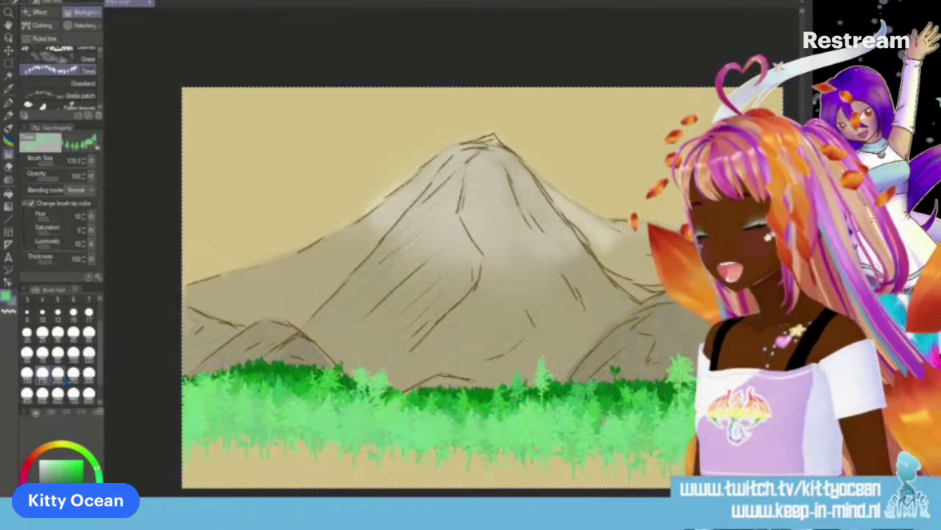
click(73, 374)
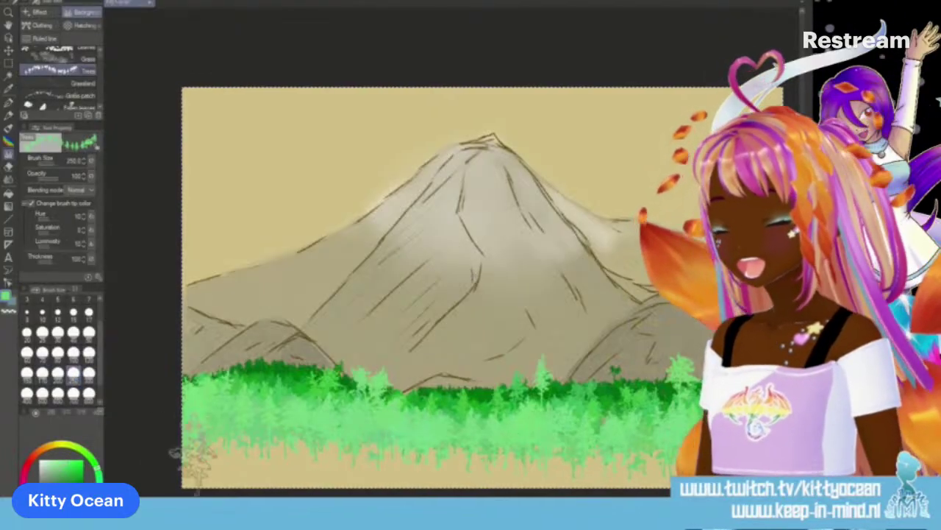
mouse_move(179, 447)
mouse_down()
mouse_move(225, 445)
mouse_move(194, 445)
mouse_move(312, 454)
mouse_move(212, 459)
mouse_move(322, 462)
mouse_move(435, 444)
mouse_move(479, 462)
mouse_move(444, 458)
mouse_move(584, 467)
mouse_move(584, 476)
mouse_move(645, 485)
mouse_move(605, 472)
mouse_move(614, 471)
mouse_move(233, 472)
mouse_move(183, 466)
mouse_up()
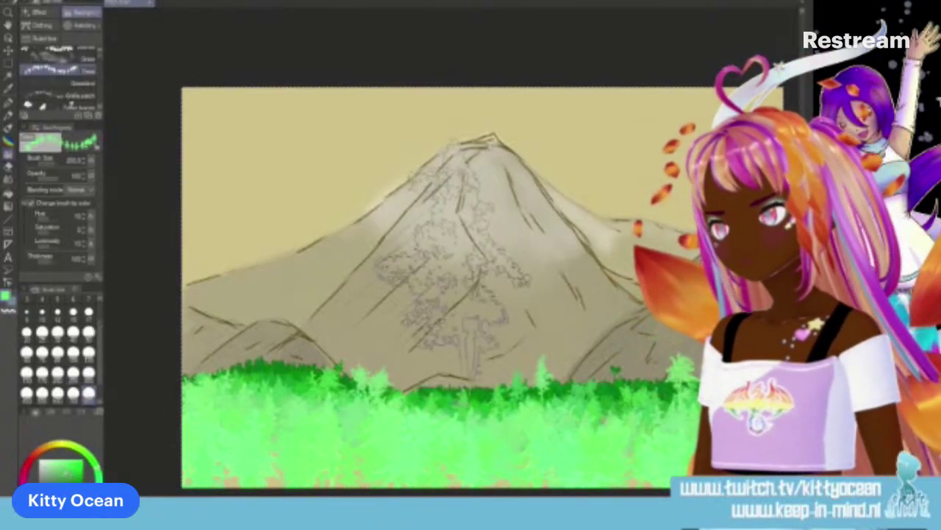
Step: Paint much larger bright green trees across the foreground and undo all but the one at the canvas's left edge
mouse_move(140, 406)
mouse_down()
mouse_move(284, 434)
mouse_move(625, 412)
mouse_up()
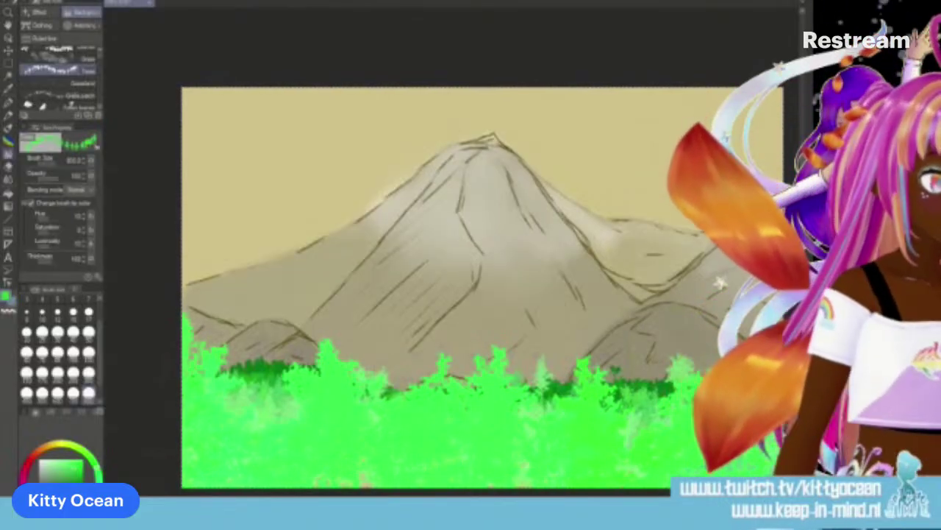
key(ctrl+z)
key(ctrl+z)
key(ctrl+z)
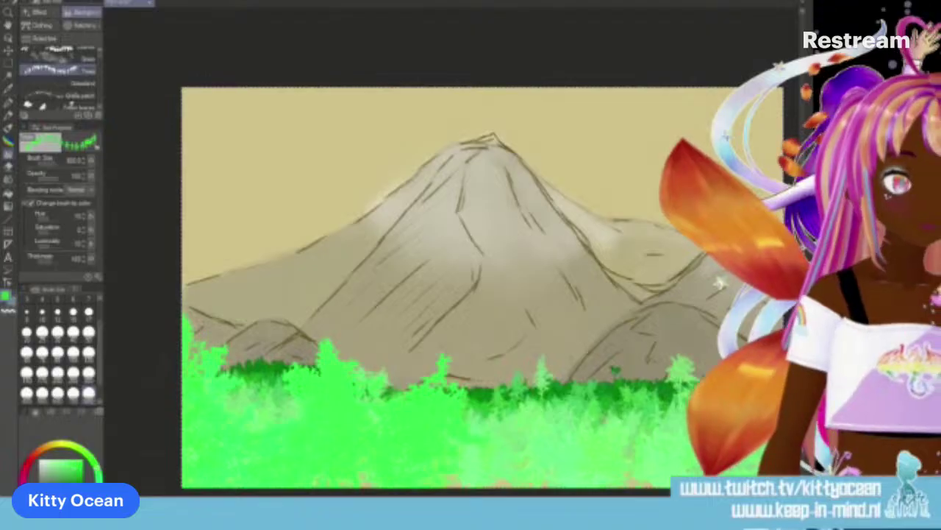
key(ctrl+z)
key(ctrl+z)
key(ctrl+z)
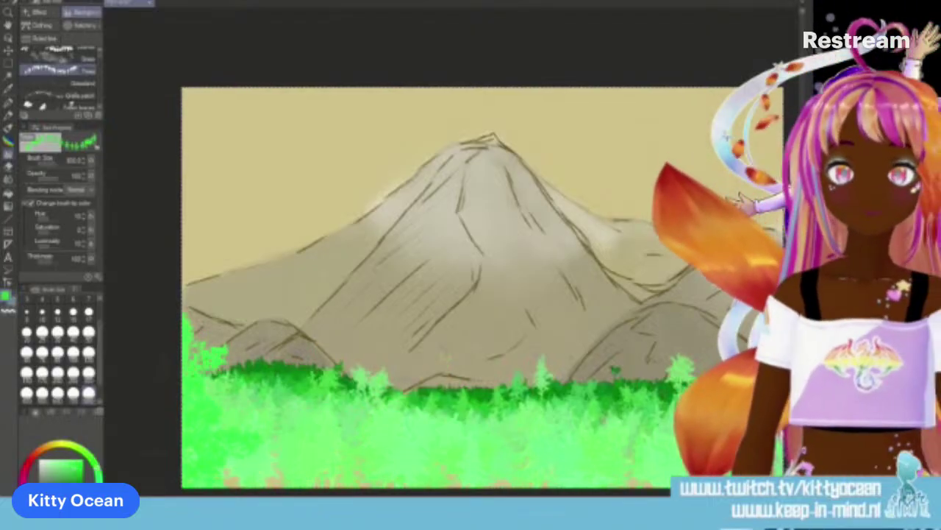
Step: Choose a darker green and paint three clusters of tall trees across the foreground, below the left hill, central peak and right hill
click(80, 477)
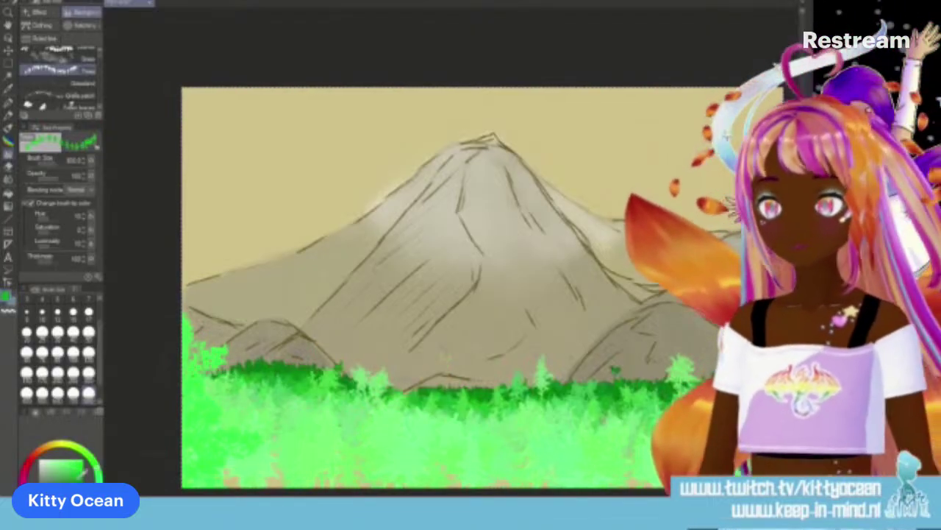
drag(316, 413, 283, 412)
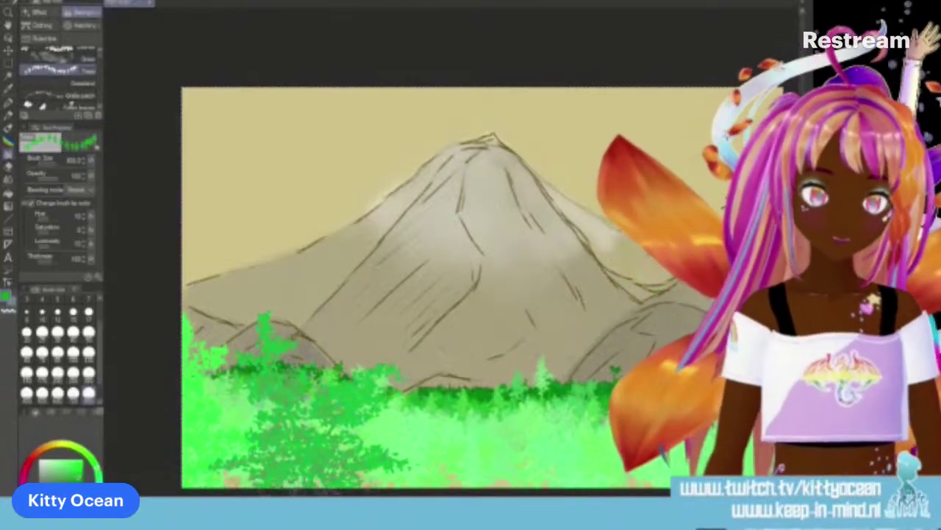
mouse_move(464, 307)
mouse_down()
mouse_move(474, 371)
mouse_move(507, 368)
mouse_up()
drag(612, 337, 588, 412)
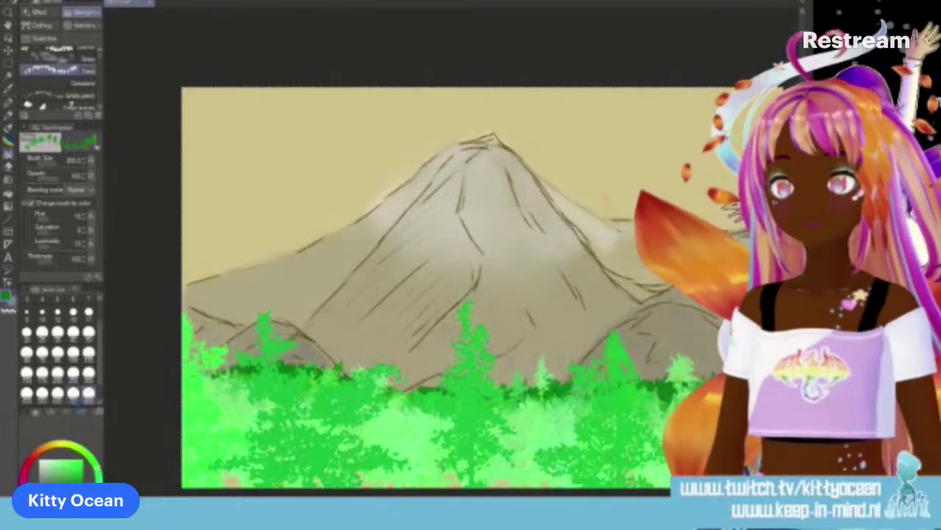
Step: Set the brush size to 1000 and add taller, darker green trees in front on both sides of the central mountain
key(bracketright)
key(bracketright)
key(bracketright)
key(bracketright)
key(bracketright)
key(bracketleft)
key(bracketleft)
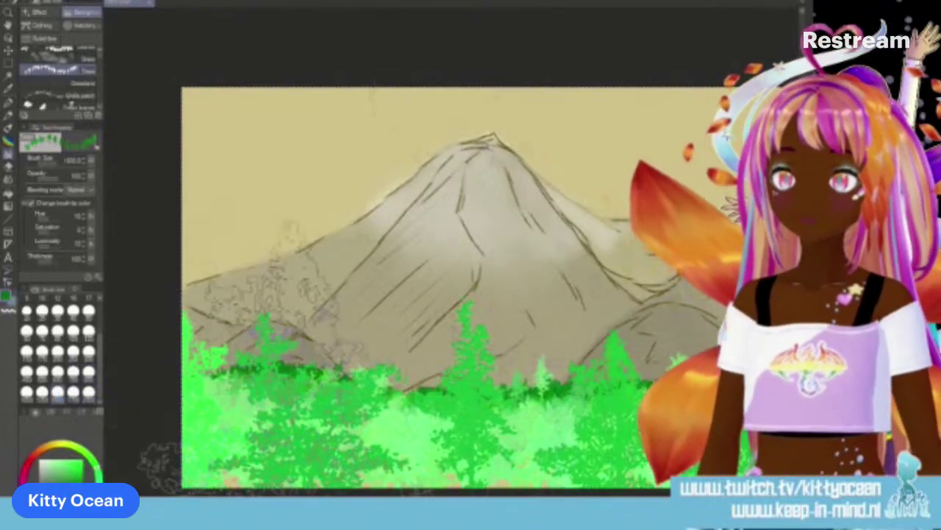
click(354, 338)
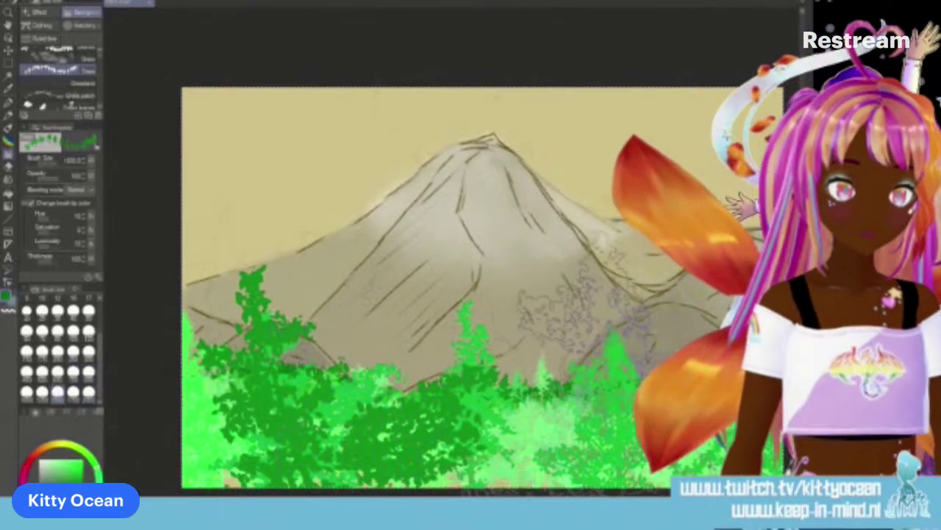
click(581, 316)
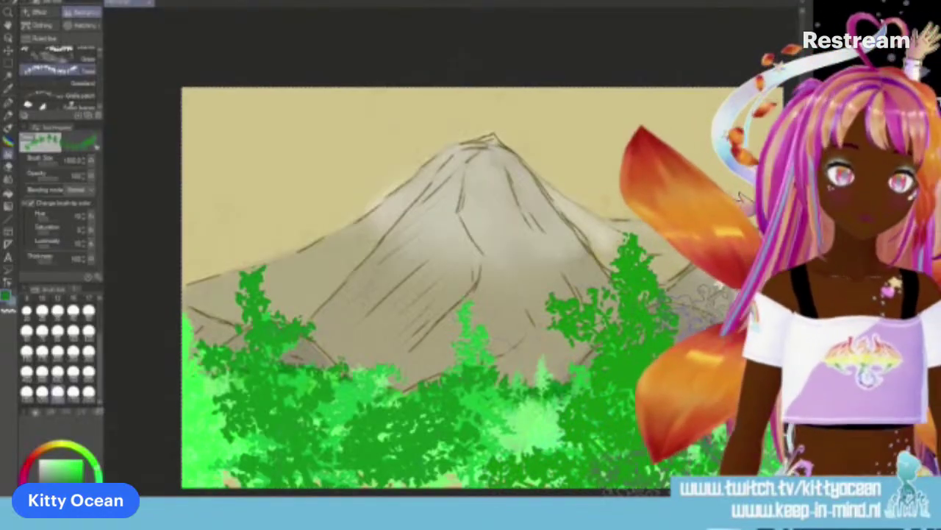
Step: Choose a light green and paint a row of pale trees across the foreground along the canvas's lower edge
scroll(721, 472, down, 5)
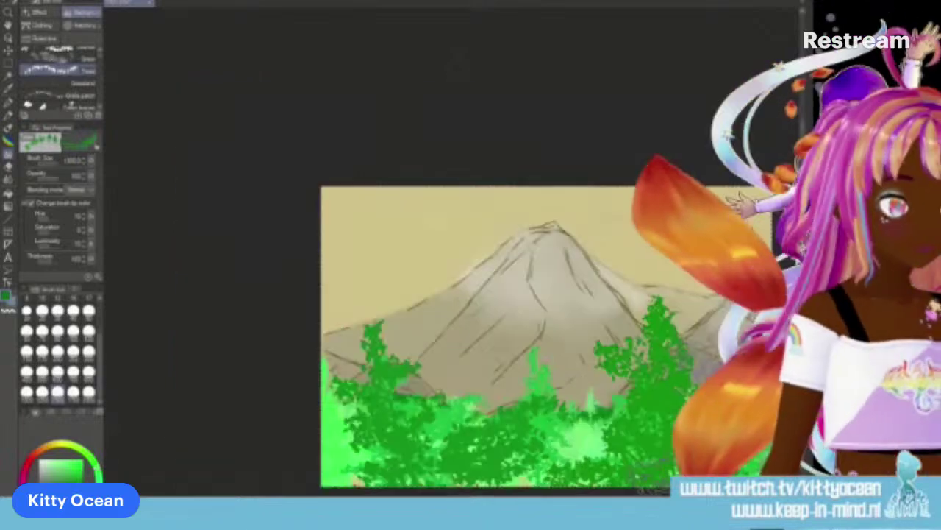
drag(529, 441, 236, 442)
click(73, 459)
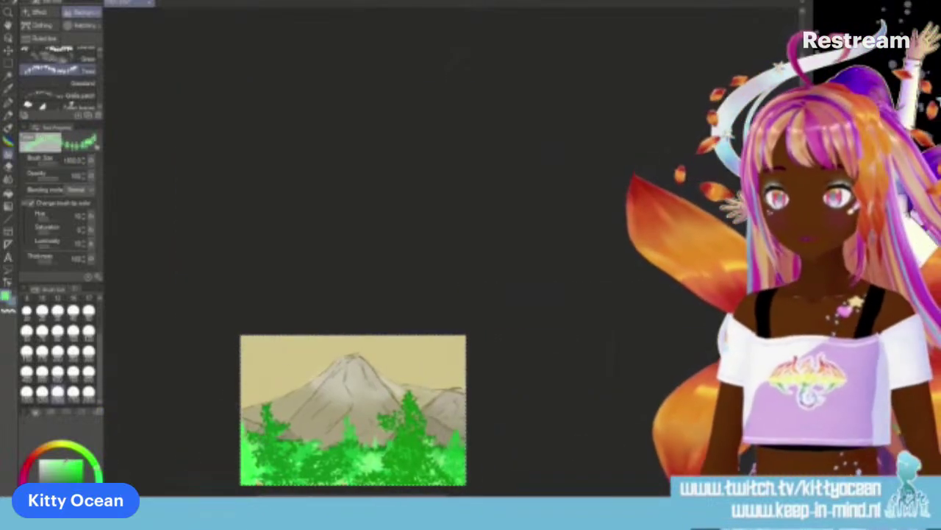
drag(331, 471, 331, 347)
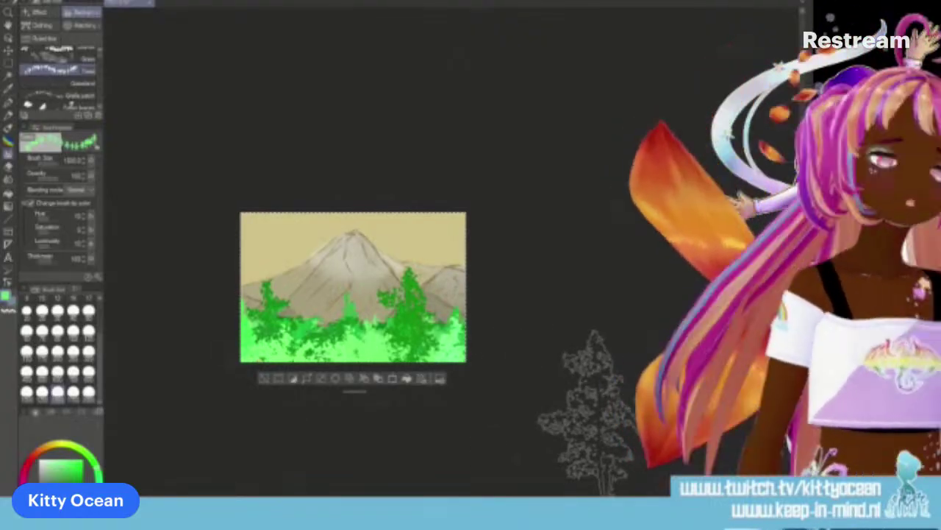
Step: Lower the saturation and raise the luminosity of the tree layer with the Hue/Saturation/Luminosity correction
key(ctrl+u)
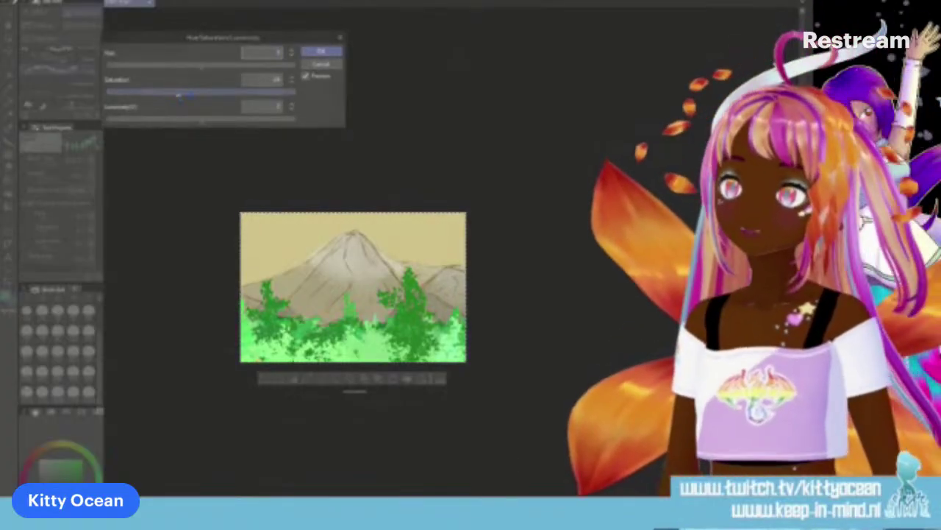
mouse_move(180, 94)
mouse_down()
mouse_move(199, 93)
mouse_move(168, 93)
mouse_up()
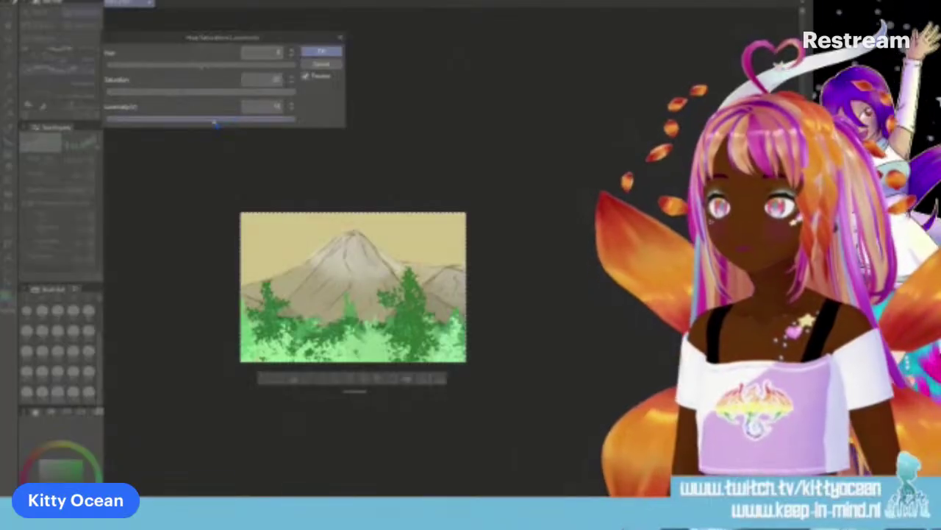
drag(201, 120, 228, 123)
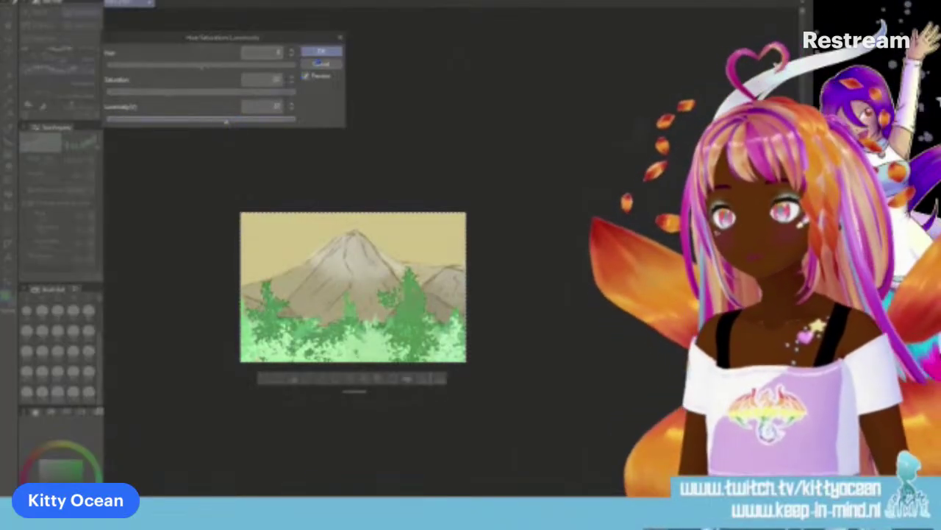
key(Return)
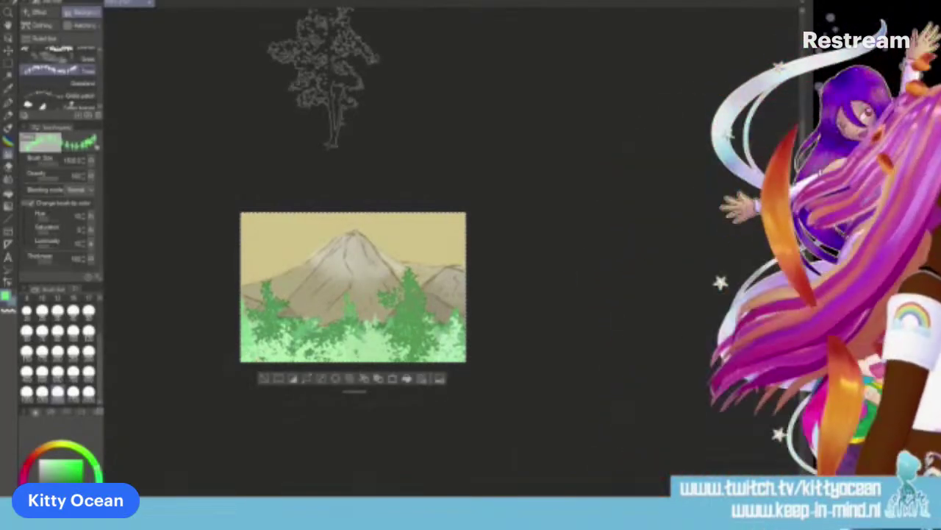
scroll(321, 212, up, 3)
scroll(403, 309, down, 5)
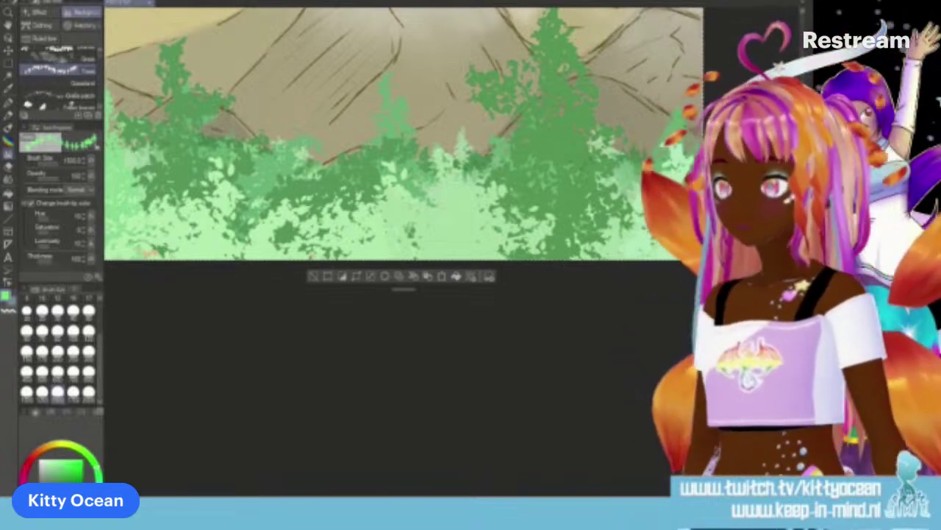
click(8, 116)
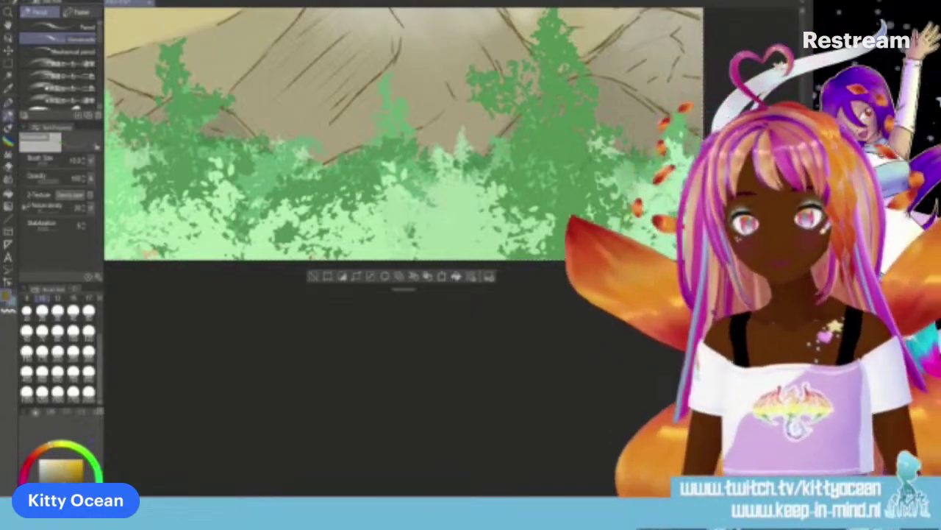
scroll(405, 220, up, 5)
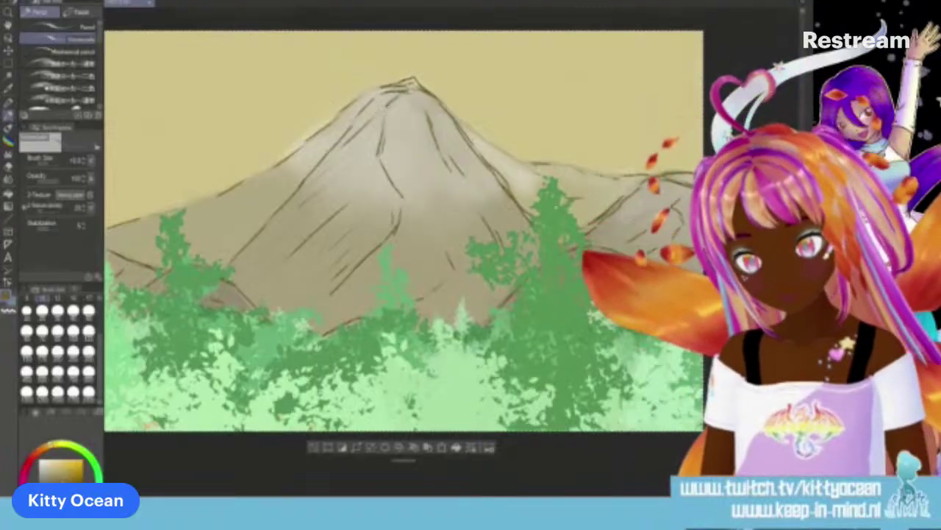
scroll(405, 221, left, 10)
scroll(404, 220, right, 10)
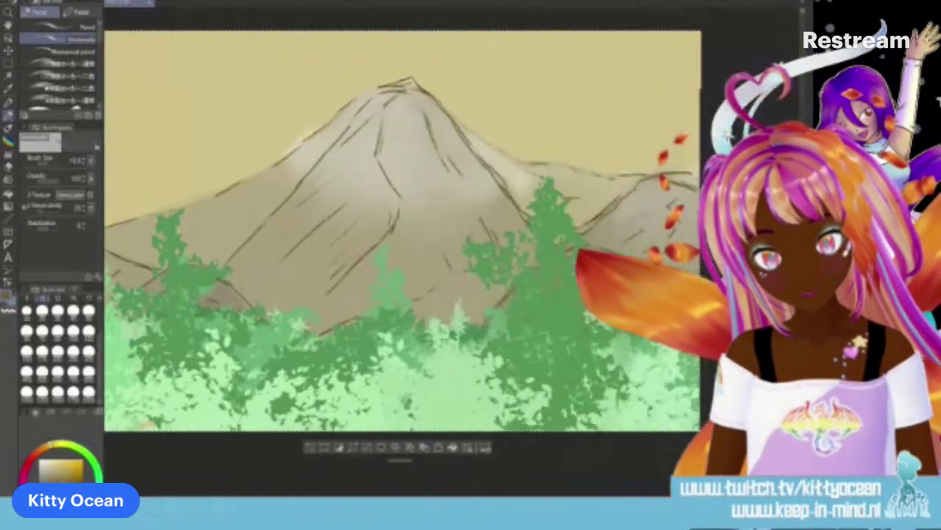
scroll(404, 221, left, 2)
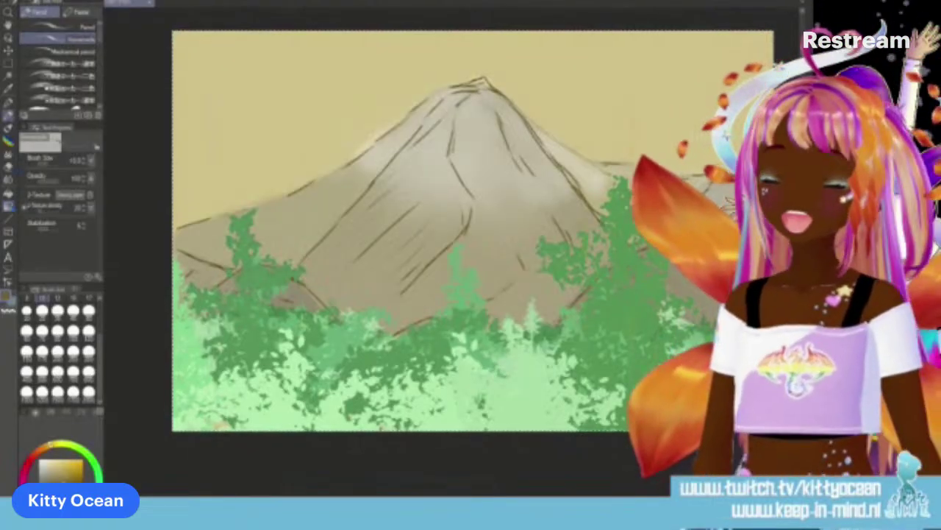
Step: Shade the left and lower foreground foliage in dark green with the Soft bleed watercolor brush
key(b)
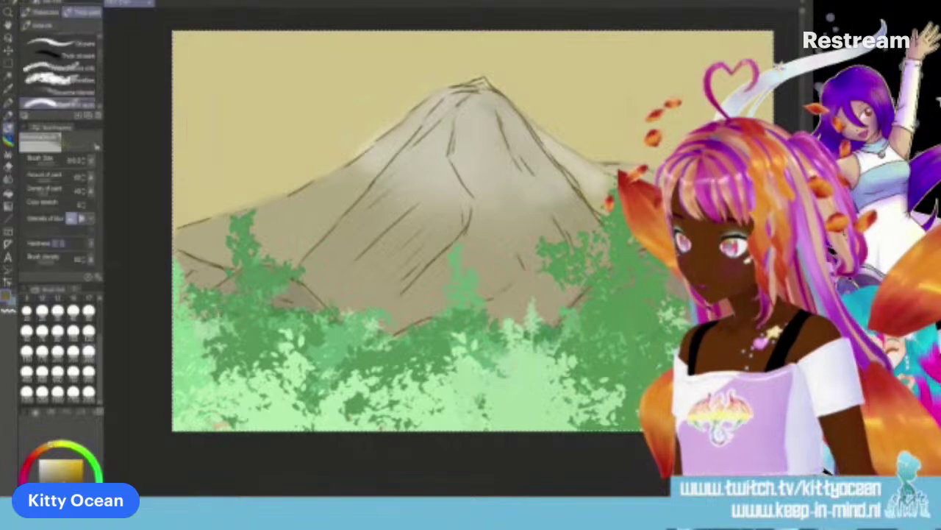
click(41, 12)
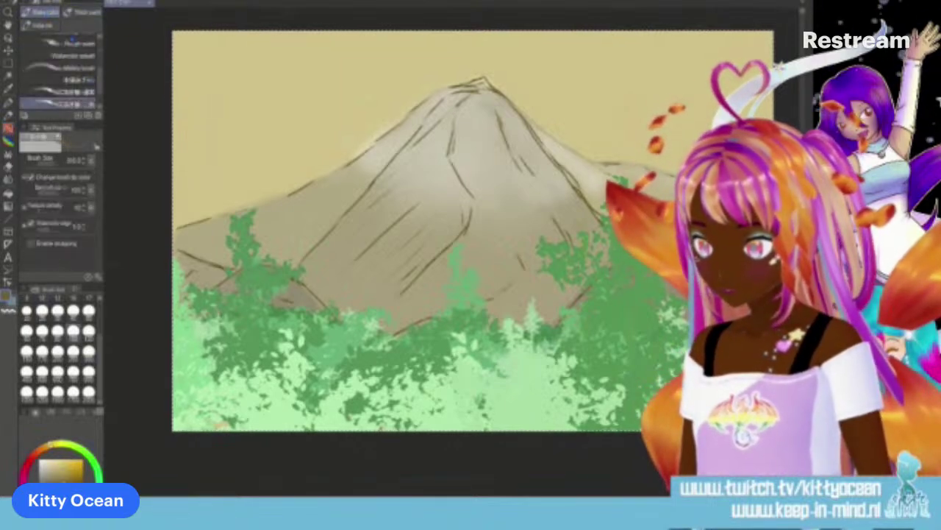
click(95, 460)
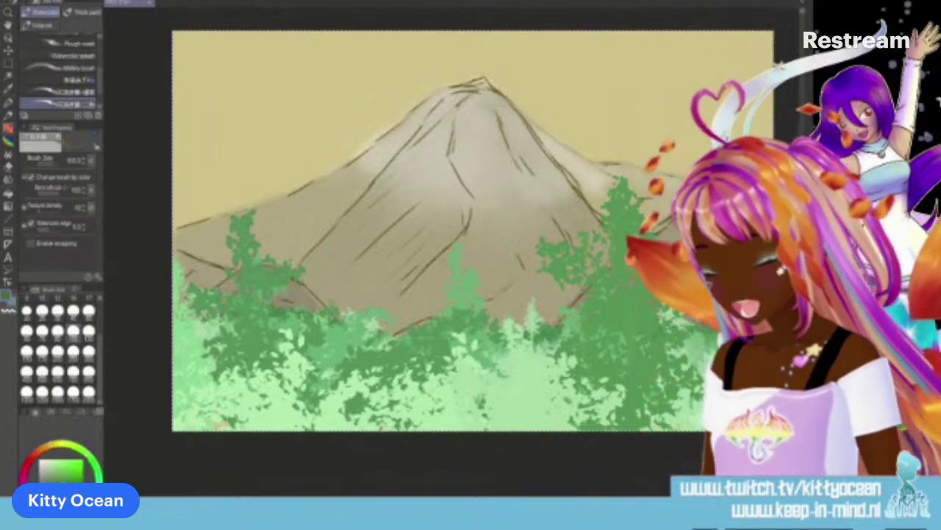
drag(100, 360, 100, 341)
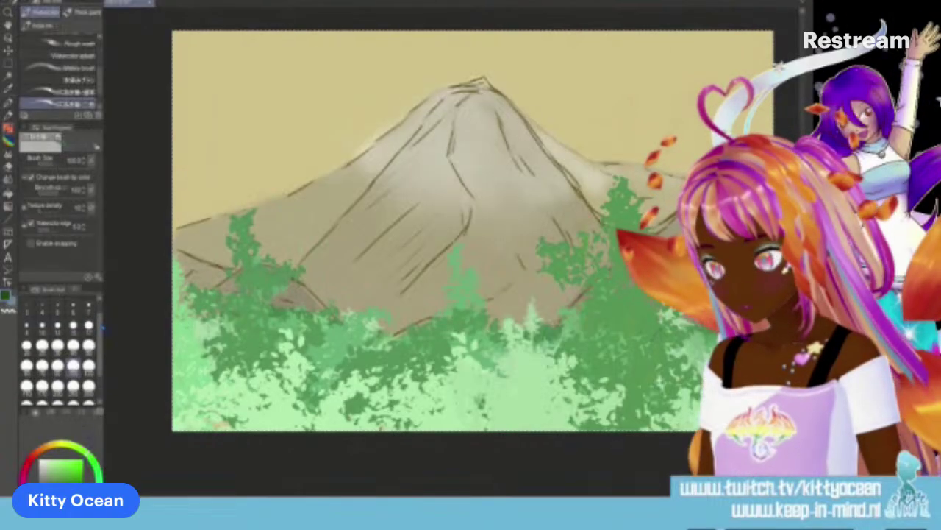
drag(100, 77, 100, 61)
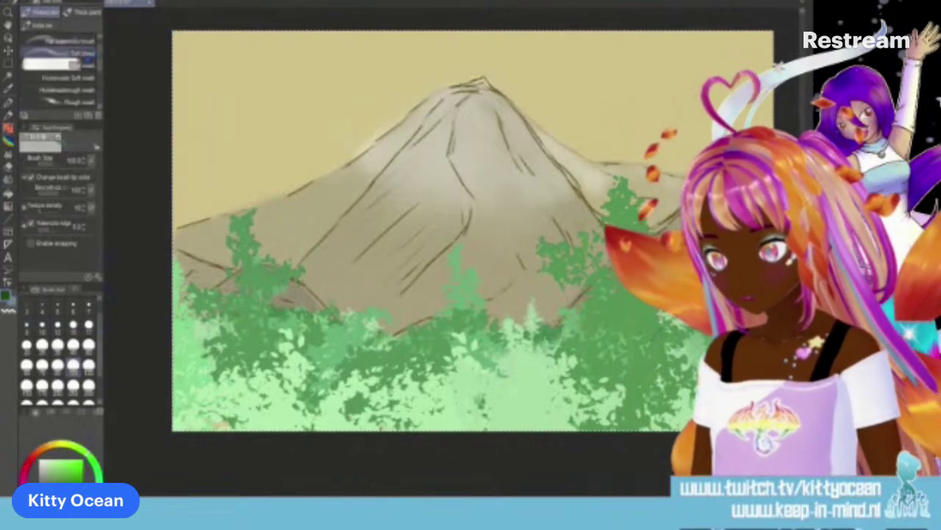
click(51, 53)
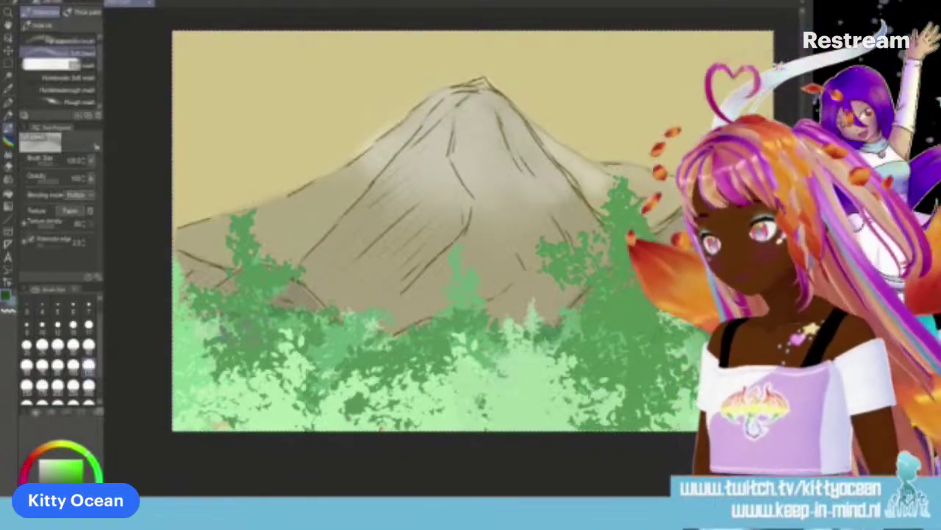
mouse_move(213, 316)
mouse_down()
mouse_move(246, 383)
mouse_move(193, 399)
mouse_move(176, 370)
mouse_move(177, 309)
mouse_up()
mouse_move(210, 342)
mouse_down()
mouse_move(272, 393)
mouse_move(280, 425)
mouse_up()
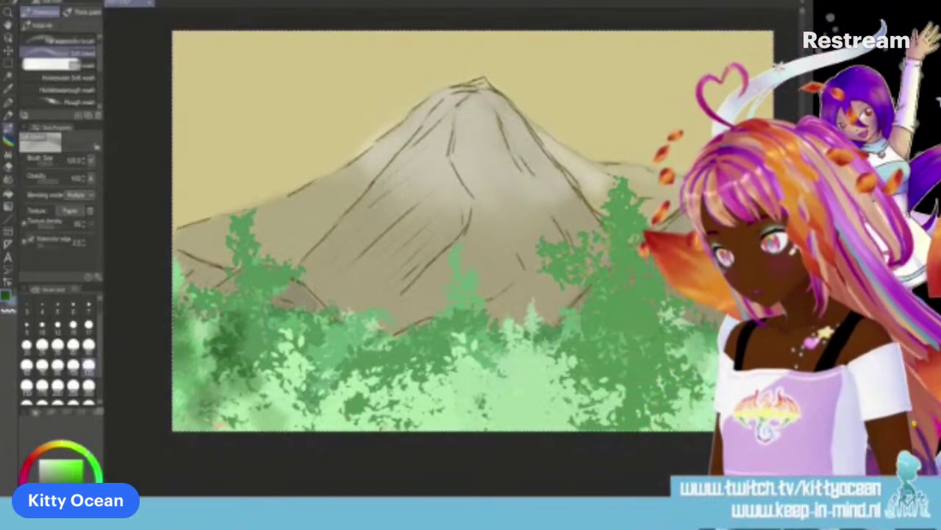
mouse_move(276, 331)
mouse_down()
mouse_move(331, 434)
mouse_move(401, 434)
mouse_move(437, 409)
mouse_move(497, 397)
mouse_move(530, 434)
mouse_move(559, 420)
mouse_move(614, 416)
mouse_up()
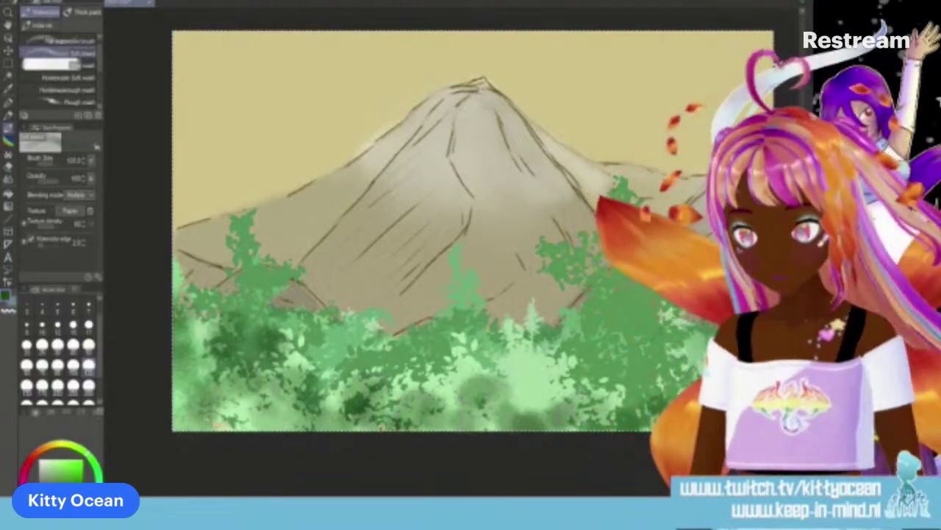
Step: Darken the tall left, central and right trees with a larger Soft bleed brush
click(91, 387)
drag(221, 272, 272, 346)
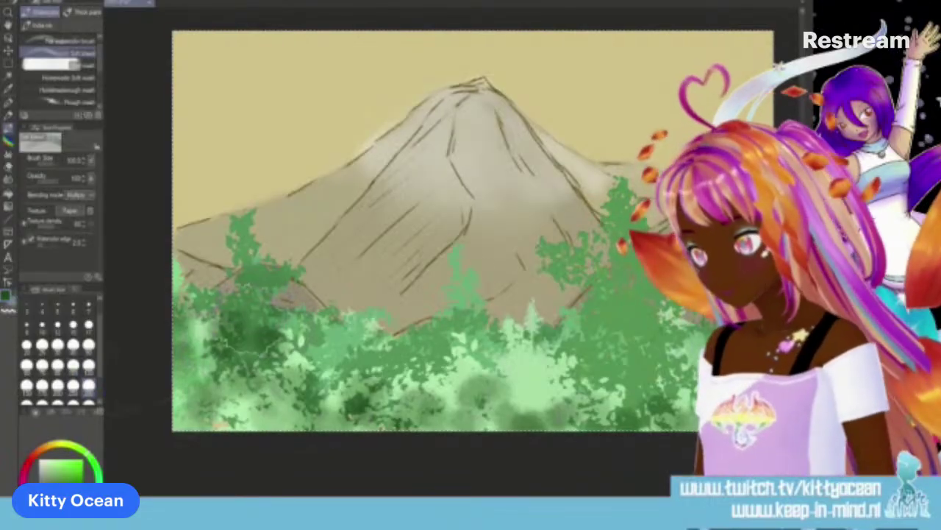
drag(235, 221, 265, 301)
mouse_move(426, 272)
mouse_down()
mouse_move(478, 331)
mouse_move(486, 368)
mouse_up()
drag(368, 308, 442, 375)
drag(537, 316, 625, 383)
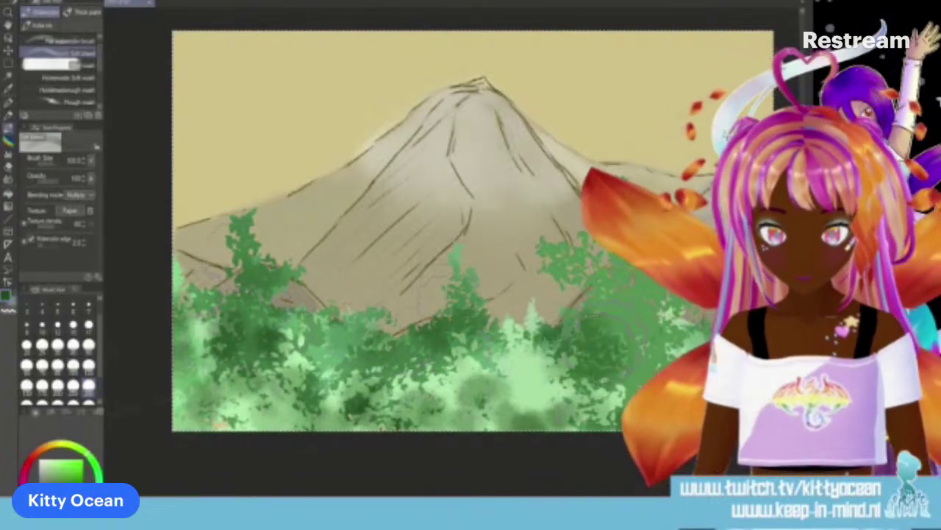
drag(581, 309, 629, 368)
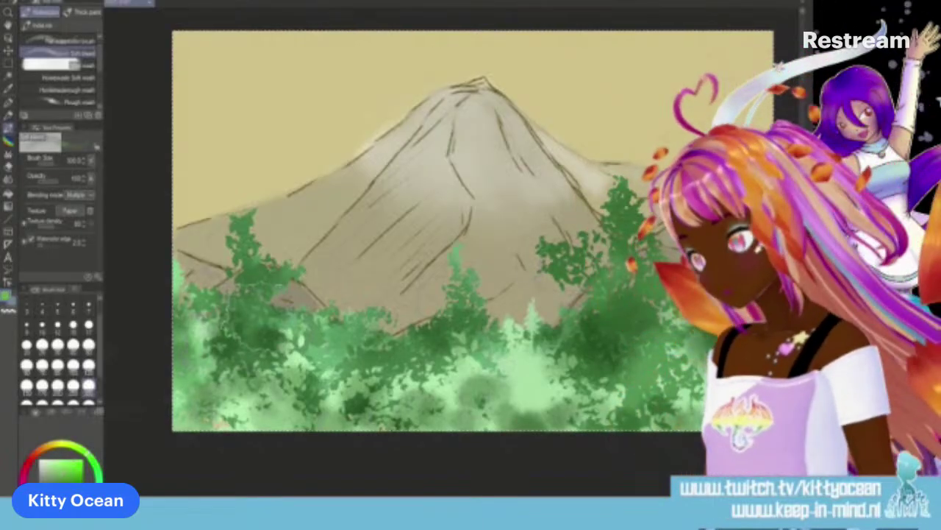
Step: Switch to a mid green and blend it over the foreground foliage from the left trees to the pale lower patches
drag(228, 298, 290, 357)
drag(250, 316, 320, 411)
drag(220, 349, 317, 401)
drag(372, 328, 441, 394)
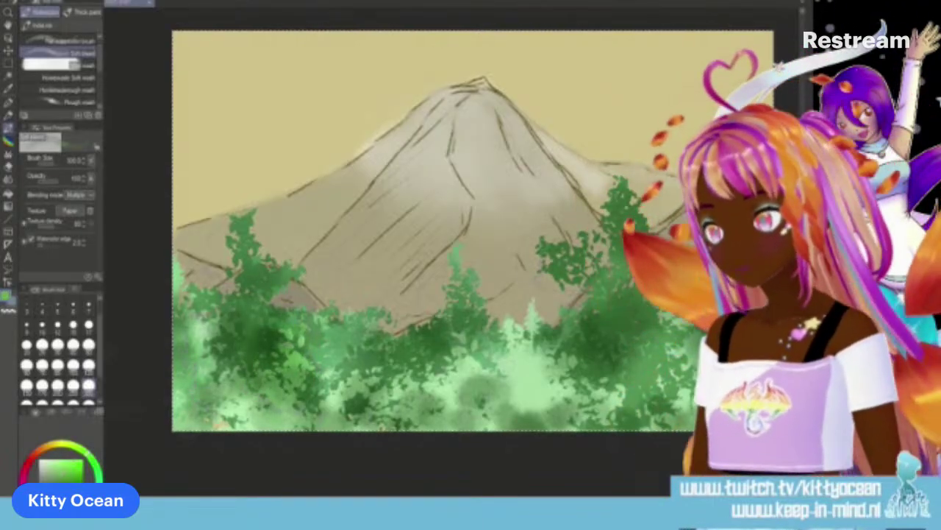
drag(316, 316, 453, 364)
drag(412, 338, 515, 412)
mouse_move(434, 371)
mouse_down()
mouse_move(529, 328)
mouse_move(574, 393)
mouse_up()
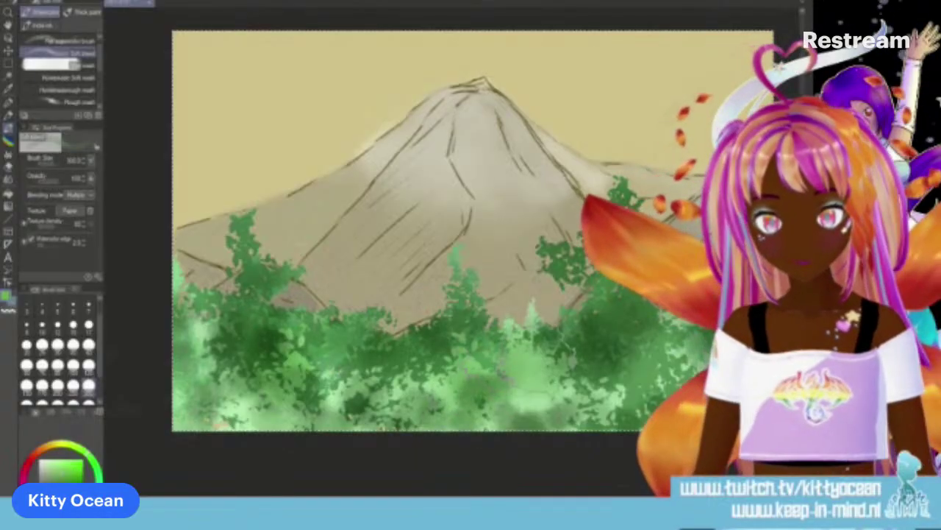
drag(508, 346, 577, 422)
drag(522, 375, 588, 430)
drag(397, 364, 471, 423)
drag(404, 360, 445, 367)
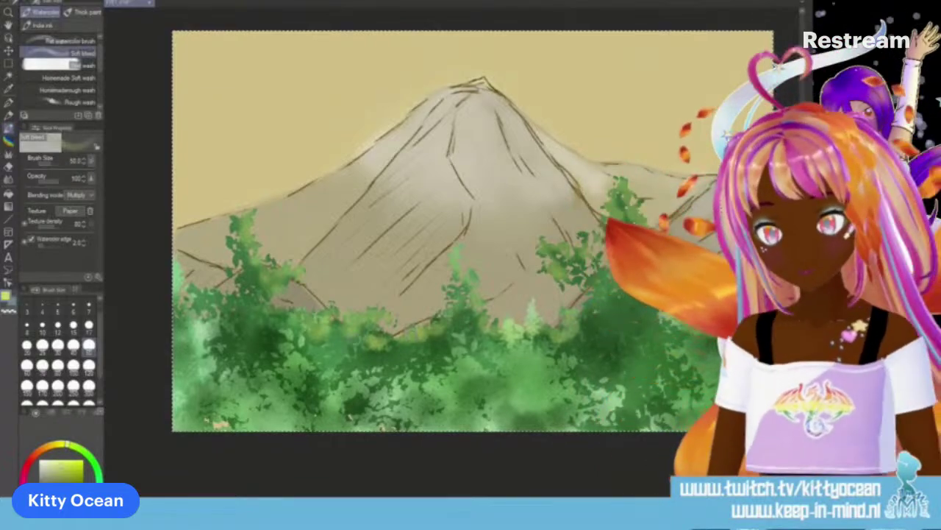
Step: Tint the foliage with yellow-green at brush size 50, from the left trees across the lower foreground to the right tree
drag(283, 318, 250, 313)
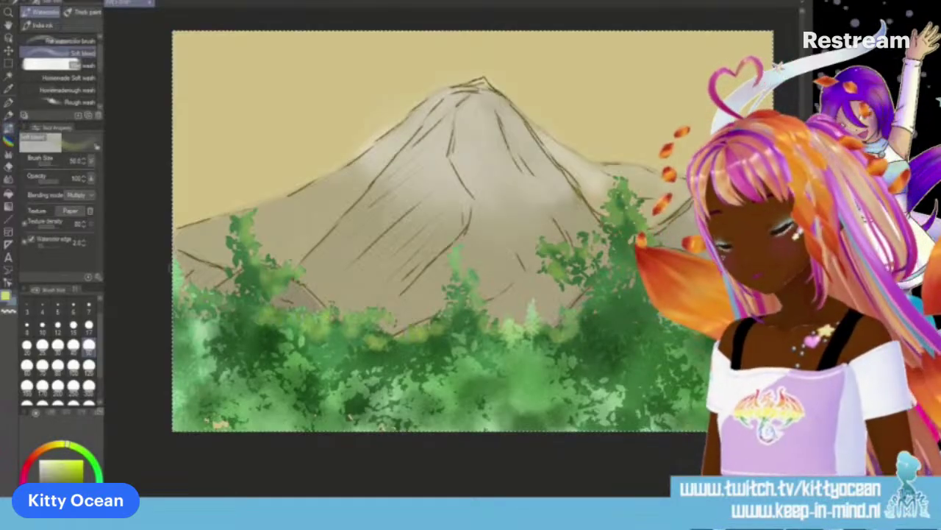
mouse_move(221, 378)
mouse_down()
mouse_move(265, 375)
mouse_move(302, 408)
mouse_move(394, 374)
mouse_move(397, 390)
mouse_move(433, 373)
mouse_move(449, 382)
mouse_move(478, 362)
mouse_up()
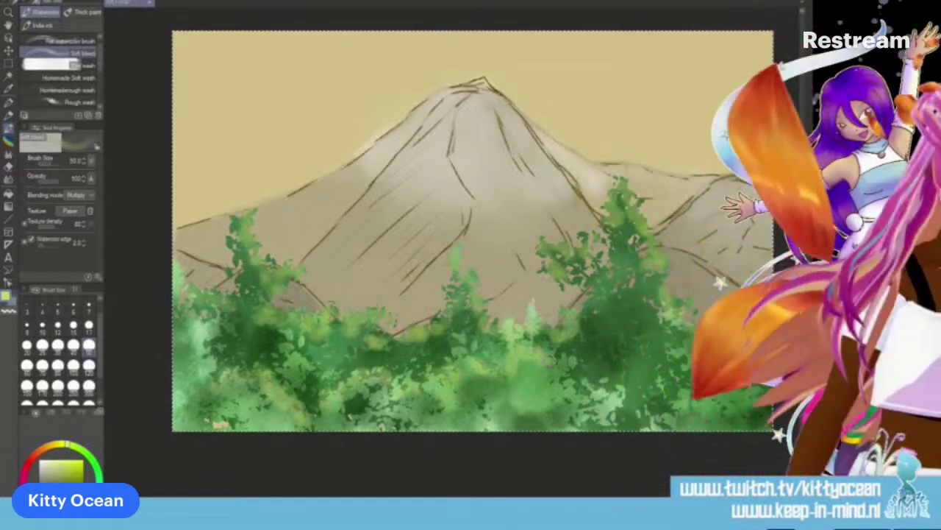
mouse_move(567, 367)
mouse_down()
mouse_move(577, 390)
mouse_move(613, 351)
mouse_move(654, 341)
mouse_up()
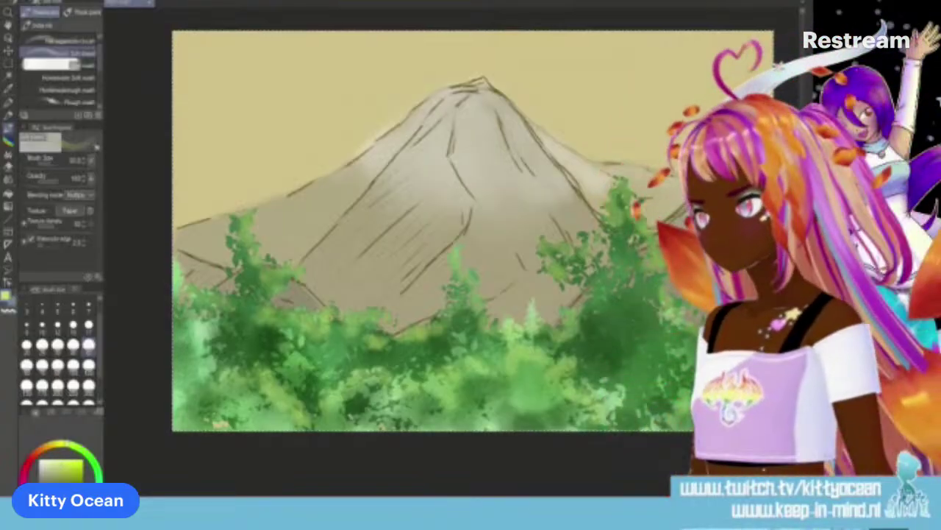
Step: Try dark purple shadows on the left trees and the canvas's lower left corner, and undo the strokes
key(x)
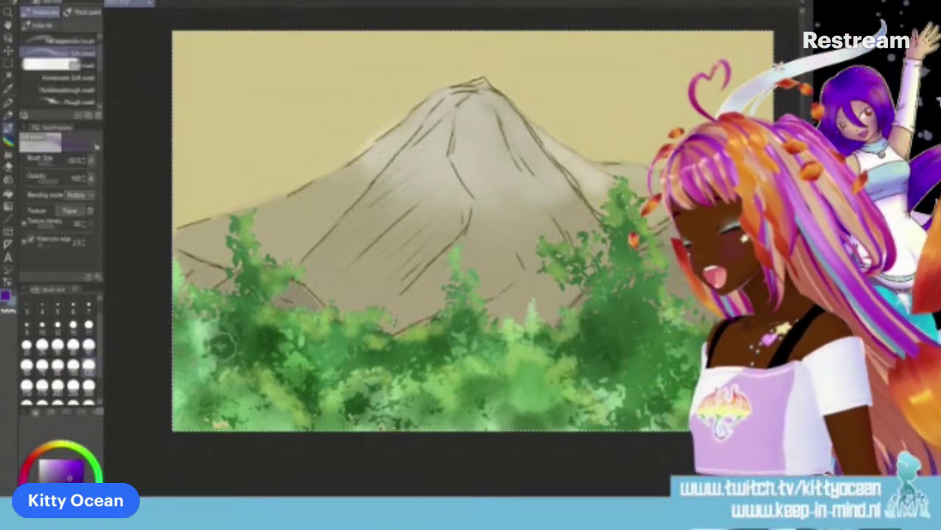
mouse_move(238, 332)
mouse_down()
mouse_move(273, 354)
mouse_move(246, 364)
mouse_up()
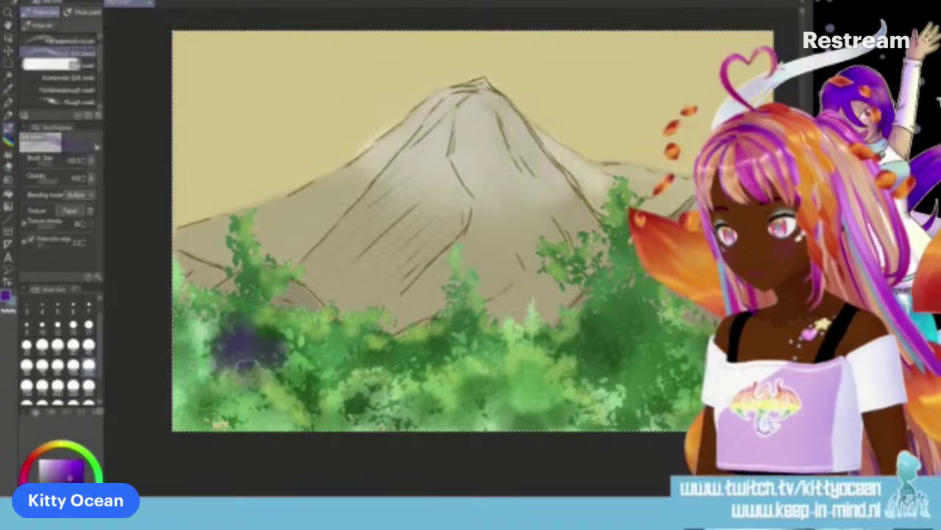
mouse_move(195, 382)
mouse_down()
mouse_move(214, 423)
mouse_move(250, 427)
mouse_up()
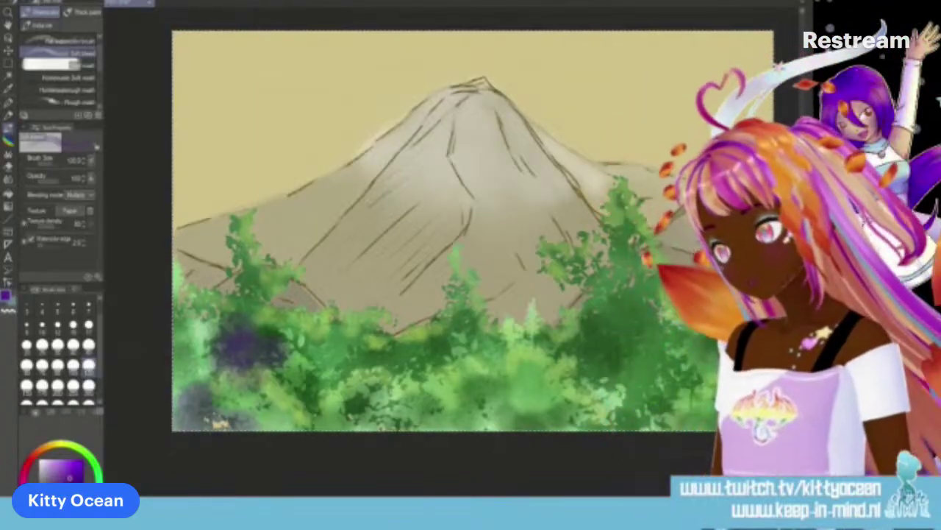
drag(221, 423, 180, 422)
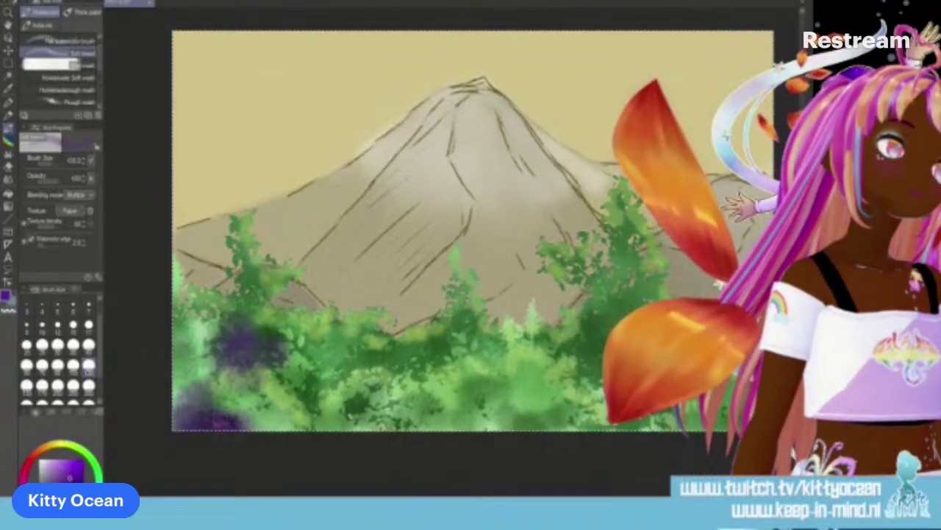
key(ctrl+z)
key(ctrl+z)
key(ctrl+z)
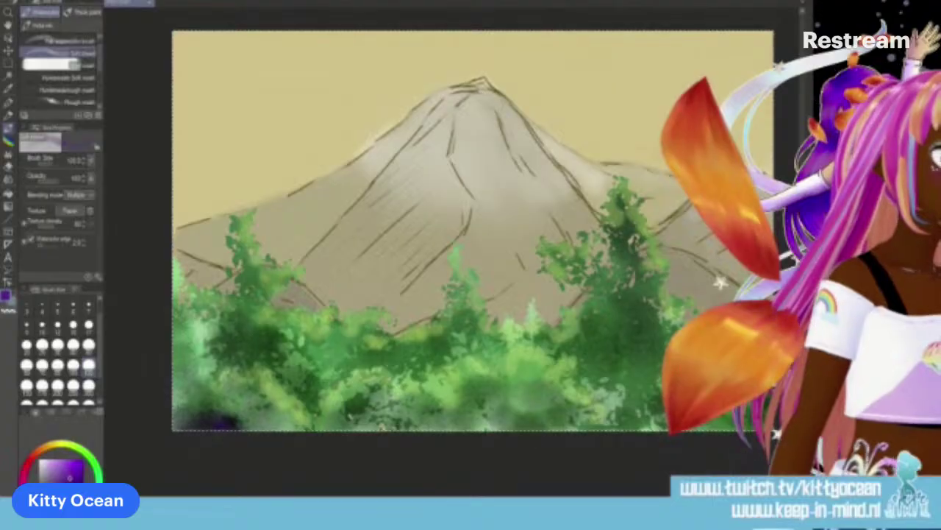
Step: Try a low-strength Gaussian blur on the green foreground foliage, and undo it
click(173, 1)
mouse_move(184, 19)
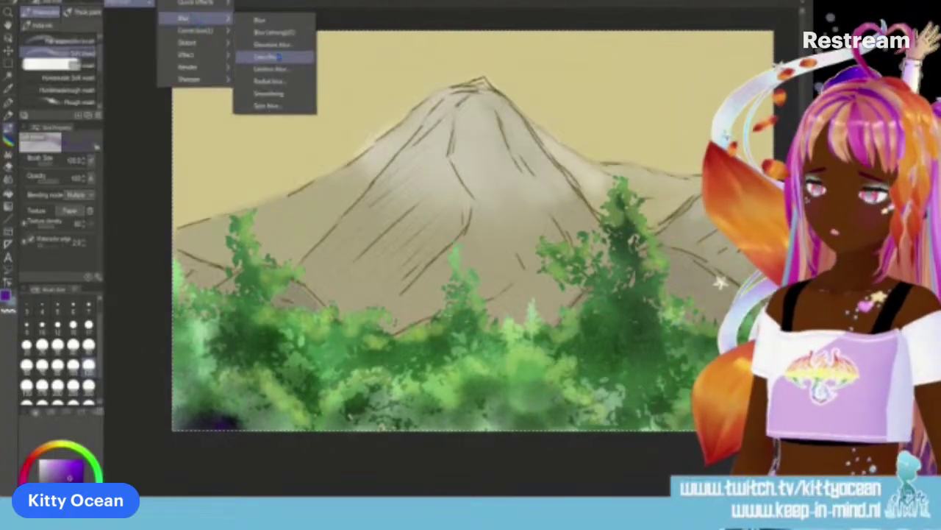
click(274, 45)
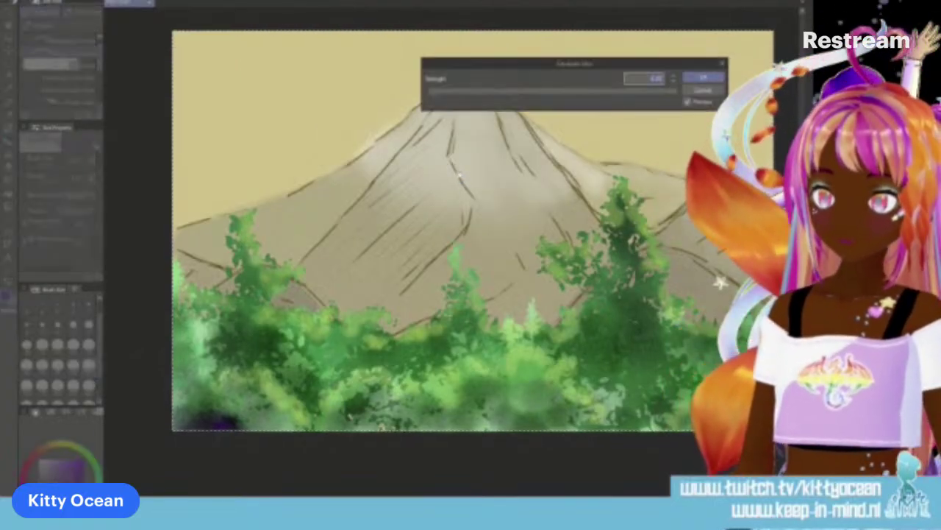
drag(457, 96, 443, 96)
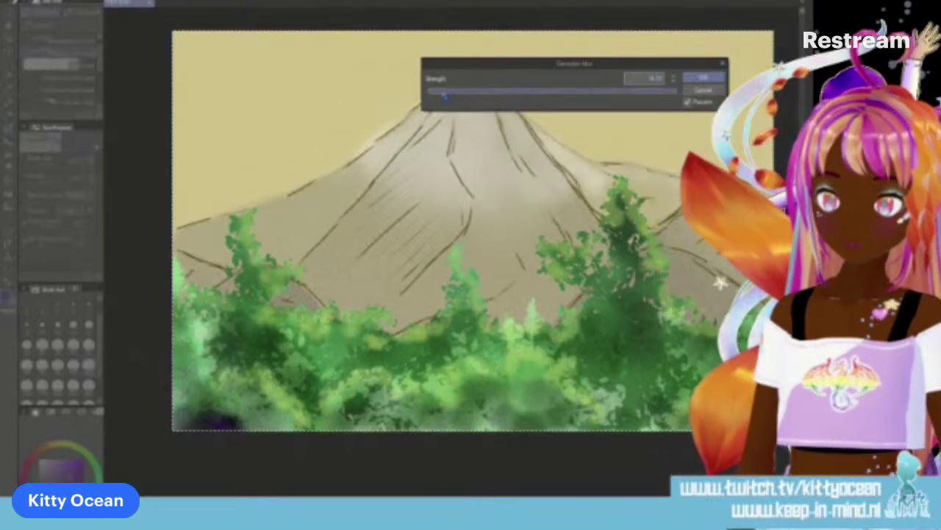
click(708, 78)
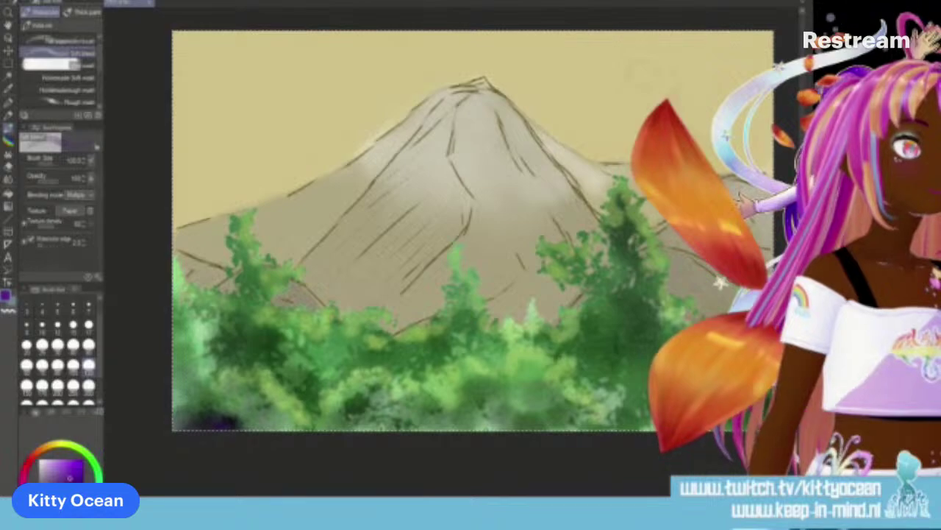
key(ctrl+z)
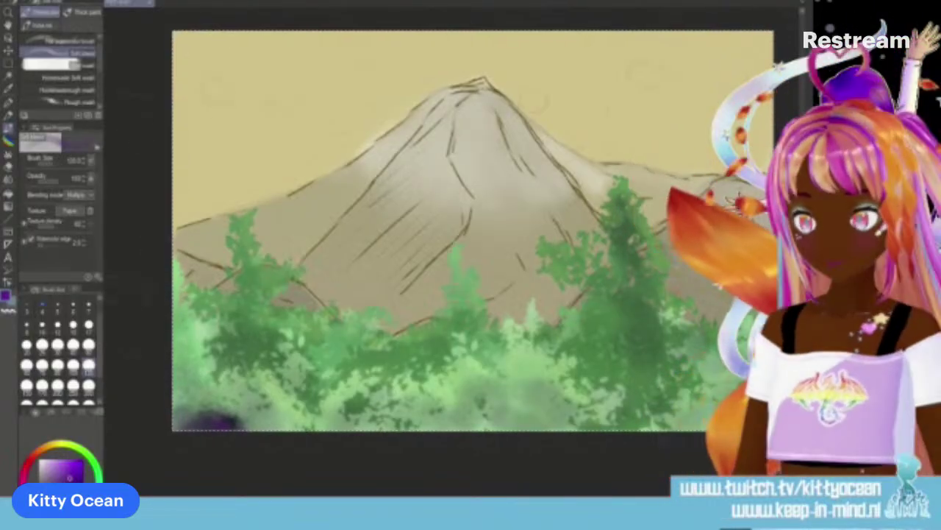
Step: Try filling the foliage with a flat orange-brown, and undo the fill
click(49, 447)
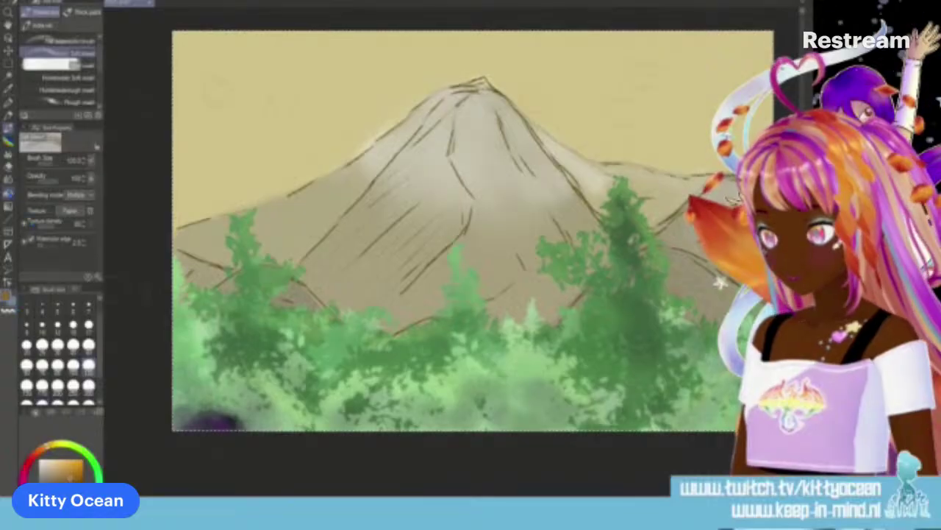
key(alt+Delete)
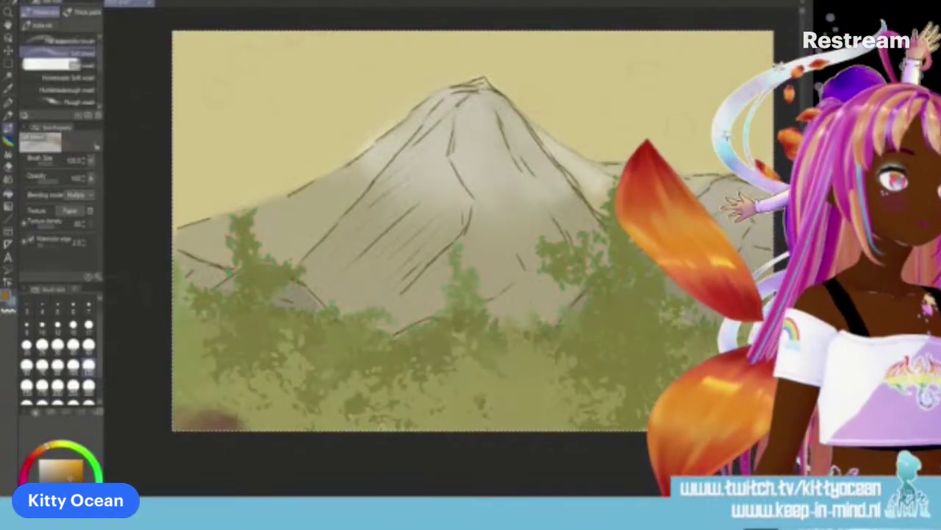
key(ctrl+z)
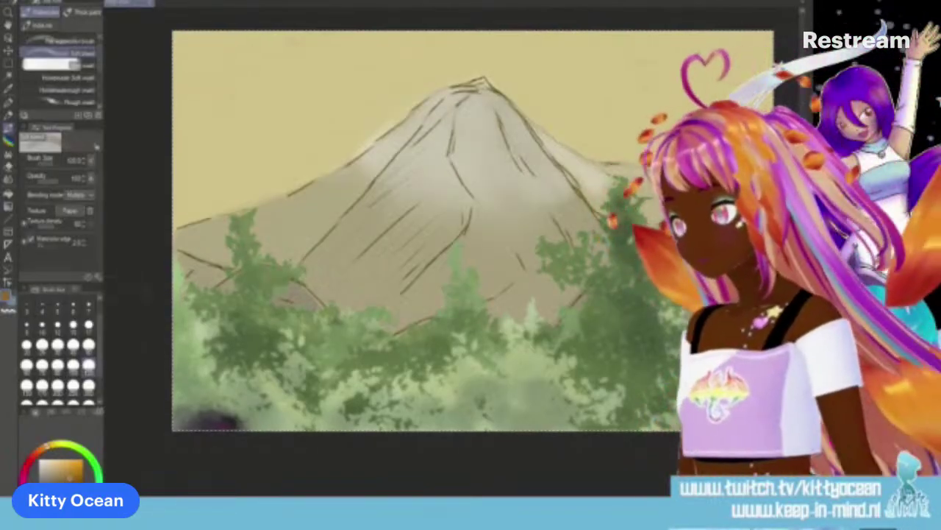
Step: Shift the foliage layer slightly to the left and stretch it horizontally to reach the canvas's right edge
click(8, 179)
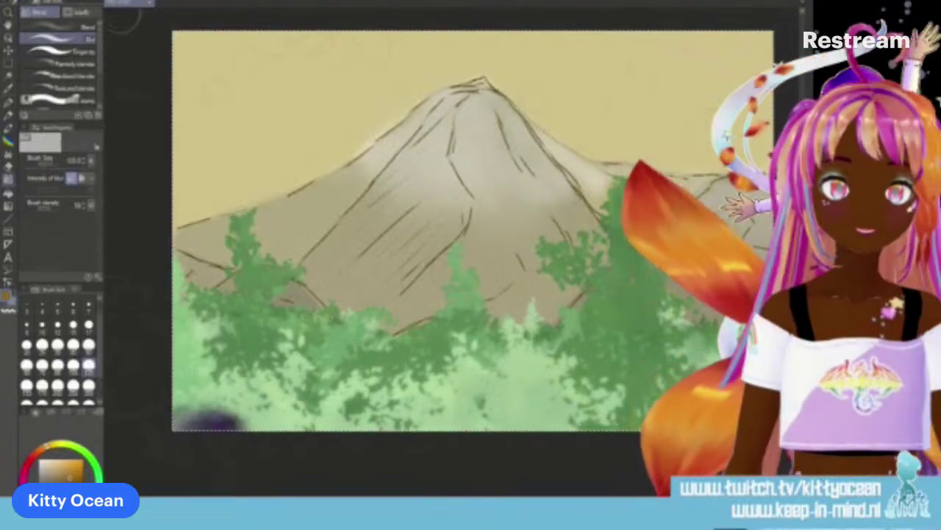
key(k)
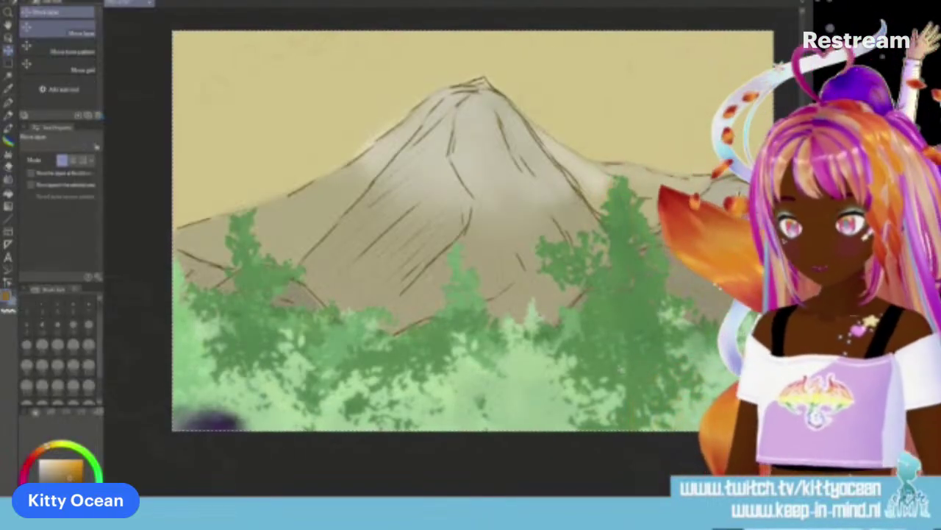
key(ctrl+z)
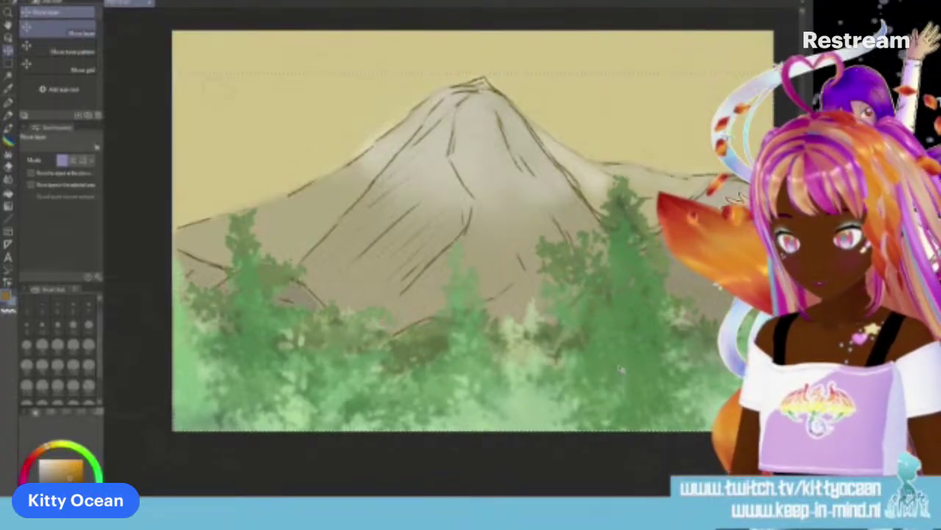
drag(618, 369, 563, 369)
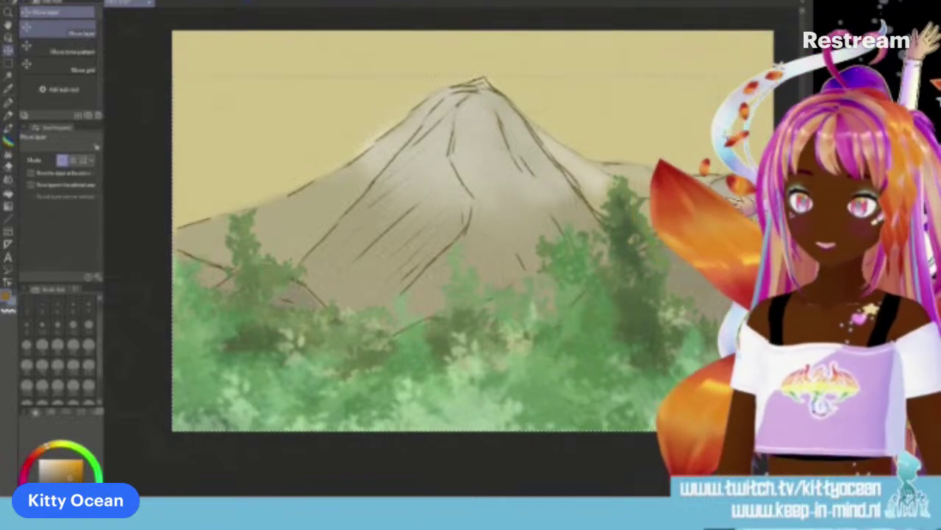
key(ctrl+t)
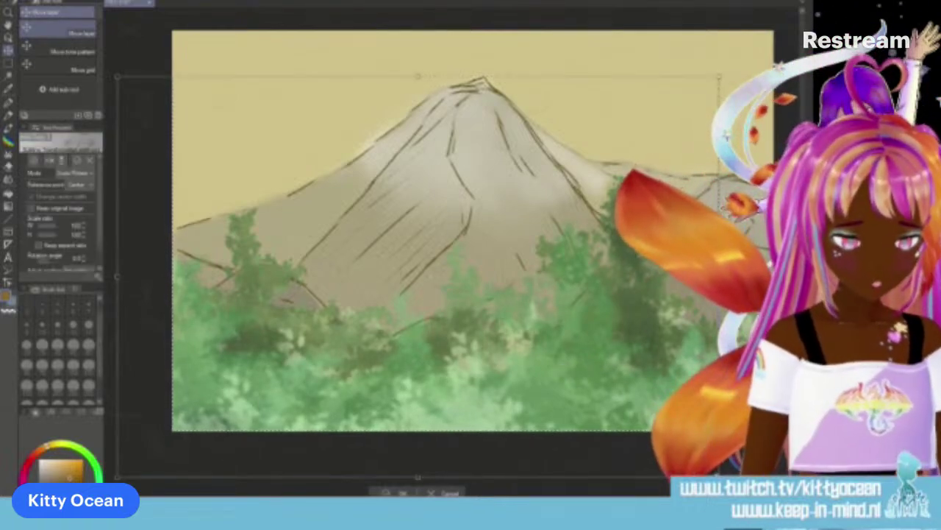
drag(719, 478, 774, 481)
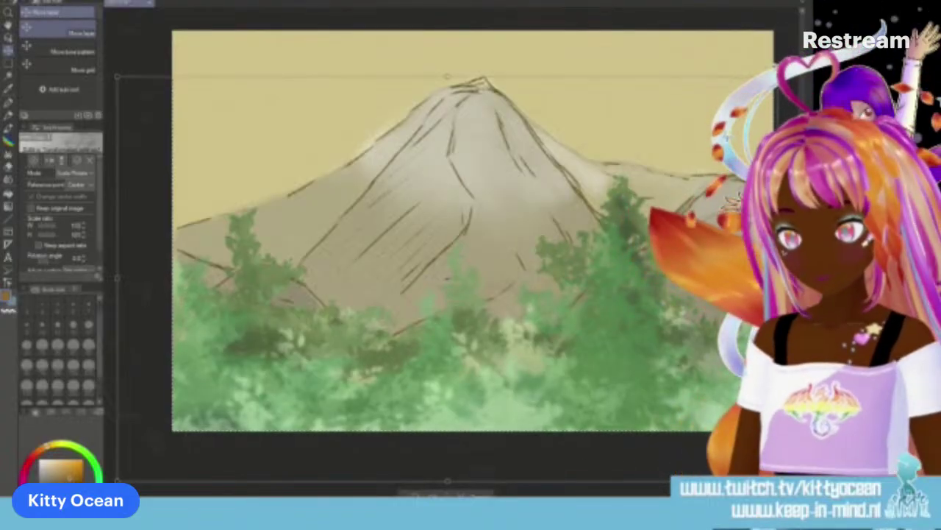
key(Return)
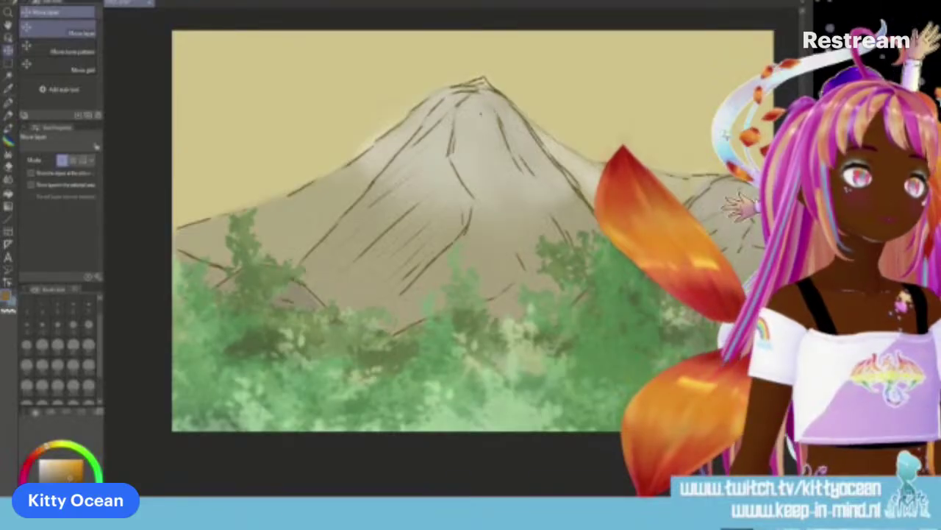
Step: Soften the mountain's pencil contour lines with a low-strength Gaussian blur
click(188, 1)
mouse_move(187, 17)
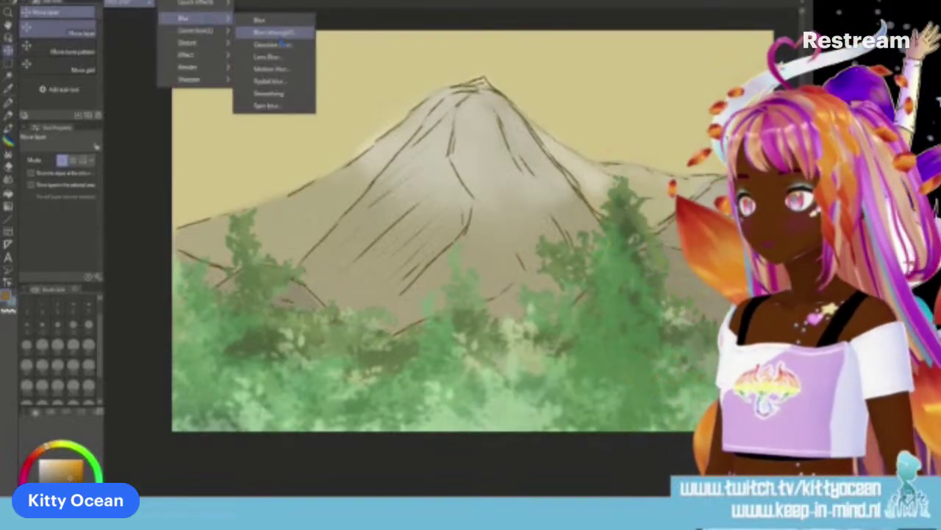
click(281, 44)
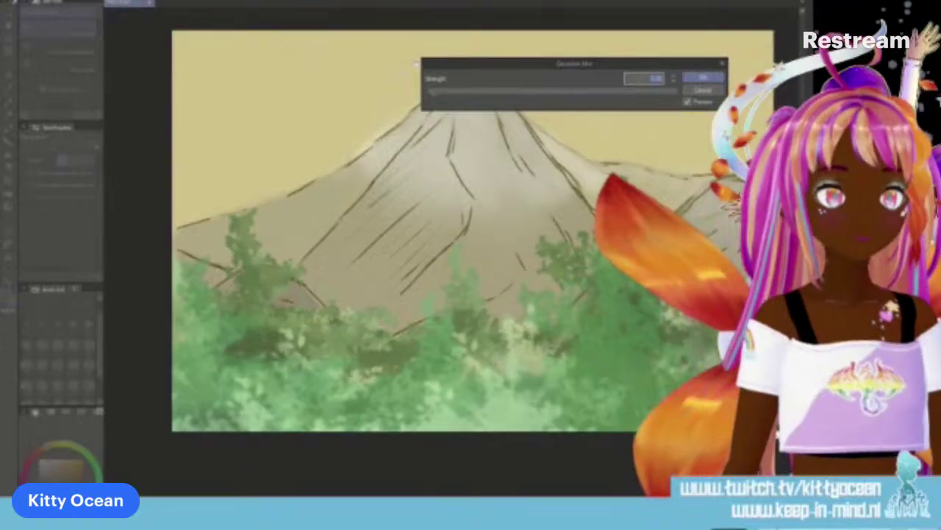
click(447, 94)
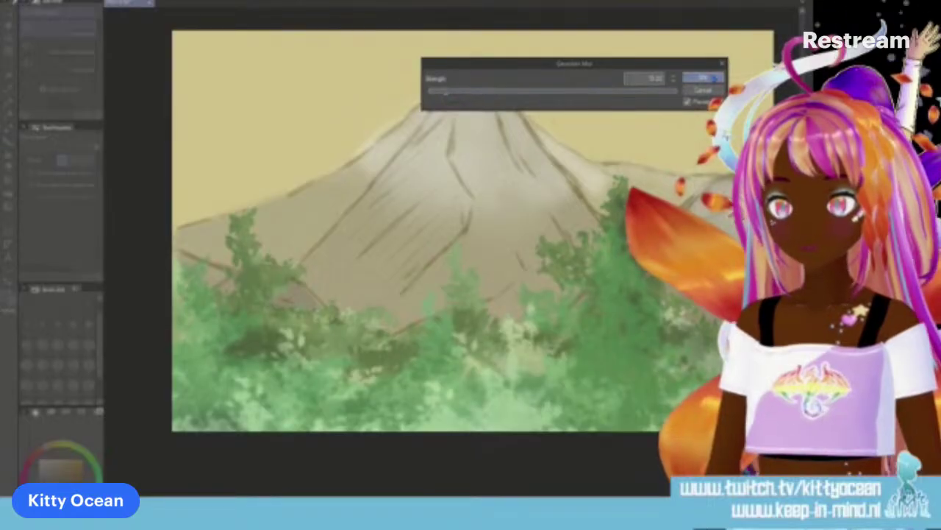
click(704, 78)
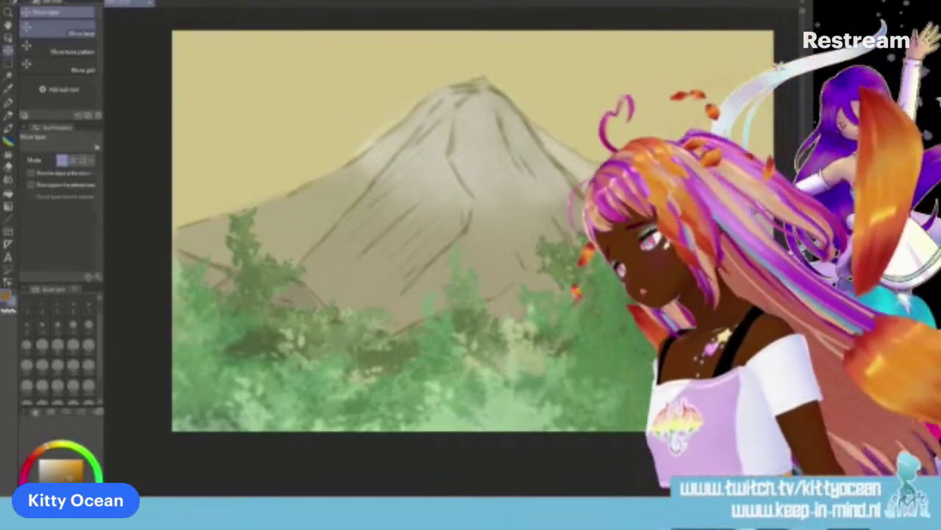
Step: Try a yellow Soft bleed stroke in Multiply mode across the lower sky and peak, and undo it
click(88, 504)
click(31, 503)
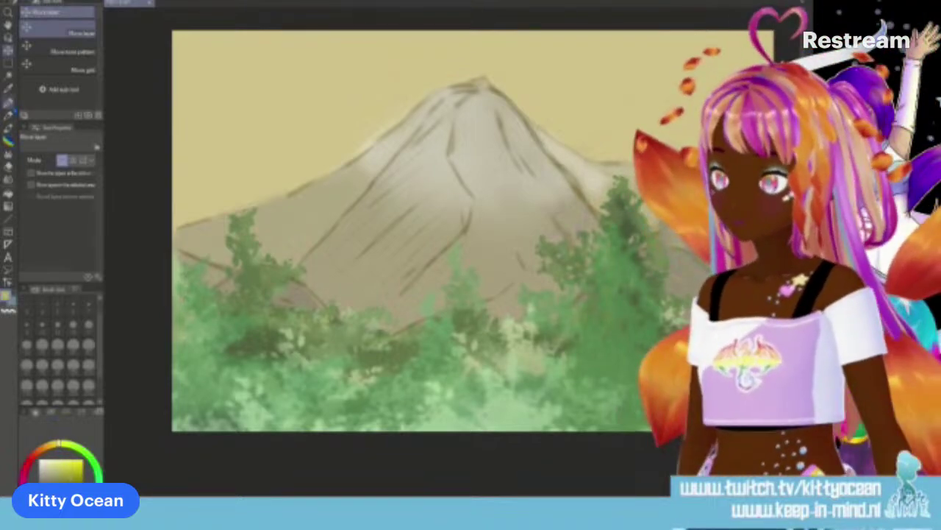
key(b)
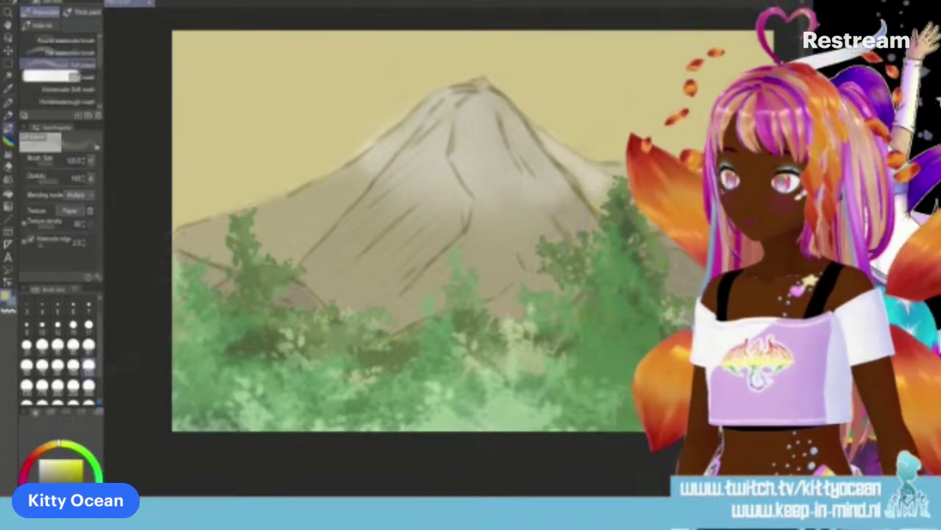
mouse_move(144, 210)
mouse_down()
mouse_move(240, 188)
mouse_move(377, 177)
mouse_move(507, 185)
mouse_move(581, 143)
mouse_up()
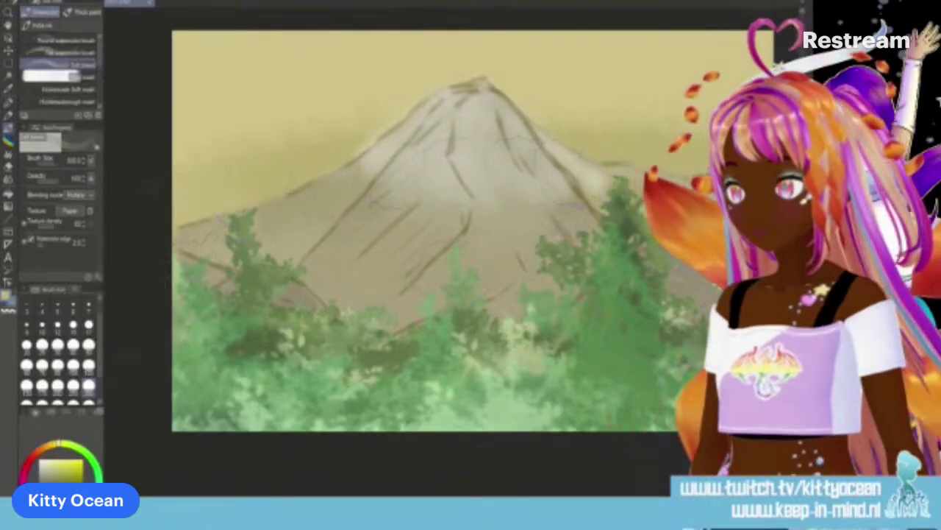
key(ctrl+z)
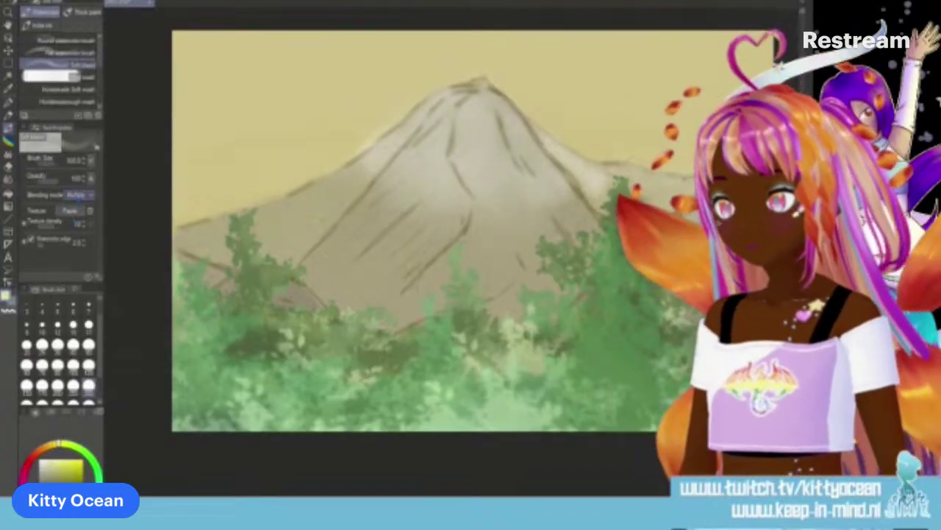
Step: Set the Soft bleed brush's blending mode to Normal and paint the sky pale yellow blending up into mint green
click(80, 195)
click(72, 205)
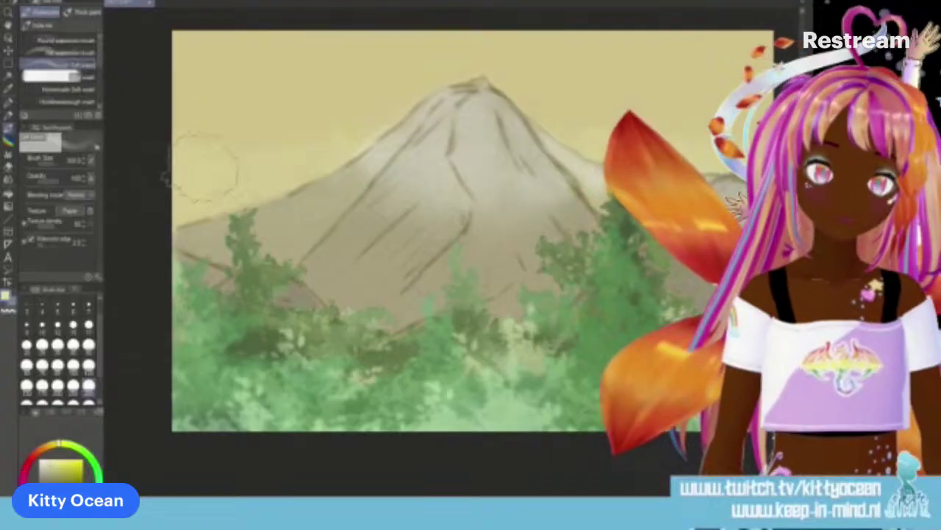
drag(202, 168, 612, 131)
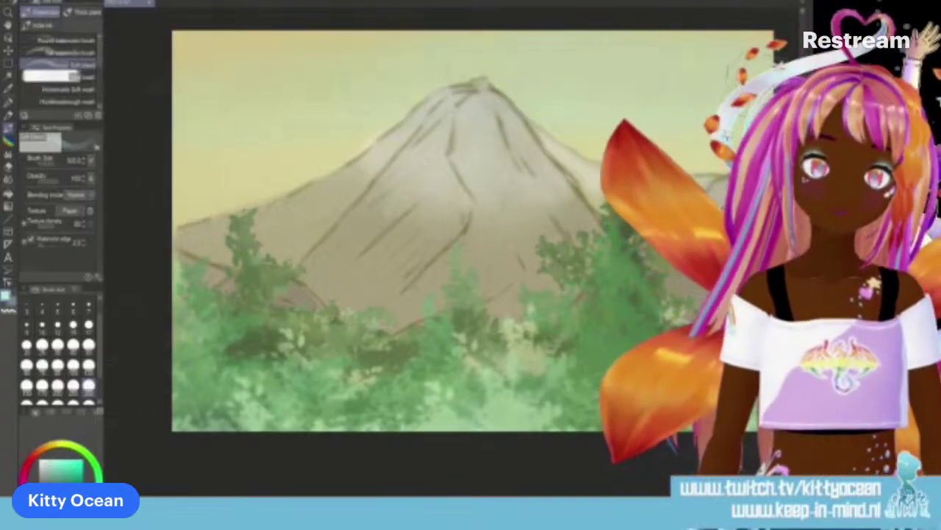
mouse_move(760, 71)
mouse_down()
mouse_move(588, 59)
mouse_move(144, 60)
mouse_move(758, 42)
mouse_up()
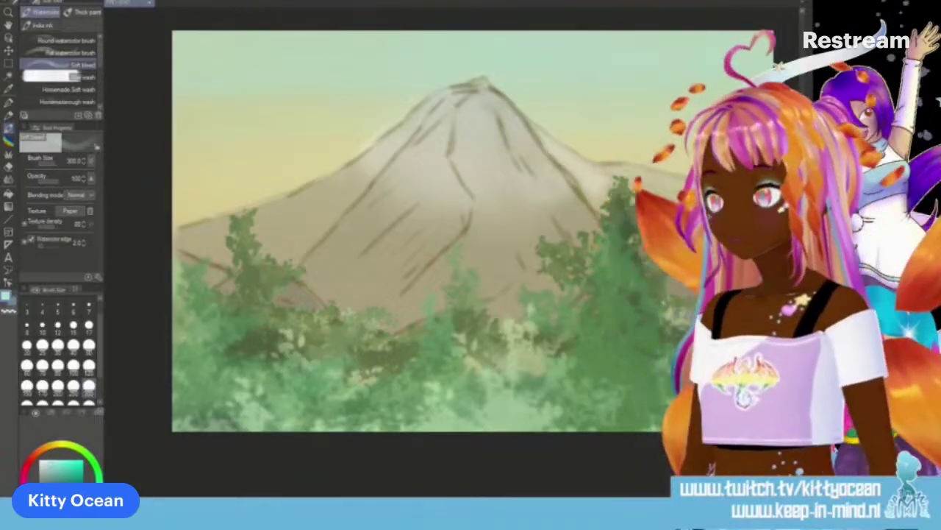
Step: Paint white clouds around the mountain's peak and across the upper sky, and mist along the forest's lower edge with the Cloud brush
click(8, 154)
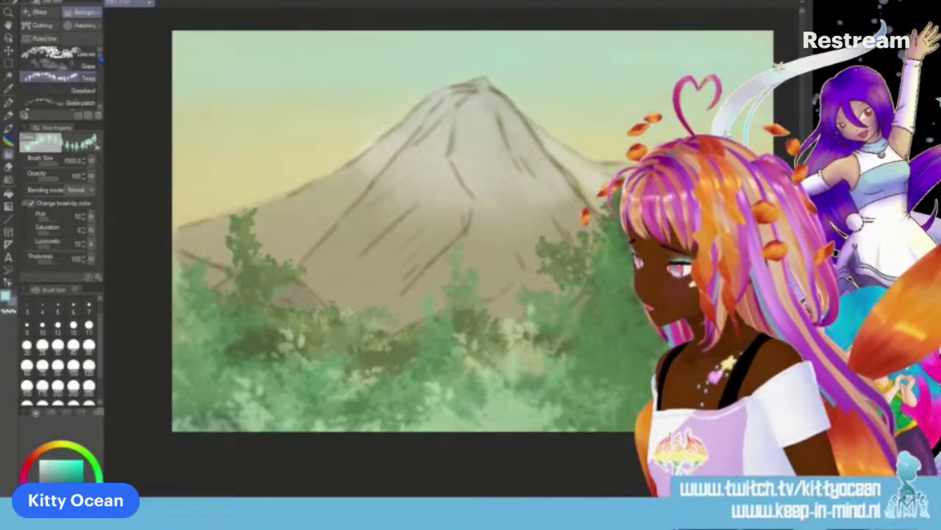
scroll(59, 74, down, 3)
click(59, 83)
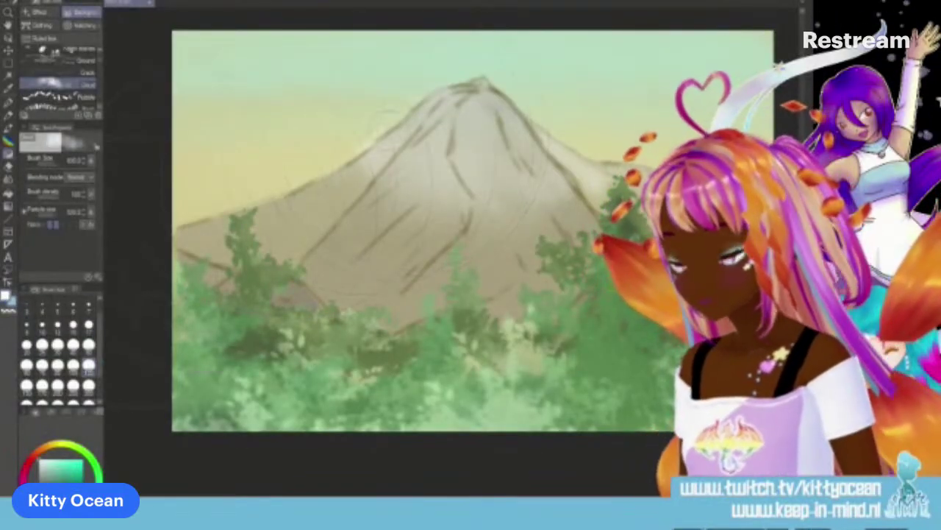
mouse_move(375, 119)
mouse_down()
mouse_move(592, 120)
mouse_move(598, 153)
mouse_up()
drag(397, 118, 300, 142)
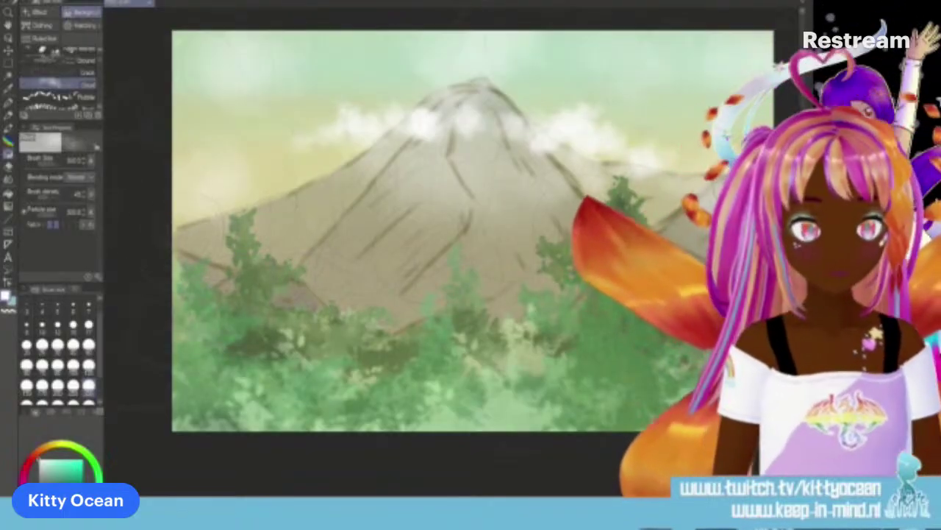
mouse_move(198, 419)
mouse_down()
mouse_move(498, 453)
mouse_move(589, 441)
mouse_move(147, 441)
mouse_move(159, 443)
mouse_up()
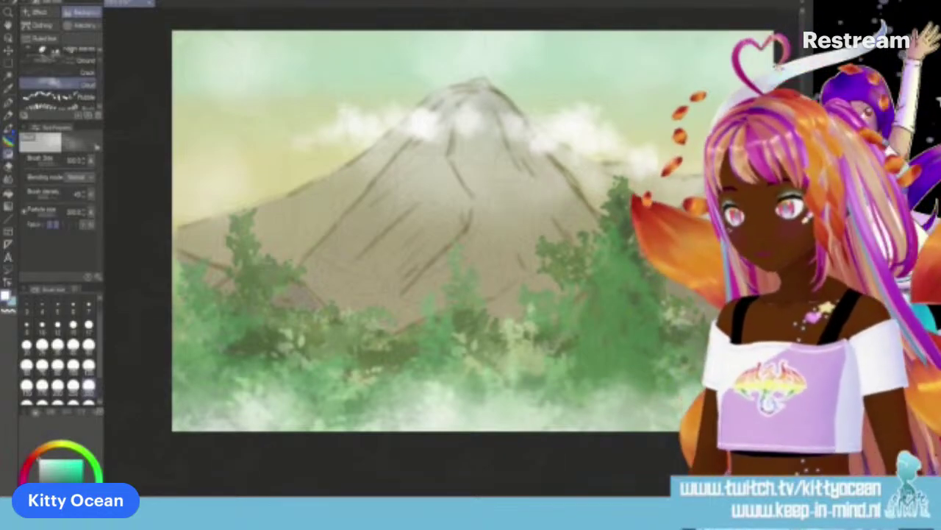
Step: Strengthen the mountain's ridge lines and slope hatching in brown with a pencil at brush size 50
key(b)
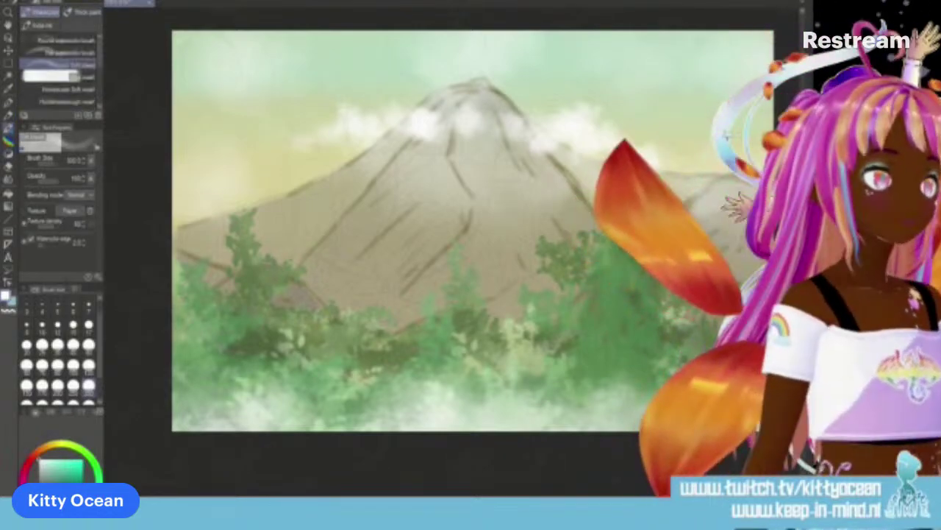
click(45, 447)
click(64, 477)
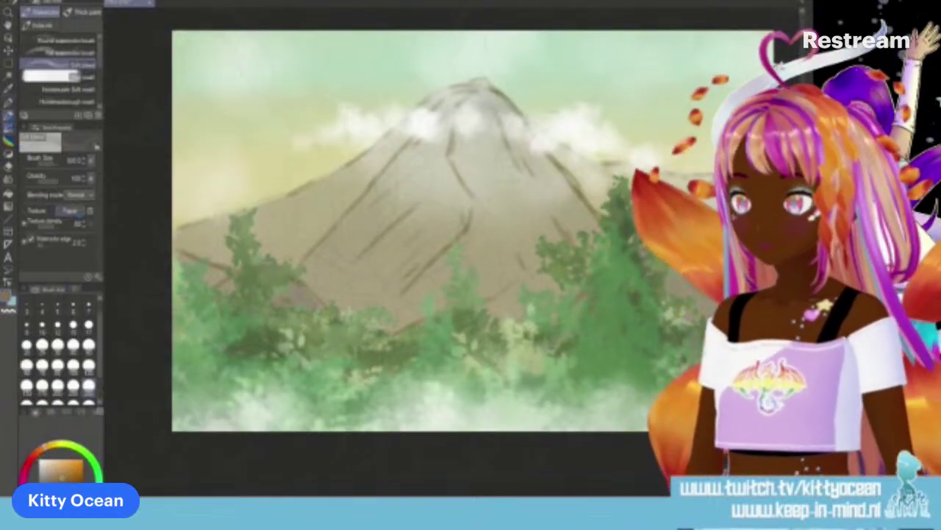
key(p)
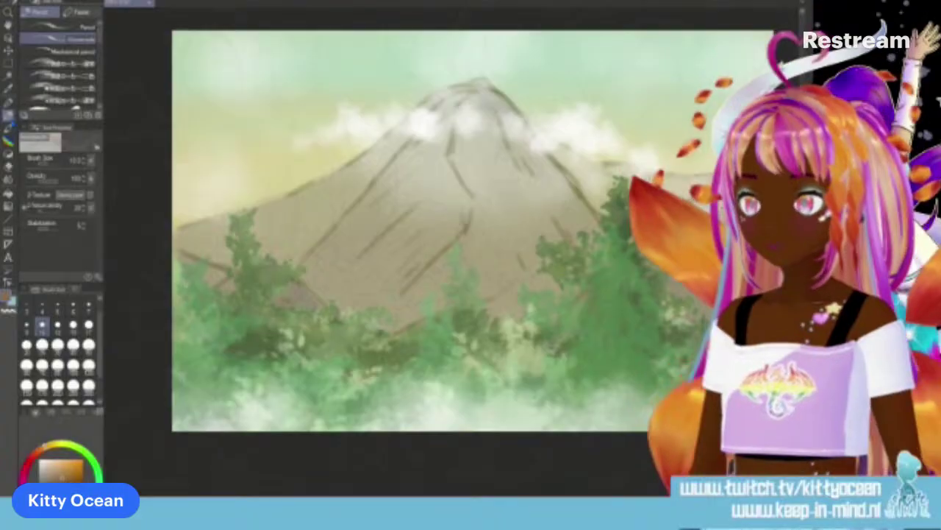
click(88, 344)
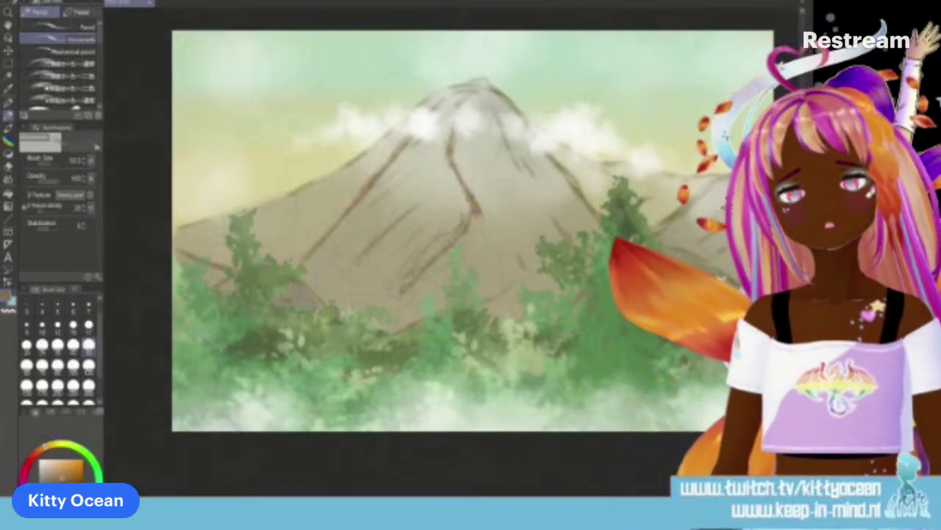
drag(445, 257, 390, 310)
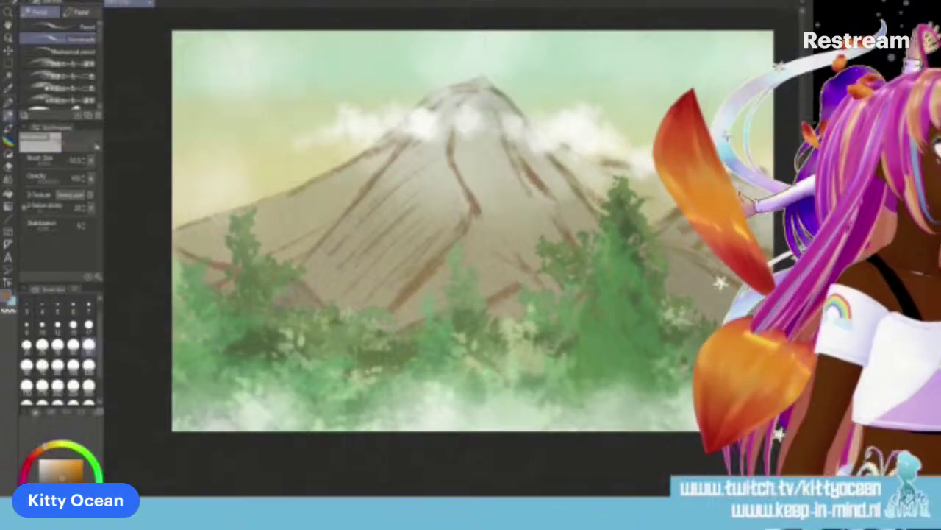
Step: Undo the last reddish-brown contour edits and shade the mountain's central and lower-left slopes brown with the Soft bleed brush at size 100
key(ctrl+z)
key(ctrl+z)
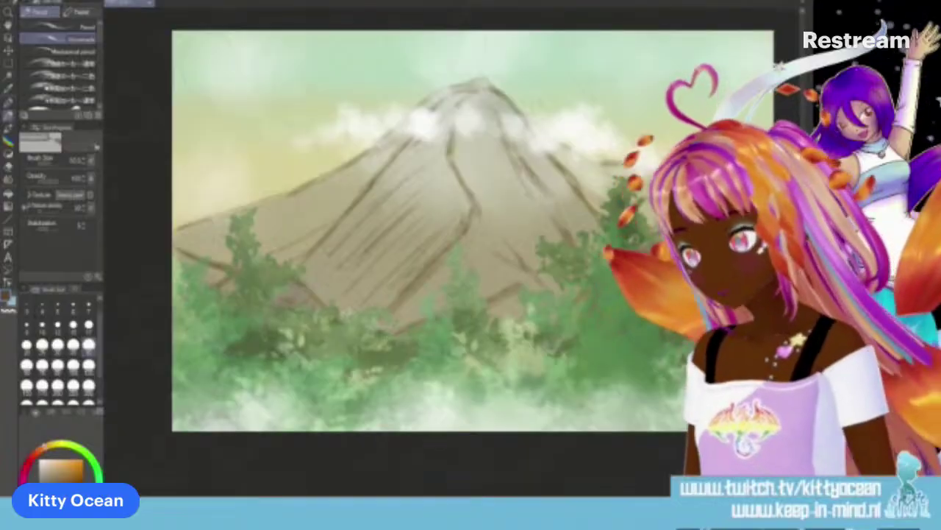
click(8, 129)
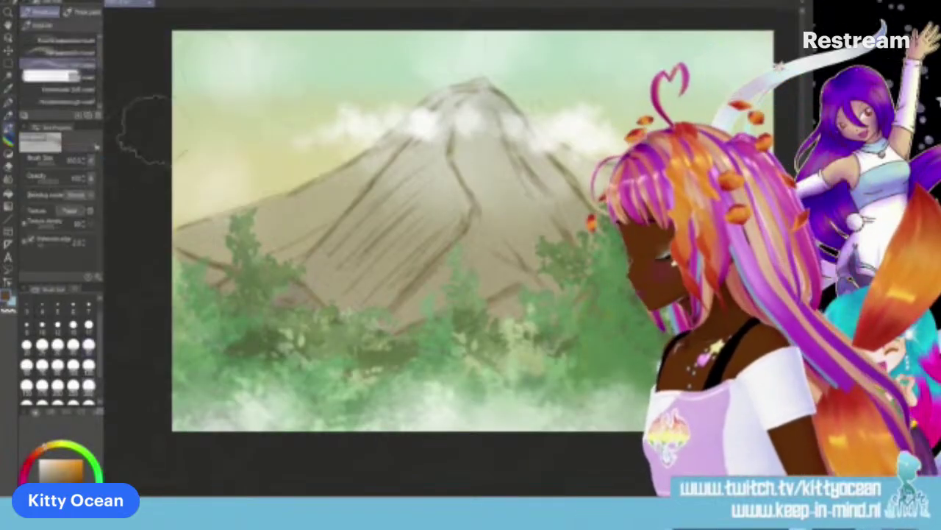
click(88, 365)
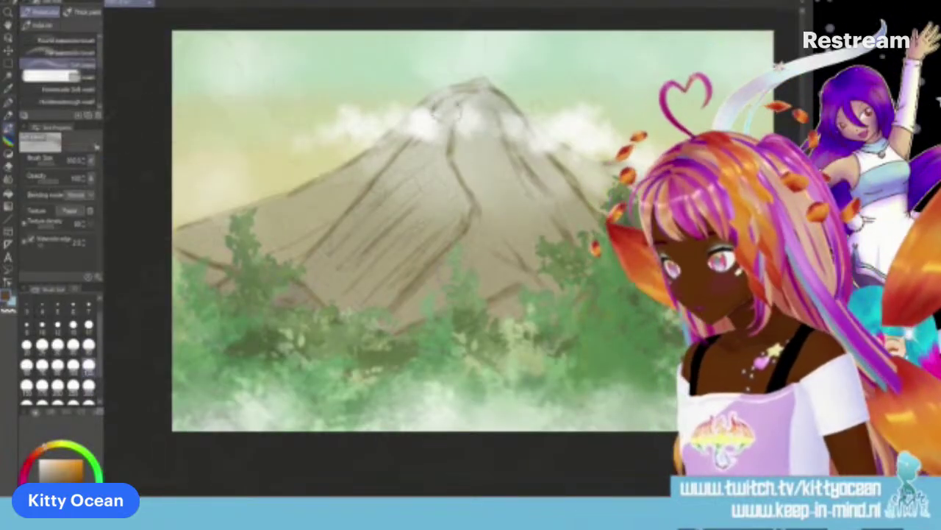
drag(454, 103, 406, 195)
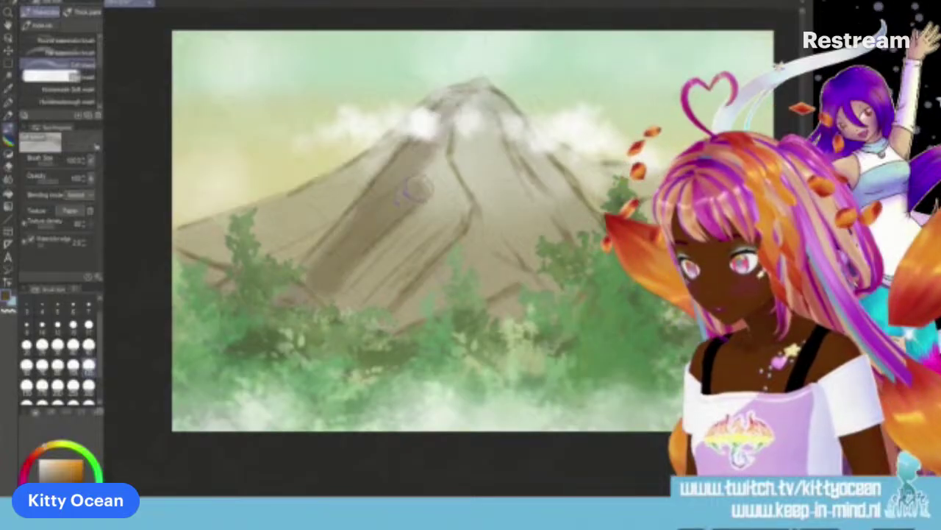
drag(457, 147, 406, 195)
mouse_move(435, 171)
mouse_down()
mouse_move(368, 283)
mouse_move(324, 257)
mouse_up()
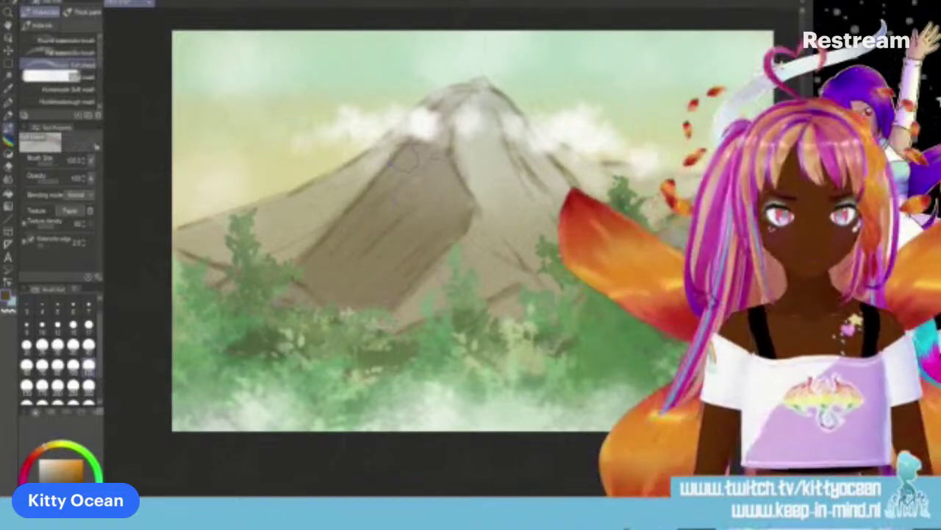
drag(195, 249, 301, 250)
mouse_move(203, 229)
mouse_down()
mouse_move(272, 246)
mouse_move(243, 277)
mouse_up()
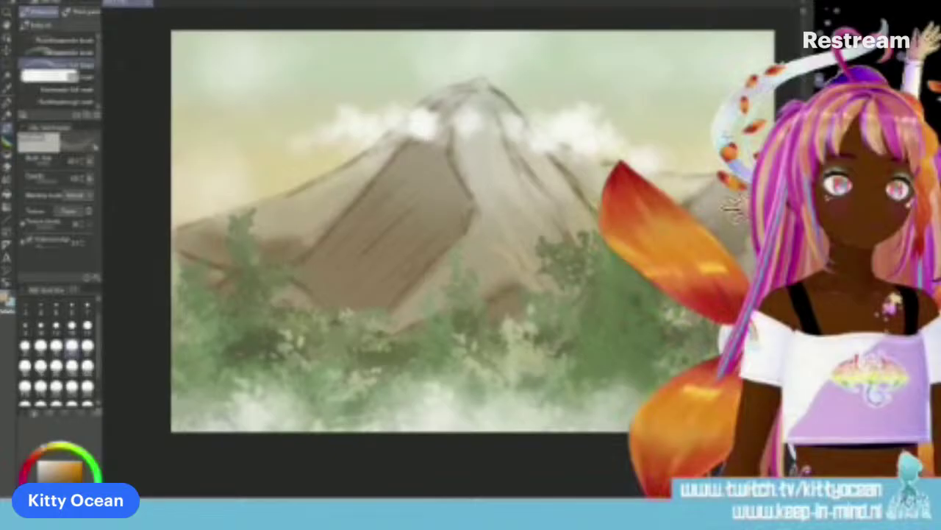
Step: Copy the pastel pink and turquoise marble texture into the mountain painting and rotate it a quarter turn clockwise over the whole canvas
key(ctrl+Tab)
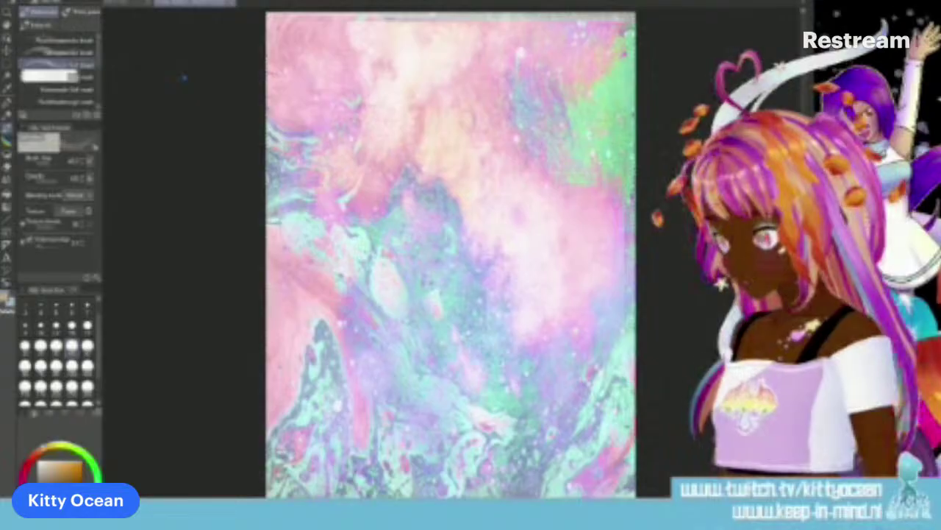
key(ctrl+Tab)
scroll(183, 84, down, 2)
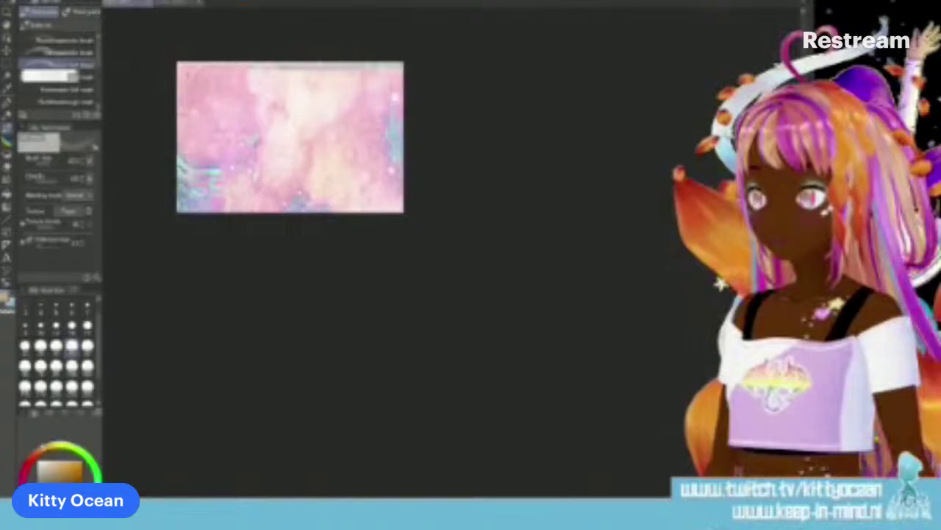
key(ctrl+Tab)
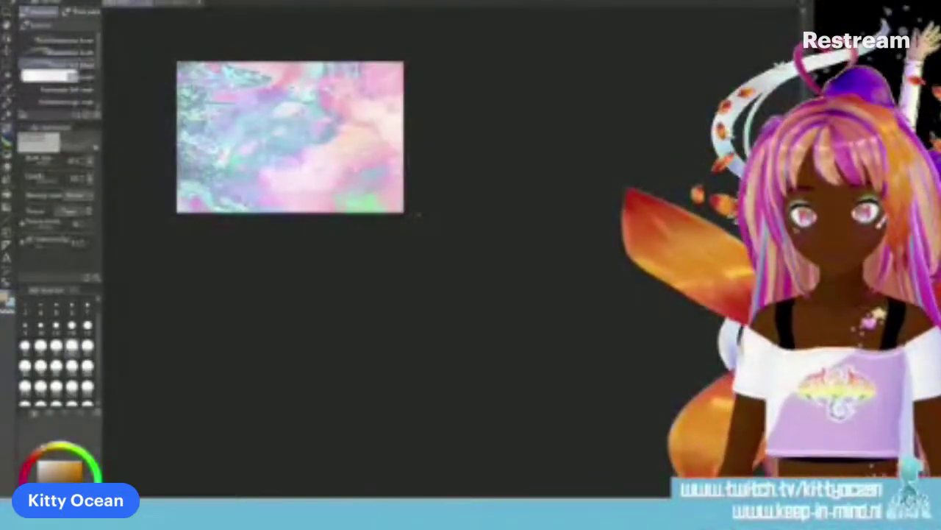
scroll(291, 221, up, 4)
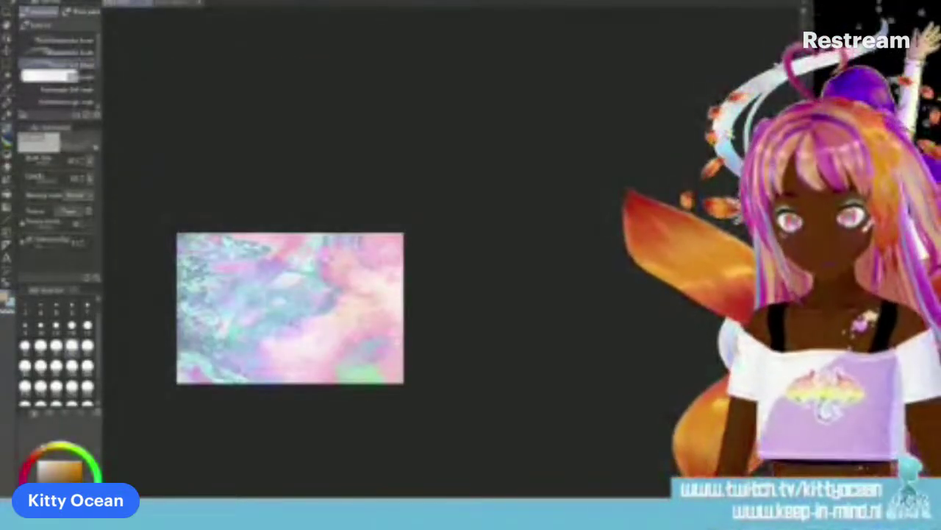
scroll(419, 309, left, 5)
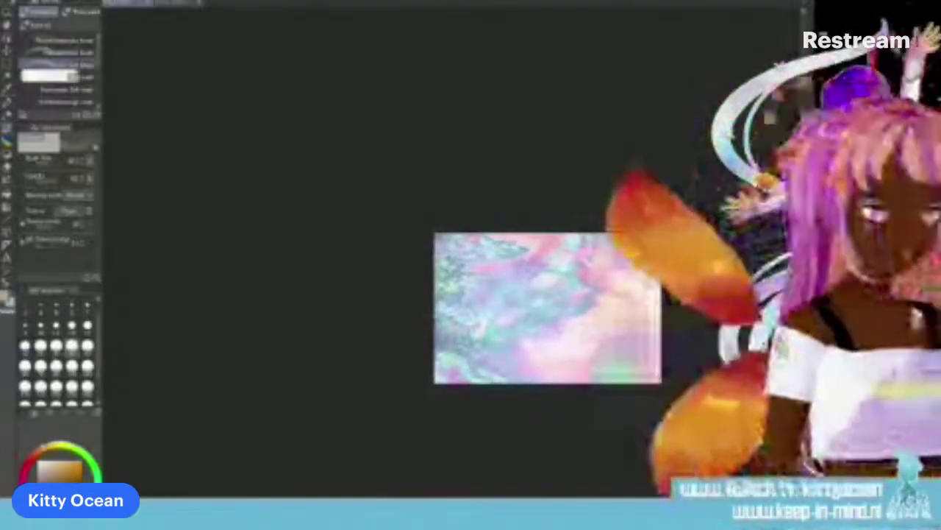
scroll(569, 383, up, 3)
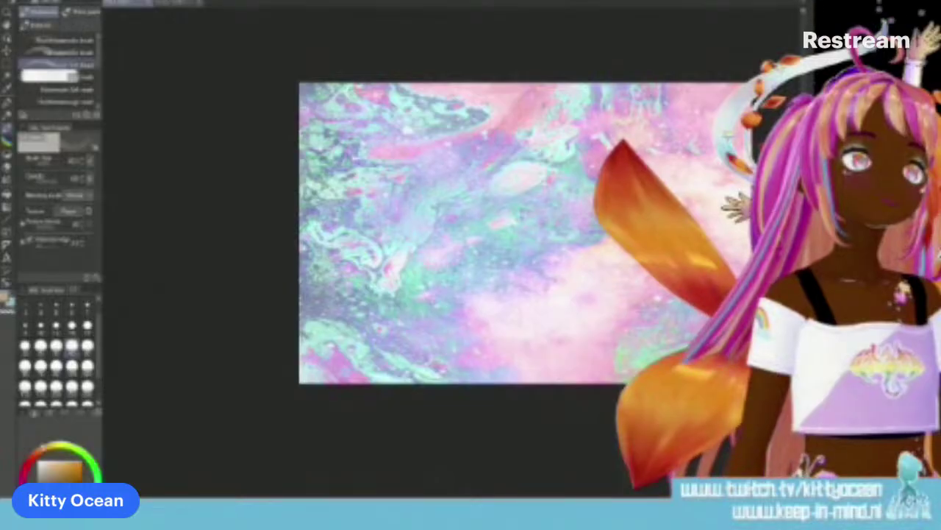
Step: Restrict the marble texture to the mountain and soften it into a subtle rock surface with a Hue/Saturation/Luminosity adjustment
key(ctrl+z)
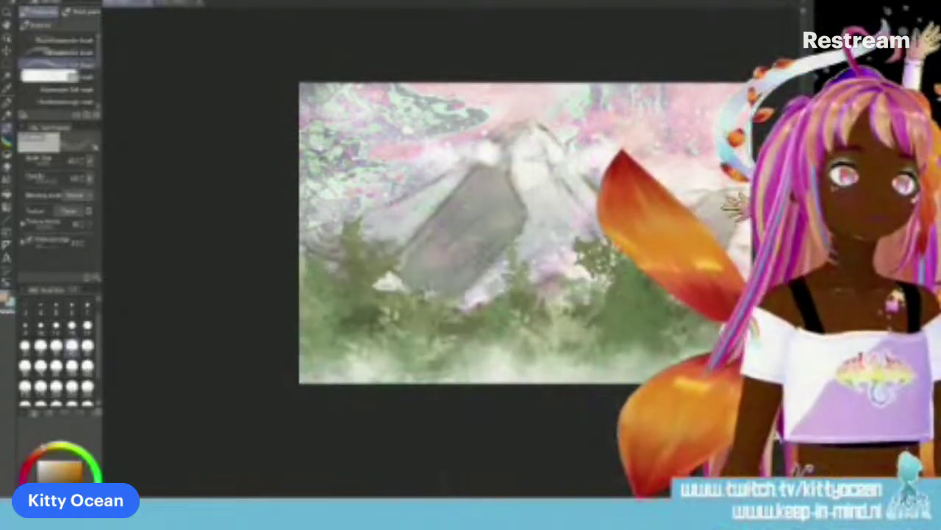
key(ctrl+z)
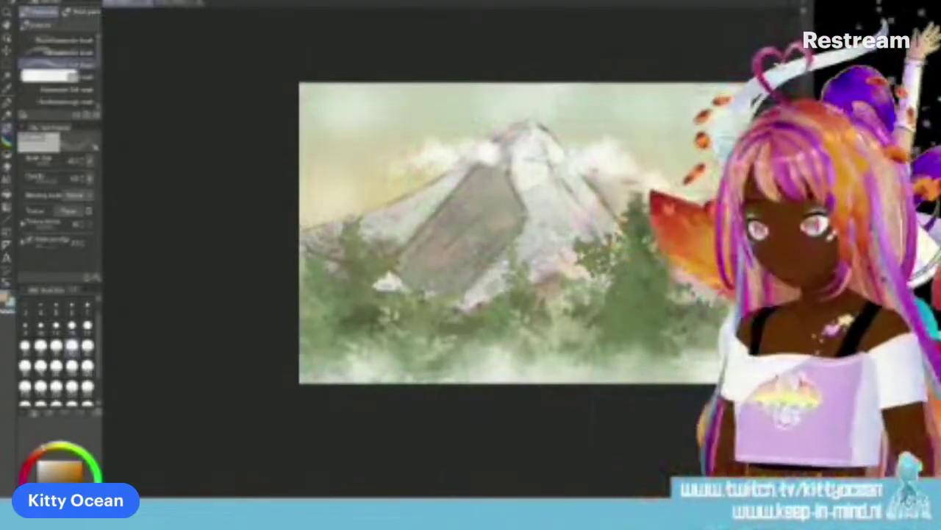
key(ctrl+z)
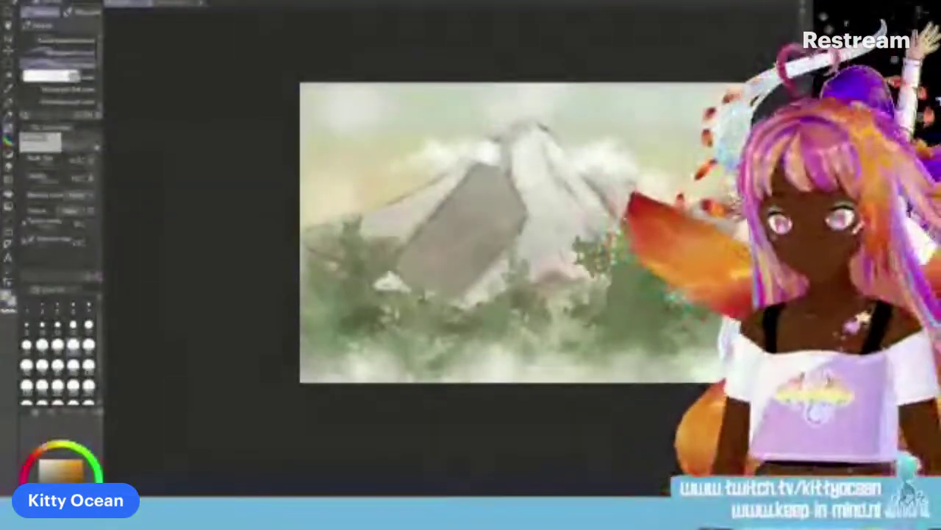
key(ctrl+u)
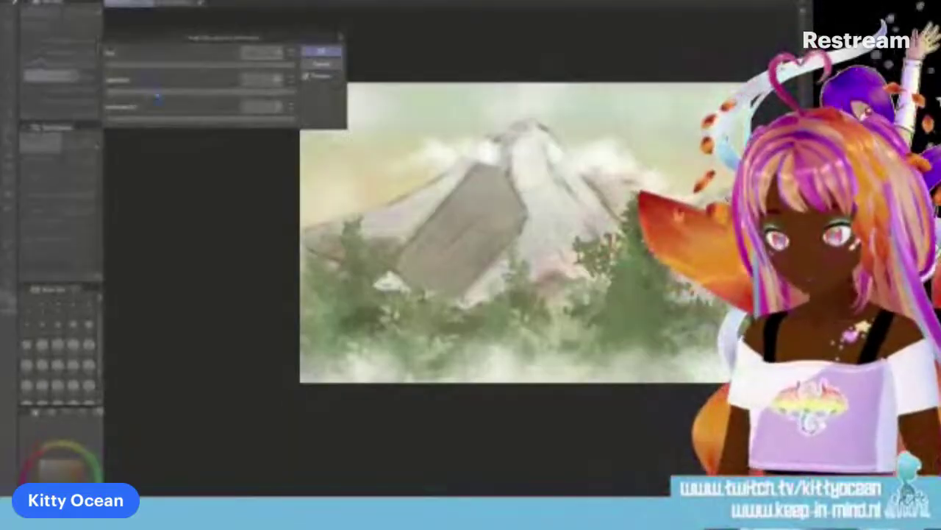
click(321, 51)
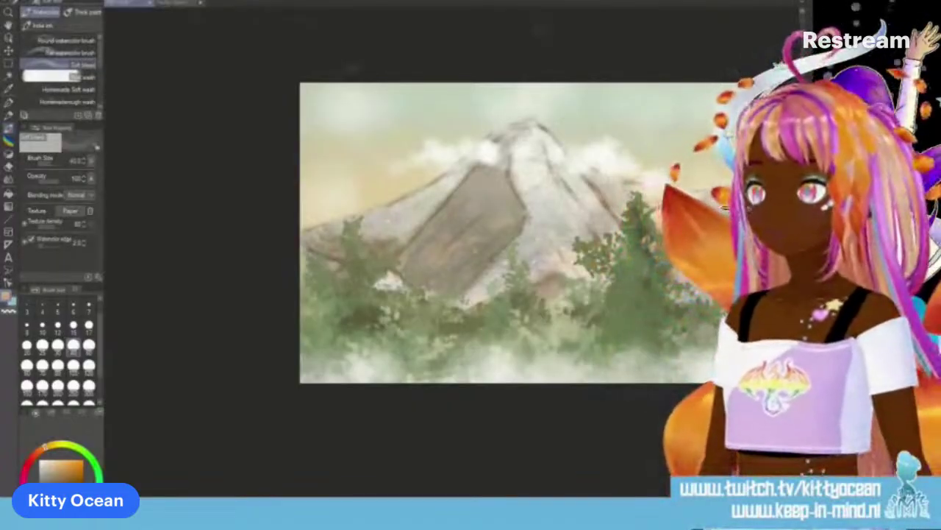
key(ctrl+shift+t)
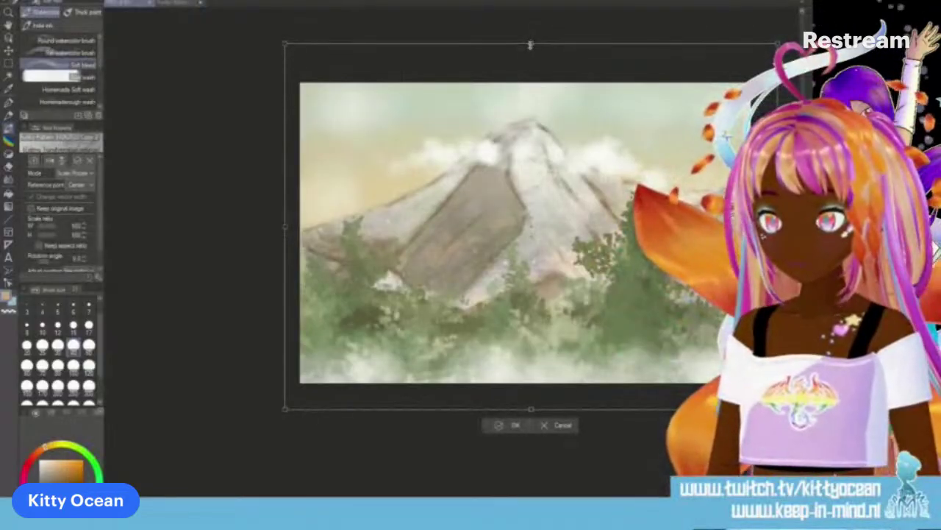
key(Return)
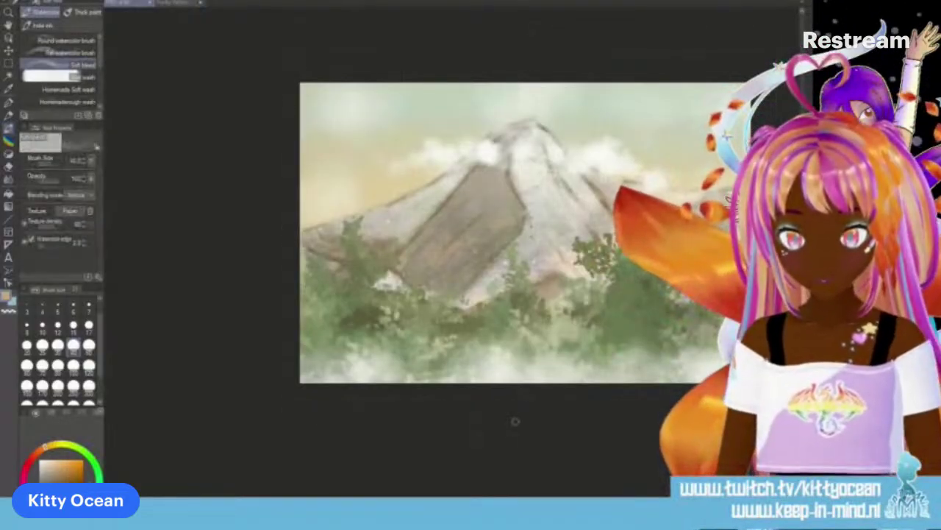
drag(529, 232, 462, 232)
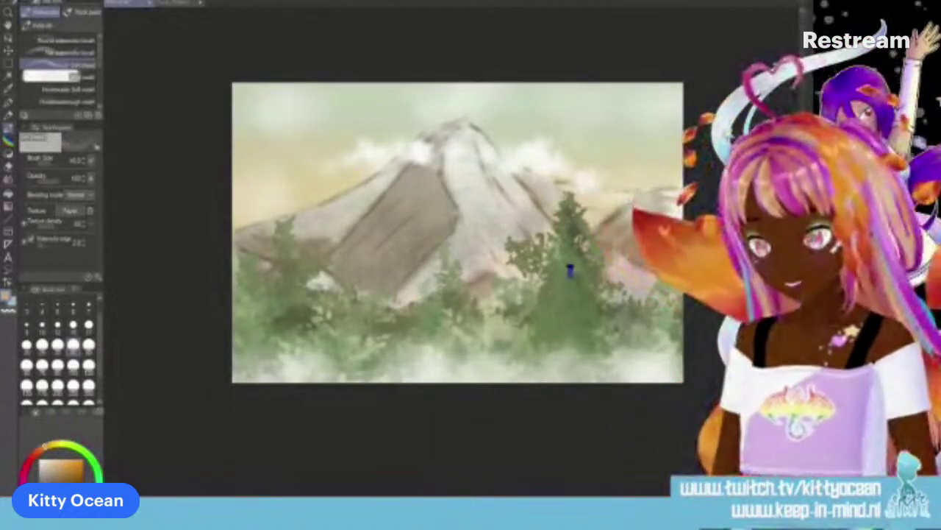
Step: Copy the entire green veined marble texture into the painting and restrict it to the forest area
key(ctrl+Tab)
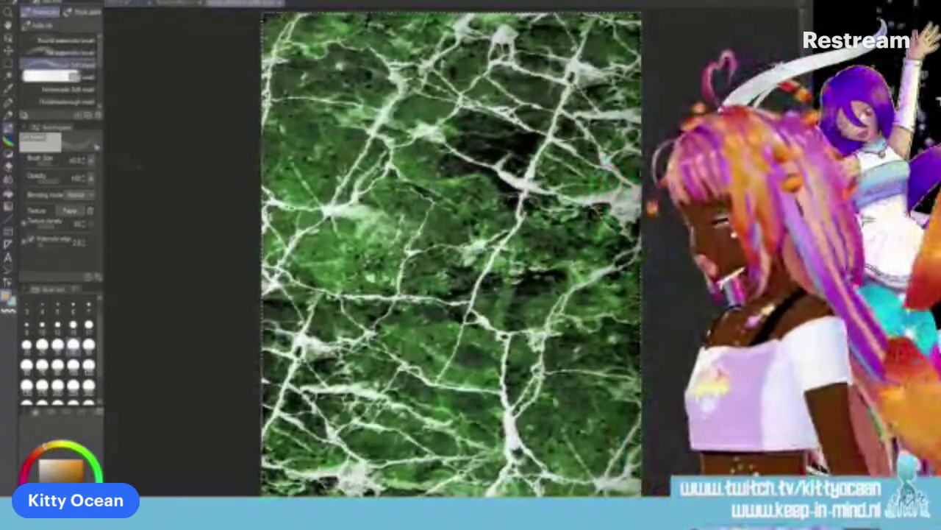
key(ctrl+Tab)
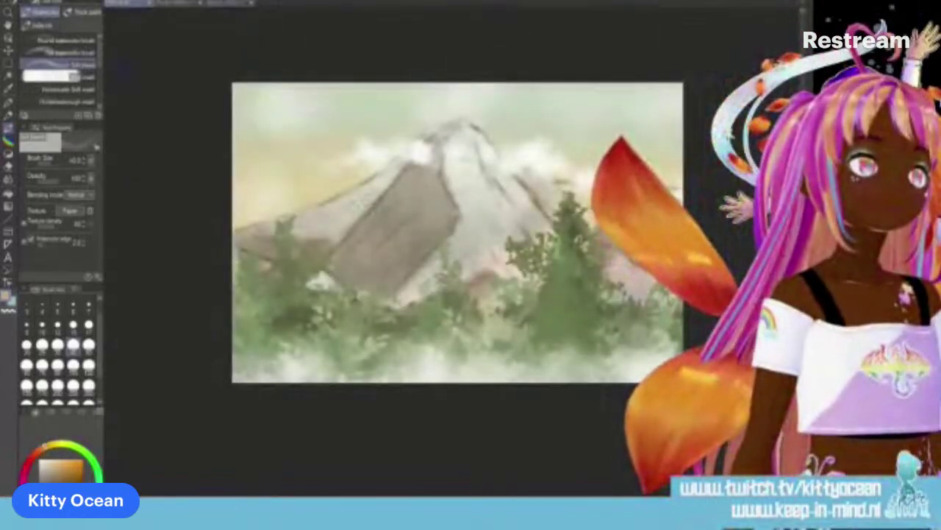
key(ctrl+Tab)
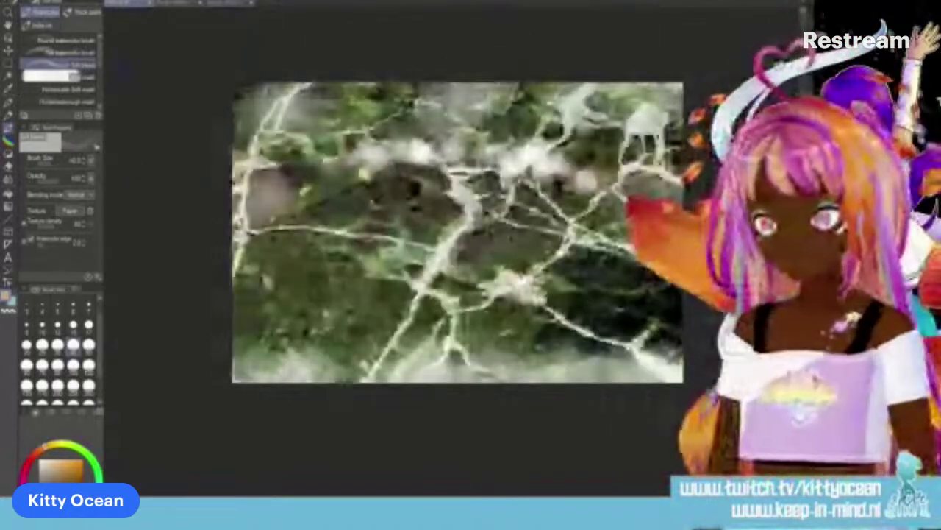
key(ctrl+Tab)
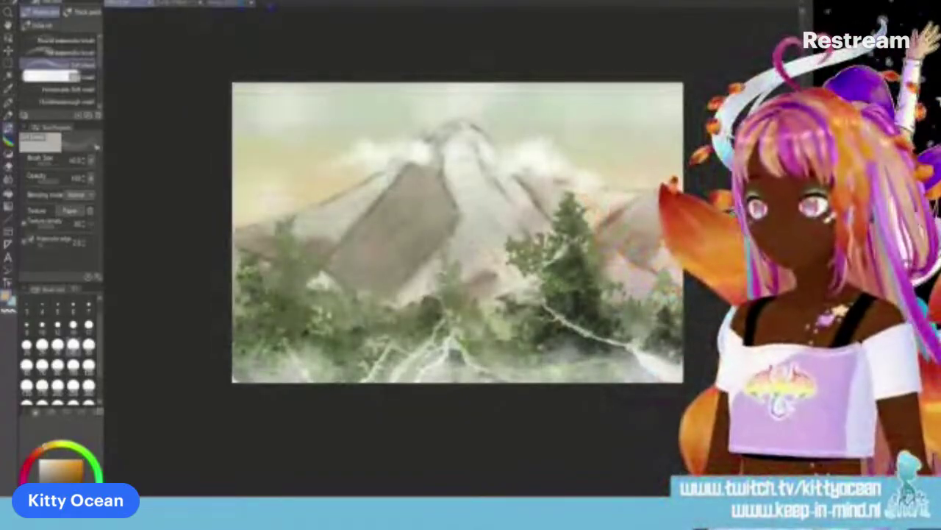
Step: Rotate and rescale the green veined texture so it spans the full width of the forest along the canvas's lower half
key(ctrl+t)
drag(233, 81, 597, 320)
drag(759, 406, 385, 283)
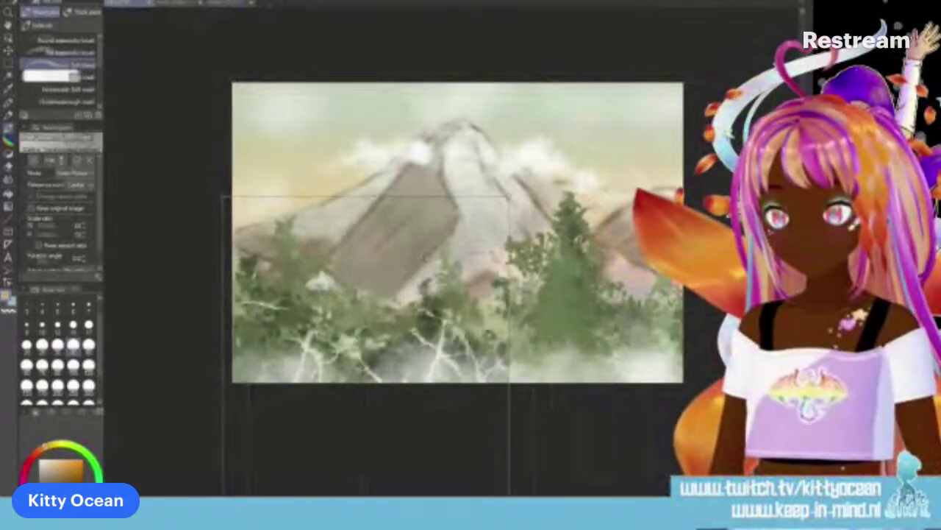
drag(515, 441, 574, 412)
key(Escape)
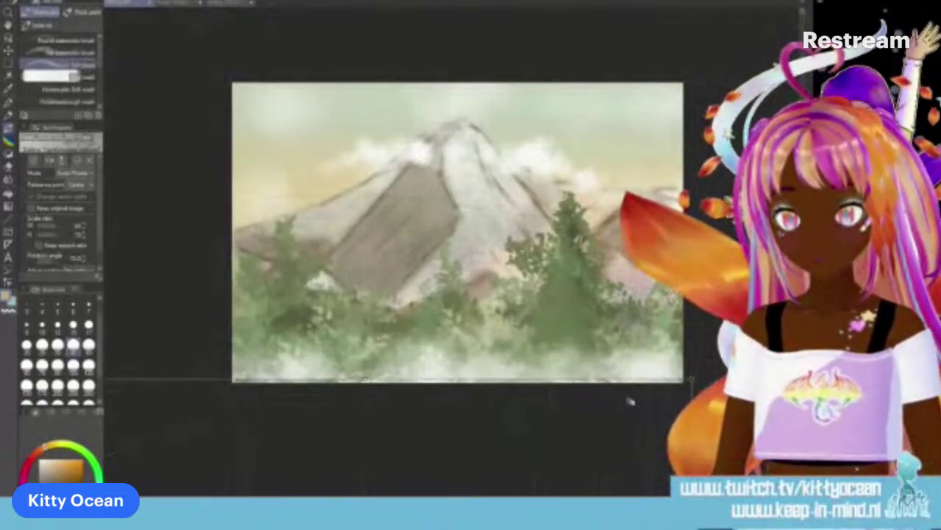
key(ctrl+t)
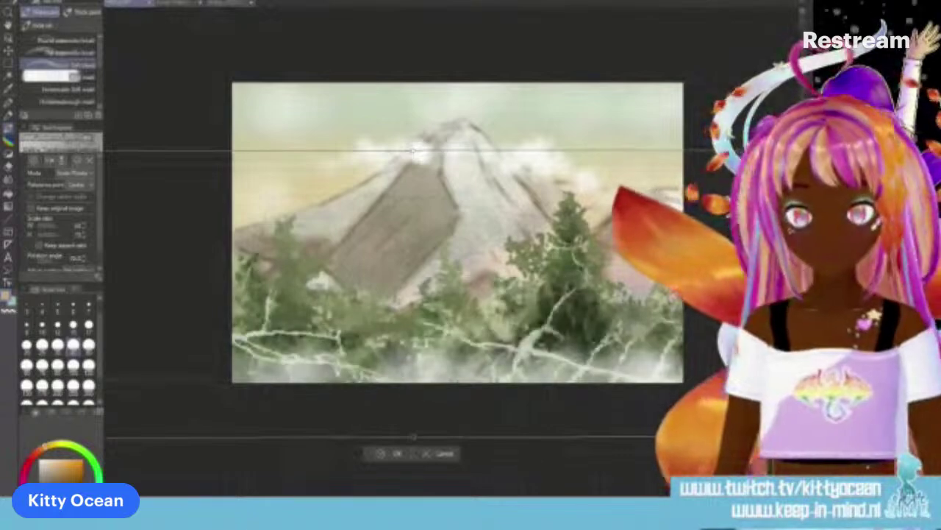
drag(717, 436, 425, 436)
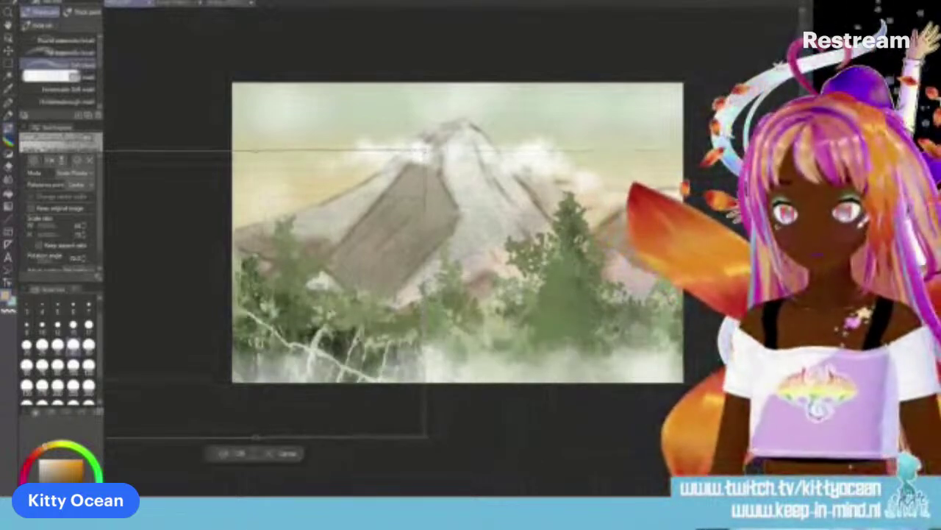
drag(265, 293, 391, 291)
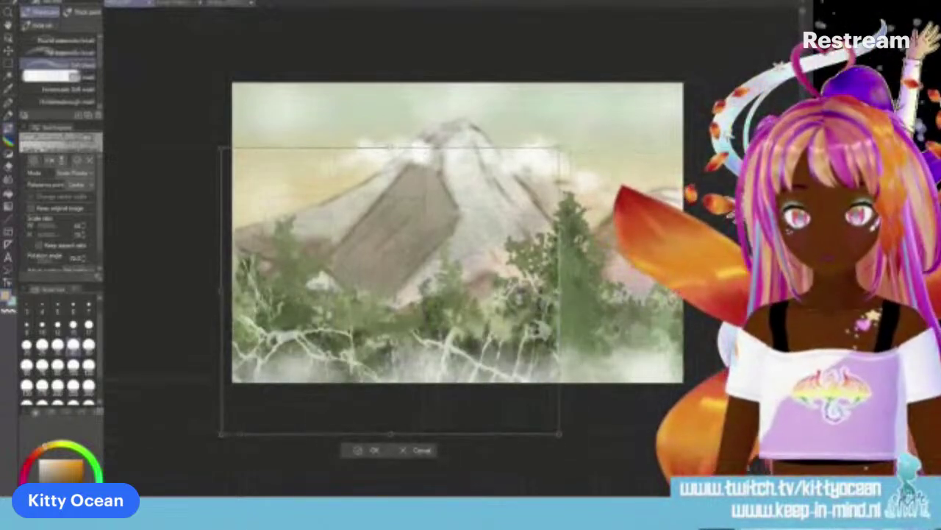
drag(561, 291, 702, 291)
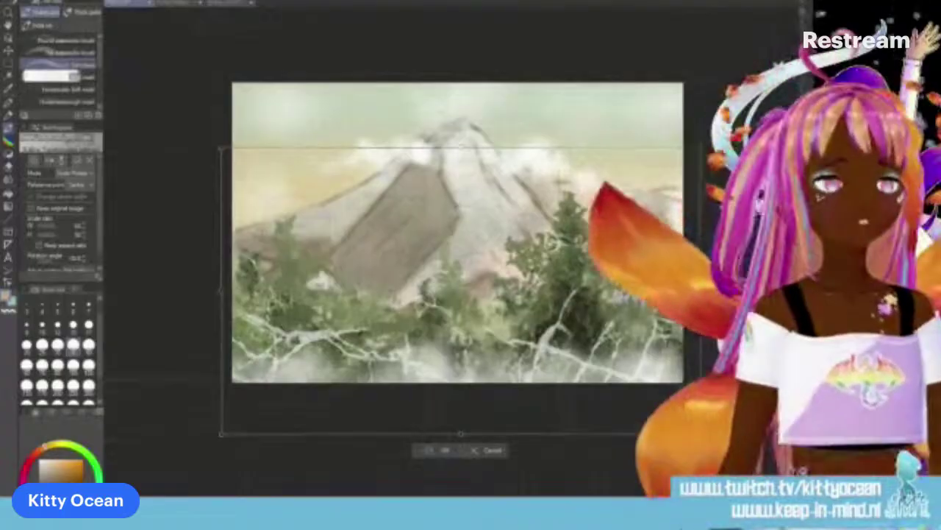
key(Return)
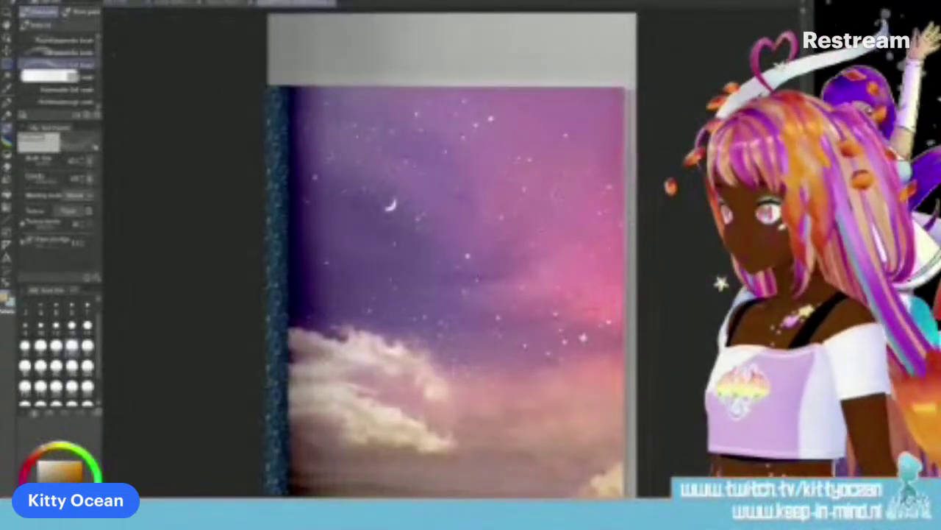
Step: Copy a rectangular selection of the clouds and stars from the purple night-sky photo and paste it into the painting's sky
click(6, 63)
drag(290, 301, 623, 496)
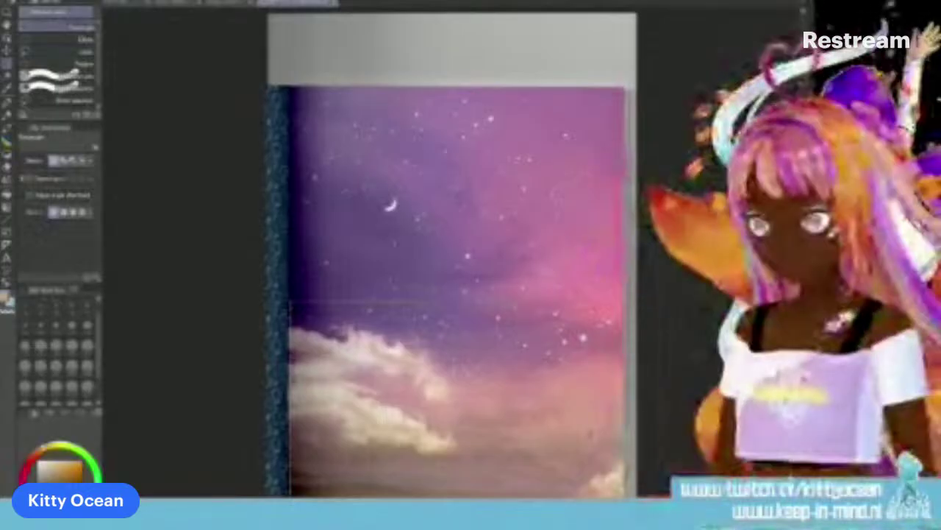
click(130, 3)
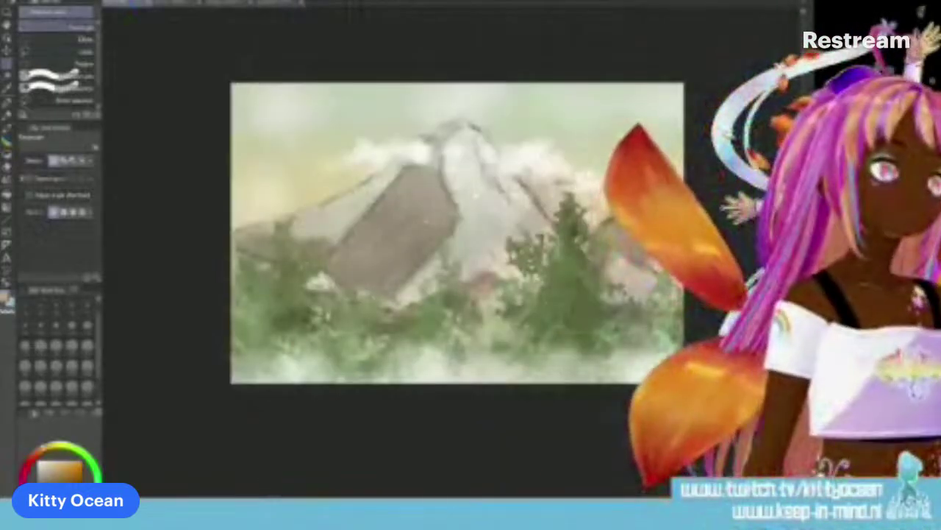
key(ctrl+v)
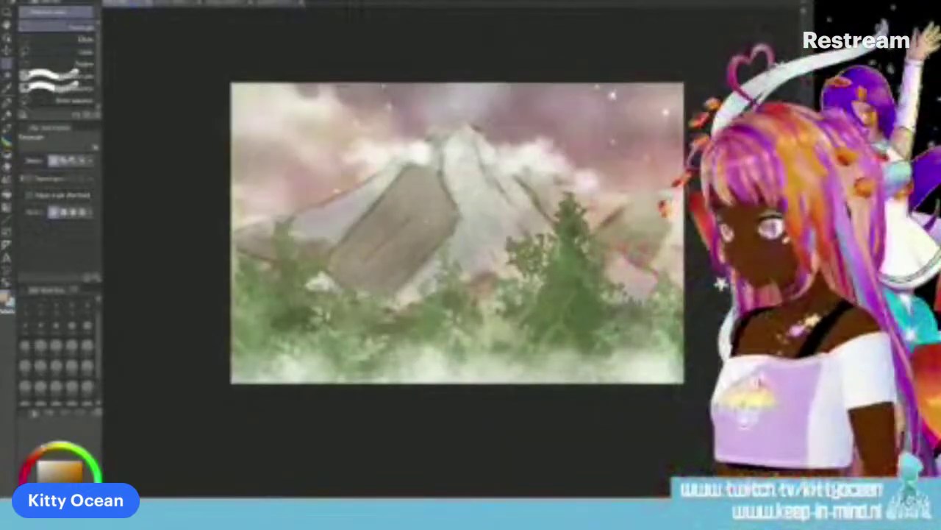